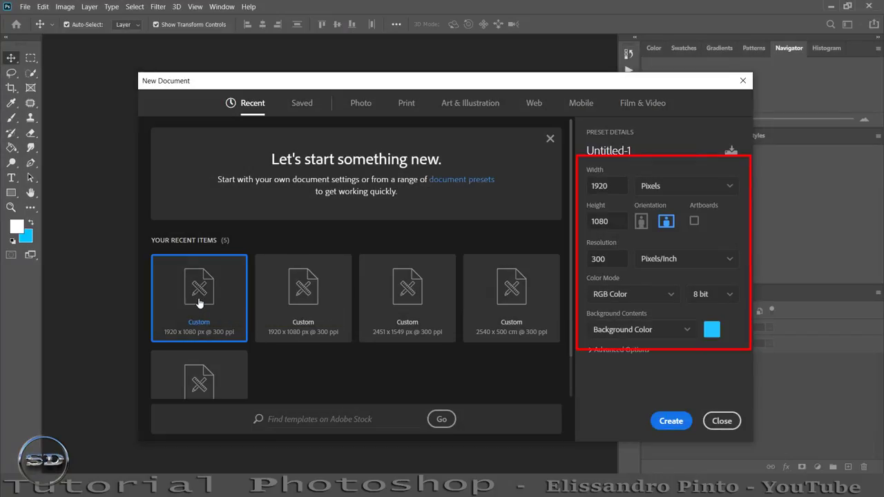
- Create the new 1920×1080 document with White background contents
{"action": "left_click", "coordinate": [656, 334]}
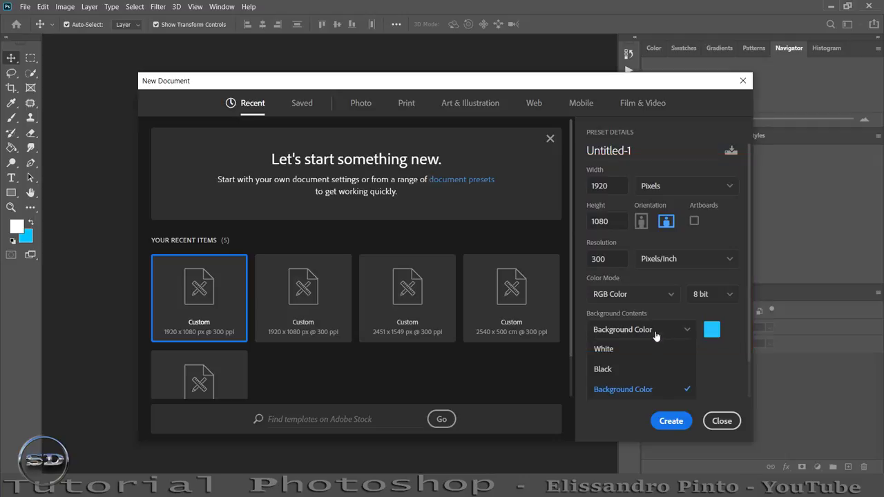
{"action": "left_click", "coordinate": [621, 350]}
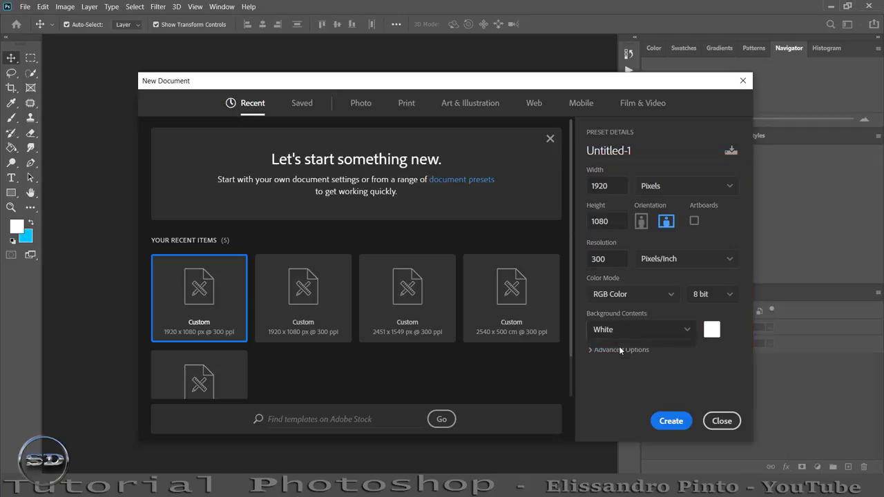
{"action": "left_click", "coordinate": [672, 421]}
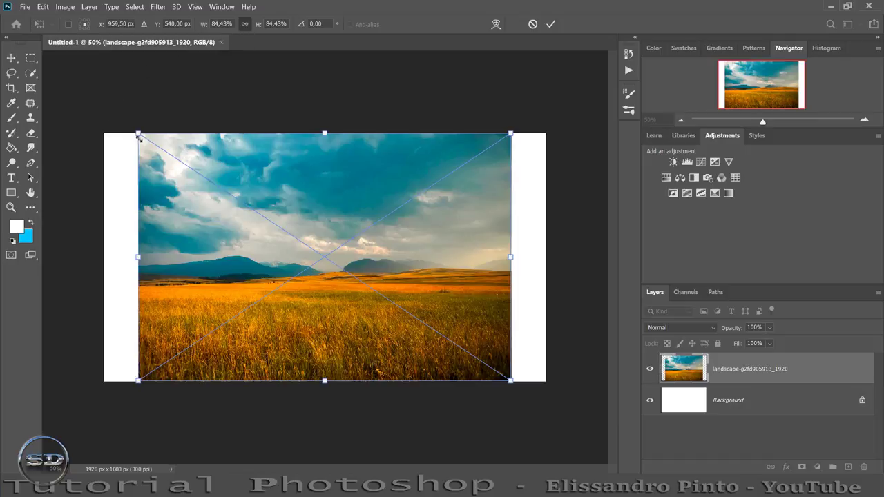
- Enlarge the placed landscape photo to about 101% so it fills the canvas
{"action": "left_click_drag", "start_coordinate": [138, 134], "coordinate": [97, 106]}
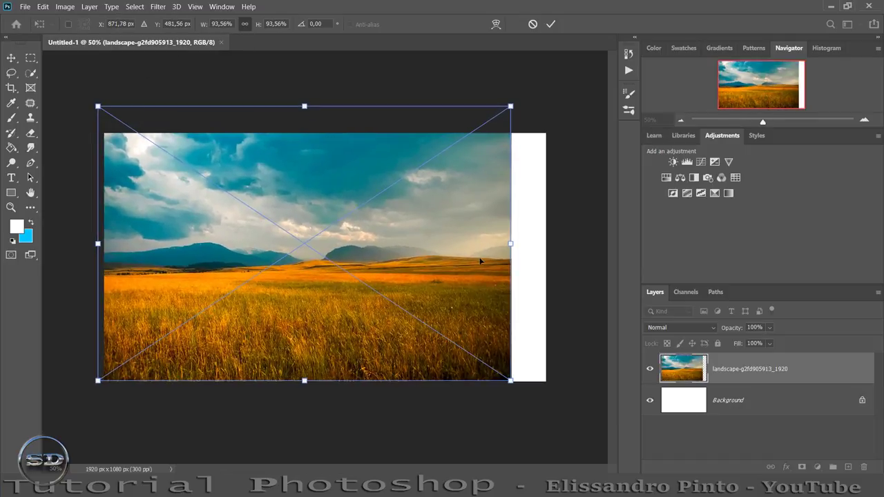
{"action": "mouse_move", "coordinate": [508, 242]}
{"action": "left_mouse_down"}
{"action": "mouse_move", "coordinate": [545, 238]}
{"action": "mouse_move", "coordinate": [512, 240]}
{"action": "mouse_move", "coordinate": [513, 259]}
{"action": "left_mouse_up"}
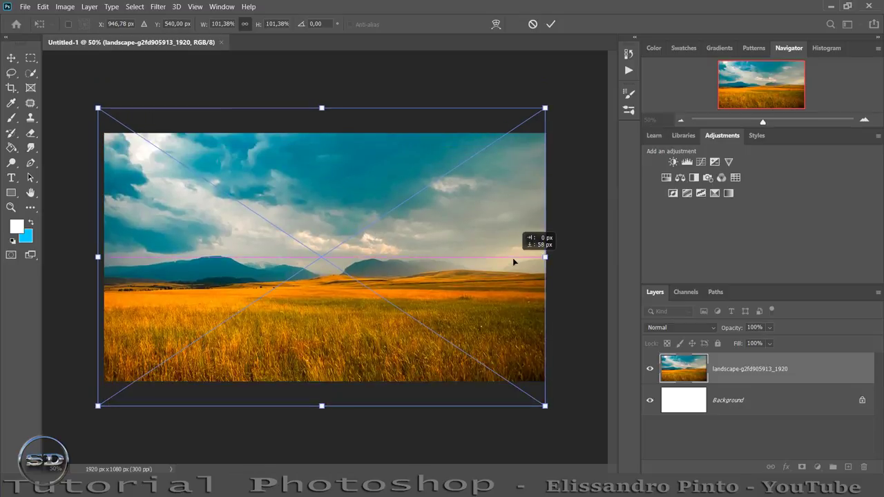
{"action": "left_click", "coordinate": [550, 23]}
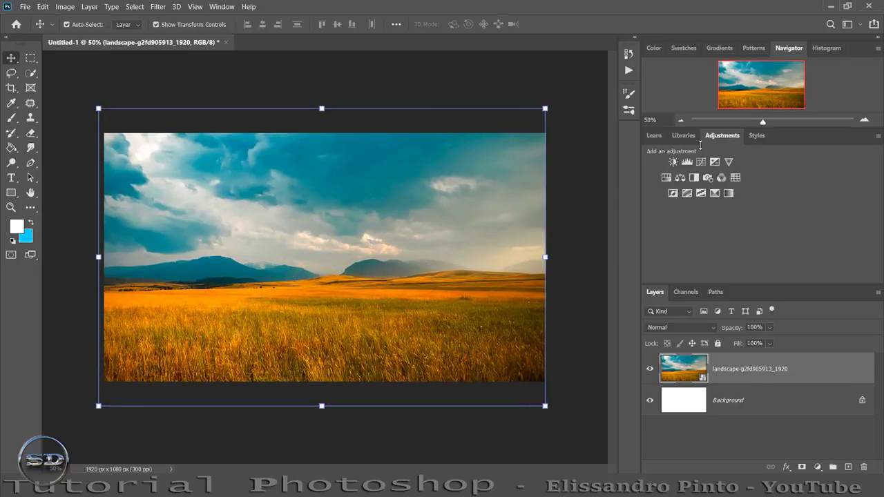
- Rasterize the landscape layer into a regular pixel layer
{"action": "right_click", "coordinate": [762, 372]}
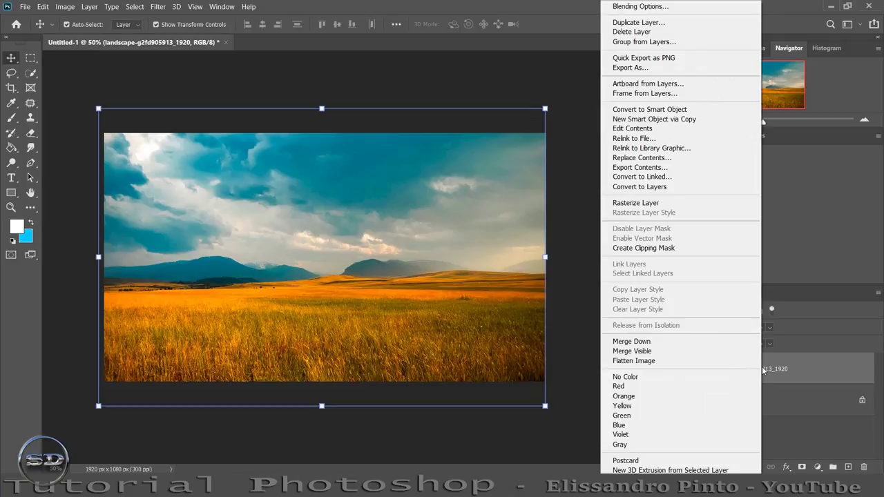
{"action": "left_click", "coordinate": [649, 203]}
{"action": "left_click_drag", "start_coordinate": [763, 123], "coordinate": [765, 123]}
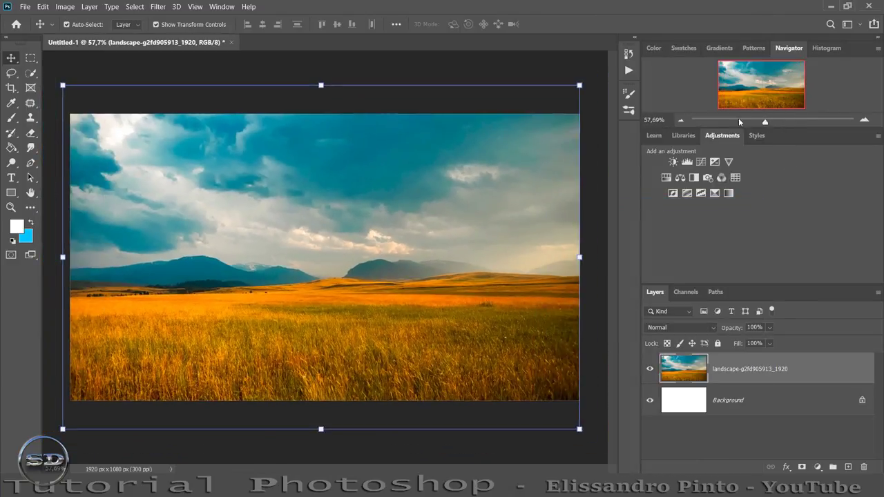
{"action": "left_click", "coordinate": [43, 7]}
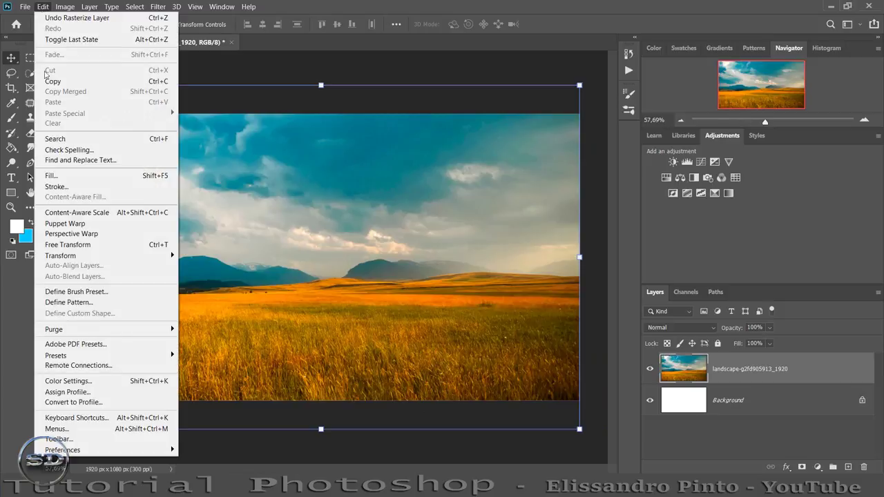
{"action": "mouse_move", "coordinate": [61, 256]}
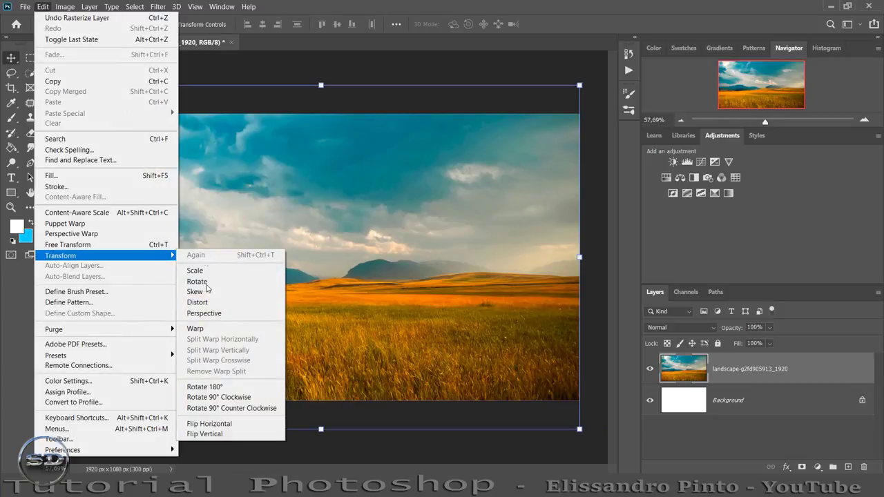
- Apply a custom Warp bulging the field and horizon upward, then commit it
{"action": "left_click", "coordinate": [200, 329]}
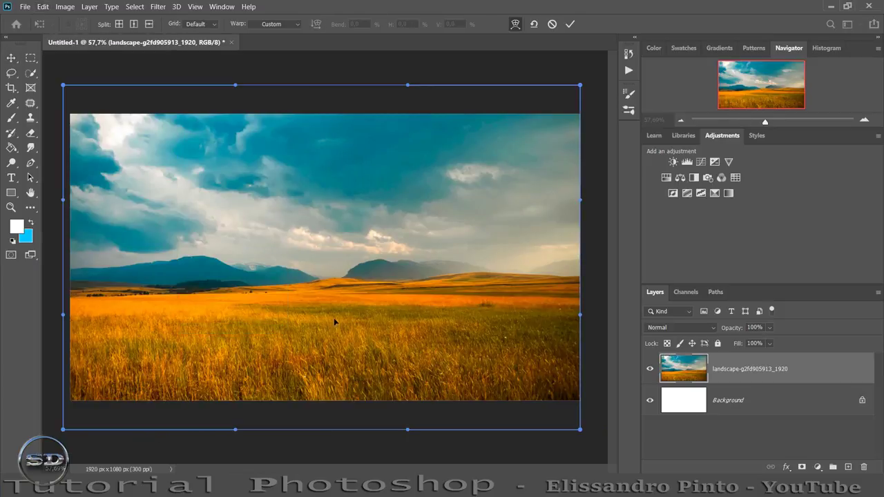
{"action": "left_click_drag", "start_coordinate": [334, 318], "coordinate": [332, 292]}
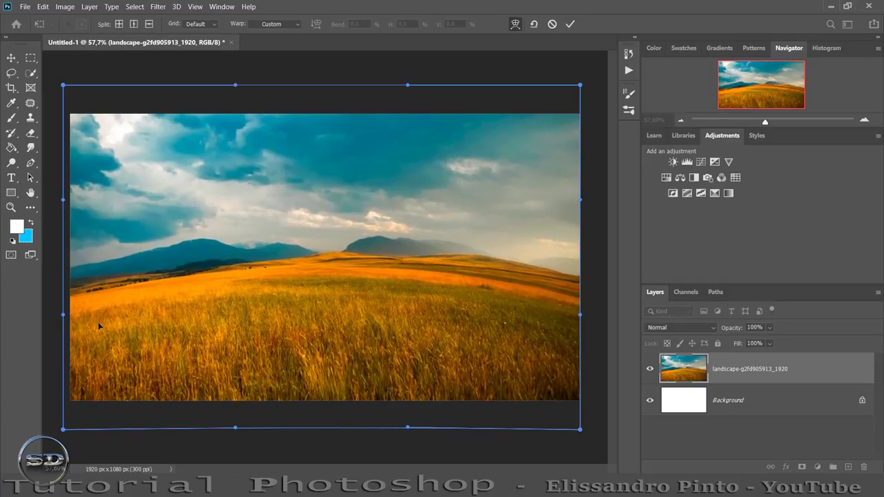
{"action": "left_click_drag", "start_coordinate": [99, 326], "coordinate": [98, 330]}
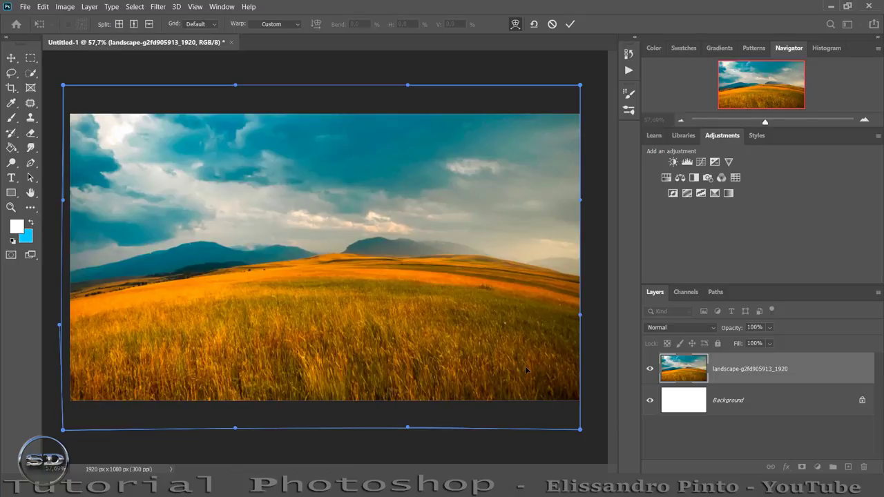
{"action": "left_click_drag", "start_coordinate": [526, 371], "coordinate": [528, 374]}
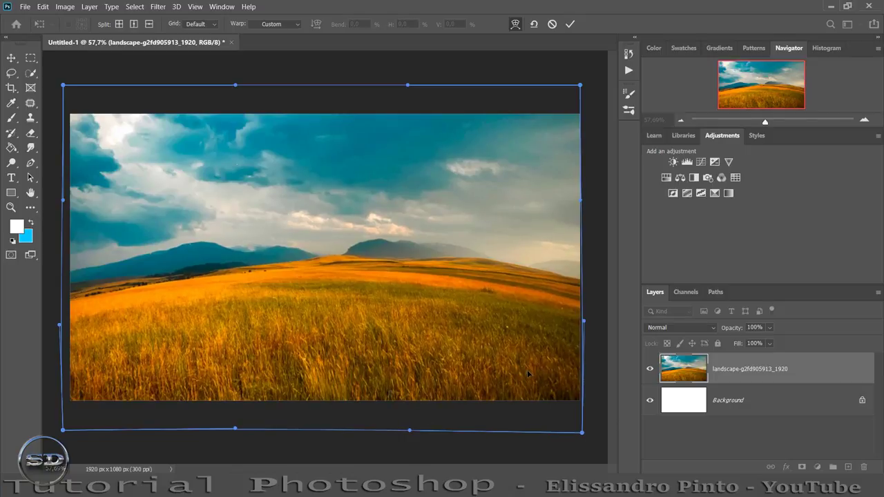
{"action": "left_click", "coordinate": [568, 25]}
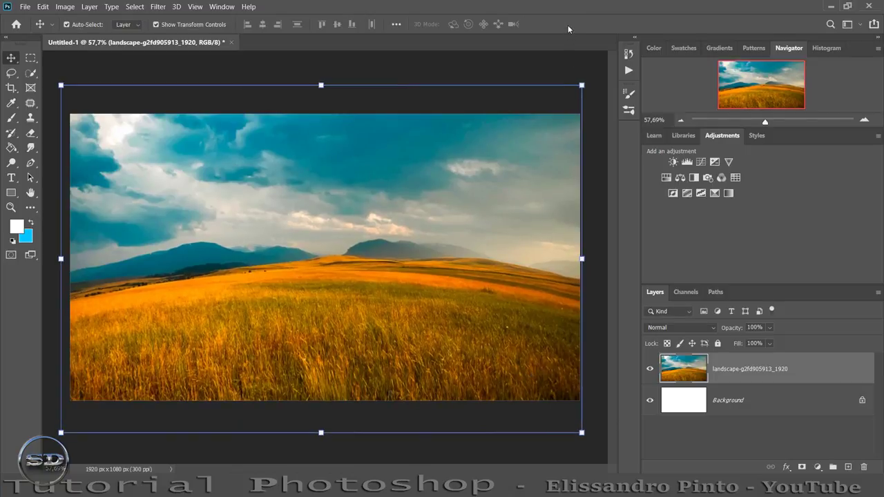
{"action": "left_click", "coordinate": [65, 7]}
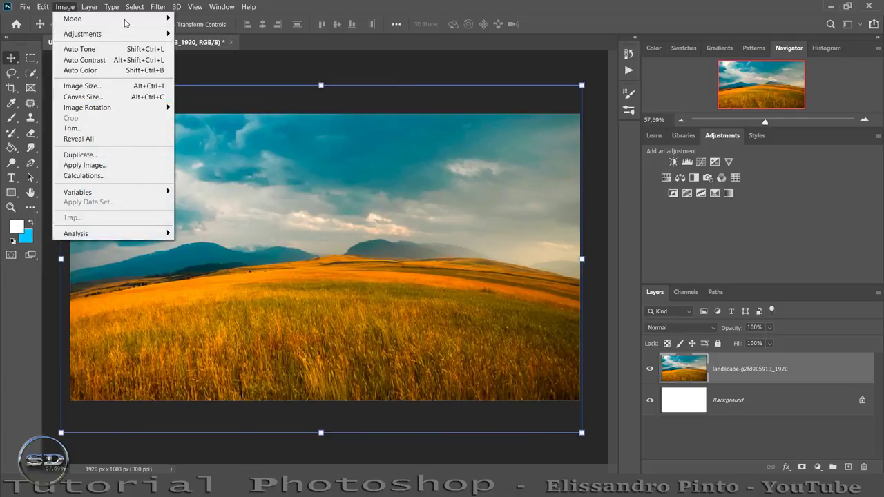
{"action": "mouse_move", "coordinate": [82, 34]}
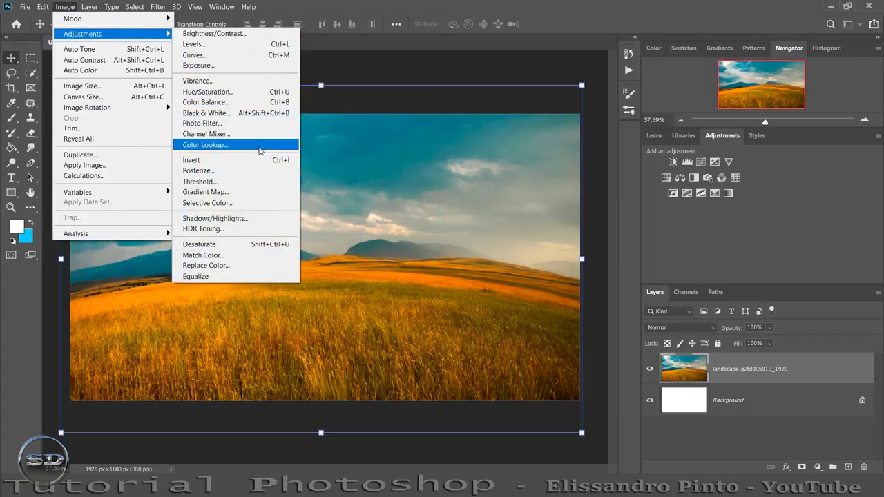
- Lower the landscape's saturation by 43 with Hue/Saturation and add a white layer mask
{"action": "left_click", "coordinate": [227, 92]}
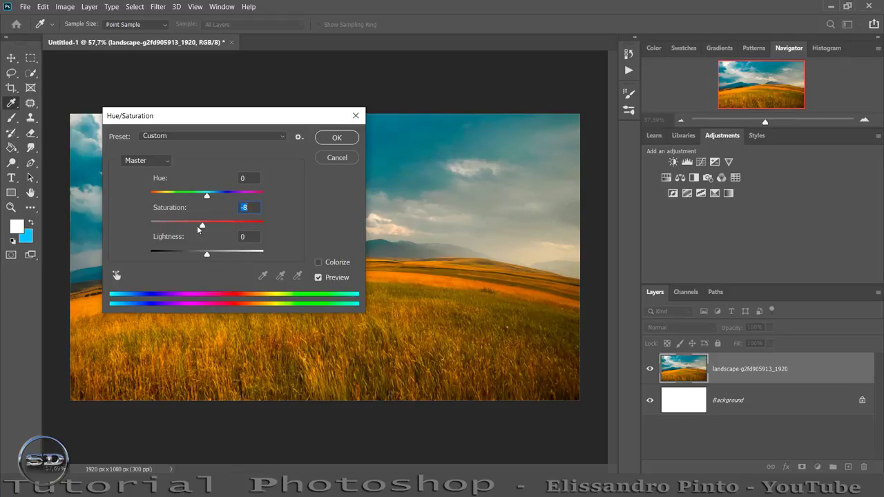
{"action": "left_click_drag", "start_coordinate": [198, 229], "coordinate": [187, 230]}
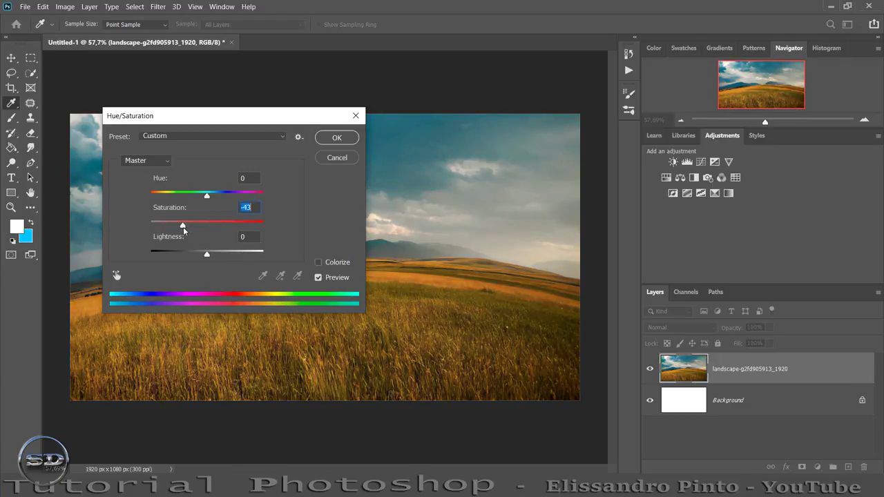
{"action": "left_click", "coordinate": [334, 138]}
{"action": "key", "text": "v"}
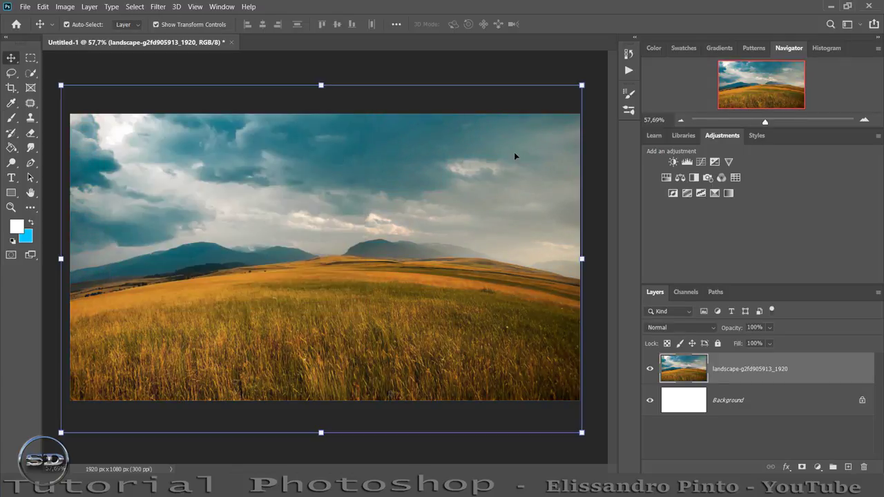
{"action": "left_click", "coordinate": [801, 467]}
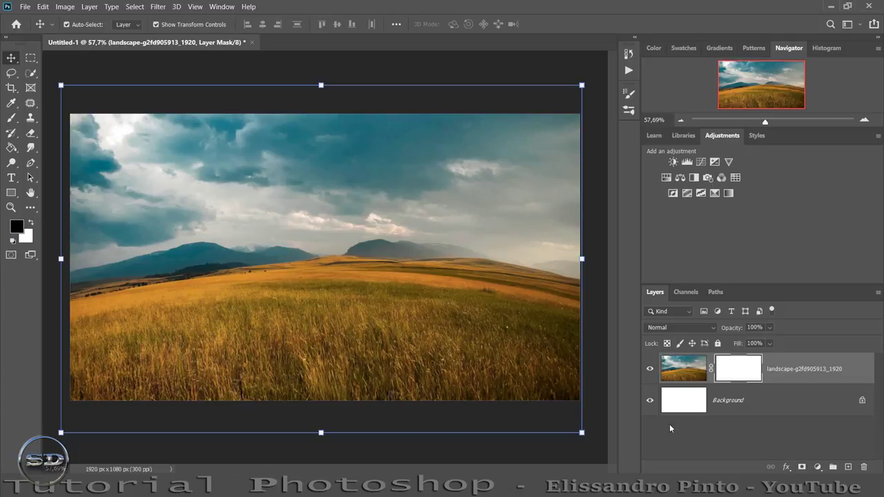
- Brush black on the landscape mask across the top to fade the sky into white haze
{"action": "left_click", "coordinate": [12, 118]}
{"action": "mouse_move", "coordinate": [128, 177]}
{"action": "left_mouse_down"}
{"action": "mouse_move", "coordinate": [369, 148]}
{"action": "mouse_move", "coordinate": [622, 177]}
{"action": "mouse_move", "coordinate": [426, 158]}
{"action": "mouse_move", "coordinate": [217, 178]}
{"action": "mouse_move", "coordinate": [239, 186]}
{"action": "left_mouse_up"}
{"action": "mouse_move", "coordinate": [127, 221]}
{"action": "left_mouse_down"}
{"action": "mouse_move", "coordinate": [142, 198]}
{"action": "mouse_move", "coordinate": [463, 198]}
{"action": "mouse_move", "coordinate": [529, 138]}
{"action": "mouse_move", "coordinate": [123, 108]}
{"action": "mouse_move", "coordinate": [131, 103]}
{"action": "left_mouse_up"}
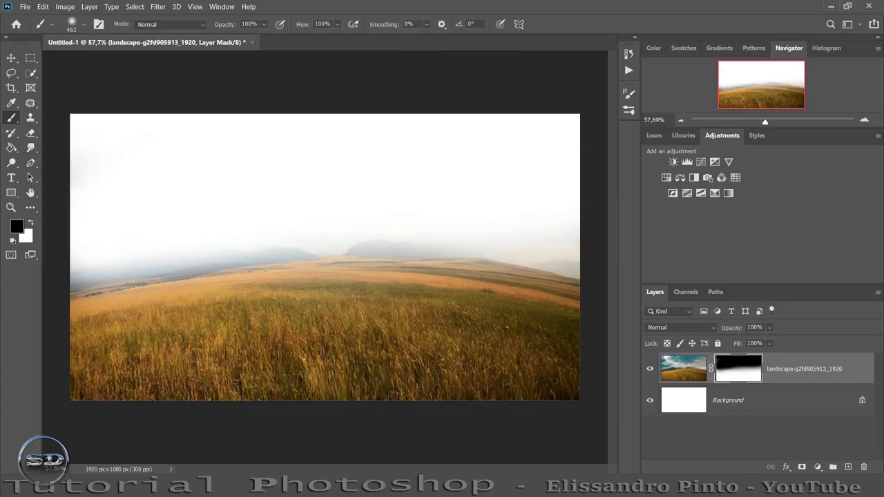
- Place landscape-2362756, shrink it and position it toward the lower right
{"action": "left_click_drag", "start_coordinate": [385, 399], "coordinate": [350, 352]}
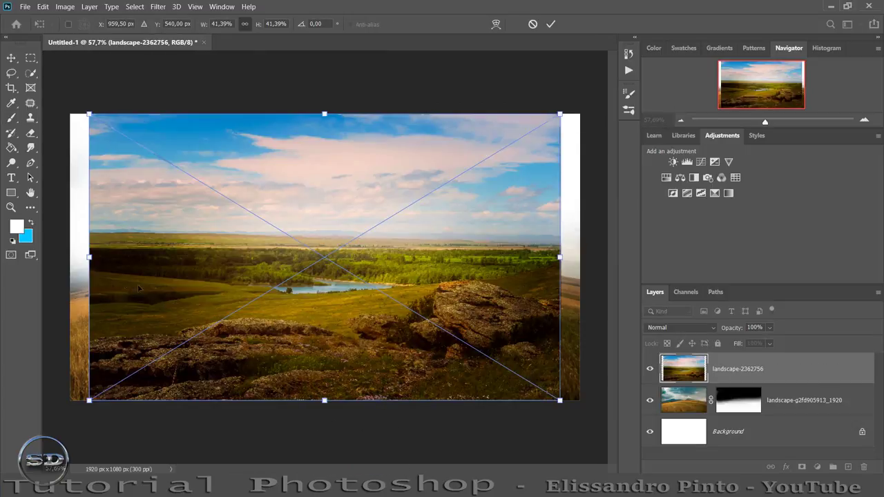
{"action": "left_click_drag", "start_coordinate": [85, 261], "coordinate": [236, 257]}
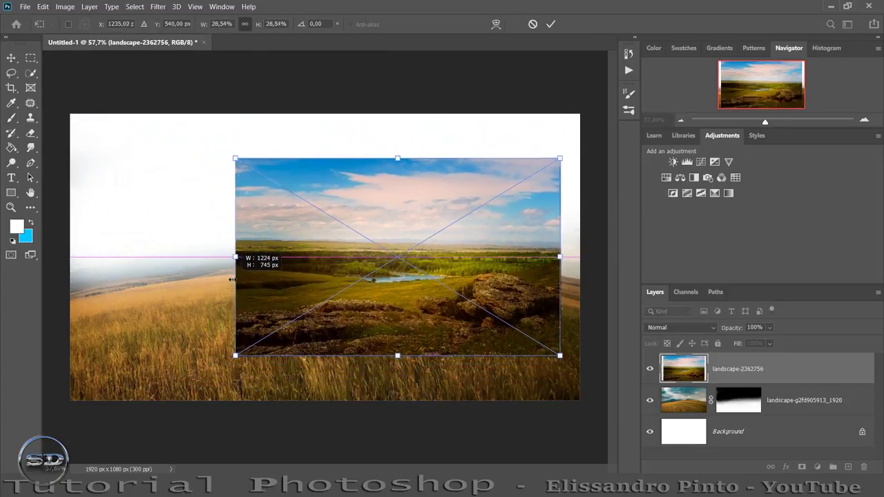
{"action": "left_click_drag", "start_coordinate": [326, 273], "coordinate": [346, 323]}
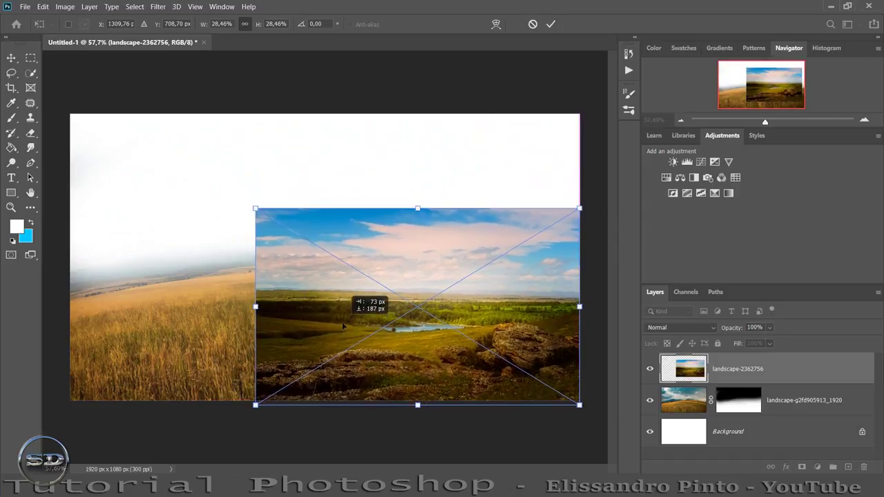
{"action": "left_click", "coordinate": [553, 26]}
{"action": "key", "text": "b"}
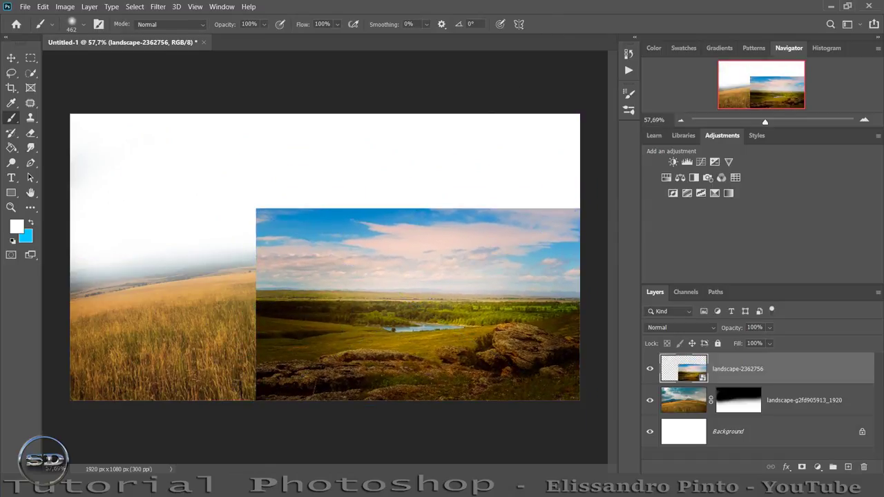
- Add a mask to landscape-2362756 and paint black to blend its left edge into the field
{"action": "left_click", "coordinate": [801, 468]}
{"action": "key", "text": "d"}
{"action": "key", "text": "x"}
{"action": "mouse_move", "coordinate": [276, 384]}
{"action": "left_mouse_down"}
{"action": "mouse_move", "coordinate": [223, 385]}
{"action": "mouse_move", "coordinate": [226, 323]}
{"action": "mouse_move", "coordinate": [404, 267]}
{"action": "mouse_move", "coordinate": [538, 253]}
{"action": "mouse_move", "coordinate": [217, 237]}
{"action": "mouse_move", "coordinate": [598, 197]}
{"action": "left_mouse_up"}
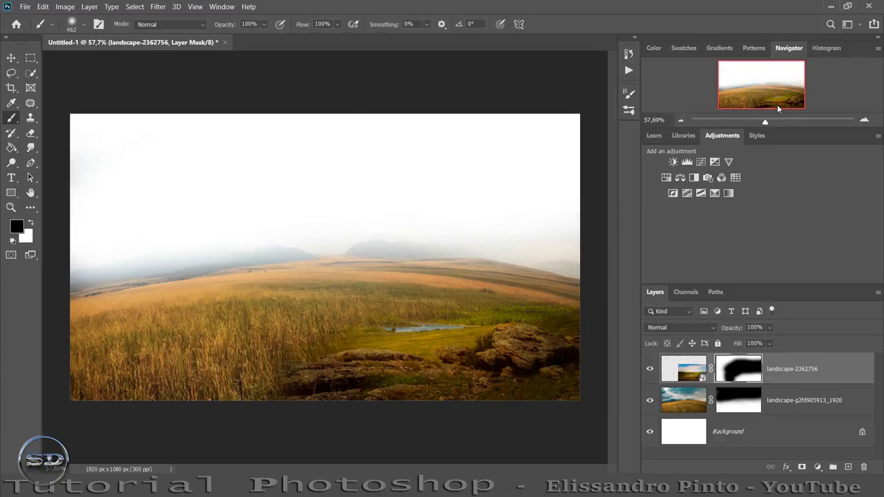
{"action": "left_click_drag", "start_coordinate": [769, 123], "coordinate": [776, 123]}
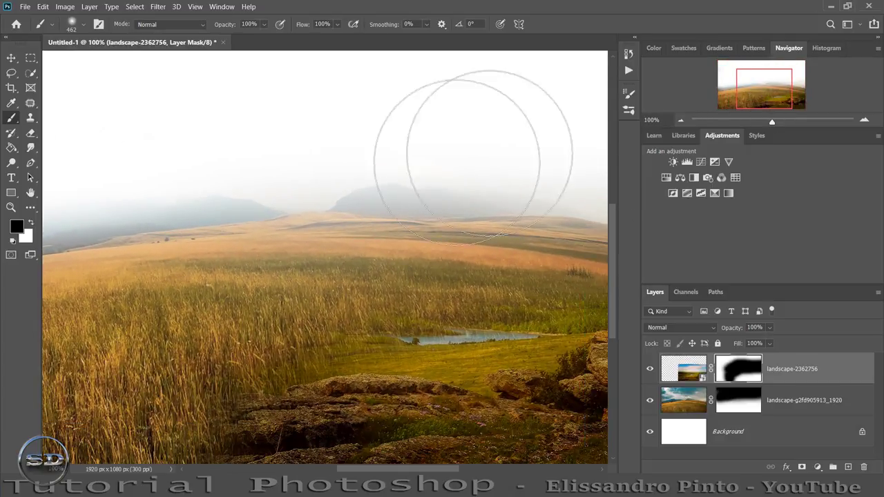
{"action": "scroll", "coordinate": [455, 199], "scroll_direction": "down", "scroll_amount": 5}
{"action": "scroll", "coordinate": [456, 198], "scroll_direction": "down", "scroll_amount": 3}
- With a smaller brush, mask out the blue pond and the green meadow patches
{"action": "left_click_drag", "start_coordinate": [415, 187], "coordinate": [325, 197]}
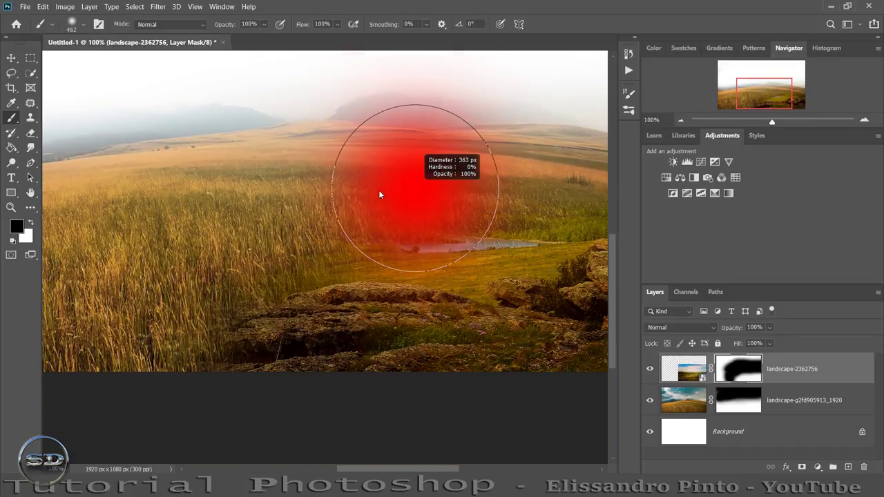
{"action": "left_click_drag", "start_coordinate": [452, 222], "coordinate": [524, 228]}
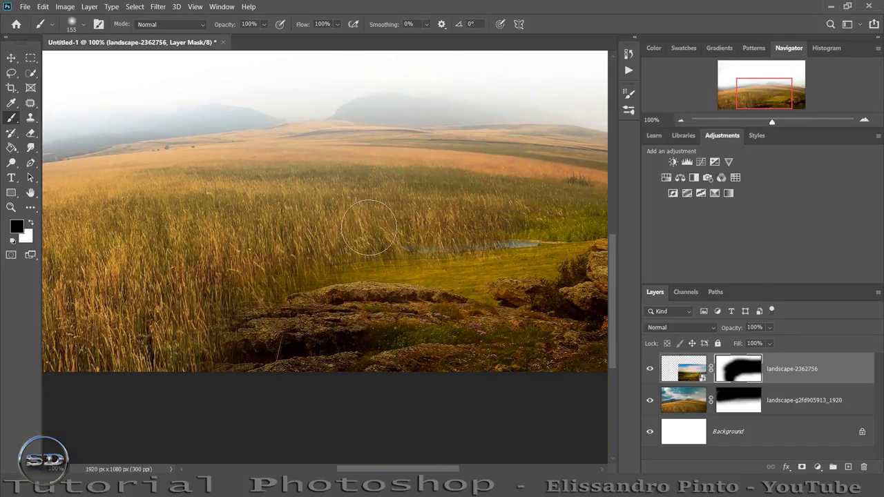
{"action": "left_click_drag", "start_coordinate": [341, 247], "coordinate": [566, 193]}
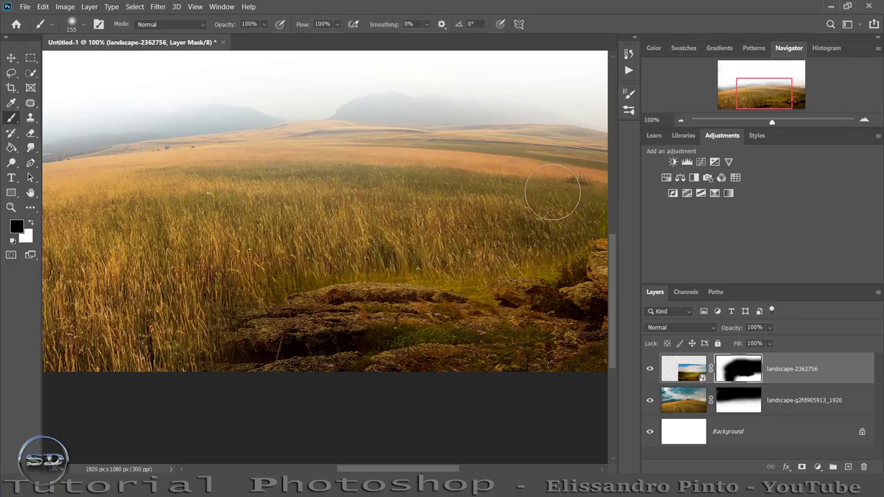
{"action": "scroll", "coordinate": [553, 192], "scroll_direction": "down", "scroll_amount": 3}
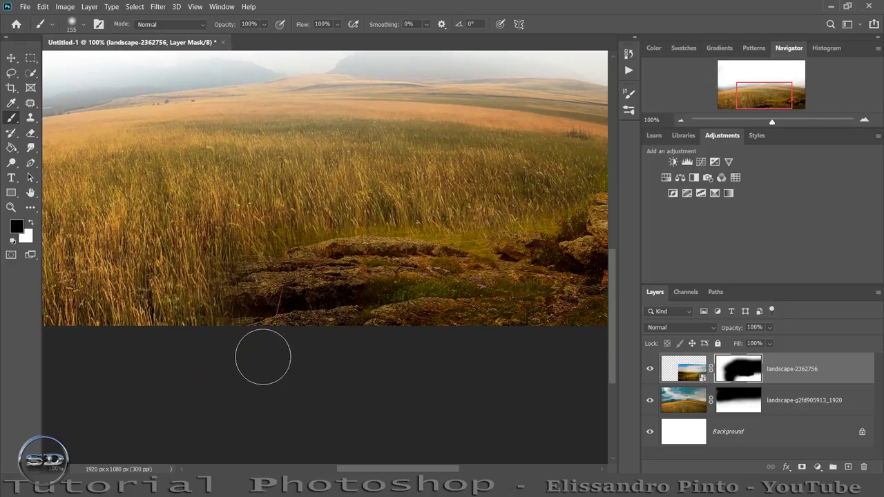
{"action": "left_click_drag", "start_coordinate": [406, 469], "coordinate": [455, 469]}
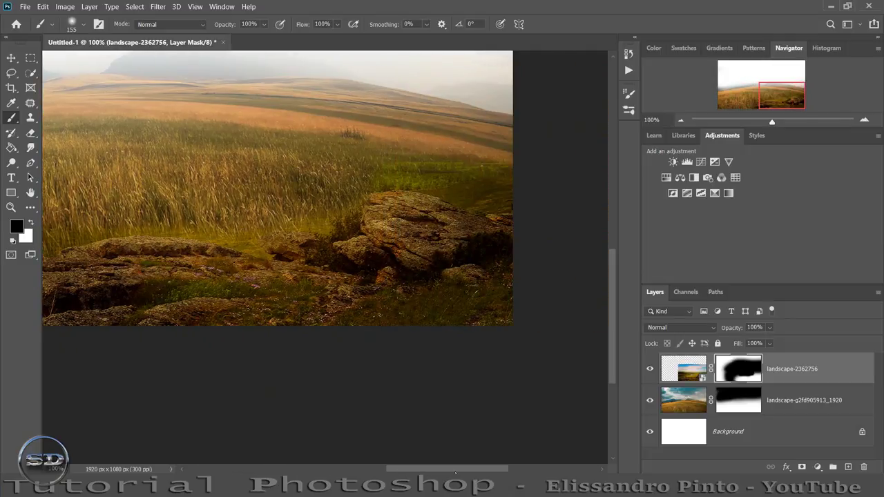
{"action": "left_click_drag", "start_coordinate": [460, 168], "coordinate": [513, 173]}
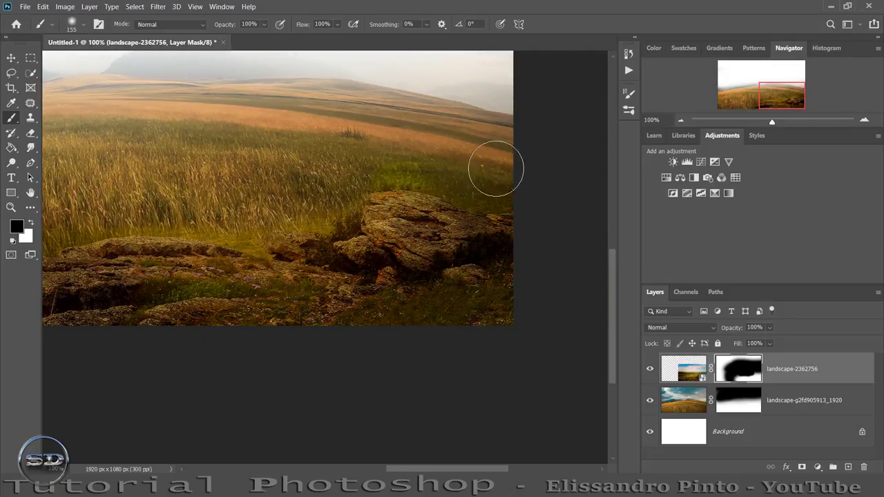
{"action": "left_click_drag", "start_coordinate": [770, 123], "coordinate": [765, 123]}
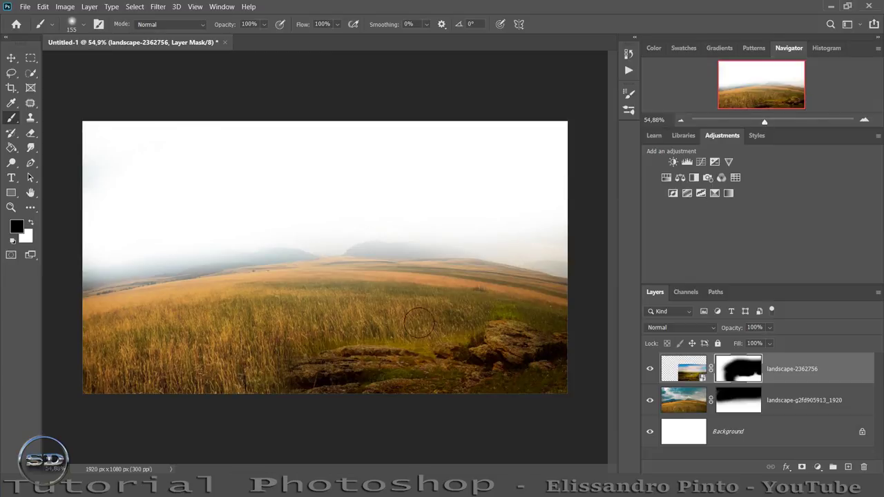
- Place agriculture-1846341, stretch it across the canvas, and set its opacity to 50%
{"action": "left_click_drag", "start_coordinate": [418, 323], "coordinate": [336, 339]}
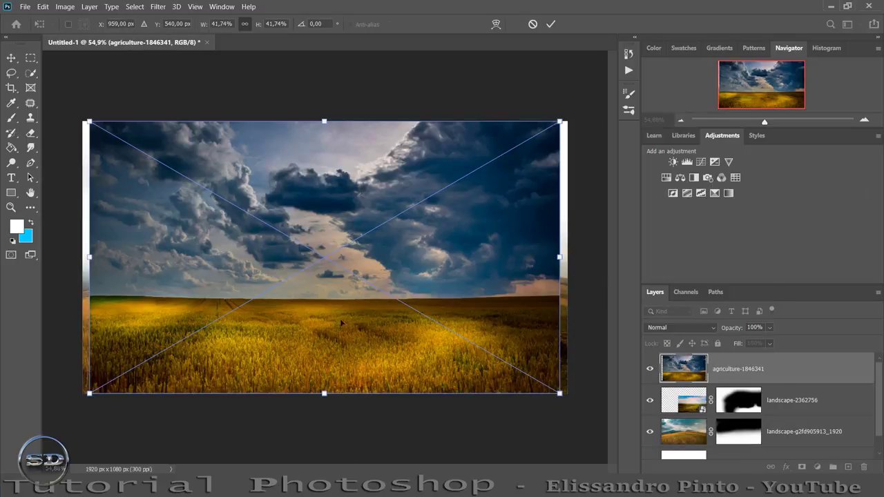
{"action": "left_click_drag", "start_coordinate": [559, 258], "coordinate": [618, 257]}
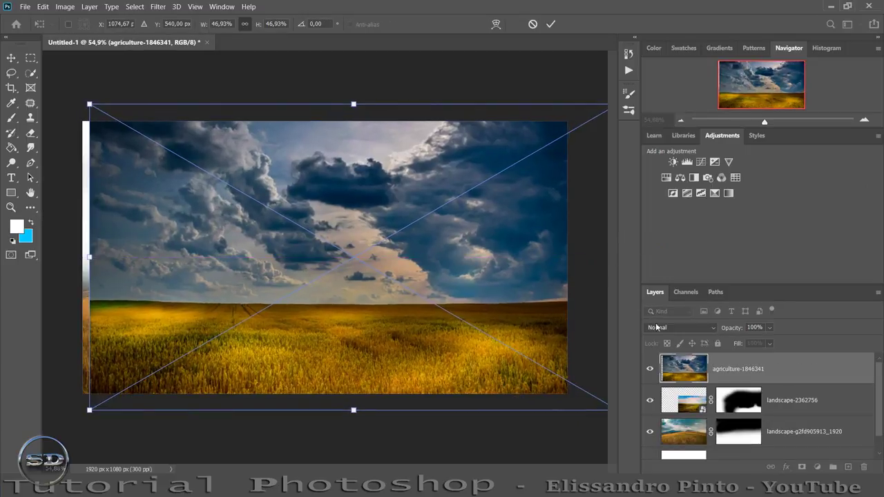
{"action": "left_click_drag", "start_coordinate": [734, 330], "coordinate": [700, 330]}
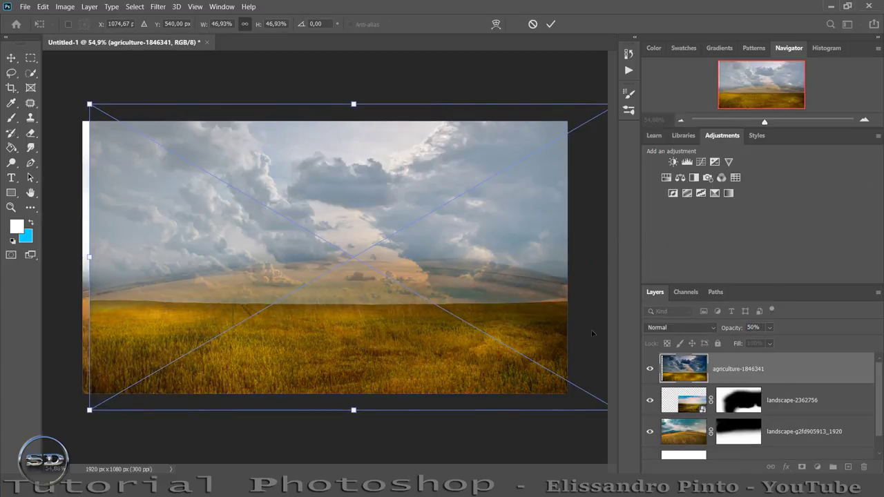
{"action": "left_click_drag", "start_coordinate": [551, 330], "coordinate": [535, 285]}
{"action": "left_click_drag", "start_coordinate": [338, 364], "coordinate": [338, 393]}
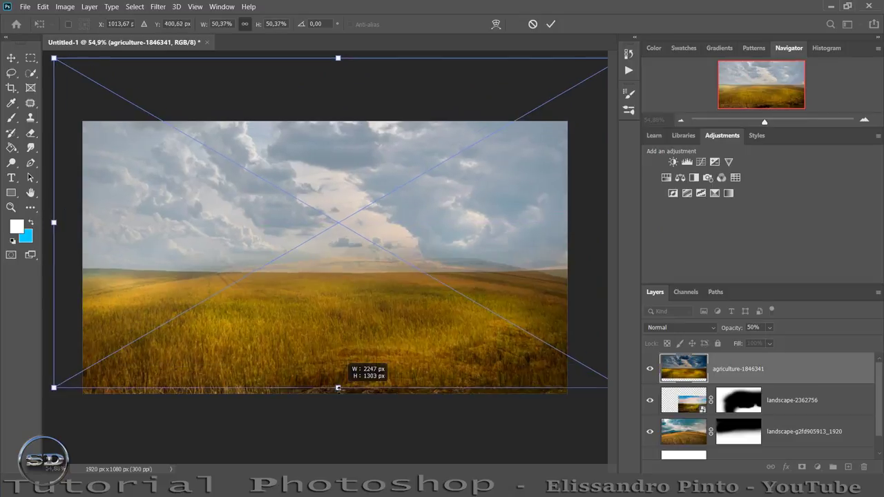
{"action": "left_click", "coordinate": [550, 25]}
{"action": "key", "text": "b"}
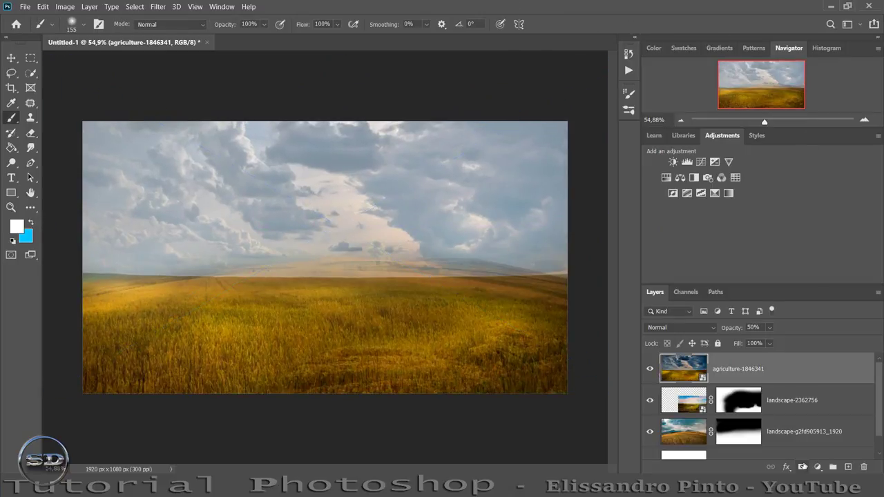
- Rasterize the field photo layer, add a mask, and paint out its sky along the horizon
{"action": "right_click", "coordinate": [782, 378]}
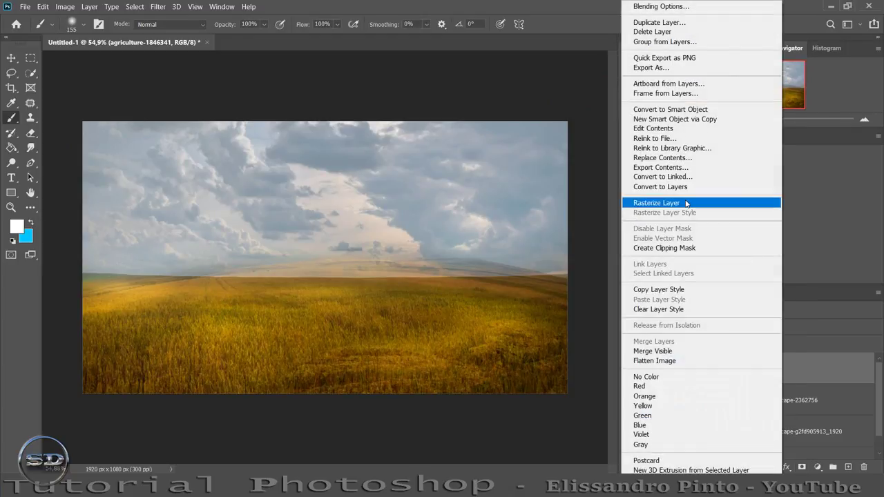
{"action": "left_click", "coordinate": [656, 203]}
{"action": "left_click", "coordinate": [802, 467]}
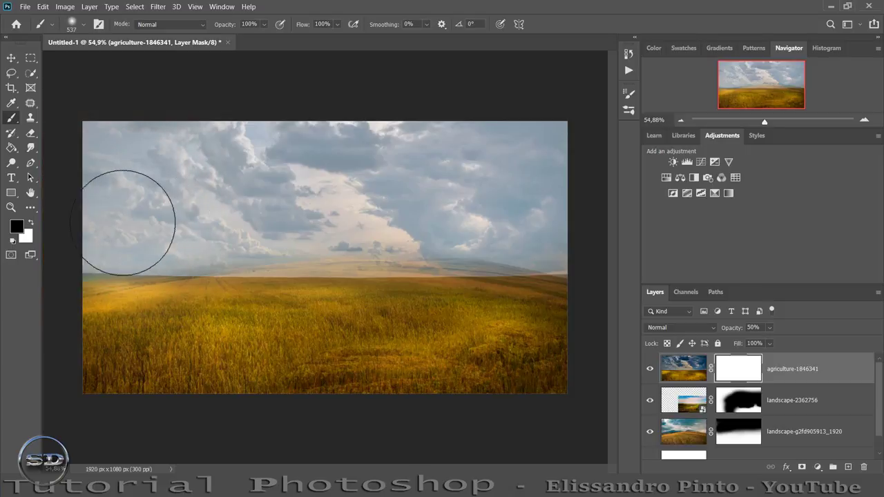
{"action": "mouse_move", "coordinate": [128, 217]}
{"action": "left_mouse_down"}
{"action": "mouse_move", "coordinate": [412, 198]}
{"action": "mouse_move", "coordinate": [82, 168]}
{"action": "mouse_move", "coordinate": [375, 158]}
{"action": "left_mouse_up"}
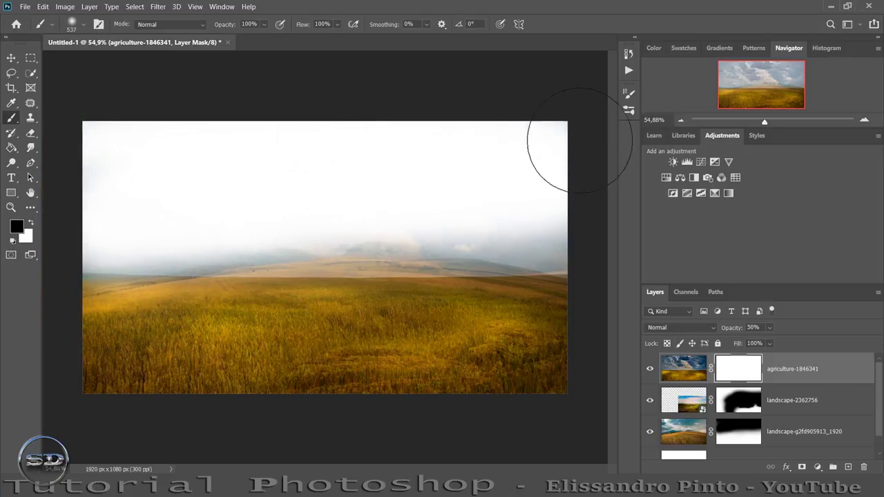
{"action": "mouse_move", "coordinate": [484, 227]}
{"action": "left_mouse_down"}
{"action": "mouse_move", "coordinate": [374, 219]}
{"action": "mouse_move", "coordinate": [4, 237]}
{"action": "left_mouse_up"}
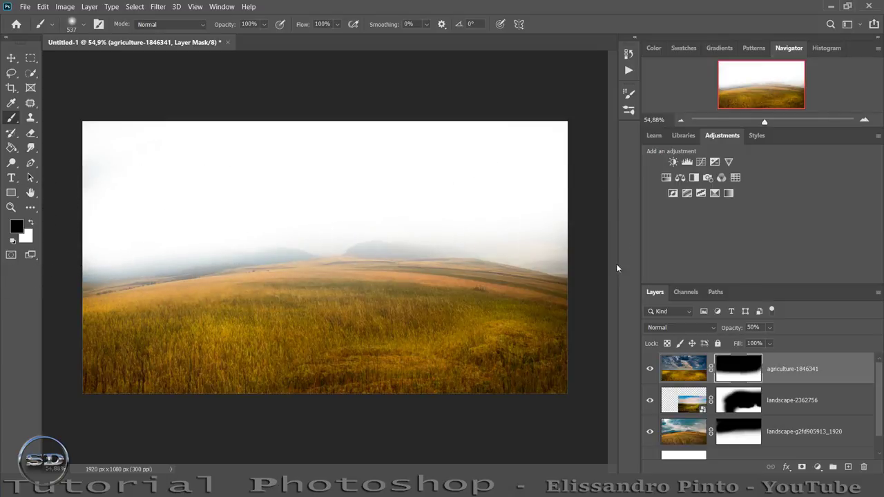
{"action": "left_click", "coordinate": [651, 369]}
{"action": "left_click", "coordinate": [650, 369]}
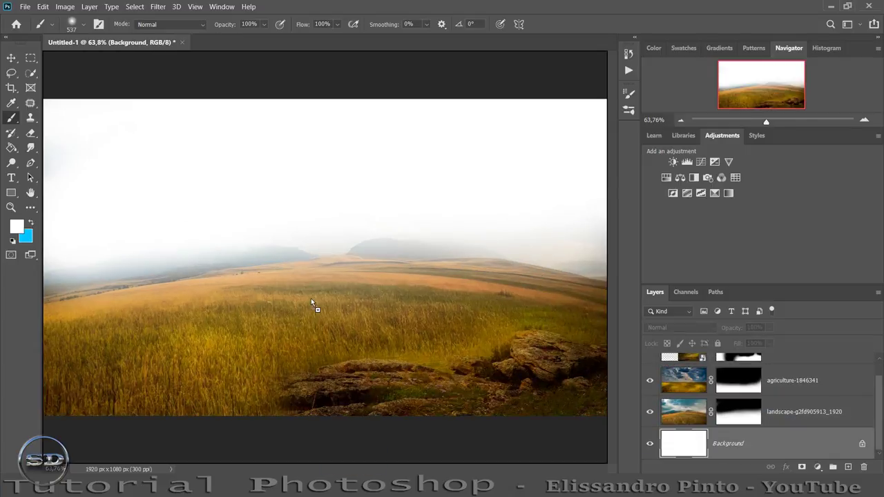
- Place sunset-2983614, flip it horizontally, and scale it to about 113% over the sky
{"action": "left_click_drag", "start_coordinate": [311, 298], "coordinate": [310, 298]}
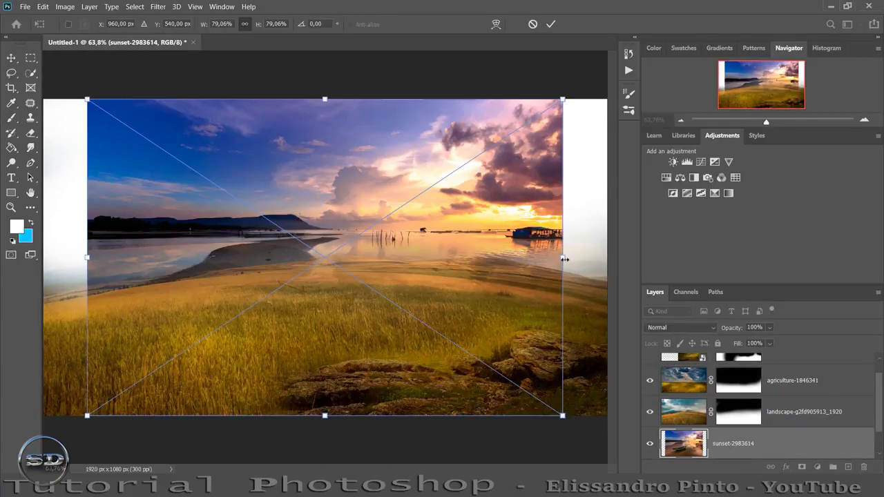
{"action": "left_click_drag", "start_coordinate": [565, 258], "coordinate": [652, 257]}
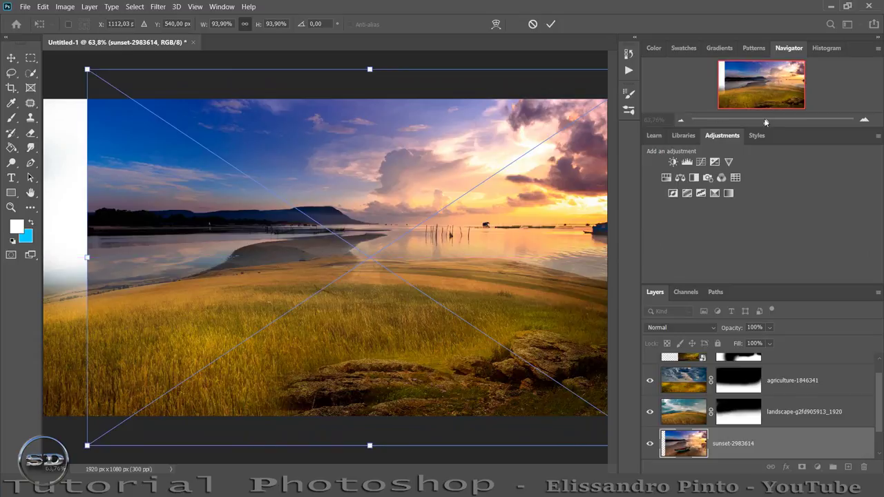
{"action": "left_click_drag", "start_coordinate": [765, 123], "coordinate": [763, 123]}
{"action": "right_click", "coordinate": [302, 290]}
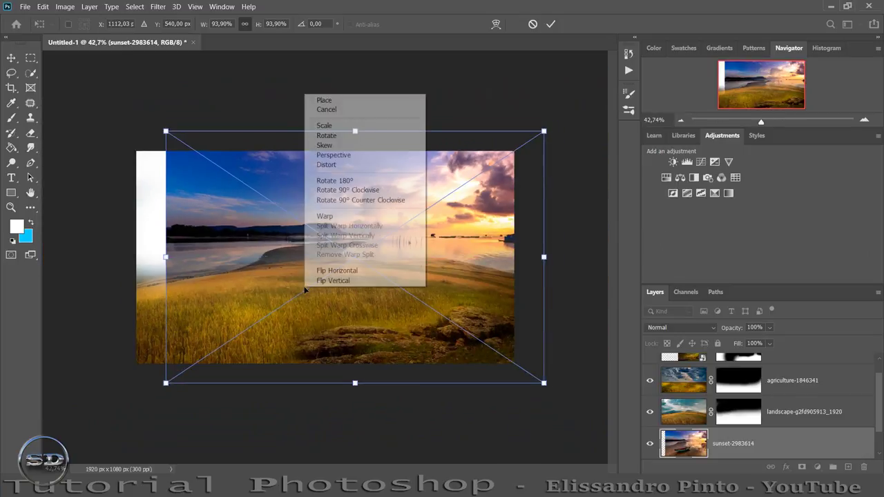
{"action": "left_click", "coordinate": [343, 271]}
{"action": "left_click_drag", "start_coordinate": [165, 262], "coordinate": [89, 256]}
{"action": "mouse_move", "coordinate": [181, 245]}
{"action": "left_mouse_down"}
{"action": "mouse_move", "coordinate": [198, 294]}
{"action": "mouse_move", "coordinate": [222, 281]}
{"action": "mouse_move", "coordinate": [224, 296]}
{"action": "mouse_move", "coordinate": [233, 279]}
{"action": "left_mouse_up"}
{"action": "left_click", "coordinate": [550, 23]}
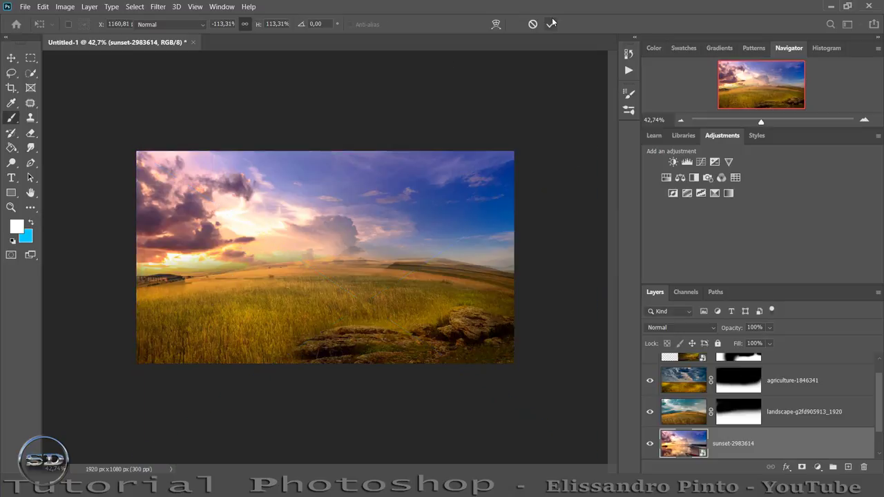
- Add a mask to the sunset layer and paint out its grass along the horizon
{"action": "key", "text": "b"}
{"action": "left_click", "coordinate": [800, 467]}
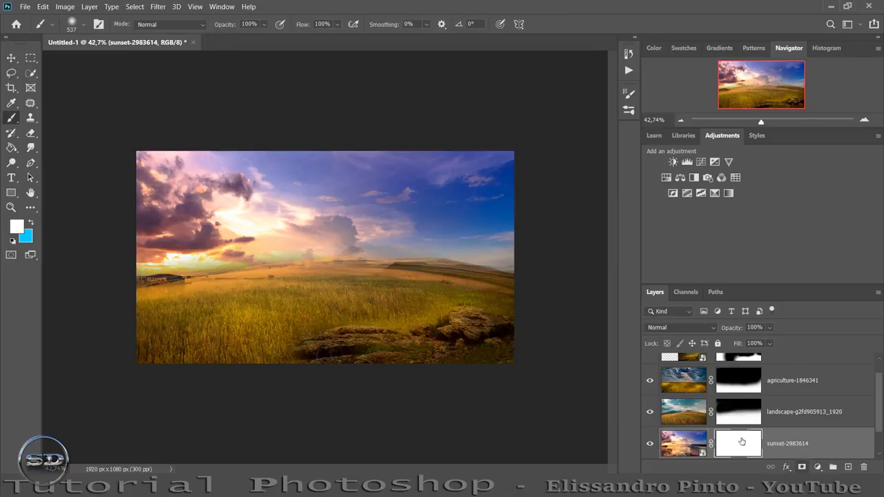
{"action": "key", "text": "d"}
{"action": "key", "text": "x"}
{"action": "left_click_drag", "start_coordinate": [101, 316], "coordinate": [177, 325]}
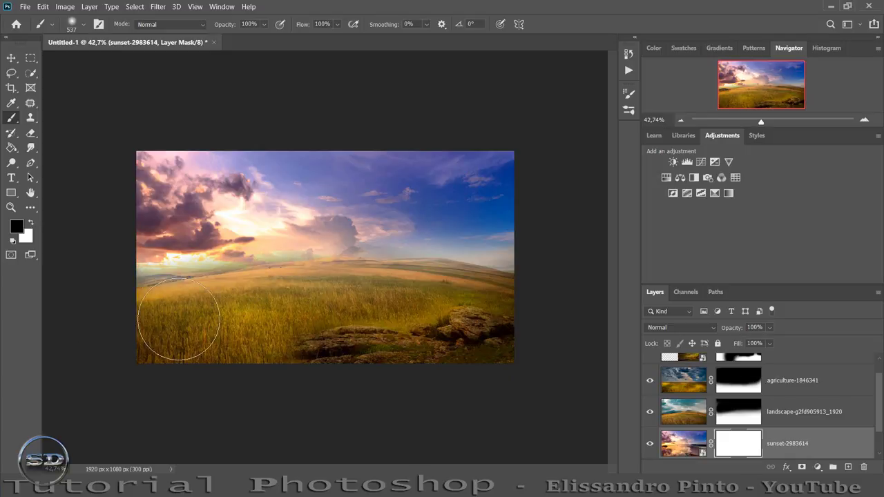
{"action": "left_click_drag", "start_coordinate": [405, 321], "coordinate": [508, 321]}
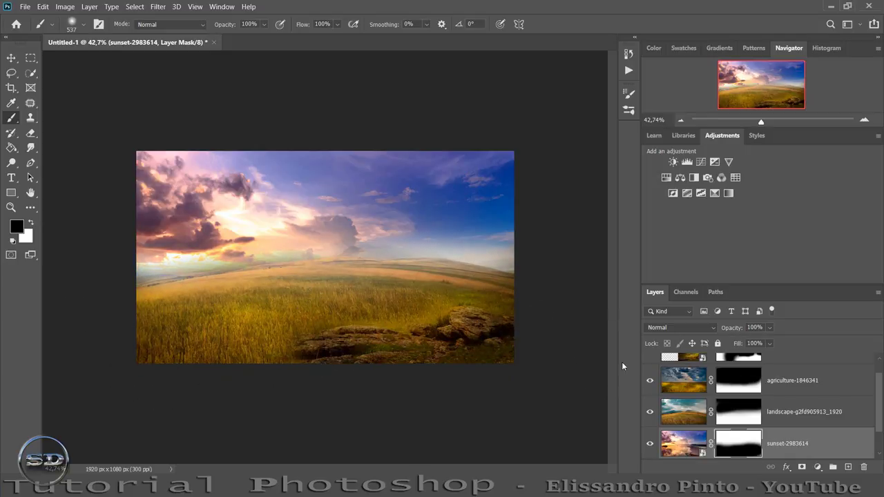
- Add a Hue/Saturation adjustment clipped to the sunset layer with Saturation -49
{"action": "left_click", "coordinate": [684, 442]}
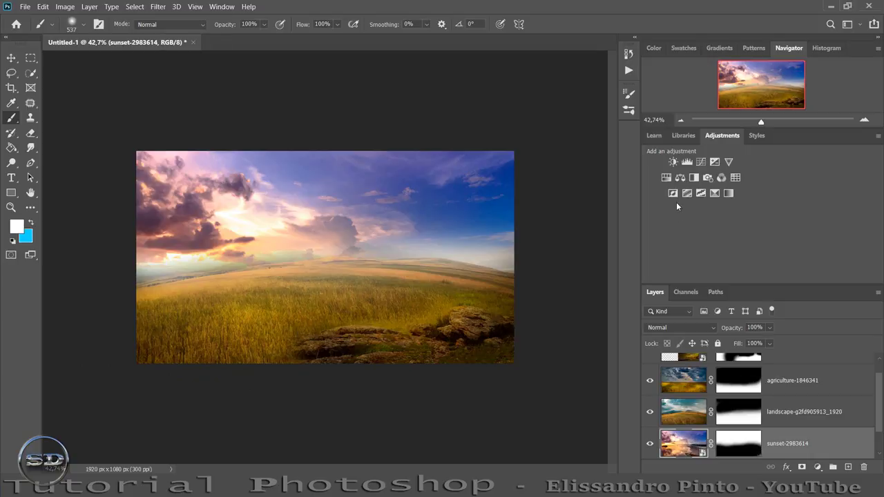
{"action": "left_click", "coordinate": [667, 179]}
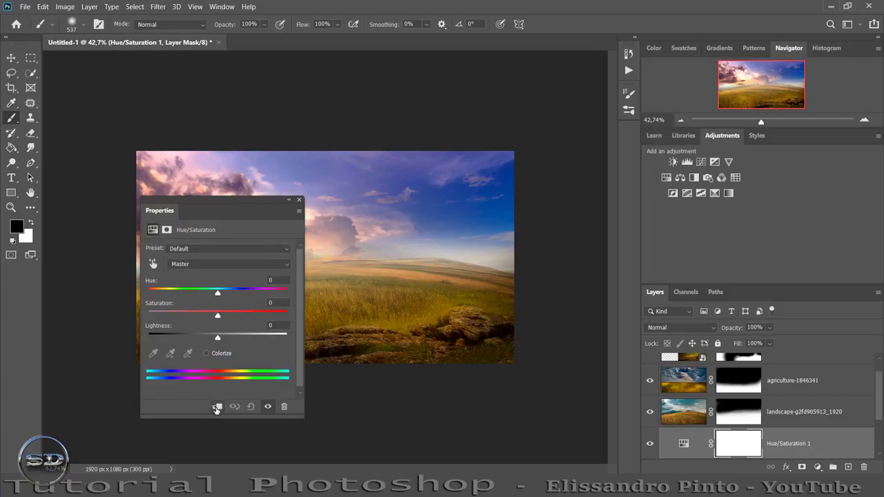
{"action": "left_click", "coordinate": [217, 406]}
{"action": "left_click_drag", "start_coordinate": [216, 317], "coordinate": [183, 317]}
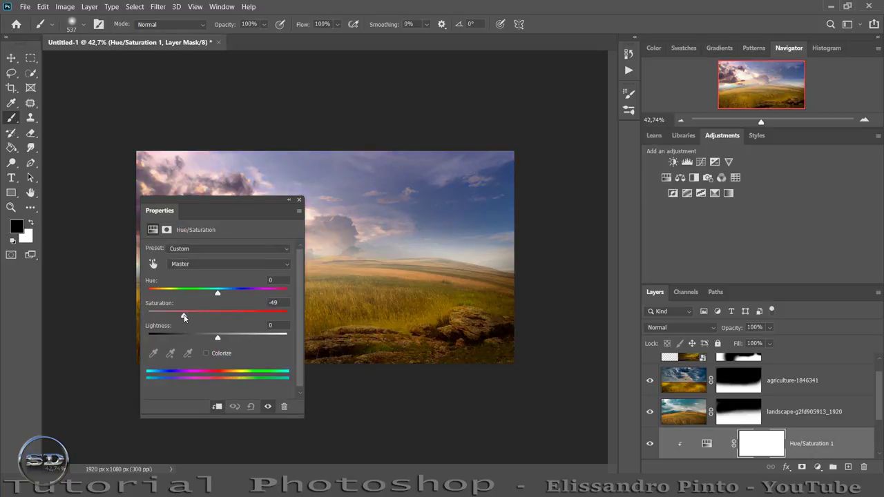
- Paint the adjustment mask to restore the upper-left clouds, then place sky-3153572
{"action": "left_click_drag", "start_coordinate": [229, 209], "coordinate": [434, 173]}
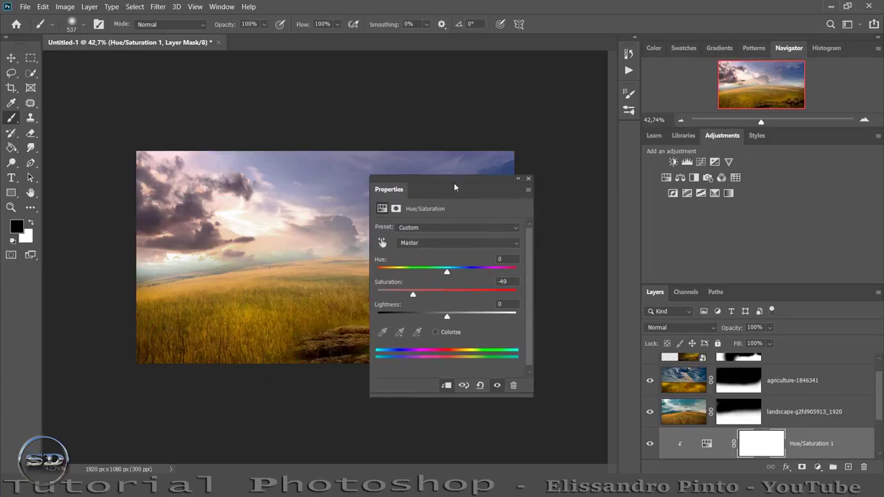
{"action": "left_click", "coordinate": [452, 171]}
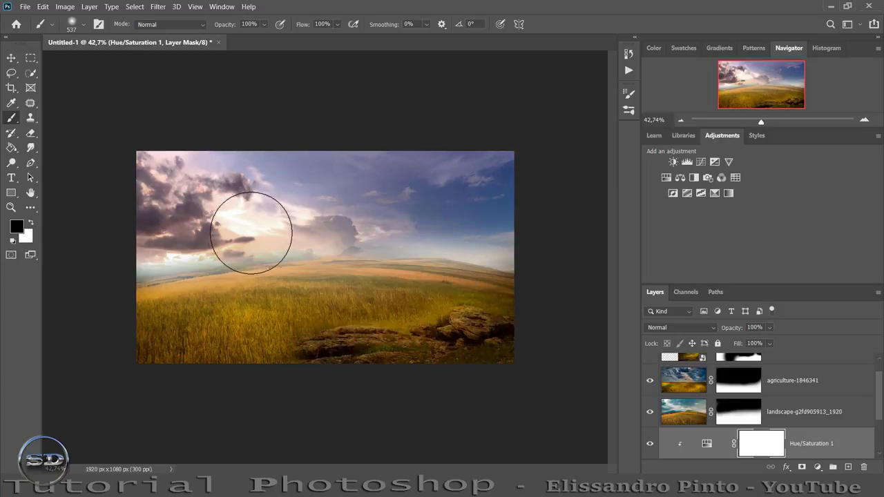
{"action": "left_click_drag", "start_coordinate": [303, 245], "coordinate": [242, 180]}
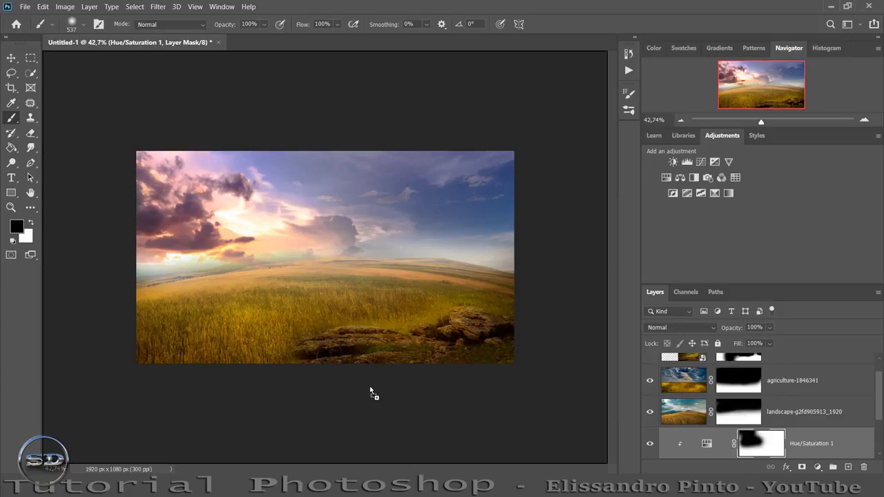
{"action": "mouse_move", "coordinate": [365, 377]}
{"action": "left_mouse_down"}
{"action": "mouse_move", "coordinate": [361, 367]}
{"action": "mouse_move", "coordinate": [403, 341]}
{"action": "left_mouse_up"}
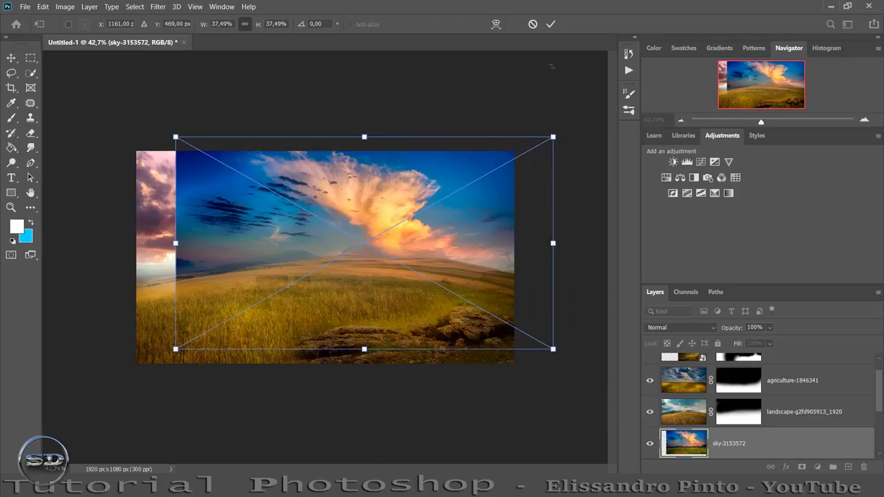
- Commit sky-3153572, add a mask, and paint out its horizon and lower field
{"action": "left_click", "coordinate": [551, 24]}
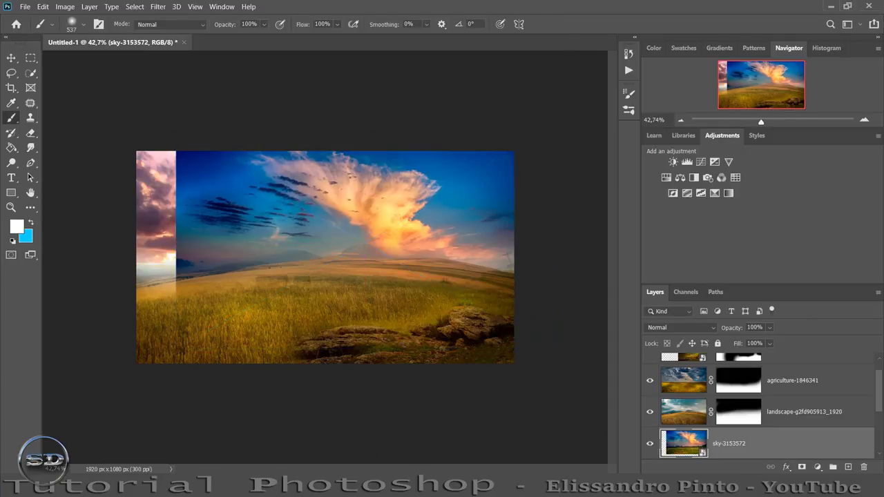
{"action": "left_click", "coordinate": [802, 466]}
{"action": "key", "text": "d"}
{"action": "key", "text": "x"}
{"action": "mouse_move", "coordinate": [197, 285]}
{"action": "left_mouse_down"}
{"action": "mouse_move", "coordinate": [256, 188]}
{"action": "mouse_move", "coordinate": [118, 148]}
{"action": "left_mouse_up"}
{"action": "mouse_move", "coordinate": [291, 265]}
{"action": "left_mouse_down"}
{"action": "mouse_move", "coordinate": [296, 296]}
{"action": "mouse_move", "coordinate": [479, 316]}
{"action": "mouse_move", "coordinate": [525, 237]}
{"action": "mouse_move", "coordinate": [468, 132]}
{"action": "mouse_move", "coordinate": [499, 203]}
{"action": "mouse_move", "coordinate": [469, 158]}
{"action": "mouse_move", "coordinate": [395, 134]}
{"action": "mouse_move", "coordinate": [230, 131]}
{"action": "mouse_move", "coordinate": [263, 232]}
{"action": "mouse_move", "coordinate": [375, 312]}
{"action": "left_mouse_up"}
{"action": "left_click_drag", "start_coordinate": [497, 307], "coordinate": [345, 321]}
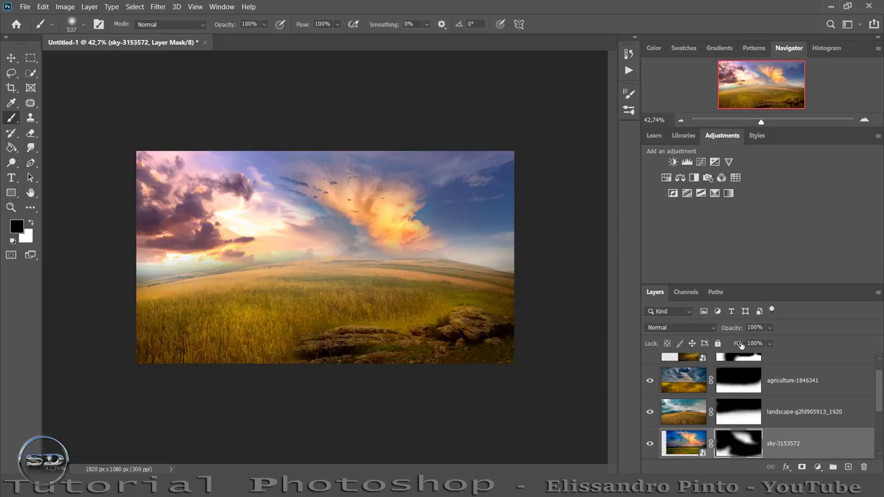
- Lower the sky layer's fill to 72% and toggle its visibility to compare
{"action": "left_click_drag", "start_coordinate": [740, 343], "coordinate": [725, 345]}
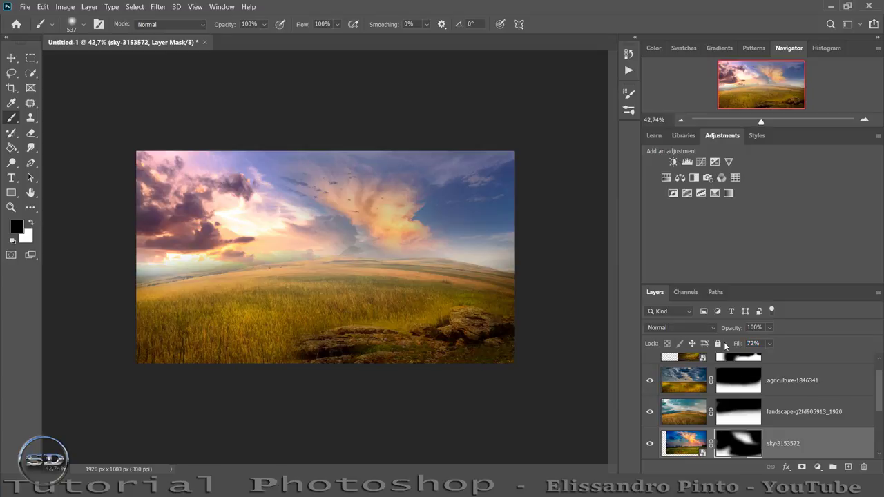
{"action": "left_click", "coordinate": [649, 446]}
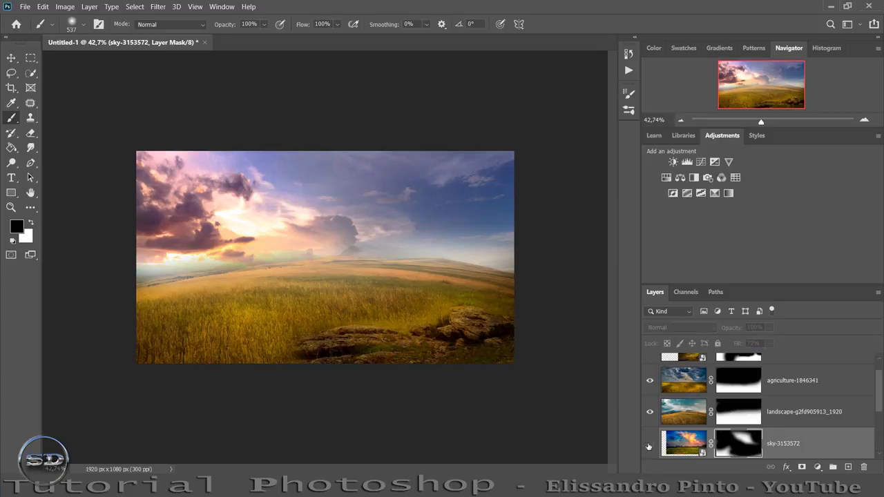
{"action": "left_click", "coordinate": [649, 445]}
{"action": "left_click", "coordinate": [675, 437]}
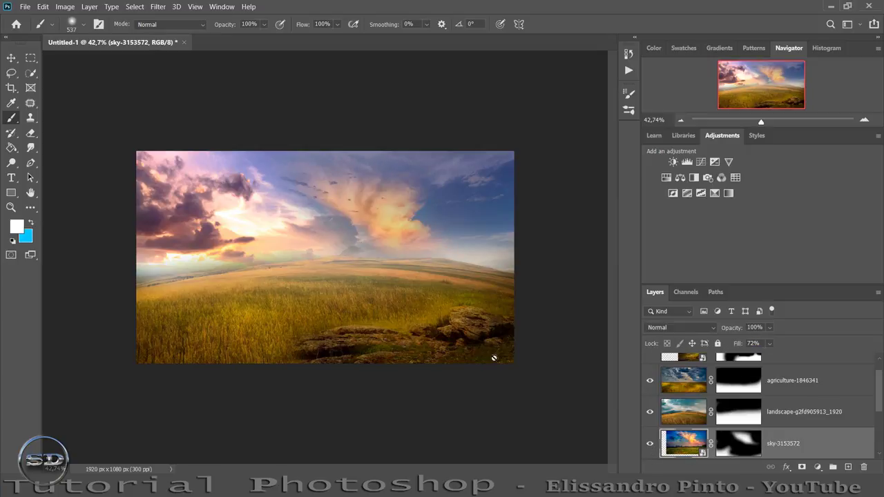
{"action": "left_click", "coordinate": [11, 58]}
- Scale the sky-3153572 image to about 145% and shift it right, then commit the transform
{"action": "left_click_drag", "start_coordinate": [551, 250], "coordinate": [725, 257]}
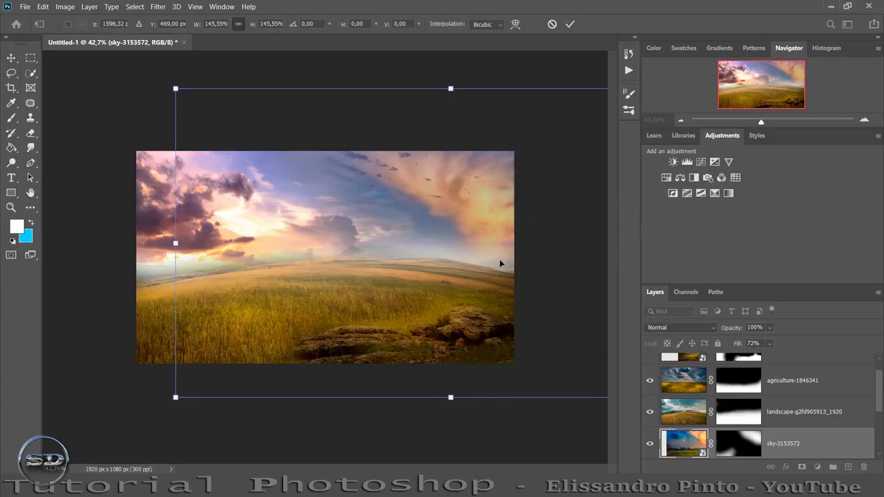
{"action": "left_click_drag", "start_coordinate": [499, 259], "coordinate": [508, 257]}
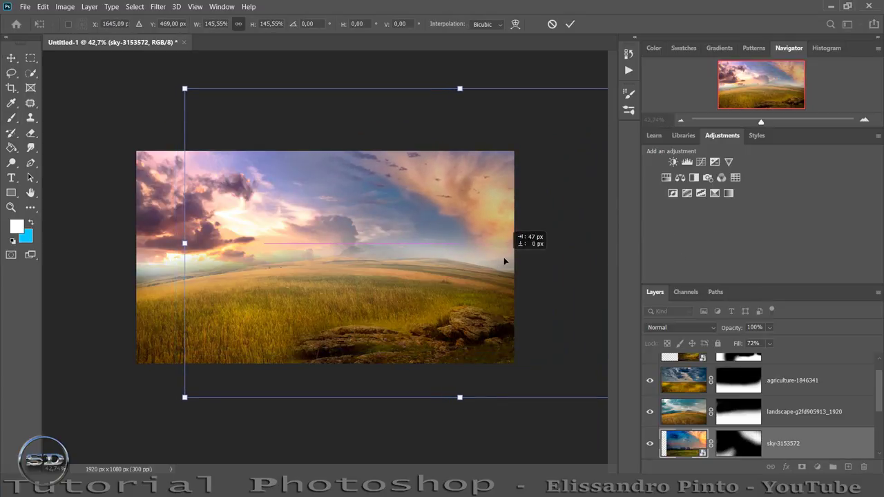
{"action": "left_click", "coordinate": [568, 26]}
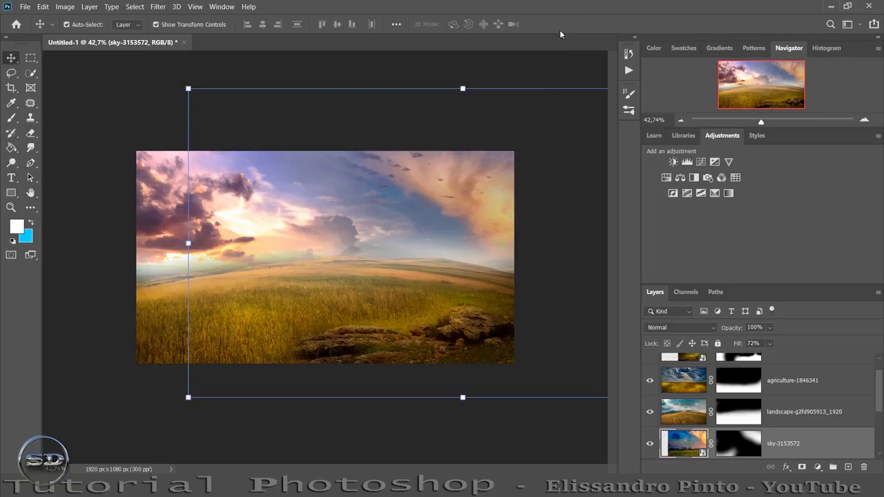
{"action": "left_click", "coordinate": [11, 117]}
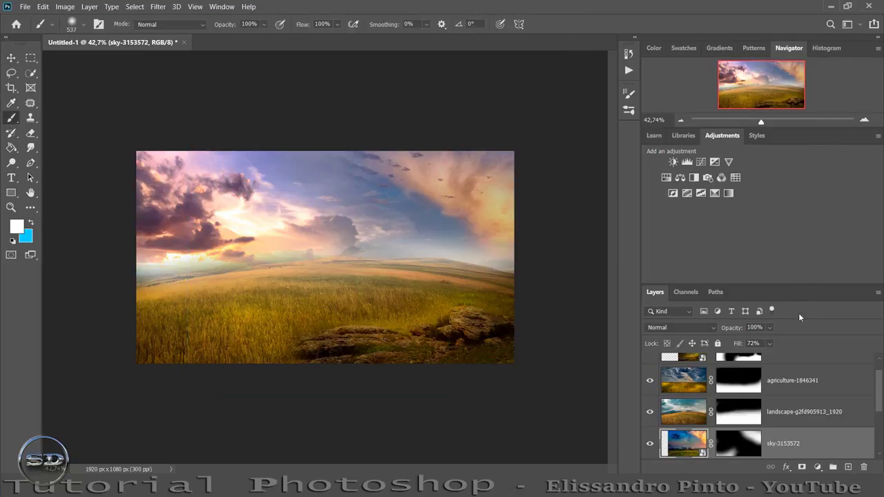
- Place the sunset-3185372_1920 image as a layer scaled to about 158%
{"action": "left_click_drag", "start_coordinate": [356, 463], "coordinate": [342, 385]}
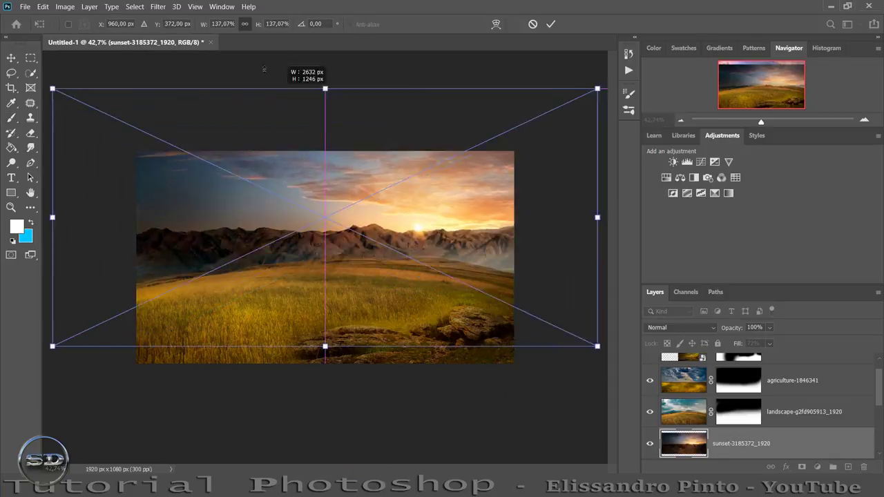
{"action": "mouse_move", "coordinate": [324, 167]}
{"action": "left_mouse_down"}
{"action": "mouse_move", "coordinate": [345, 110]}
{"action": "mouse_move", "coordinate": [311, 192]}
{"action": "mouse_move", "coordinate": [268, 189]}
{"action": "left_mouse_up"}
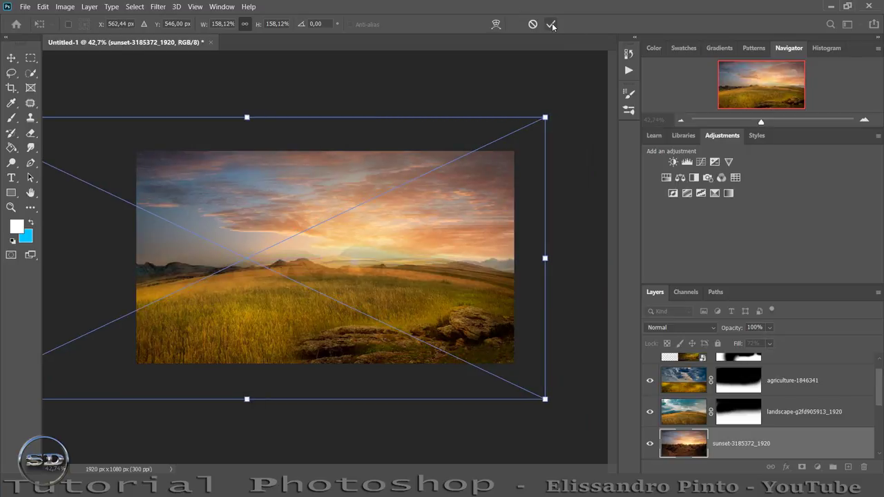
{"action": "left_click", "coordinate": [551, 25]}
- Mask the sunset layer to show purple clouds upper-left and warm sunset across the upper middle
{"action": "left_click", "coordinate": [802, 468]}
{"action": "key", "text": "d"}
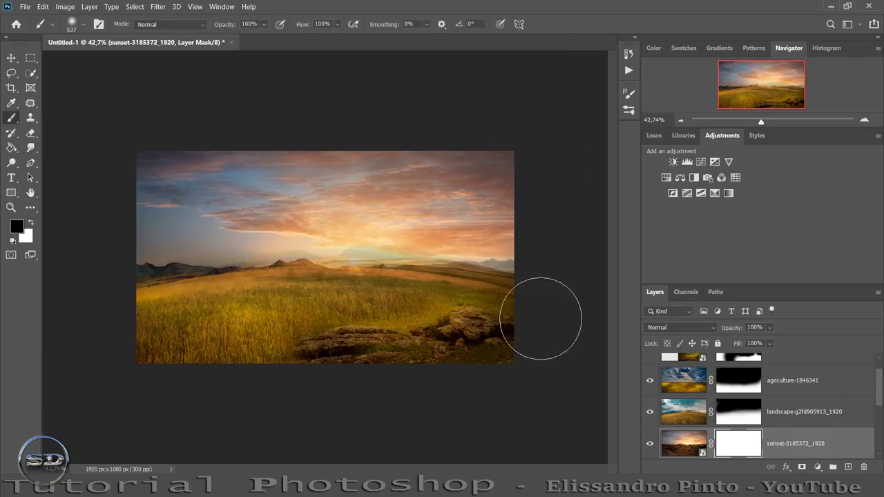
{"action": "mouse_move", "coordinate": [166, 299]}
{"action": "left_mouse_down"}
{"action": "mouse_move", "coordinate": [158, 246]}
{"action": "mouse_move", "coordinate": [129, 173]}
{"action": "mouse_move", "coordinate": [341, 104]}
{"action": "mouse_move", "coordinate": [470, 148]}
{"action": "mouse_move", "coordinate": [522, 193]}
{"action": "mouse_move", "coordinate": [484, 198]}
{"action": "mouse_move", "coordinate": [385, 146]}
{"action": "mouse_move", "coordinate": [394, 129]}
{"action": "mouse_move", "coordinate": [522, 158]}
{"action": "mouse_move", "coordinate": [250, 134]}
{"action": "left_mouse_up"}
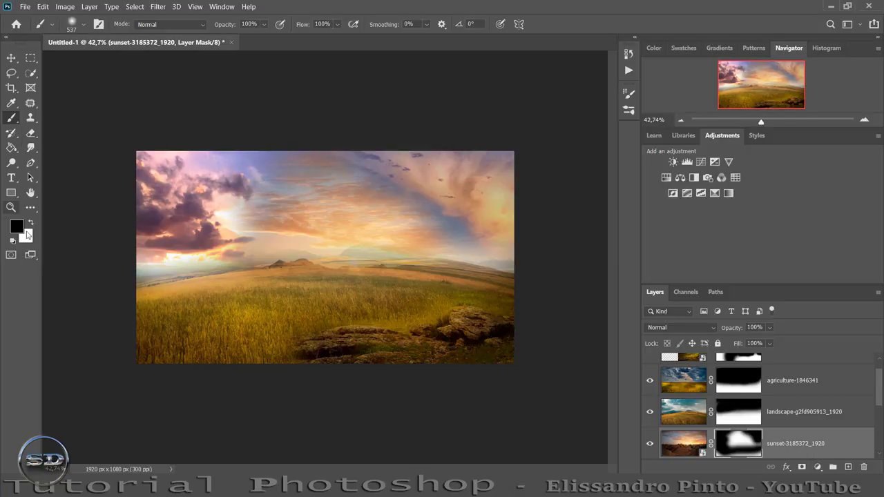
{"action": "left_click_drag", "start_coordinate": [469, 232], "coordinate": [292, 146]}
{"action": "mouse_move", "coordinate": [386, 188]}
{"action": "left_mouse_down"}
{"action": "mouse_move", "coordinate": [207, 157]}
{"action": "mouse_move", "coordinate": [132, 193]}
{"action": "left_mouse_up"}
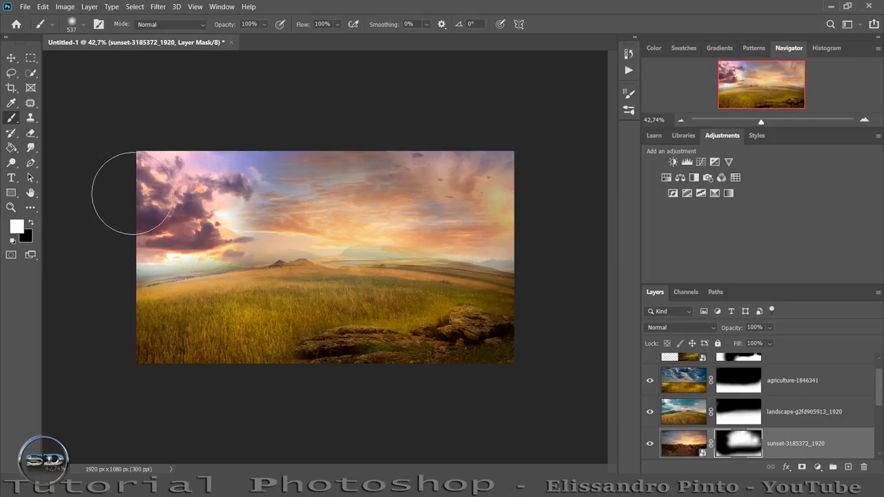
- Lower the sunset layer's Fill to 58% and mask it off the left horizon, keeping the right
{"action": "left_click_drag", "start_coordinate": [732, 343], "coordinate": [711, 345]}
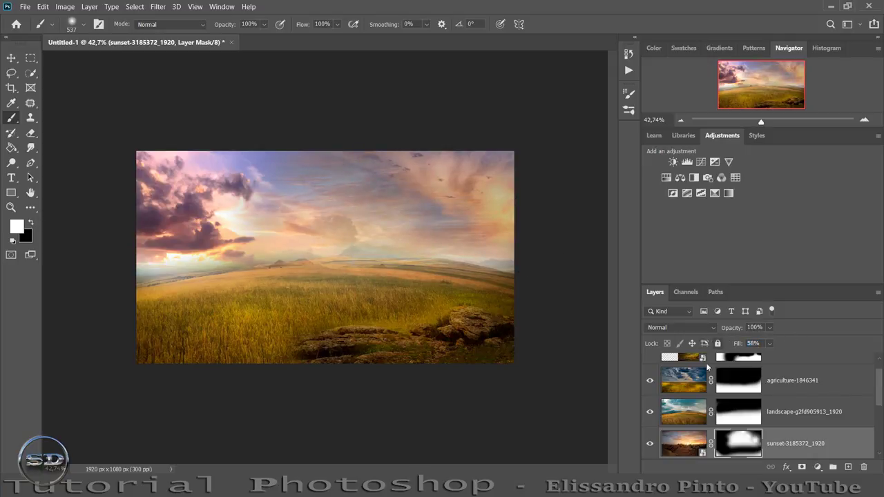
{"action": "left_click", "coordinate": [650, 444]}
{"action": "left_click", "coordinate": [650, 444]}
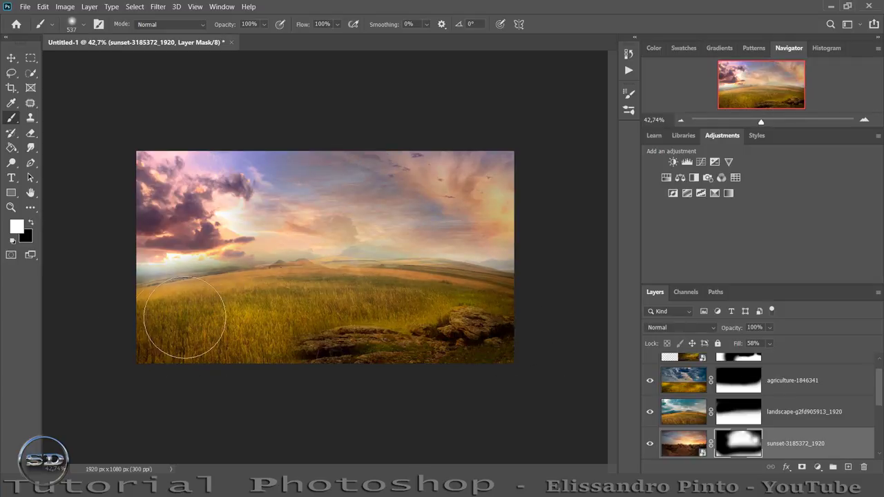
{"action": "left_click", "coordinate": [162, 330]}
{"action": "left_click_drag", "start_coordinate": [522, 302], "coordinate": [562, 299]}
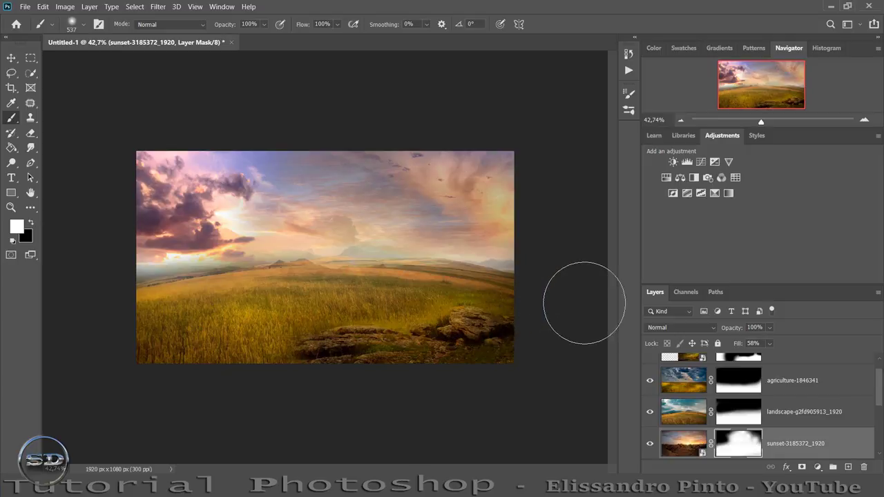
- Zoom to about 86% and compare the landscape, agriculture and sunset layers by toggling visibility
{"action": "scroll", "coordinate": [716, 378], "scroll_direction": "up", "scroll_amount": 1}
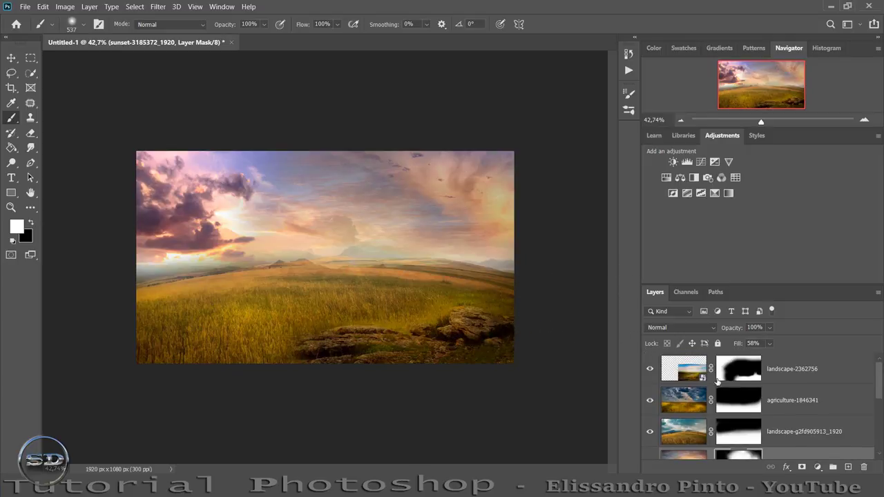
{"action": "left_click", "coordinate": [791, 369]}
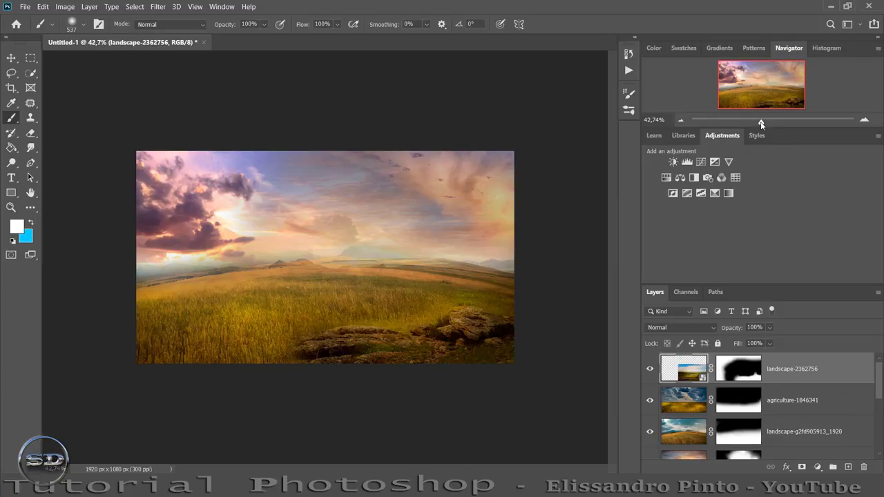
{"action": "left_click_drag", "start_coordinate": [761, 123], "coordinate": [770, 122]}
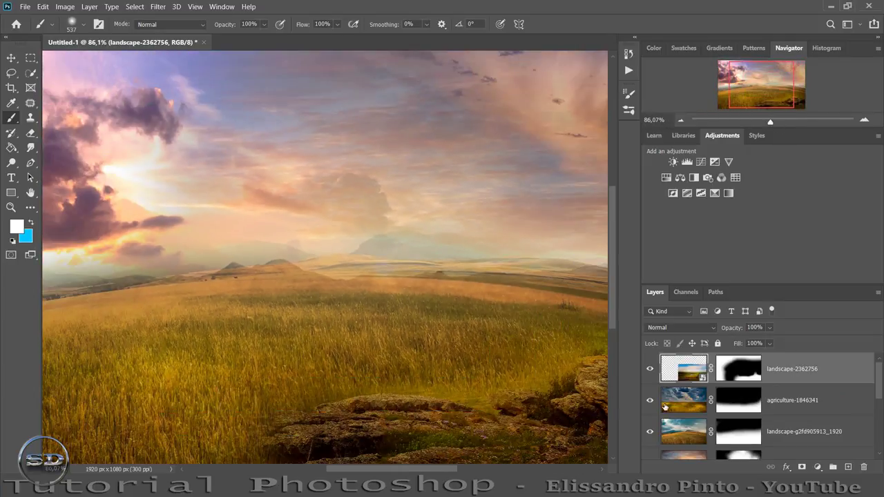
{"action": "left_click", "coordinate": [649, 369]}
{"action": "left_click", "coordinate": [650, 368]}
{"action": "left_click", "coordinate": [649, 403]}
{"action": "left_click", "coordinate": [649, 403]}
{"action": "scroll", "coordinate": [649, 403], "scroll_direction": "down", "scroll_amount": 2}
{"action": "left_click", "coordinate": [649, 404]}
{"action": "left_click", "coordinate": [649, 403]}
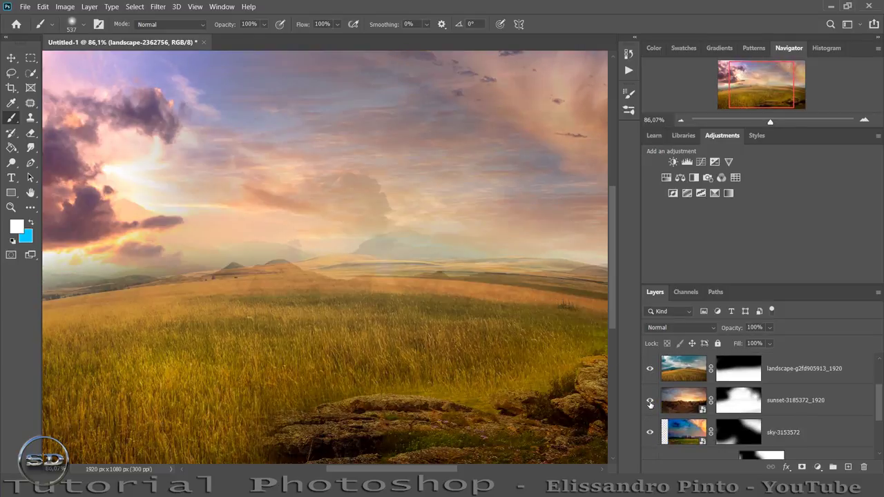
- Paint black on the sunset mask to soften the distant hills and haze the right horizon
{"action": "left_click", "coordinate": [725, 393]}
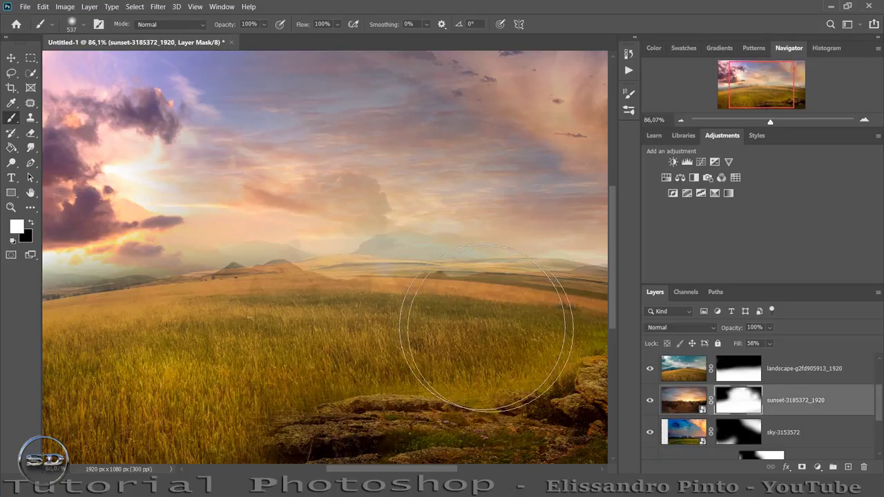
{"action": "left_click", "coordinate": [30, 222]}
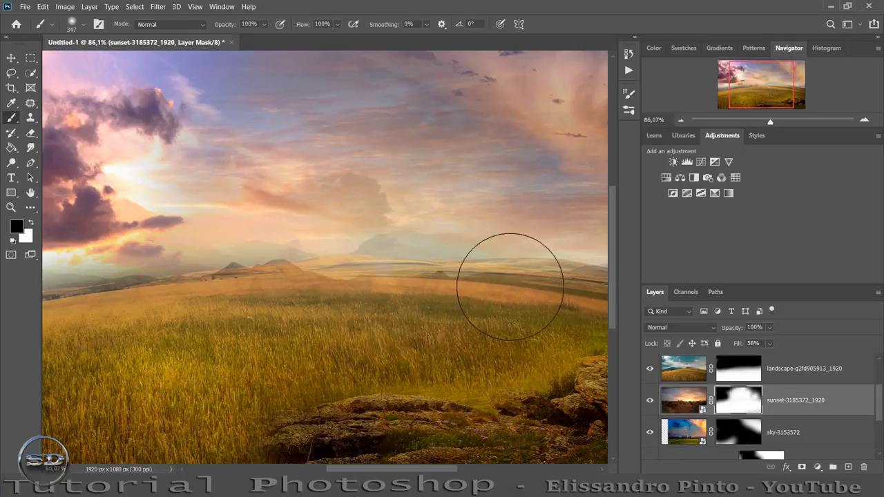
{"action": "mouse_move", "coordinate": [242, 330]}
{"action": "left_mouse_down"}
{"action": "mouse_move", "coordinate": [325, 334]}
{"action": "mouse_move", "coordinate": [44, 345]}
{"action": "mouse_move", "coordinate": [60, 364]}
{"action": "left_mouse_up"}
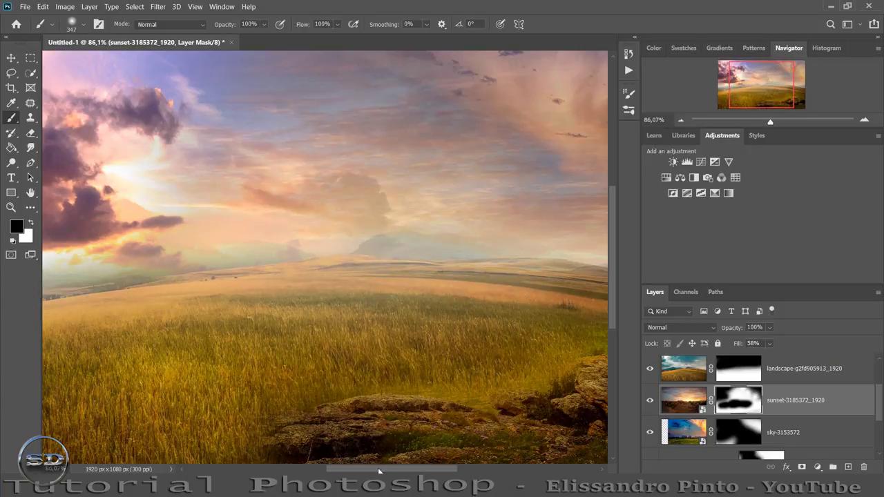
{"action": "scroll", "coordinate": [359, 414], "scroll_direction": "left", "scroll_amount": 3}
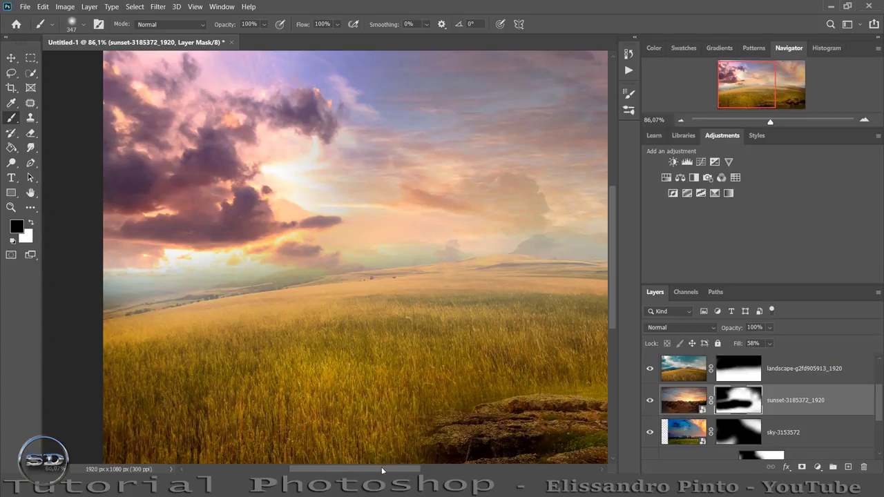
{"action": "scroll", "coordinate": [387, 414], "scroll_direction": "right", "scroll_amount": 5}
{"action": "left_click_drag", "start_coordinate": [352, 313], "coordinate": [507, 311]}
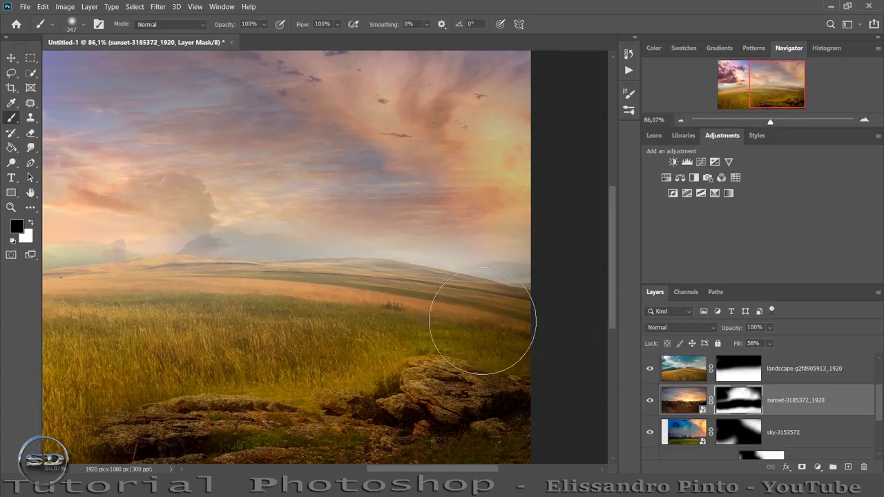
- Compare with the sky layer hidden, zoom back out, and select the landscape-2362756 layer
{"action": "left_click", "coordinate": [649, 433]}
{"action": "left_click", "coordinate": [649, 433]}
{"action": "left_click_drag", "start_coordinate": [770, 124], "coordinate": [764, 126]}
{"action": "scroll", "coordinate": [775, 399], "scroll_direction": "up", "scroll_amount": 2}
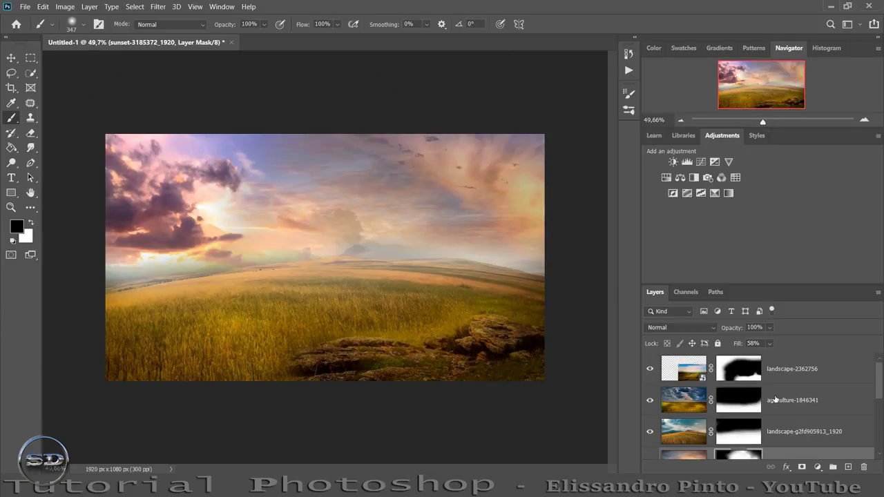
{"action": "left_click", "coordinate": [790, 378]}
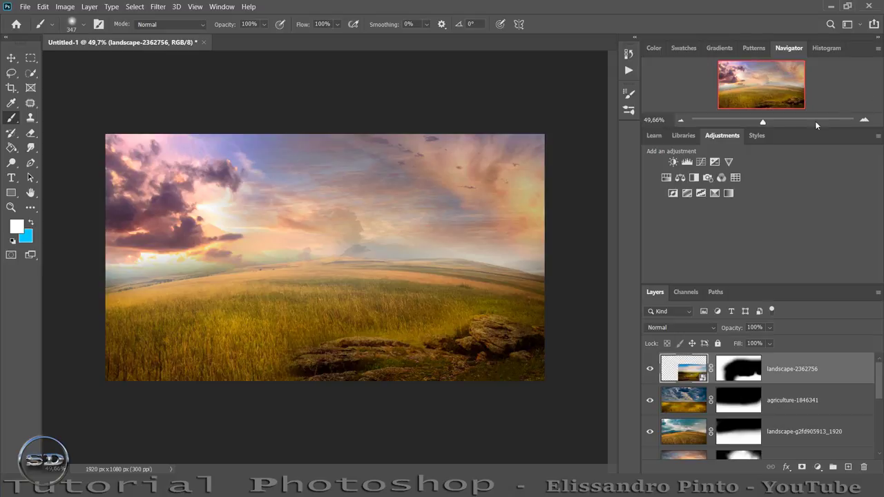
- Zoom to about 116% on the lower-right field and rocks and turn landscape-2362756 back on
{"action": "left_click_drag", "start_coordinate": [768, 125], "coordinate": [774, 122]}
{"action": "left_click_drag", "start_coordinate": [766, 84], "coordinate": [776, 102]}
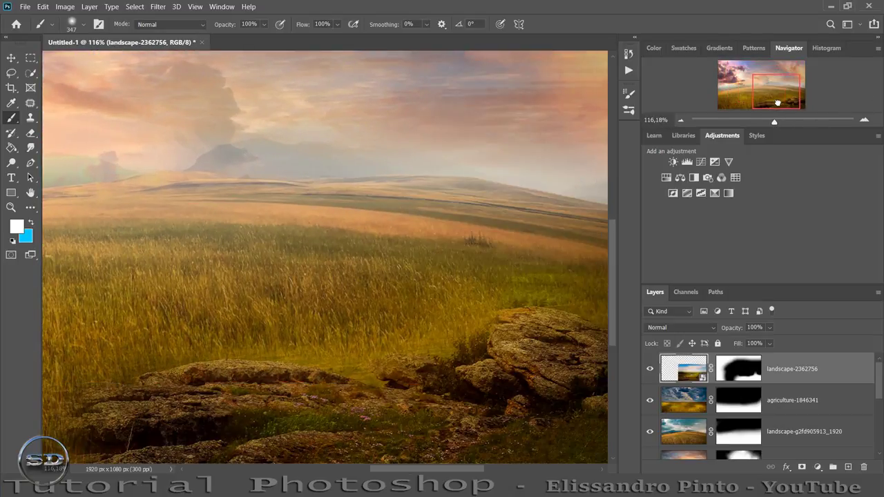
{"action": "scroll", "coordinate": [696, 372], "scroll_direction": "down", "scroll_amount": 1}
{"action": "scroll", "coordinate": [696, 372], "scroll_direction": "down", "scroll_amount": 1}
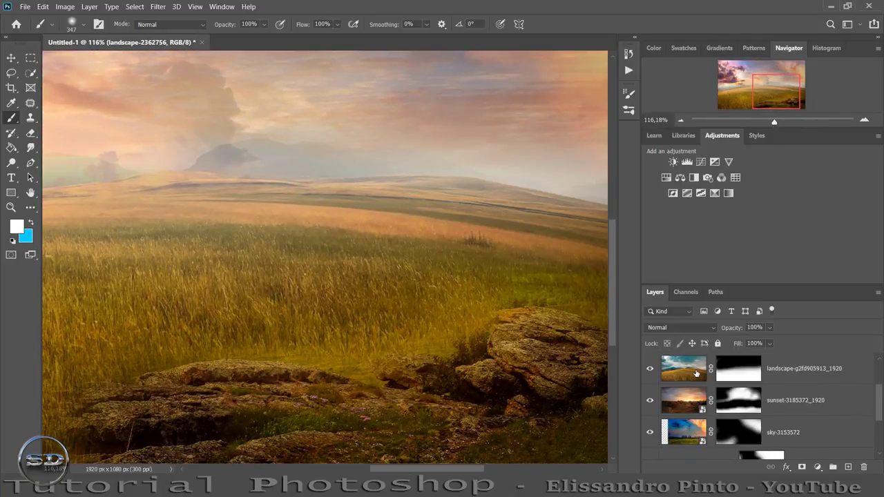
{"action": "scroll", "coordinate": [696, 374], "scroll_direction": "down", "scroll_amount": 1}
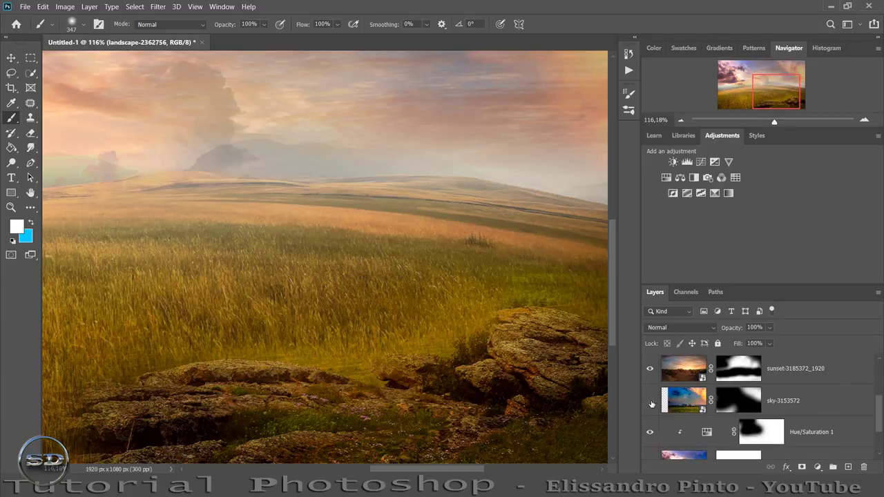
{"action": "left_click", "coordinate": [651, 404]}
{"action": "left_click", "coordinate": [651, 404]}
{"action": "scroll", "coordinate": [679, 408], "scroll_direction": "up", "scroll_amount": 1}
{"action": "scroll", "coordinate": [680, 407], "scroll_direction": "down", "scroll_amount": 3}
{"action": "scroll", "coordinate": [679, 409], "scroll_direction": "up", "scroll_amount": 1}
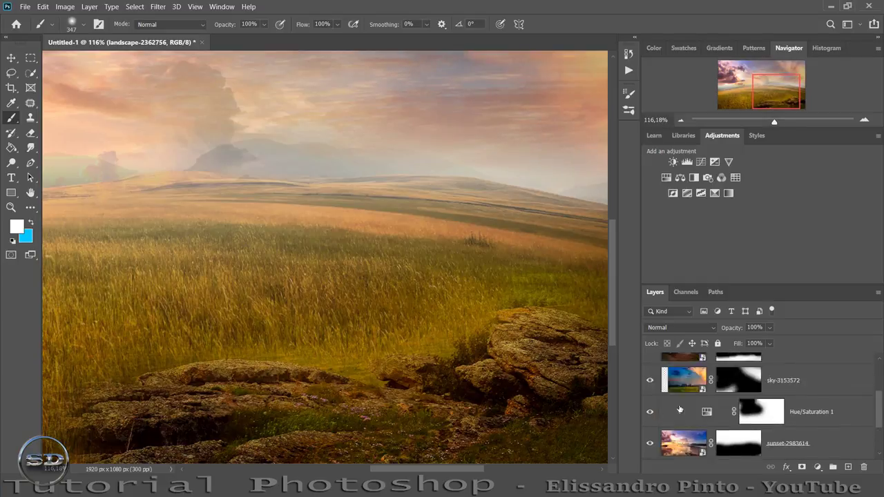
{"action": "scroll", "coordinate": [679, 410], "scroll_direction": "up", "scroll_amount": 4}
{"action": "left_click", "coordinate": [650, 368]}
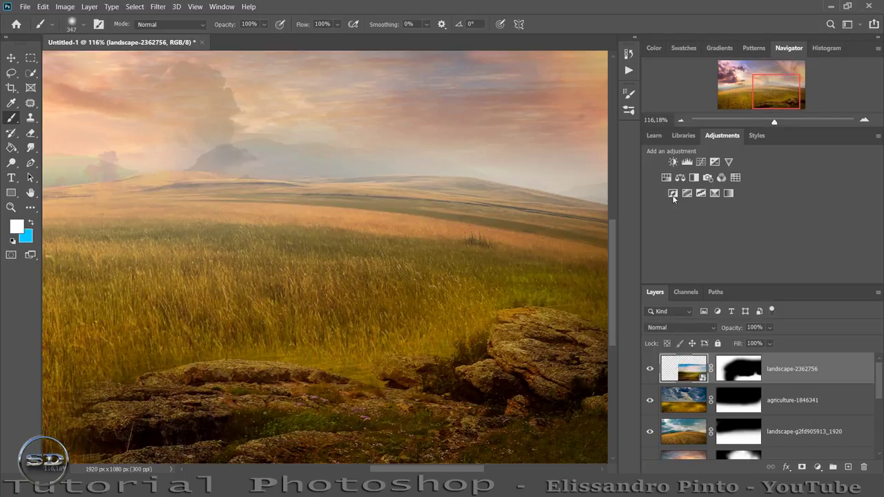
- Add a Hue/Saturation adjustment clipped to landscape-2362756 with Saturation at -58
{"action": "left_click", "coordinate": [666, 178]}
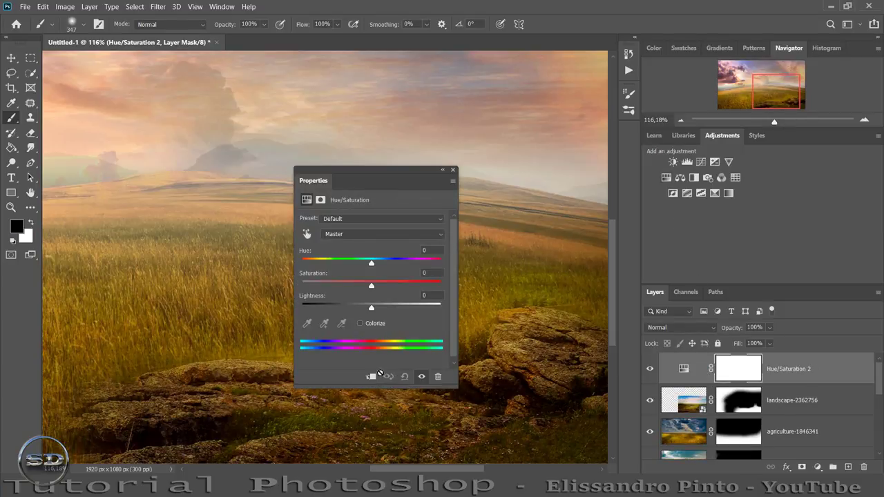
{"action": "left_click", "coordinate": [371, 377]}
{"action": "left_click_drag", "start_coordinate": [371, 287], "coordinate": [331, 288]}
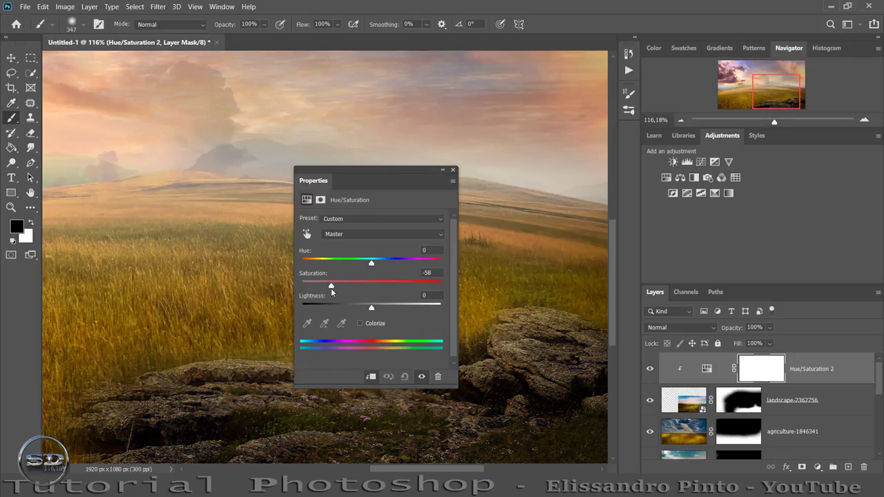
{"action": "left_click", "coordinate": [453, 172]}
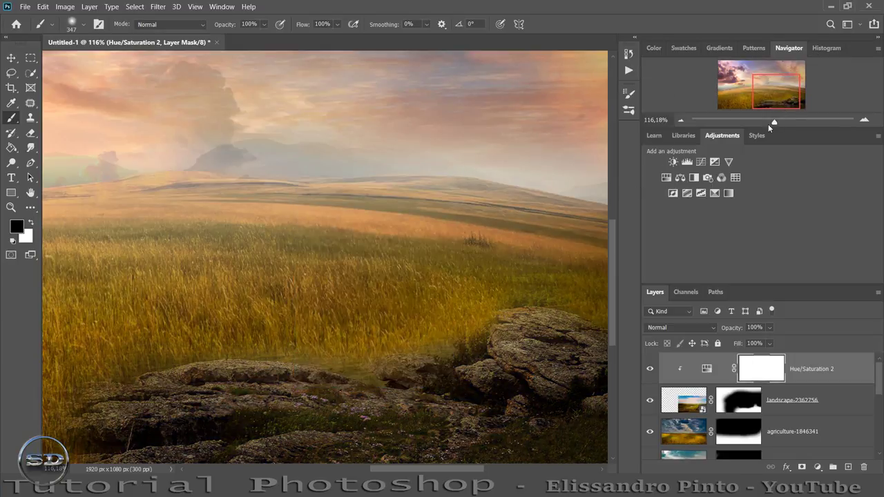
- Zoom out to fit and touch up the adjustment mask over the rocks in black and white
{"action": "left_click_drag", "start_coordinate": [769, 126], "coordinate": [764, 122]}
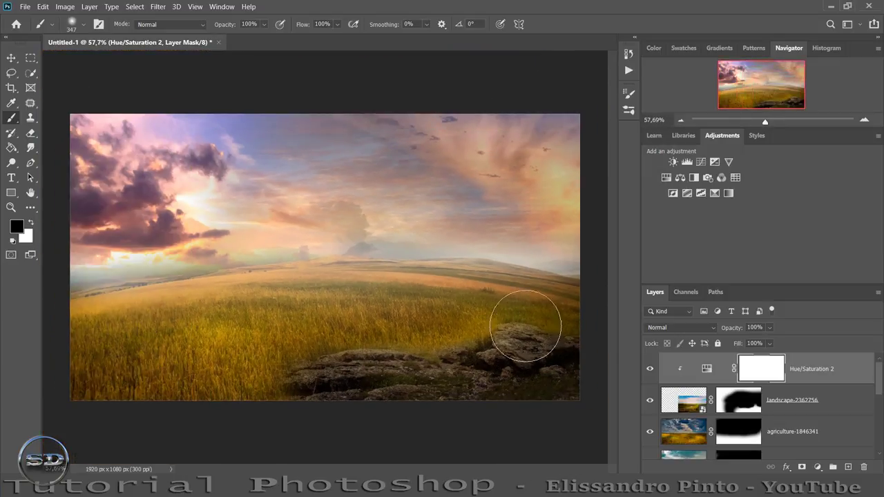
{"action": "left_click_drag", "start_coordinate": [374, 380], "coordinate": [325, 375]}
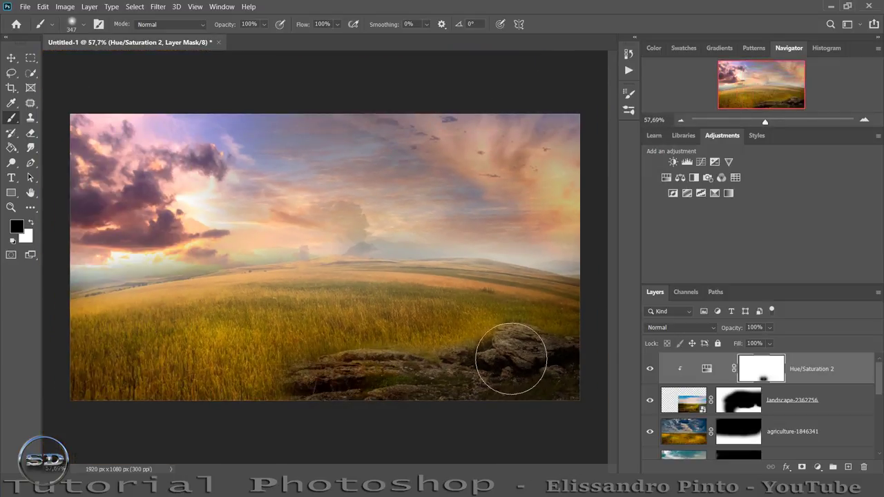
{"action": "left_click_drag", "start_coordinate": [509, 355], "coordinate": [523, 351]}
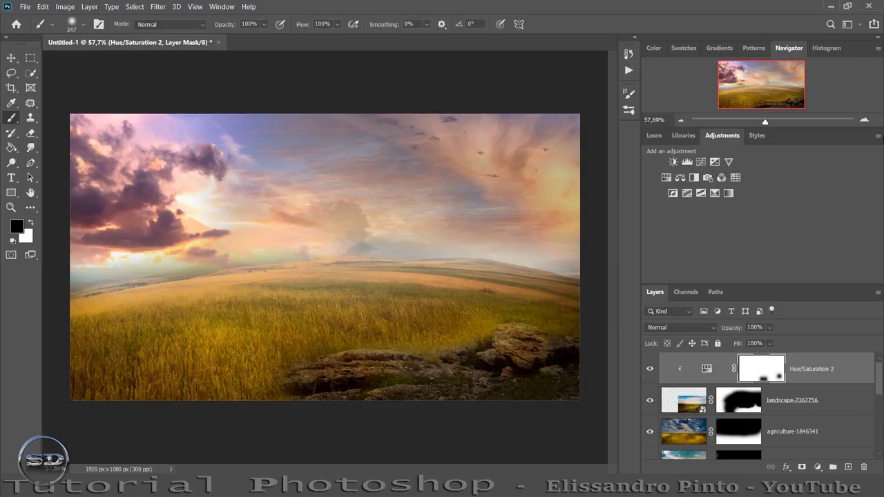
{"action": "left_click", "coordinate": [30, 224]}
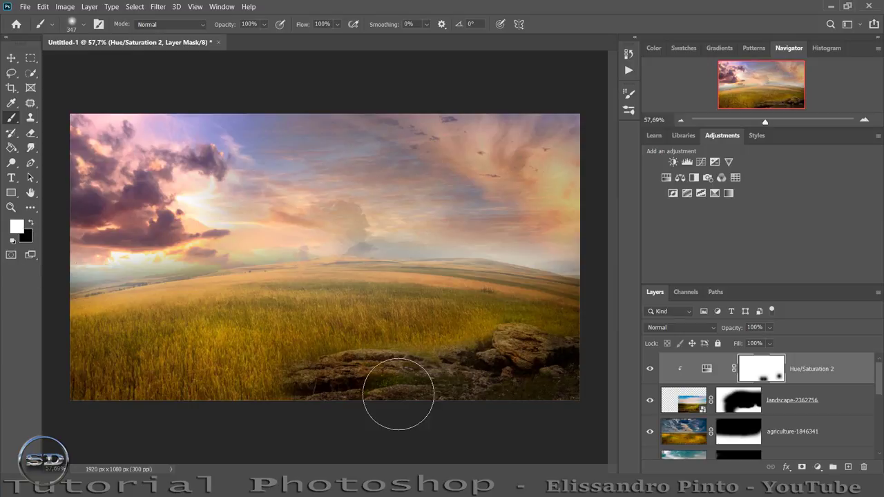
{"action": "left_click_drag", "start_coordinate": [394, 400], "coordinate": [325, 375]}
{"action": "left_click_drag", "start_coordinate": [488, 395], "coordinate": [325, 379]}
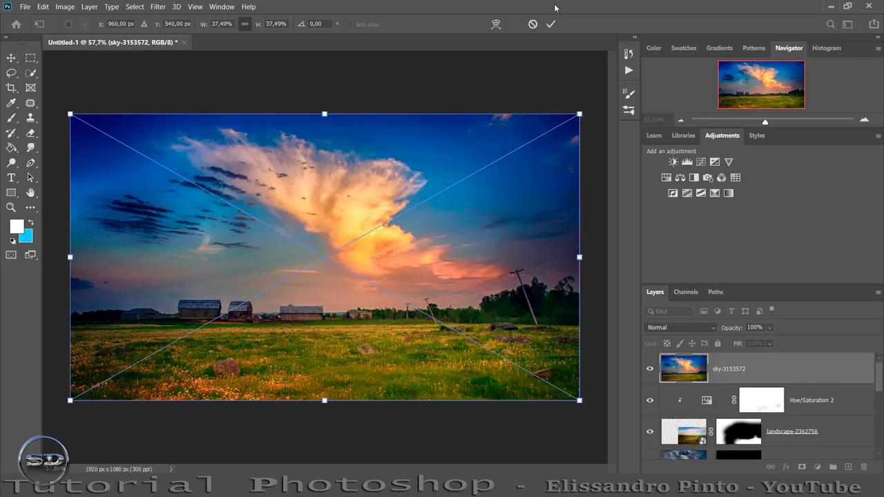
- Commit the sky-3153572 placement, add a mask and fill it black to hide the layer
{"action": "left_click", "coordinate": [549, 25]}
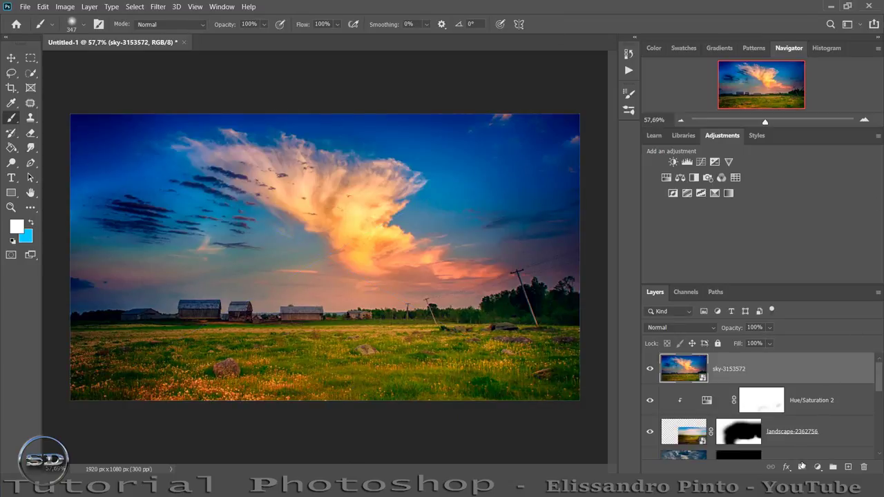
{"action": "left_click", "coordinate": [801, 466]}
{"action": "left_click", "coordinate": [10, 148]}
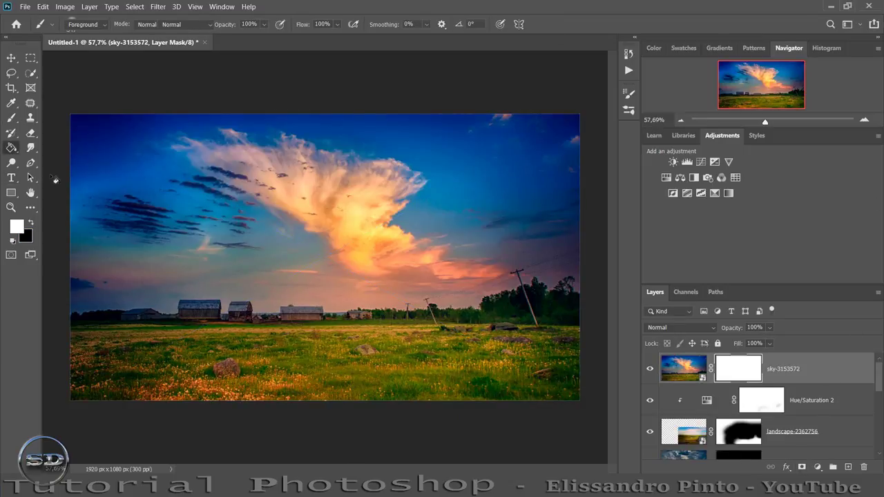
{"action": "left_click", "coordinate": [194, 338]}
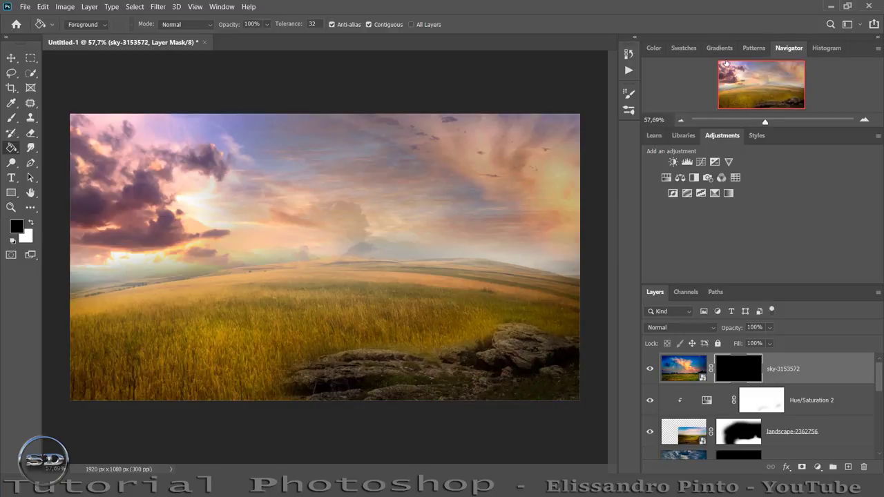
{"action": "left_click_drag", "start_coordinate": [768, 121], "coordinate": [772, 121]}
{"action": "left_click_drag", "start_coordinate": [757, 86], "coordinate": [754, 106]}
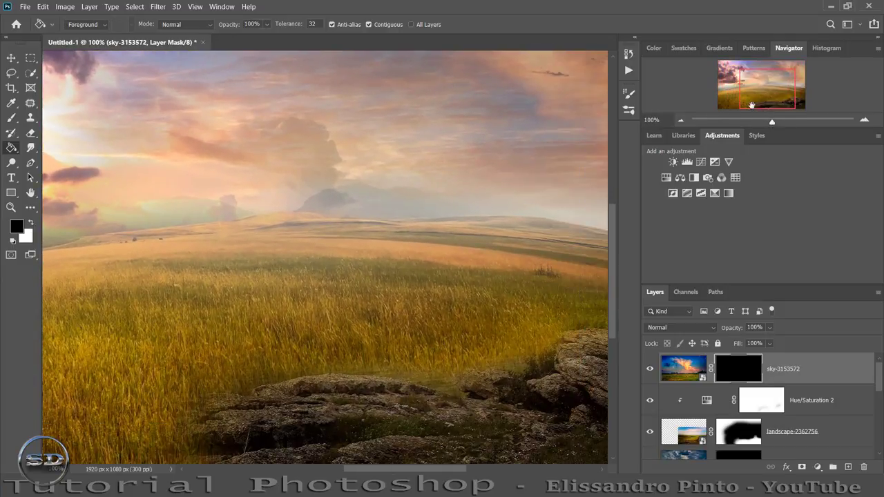
- Paint white on the sky mask to reveal grass and flowers lower-left and beside the right rocks
{"action": "left_click", "coordinate": [11, 117]}
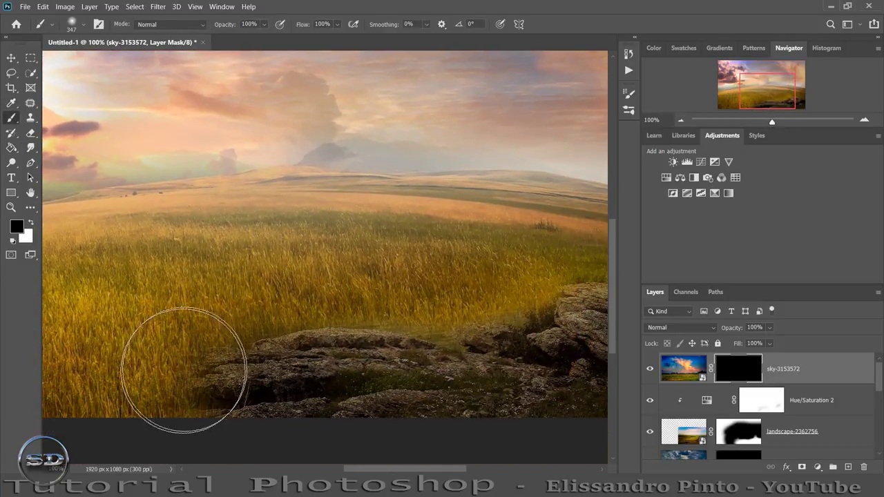
{"action": "left_click", "coordinate": [28, 222]}
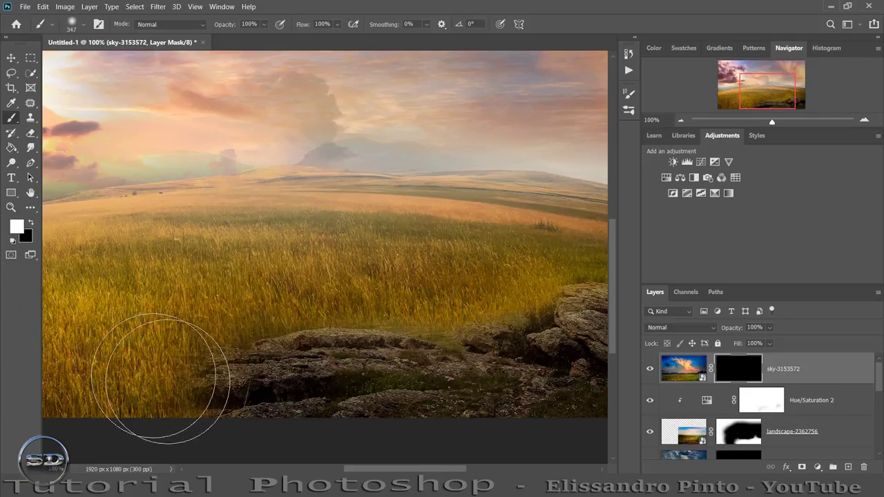
{"action": "left_click_drag", "start_coordinate": [173, 384], "coordinate": [296, 384]}
{"action": "left_click_drag", "start_coordinate": [216, 355], "coordinate": [295, 394]}
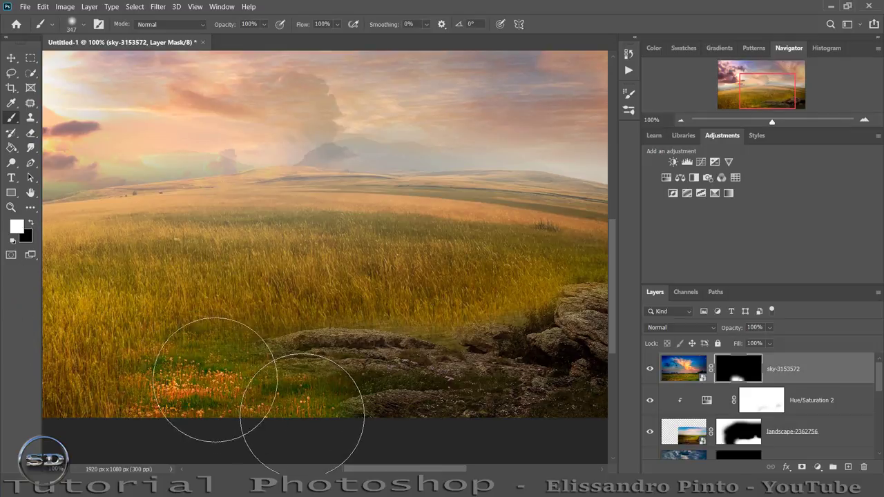
{"action": "scroll", "coordinate": [402, 431], "scroll_direction": "right", "scroll_amount": 5}
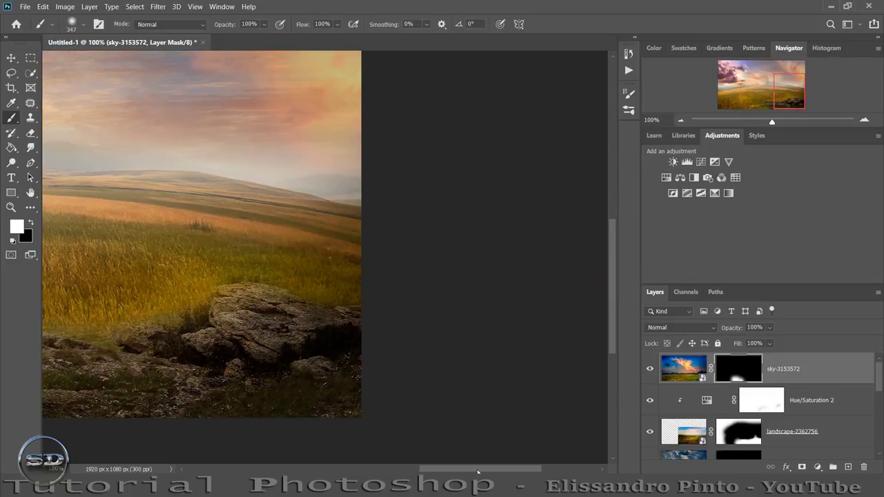
{"action": "scroll", "coordinate": [415, 355], "scroll_direction": "left", "scroll_amount": 1}
{"action": "left_click_drag", "start_coordinate": [438, 274], "coordinate": [479, 325]}
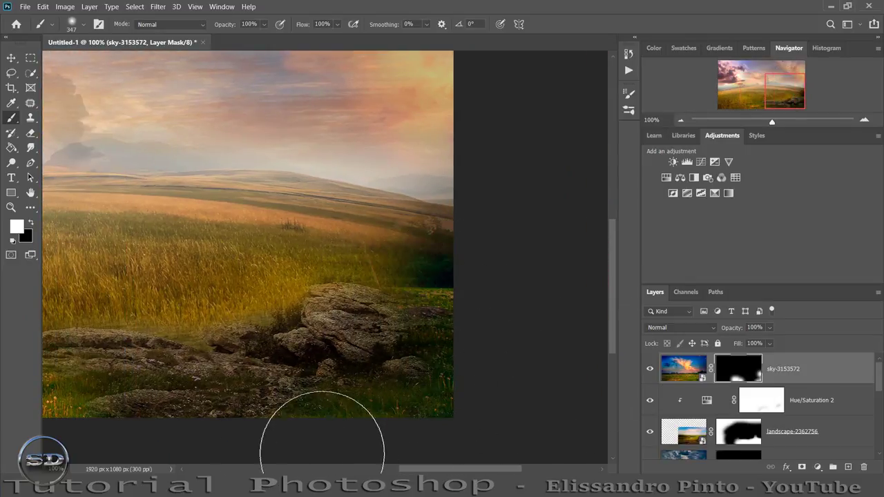
- Hide the dark green patch at the right edge and reveal grass around the lower-left rocks
{"action": "left_click", "coordinate": [31, 225]}
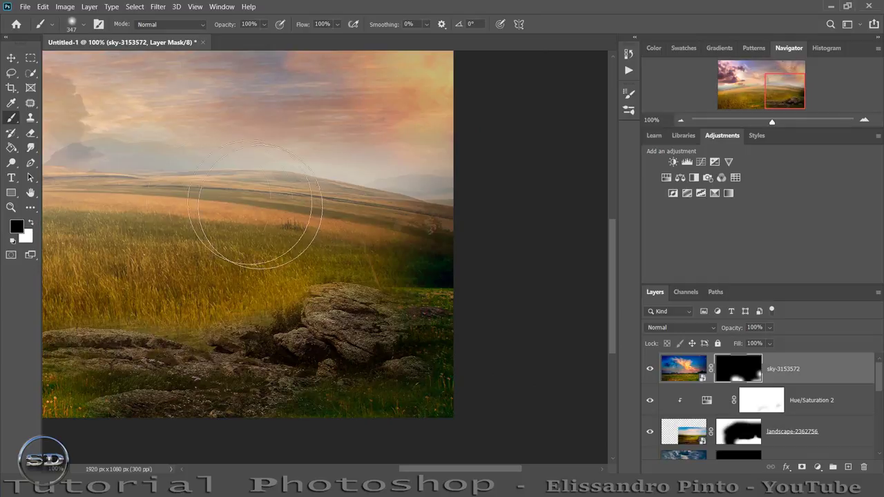
{"action": "left_click_drag", "start_coordinate": [375, 227], "coordinate": [405, 237]}
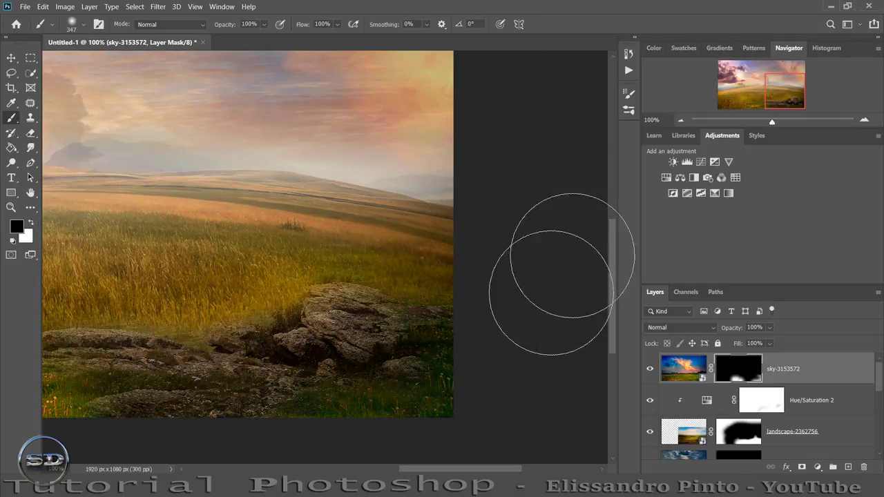
{"action": "left_click", "coordinate": [31, 225]}
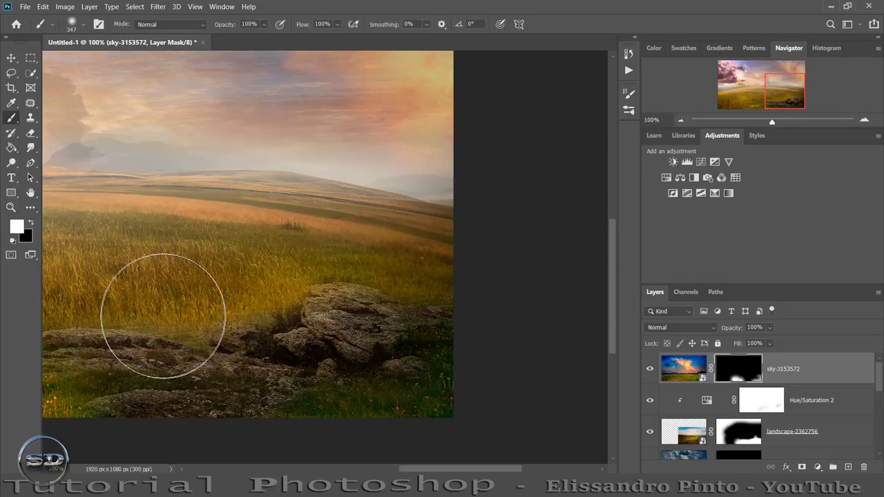
{"action": "left_click_drag", "start_coordinate": [205, 375], "coordinate": [205, 365]}
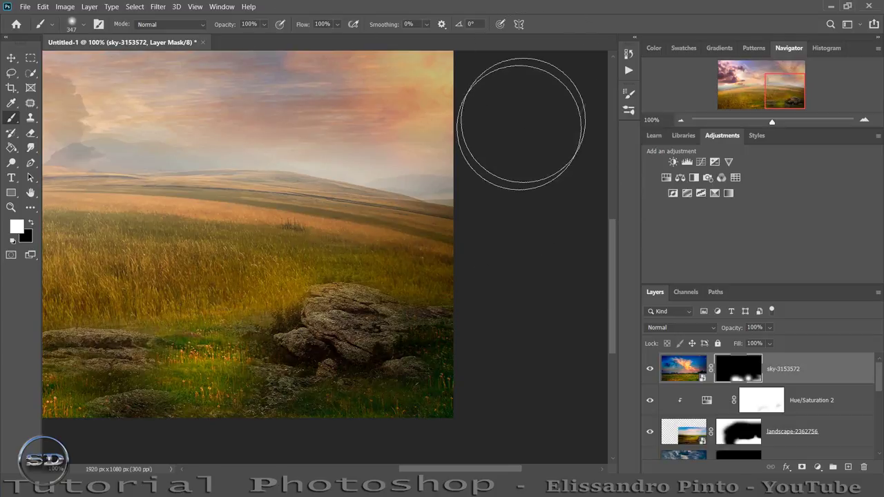
{"action": "left_click_drag", "start_coordinate": [421, 470], "coordinate": [378, 472]}
{"action": "left_click_drag", "start_coordinate": [242, 310], "coordinate": [257, 328]}
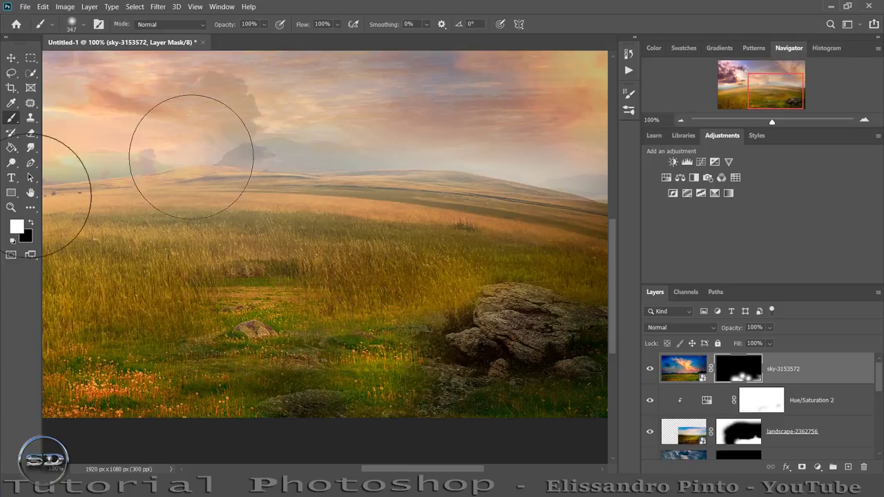
- Hide darker patches near the rock, then with a 129 px brush reveal grass and flowers across the lower field
{"action": "key", "text": "x"}
{"action": "left_click_drag", "start_coordinate": [257, 266], "coordinate": [197, 256]}
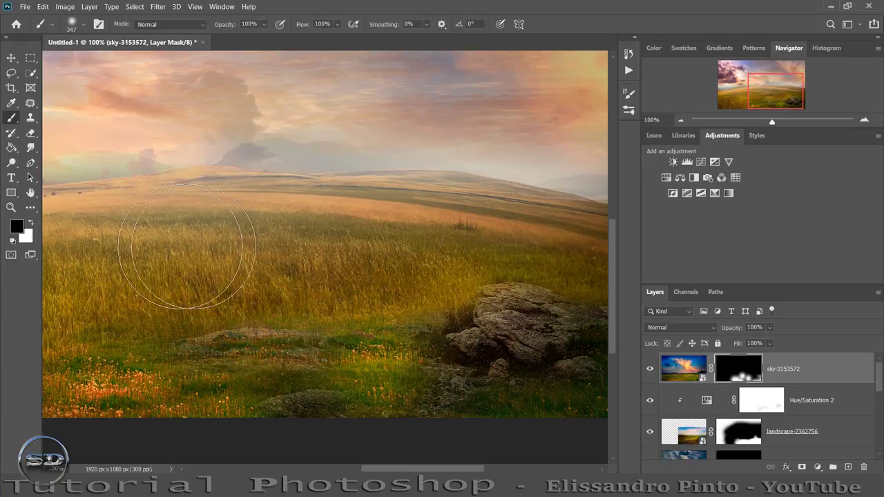
{"action": "left_click", "coordinate": [30, 222]}
{"action": "left_click_drag", "start_coordinate": [215, 274], "coordinate": [200, 274]}
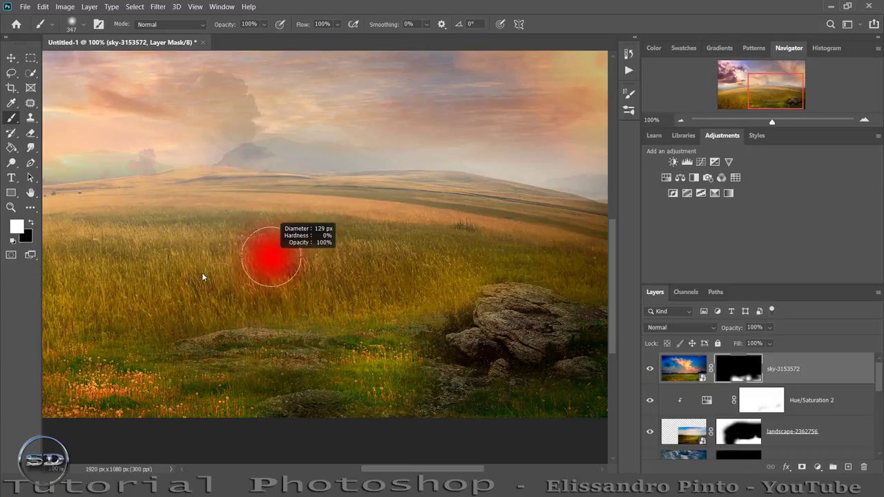
{"action": "mouse_move", "coordinate": [306, 364]}
{"action": "left_mouse_down"}
{"action": "mouse_move", "coordinate": [201, 355]}
{"action": "mouse_move", "coordinate": [394, 349]}
{"action": "left_mouse_up"}
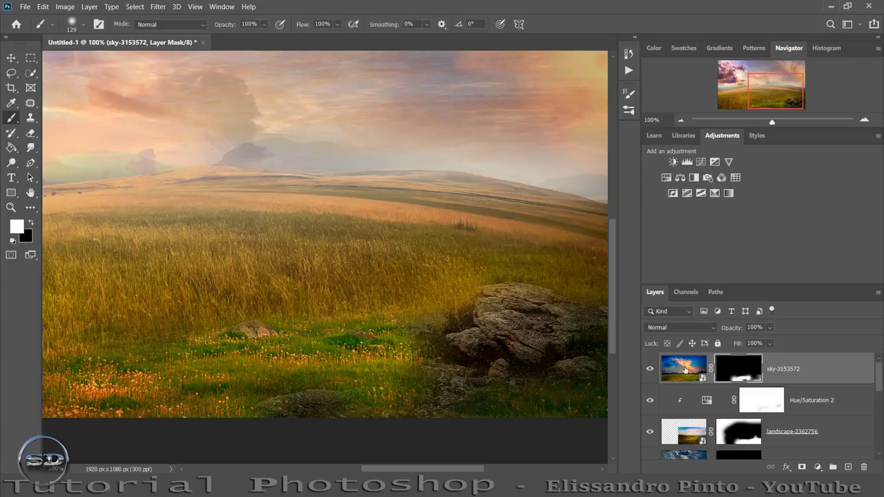
- Reveal more green grass to the left of and below the rock on the sky mask
{"action": "left_click", "coordinate": [685, 370]}
{"action": "left_click", "coordinate": [727, 369]}
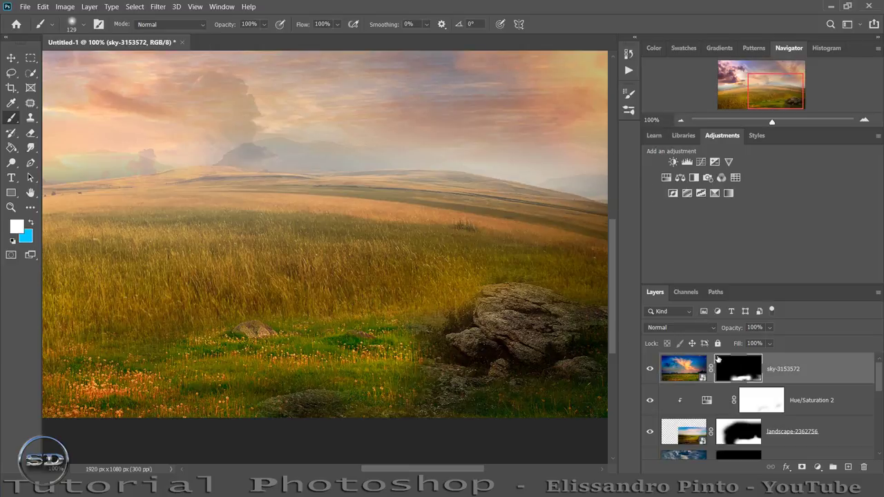
{"action": "mouse_move", "coordinate": [454, 325]}
{"action": "left_mouse_down"}
{"action": "mouse_move", "coordinate": [449, 339]}
{"action": "mouse_move", "coordinate": [461, 361]}
{"action": "mouse_move", "coordinate": [502, 359]}
{"action": "mouse_move", "coordinate": [538, 388]}
{"action": "left_mouse_up"}
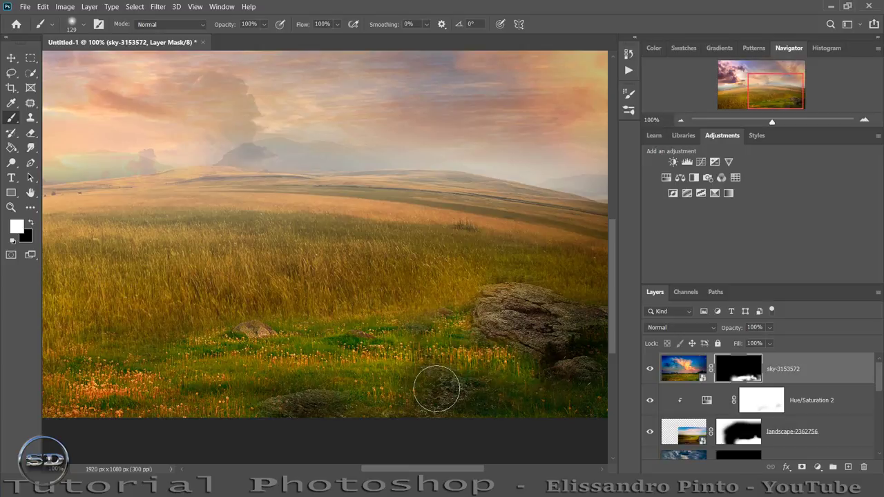
{"action": "left_click_drag", "start_coordinate": [450, 472], "coordinate": [477, 472]}
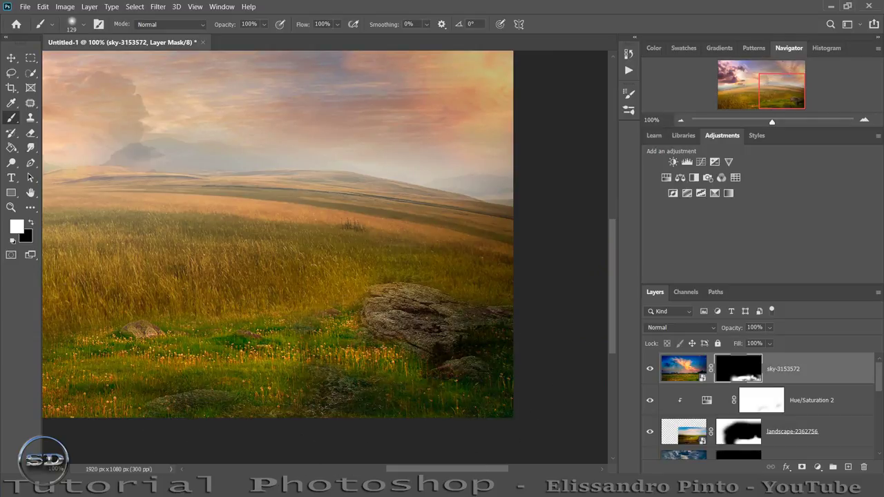
{"action": "mouse_move", "coordinate": [455, 472]}
{"action": "left_mouse_down"}
{"action": "mouse_move", "coordinate": [397, 465]}
{"action": "mouse_move", "coordinate": [414, 464]}
{"action": "left_mouse_up"}
- Add a Hue/Saturation 3 layer clipped to sky-3153572 with Saturation -42, then zoom out
{"action": "left_click", "coordinate": [682, 370]}
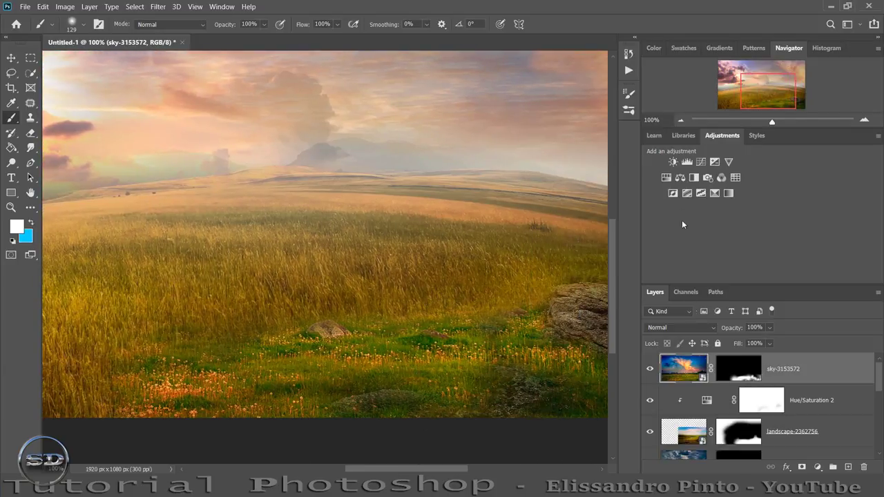
{"action": "left_click", "coordinate": [667, 178]}
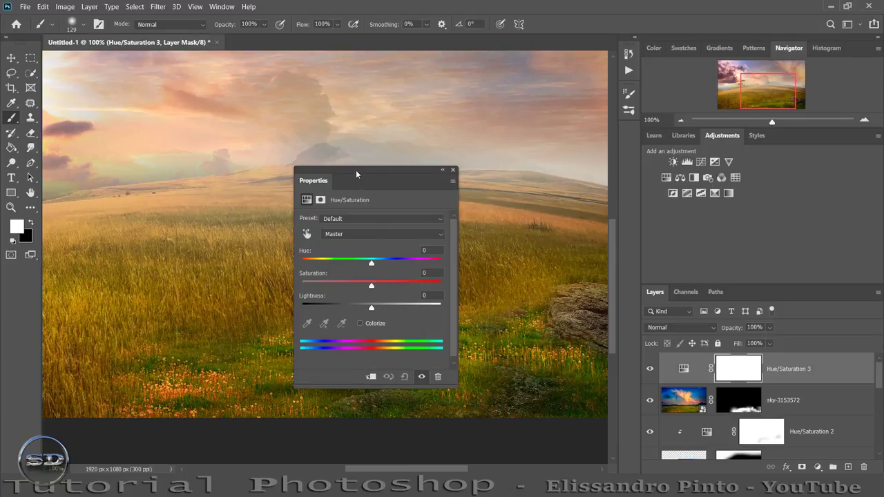
{"action": "left_click_drag", "start_coordinate": [356, 174], "coordinate": [192, 127]}
{"action": "left_click", "coordinate": [203, 333]}
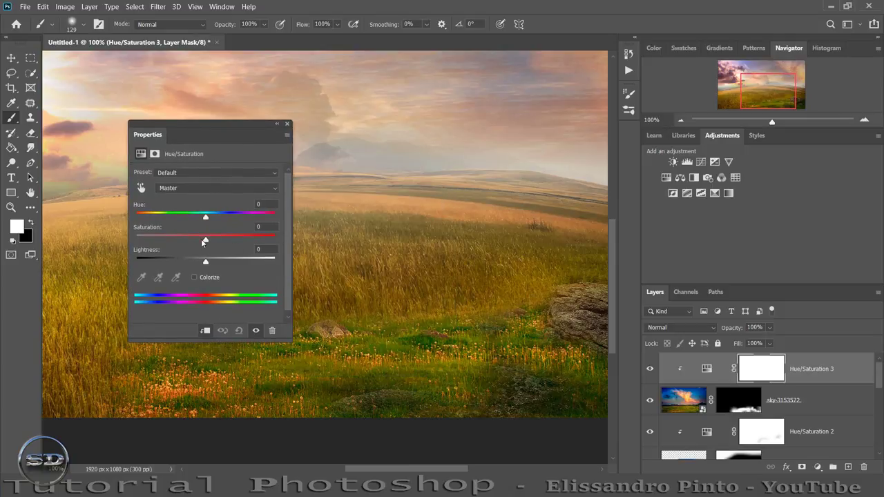
{"action": "left_click_drag", "start_coordinate": [206, 239], "coordinate": [172, 240]}
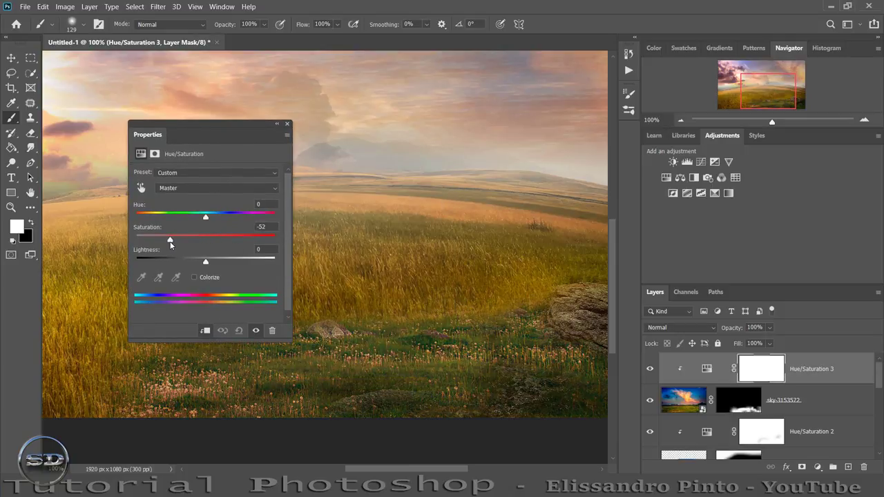
{"action": "left_click", "coordinate": [288, 125]}
{"action": "left_click_drag", "start_coordinate": [773, 122], "coordinate": [763, 123]}
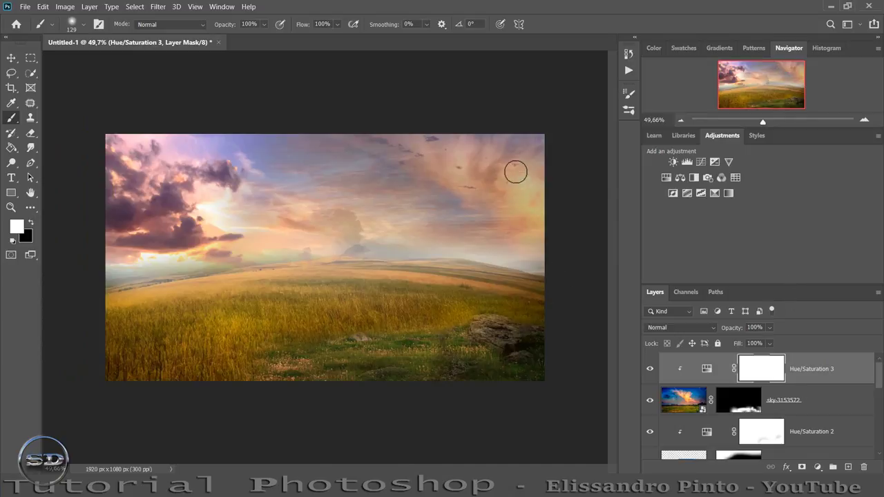
- Place the mushroom-13261 photo mid-field, scaled to 15.26% and tilted -10°, and commit it
{"action": "left_click_drag", "start_coordinate": [353, 477], "coordinate": [345, 299]}
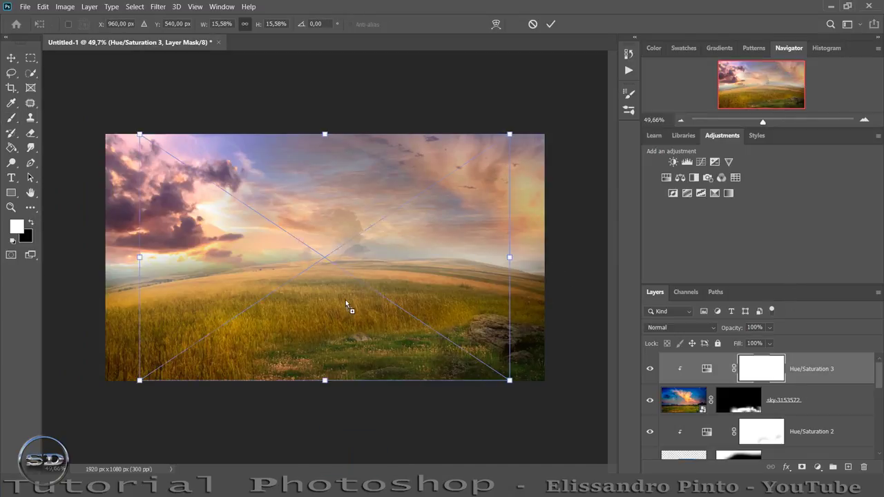
{"action": "left_click_drag", "start_coordinate": [509, 134], "coordinate": [548, 108]}
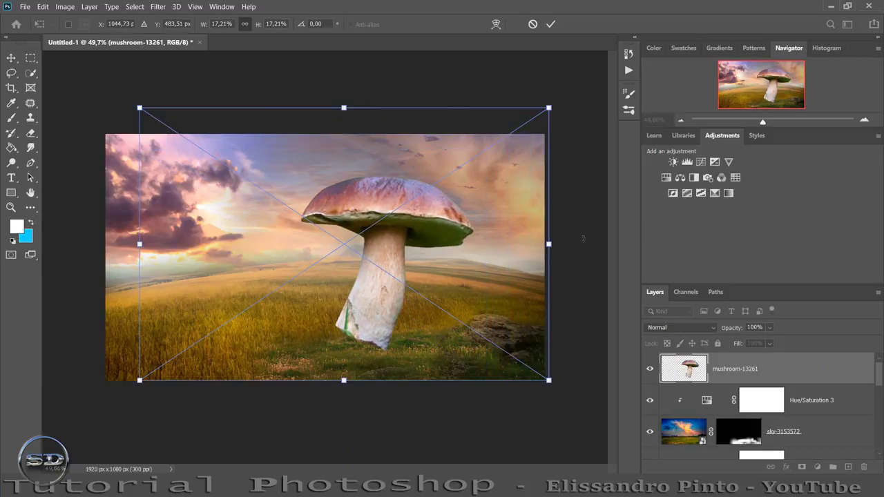
{"action": "left_click_drag", "start_coordinate": [583, 239], "coordinate": [573, 188]}
{"action": "left_click_drag", "start_coordinate": [501, 219], "coordinate": [457, 187]}
{"action": "left_click_drag", "start_coordinate": [330, 350], "coordinate": [318, 310]}
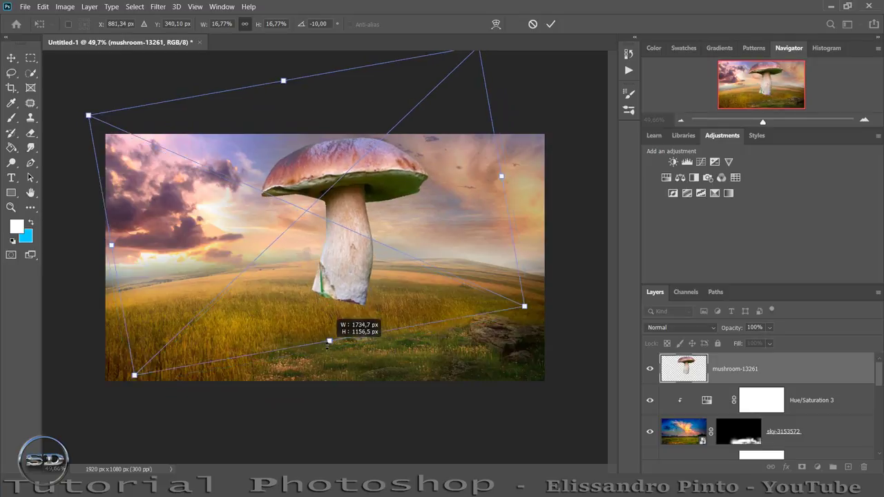
{"action": "left_click_drag", "start_coordinate": [333, 174], "coordinate": [341, 199]}
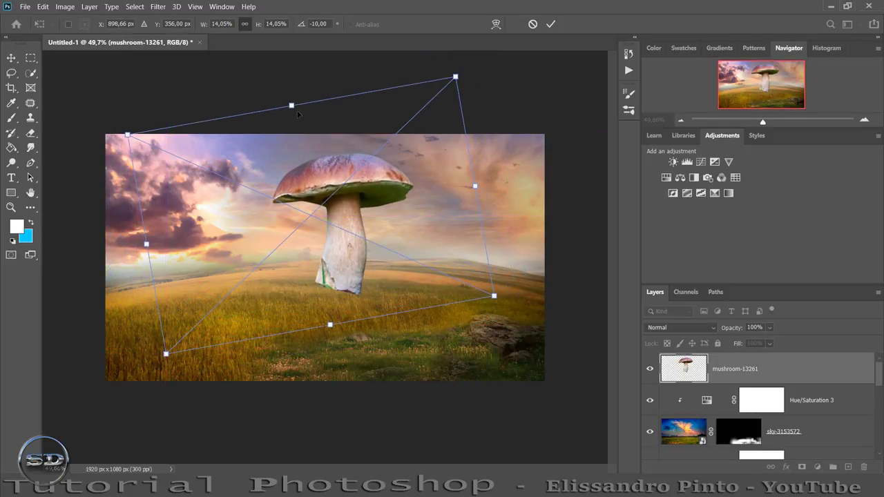
{"action": "left_click_drag", "start_coordinate": [291, 106], "coordinate": [288, 86]}
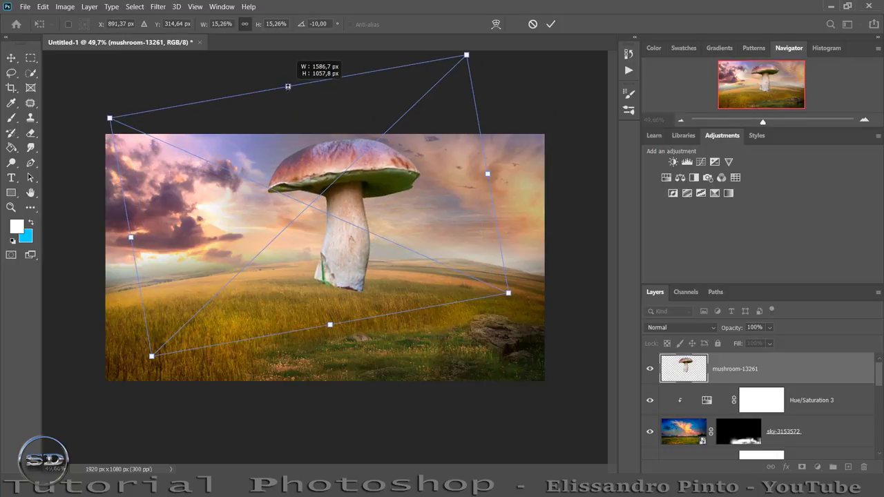
{"action": "left_click", "coordinate": [550, 24]}
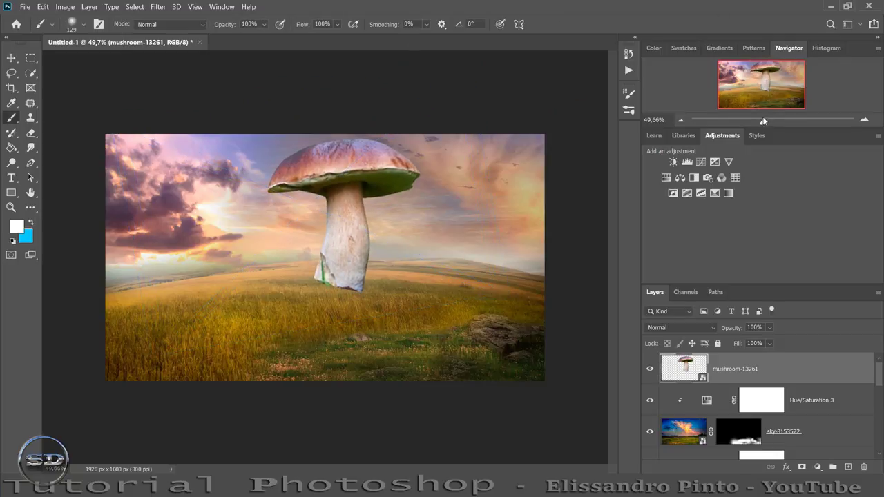
{"action": "left_click_drag", "start_coordinate": [763, 121], "coordinate": [774, 121]}
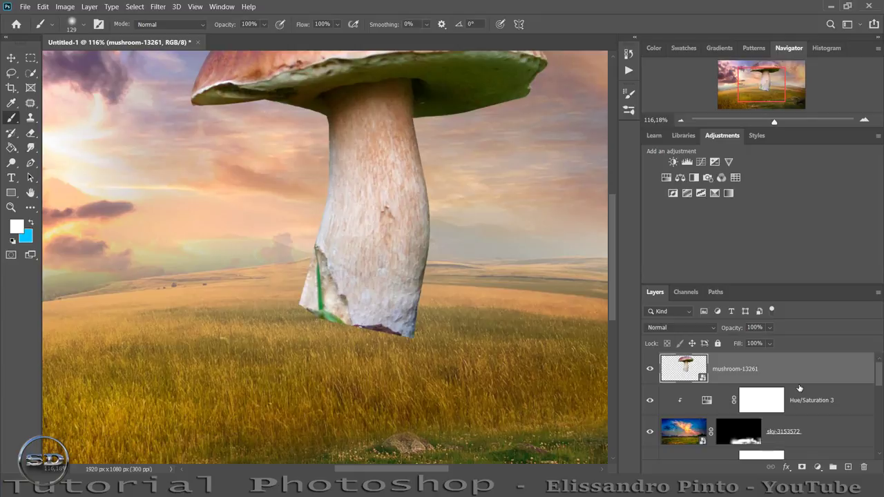
- Mask the mushroom's stem base into the grass and nudge the mushroom slightly lower
{"action": "left_click", "coordinate": [802, 468]}
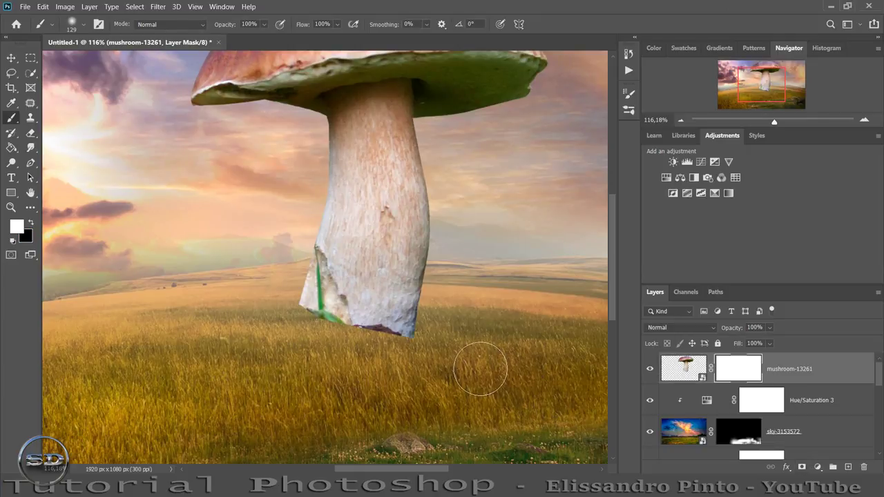
{"action": "left_click", "coordinate": [32, 223]}
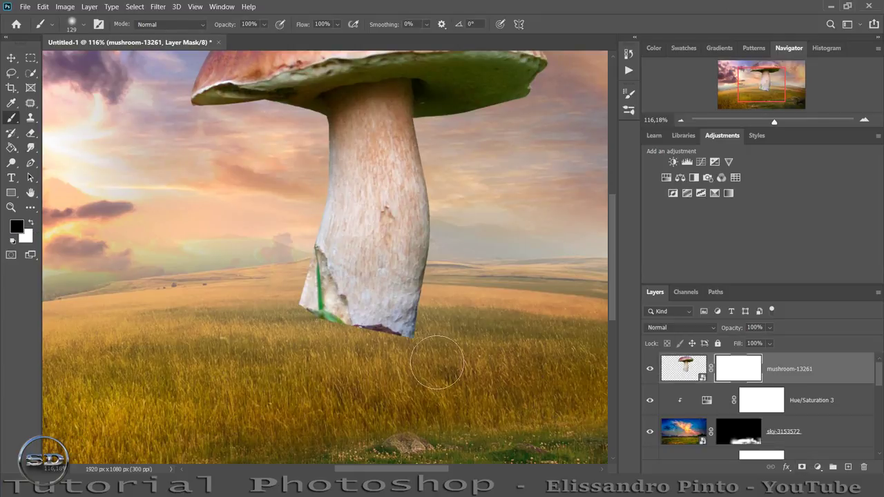
{"action": "mouse_move", "coordinate": [414, 354]}
{"action": "left_mouse_down"}
{"action": "mouse_move", "coordinate": [397, 344]}
{"action": "mouse_move", "coordinate": [431, 326]}
{"action": "mouse_move", "coordinate": [397, 336]}
{"action": "left_mouse_up"}
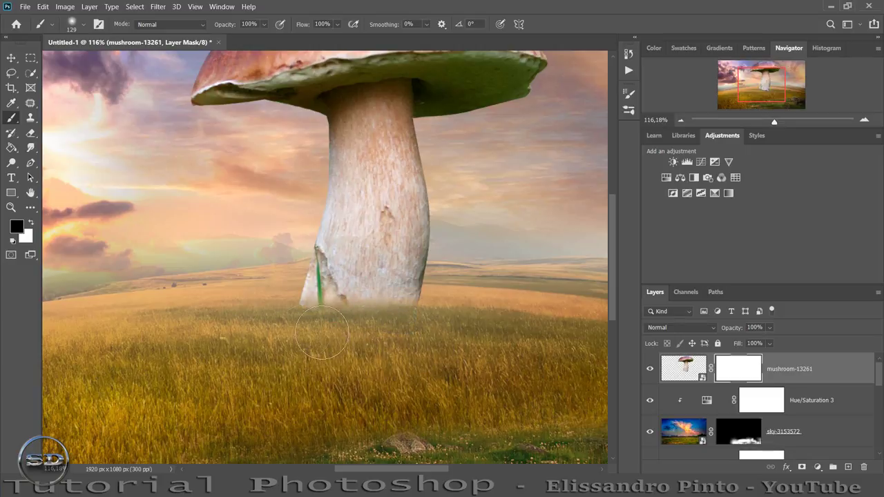
{"action": "left_click", "coordinate": [11, 58]}
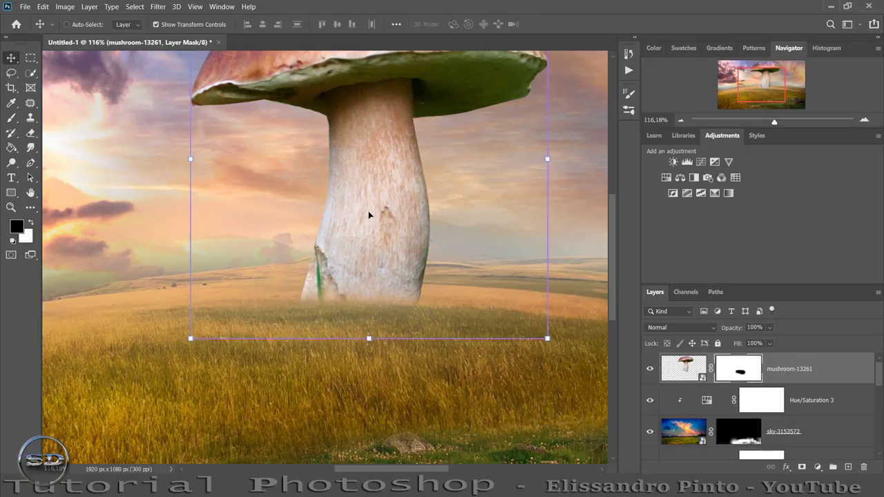
{"action": "left_click_drag", "start_coordinate": [368, 215], "coordinate": [372, 225]}
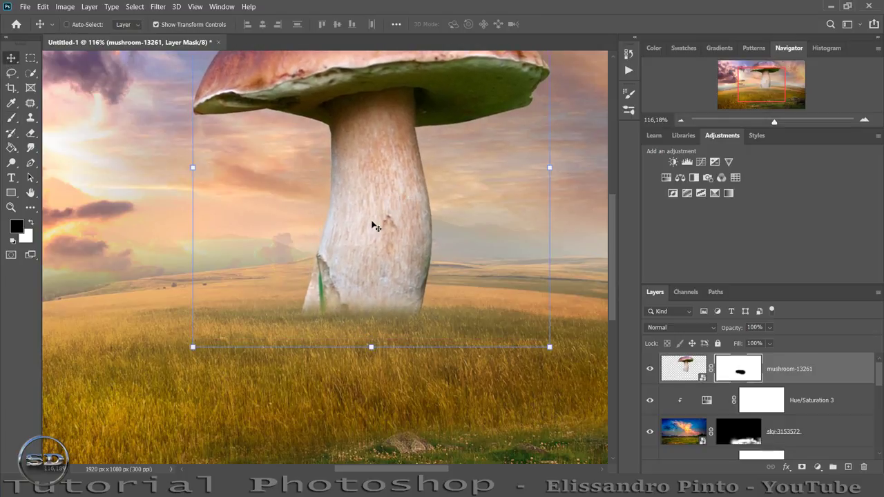
- Scale the mushroom down to 95% and commit, then zoom in on the lower stem
{"action": "scroll", "coordinate": [372, 225], "scroll_direction": "up", "scroll_amount": 2}
{"action": "scroll", "coordinate": [372, 225], "scroll_direction": "up", "scroll_amount": 2}
{"action": "scroll", "coordinate": [372, 225], "scroll_direction": "up", "scroll_amount": 1}
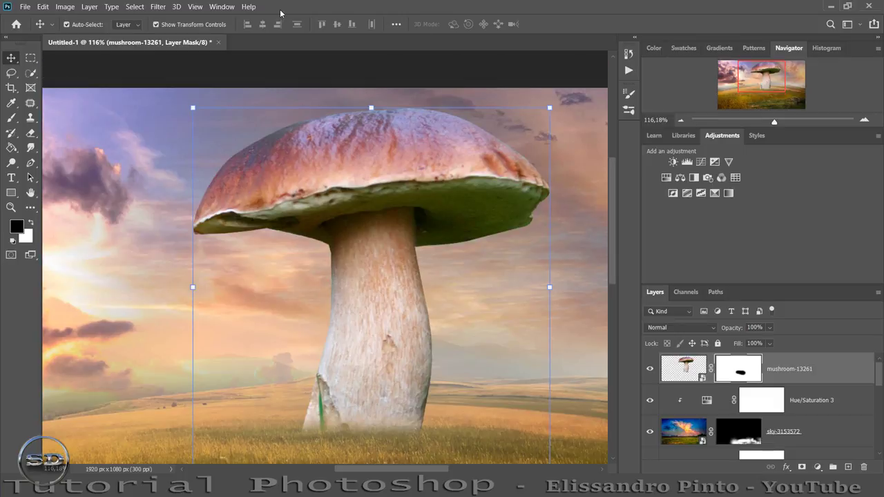
{"action": "left_click_drag", "start_coordinate": [371, 108], "coordinate": [371, 114]}
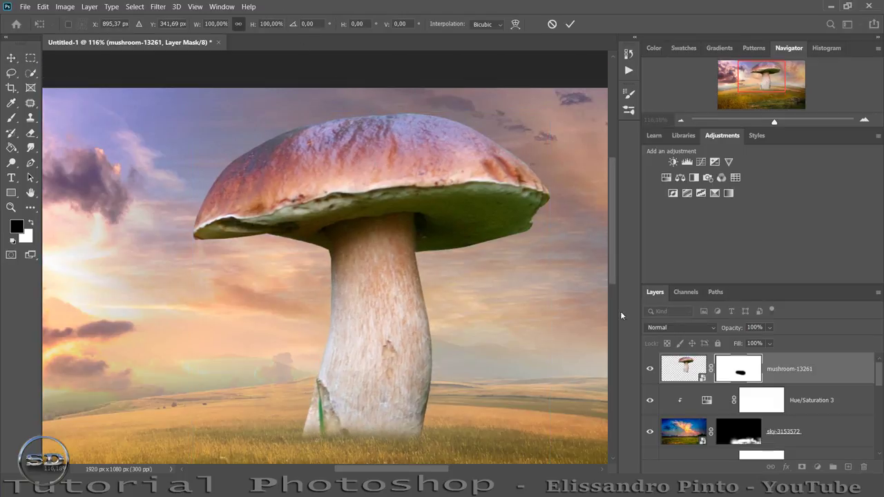
{"action": "left_click", "coordinate": [683, 366]}
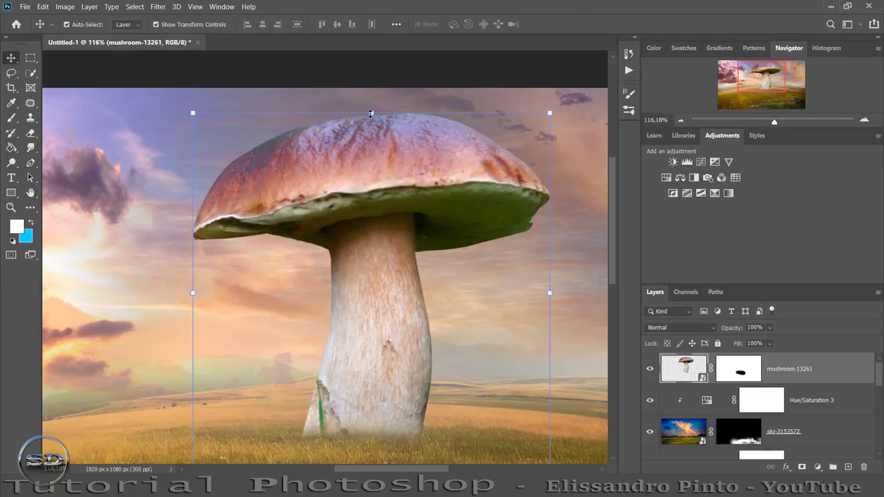
{"action": "left_click_drag", "start_coordinate": [370, 113], "coordinate": [368, 131]}
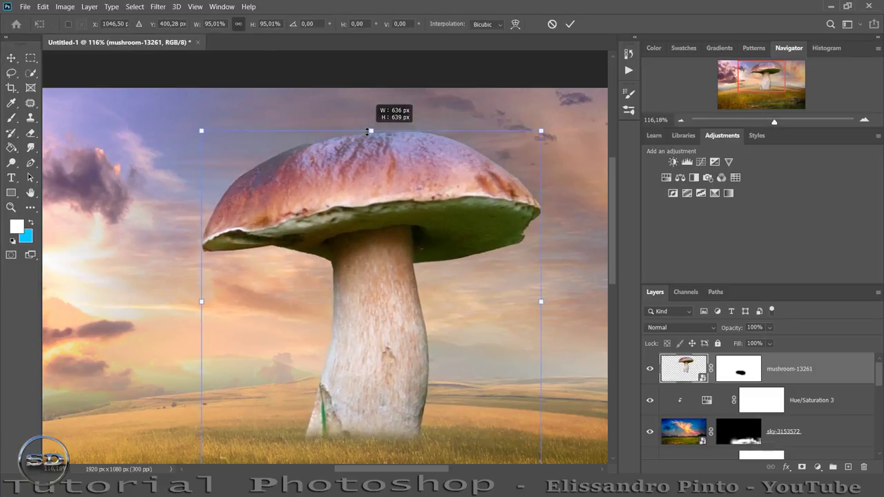
{"action": "left_click", "coordinate": [569, 26]}
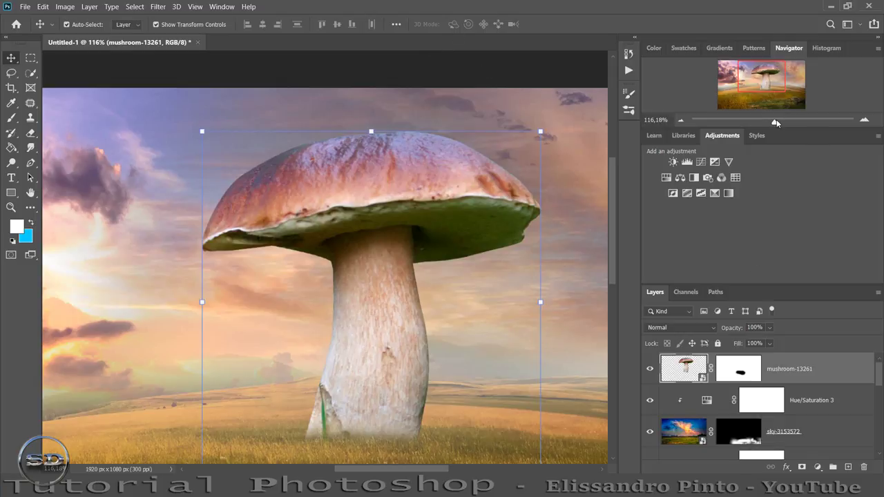
{"action": "left_click_drag", "start_coordinate": [775, 122], "coordinate": [788, 120]}
{"action": "left_click_drag", "start_coordinate": [758, 78], "coordinate": [760, 88]}
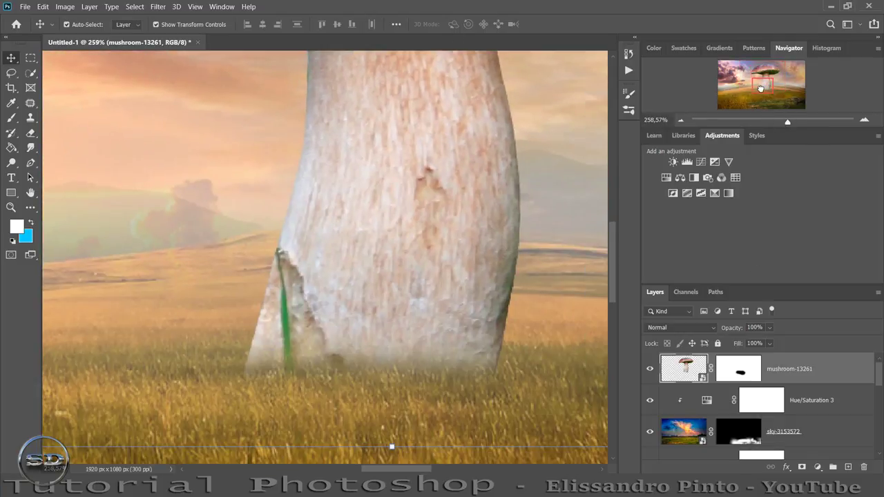
- Rasterize the mushroom layer and patch away the green streak on its stem
{"action": "right_click", "coordinate": [801, 364]}
{"action": "left_click", "coordinate": [663, 202]}
{"action": "left_click", "coordinate": [30, 103]}
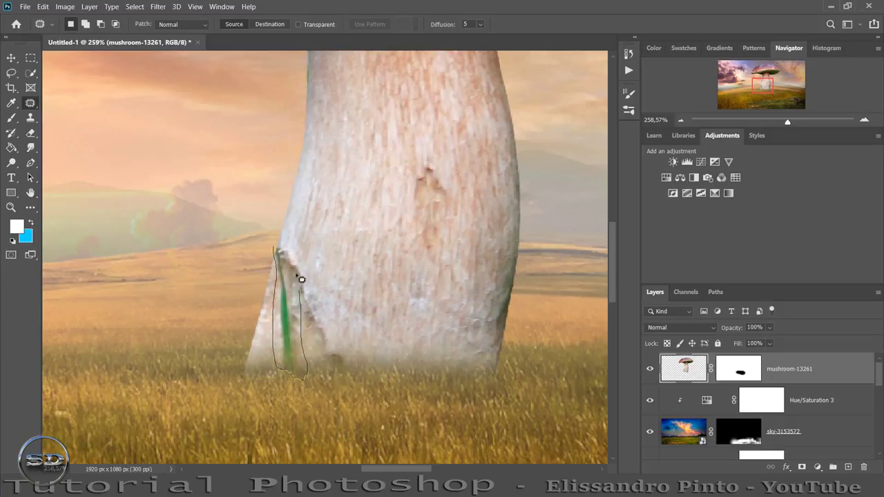
{"action": "left_click_drag", "start_coordinate": [288, 248], "coordinate": [278, 245]}
{"action": "left_click_drag", "start_coordinate": [290, 276], "coordinate": [340, 263]}
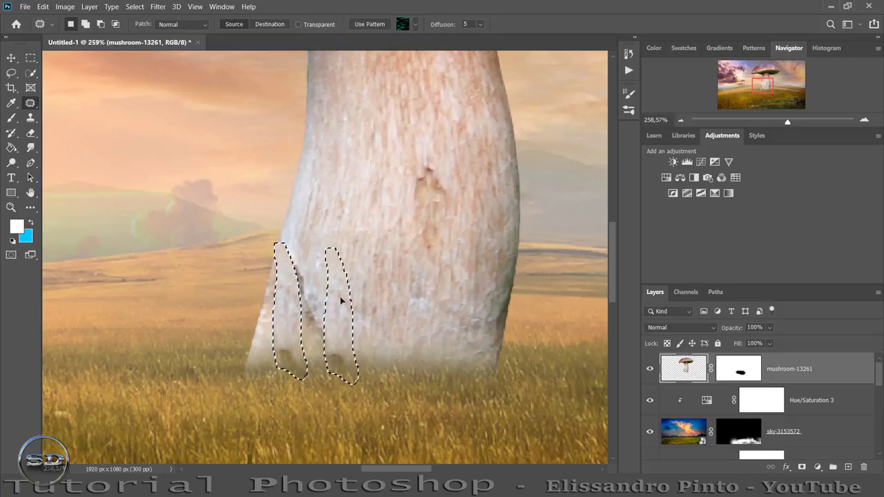
{"action": "key", "text": "ctrl+d"}
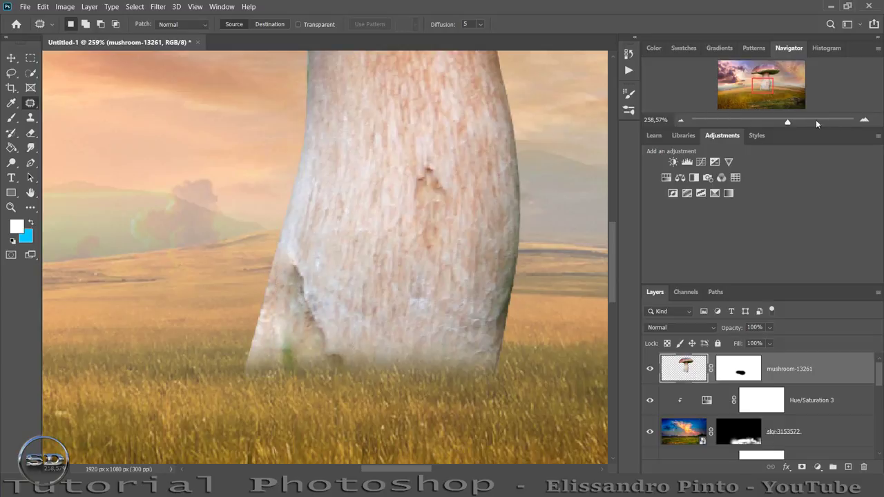
{"action": "left_click_drag", "start_coordinate": [785, 122], "coordinate": [768, 122]}
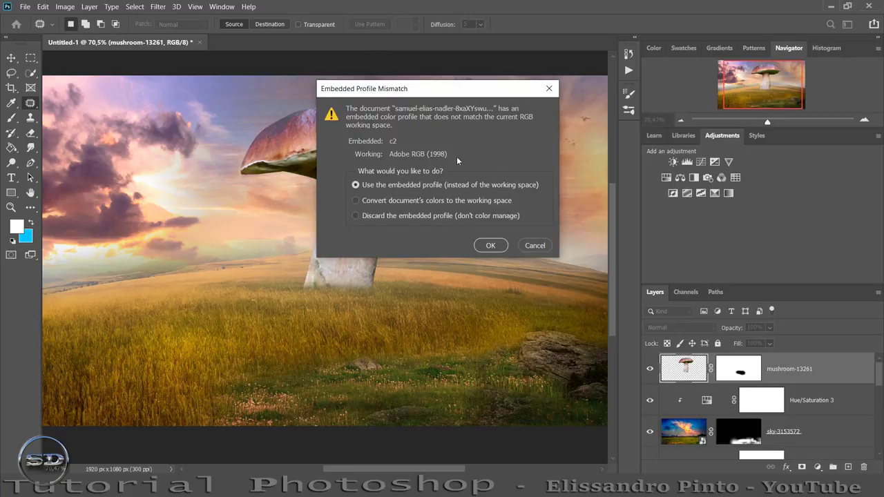
- Open the fly agaric photo, Quick Select its red cap and drag it onto Untitled-1
{"action": "left_click", "coordinate": [488, 248]}
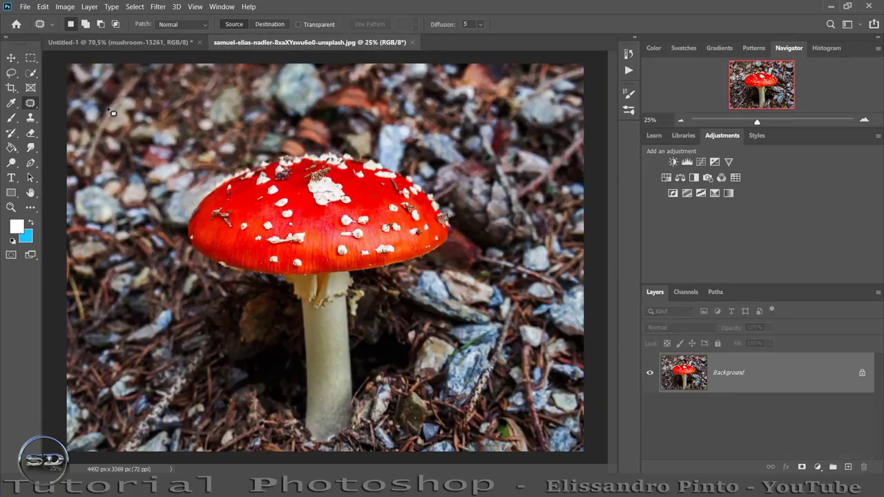
{"action": "left_click", "coordinate": [31, 74]}
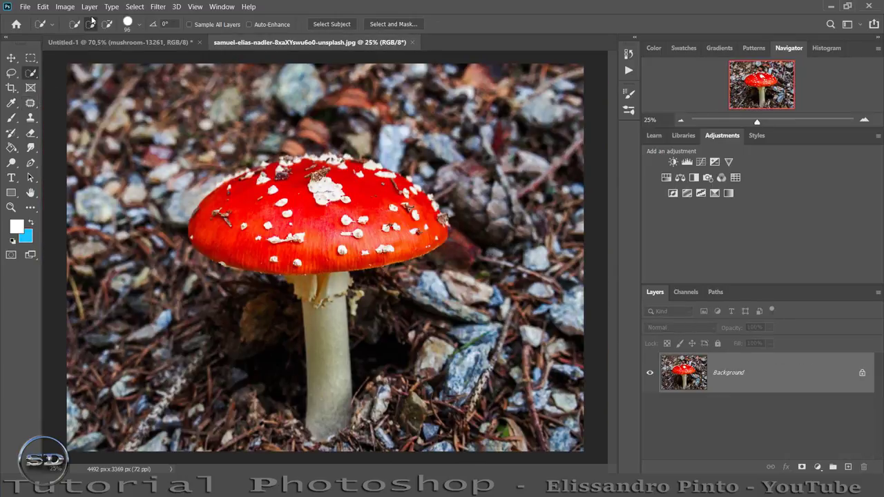
{"action": "left_click_drag", "start_coordinate": [220, 227], "coordinate": [409, 215]}
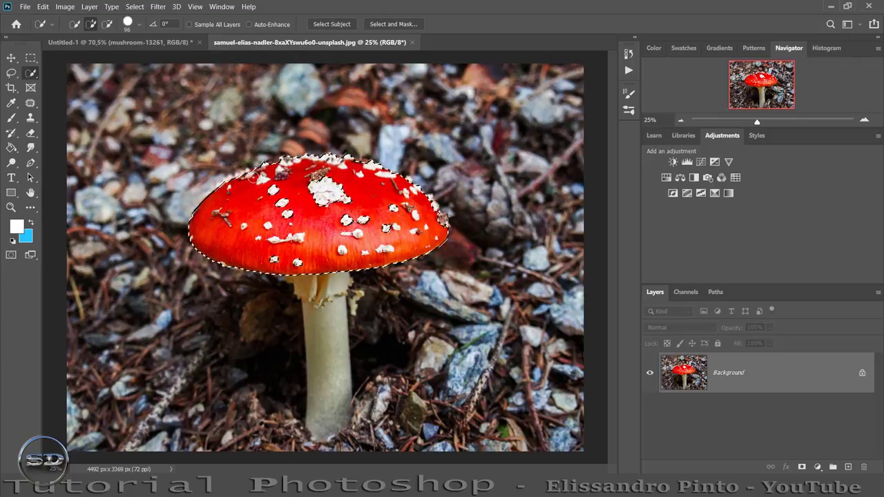
{"action": "key", "text": "v"}
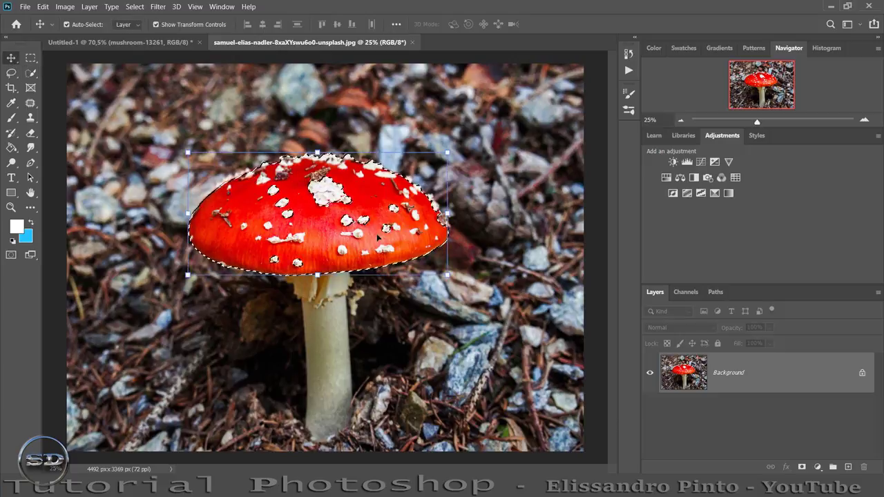
{"action": "mouse_move", "coordinate": [363, 214]}
{"action": "left_mouse_down"}
{"action": "mouse_move", "coordinate": [363, 238]}
{"action": "mouse_move", "coordinate": [334, 159]}
{"action": "left_mouse_up"}
- Paste the red cap as Layer 1, scale it to 24.17% and place it over the stem
{"action": "left_click", "coordinate": [497, 227]}
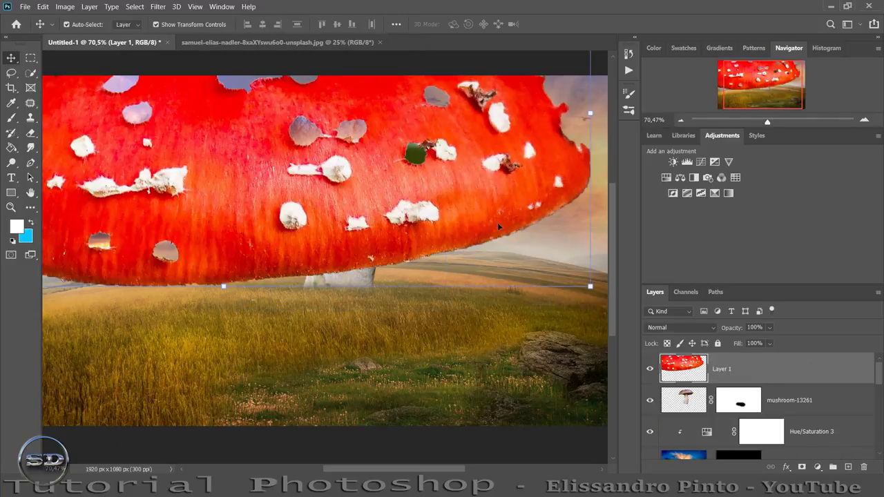
{"action": "left_click_drag", "start_coordinate": [588, 113], "coordinate": [371, 187]}
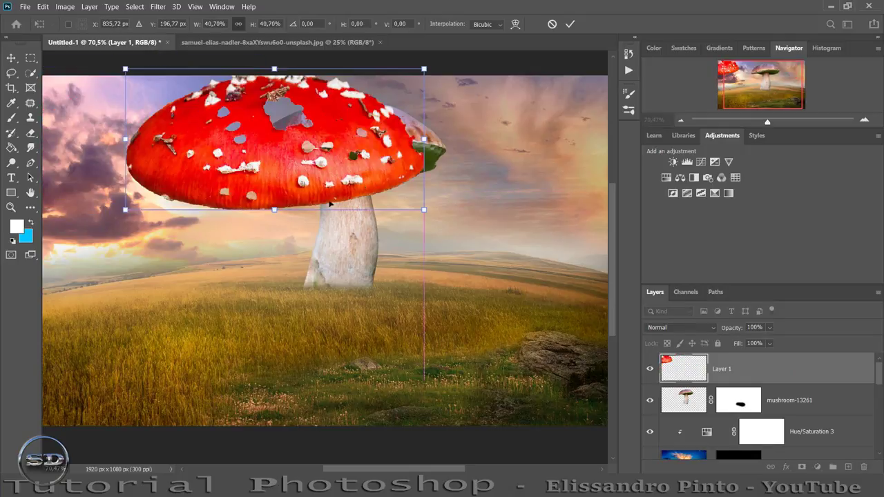
{"action": "mouse_move", "coordinate": [371, 186]}
{"action": "left_mouse_down"}
{"action": "mouse_move", "coordinate": [334, 255]}
{"action": "mouse_move", "coordinate": [356, 253]}
{"action": "left_mouse_up"}
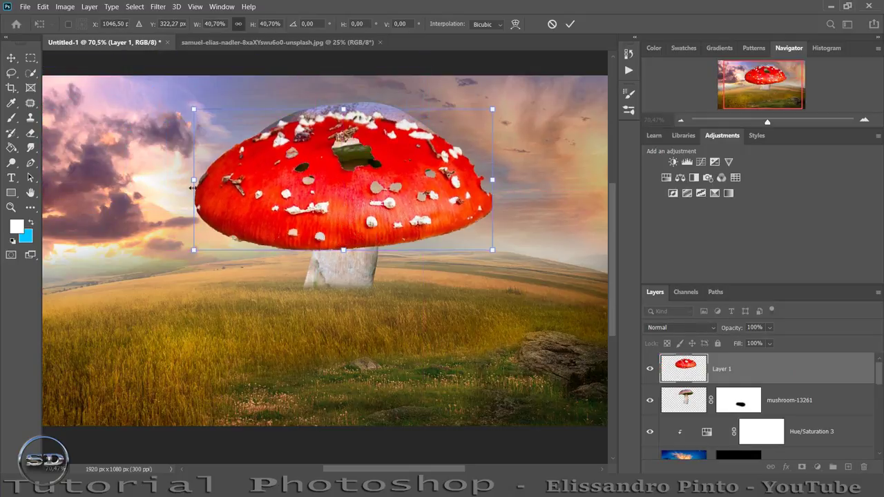
{"action": "left_click_drag", "start_coordinate": [194, 180], "coordinate": [408, 121]}
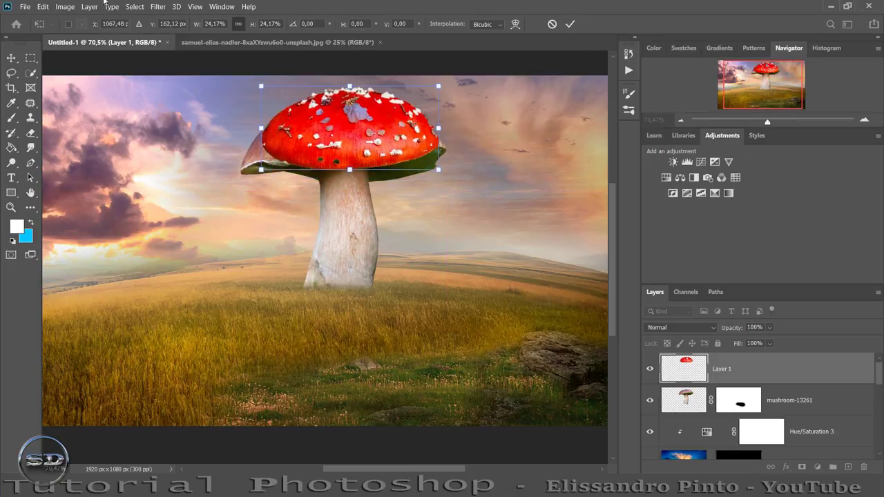
{"action": "left_click", "coordinate": [43, 6]}
{"action": "mouse_move", "coordinate": [61, 255]}
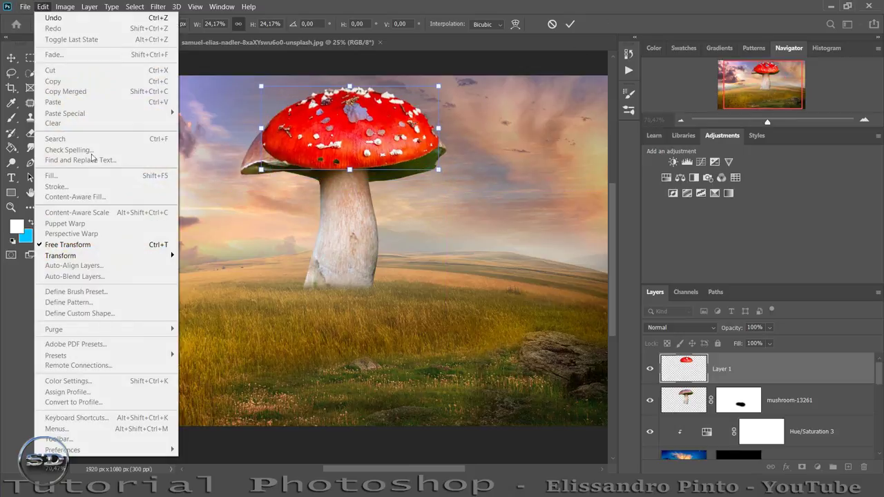
- Warp the red cap into a rounded dome, reshaping its sides, top and underside
{"action": "left_click", "coordinate": [205, 329]}
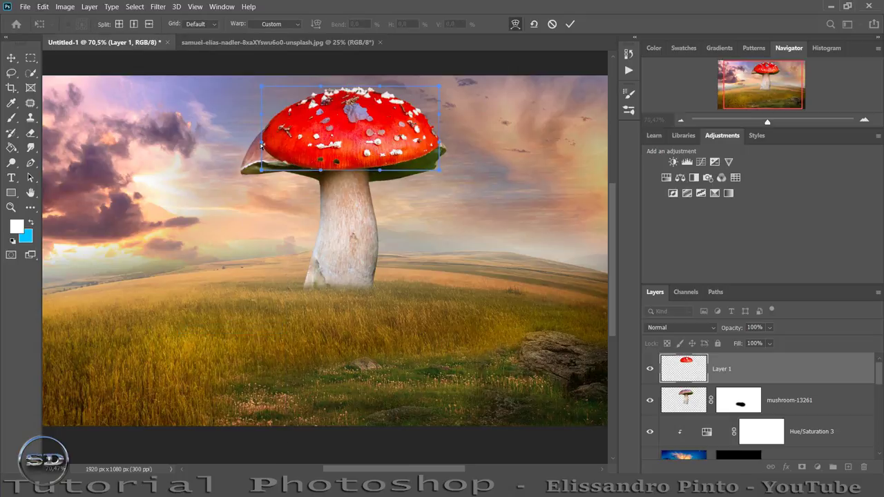
{"action": "left_click_drag", "start_coordinate": [265, 141], "coordinate": [242, 169]}
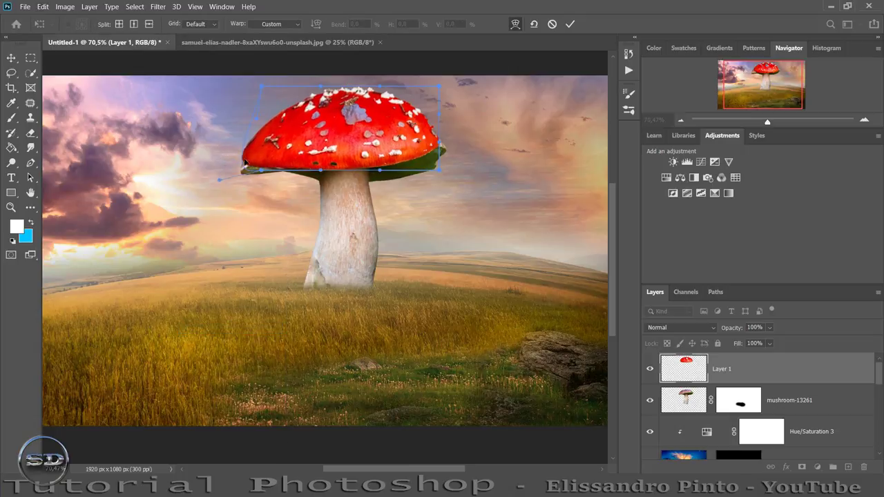
{"action": "left_click_drag", "start_coordinate": [438, 143], "coordinate": [447, 150]}
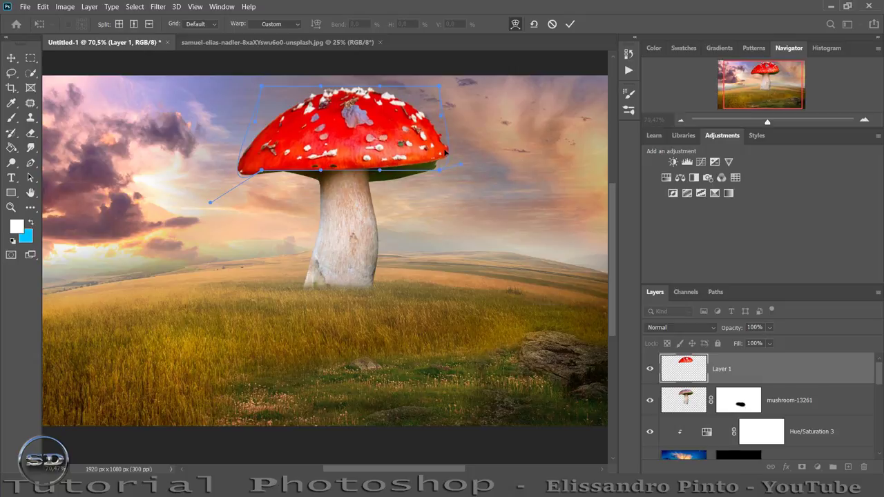
{"action": "left_click_drag", "start_coordinate": [336, 167], "coordinate": [330, 145]}
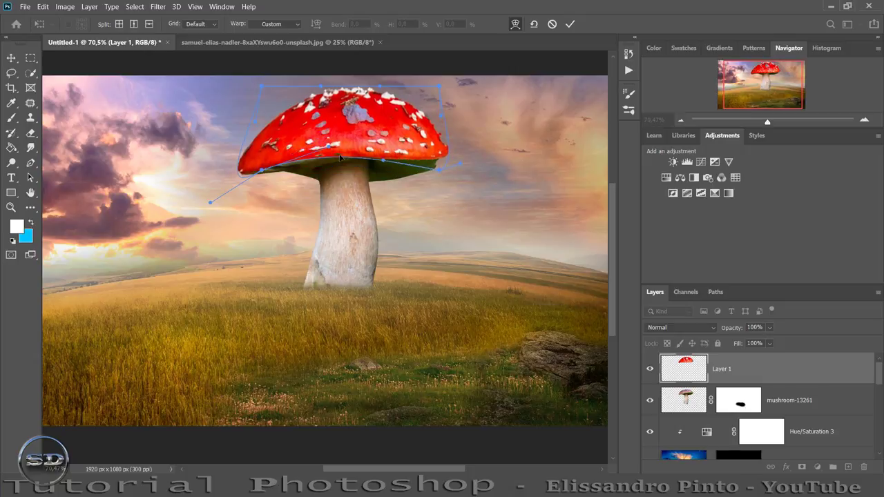
{"action": "left_click_drag", "start_coordinate": [359, 100], "coordinate": [359, 105]}
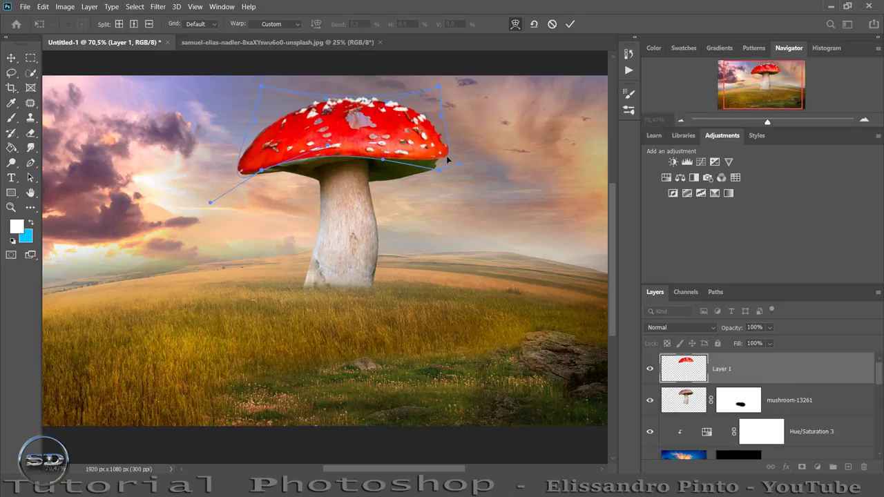
{"action": "left_click_drag", "start_coordinate": [443, 161], "coordinate": [451, 157]}
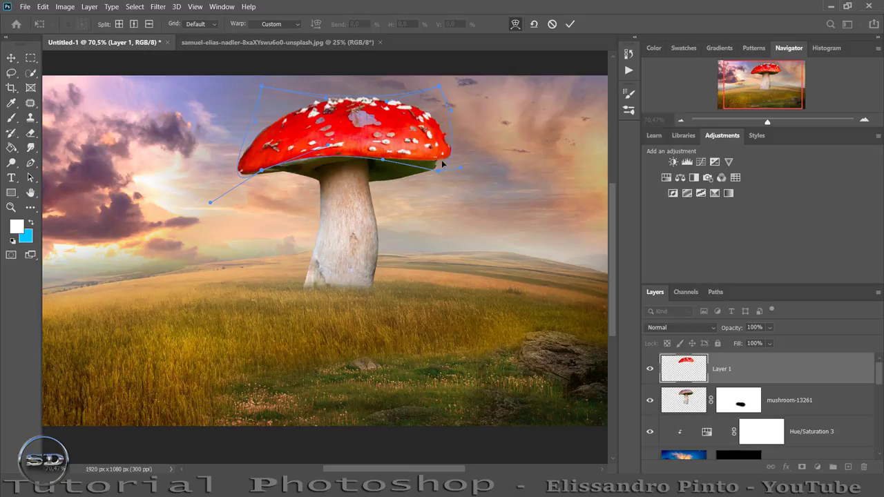
{"action": "left_click_drag", "start_coordinate": [369, 148], "coordinate": [334, 149]}
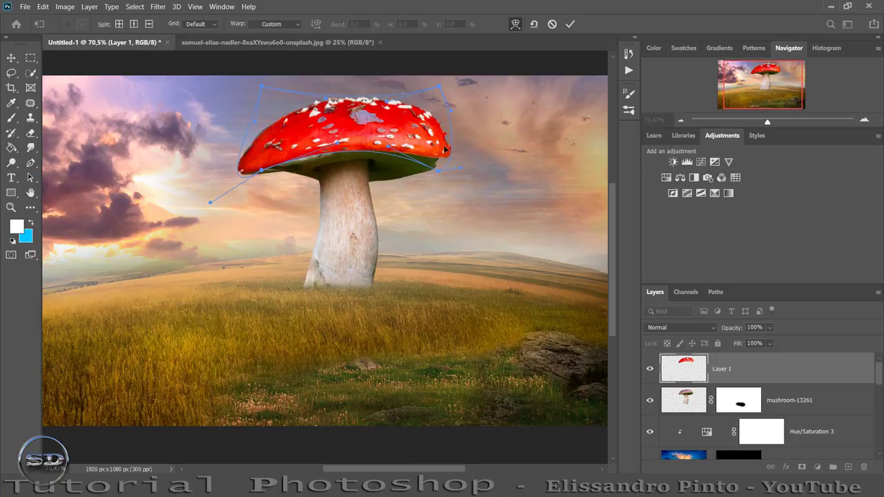
{"action": "left_click_drag", "start_coordinate": [445, 148], "coordinate": [444, 147]}
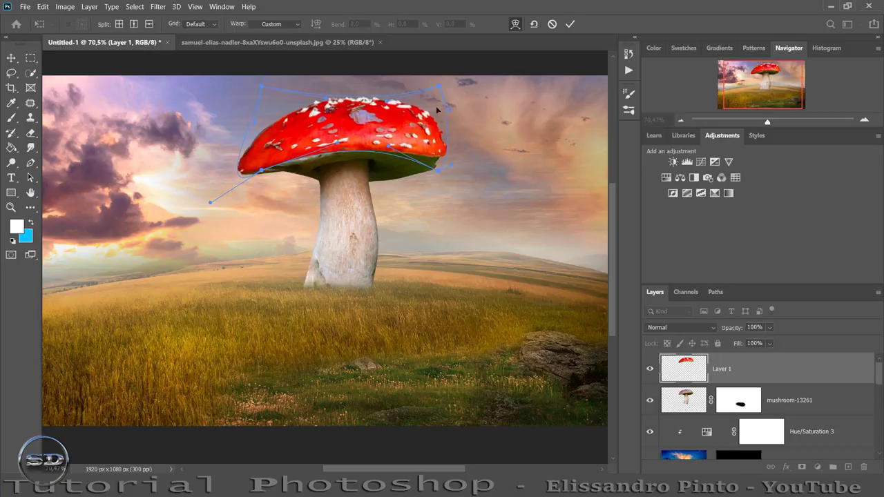
{"action": "left_click_drag", "start_coordinate": [435, 107], "coordinate": [440, 147]}
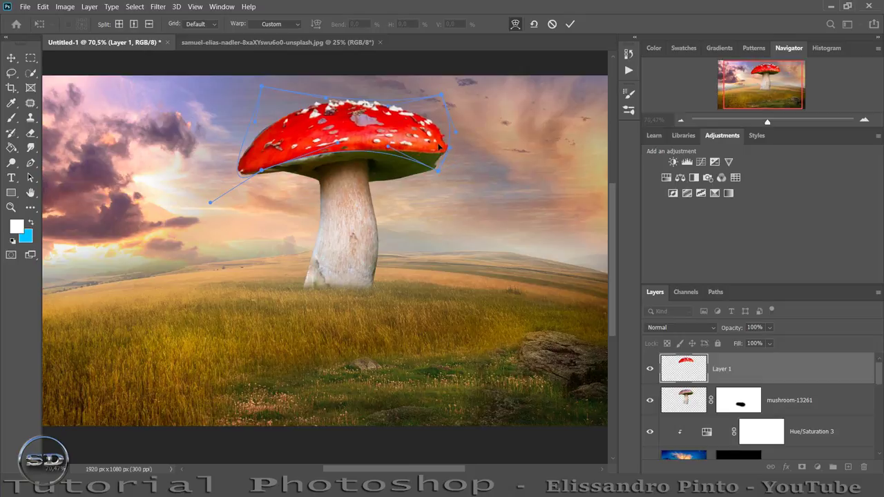
{"action": "left_click_drag", "start_coordinate": [319, 150], "coordinate": [320, 155]}
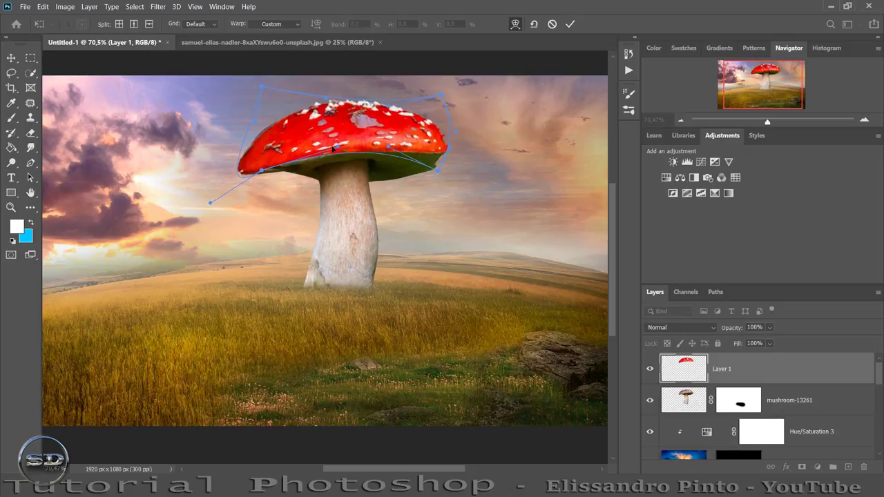
{"action": "left_click", "coordinate": [569, 24]}
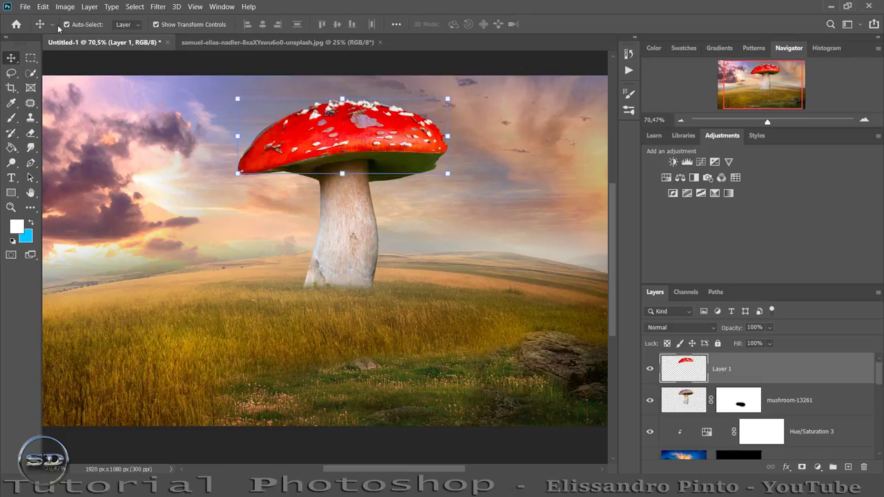
- Apply a second warp bulging the upper left and pulling the underside down over the stem
{"action": "left_click", "coordinate": [41, 7]}
{"action": "mouse_move", "coordinate": [61, 256]}
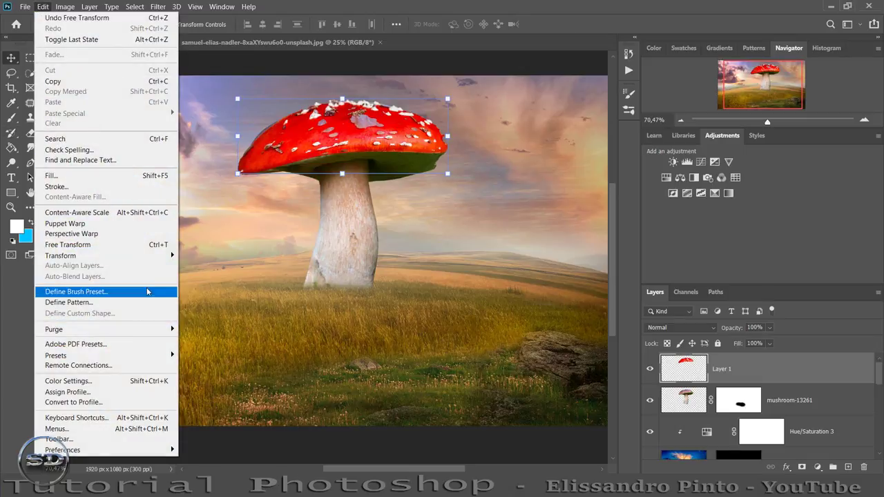
{"action": "left_click", "coordinate": [195, 328]}
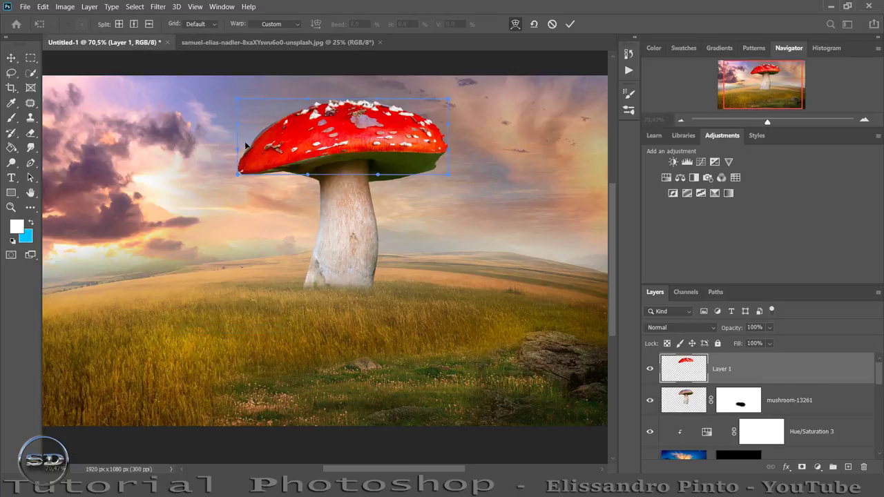
{"action": "left_click_drag", "start_coordinate": [250, 134], "coordinate": [247, 127]}
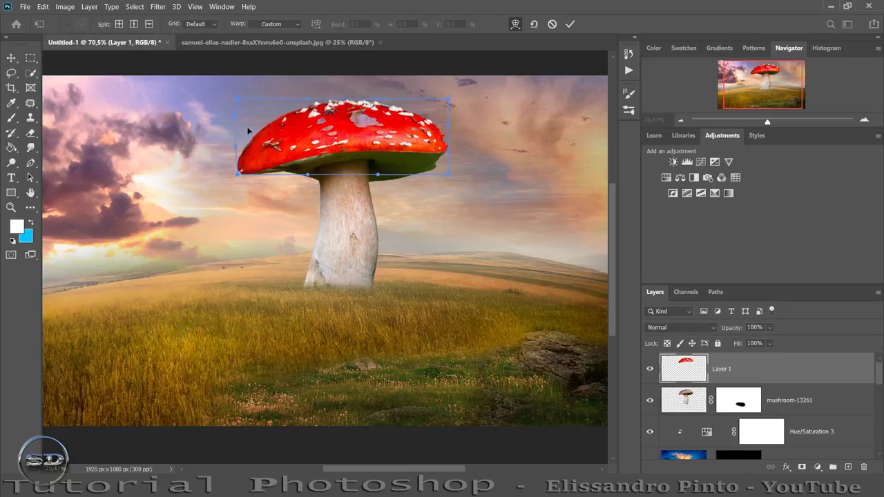
{"action": "left_click_drag", "start_coordinate": [294, 169], "coordinate": [295, 174]}
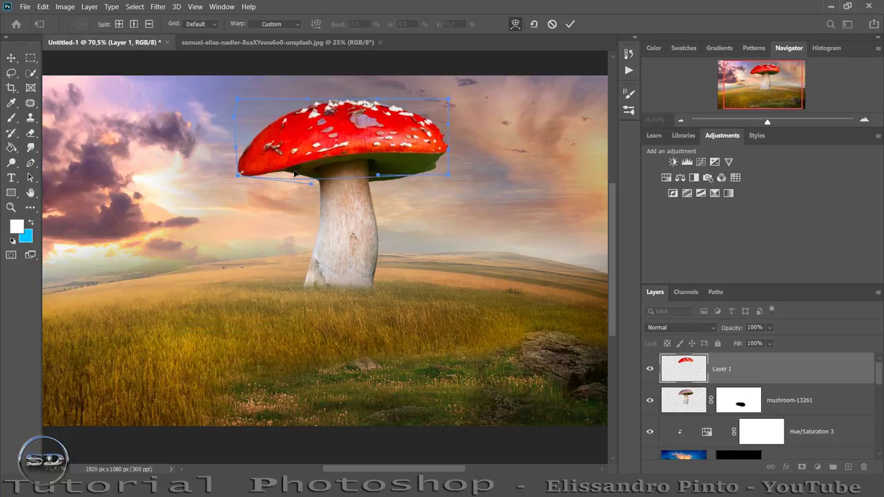
{"action": "left_click", "coordinate": [570, 24]}
{"action": "left_click", "coordinate": [11, 117]}
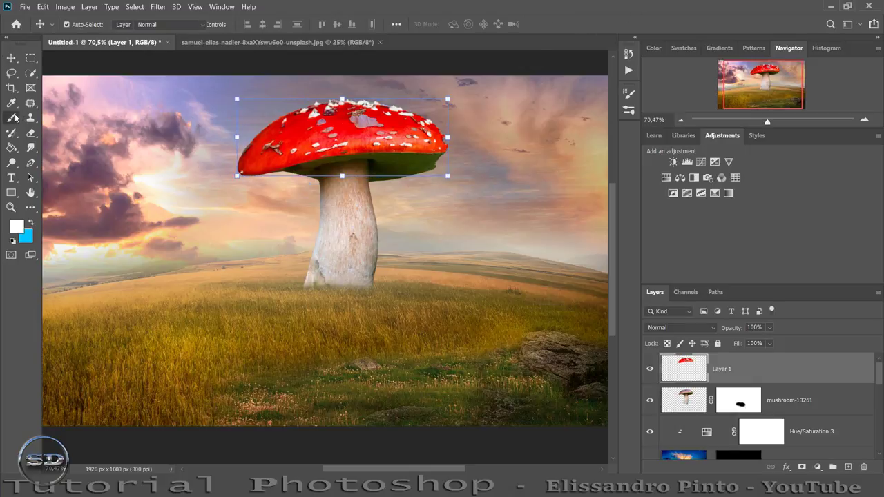
- Clip a Hue/Saturation adjustment at -61 saturation to the cap, and add a clipped empty Layer 2
{"action": "left_click", "coordinate": [680, 177]}
{"action": "left_click", "coordinate": [205, 331]}
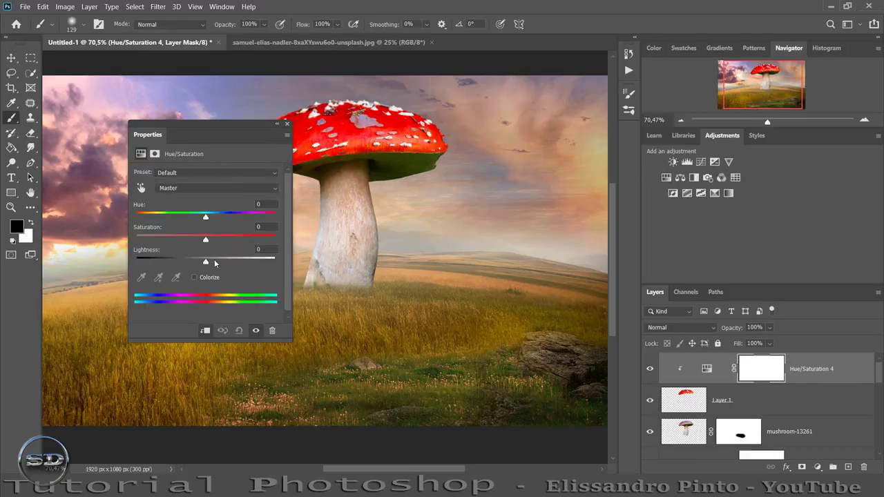
{"action": "left_click_drag", "start_coordinate": [205, 242], "coordinate": [159, 241]}
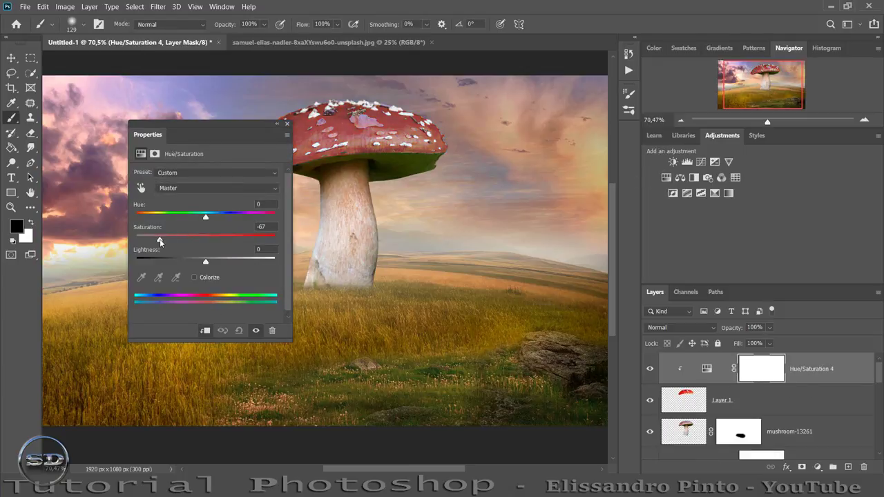
{"action": "left_click", "coordinate": [287, 124]}
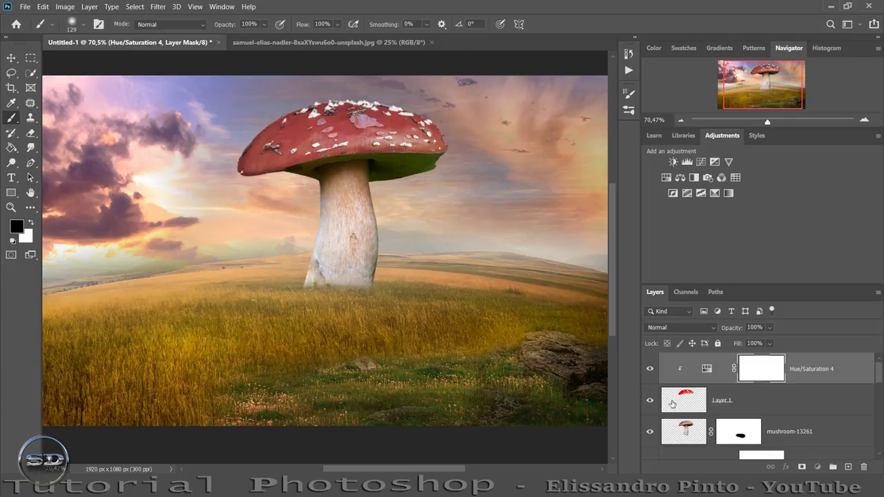
{"action": "left_click", "coordinate": [668, 403]}
{"action": "left_click", "coordinate": [848, 467]}
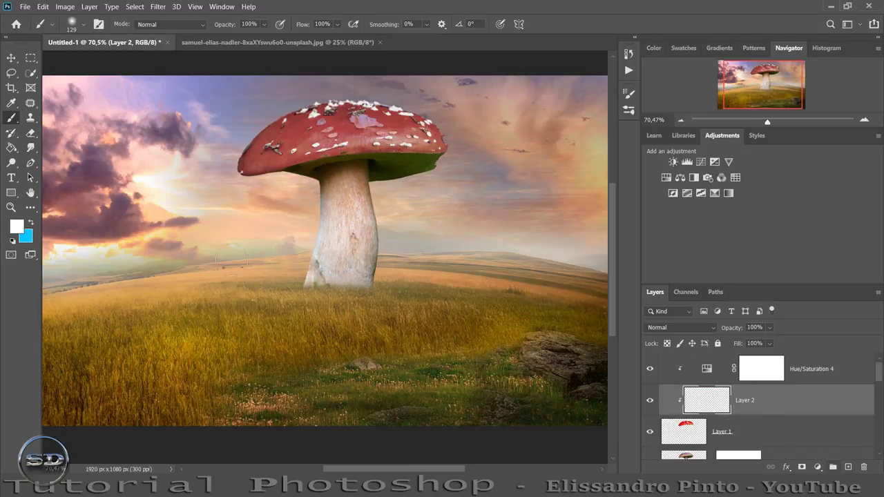
- Paint black shading over the cap's top with a size 243 brush, faded to 37% fill
{"action": "left_click", "coordinate": [31, 222]}
{"action": "key", "text": "i"}
{"action": "left_click", "coordinate": [16, 226]}
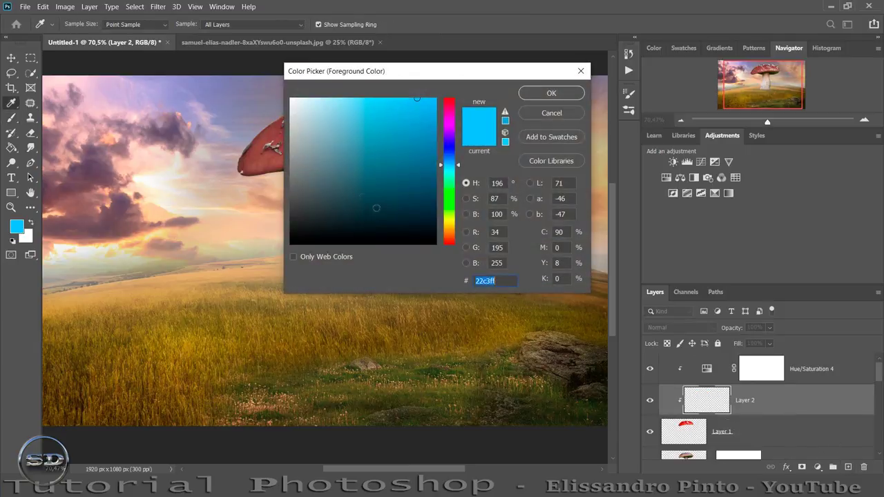
{"action": "left_click", "coordinate": [388, 243]}
{"action": "left_click", "coordinate": [545, 94]}
{"action": "key", "text": "b"}
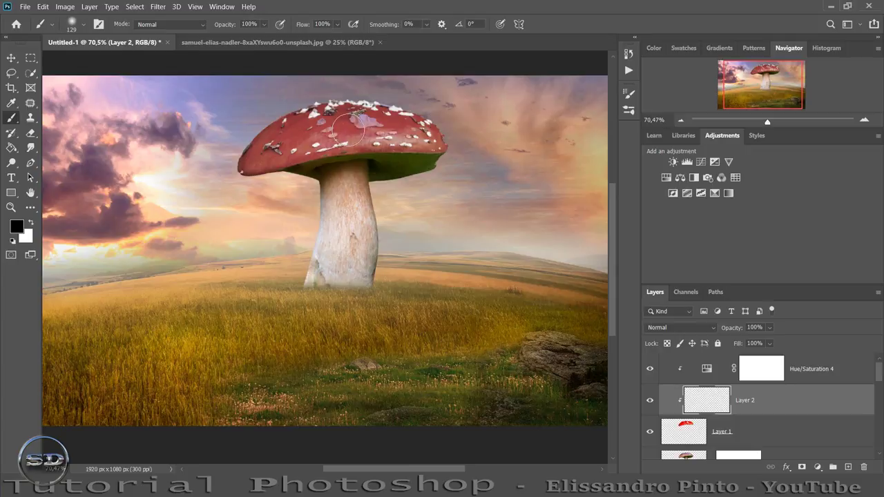
{"action": "left_click_drag", "start_coordinate": [348, 130], "coordinate": [390, 148]}
{"action": "mouse_move", "coordinate": [455, 149]}
{"action": "left_mouse_down"}
{"action": "mouse_move", "coordinate": [414, 121]}
{"action": "mouse_move", "coordinate": [327, 93]}
{"action": "mouse_move", "coordinate": [385, 134]}
{"action": "mouse_move", "coordinate": [364, 128]}
{"action": "left_mouse_up"}
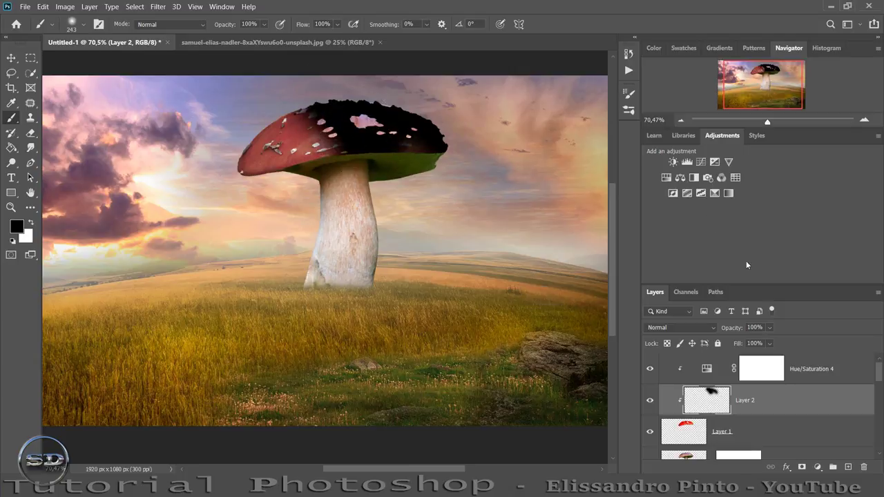
{"action": "left_click_drag", "start_coordinate": [740, 344], "coordinate": [703, 343]}
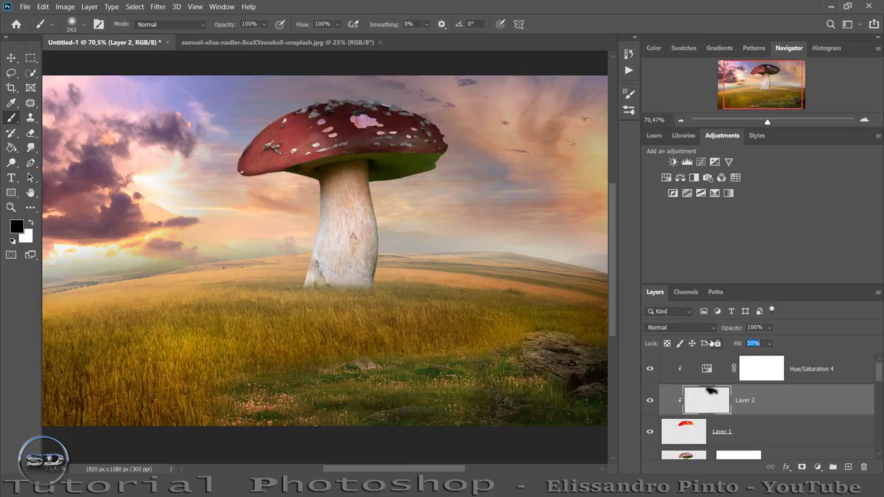
{"action": "type", "text": "37"}
{"action": "key", "text": "Return"}
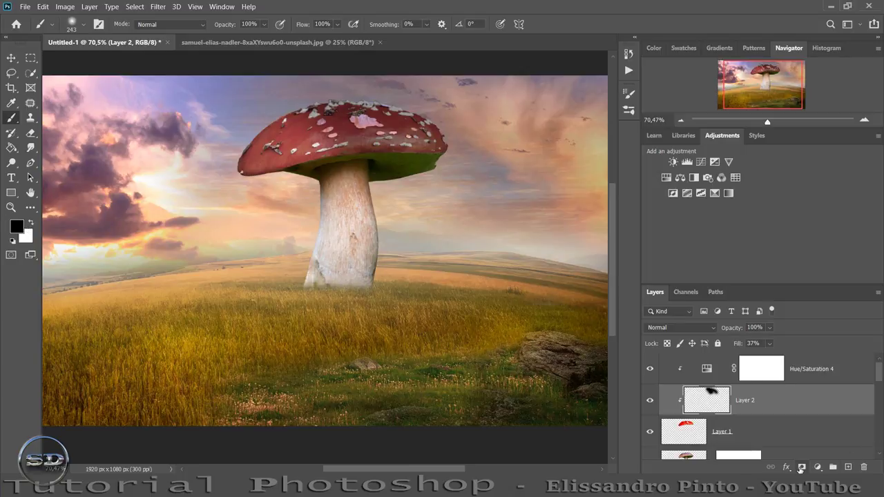
- Add a layer mask to Layer 2 and paint it to hide spots on the cap top
{"action": "left_click", "coordinate": [801, 467]}
{"action": "left_click", "coordinate": [305, 139]}
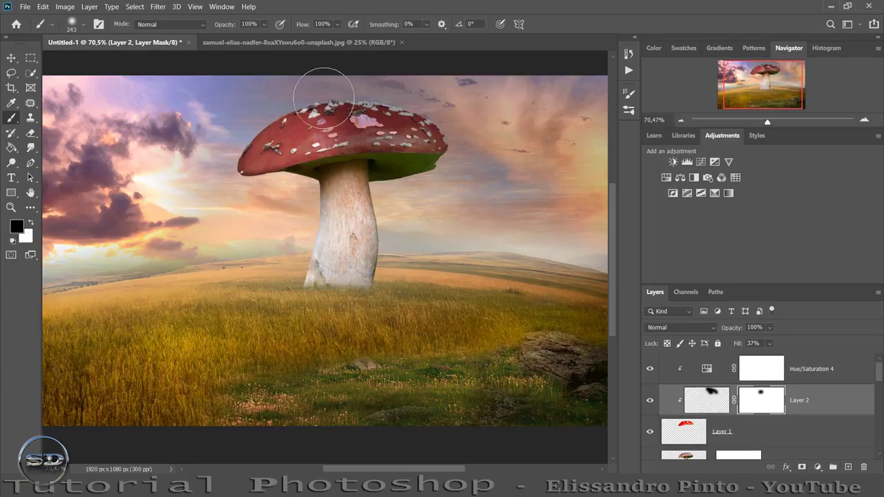
{"action": "left_click_drag", "start_coordinate": [325, 89], "coordinate": [342, 103]}
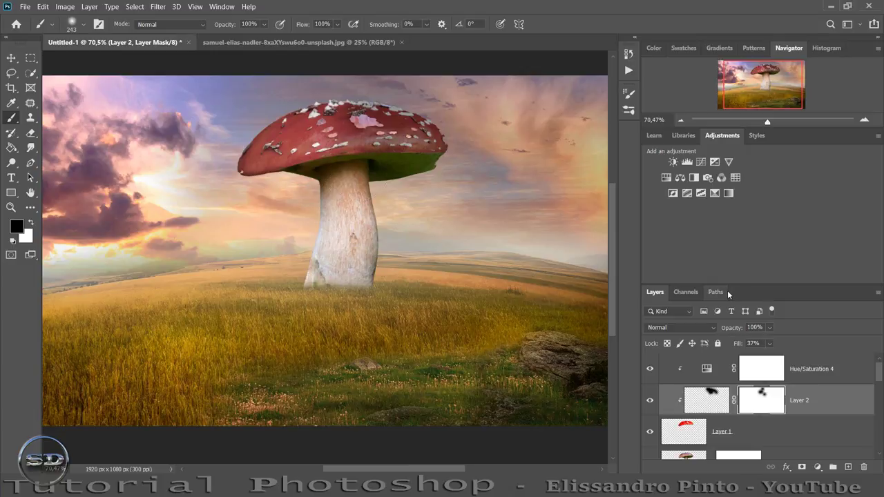
{"action": "scroll", "coordinate": [679, 417], "scroll_direction": "down", "scroll_amount": 1}
- Add a new Layer 3 above mushroom-13261 and clip it to the mushroom layer
{"action": "left_click", "coordinate": [683, 434]}
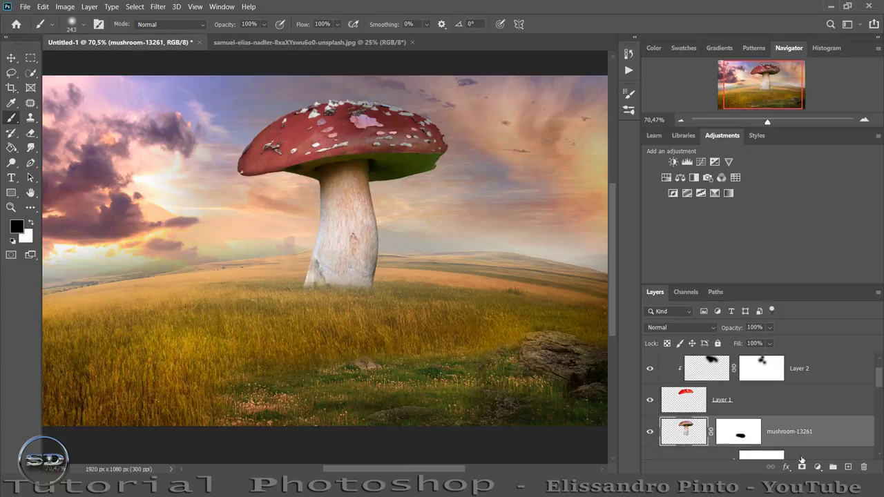
{"action": "left_click", "coordinate": [848, 467]}
{"action": "right_click", "coordinate": [768, 427]}
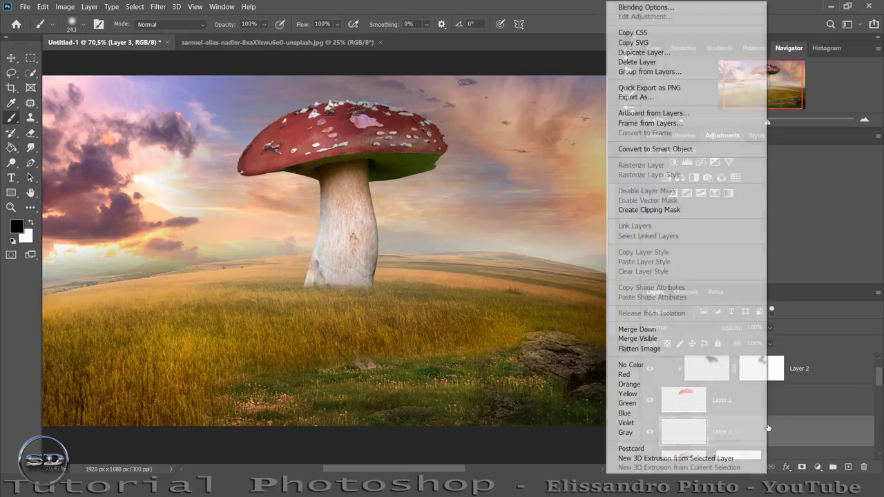
{"action": "left_click", "coordinate": [626, 210]}
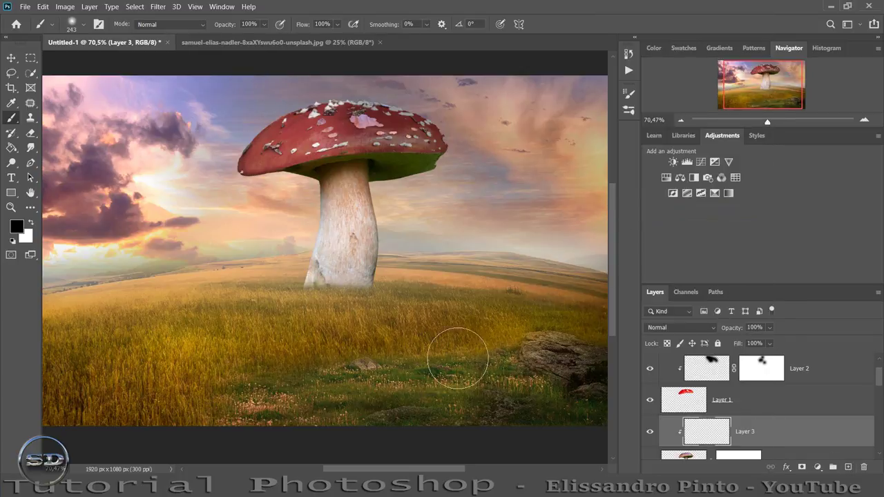
- Paint black shadows on the stem's right side and cap underside, at 54% fill and 78% opacity
{"action": "left_click_drag", "start_coordinate": [379, 176], "coordinate": [355, 280]}
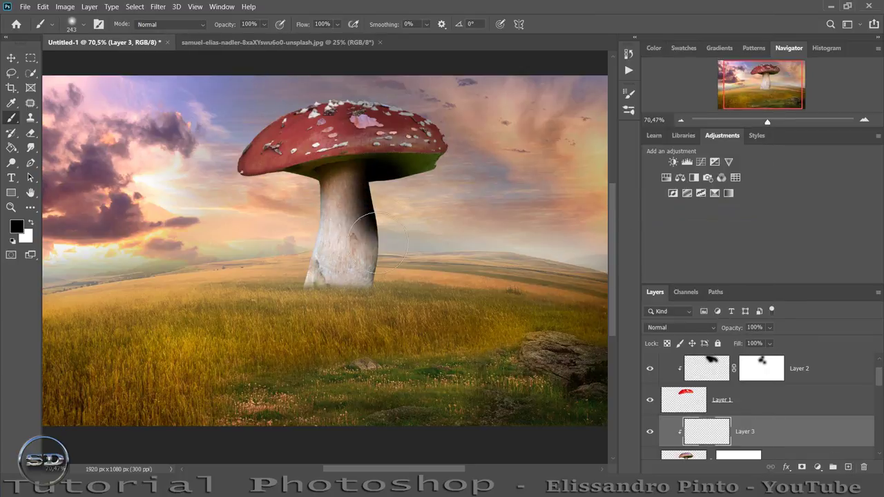
{"action": "mouse_move", "coordinate": [406, 147]}
{"action": "left_mouse_down"}
{"action": "mouse_move", "coordinate": [437, 164]}
{"action": "mouse_move", "coordinate": [300, 166]}
{"action": "left_mouse_up"}
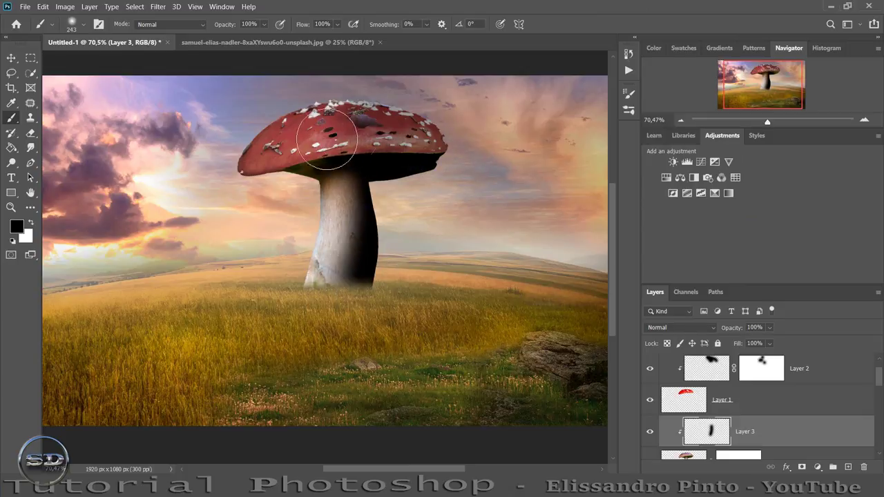
{"action": "mouse_move", "coordinate": [742, 344]}
{"action": "left_mouse_down"}
{"action": "mouse_move", "coordinate": [724, 344]}
{"action": "mouse_move", "coordinate": [723, 327]}
{"action": "left_mouse_up"}
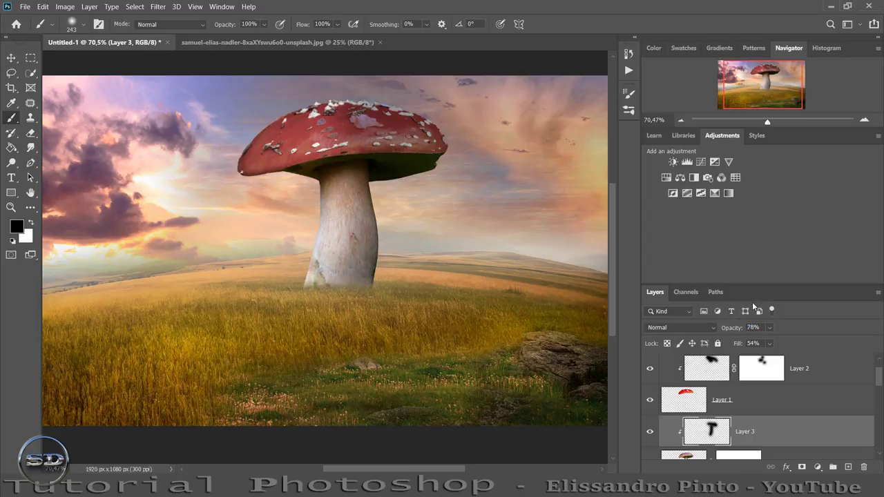
{"action": "left_click_drag", "start_coordinate": [768, 121], "coordinate": [772, 122]}
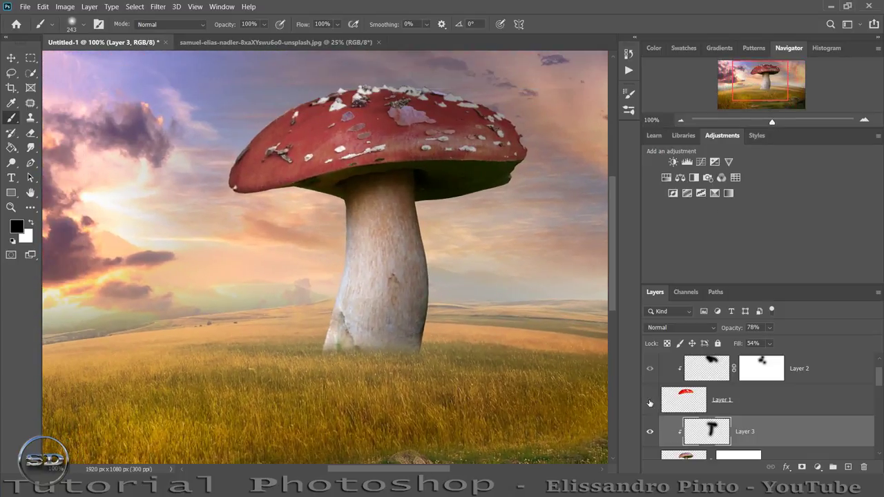
- Lower Layer 1's fill to 56% and warp its lower-left edge to fit the mushroom cap
{"action": "left_click", "coordinate": [650, 402]}
{"action": "left_click", "coordinate": [649, 401]}
{"action": "left_click", "coordinate": [682, 399]}
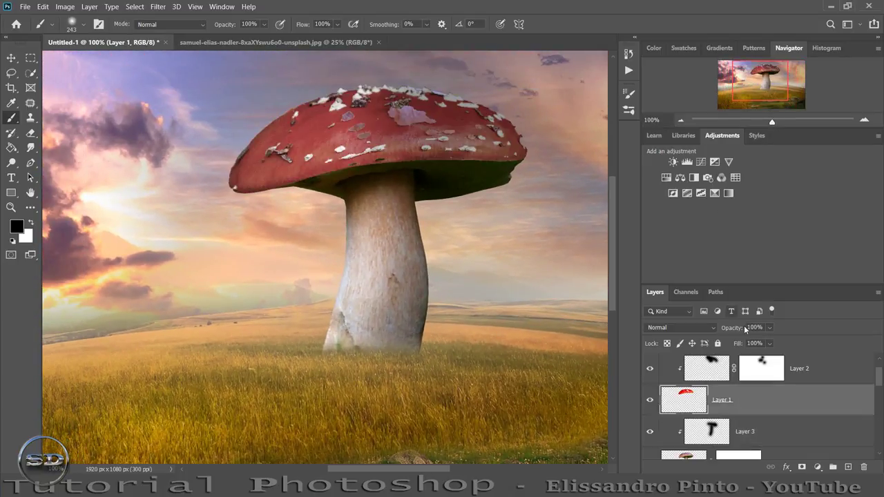
{"action": "left_click_drag", "start_coordinate": [737, 343], "coordinate": [714, 343]}
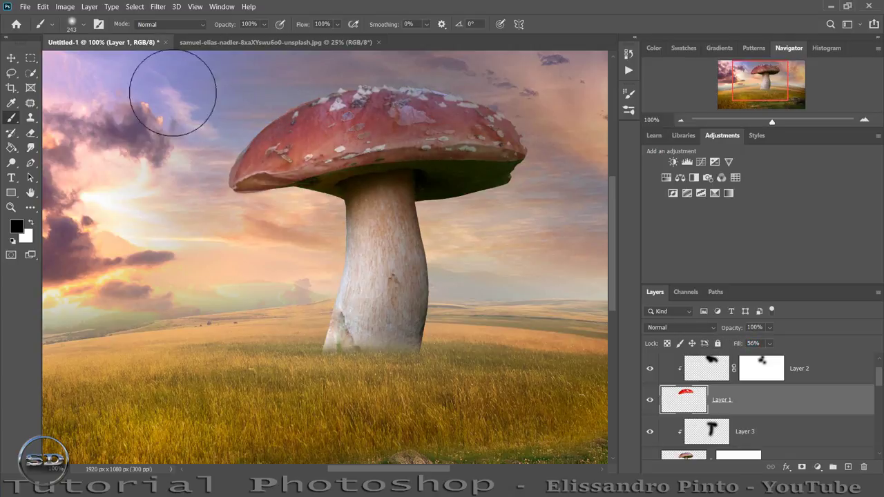
{"action": "left_click", "coordinate": [47, 7]}
{"action": "mouse_move", "coordinate": [60, 256]}
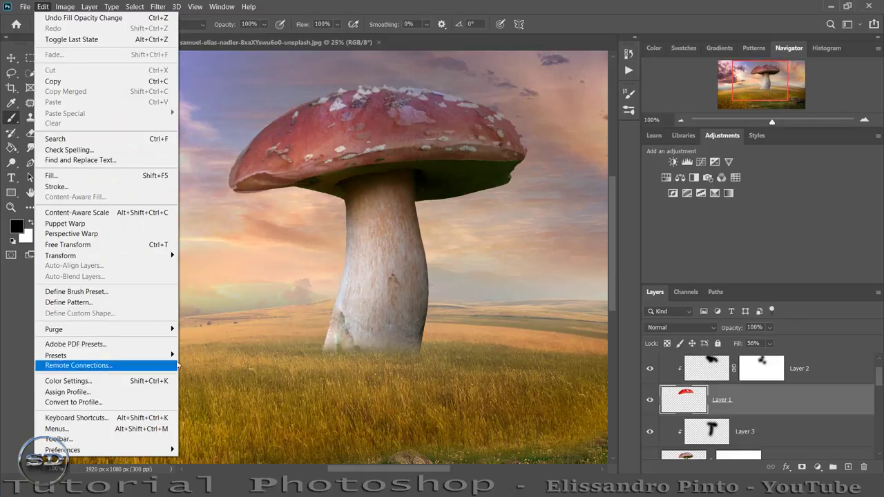
{"action": "left_click", "coordinate": [197, 328]}
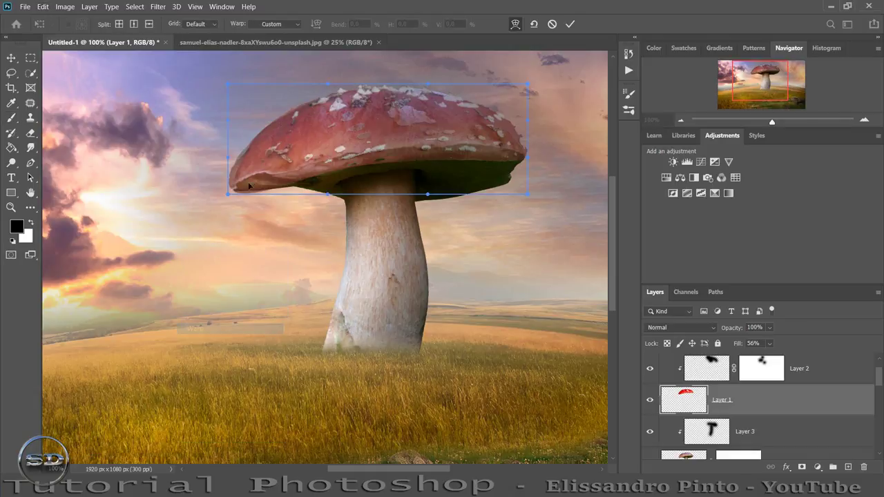
{"action": "mouse_move", "coordinate": [263, 183]}
{"action": "left_mouse_down"}
{"action": "mouse_move", "coordinate": [234, 184]}
{"action": "mouse_move", "coordinate": [238, 193]}
{"action": "left_mouse_up"}
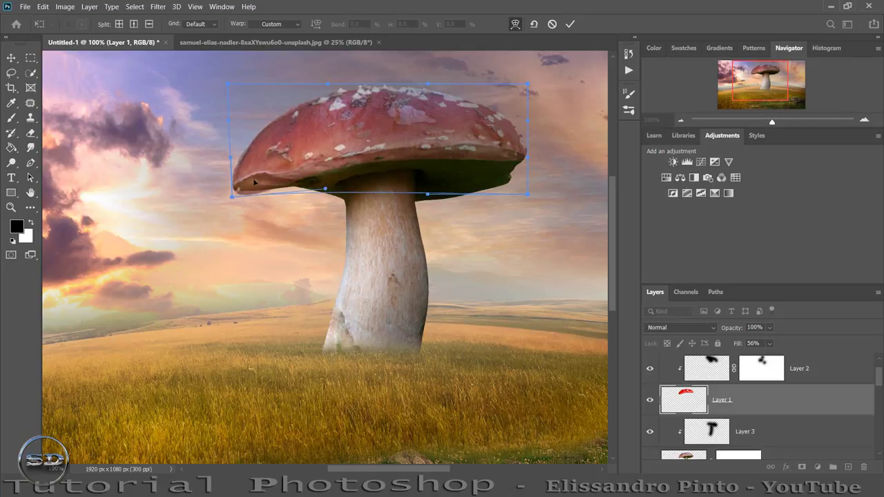
{"action": "left_click", "coordinate": [572, 25]}
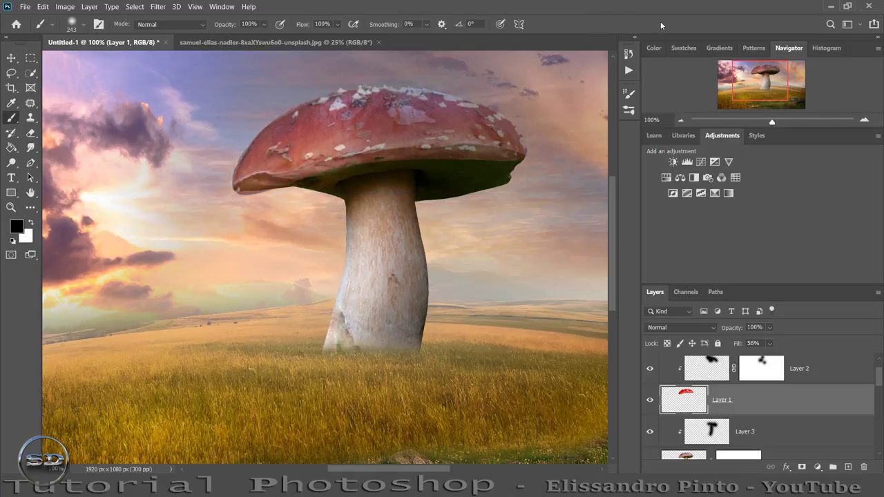
- Restore Layer 1's fill to 100% and fit the image back in view
{"action": "left_click", "coordinate": [755, 344]}
{"action": "type", "text": "100"}
{"action": "key", "text": "Return"}
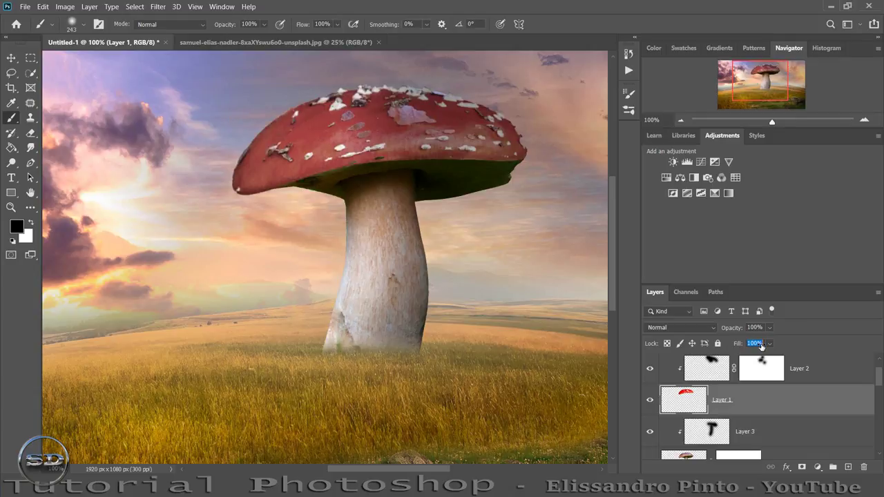
{"action": "left_click", "coordinate": [808, 160]}
{"action": "left_click_drag", "start_coordinate": [774, 124], "coordinate": [765, 122]}
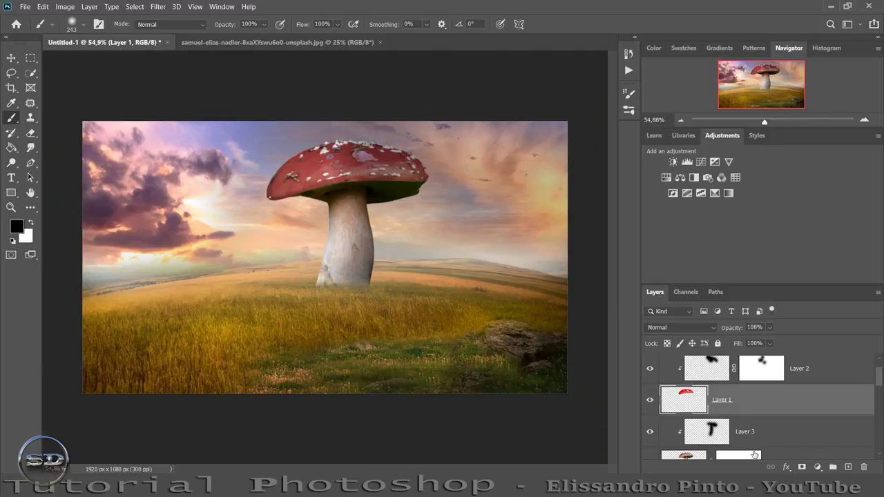
- Add a layer mask to Layer 3 and paint black beside the stem to hide the shading haze
{"action": "left_click", "coordinate": [709, 431]}
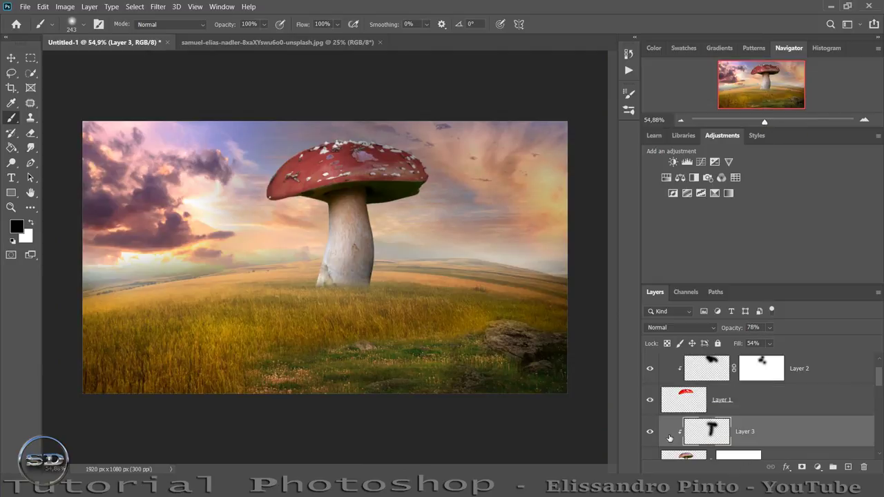
{"action": "left_click", "coordinate": [649, 433]}
{"action": "left_click", "coordinate": [650, 432]}
{"action": "left_click", "coordinate": [802, 467]}
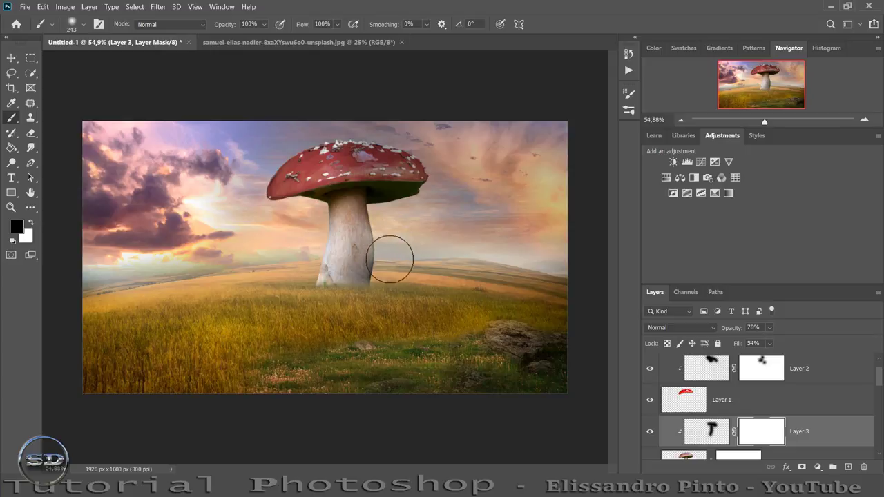
{"action": "left_click", "coordinate": [392, 263]}
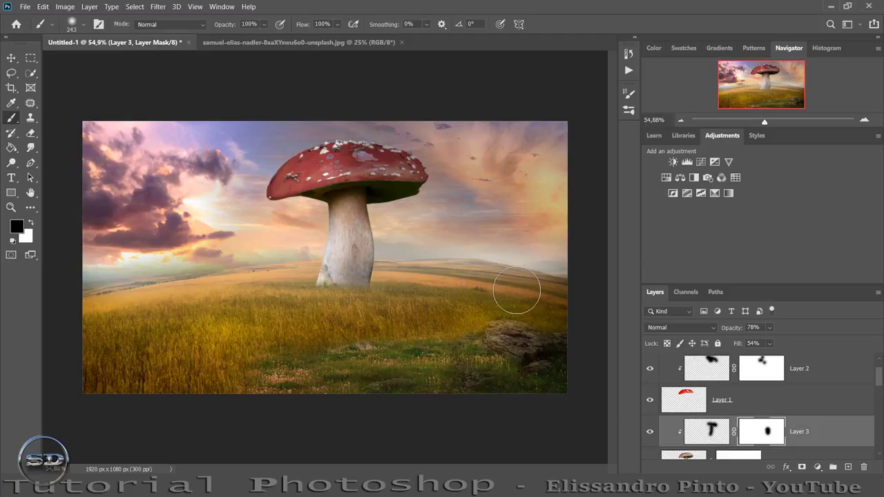
{"action": "scroll", "coordinate": [696, 329], "scroll_direction": "down", "scroll_amount": 2}
{"action": "left_click", "coordinate": [743, 399]}
{"action": "scroll", "coordinate": [760, 393], "scroll_direction": "up", "scroll_amount": 1}
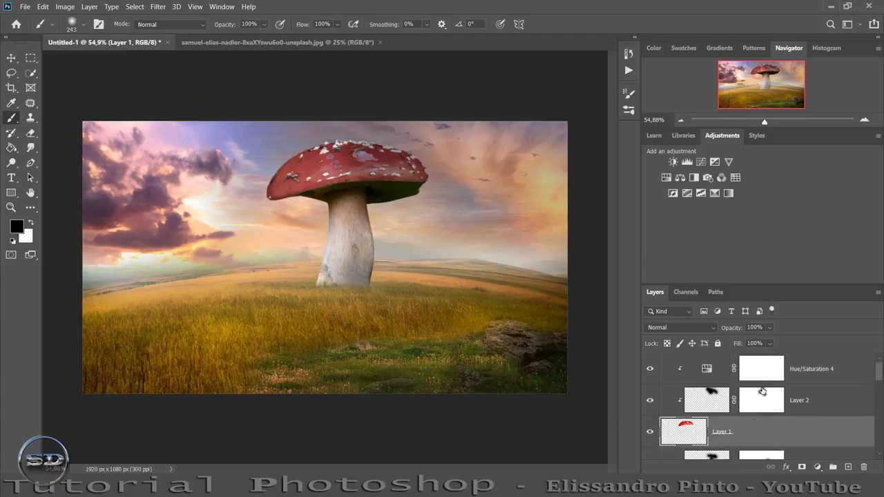
- Group the mushroom layers, including Layer 3 and the mushroom layer, into a new group
{"action": "left_click", "coordinate": [803, 367]}
{"action": "key", "text": "ctrl+g"}
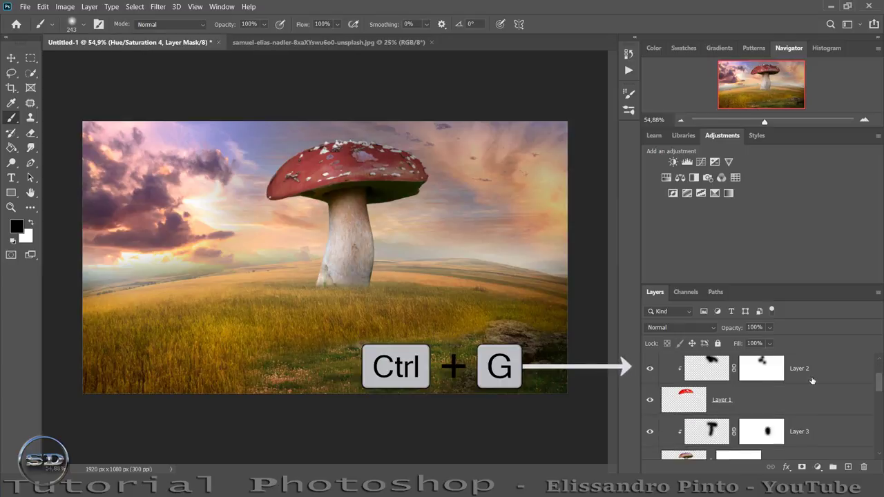
{"action": "scroll", "coordinate": [812, 381], "scroll_direction": "down", "scroll_amount": 1}
{"action": "scroll", "coordinate": [812, 381], "scroll_direction": "down", "scroll_amount": 1}
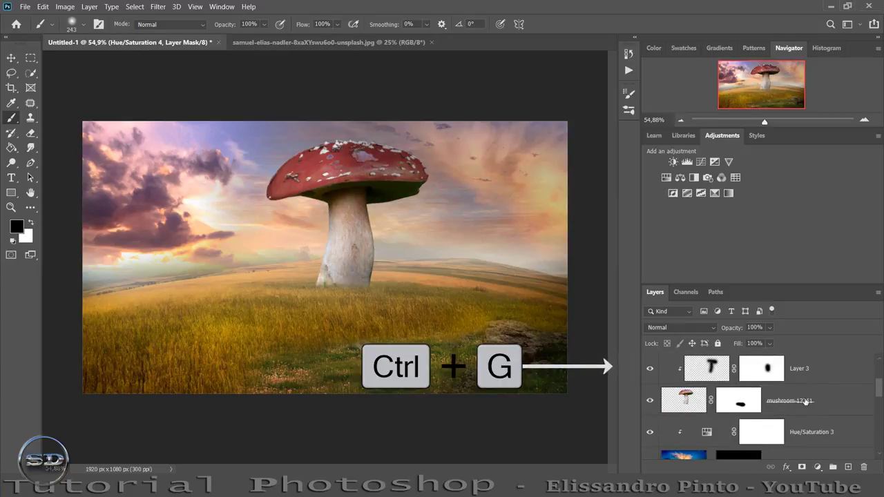
{"action": "left_click", "coordinate": [805, 401], "text": "shift"}
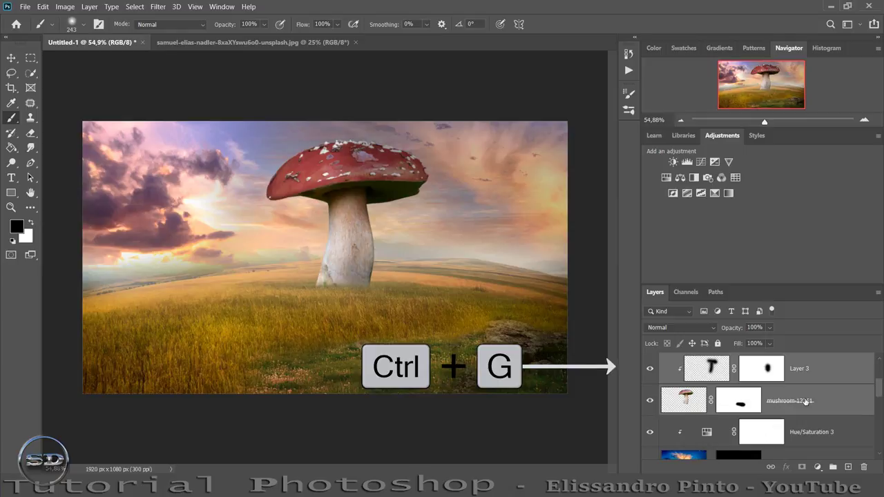
{"action": "left_click", "coordinate": [832, 467]}
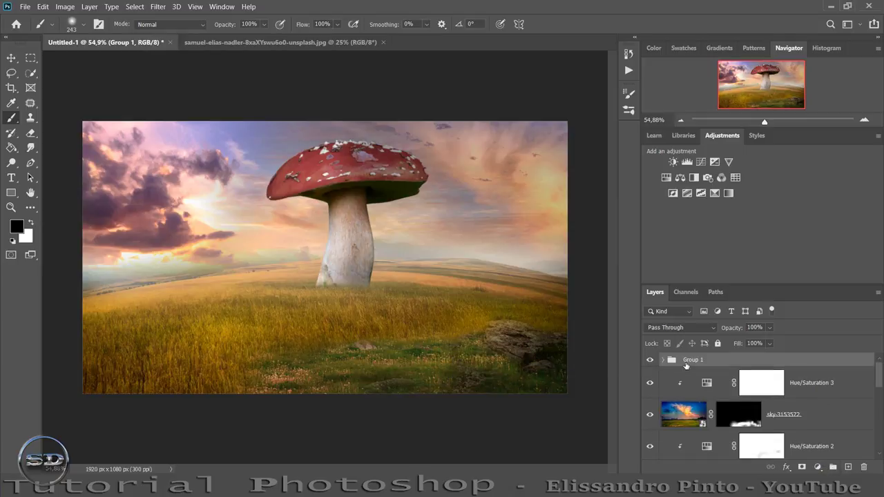
- Rename the group to 'mushroom-' and add an empty Layer 4 above it
{"action": "double_click", "coordinate": [688, 360]}
{"action": "type", "text": "mushroom-"}
{"action": "key", "text": "Return"}
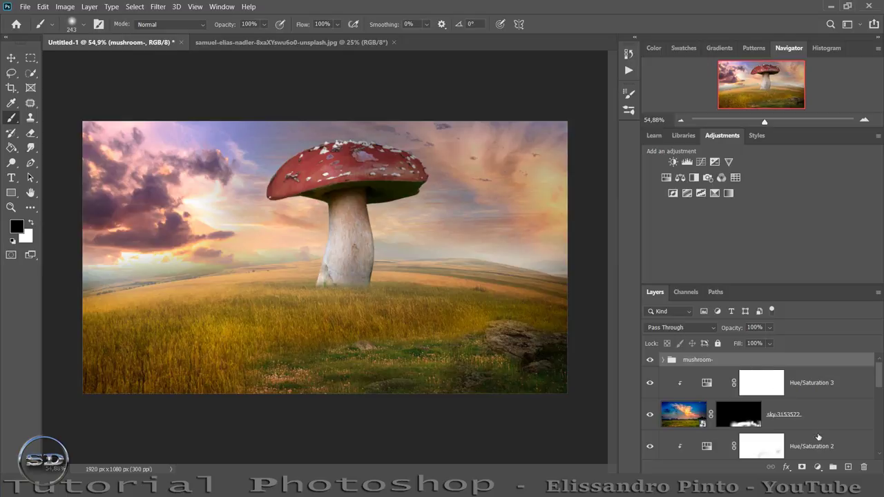
{"action": "left_click", "coordinate": [848, 467]}
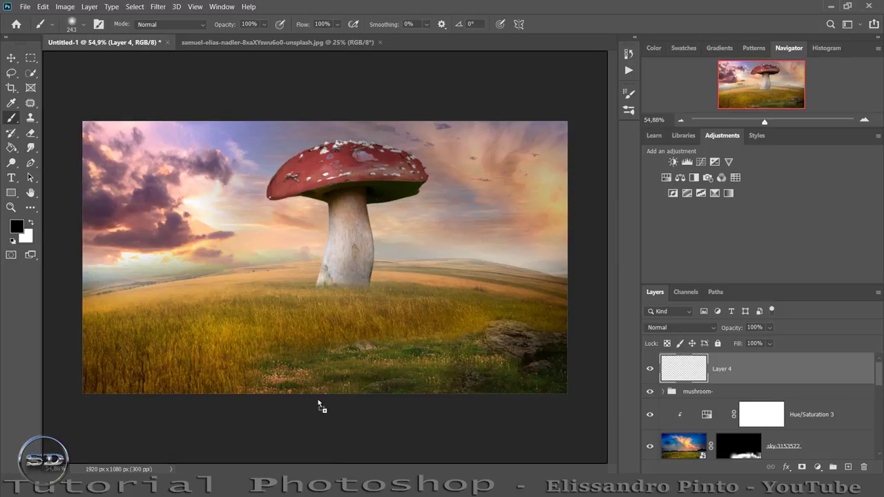
- Open the wood stove image, marquee-select the stovepipe and drag it toward the mushroom composition
{"action": "left_click_drag", "start_coordinate": [353, 449], "coordinate": [401, 35]}
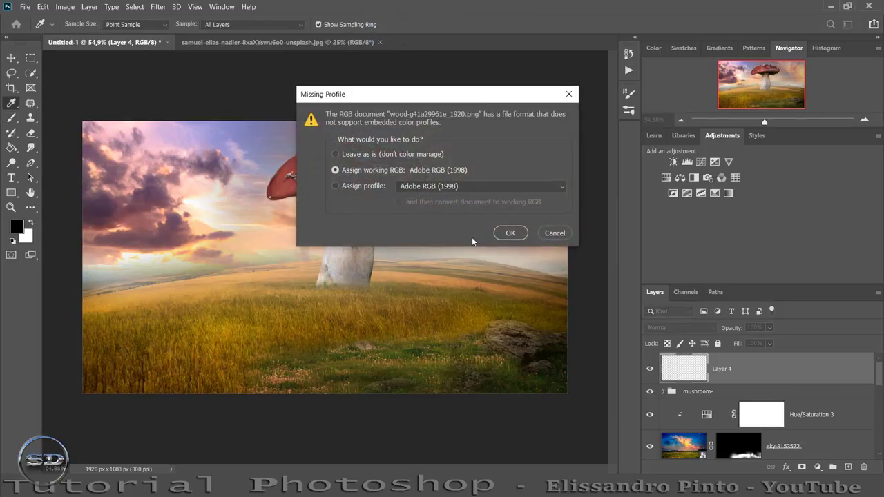
{"action": "left_click", "coordinate": [509, 232]}
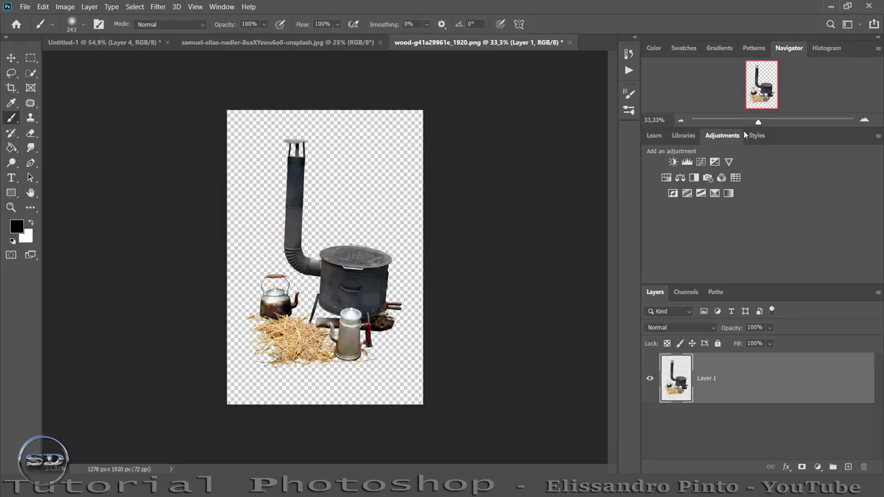
{"action": "left_click_drag", "start_coordinate": [762, 123], "coordinate": [765, 122]}
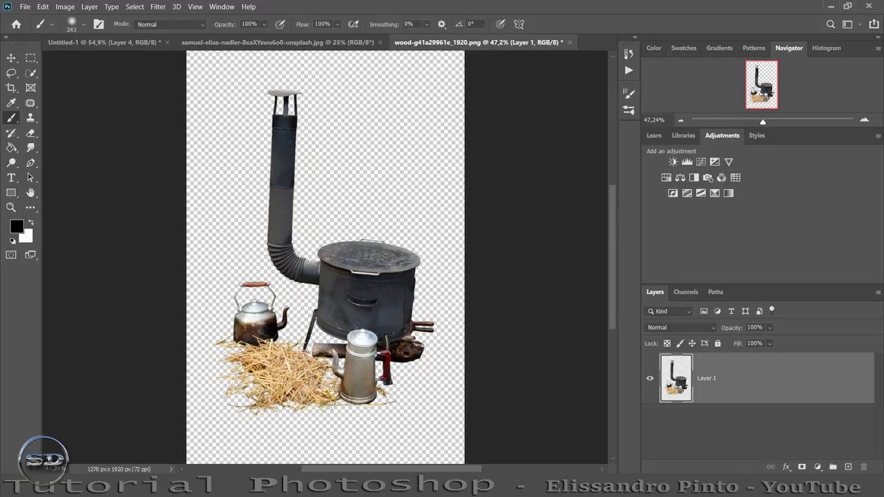
{"action": "left_click", "coordinate": [31, 59]}
{"action": "left_click_drag", "start_coordinate": [218, 56], "coordinate": [319, 293]}
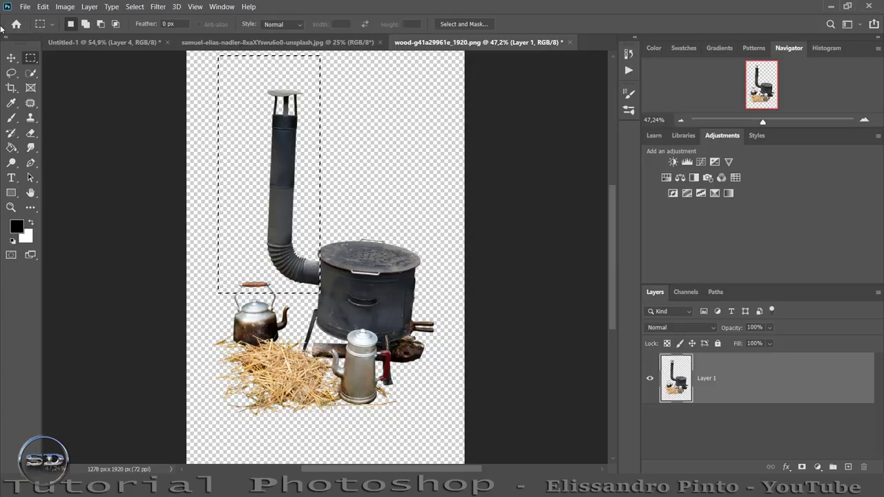
{"action": "left_click", "coordinate": [11, 58]}
{"action": "mouse_move", "coordinate": [269, 144]}
{"action": "left_mouse_down"}
{"action": "mouse_move", "coordinate": [204, 164]}
{"action": "mouse_move", "coordinate": [387, 219]}
{"action": "mouse_move", "coordinate": [384, 250]}
{"action": "left_mouse_up"}
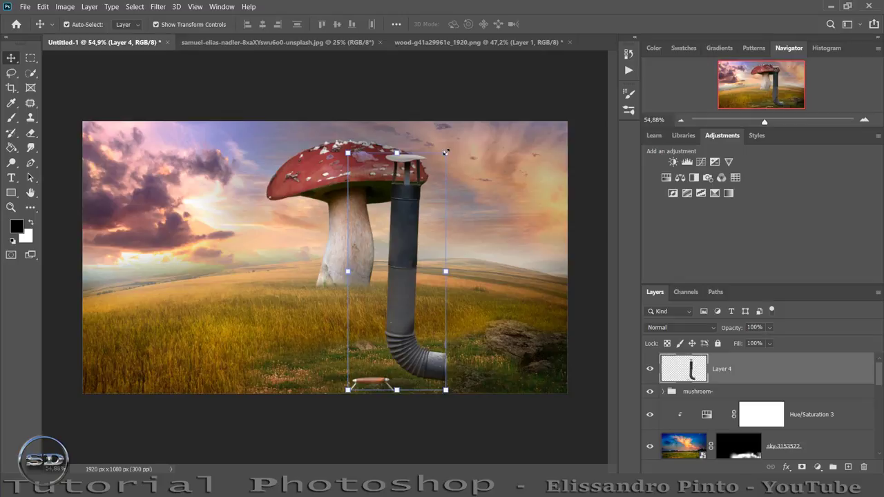
- Shrink the stovepipe to about 24%, flip it horizontally, and place it under the mushroom cap
{"action": "left_click_drag", "start_coordinate": [446, 152], "coordinate": [385, 292]}
{"action": "left_click_drag", "start_coordinate": [369, 325], "coordinate": [379, 194]}
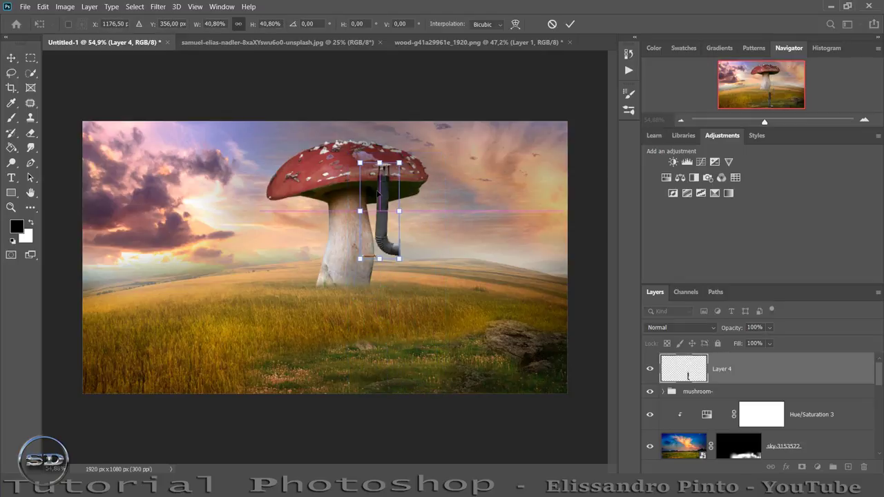
{"action": "left_click_drag", "start_coordinate": [764, 122], "coordinate": [774, 122]}
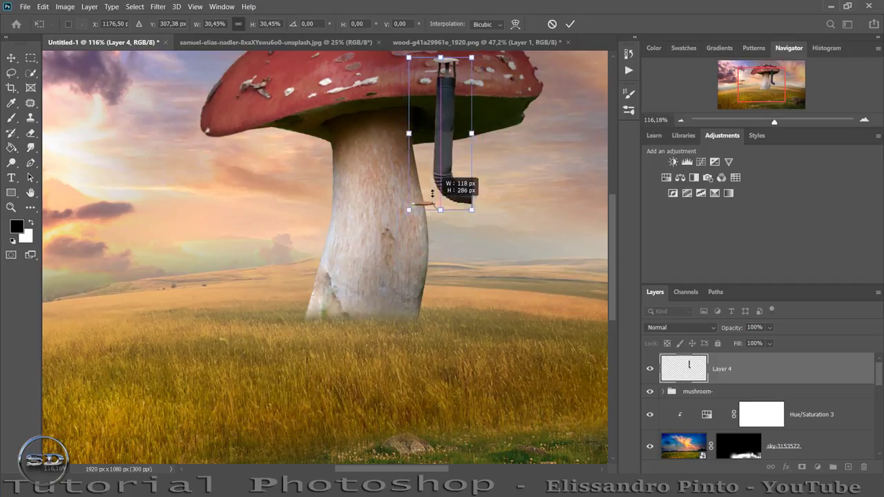
{"action": "left_click_drag", "start_coordinate": [437, 262], "coordinate": [435, 174]}
{"action": "right_click", "coordinate": [434, 158]}
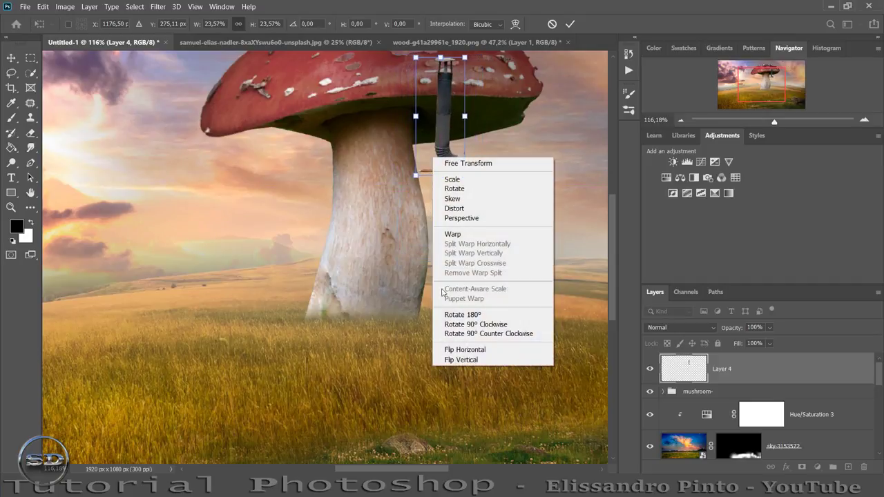
{"action": "left_click", "coordinate": [465, 350]}
{"action": "left_click_drag", "start_coordinate": [421, 140], "coordinate": [431, 171]}
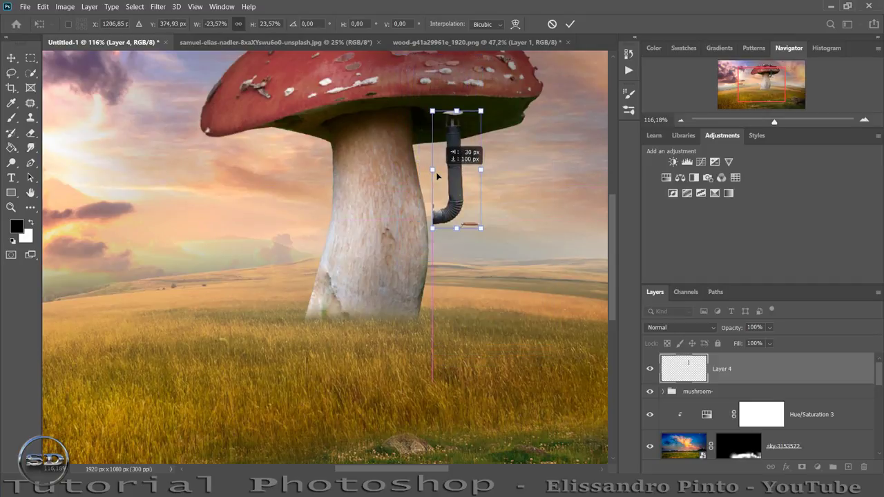
- Scale the pipe to about 16%, adjust its tilt, and fit it against the cap's underside
{"action": "left_click_drag", "start_coordinate": [447, 109], "coordinate": [449, 119]}
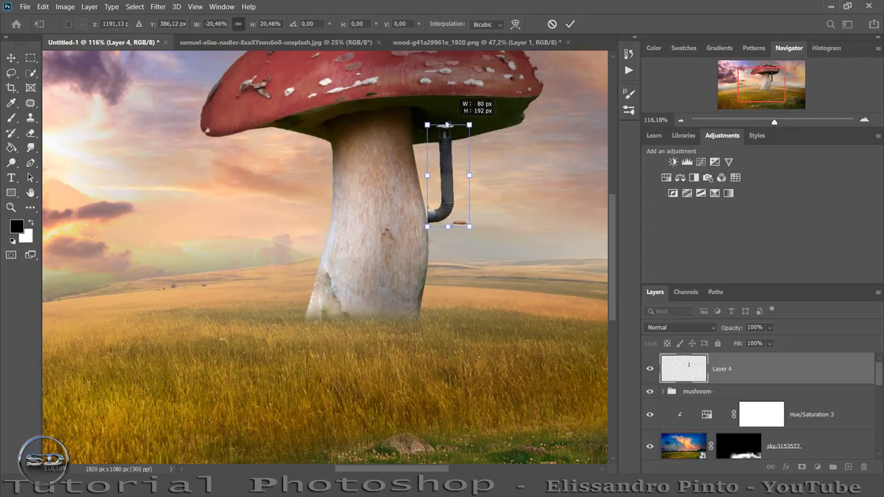
{"action": "left_click_drag", "start_coordinate": [774, 123], "coordinate": [781, 123]}
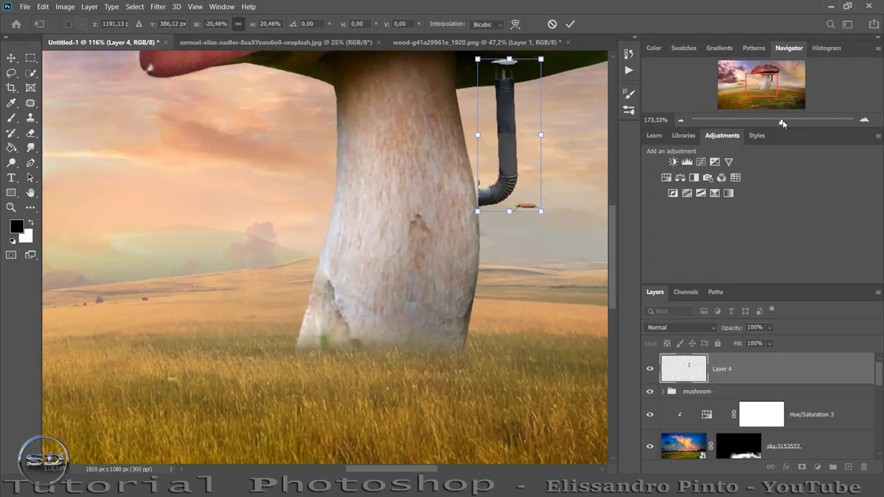
{"action": "left_click_drag", "start_coordinate": [769, 83], "coordinate": [774, 78]}
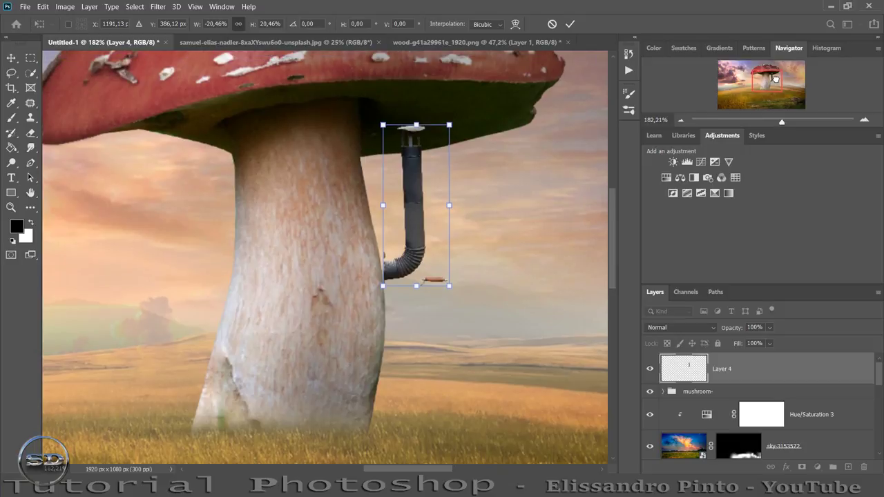
{"action": "left_click_drag", "start_coordinate": [431, 240], "coordinate": [427, 239]}
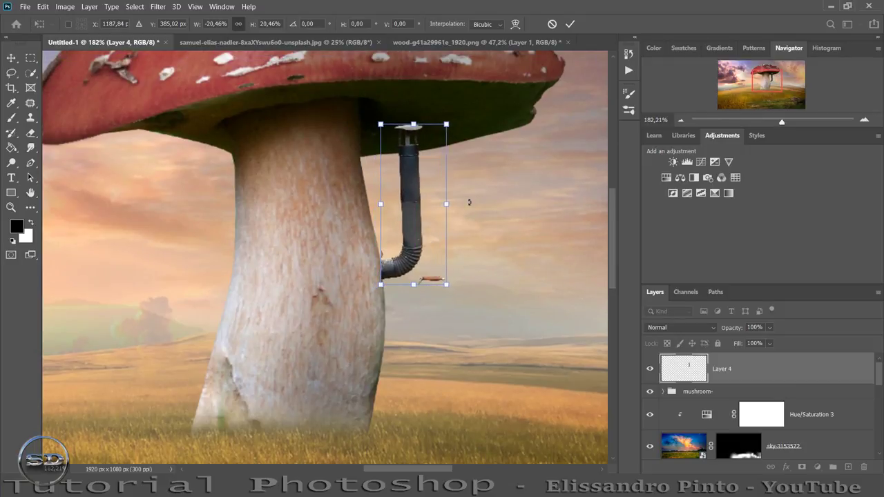
{"action": "left_click_drag", "start_coordinate": [468, 202], "coordinate": [466, 198]}
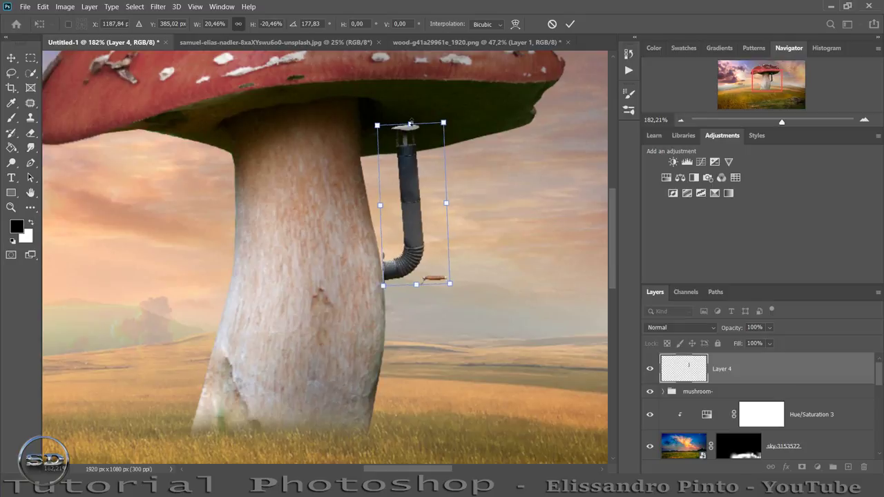
{"action": "left_click_drag", "start_coordinate": [412, 123], "coordinate": [418, 156]}
{"action": "left_click_drag", "start_coordinate": [477, 172], "coordinate": [479, 177]}
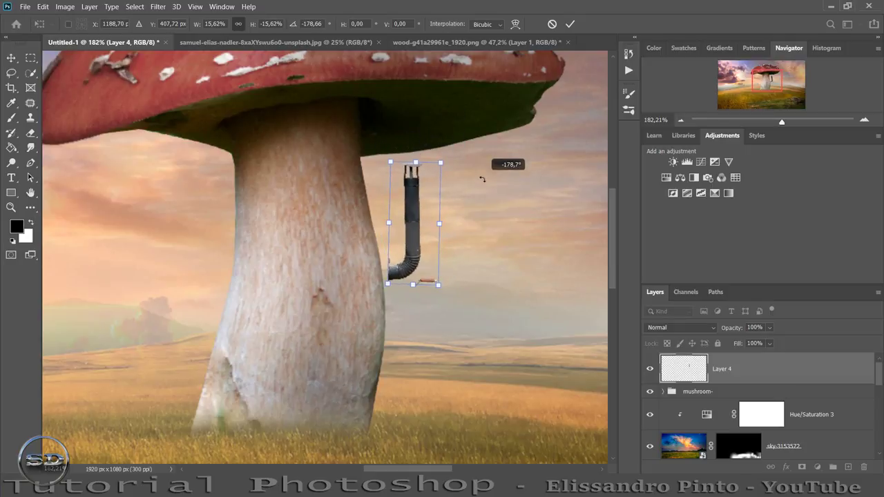
{"action": "left_click_drag", "start_coordinate": [417, 217], "coordinate": [409, 209]}
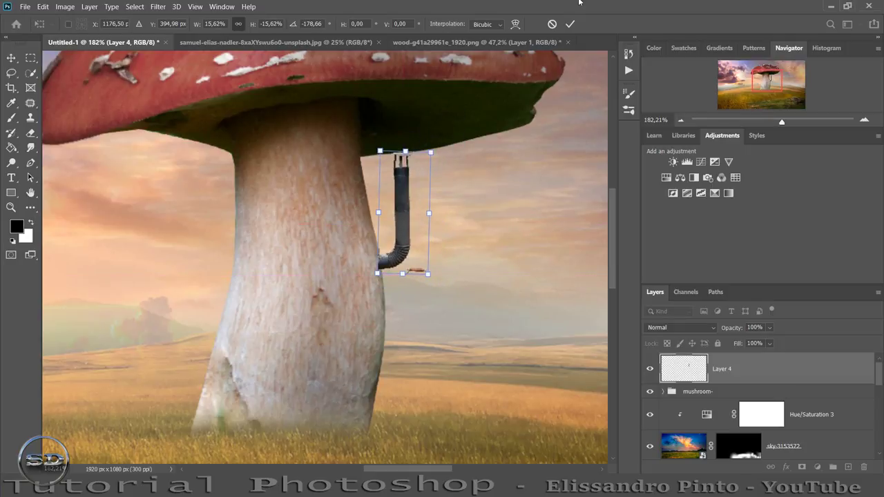
- Narrow the pipe's top with a Perspective transform and commit it at 15.62% scale
{"action": "left_click", "coordinate": [43, 7]}
{"action": "mouse_move", "coordinate": [104, 256]}
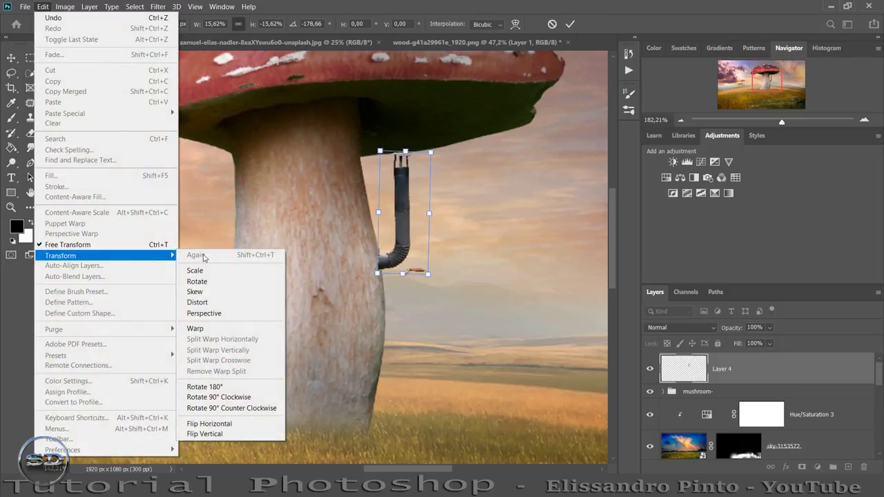
{"action": "left_click", "coordinate": [228, 313]}
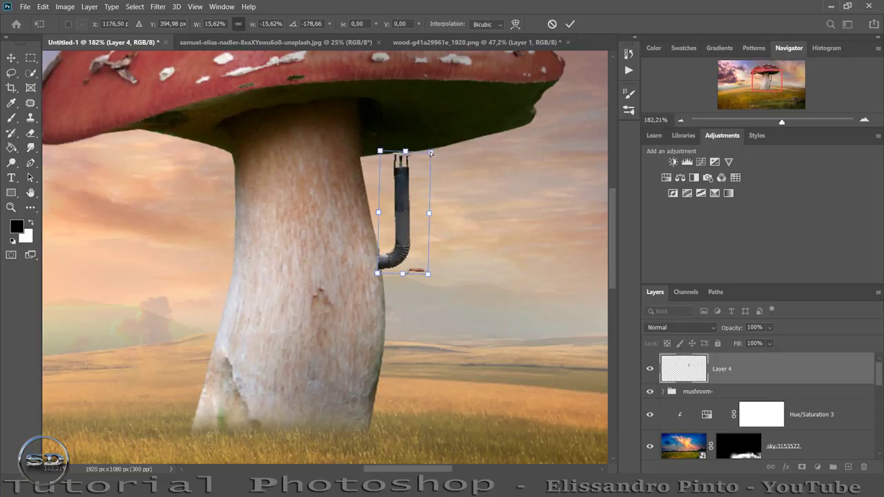
{"action": "left_click_drag", "start_coordinate": [429, 153], "coordinate": [424, 151]}
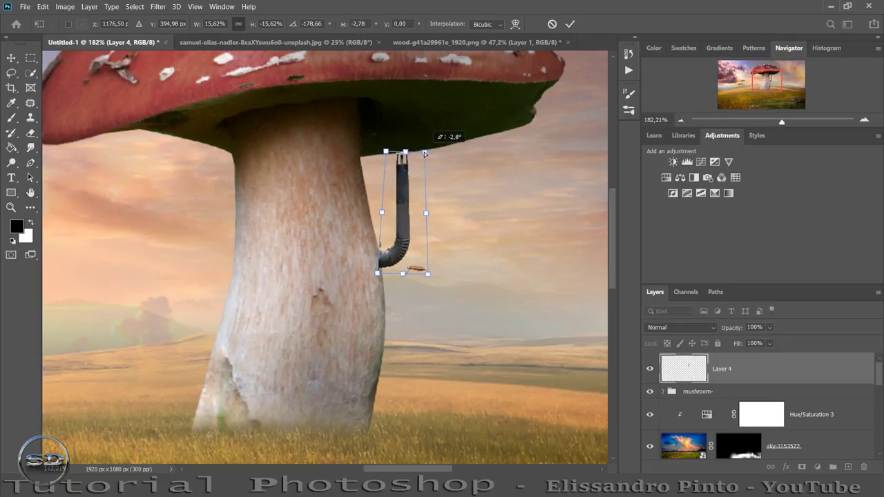
{"action": "left_click", "coordinate": [569, 24]}
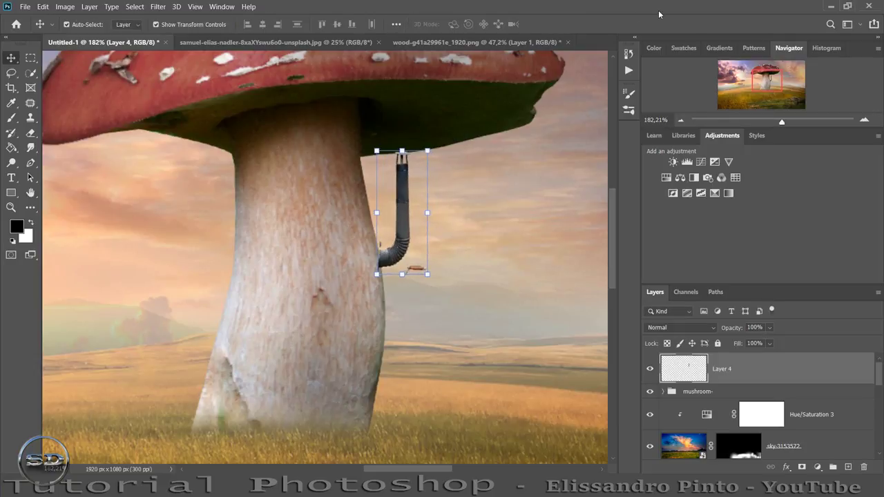
{"action": "left_click", "coordinate": [11, 119]}
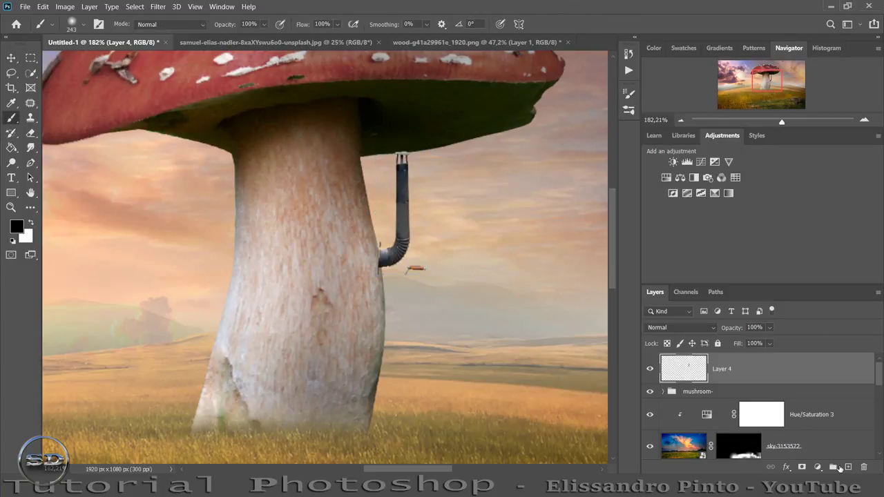
- Add a layer mask to Layer 4 and paint out the stray fragments with a 19 px brush
{"action": "left_click", "coordinate": [802, 468]}
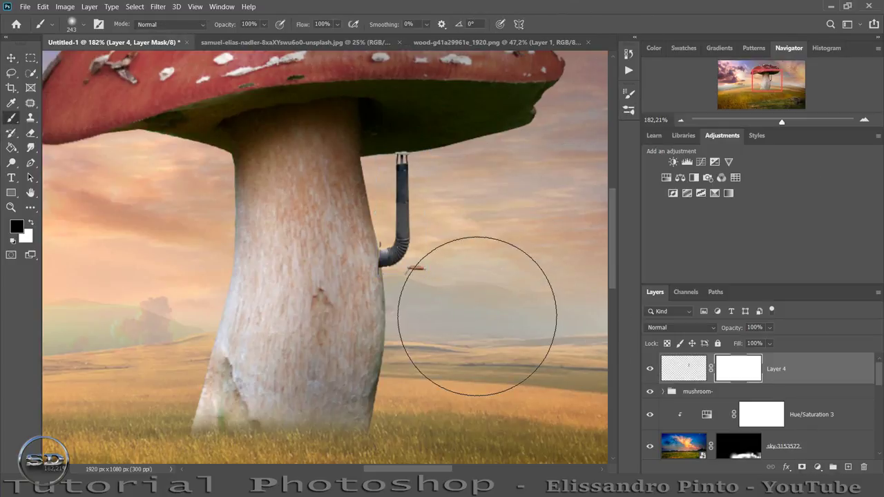
{"action": "left_click_drag", "start_coordinate": [476, 316], "coordinate": [377, 334]}
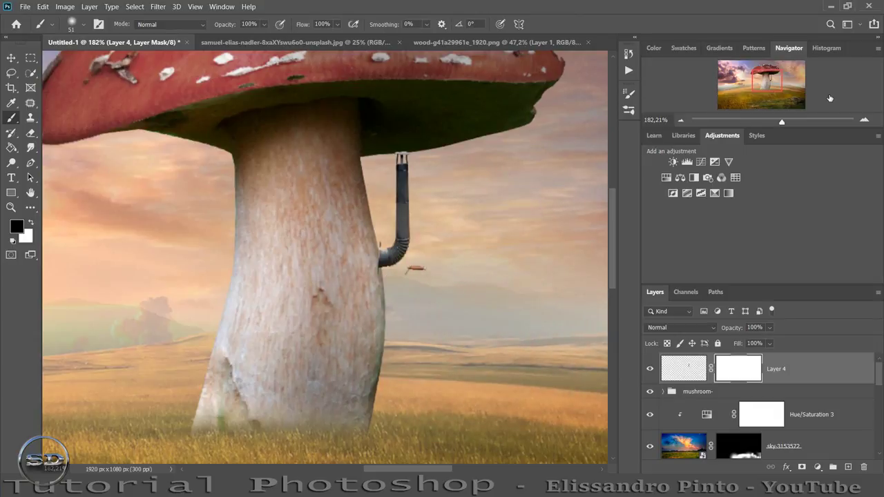
{"action": "left_click_drag", "start_coordinate": [782, 119], "coordinate": [787, 121]}
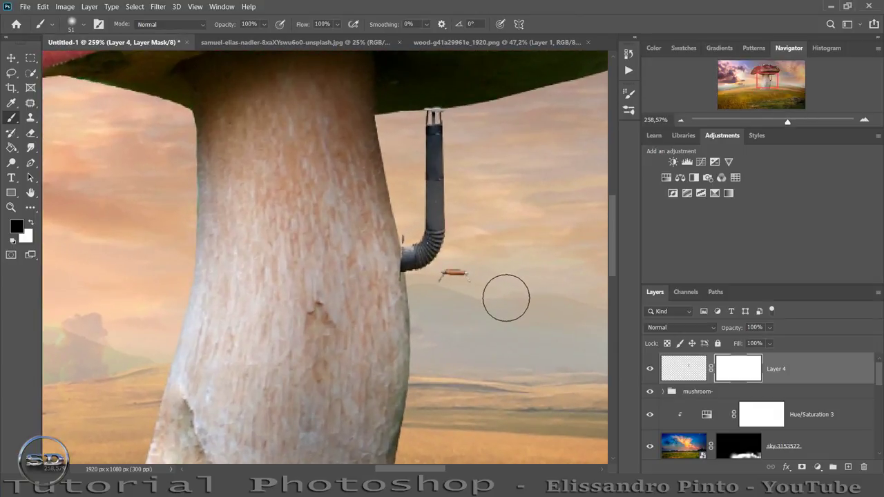
{"action": "mouse_move", "coordinate": [507, 298]}
{"action": "left_mouse_down"}
{"action": "mouse_move", "coordinate": [484, 302]}
{"action": "mouse_move", "coordinate": [481, 280]}
{"action": "left_mouse_up"}
{"action": "left_click_drag", "start_coordinate": [464, 272], "coordinate": [442, 276]}
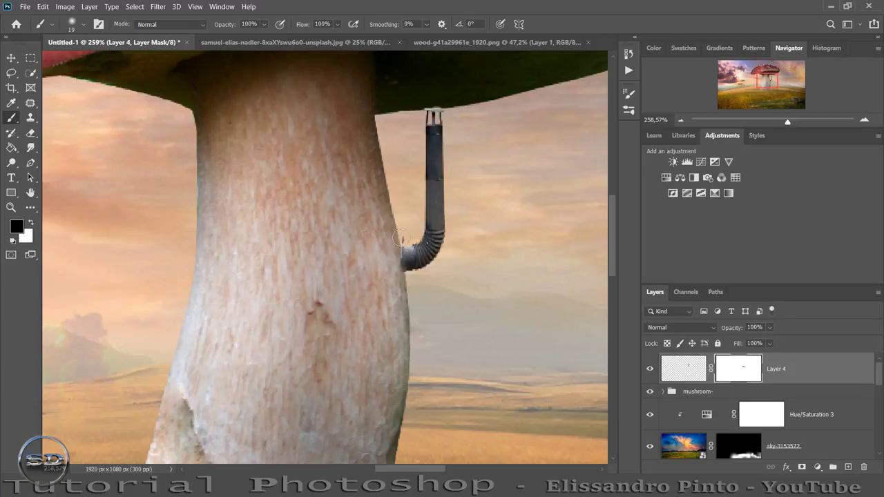
{"action": "left_click_drag", "start_coordinate": [397, 233], "coordinate": [400, 242]}
{"action": "left_click", "coordinate": [690, 373]}
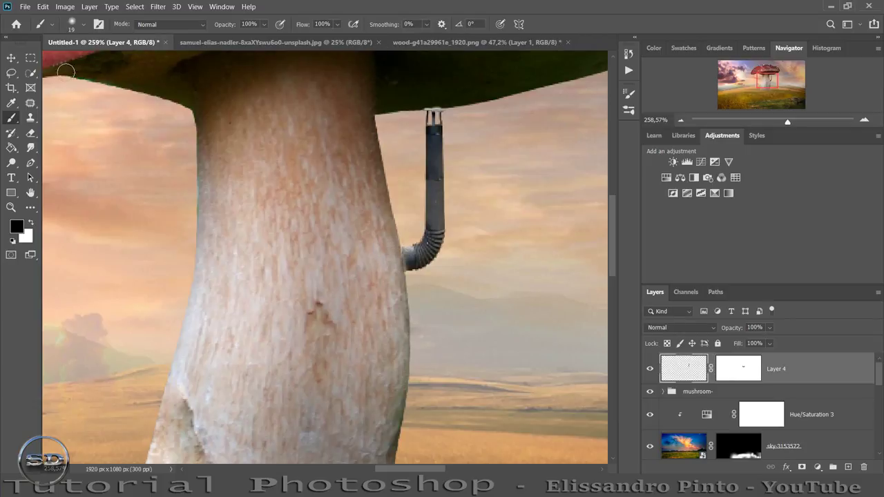
{"action": "left_click", "coordinate": [11, 58]}
- Straighten the stovepipe to 0°, scale it to about 91%, and commit the transform
{"action": "mouse_move", "coordinate": [482, 189]}
{"action": "left_mouse_down"}
{"action": "mouse_move", "coordinate": [484, 181]}
{"action": "mouse_move", "coordinate": [447, 217]}
{"action": "mouse_move", "coordinate": [481, 187]}
{"action": "left_mouse_up"}
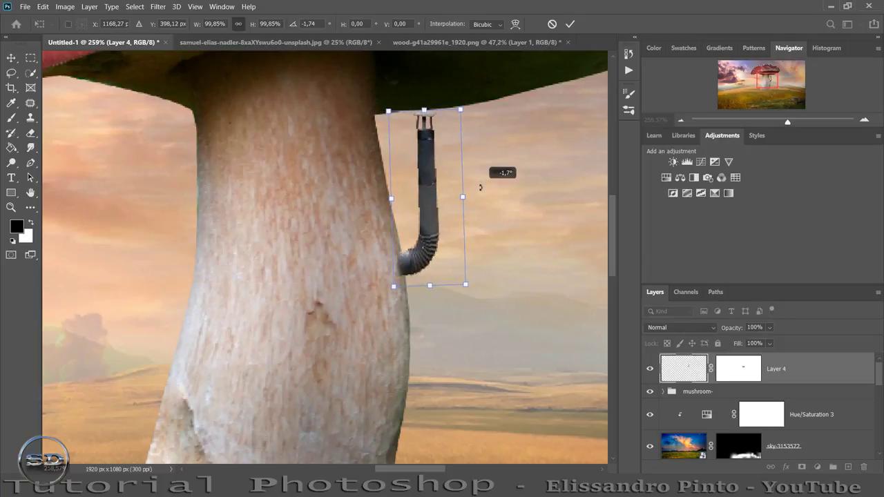
{"action": "left_click_drag", "start_coordinate": [424, 110], "coordinate": [424, 126]}
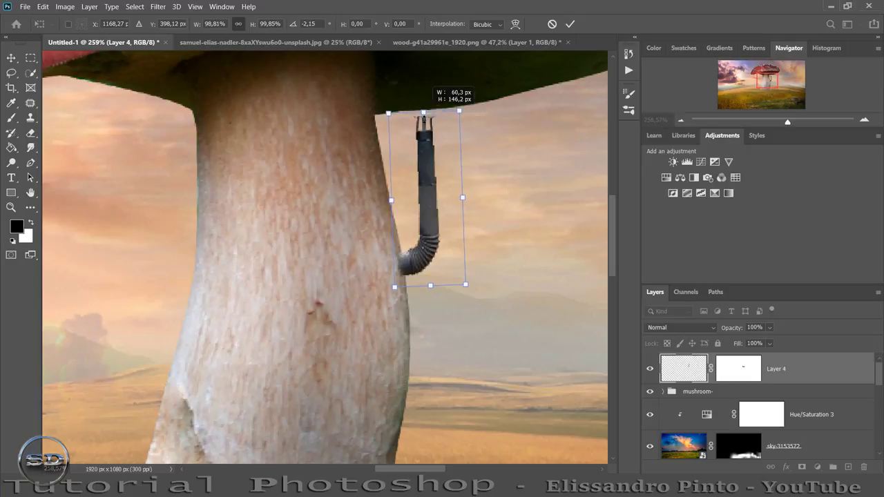
{"action": "left_click_drag", "start_coordinate": [497, 142], "coordinate": [498, 125]}
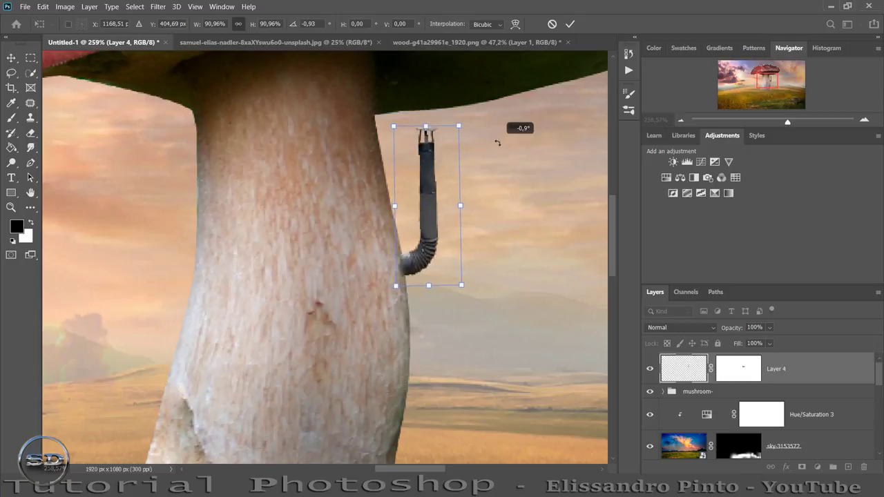
{"action": "left_click", "coordinate": [570, 25]}
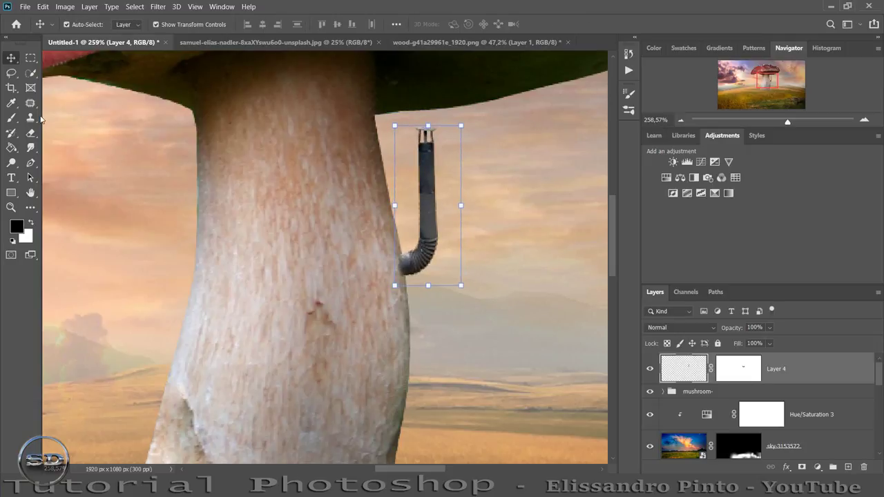
{"action": "left_click", "coordinate": [11, 118]}
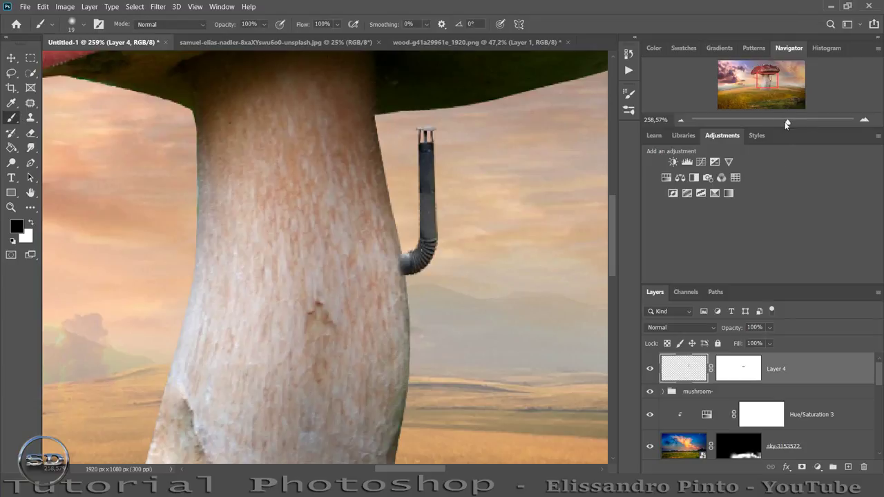
{"action": "left_click_drag", "start_coordinate": [786, 124], "coordinate": [771, 122]}
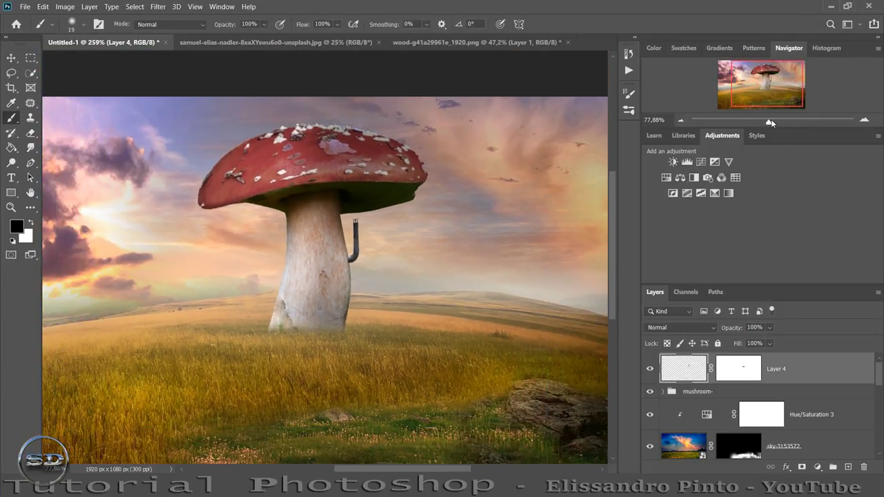
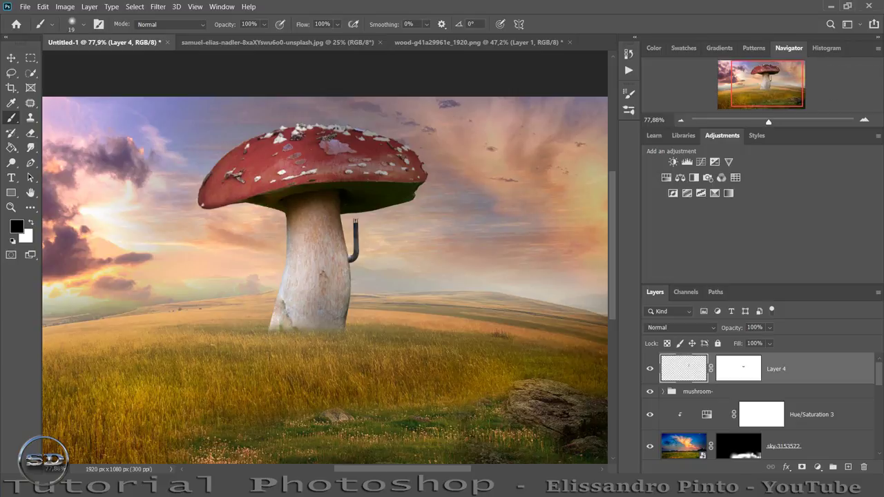
- Open TexturesCom_DoorsWoodSingleOld0230_1_S.jpg with the working RGB profile assigned and zoom in on it
{"action": "left_click_drag", "start_coordinate": [529, 112], "coordinate": [590, 41]}
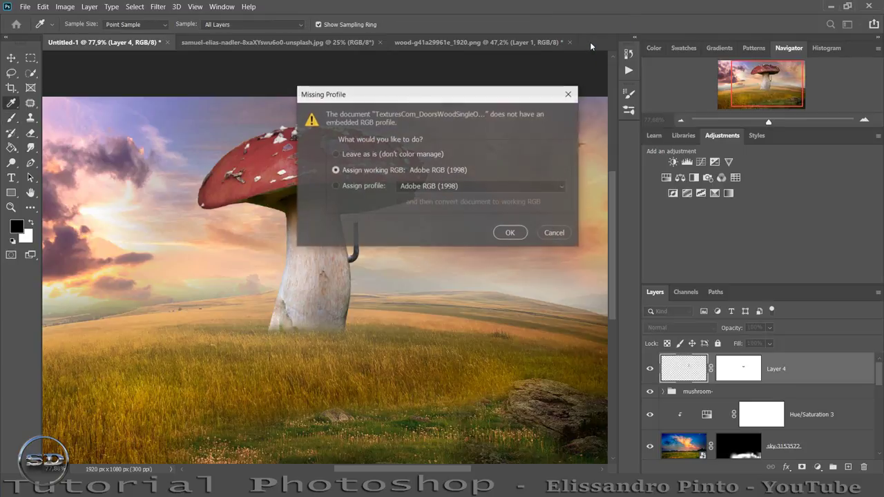
{"action": "left_click", "coordinate": [511, 234]}
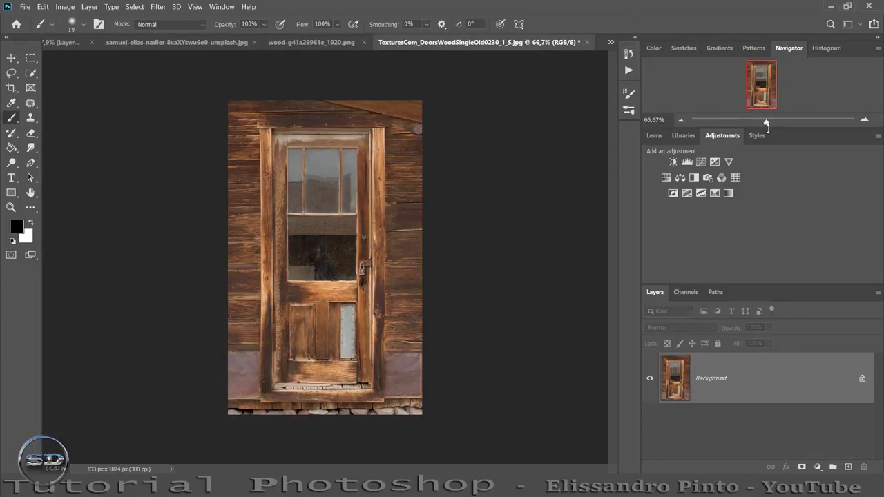
{"action": "left_click_drag", "start_coordinate": [766, 127], "coordinate": [773, 125]}
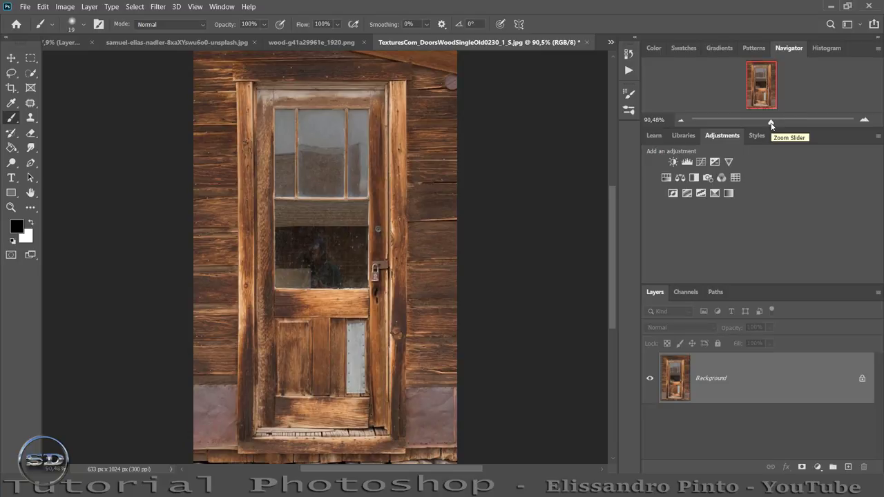
{"action": "left_click", "coordinate": [12, 72]}
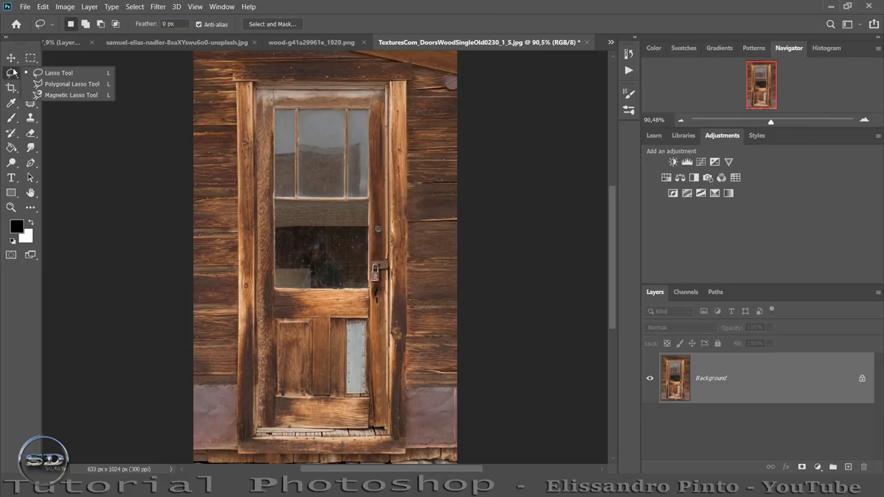
- Trace the door and its frame with the Polygonal Lasso, then drag the selection out with Move
{"action": "left_click", "coordinate": [69, 84]}
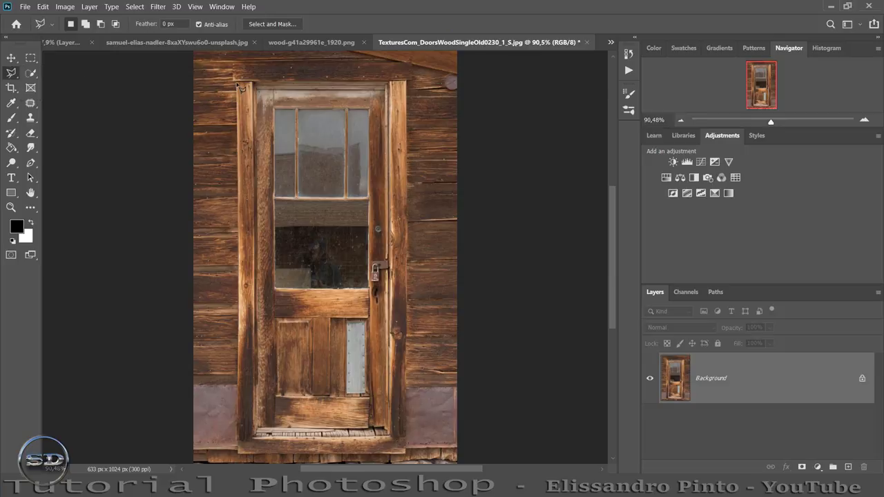
{"action": "left_click", "coordinate": [240, 87]}
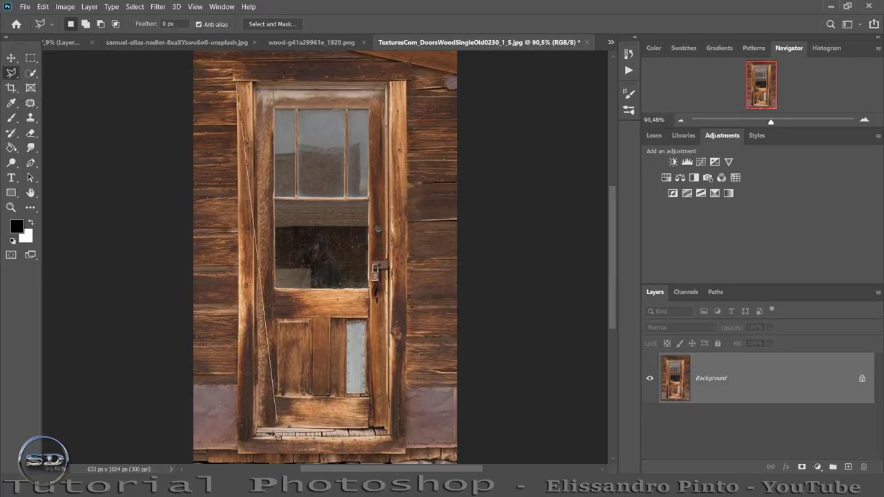
{"action": "left_click", "coordinate": [241, 455]}
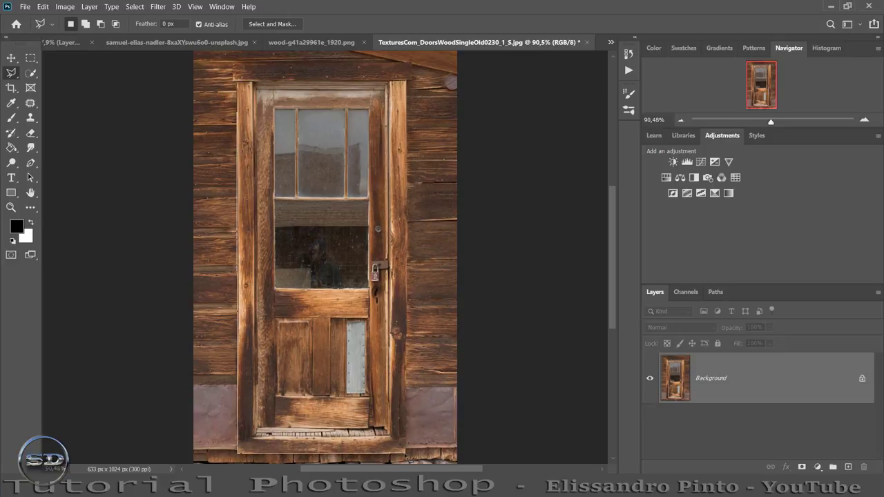
{"action": "left_click", "coordinate": [406, 455]}
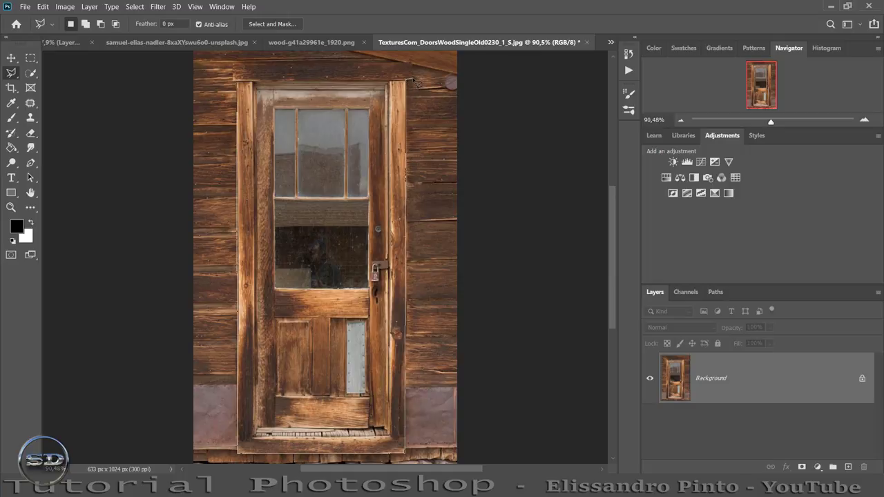
{"action": "left_click", "coordinate": [412, 64]}
{"action": "left_click", "coordinate": [232, 62]}
{"action": "left_click", "coordinate": [12, 59]}
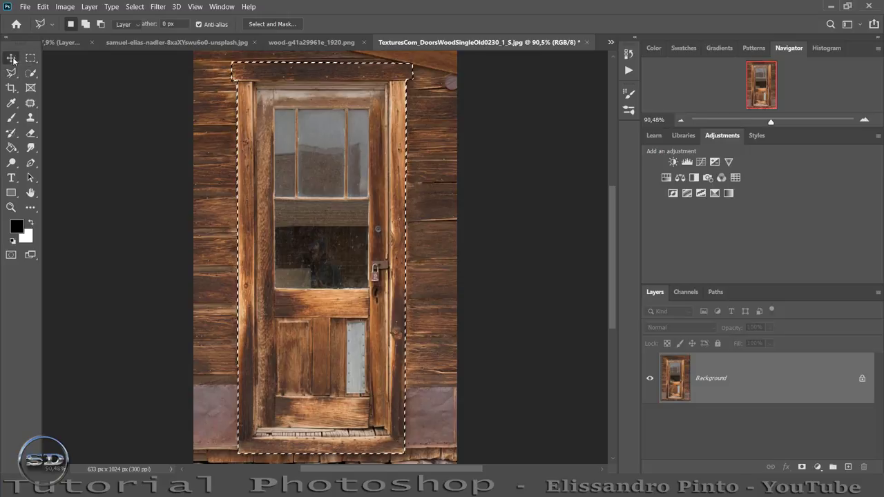
{"action": "left_click_drag", "start_coordinate": [293, 169], "coordinate": [156, 101]}
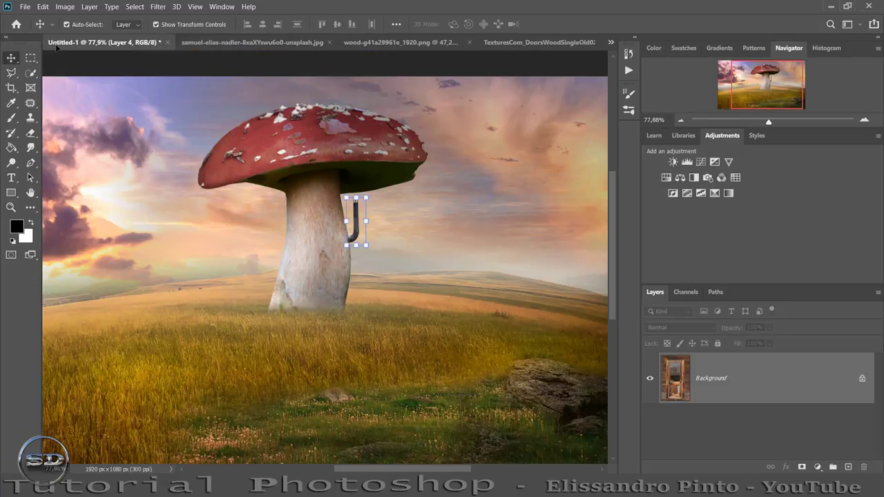
- Bring the selected door into the Untitled-1 mushroom composite as a smart object layer
{"action": "left_click_drag", "start_coordinate": [156, 101], "coordinate": [295, 231]}
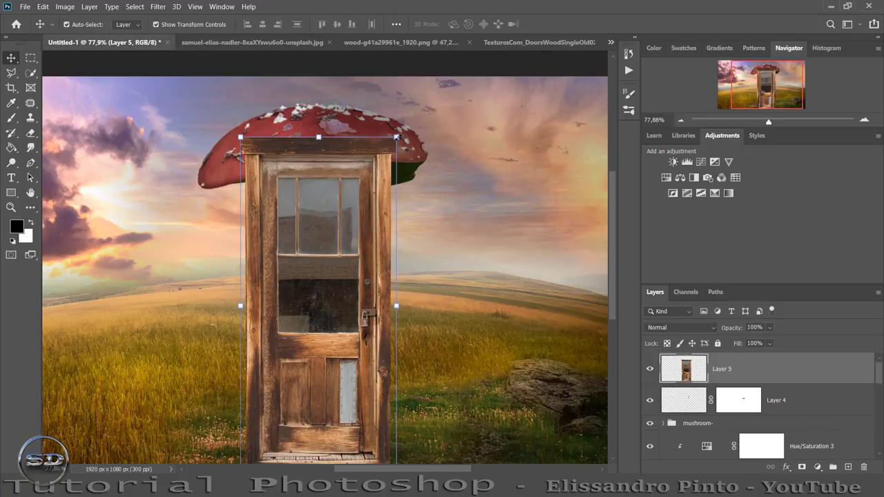
{"action": "right_click", "coordinate": [770, 373]}
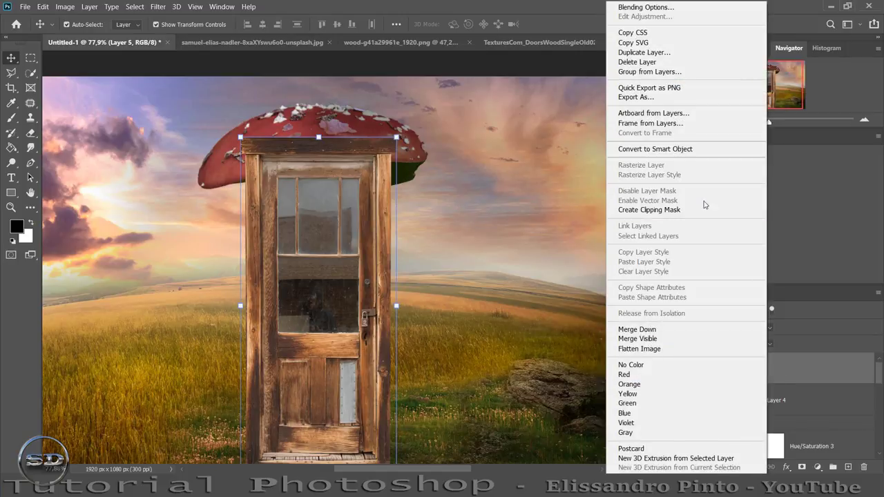
{"action": "left_click", "coordinate": [654, 149]}
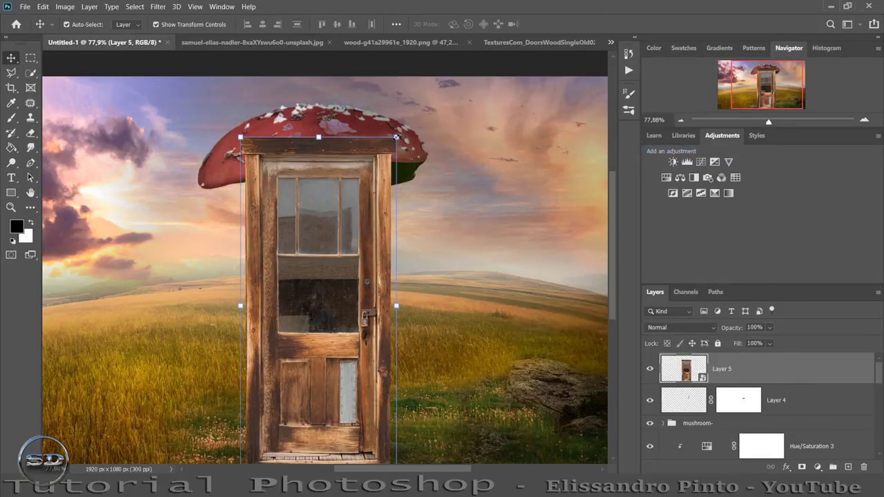
- Scale the door to about 17% and place it at the mushroom stalk's base
{"action": "left_click_drag", "start_coordinate": [396, 136], "coordinate": [281, 354]}
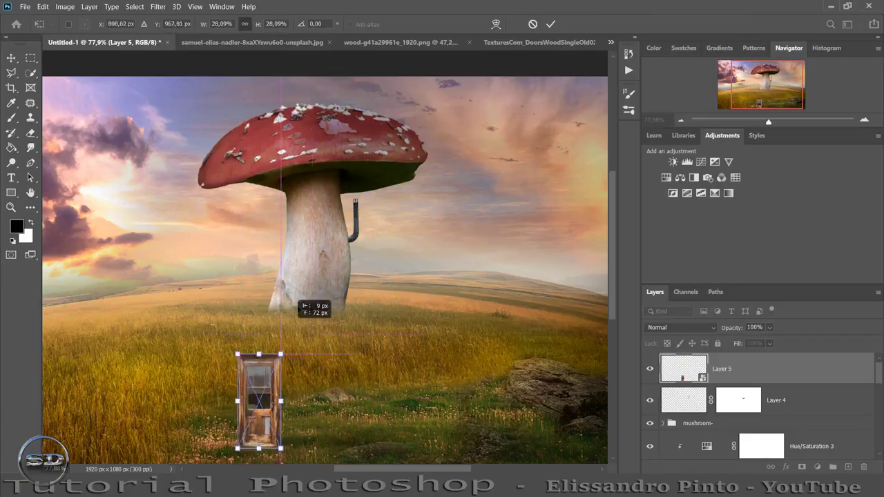
{"action": "left_click_drag", "start_coordinate": [259, 401], "coordinate": [312, 282]}
{"action": "left_click_drag", "start_coordinate": [771, 124], "coordinate": [783, 125]}
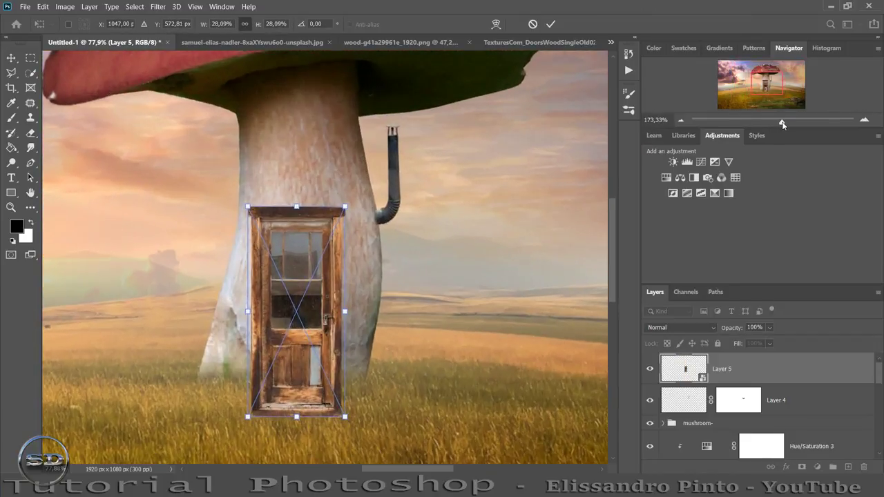
{"action": "left_click_drag", "start_coordinate": [246, 205], "coordinate": [289, 294]}
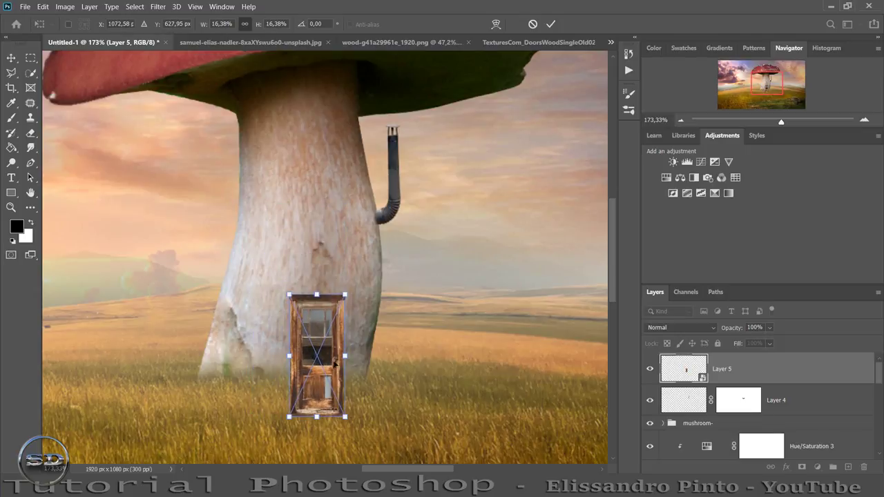
{"action": "left_click_drag", "start_coordinate": [333, 360], "coordinate": [313, 332]}
{"action": "left_click_drag", "start_coordinate": [296, 264], "coordinate": [296, 261]}
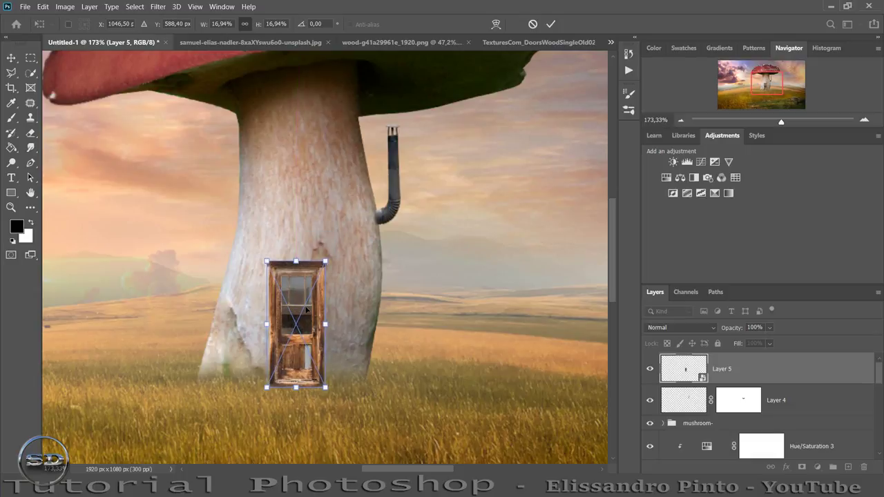
{"action": "left_click", "coordinate": [551, 23]}
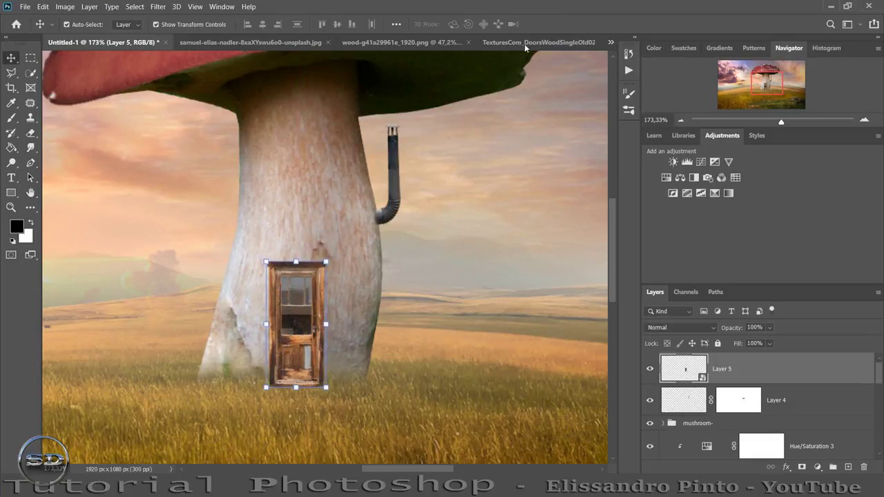
- Add a new layer clipped to the door layer for shading
{"action": "left_click", "coordinate": [11, 117]}
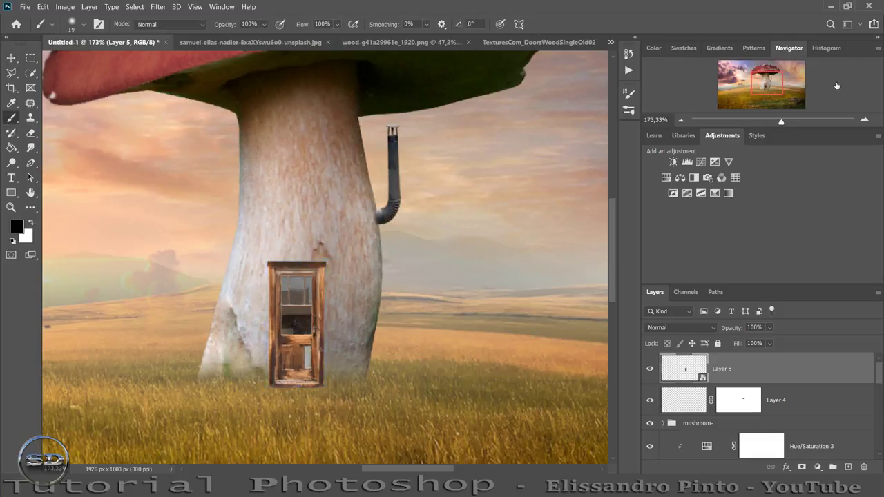
{"action": "left_click_drag", "start_coordinate": [782, 124], "coordinate": [785, 125]}
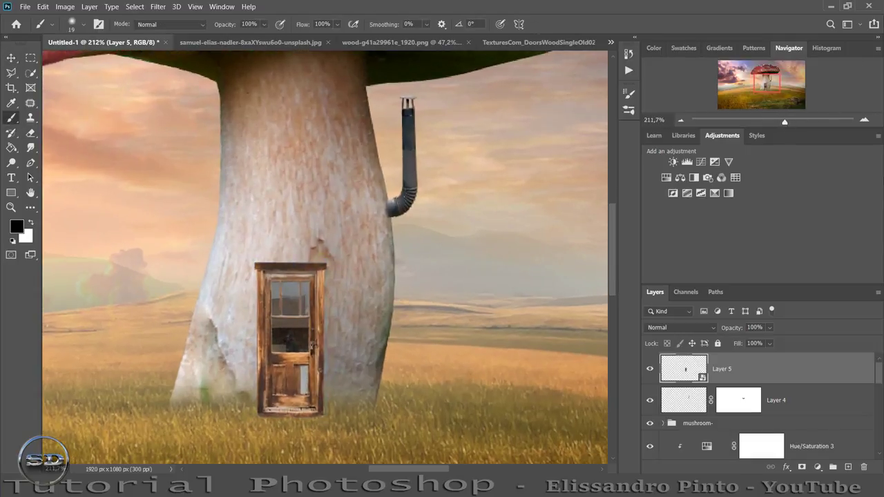
{"action": "left_click", "coordinate": [848, 467]}
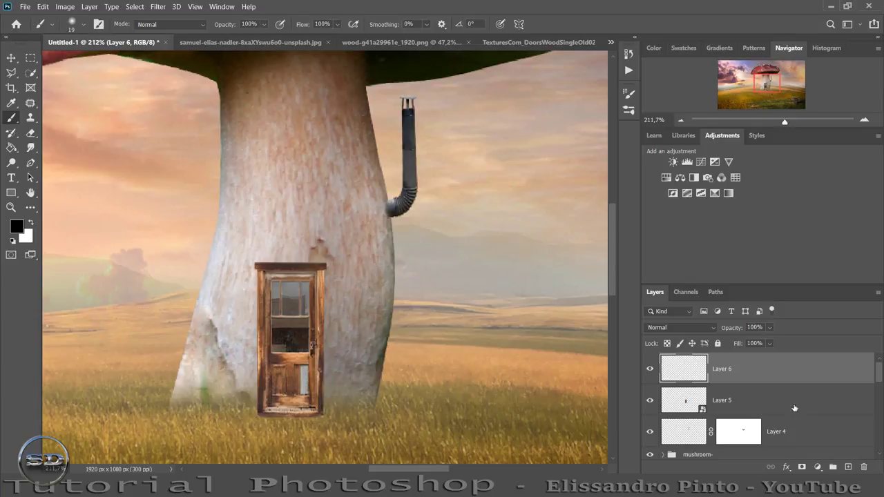
{"action": "right_click", "coordinate": [755, 375]}
{"action": "left_click", "coordinate": [655, 209]}
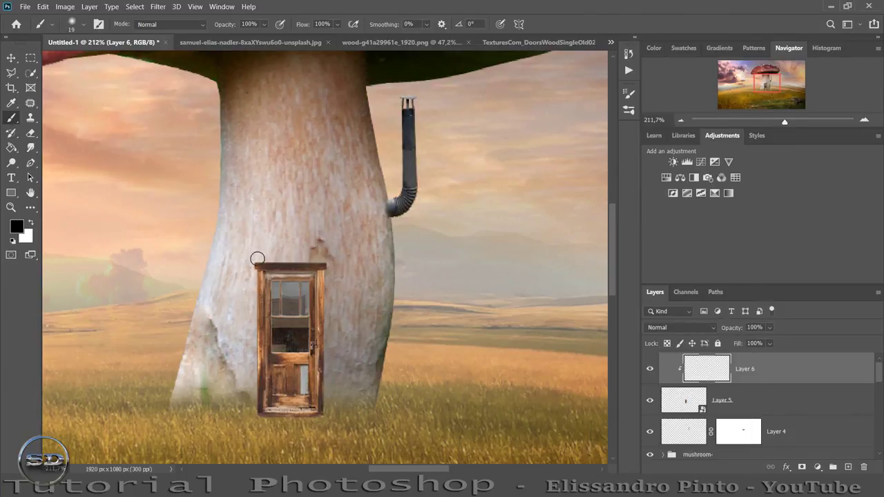
- Paint dark shadows along the door's right and left edges with a 40 px soft brush, then add Layer 7
{"action": "right_click", "coordinate": [248, 256], "text": "alt"}
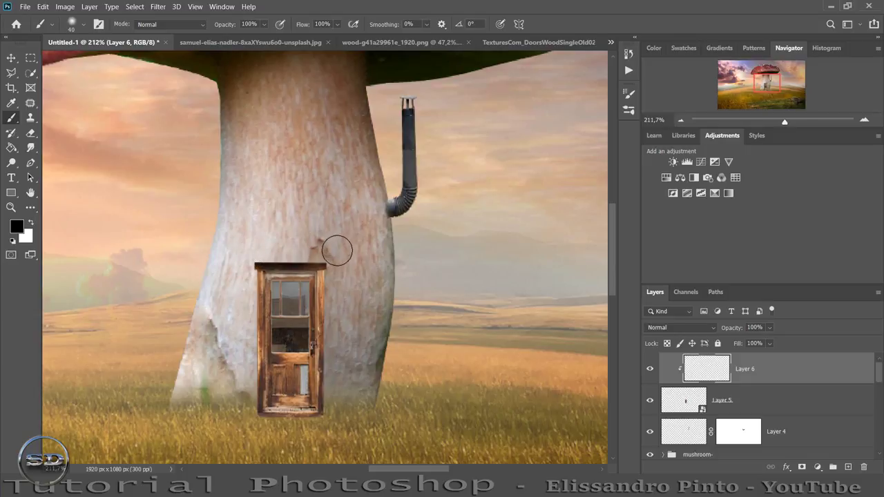
{"action": "left_click_drag", "start_coordinate": [335, 298], "coordinate": [339, 405]}
{"action": "mouse_move", "coordinate": [258, 399]}
{"action": "left_mouse_down"}
{"action": "mouse_move", "coordinate": [260, 276]}
{"action": "mouse_move", "coordinate": [238, 361]}
{"action": "left_mouse_up"}
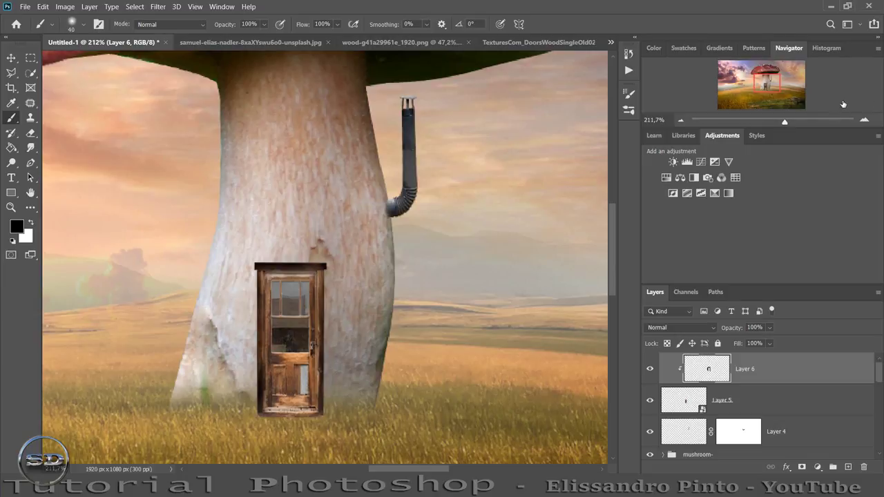
{"action": "left_click_drag", "start_coordinate": [780, 125], "coordinate": [789, 124]}
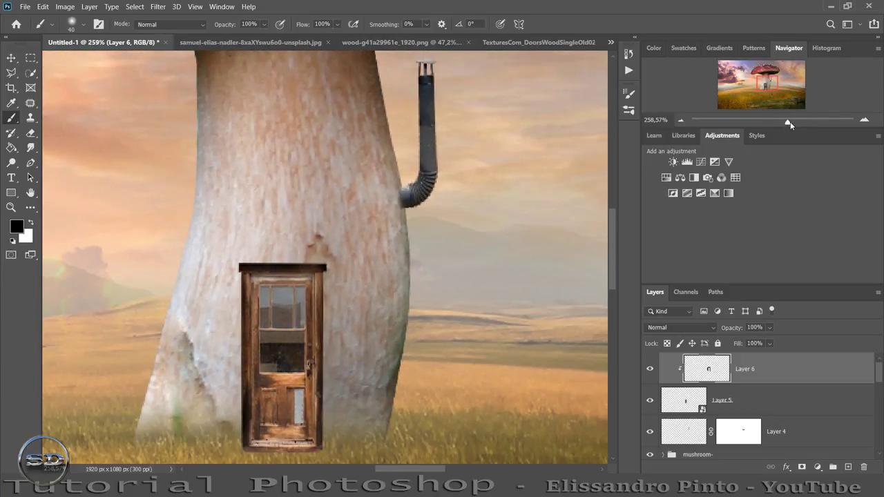
{"action": "left_click", "coordinate": [848, 467]}
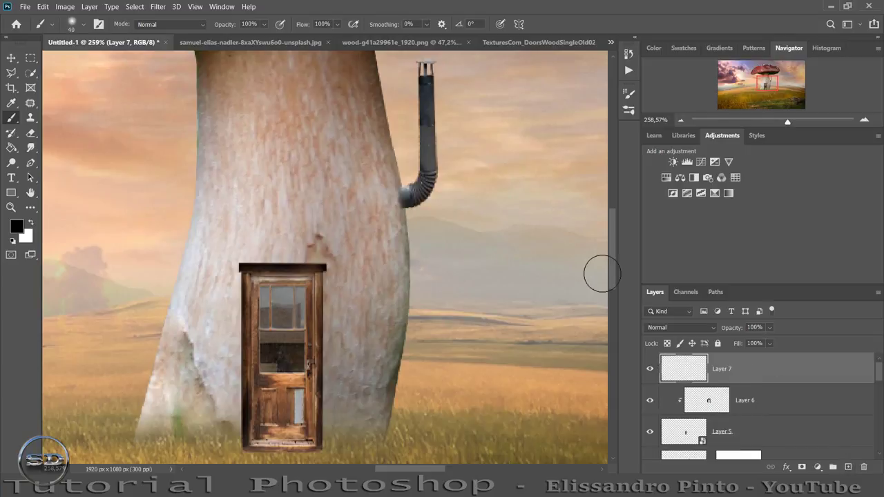
- Sample the brown colour from the mushroom stem as the foreground colour
{"action": "scroll", "coordinate": [598, 273], "scroll_direction": "up", "scroll_amount": 2}
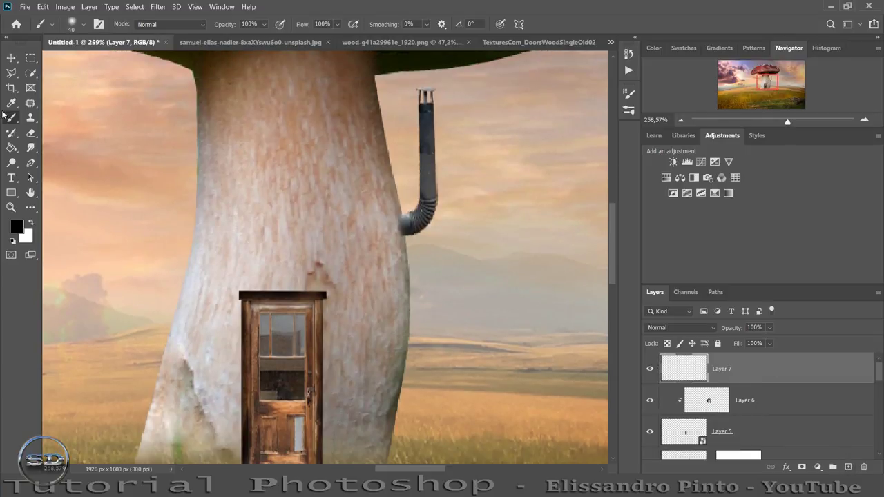
{"action": "left_click", "coordinate": [11, 103]}
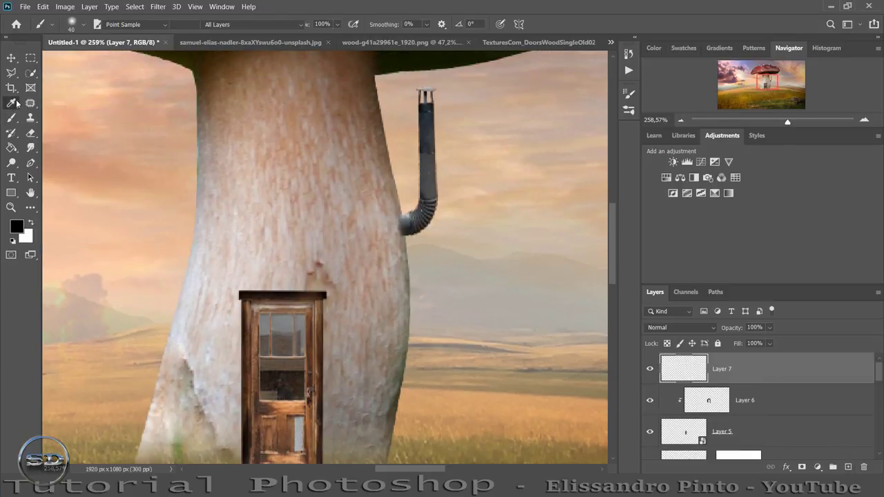
{"action": "left_click", "coordinate": [350, 74]}
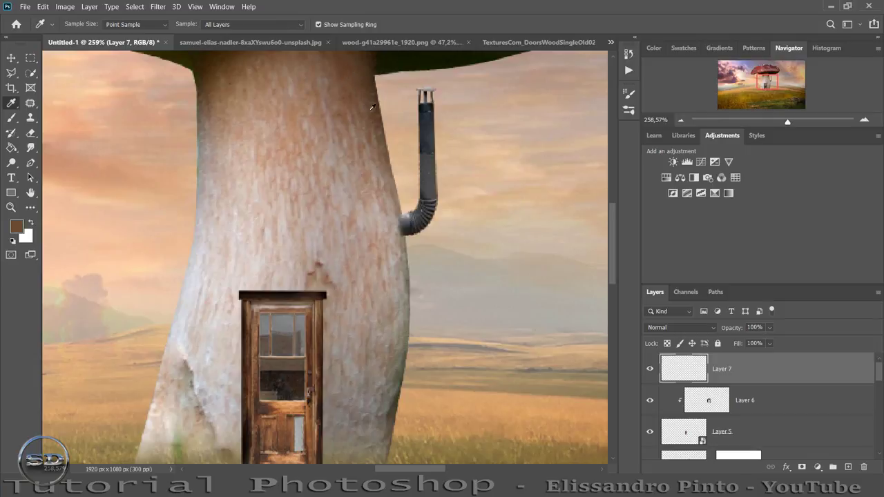
{"action": "scroll", "coordinate": [449, 191], "scroll_direction": "down", "scroll_amount": 3}
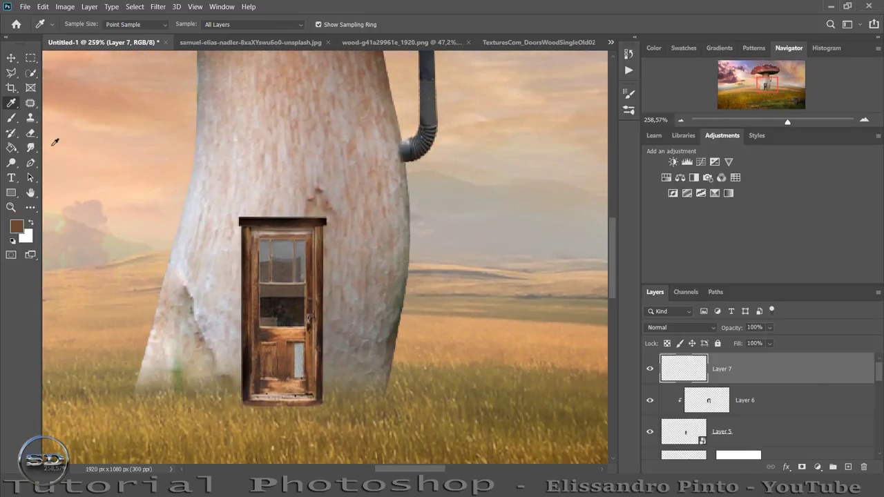
- Set the brush to Hard Round Pressure Size at 8 px and ready the Pen tool in Path mode
{"action": "left_click", "coordinate": [11, 118]}
{"action": "right_click", "coordinate": [270, 140]}
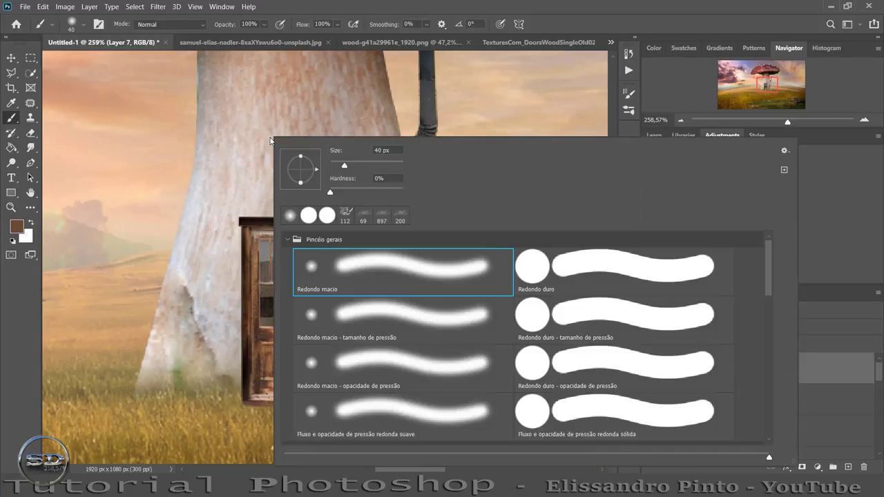
{"action": "left_click", "coordinate": [309, 215]}
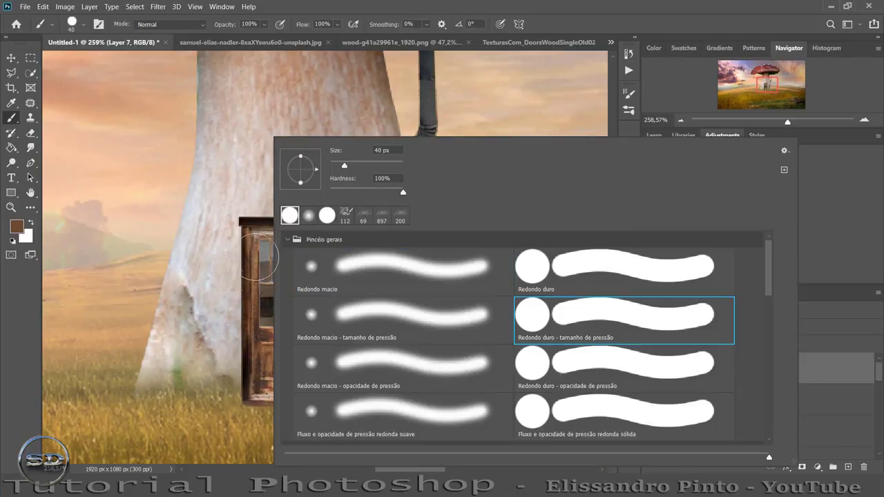
{"action": "right_click", "coordinate": [243, 275], "text": "alt"}
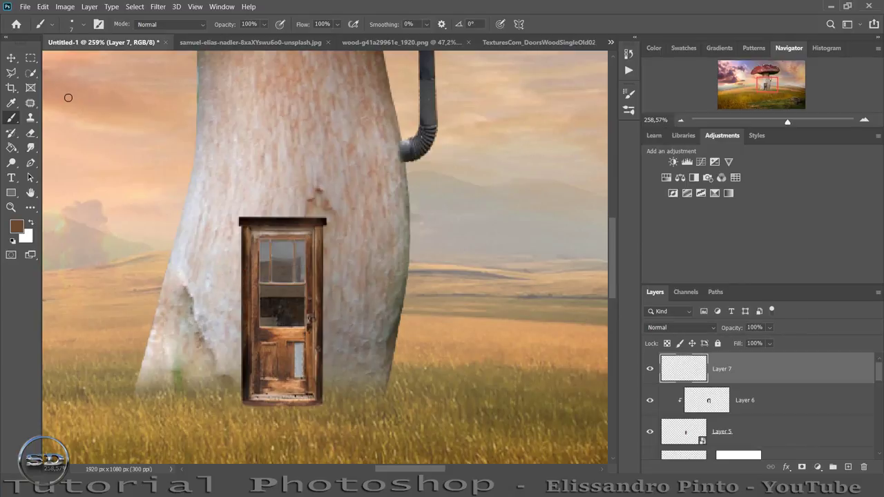
{"action": "left_click", "coordinate": [31, 163]}
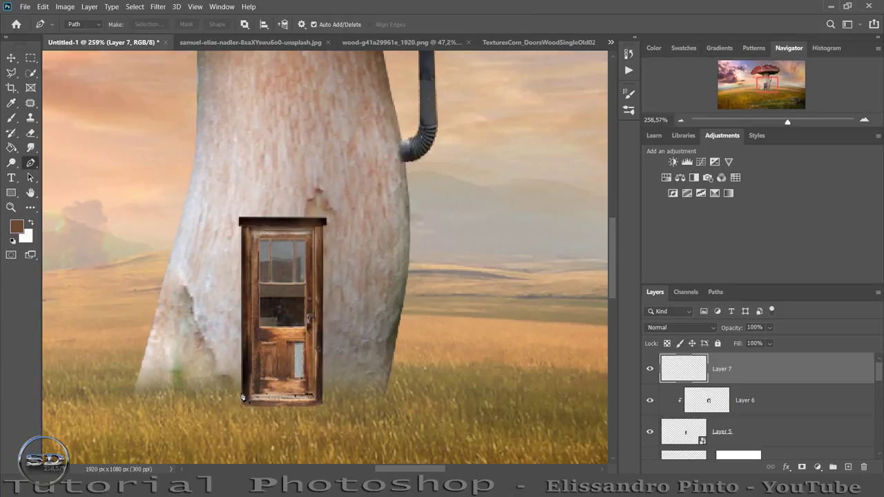
- Trace a path up the door's left edge, across the top and down the right edge
{"action": "left_click", "coordinate": [243, 395]}
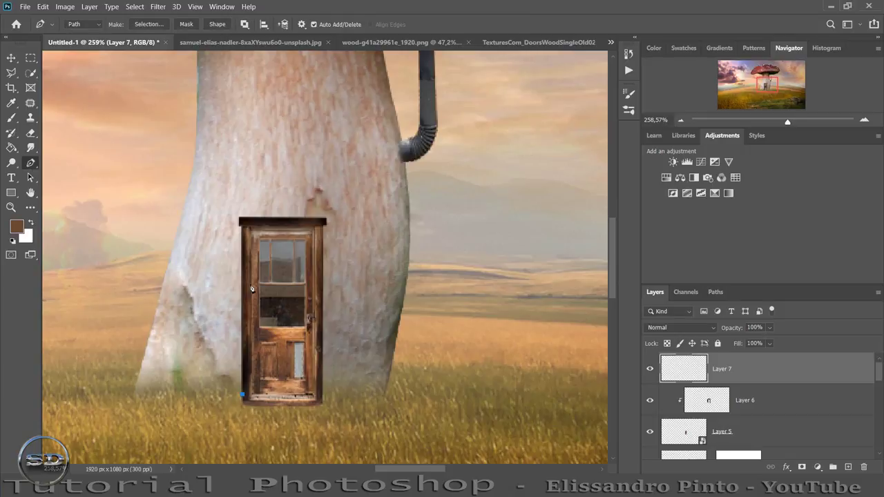
{"action": "left_click", "coordinate": [241, 224]}
{"action": "left_click", "coordinate": [325, 219]}
{"action": "left_click_drag", "start_coordinate": [792, 125], "coordinate": [803, 121]}
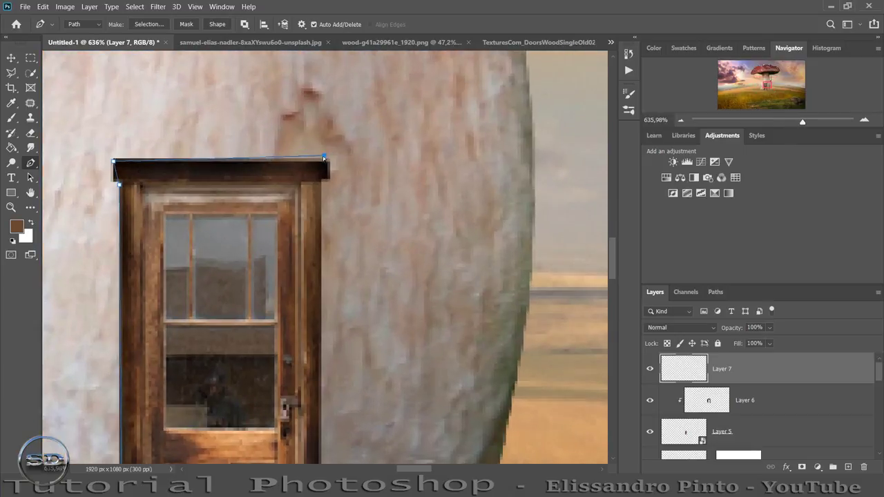
{"action": "left_click_drag", "start_coordinate": [324, 158], "coordinate": [330, 161]}
{"action": "left_click", "coordinate": [327, 181]}
{"action": "scroll", "coordinate": [325, 230], "scroll_direction": "down", "scroll_amount": 2}
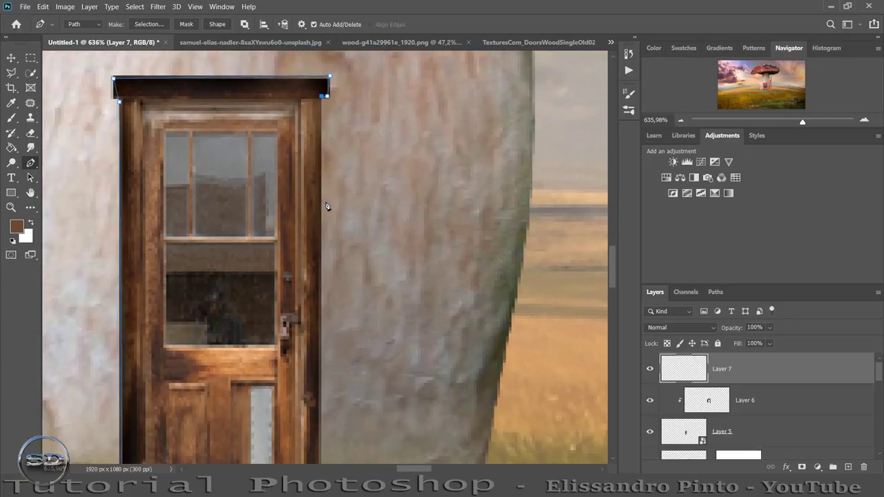
{"action": "scroll", "coordinate": [325, 231], "scroll_direction": "down", "scroll_amount": 2}
{"action": "scroll", "coordinate": [325, 231], "scroll_direction": "down", "scroll_amount": 2}
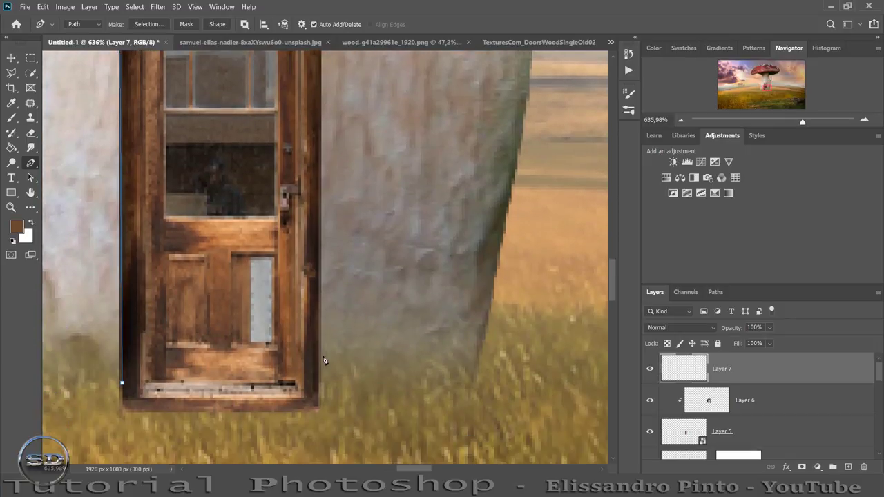
{"action": "left_click", "coordinate": [319, 409]}
{"action": "left_click_drag", "start_coordinate": [802, 122], "coordinate": [797, 121]}
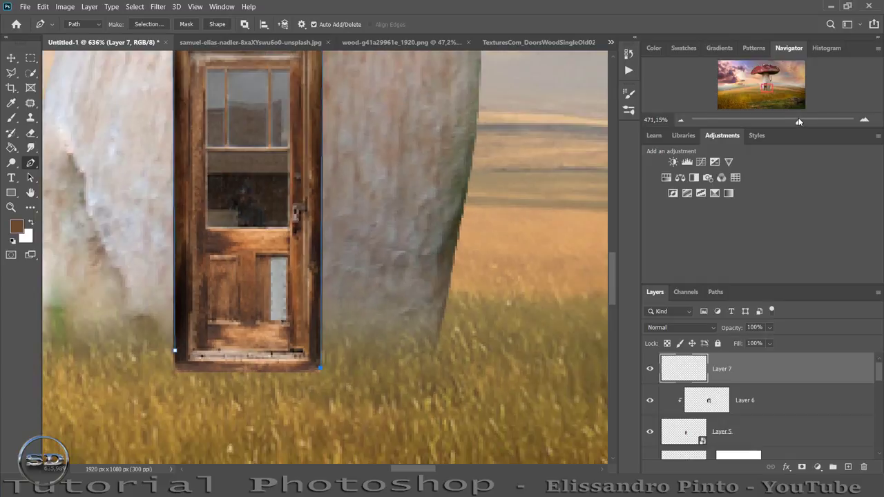
- Stroke the path with the brown brush on Layer 7, then delete the path
{"action": "right_click", "coordinate": [269, 199]}
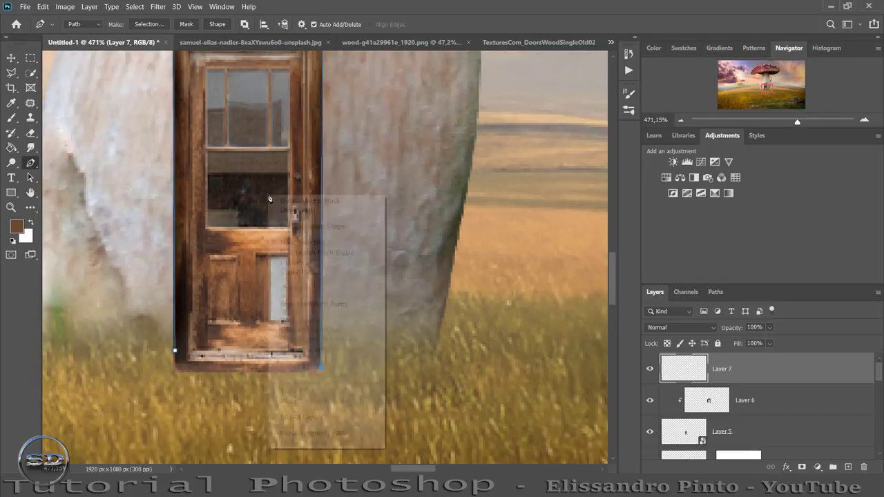
{"action": "left_click", "coordinate": [302, 272]}
{"action": "left_click", "coordinate": [416, 149]}
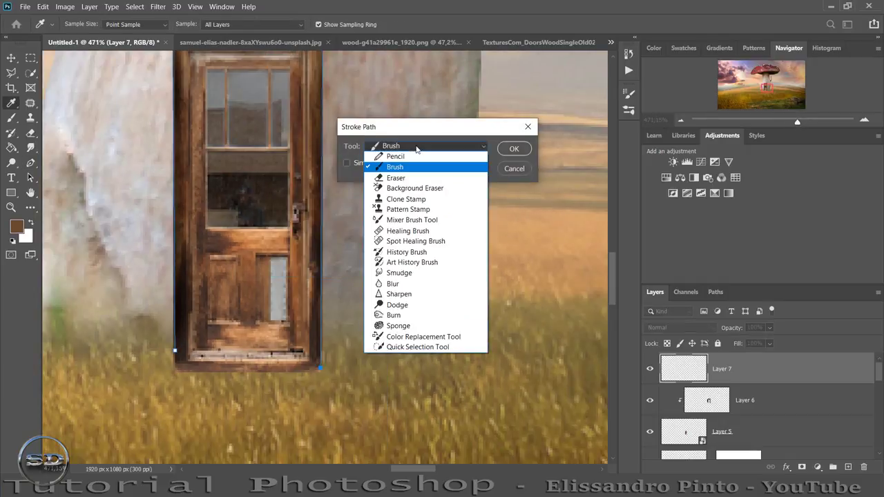
{"action": "key", "text": "Escape"}
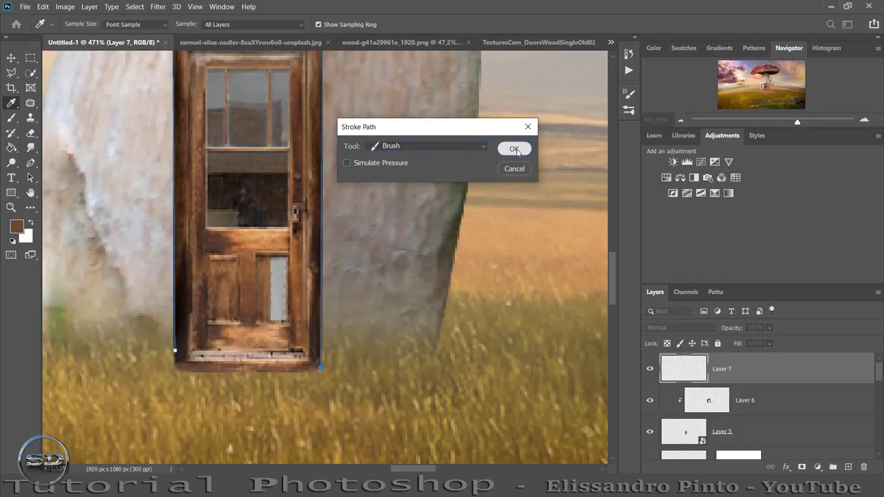
{"action": "left_click", "coordinate": [515, 150]}
{"action": "right_click", "coordinate": [385, 209]}
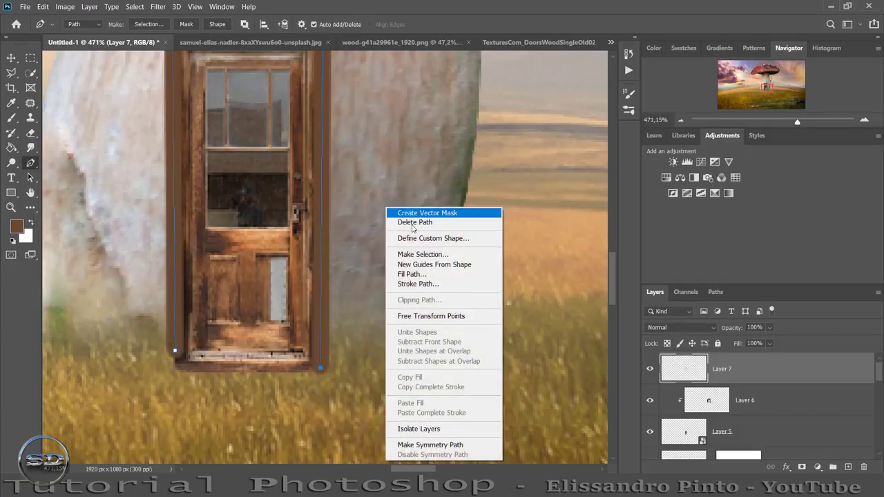
{"action": "left_click", "coordinate": [412, 224]}
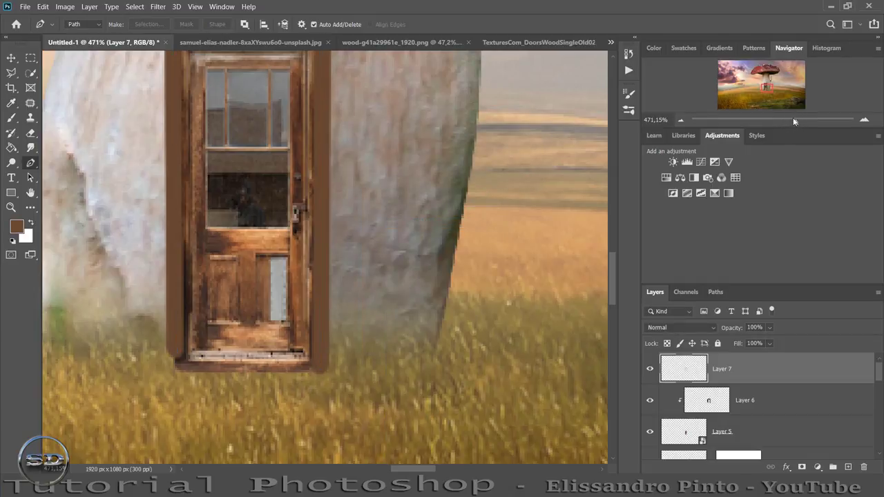
{"action": "left_click_drag", "start_coordinate": [793, 121], "coordinate": [767, 84]}
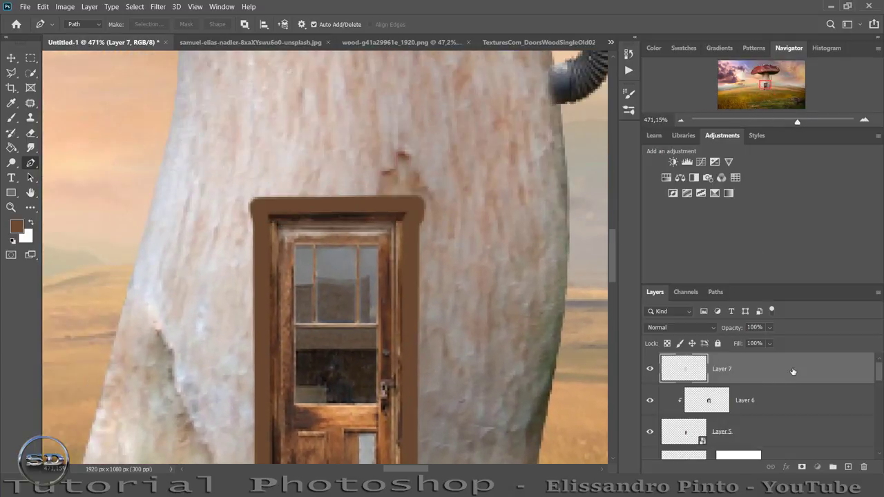
- Give Layer 7 a Bevel & Emboss: Inner Bevel, Chisel Soft, 292% depth, 1 px size
{"action": "double_click", "coordinate": [793, 371]}
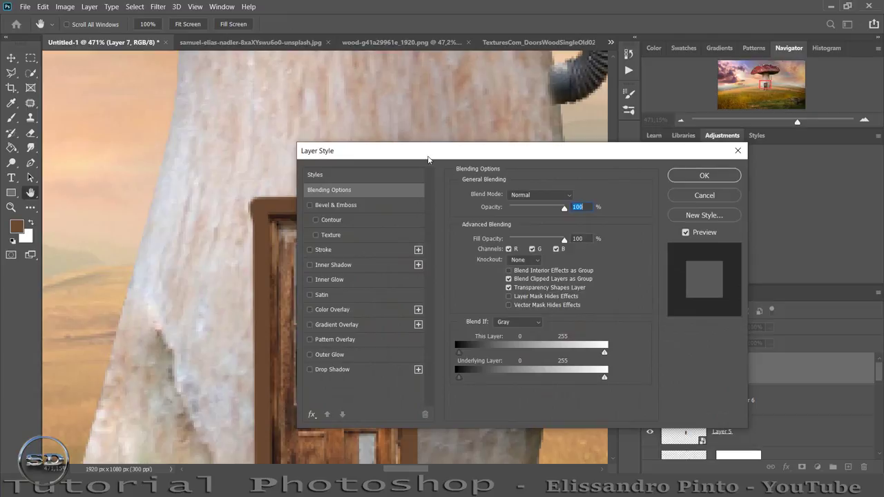
{"action": "left_click_drag", "start_coordinate": [541, 161], "coordinate": [613, 185]}
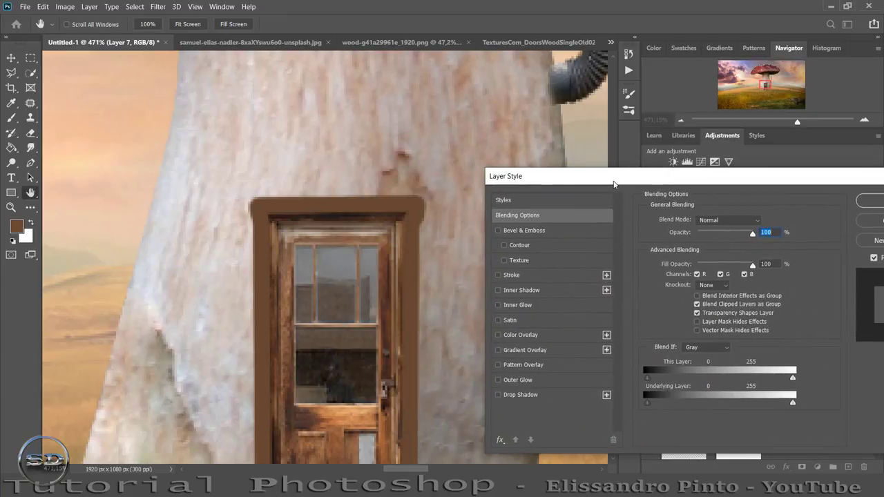
{"action": "left_click", "coordinate": [498, 231]}
{"action": "left_click", "coordinate": [514, 231]}
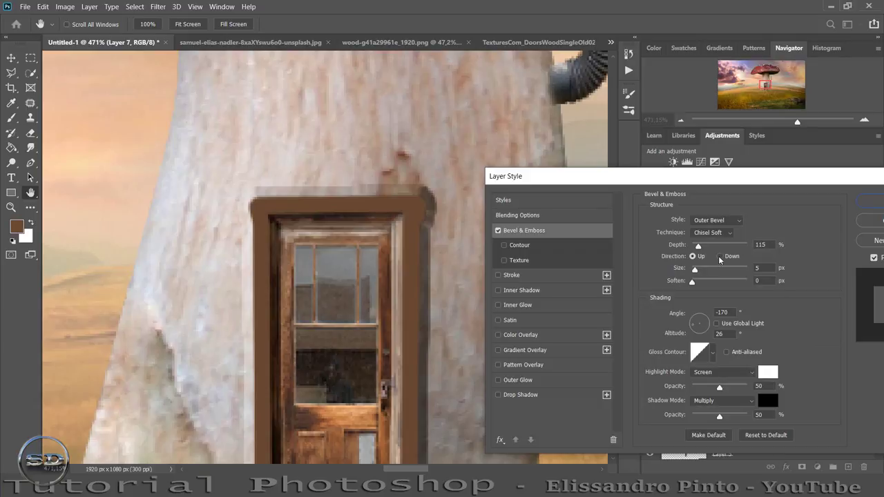
{"action": "mouse_move", "coordinate": [698, 247]}
{"action": "left_mouse_down"}
{"action": "mouse_move", "coordinate": [707, 247]}
{"action": "mouse_move", "coordinate": [693, 271]}
{"action": "left_mouse_up"}
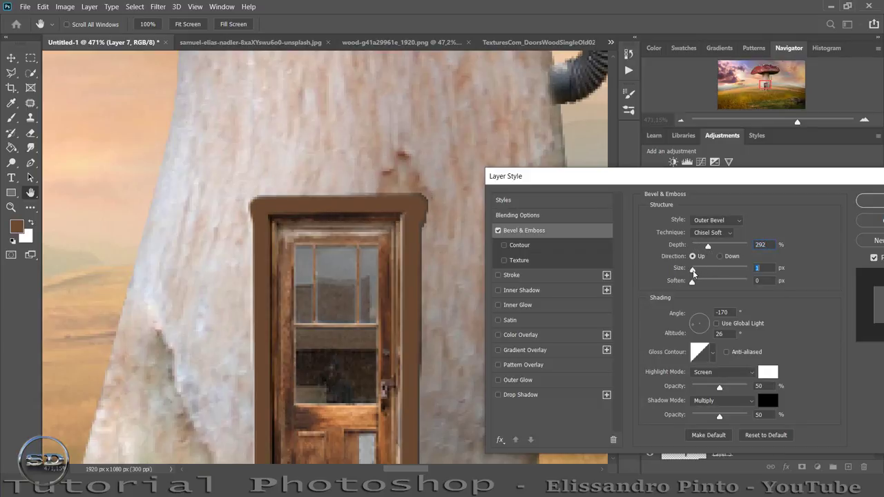
{"action": "left_click", "coordinate": [691, 281]}
{"action": "left_click", "coordinate": [702, 224]}
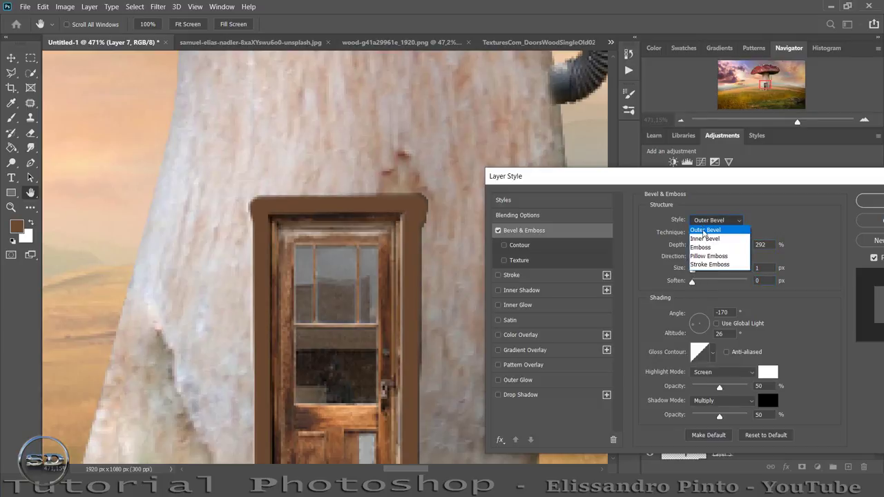
{"action": "left_click", "coordinate": [701, 234]}
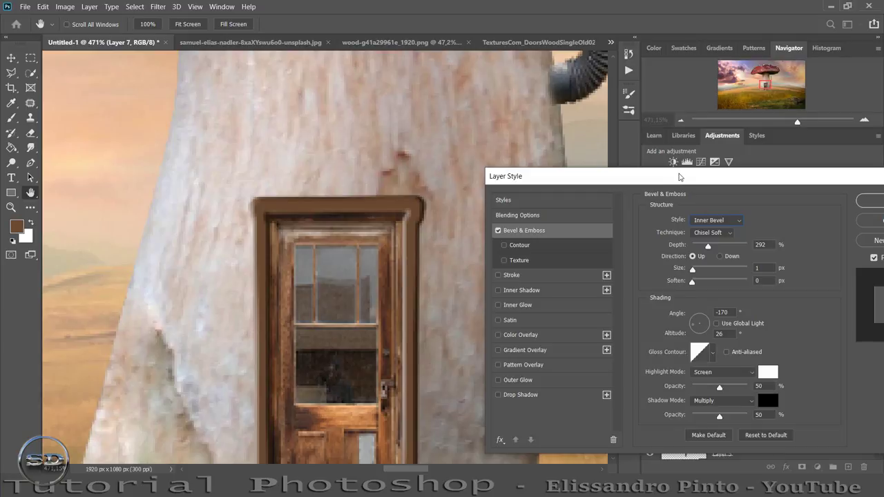
{"action": "left_click_drag", "start_coordinate": [681, 178], "coordinate": [653, 115]}
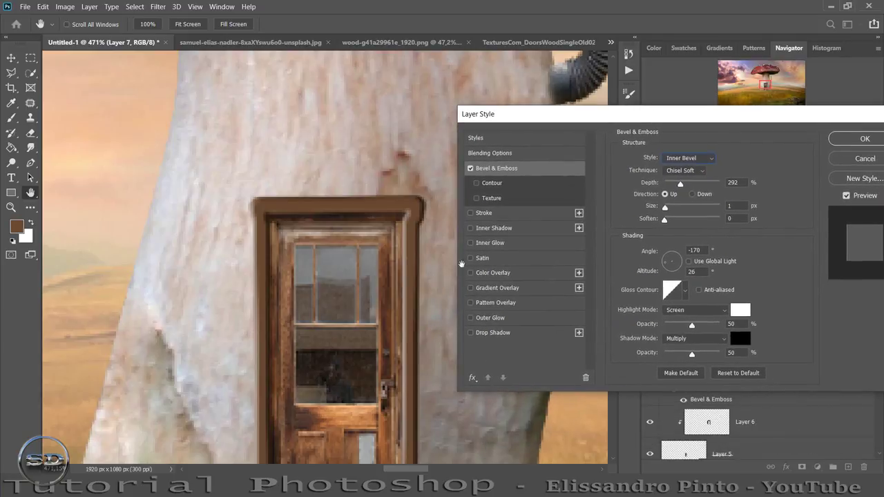
- Lower Layer 7's fill to 77%, toggling its visibility to compare the frame
{"action": "left_click", "coordinate": [839, 140]}
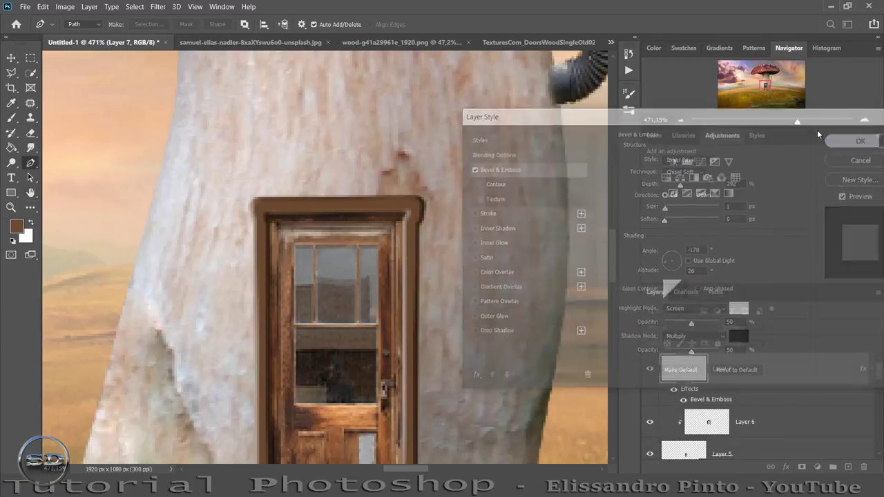
{"action": "left_click_drag", "start_coordinate": [797, 126], "coordinate": [793, 126]}
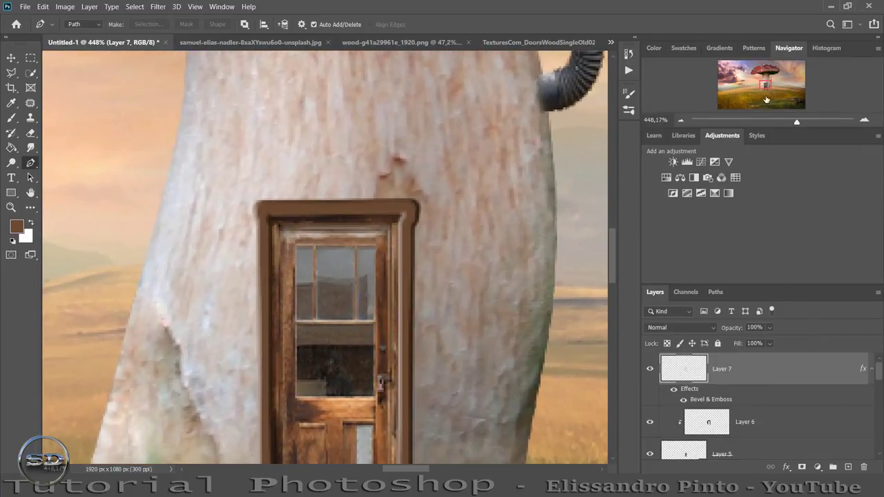
{"action": "left_click_drag", "start_coordinate": [764, 89], "coordinate": [764, 90]}
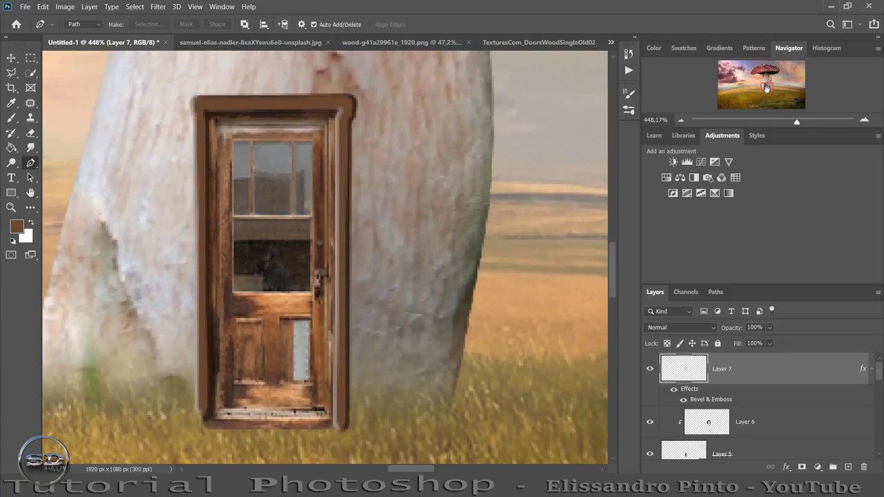
{"action": "left_click", "coordinate": [648, 370]}
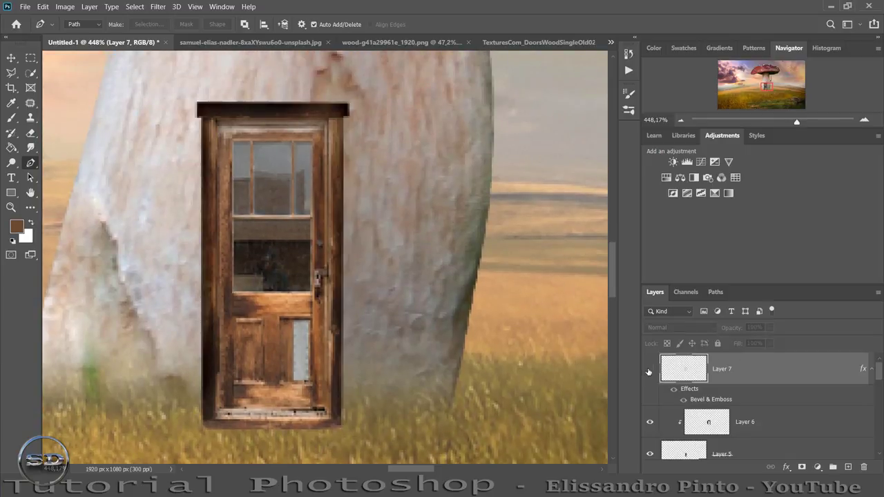
{"action": "left_click", "coordinate": [649, 369]}
{"action": "left_click_drag", "start_coordinate": [740, 347], "coordinate": [725, 343]}
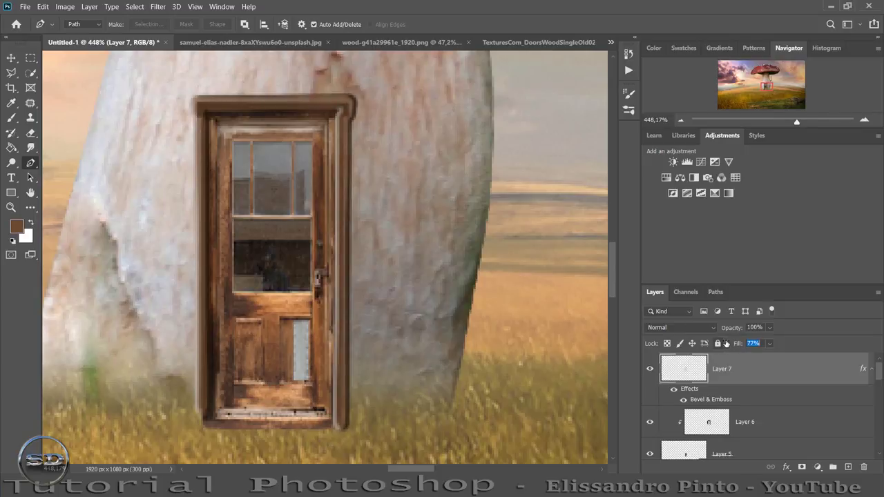
{"action": "key", "text": "Return"}
{"action": "left_click", "coordinate": [650, 370]}
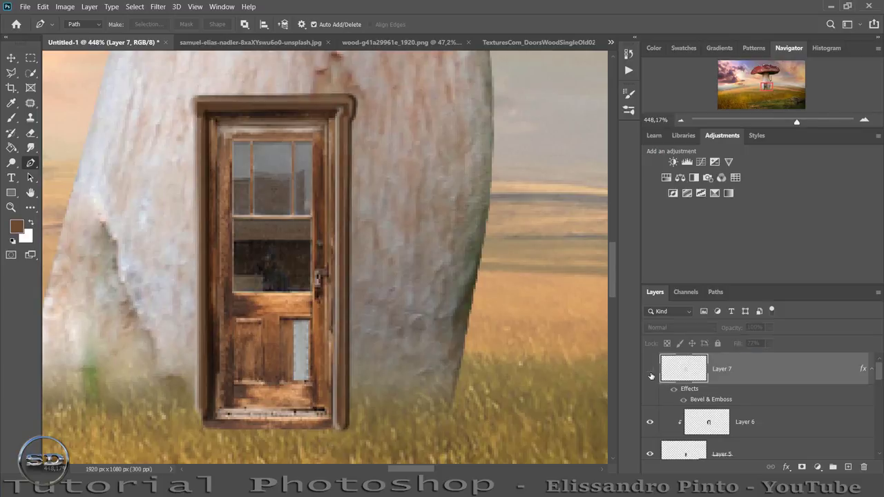
{"action": "left_click", "coordinate": [649, 370]}
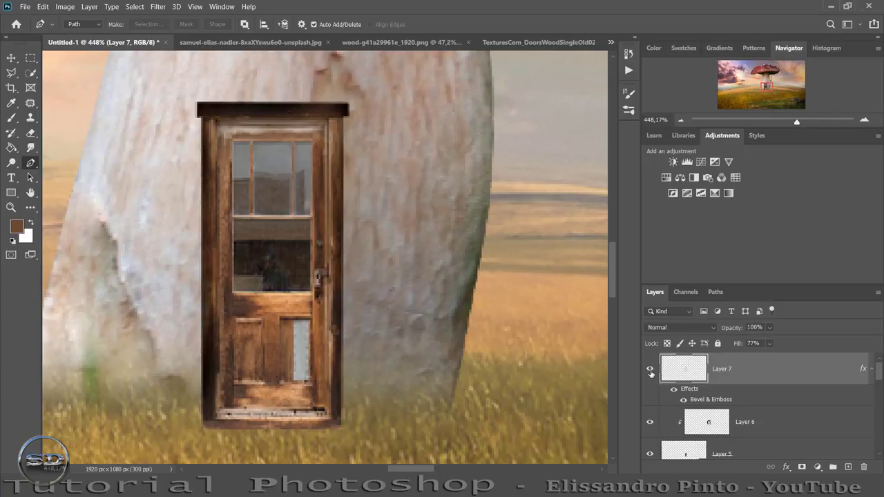
- Change the frame bevel to Pillow Emboss lit at a 3° angle and 42° altitude
{"action": "double_click", "coordinate": [760, 375]}
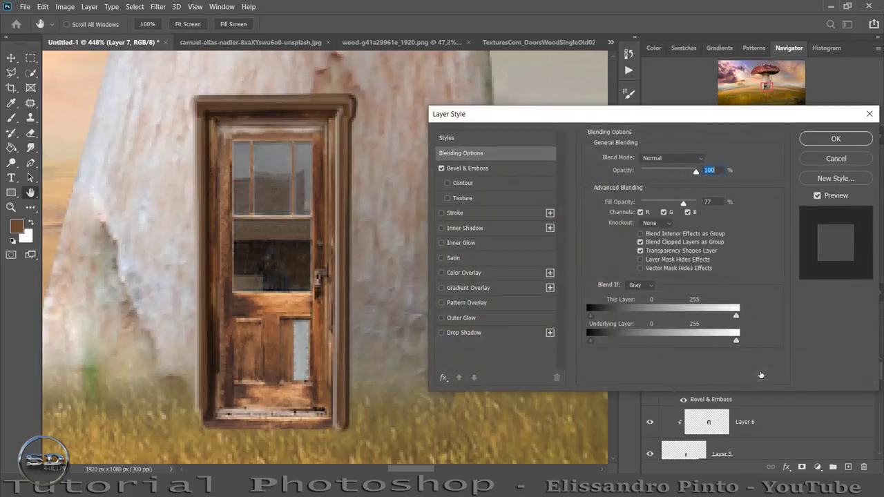
{"action": "left_click", "coordinate": [483, 169]}
{"action": "left_click", "coordinate": [660, 158]}
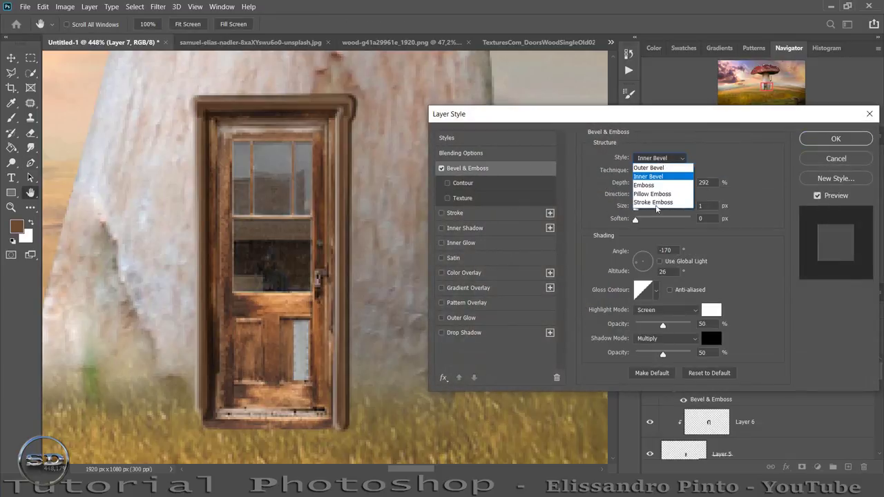
{"action": "left_click", "coordinate": [644, 185]}
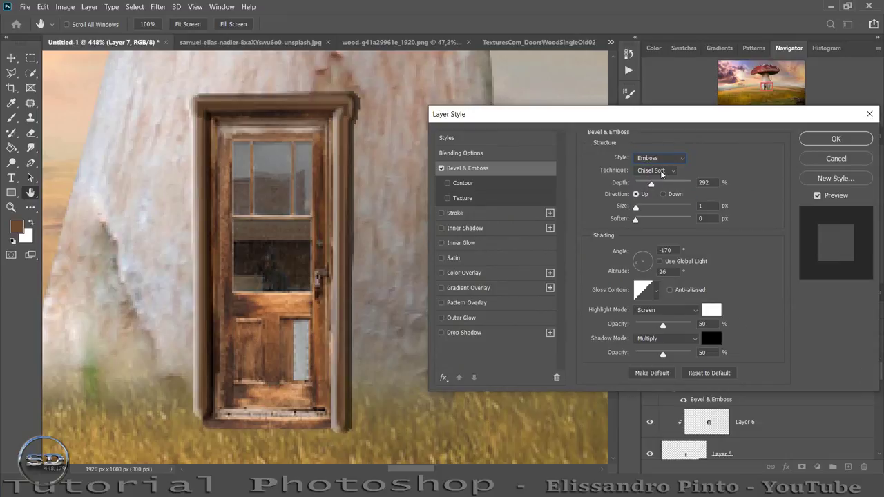
{"action": "scroll", "coordinate": [651, 159], "scroll_direction": "down", "scroll_amount": 1}
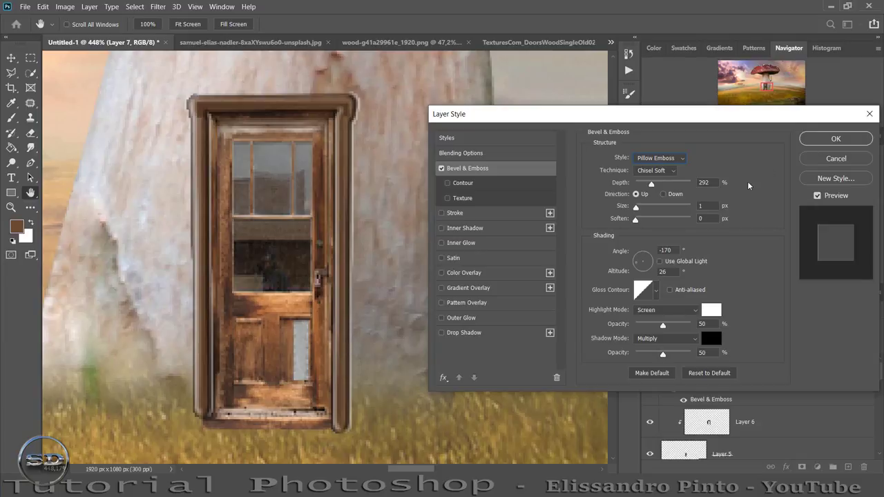
{"action": "left_click", "coordinate": [637, 265]}
{"action": "left_click_drag", "start_coordinate": [637, 266], "coordinate": [646, 264]}
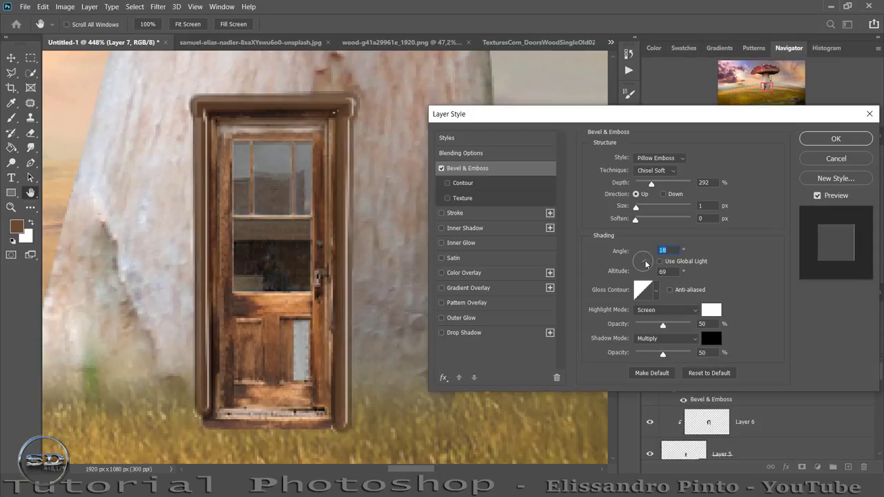
{"action": "left_click_drag", "start_coordinate": [646, 264], "coordinate": [648, 265]}
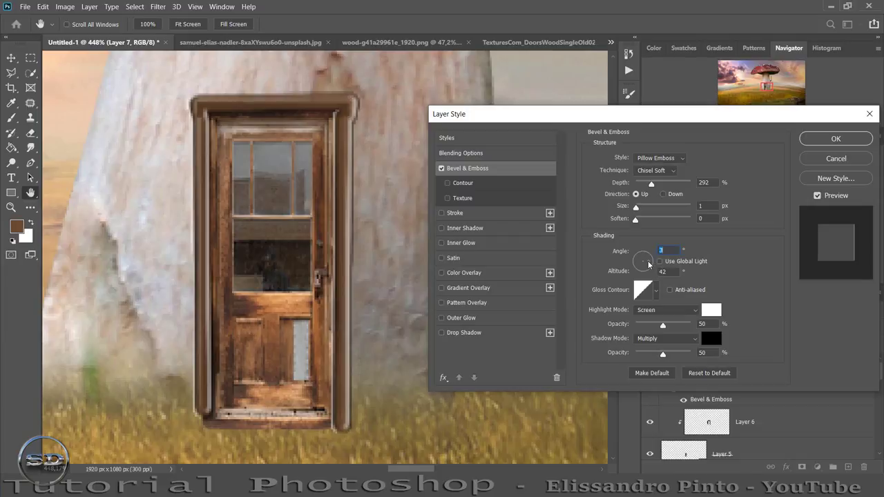
{"action": "left_click", "coordinate": [819, 139]}
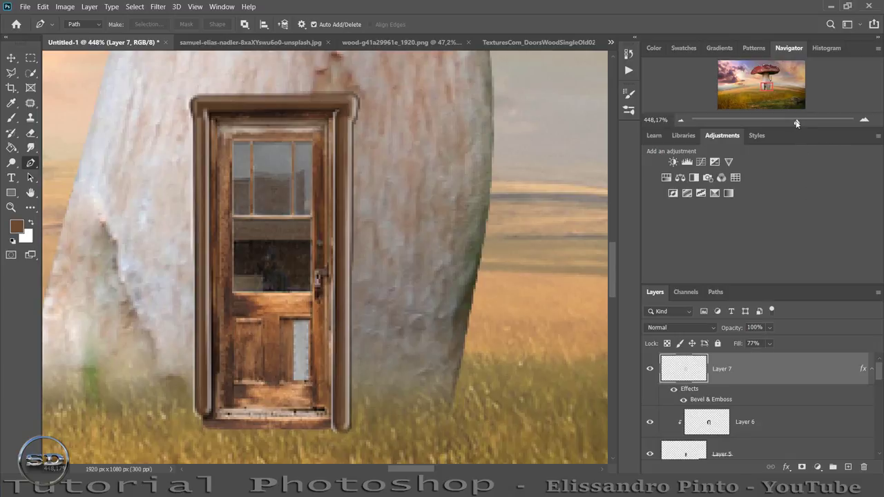
- Zoom out to the whole mushroom house and open the TexturesCom_WindowsHouseOld window texture
{"action": "mouse_move", "coordinate": [797, 123]}
{"action": "left_mouse_down"}
{"action": "mouse_move", "coordinate": [767, 123]}
{"action": "mouse_move", "coordinate": [785, 123]}
{"action": "left_mouse_up"}
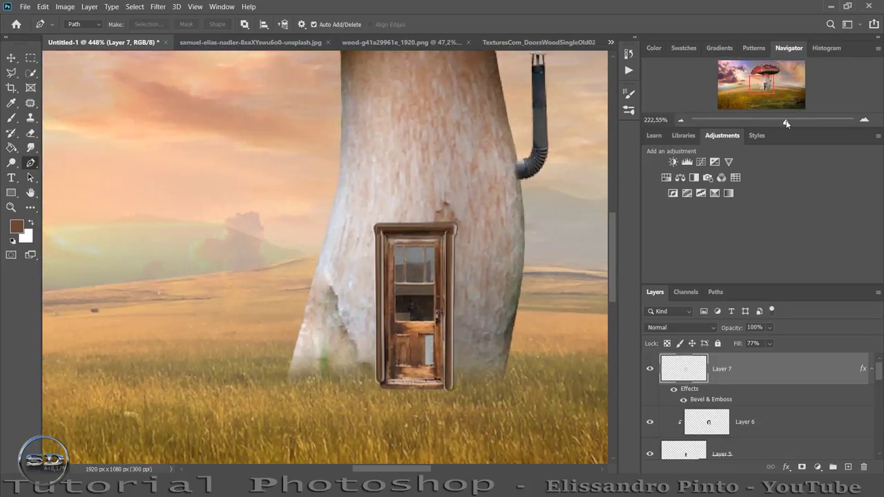
{"action": "left_click_drag", "start_coordinate": [417, 461], "coordinate": [311, 42]}
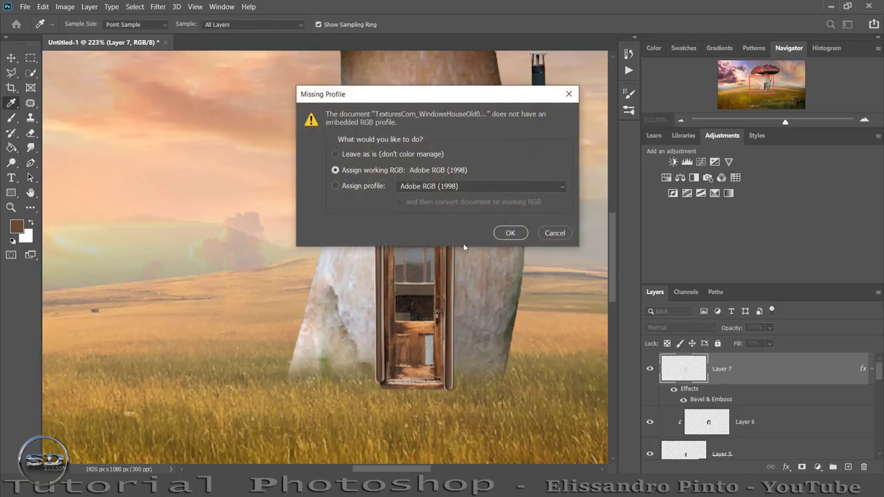
- Cut the wooden window from the texture photo with the Polygonal Lasso into the composite as Layer 8
{"action": "left_click", "coordinate": [510, 233]}
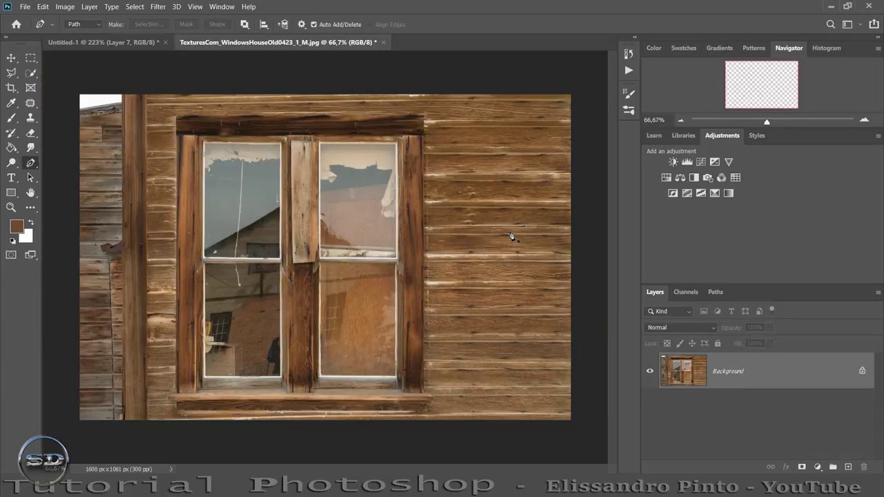
{"action": "left_click", "coordinate": [30, 57]}
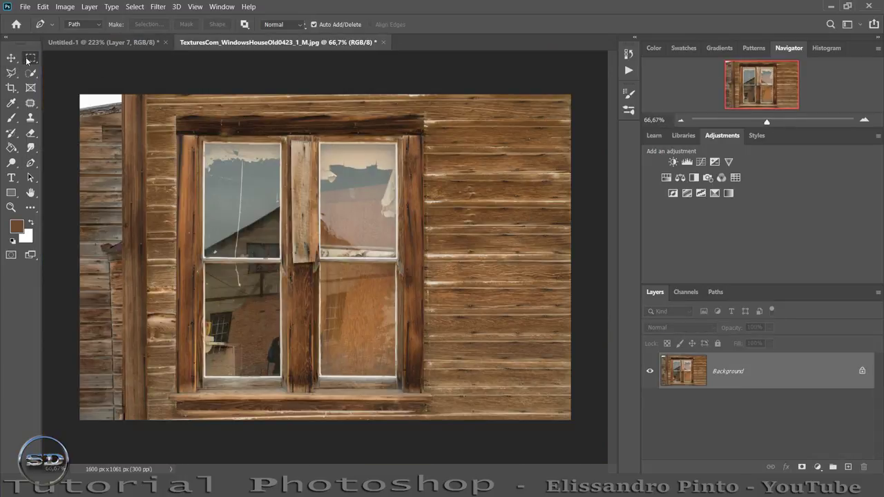
{"action": "left_click", "coordinate": [14, 72]}
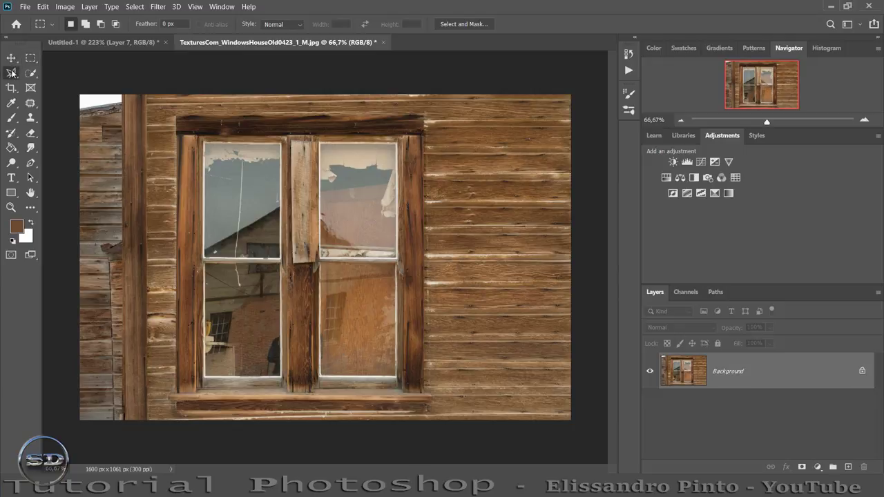
{"action": "left_click", "coordinate": [179, 121]}
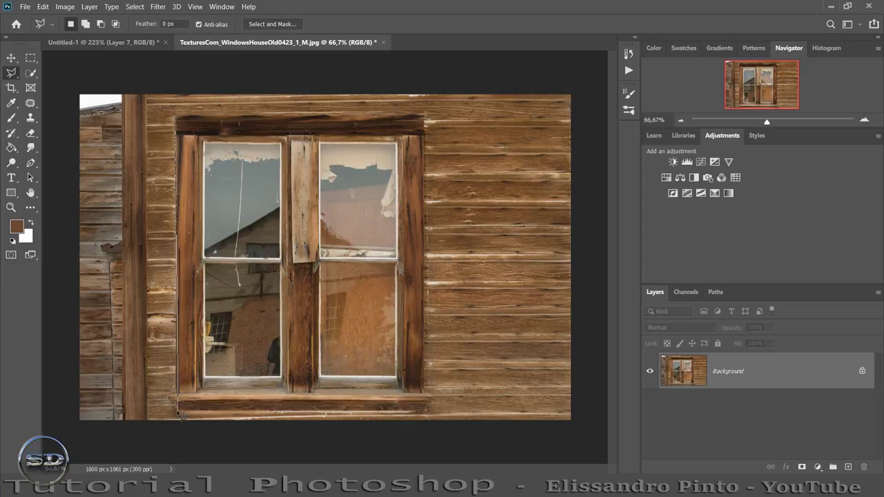
{"action": "left_click", "coordinate": [179, 413]}
{"action": "left_click", "coordinate": [427, 412]}
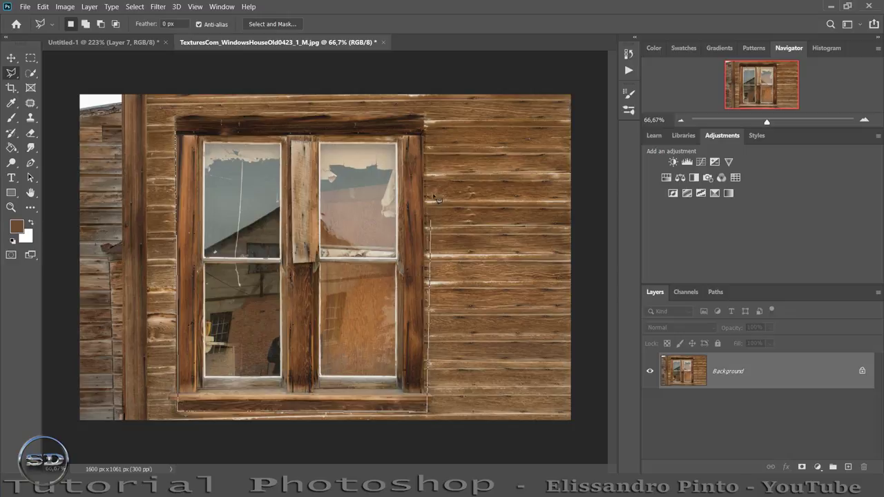
{"action": "left_click", "coordinate": [425, 114]}
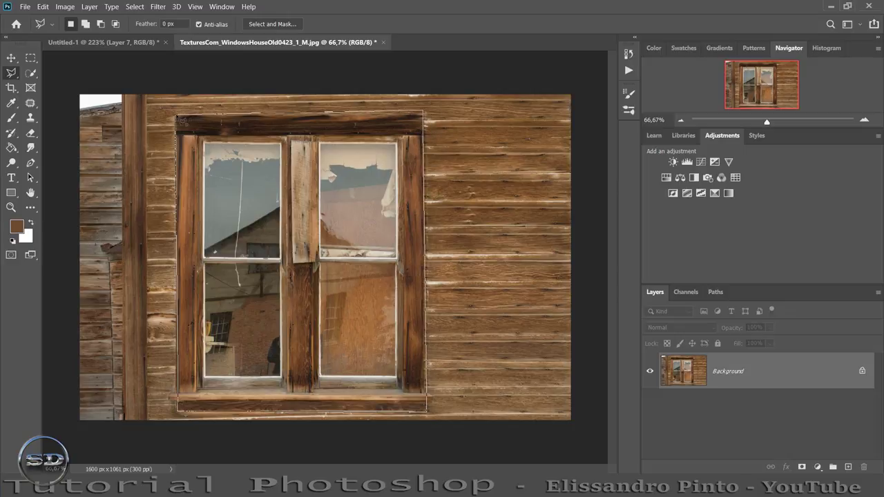
{"action": "left_click", "coordinate": [181, 119]}
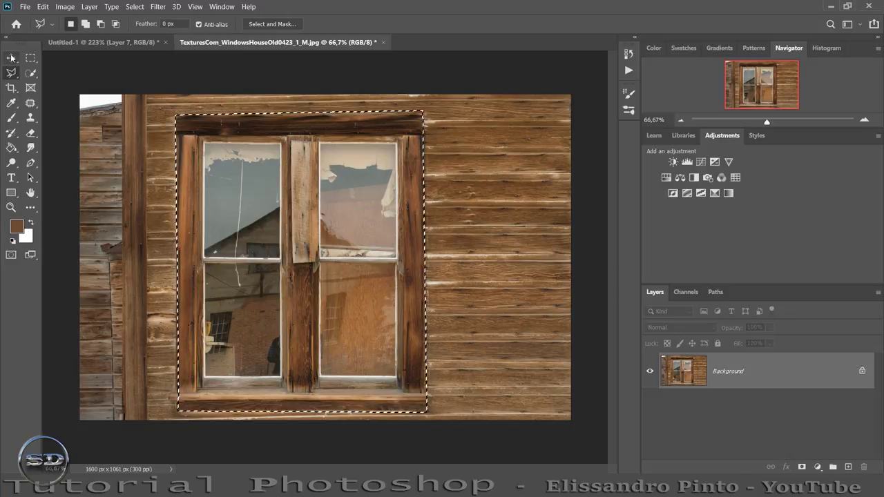
{"action": "key", "text": "v"}
{"action": "mouse_move", "coordinate": [308, 173]}
{"action": "left_mouse_down"}
{"action": "mouse_move", "coordinate": [406, 168]}
{"action": "mouse_move", "coordinate": [406, 139]}
{"action": "left_mouse_up"}
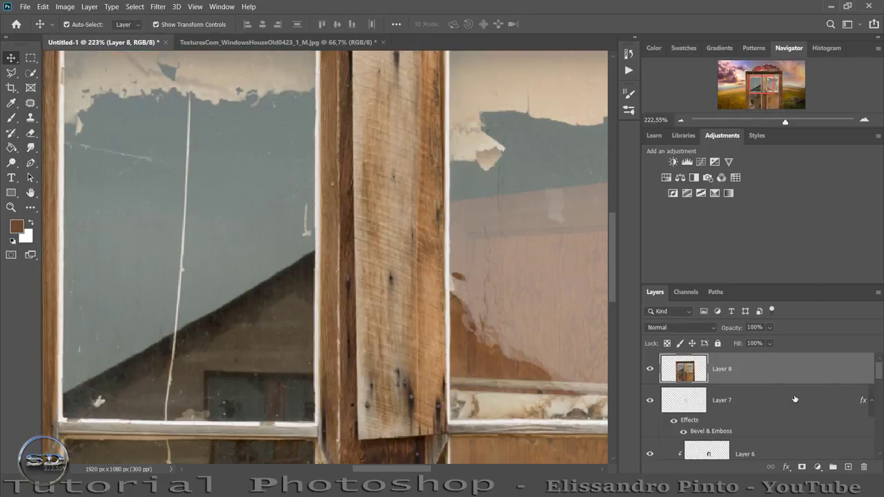
- Convert the window's Layer 8 into a smart object
{"action": "right_click", "coordinate": [777, 373]}
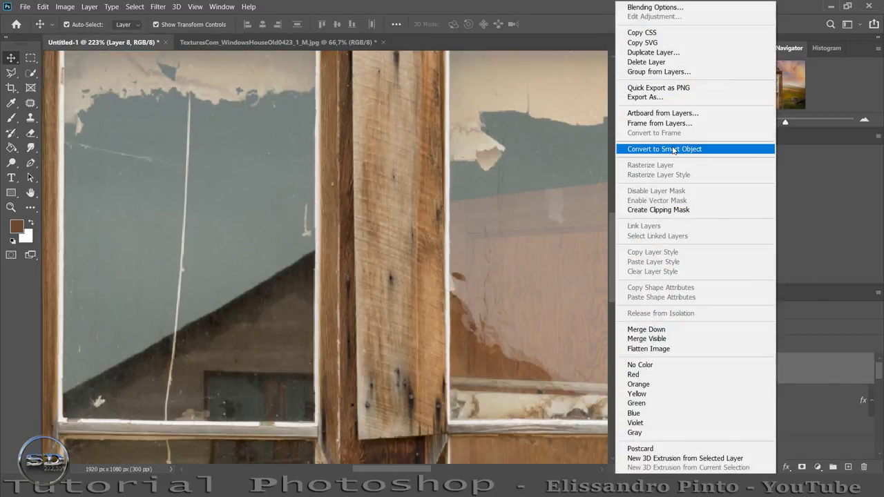
{"action": "left_click", "coordinate": [766, 147]}
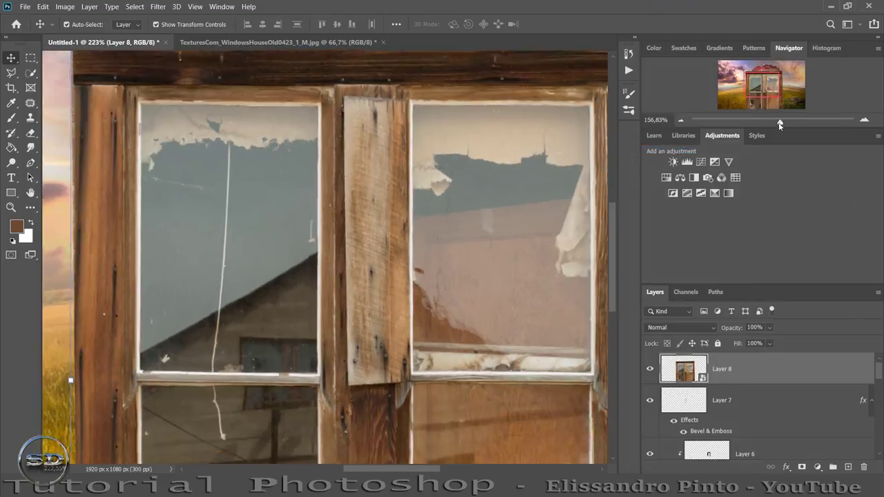
{"action": "left_click_drag", "start_coordinate": [793, 123], "coordinate": [765, 123]}
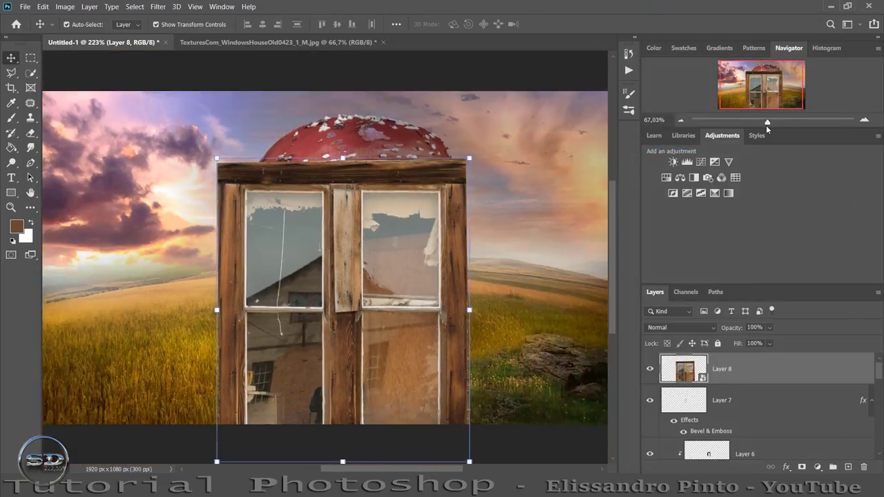
- Scale the window down to about 6.6% and commit it on the stem above the door
{"action": "left_click_drag", "start_coordinate": [450, 433], "coordinate": [290, 242]}
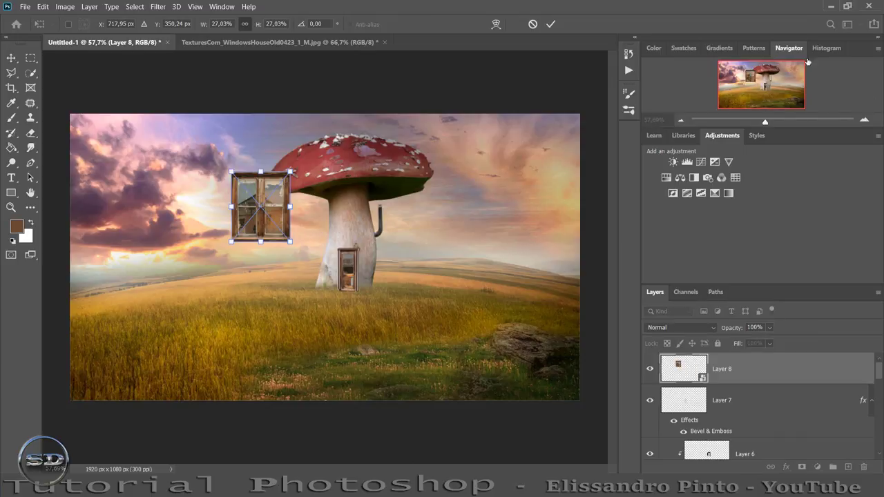
{"action": "left_click_drag", "start_coordinate": [768, 125], "coordinate": [783, 122]}
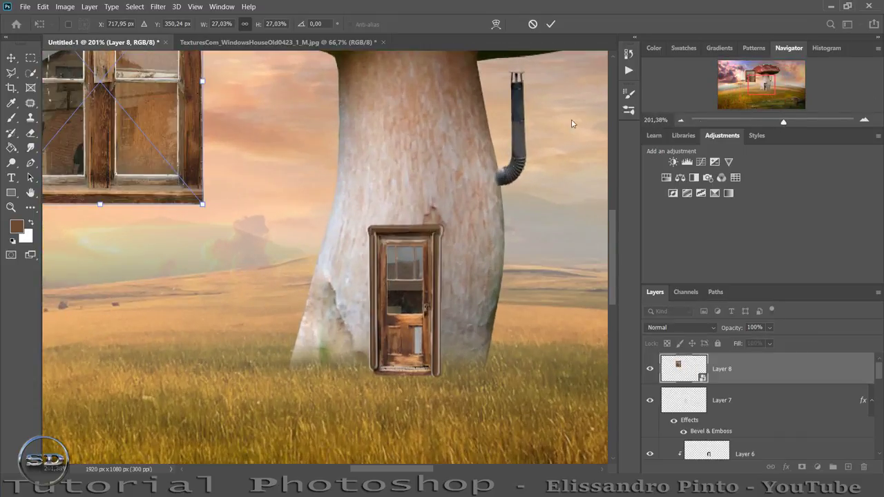
{"action": "left_click_drag", "start_coordinate": [166, 124], "coordinate": [482, 200]}
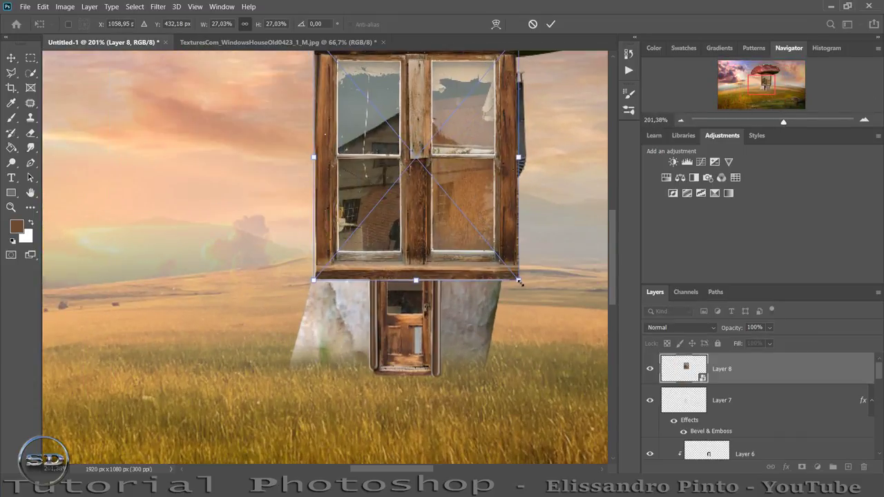
{"action": "left_click_drag", "start_coordinate": [519, 281], "coordinate": [404, 137]}
{"action": "left_click_drag", "start_coordinate": [760, 85], "coordinate": [766, 73]}
{"action": "left_click_drag", "start_coordinate": [243, 284], "coordinate": [296, 309]}
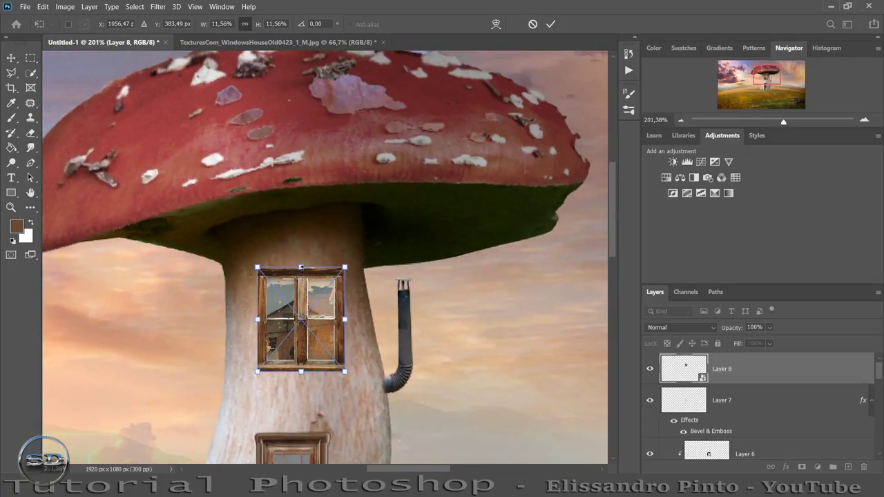
{"action": "left_click_drag", "start_coordinate": [301, 267], "coordinate": [301, 302]}
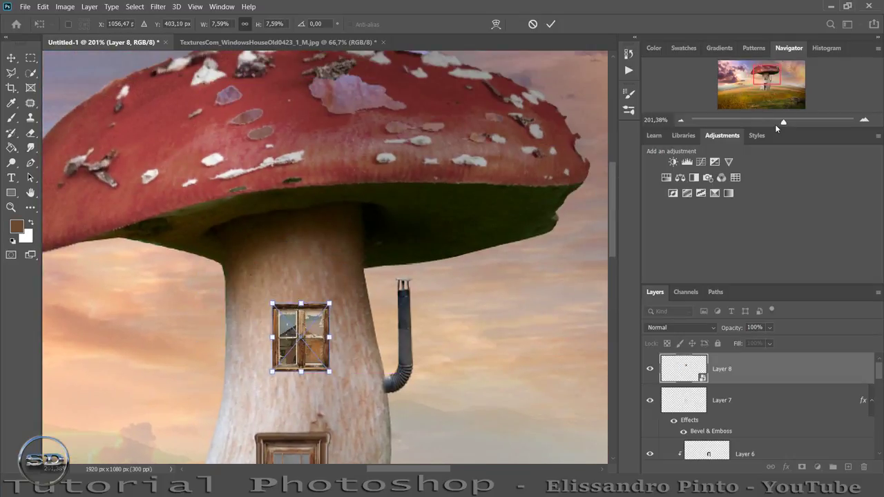
{"action": "left_click_drag", "start_coordinate": [766, 73], "coordinate": [765, 80]}
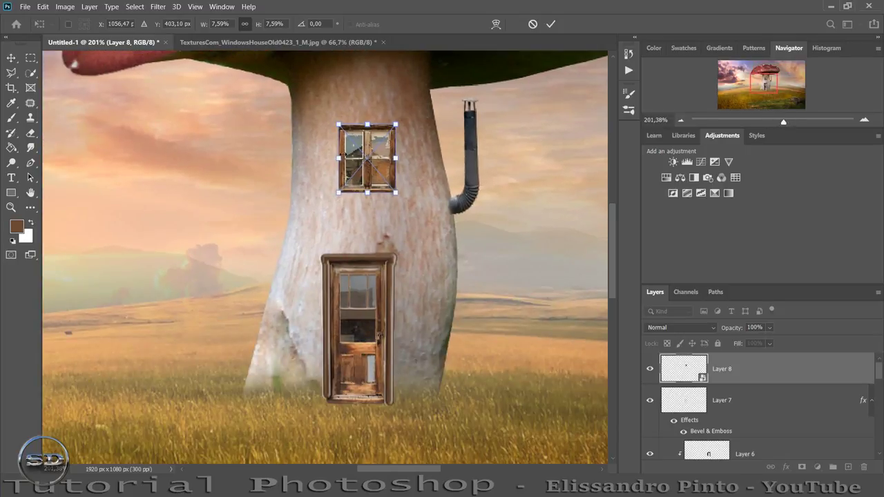
{"action": "mouse_move", "coordinate": [339, 158]}
{"action": "left_mouse_down"}
{"action": "mouse_move", "coordinate": [325, 158]}
{"action": "mouse_move", "coordinate": [363, 140]}
{"action": "mouse_move", "coordinate": [365, 168]}
{"action": "left_mouse_up"}
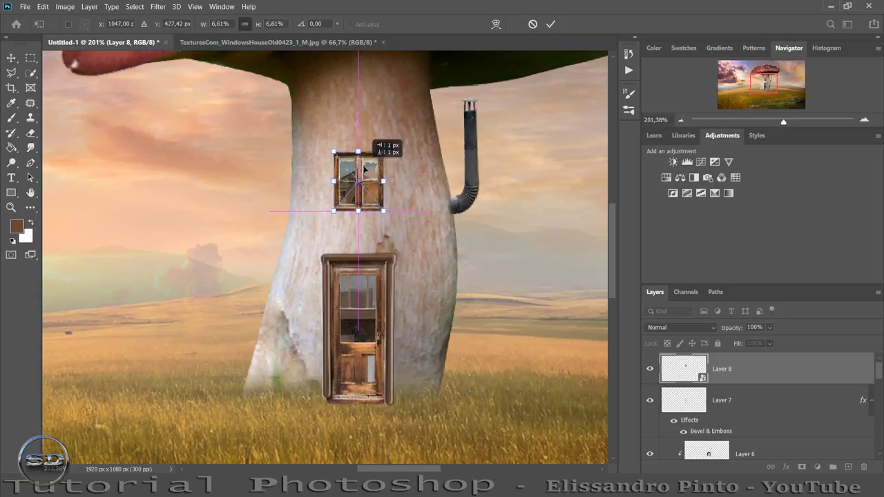
{"action": "left_click", "coordinate": [551, 23]}
- Add empty Layer 9 above the window and set the foreground colour to grey 898886
{"action": "left_click", "coordinate": [11, 117]}
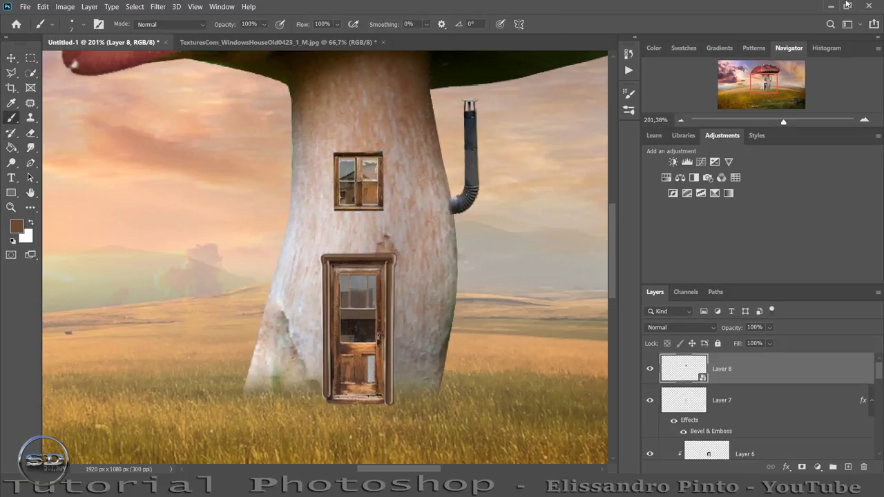
{"action": "mouse_move", "coordinate": [785, 122]}
{"action": "left_mouse_down"}
{"action": "mouse_move", "coordinate": [794, 125]}
{"action": "mouse_move", "coordinate": [767, 127]}
{"action": "left_mouse_up"}
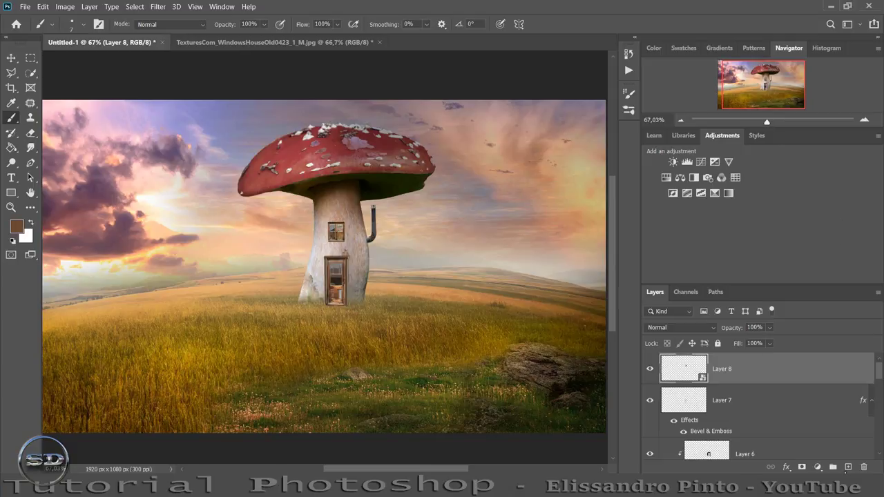
{"action": "left_click", "coordinate": [848, 467]}
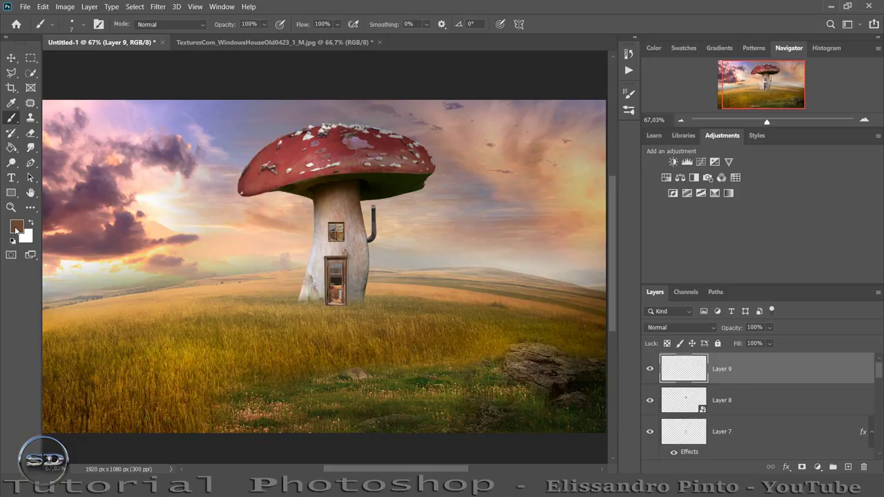
{"action": "left_click", "coordinate": [15, 230]}
{"action": "type", "text": "898886"}
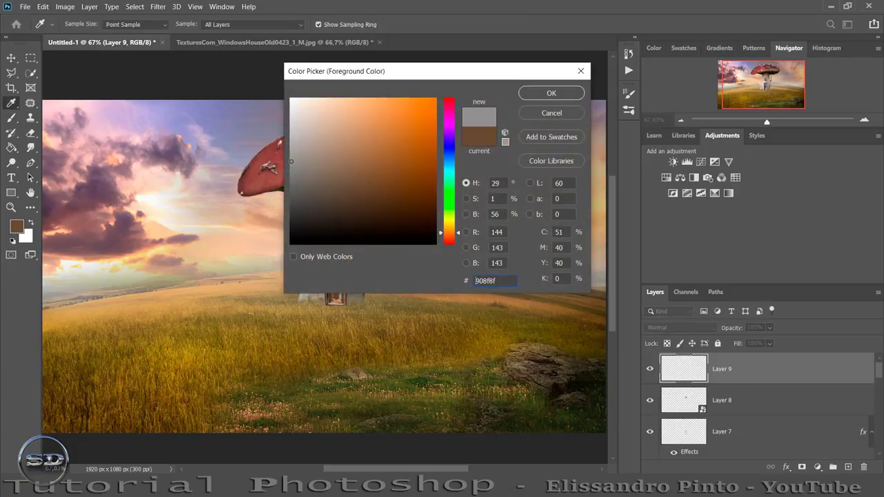
{"action": "left_click", "coordinate": [542, 95]}
- Choose the smog set's smoke 22 brush, rotated to 80 degrees and reduced in size
{"action": "key", "text": "b"}
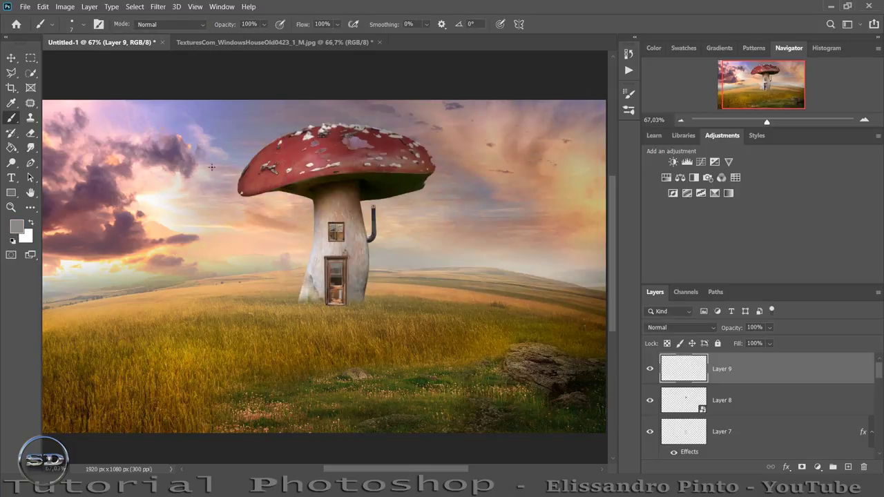
{"action": "right_click", "coordinate": [212, 167]}
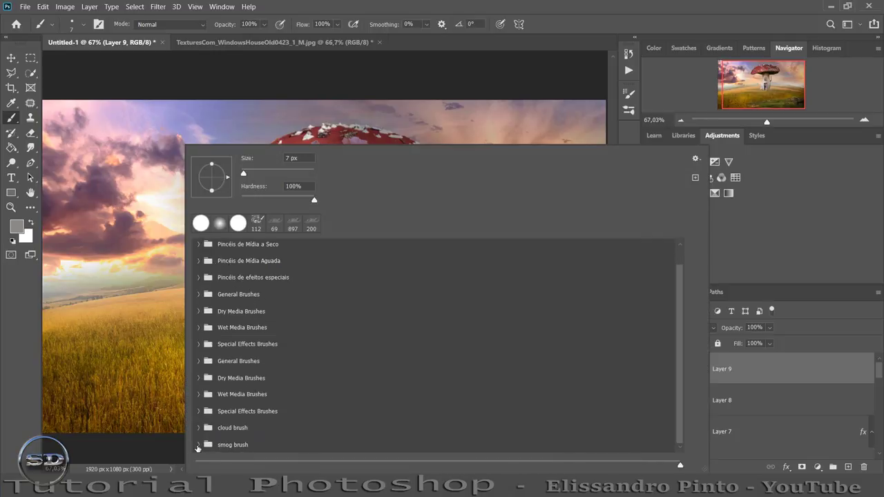
{"action": "left_click", "coordinate": [199, 445]}
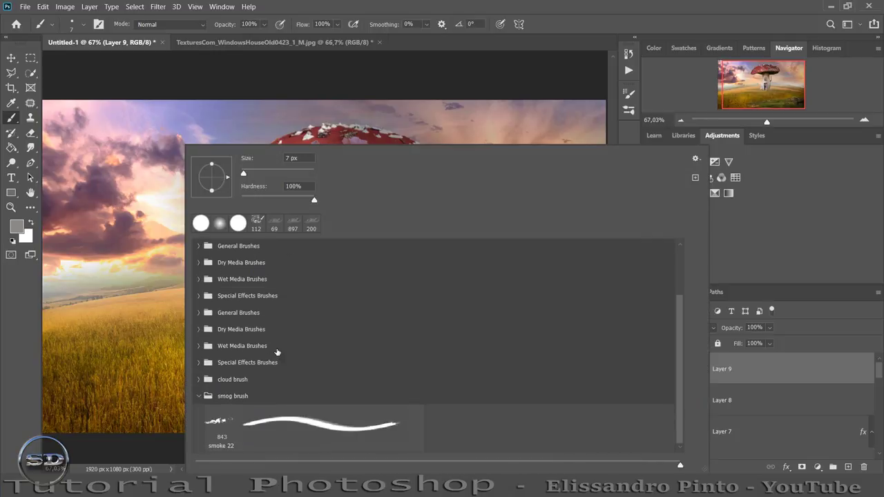
{"action": "left_click", "coordinate": [220, 425]}
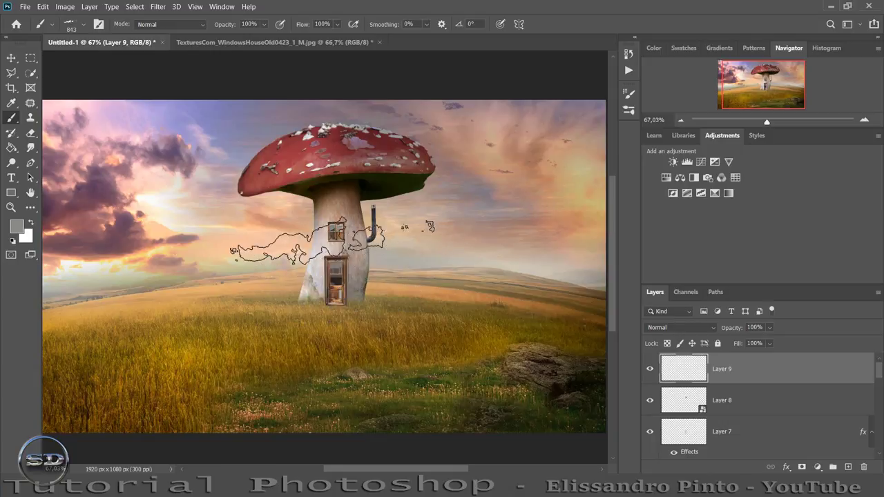
{"action": "right_click", "coordinate": [324, 249]}
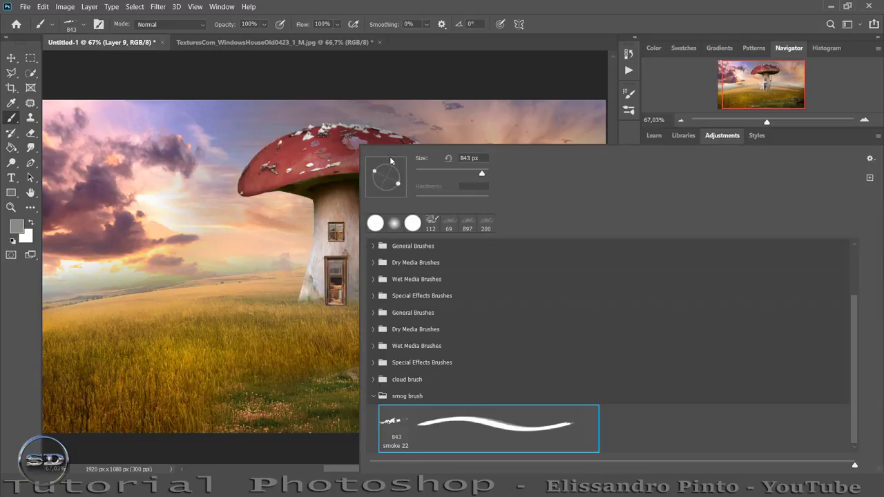
{"action": "left_click_drag", "start_coordinate": [402, 177], "coordinate": [388, 162]}
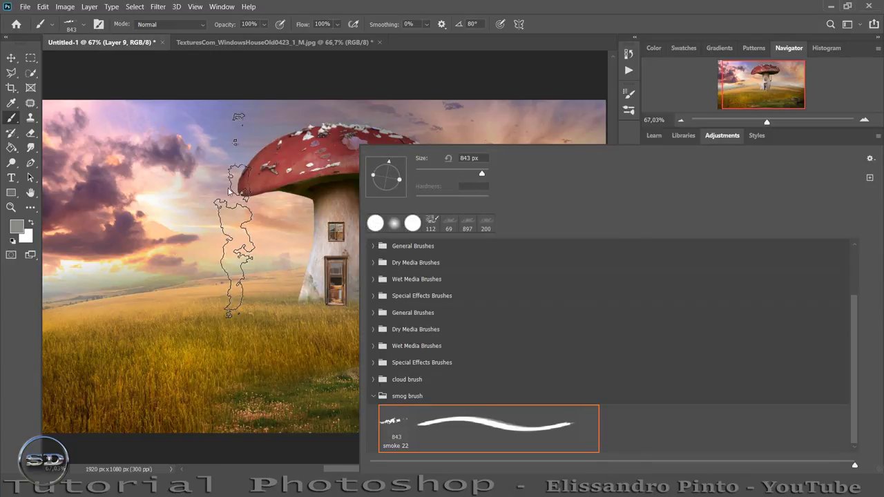
{"action": "key", "text": "Return"}
{"action": "left_click_drag", "start_coordinate": [211, 191], "coordinate": [228, 196]}
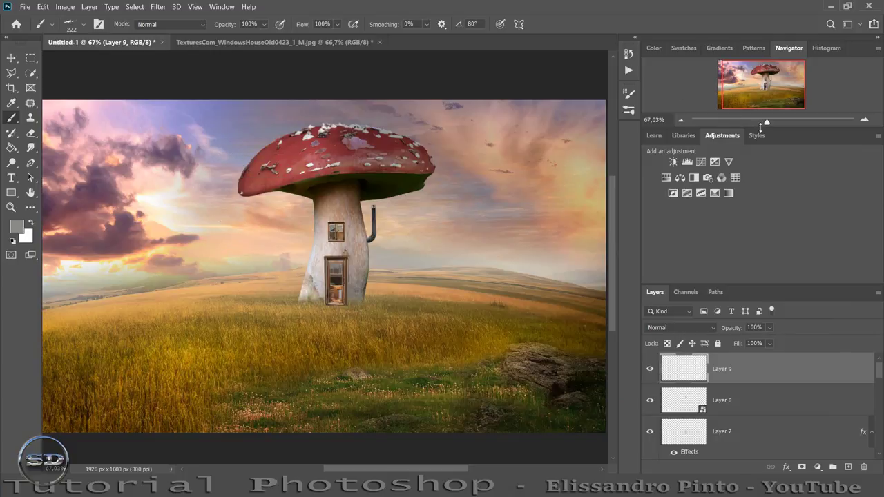
- Shrink the smoke brush to about 104 px and stamp smoke above the chimney
{"action": "left_click_drag", "start_coordinate": [772, 123], "coordinate": [789, 122]}
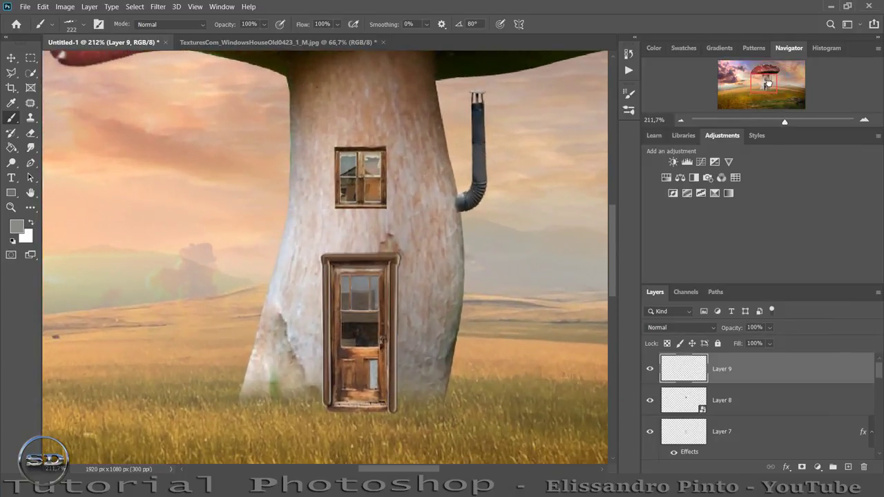
{"action": "left_click_drag", "start_coordinate": [770, 89], "coordinate": [768, 76]}
{"action": "right_click", "coordinate": [511, 318]}
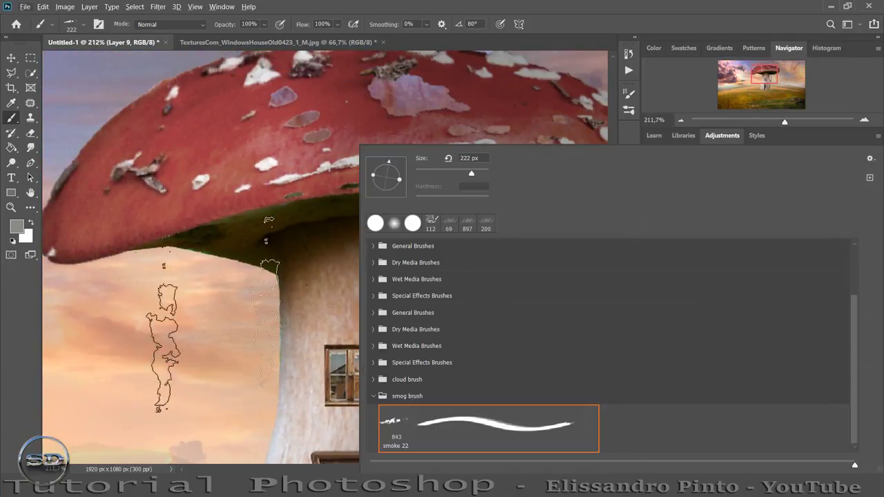
{"action": "key", "text": "Escape"}
{"action": "left_click_drag", "start_coordinate": [418, 242], "coordinate": [387, 243]}
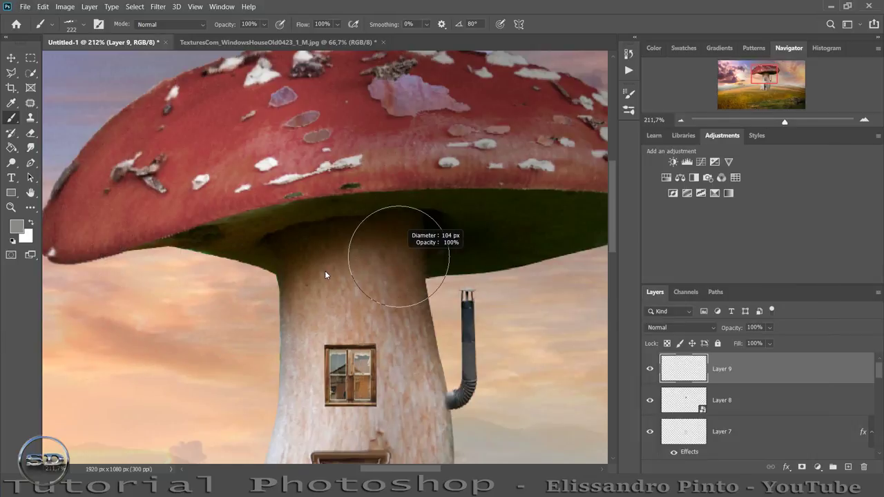
{"action": "left_click", "coordinate": [469, 261]}
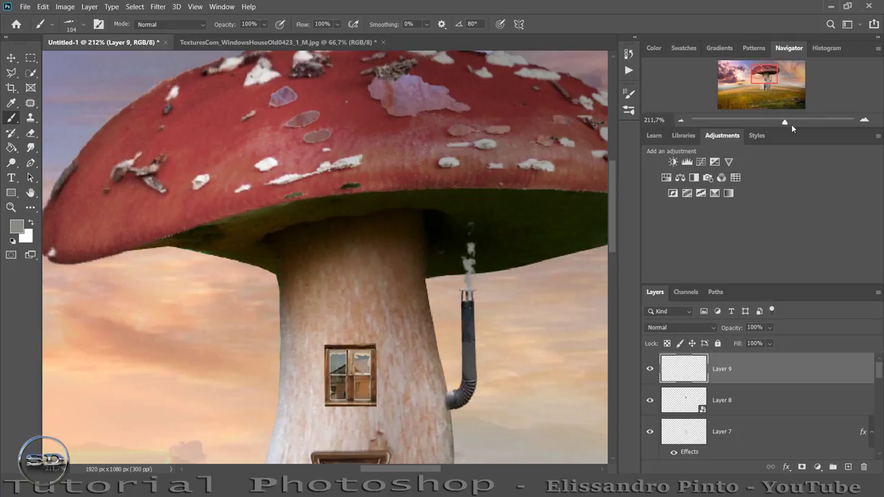
- On a new layer, stamp white smoke rising from the chimney and lower its opacity
{"action": "left_click_drag", "start_coordinate": [791, 125], "coordinate": [794, 123]}
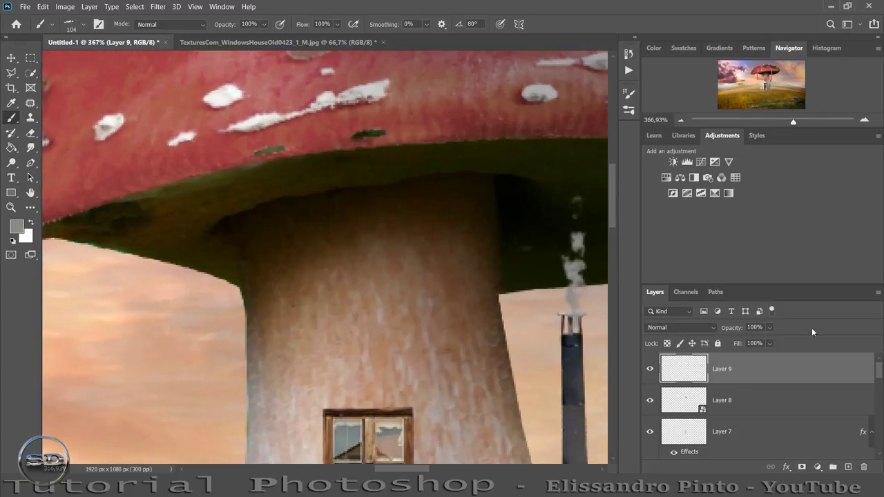
{"action": "left_click", "coordinate": [849, 468]}
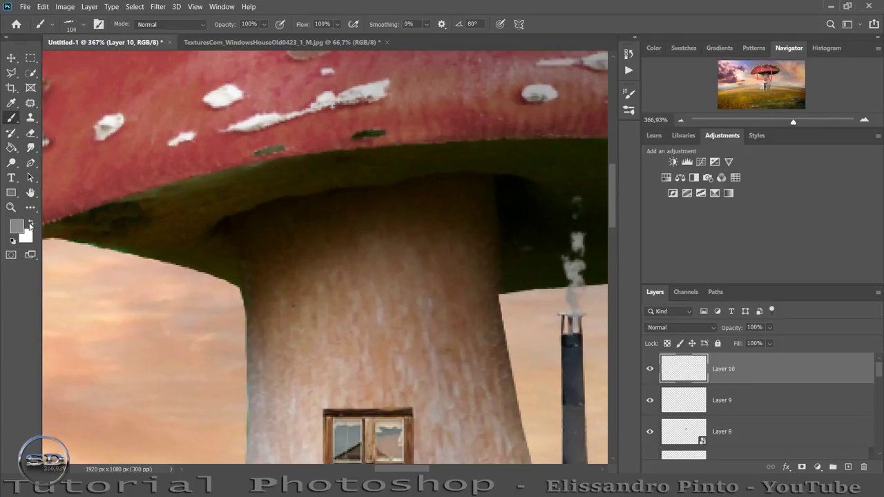
{"action": "left_click", "coordinate": [31, 223]}
{"action": "right_click", "coordinate": [498, 270], "text": "alt"}
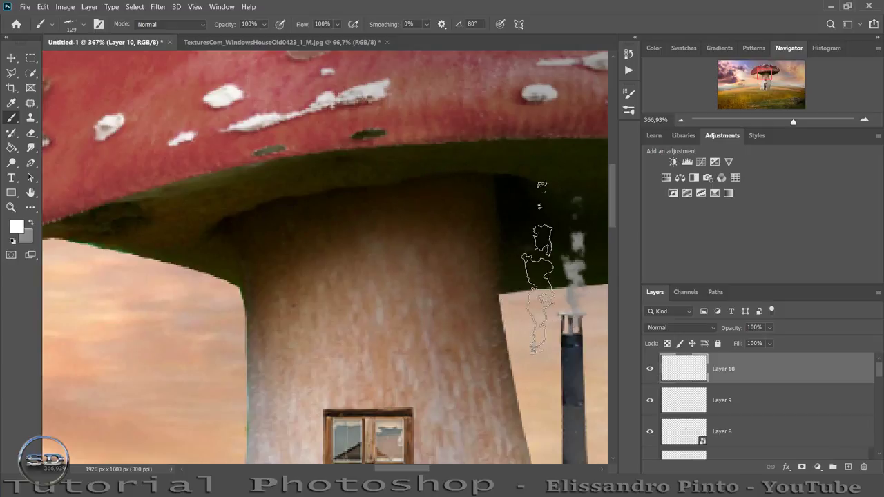
{"action": "left_click", "coordinate": [570, 243]}
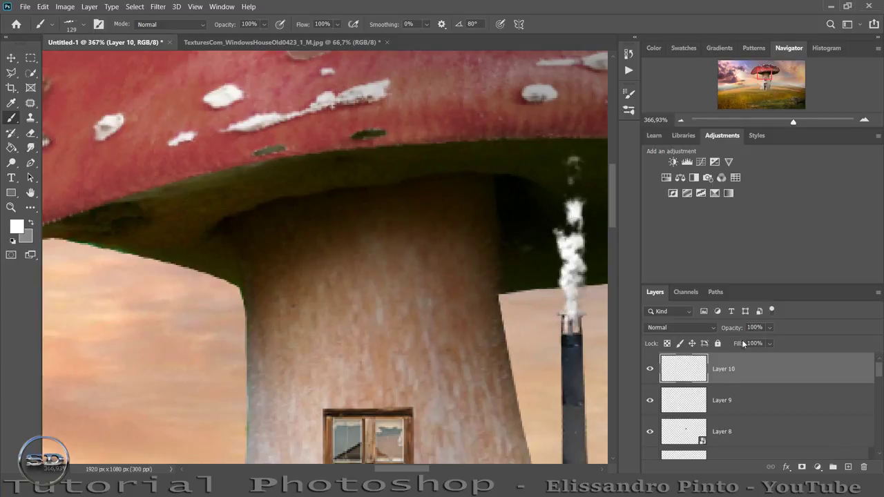
{"action": "left_click_drag", "start_coordinate": [736, 327], "coordinate": [703, 327]}
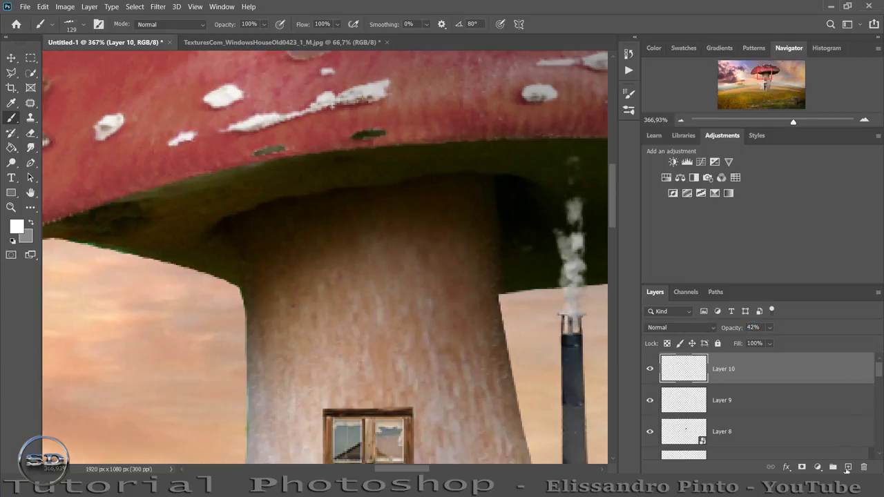
- Add another layer filled with black smoke and set it to 45% opacity
{"action": "left_click", "coordinate": [847, 467]}
{"action": "left_click", "coordinate": [15, 226]}
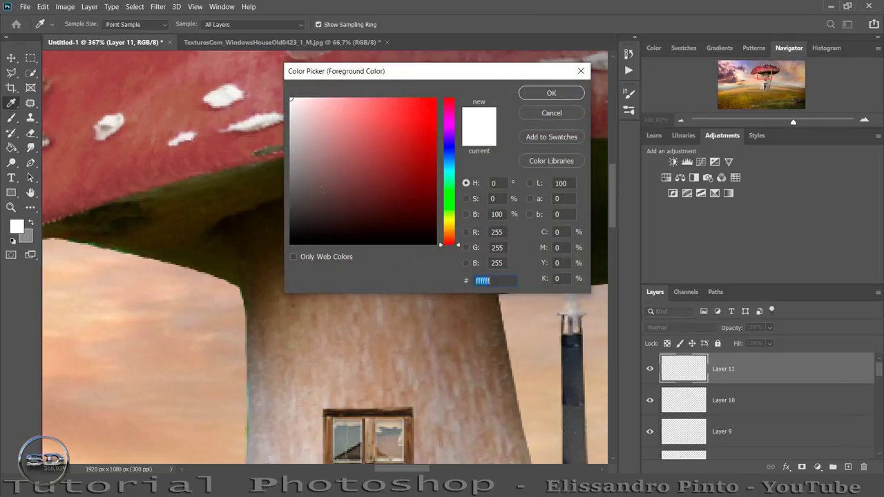
{"action": "left_click_drag", "start_coordinate": [360, 207], "coordinate": [365, 272]}
{"action": "left_click", "coordinate": [551, 93]}
{"action": "key", "text": "b"}
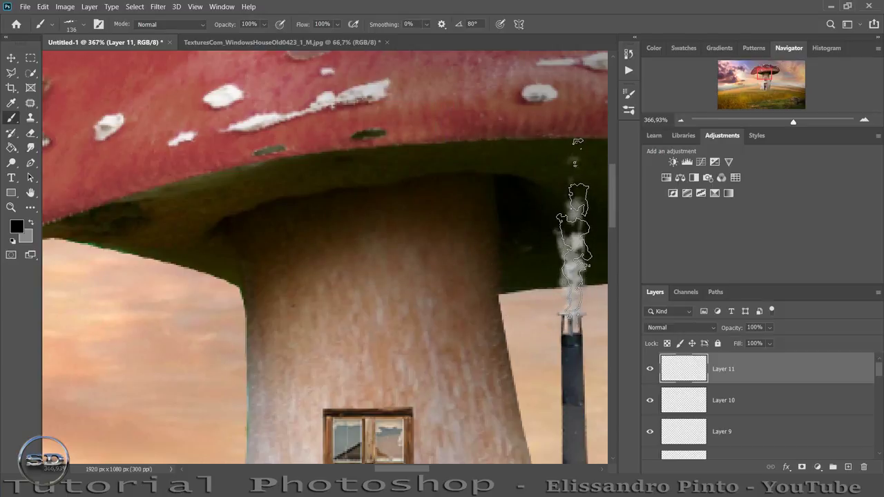
{"action": "key", "text": "alt+BackSpace"}
{"action": "key", "text": "ctrl+d"}
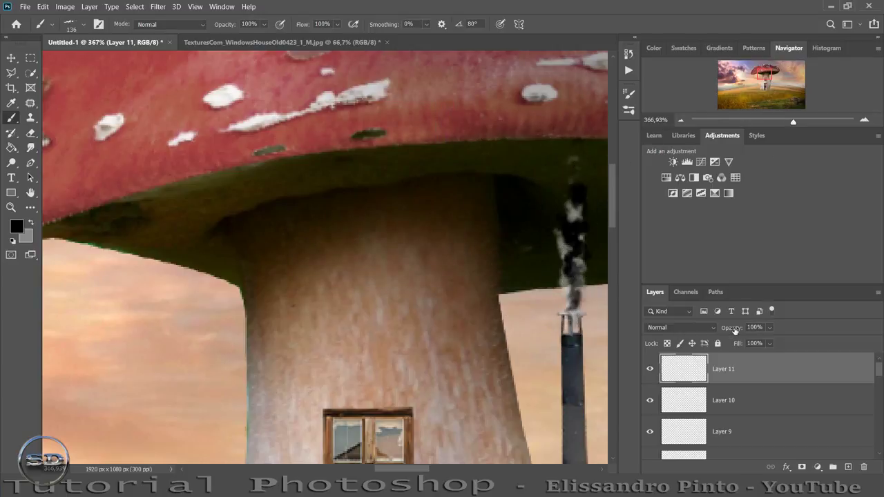
{"action": "left_click_drag", "start_coordinate": [732, 328], "coordinate": [703, 328]}
{"action": "left_click_drag", "start_coordinate": [792, 121], "coordinate": [764, 122]}
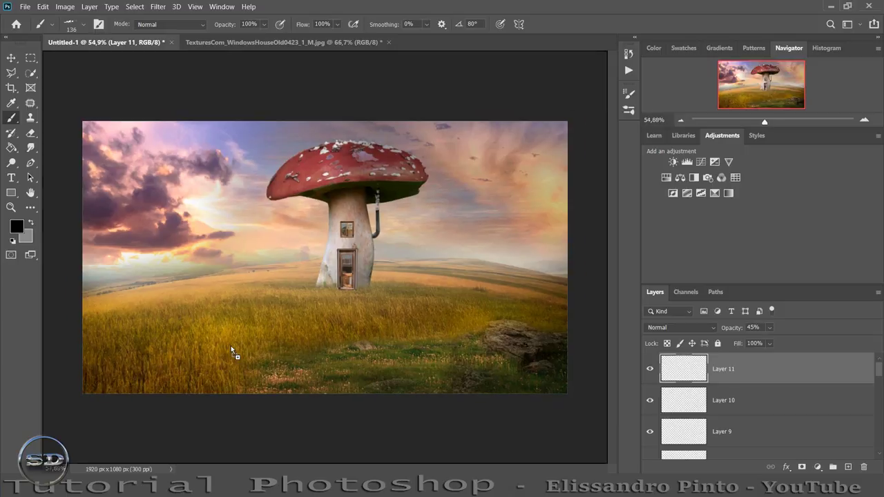
- Blend the dandelion in Screen mode and shrink it to a tiny puff in the lower-left field
{"action": "left_click", "coordinate": [665, 327]}
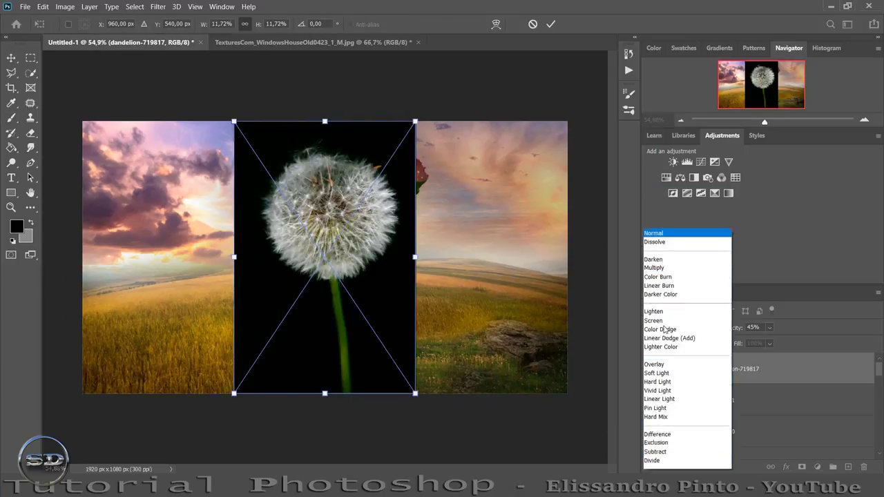
{"action": "left_click", "coordinate": [663, 280]}
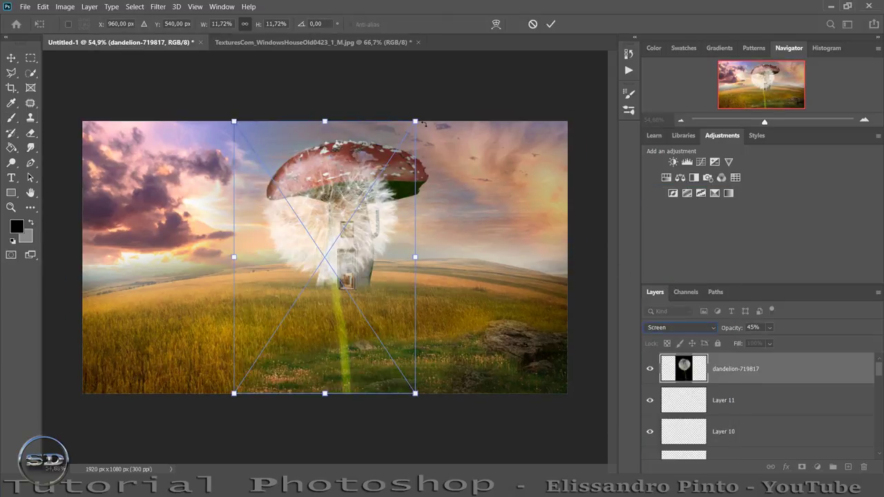
{"action": "mouse_move", "coordinate": [416, 122]}
{"action": "left_mouse_down"}
{"action": "mouse_move", "coordinate": [261, 357]}
{"action": "mouse_move", "coordinate": [199, 304]}
{"action": "left_mouse_up"}
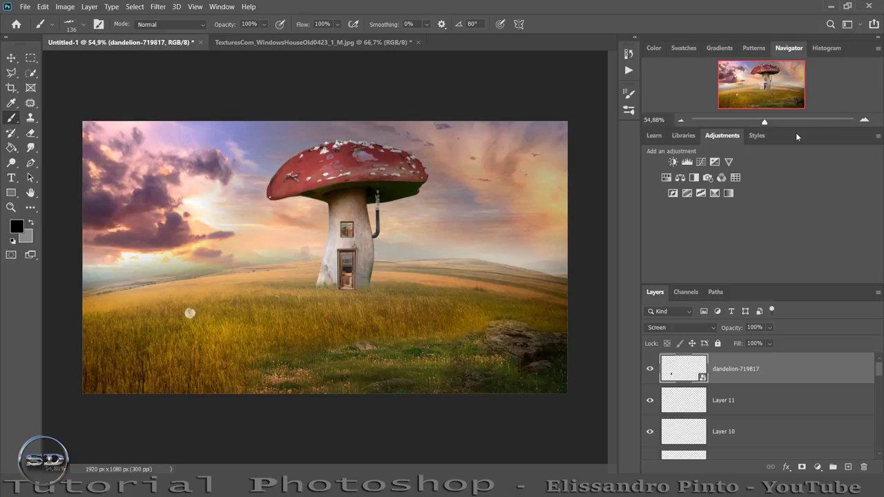
{"action": "left_click_drag", "start_coordinate": [765, 122], "coordinate": [776, 122]}
{"action": "left_click_drag", "start_coordinate": [761, 84], "coordinate": [736, 98]}
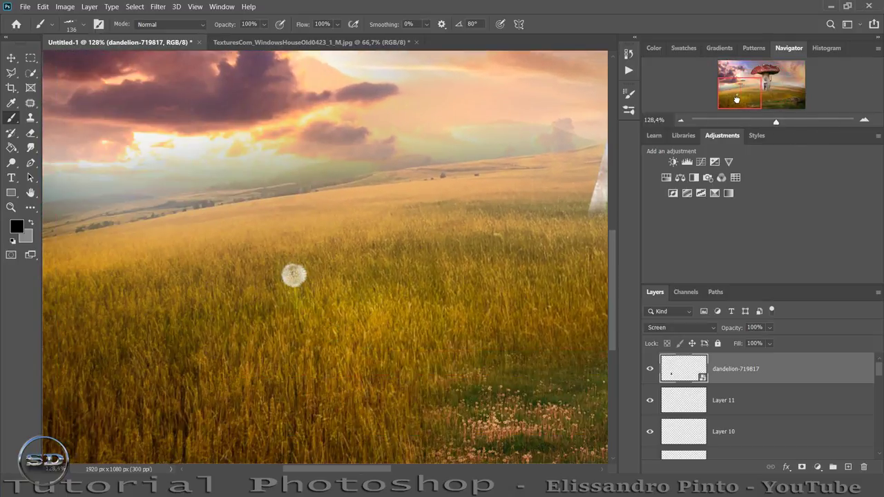
- Place the rooster image 'galo' and start scaling it down to 13.6%
{"action": "left_click_drag", "start_coordinate": [776, 123], "coordinate": [762, 121]}
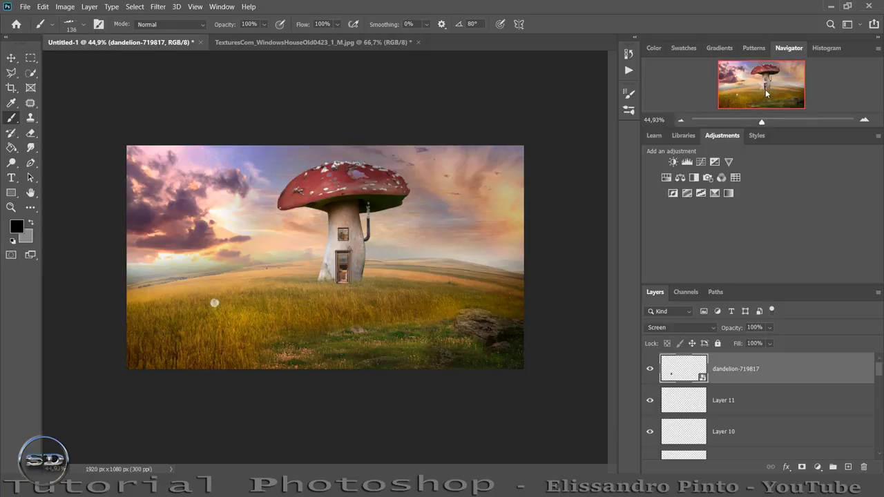
{"action": "left_click_drag", "start_coordinate": [357, 454], "coordinate": [360, 261]}
{"action": "left_click_drag", "start_coordinate": [200, 369], "coordinate": [389, 157]}
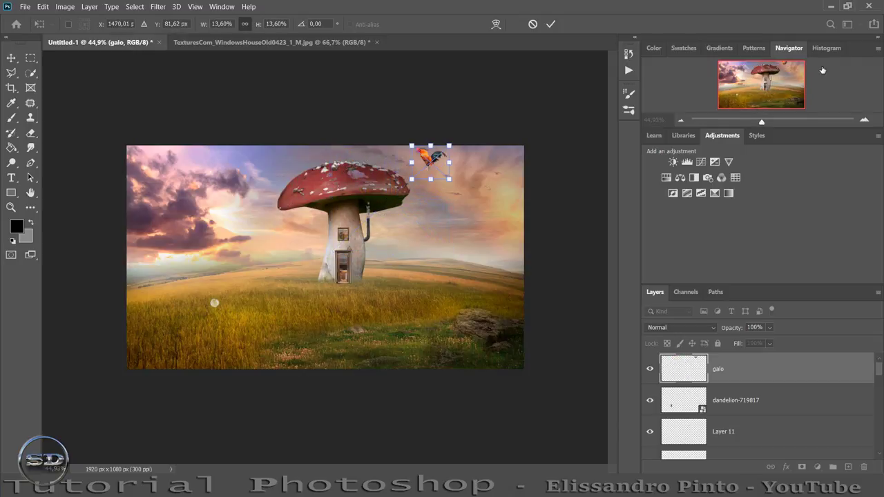
- Scale the rooster to about 5.4% and commit it perched on top of the mushroom cap
{"action": "left_click_drag", "start_coordinate": [761, 123], "coordinate": [778, 123]}
{"action": "left_click_drag", "start_coordinate": [770, 93], "coordinate": [768, 77]}
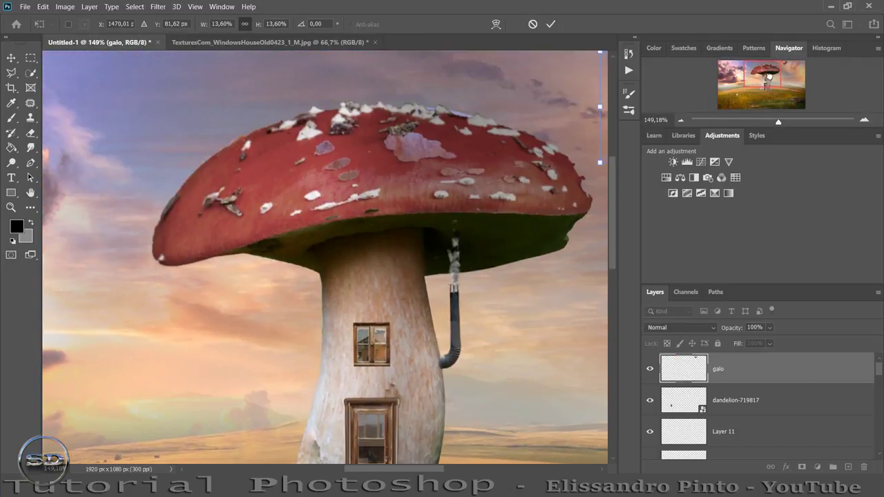
{"action": "left_click_drag", "start_coordinate": [606, 120], "coordinate": [326, 348]}
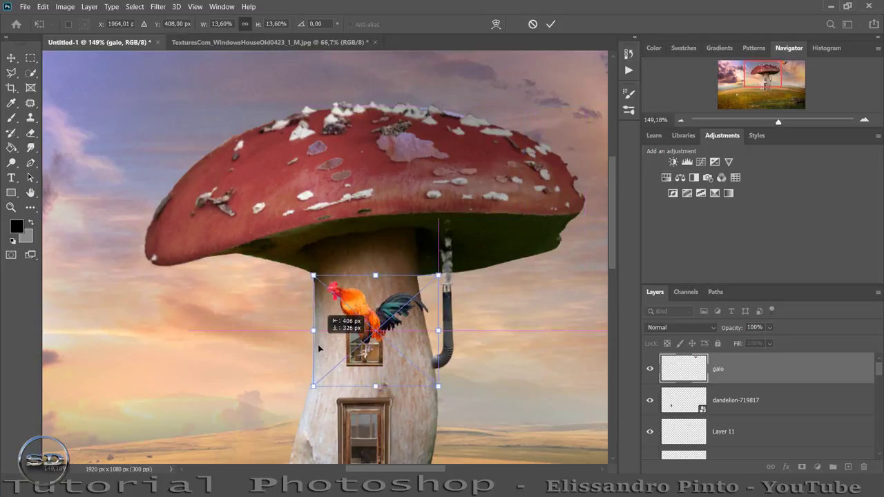
{"action": "left_click_drag", "start_coordinate": [312, 280], "coordinate": [377, 336]}
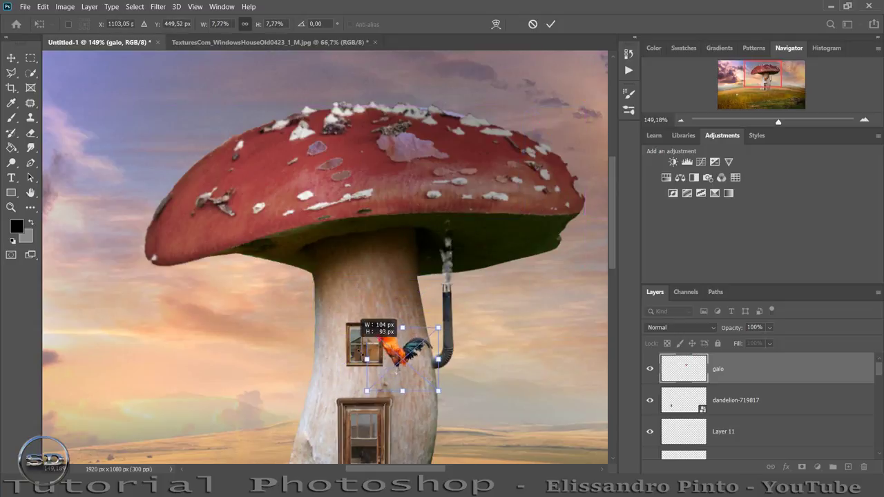
{"action": "mouse_move", "coordinate": [423, 357]}
{"action": "left_mouse_down"}
{"action": "mouse_move", "coordinate": [392, 337]}
{"action": "mouse_move", "coordinate": [469, 123]}
{"action": "mouse_move", "coordinate": [422, 91]}
{"action": "left_mouse_up"}
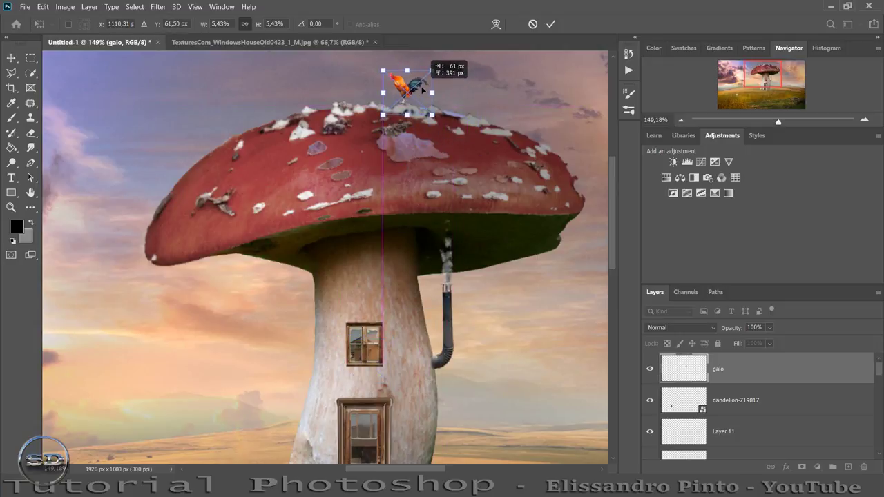
{"action": "left_click", "coordinate": [550, 22]}
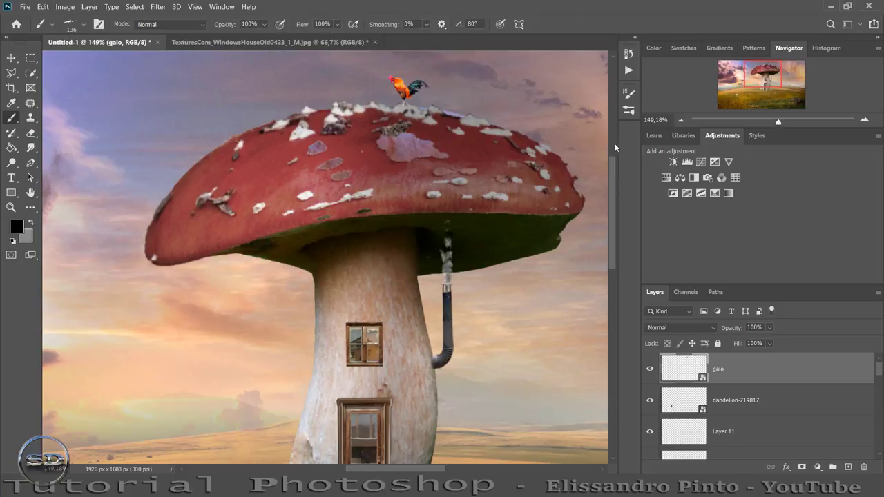
- Desaturate the rooster with a clipped Hue/Saturation adjustment
{"action": "left_click", "coordinate": [667, 179]}
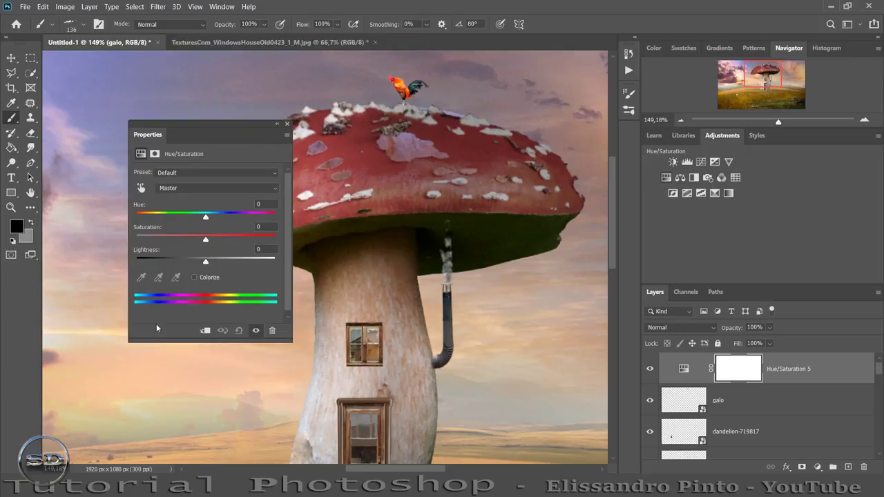
{"action": "left_click", "coordinate": [205, 331]}
{"action": "left_click_drag", "start_coordinate": [205, 241], "coordinate": [168, 244]}
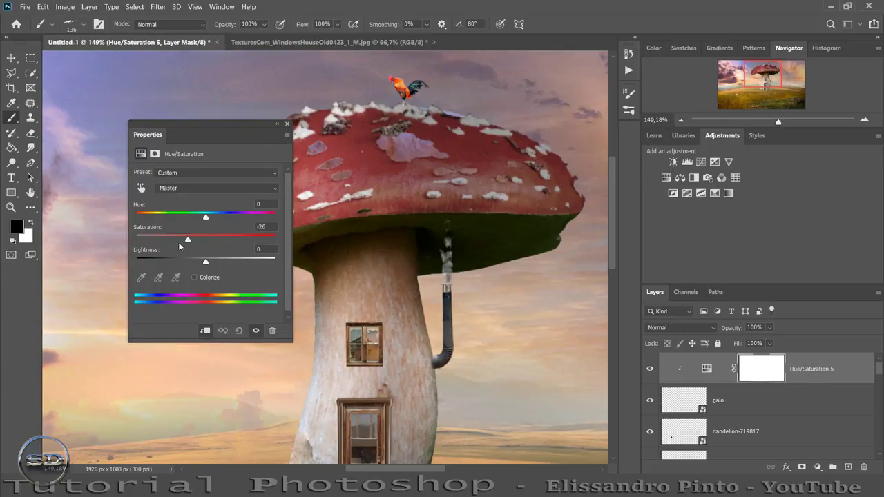
{"action": "left_click", "coordinate": [287, 125]}
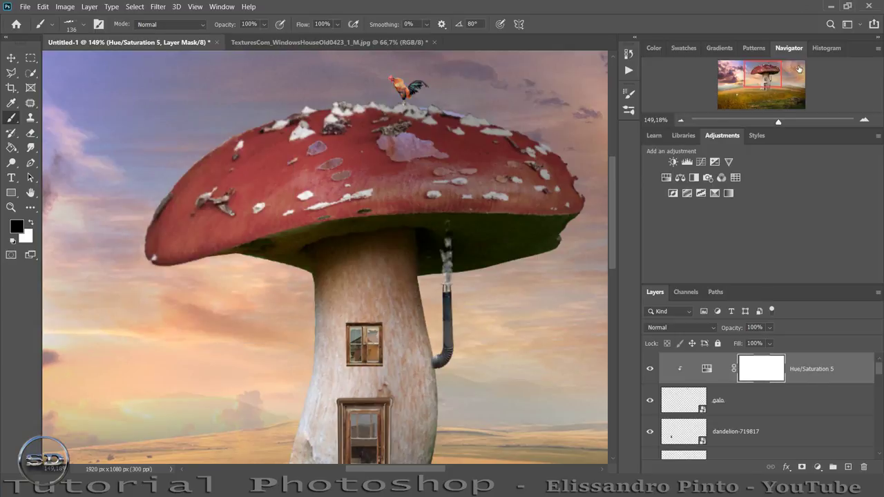
- Darken the rooster with a clipped Brightness/Contrast adjustment at brightness -71
{"action": "left_click_drag", "start_coordinate": [785, 124], "coordinate": [786, 123]}
{"action": "left_click_drag", "start_coordinate": [768, 80], "coordinate": [765, 69]}
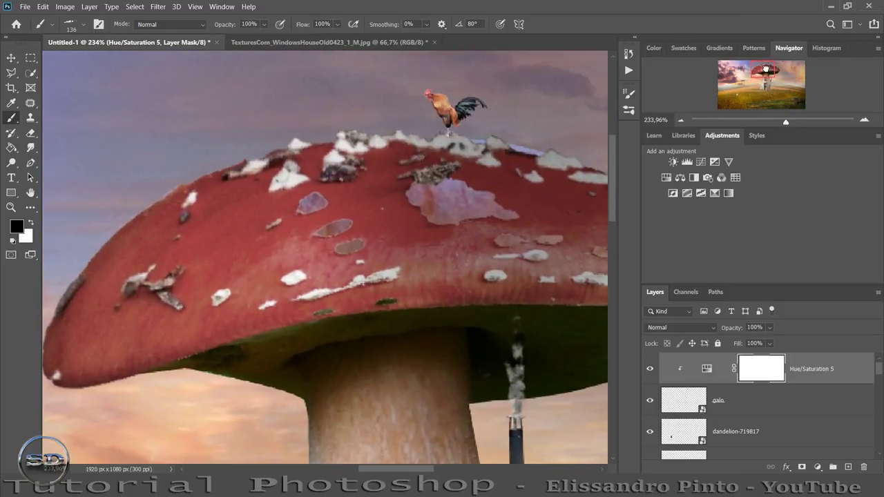
{"action": "left_click", "coordinate": [673, 161]}
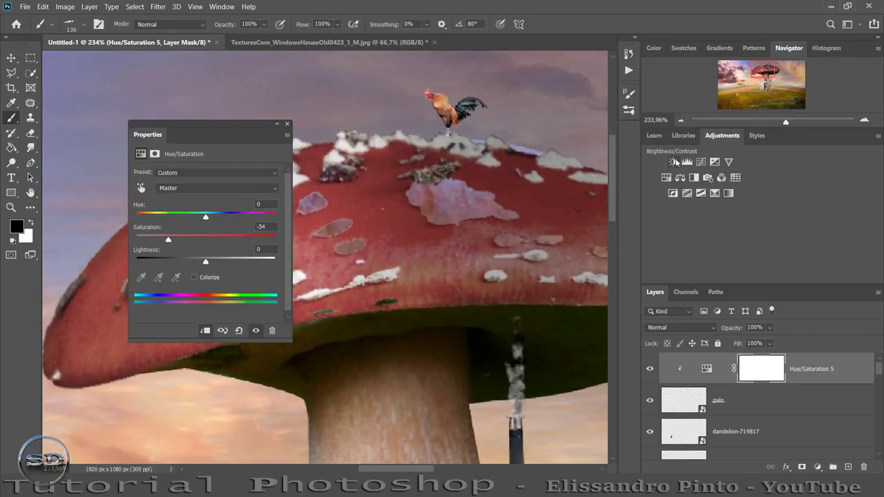
{"action": "left_click", "coordinate": [205, 331]}
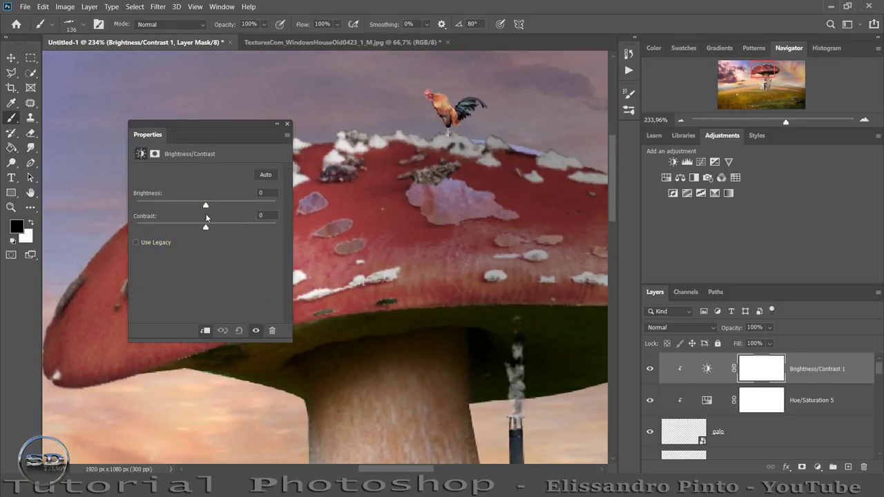
{"action": "left_click_drag", "start_coordinate": [206, 205], "coordinate": [177, 203]}
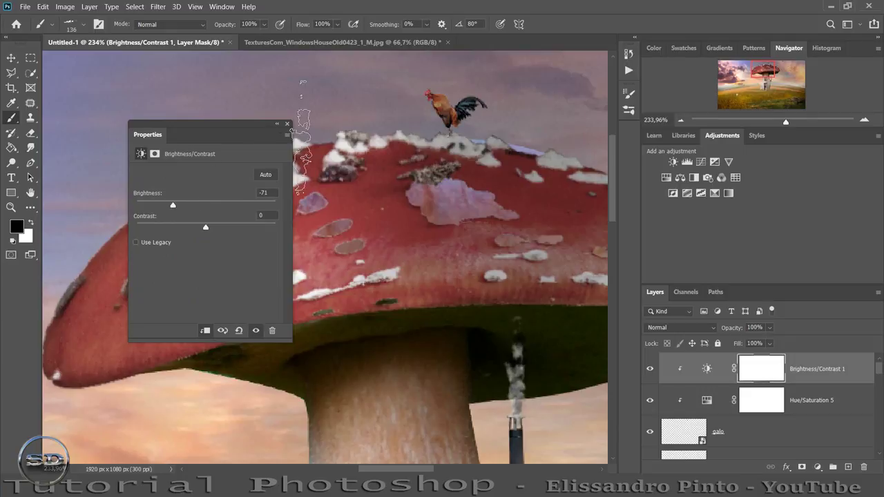
{"action": "left_click", "coordinate": [288, 124]}
- Pick an 11 px round brush and bring in the chimney photo chimney-gd17637995_1920.jpg
{"action": "right_click", "coordinate": [275, 154]}
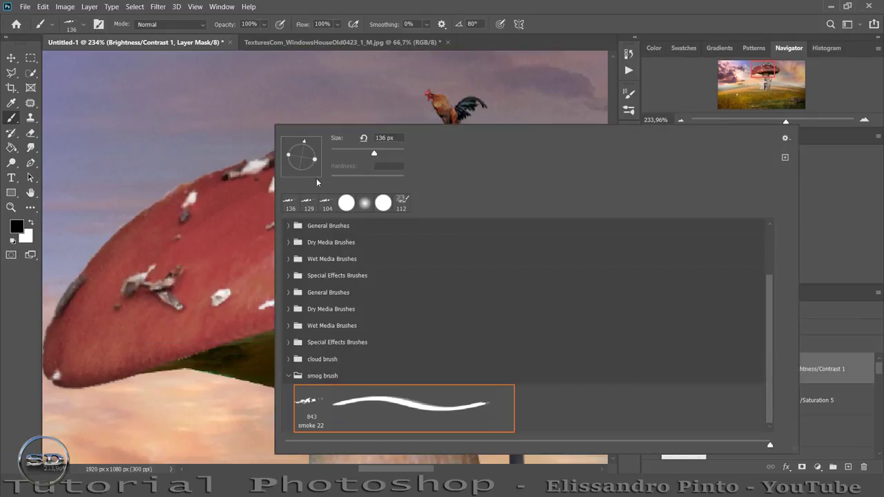
{"action": "double_click", "coordinate": [364, 203]}
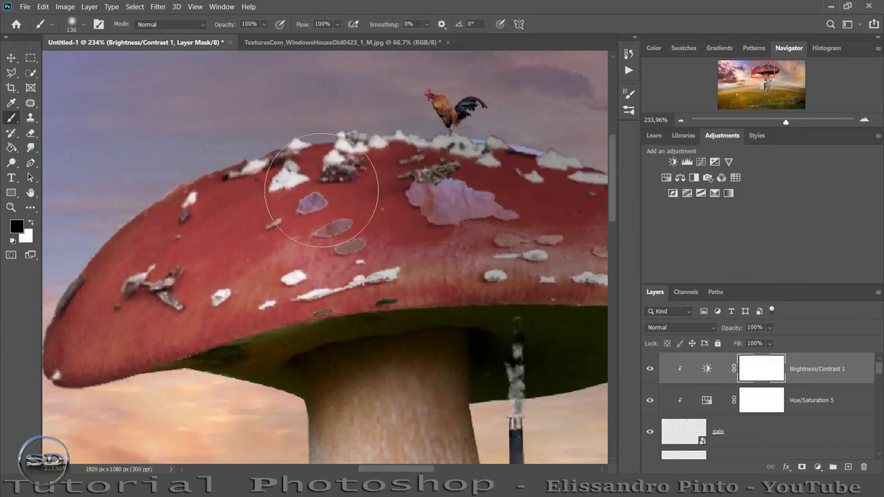
{"action": "left_click_drag", "start_coordinate": [370, 181], "coordinate": [365, 179]}
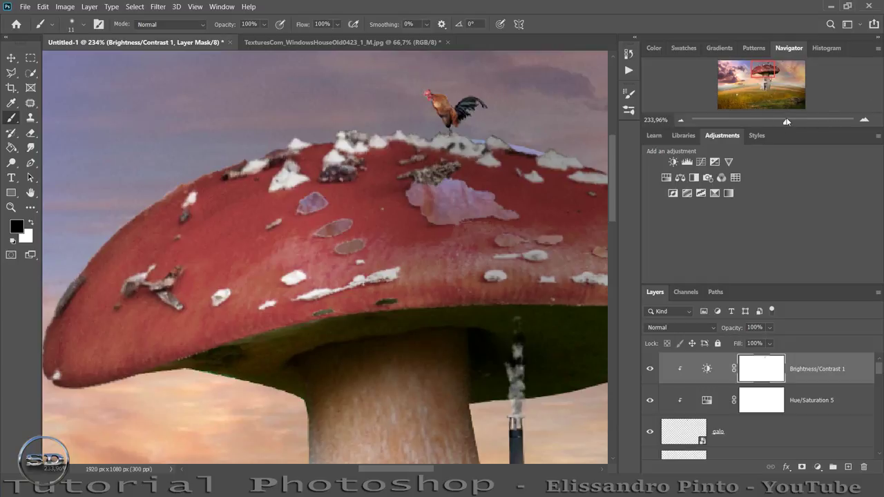
{"action": "left_click_drag", "start_coordinate": [784, 122], "coordinate": [765, 122]}
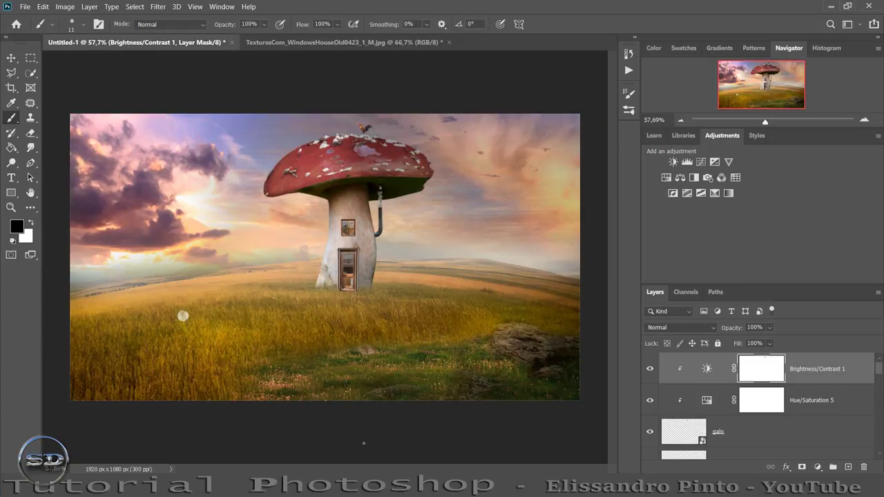
{"action": "left_click_drag", "start_coordinate": [363, 443], "coordinate": [501, 42]}
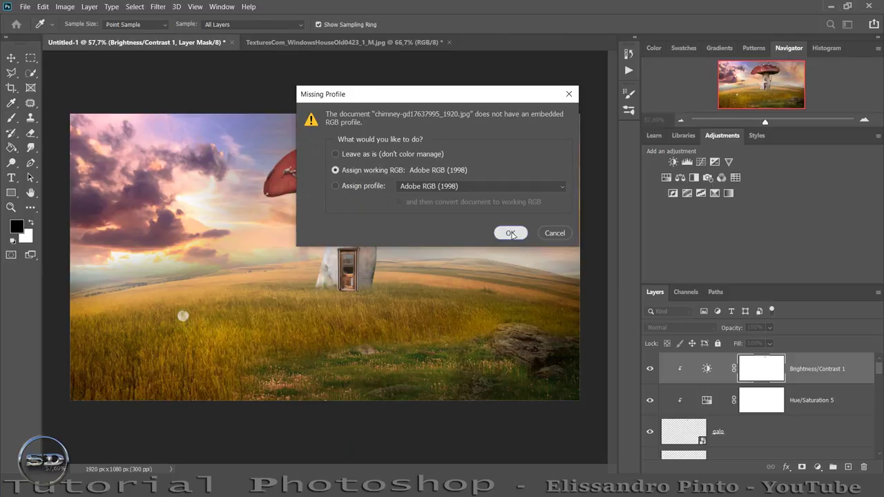
- Assign the working RGB profile and Magic Erase all the blue sky around the chimney
{"action": "left_click", "coordinate": [510, 234]}
{"action": "key", "text": "b"}
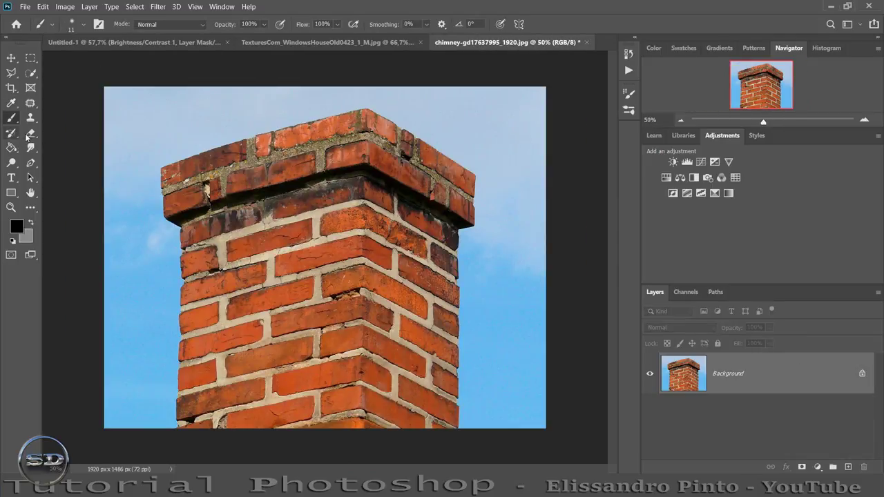
{"action": "right_click", "coordinate": [30, 134]}
{"action": "left_click", "coordinate": [69, 156]}
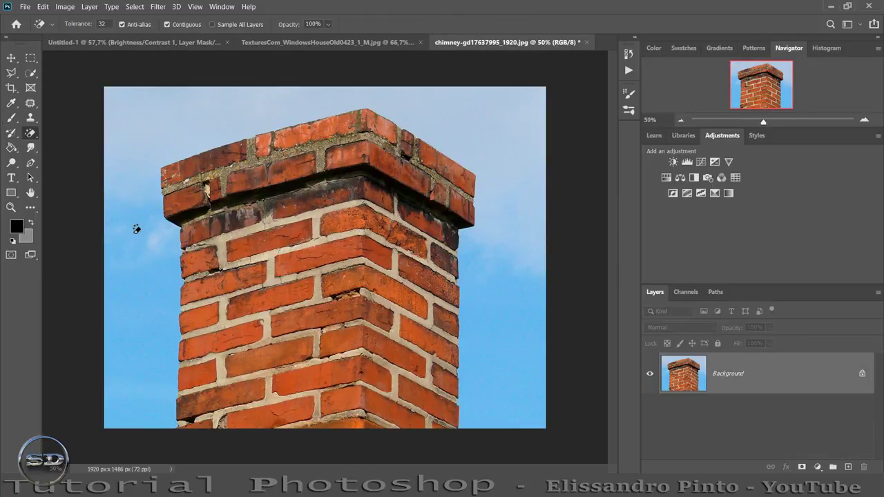
{"action": "left_click", "coordinate": [136, 230]}
{"action": "left_click", "coordinate": [151, 159]}
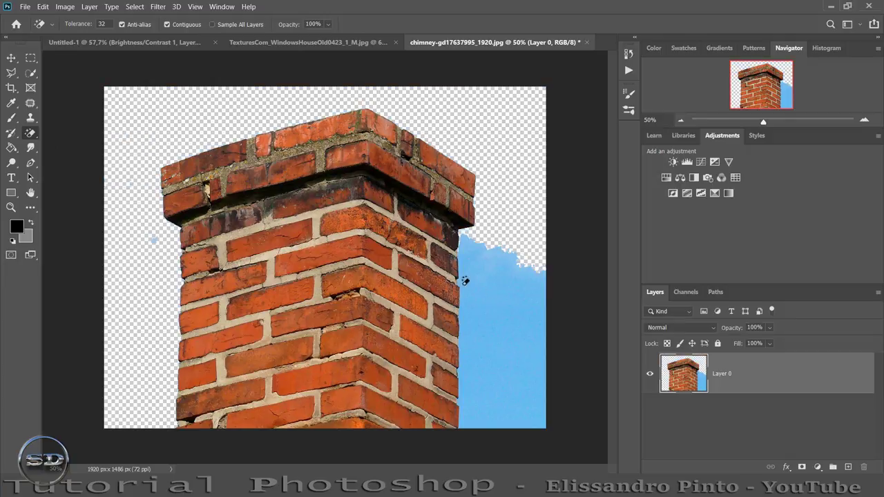
{"action": "left_click", "coordinate": [511, 318]}
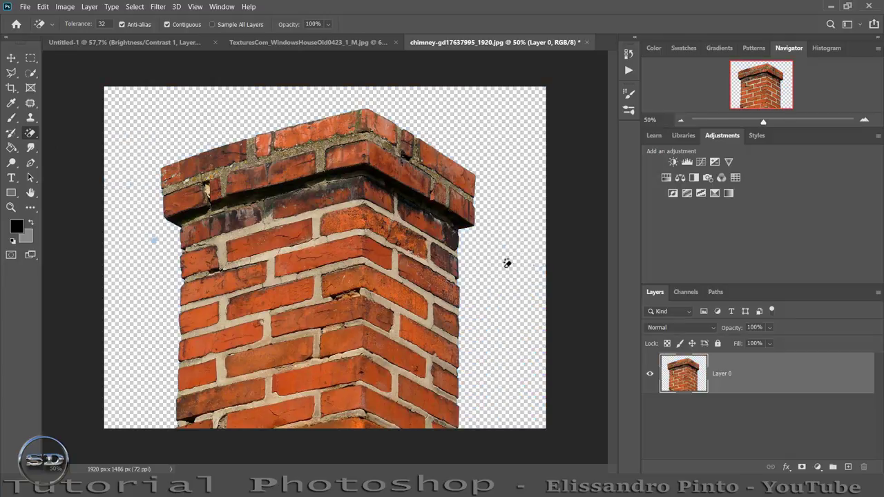
- Restore the regular Eraser and drag the chimney into the mushroom composite as Layer 12
{"action": "right_click", "coordinate": [31, 135]}
{"action": "left_click", "coordinate": [69, 130]}
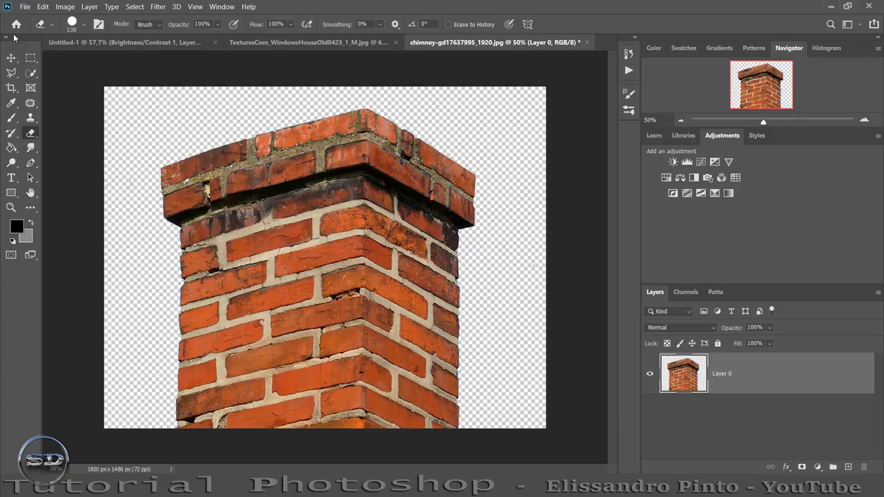
{"action": "left_click", "coordinate": [11, 60]}
{"action": "mouse_move", "coordinate": [349, 234]}
{"action": "left_mouse_down"}
{"action": "mouse_move", "coordinate": [166, 43]}
{"action": "mouse_move", "coordinate": [181, 311]}
{"action": "left_mouse_up"}
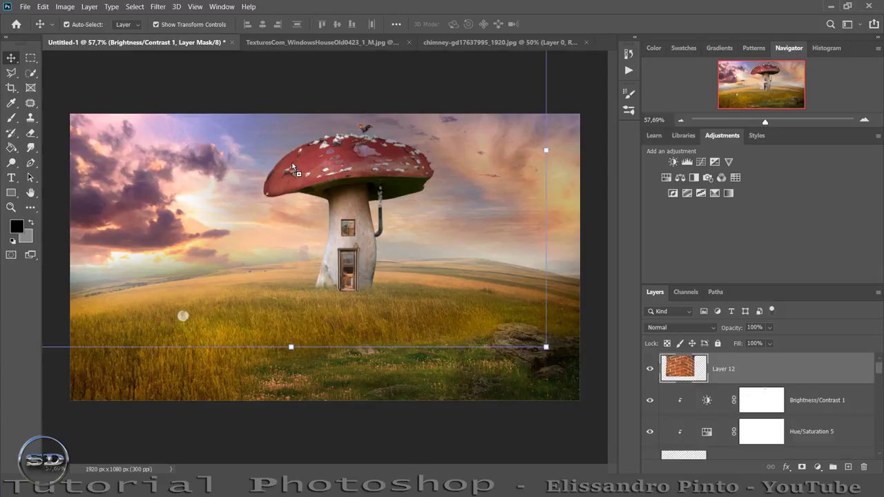
- Scale the chimney to about 7% and commit it on the cap beside the rooster
{"action": "mouse_move", "coordinate": [546, 346]}
{"action": "left_mouse_down"}
{"action": "mouse_move", "coordinate": [181, 96]}
{"action": "mouse_move", "coordinate": [379, 163]}
{"action": "left_mouse_up"}
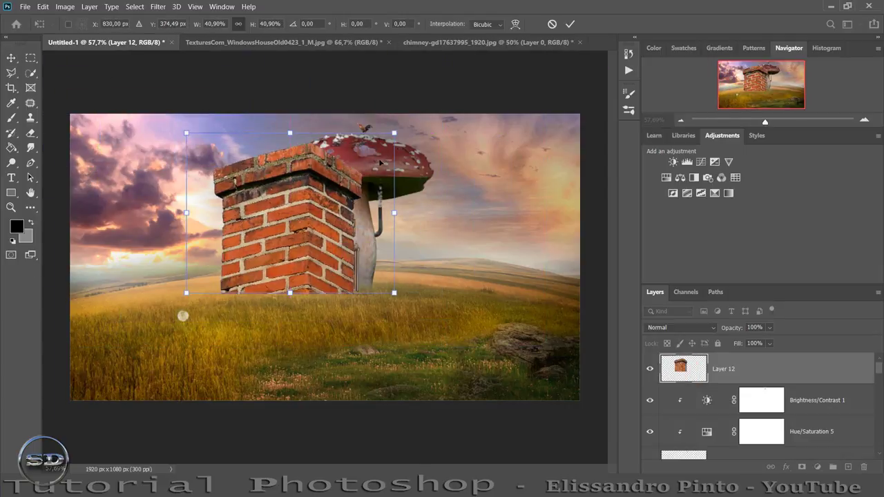
{"action": "mouse_move", "coordinate": [391, 129]}
{"action": "left_mouse_down"}
{"action": "mouse_move", "coordinate": [306, 266]}
{"action": "mouse_move", "coordinate": [340, 128]}
{"action": "left_mouse_up"}
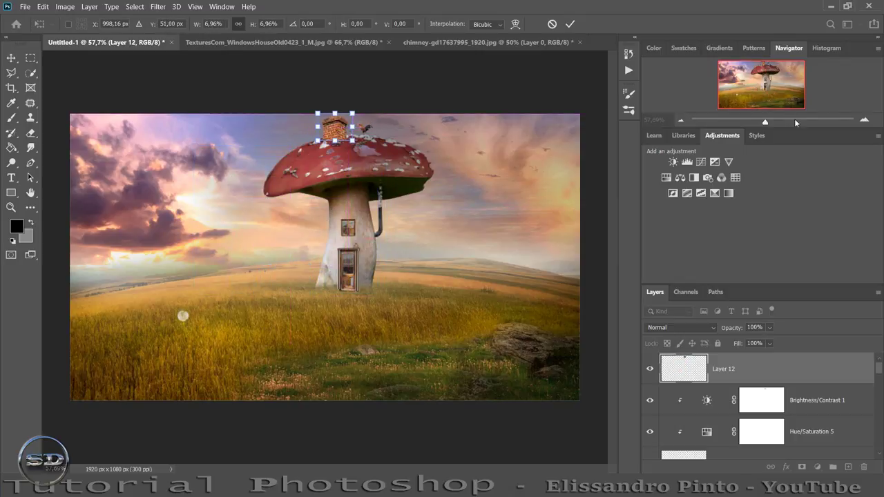
{"action": "left_click_drag", "start_coordinate": [773, 122], "coordinate": [785, 123]}
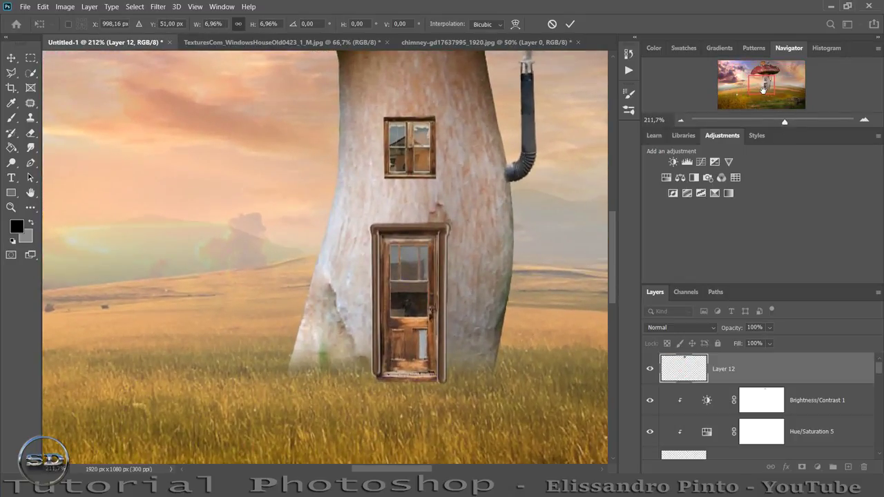
{"action": "left_click_drag", "start_coordinate": [765, 89], "coordinate": [769, 70]}
{"action": "left_click_drag", "start_coordinate": [291, 128], "coordinate": [494, 124]}
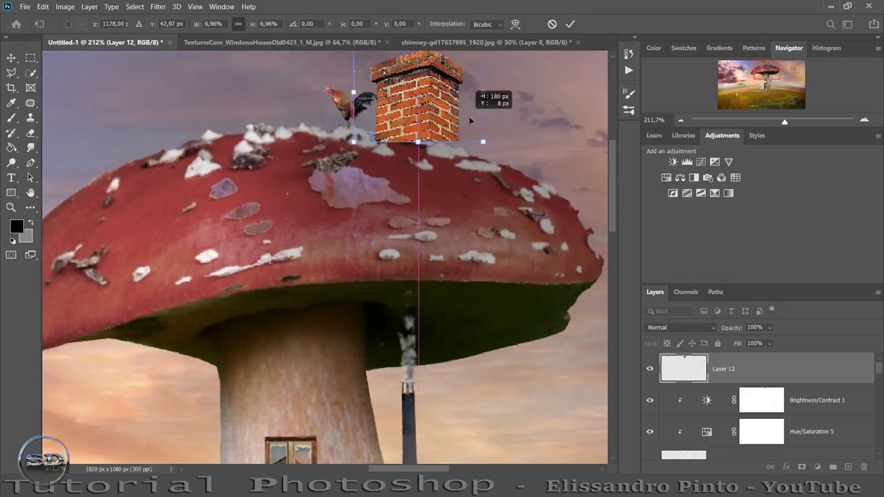
{"action": "scroll", "coordinate": [514, 105], "scroll_direction": "up", "scroll_amount": 2}
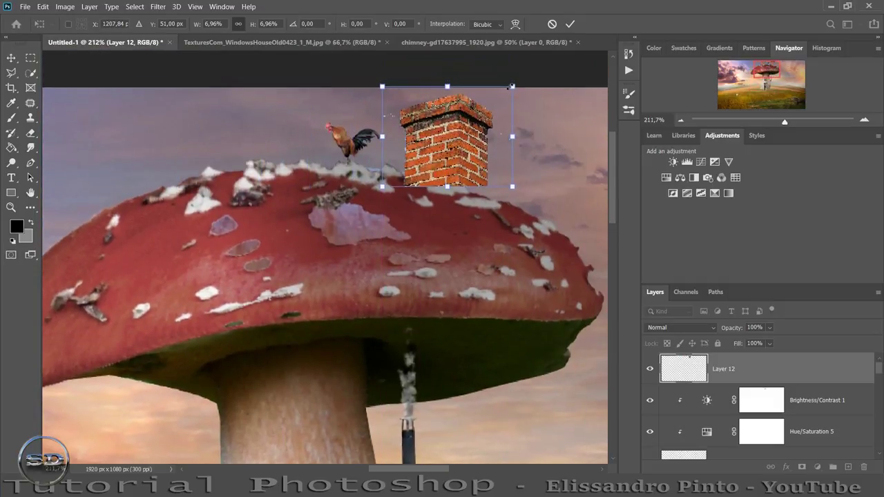
{"action": "mouse_move", "coordinate": [510, 86]}
{"action": "left_mouse_down"}
{"action": "mouse_move", "coordinate": [496, 124]}
{"action": "mouse_move", "coordinate": [557, 92]}
{"action": "left_mouse_up"}
{"action": "left_click", "coordinate": [570, 23]}
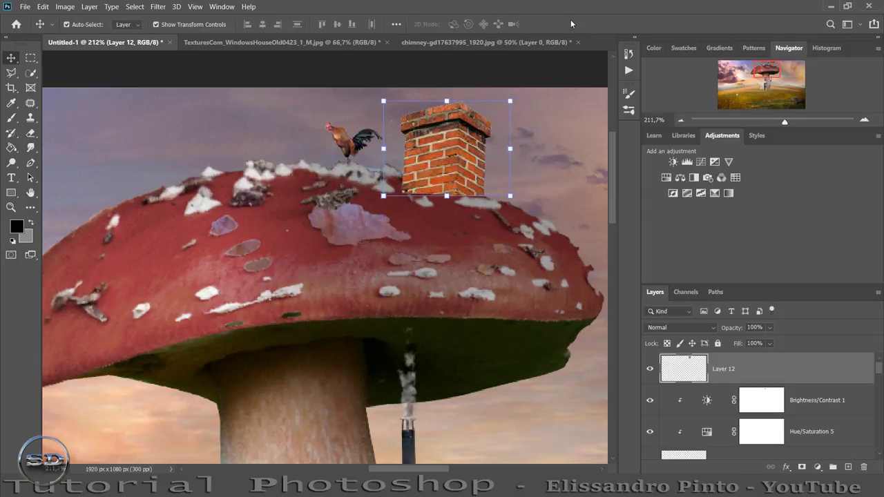
- Move Layer 12 below the mushroom group and nudge the chimney up and left
{"action": "scroll", "coordinate": [737, 370], "scroll_direction": "down", "scroll_amount": 2}
{"action": "scroll", "coordinate": [737, 370], "scroll_direction": "down", "scroll_amount": 2}
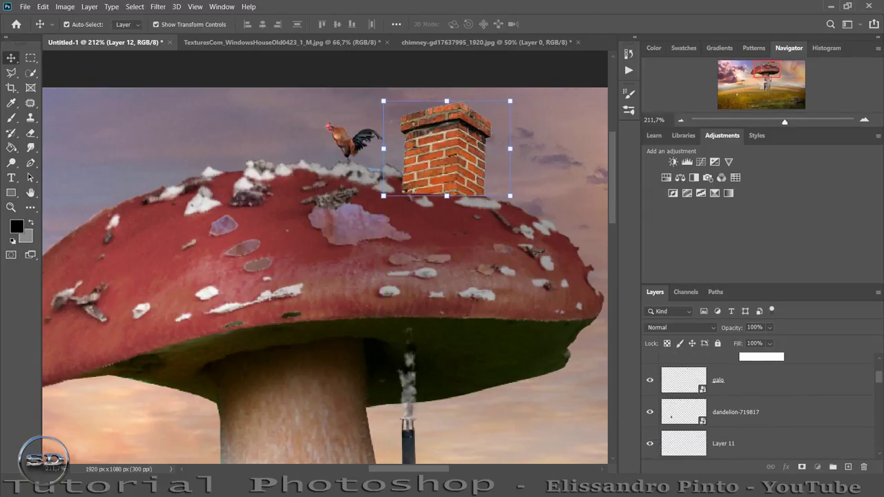
{"action": "scroll", "coordinate": [737, 370], "scroll_direction": "down", "scroll_amount": 2}
{"action": "scroll", "coordinate": [737, 370], "scroll_direction": "down", "scroll_amount": 2}
{"action": "scroll", "coordinate": [737, 387], "scroll_direction": "down", "scroll_amount": 2}
{"action": "scroll", "coordinate": [737, 386], "scroll_direction": "down", "scroll_amount": 2}
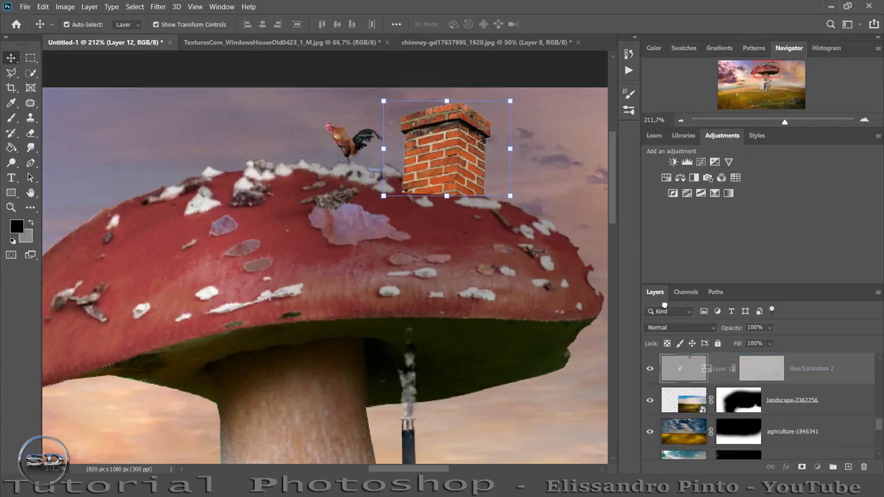
{"action": "scroll", "coordinate": [738, 386], "scroll_direction": "down", "scroll_amount": 2}
{"action": "scroll", "coordinate": [738, 387], "scroll_direction": "down", "scroll_amount": 2}
{"action": "left_click_drag", "start_coordinate": [676, 287], "coordinate": [674, 373]}
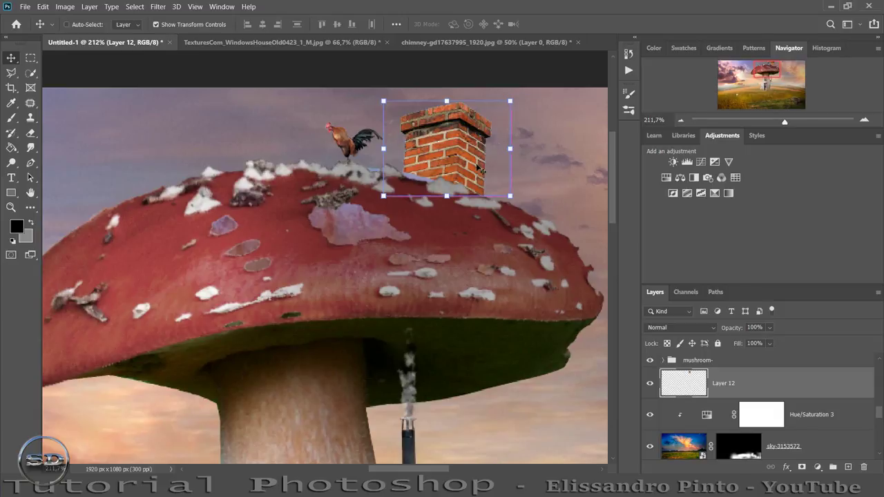
{"action": "left_click_drag", "start_coordinate": [476, 168], "coordinate": [448, 154]}
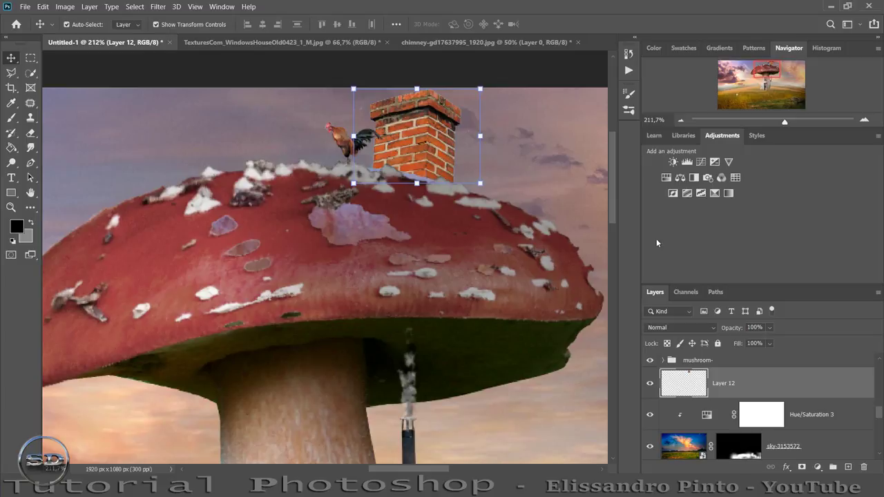
- Lower the chimney's saturation with a clipped Hue/Saturation adjustment
{"action": "left_click", "coordinate": [665, 179]}
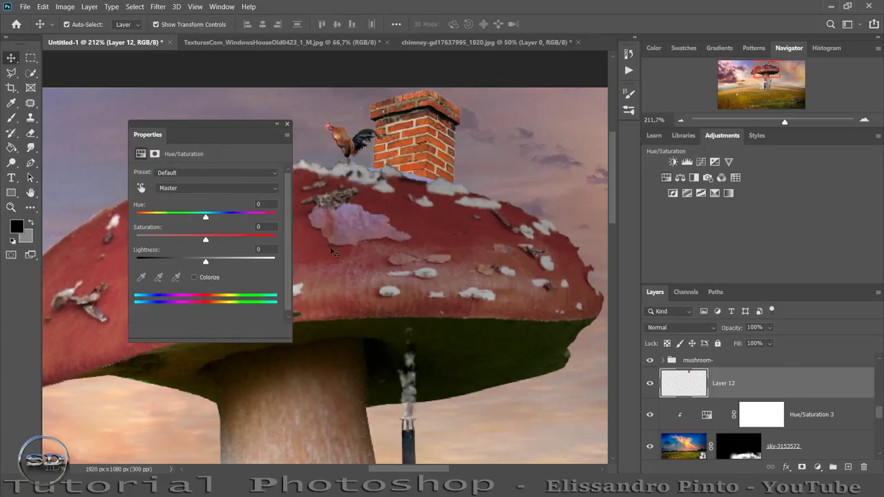
{"action": "left_click", "coordinate": [205, 330]}
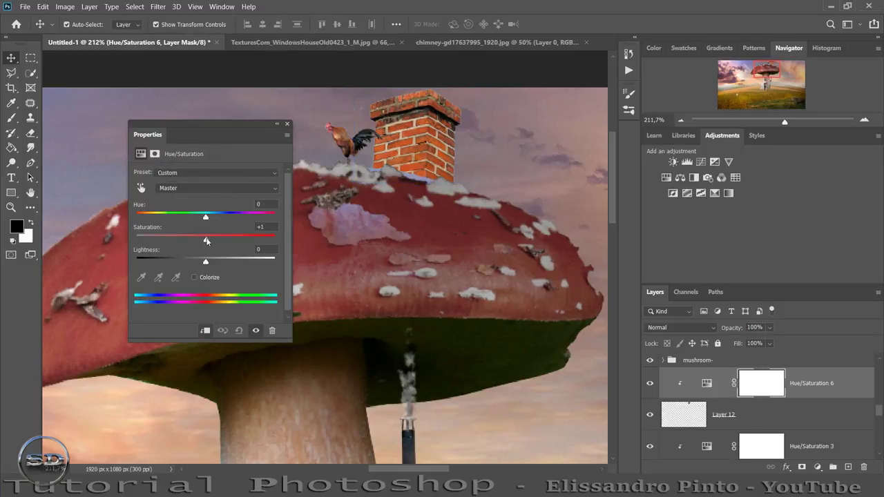
{"action": "left_click_drag", "start_coordinate": [205, 238], "coordinate": [183, 239]}
{"action": "left_click", "coordinate": [287, 125]}
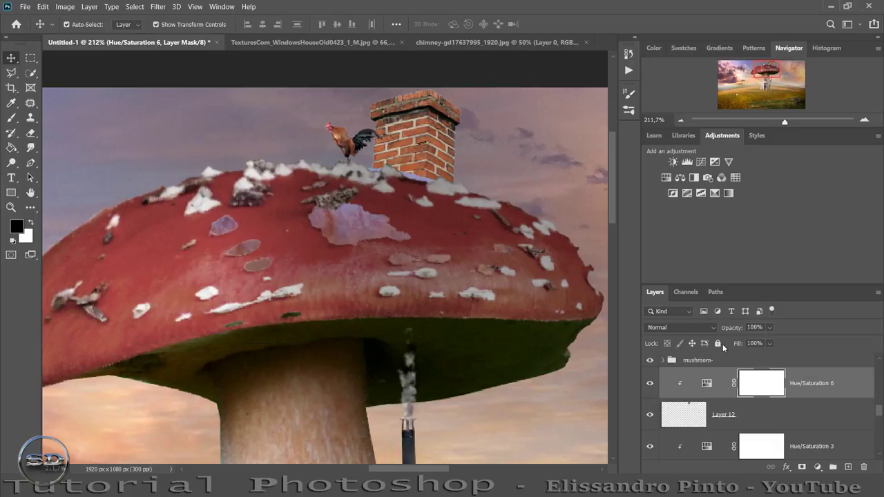
- Darken the chimney with a Brightness/Contrast adjustment at brightness -125
{"action": "left_click", "coordinate": [680, 413]}
{"action": "left_click", "coordinate": [674, 161]}
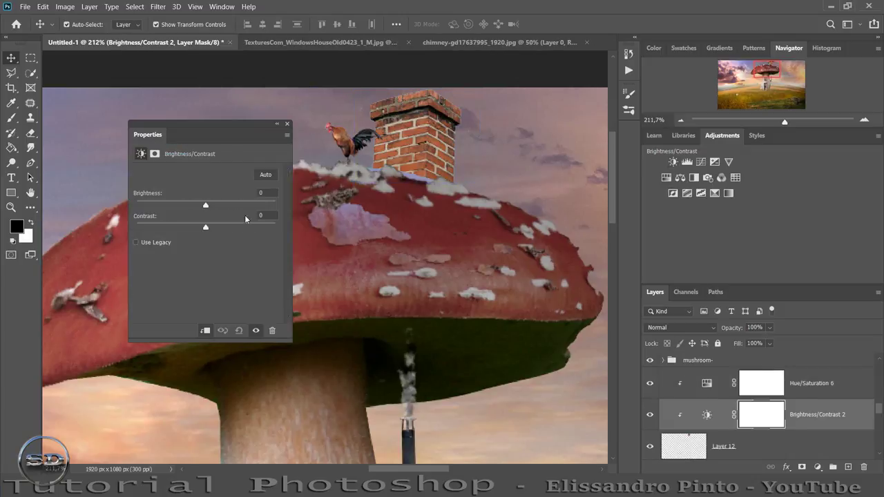
{"action": "left_click_drag", "start_coordinate": [205, 208], "coordinate": [148, 207]}
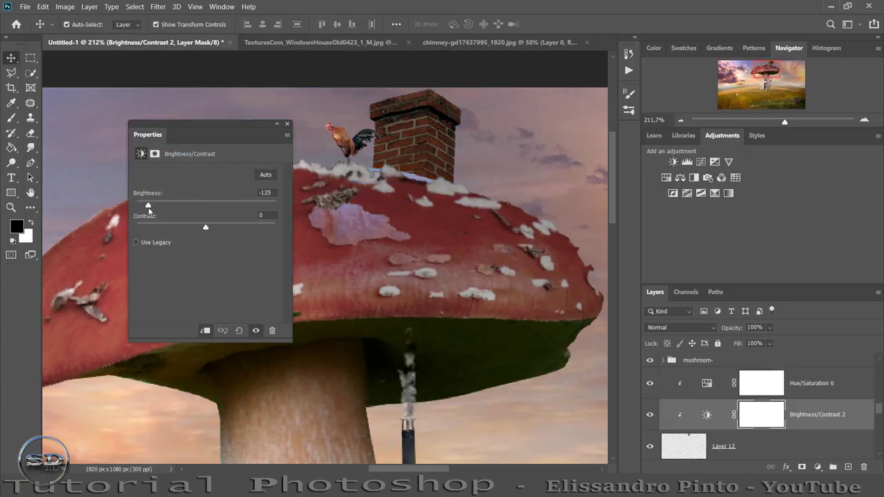
{"action": "left_click", "coordinate": [286, 125]}
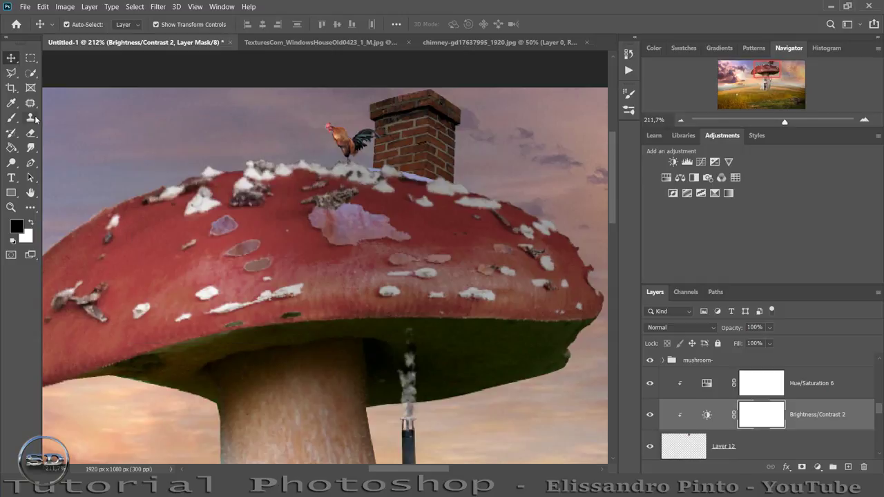
- Set a 65 px brush and lower the Brightness/Contrast layer's fill to 87%
{"action": "left_click", "coordinate": [11, 117]}
{"action": "mouse_move", "coordinate": [365, 159]}
{"action": "left_mouse_down"}
{"action": "mouse_move", "coordinate": [359, 119]}
{"action": "mouse_move", "coordinate": [405, 69]}
{"action": "left_mouse_up"}
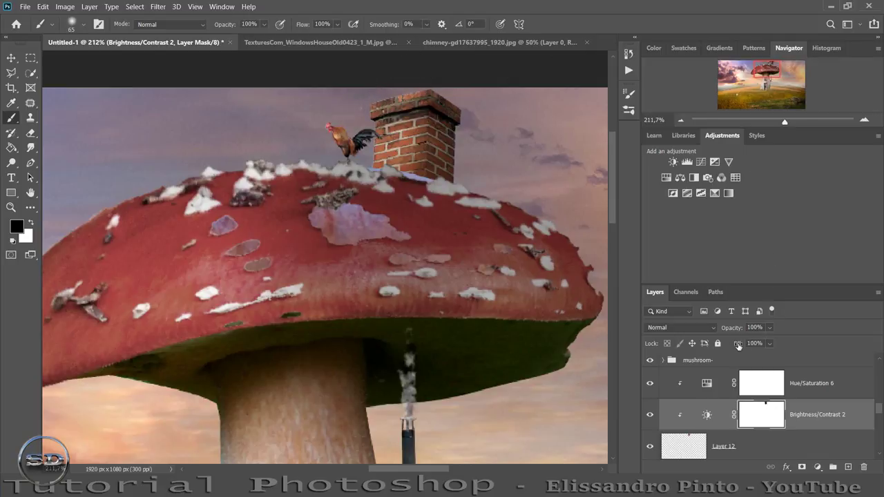
{"action": "left_click_drag", "start_coordinate": [738, 345], "coordinate": [733, 345]}
{"action": "mouse_move", "coordinate": [784, 122]}
{"action": "left_mouse_down"}
{"action": "mouse_move", "coordinate": [769, 123]}
{"action": "mouse_move", "coordinate": [793, 122]}
{"action": "left_mouse_up"}
- Select Layer 12, zoom in, and scale the chimney down slightly from a corner
{"action": "left_click", "coordinate": [690, 439]}
{"action": "scroll", "coordinate": [448, 306], "scroll_direction": "up", "scroll_amount": 3}
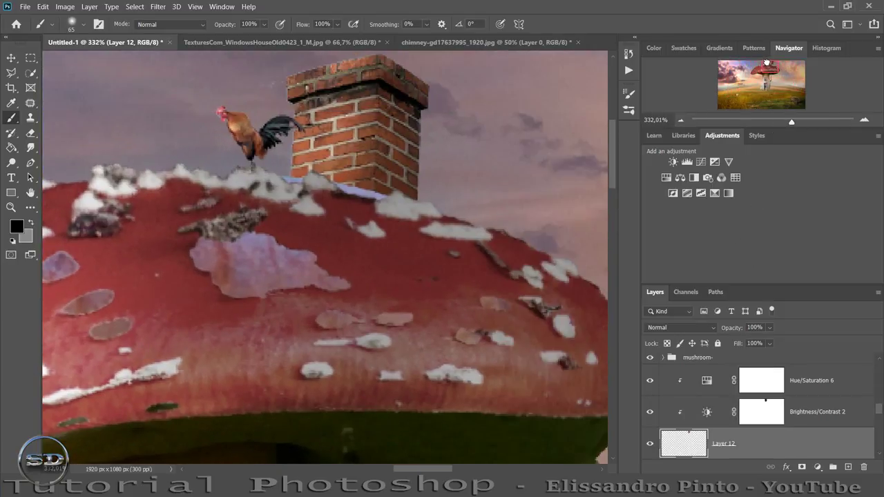
{"action": "scroll", "coordinate": [448, 306], "scroll_direction": "up", "scroll_amount": 2}
{"action": "scroll", "coordinate": [448, 305], "scroll_direction": "up", "scroll_amount": 3}
{"action": "left_click", "coordinate": [11, 58]}
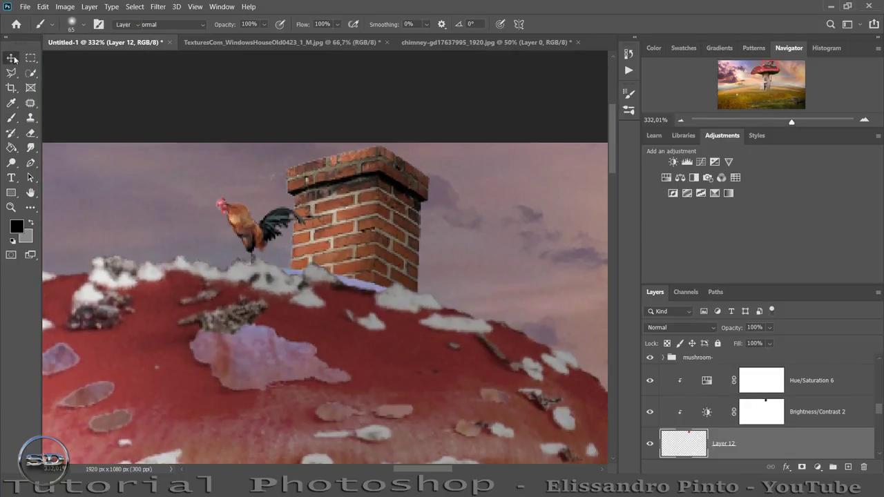
{"action": "left_click_drag", "start_coordinate": [259, 144], "coordinate": [308, 187]}
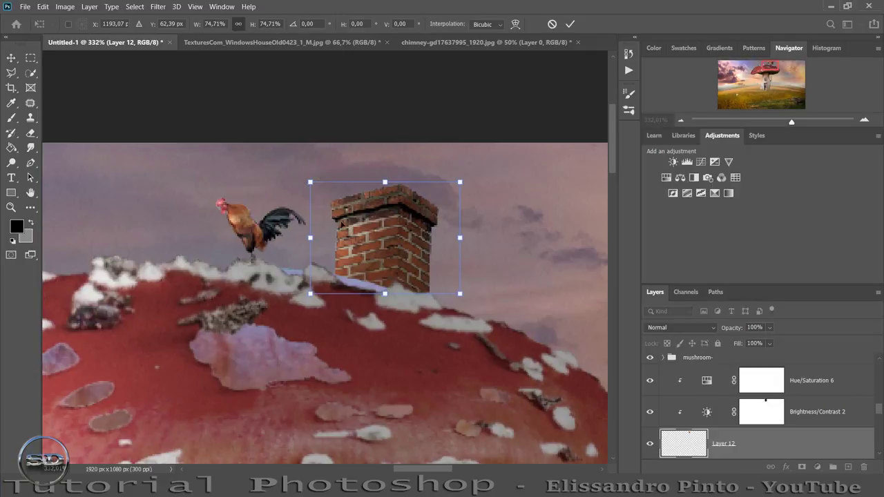
{"action": "left_click_drag", "start_coordinate": [345, 223], "coordinate": [352, 235]}
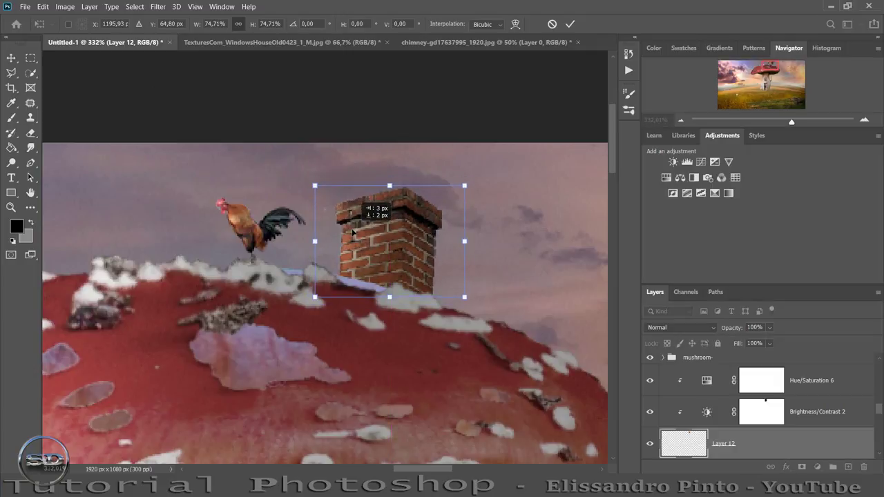
{"action": "left_click", "coordinate": [570, 24]}
- Shrink the chimney further to about 84% of its size and commit it
{"action": "left_click_drag", "start_coordinate": [794, 124], "coordinate": [792, 130]}
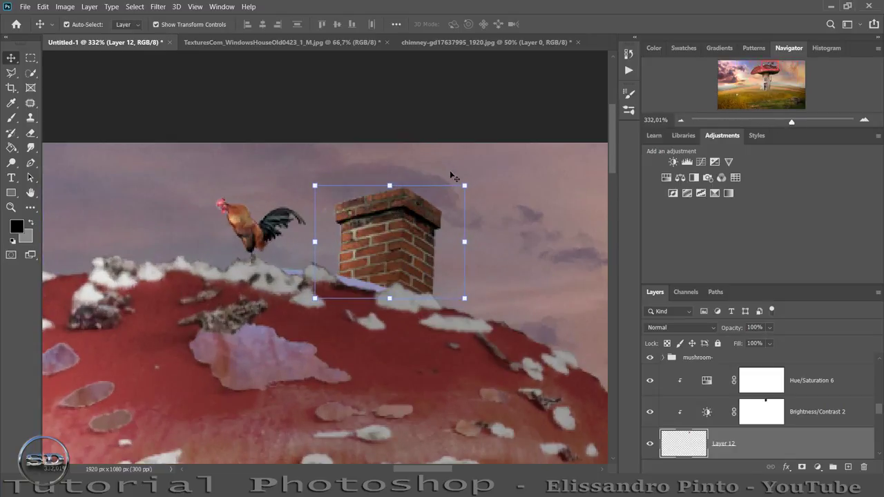
{"action": "left_click_drag", "start_coordinate": [466, 179], "coordinate": [442, 198]}
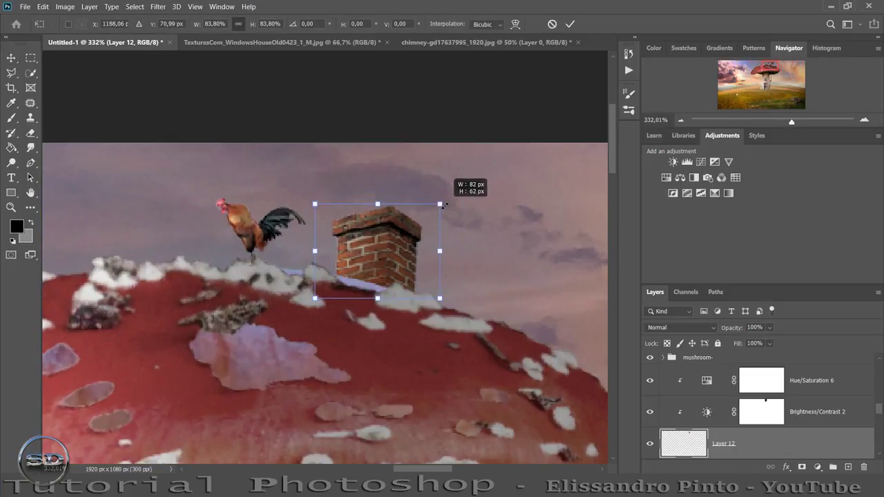
{"action": "left_click", "coordinate": [570, 24]}
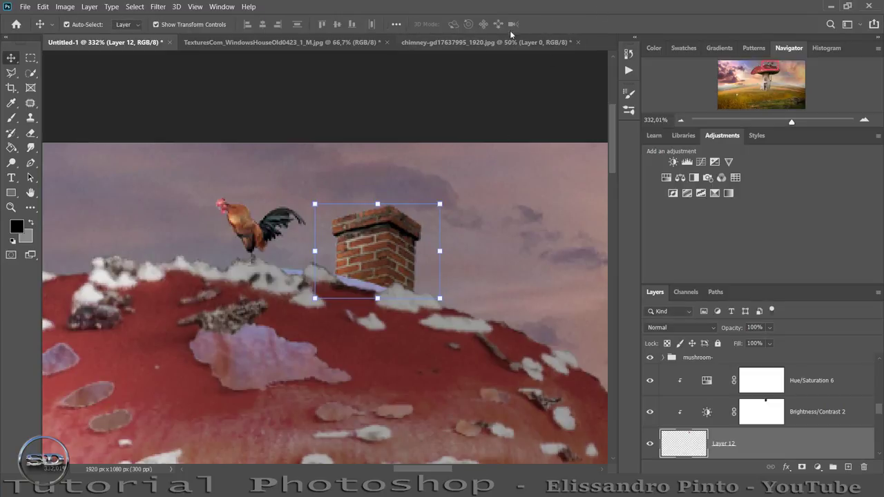
{"action": "left_click", "coordinate": [11, 117]}
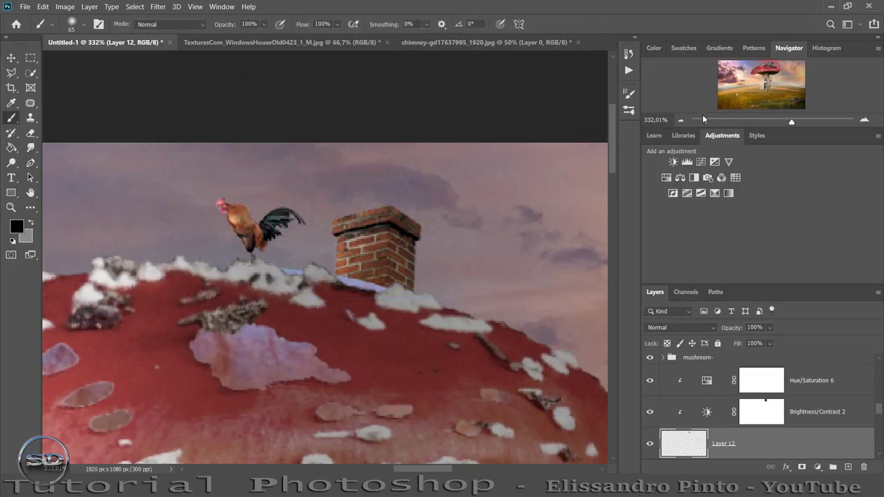
{"action": "mouse_move", "coordinate": [792, 123]}
{"action": "left_mouse_down"}
{"action": "mouse_move", "coordinate": [772, 123]}
{"action": "mouse_move", "coordinate": [787, 122]}
{"action": "left_mouse_up"}
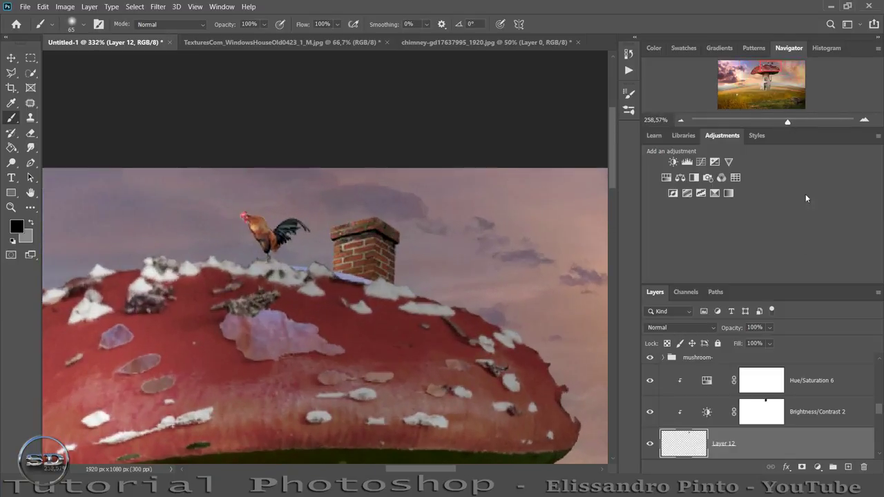
- Add a new empty layer for the smoke above the chosen layer
{"action": "scroll", "coordinate": [783, 418], "scroll_direction": "down", "scroll_amount": 3}
{"action": "scroll", "coordinate": [783, 419], "scroll_direction": "up", "scroll_amount": 2}
{"action": "scroll", "coordinate": [783, 418], "scroll_direction": "up", "scroll_amount": 2}
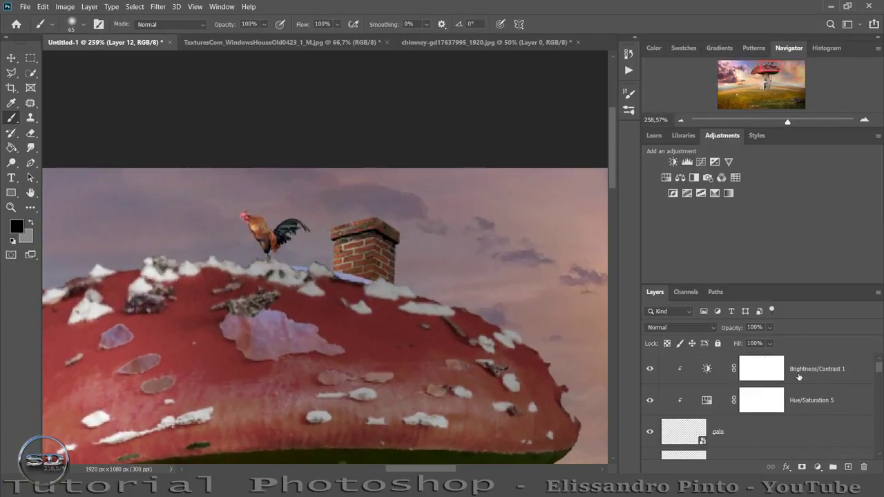
{"action": "left_click", "coordinate": [801, 367]}
{"action": "left_click", "coordinate": [848, 467]}
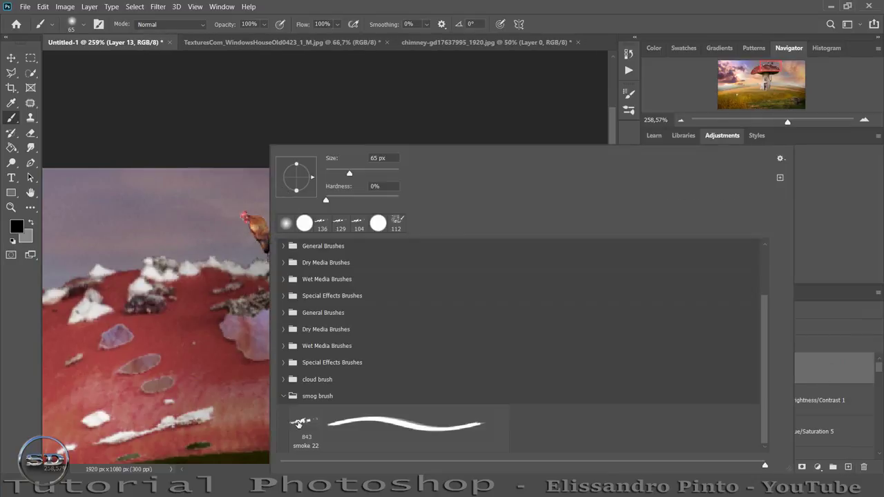
- Paint a smoke puff with the smoke 22 brush at 184 px and 82°, then set fill to 81%
{"action": "left_click", "coordinate": [299, 423]}
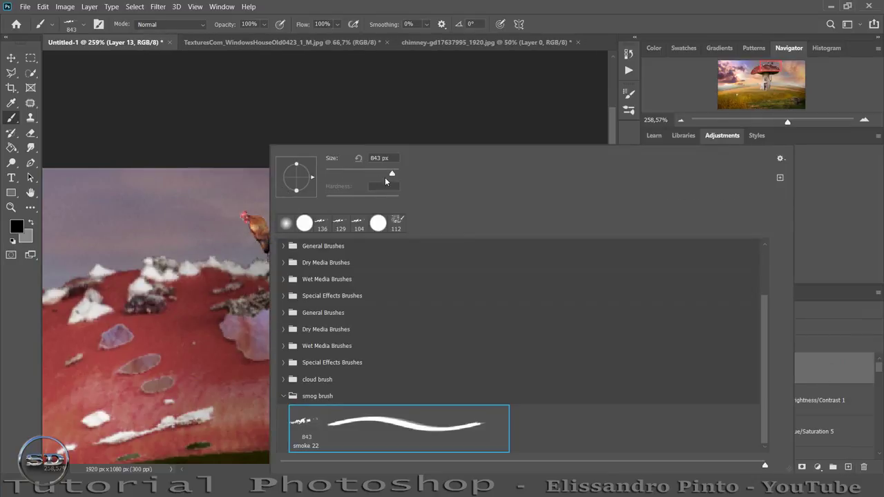
{"action": "left_click_drag", "start_coordinate": [391, 173], "coordinate": [301, 160]}
{"action": "left_click", "coordinate": [214, 234]}
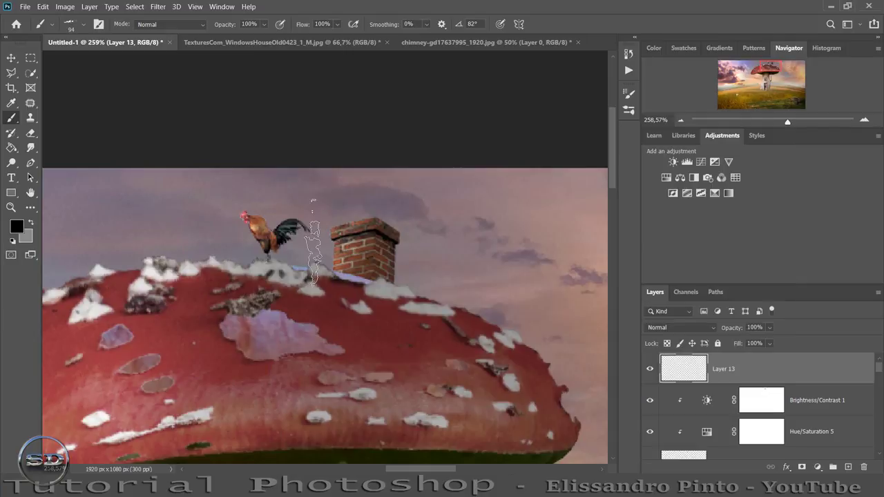
{"action": "left_click_drag", "start_coordinate": [376, 208], "coordinate": [403, 192]}
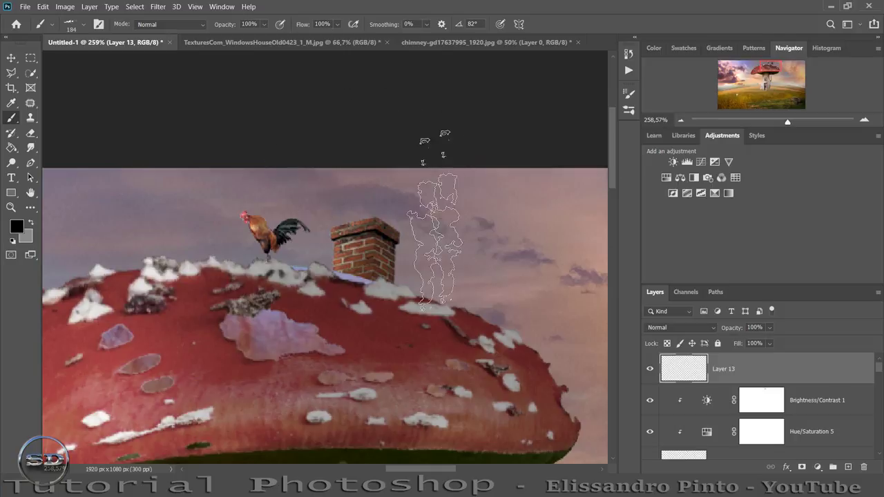
{"action": "left_click", "coordinate": [363, 208]}
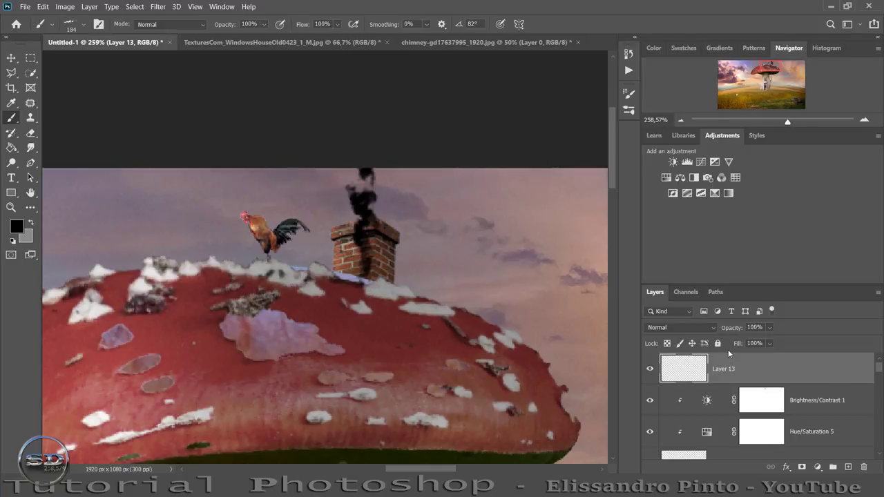
{"action": "left_click_drag", "start_coordinate": [738, 345], "coordinate": [721, 345]}
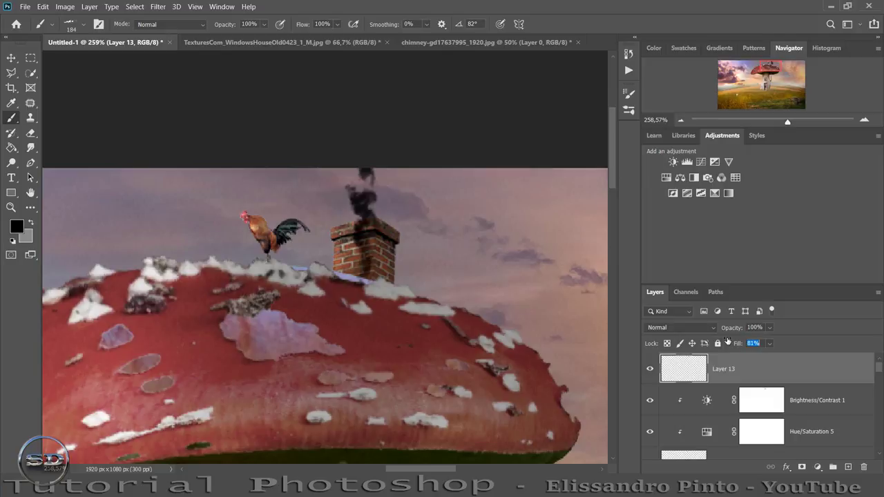
- Repaint the smoke in grey, then white (ffffff), and fade the layer to 61% opacity
{"action": "left_click", "coordinate": [31, 224]}
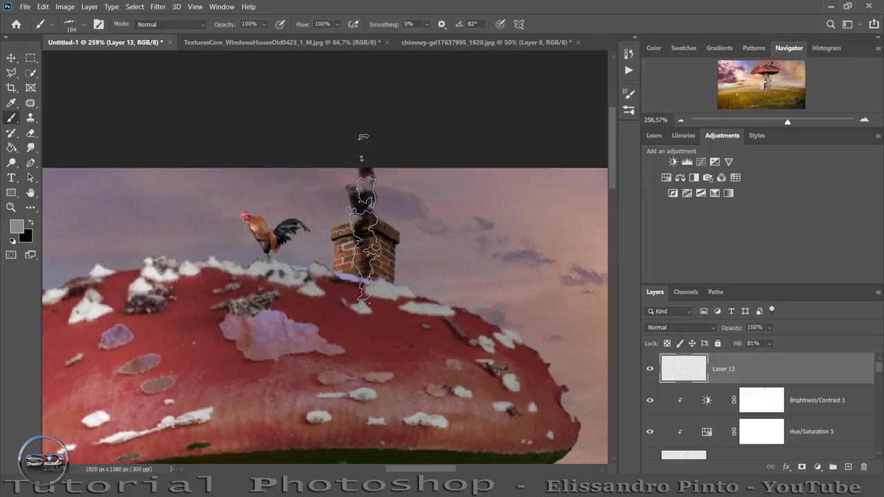
{"action": "left_click", "coordinate": [364, 195]}
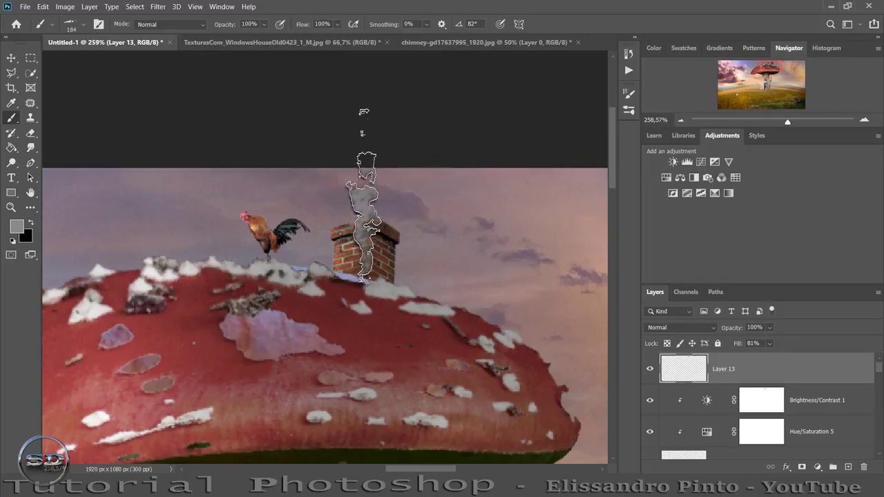
{"action": "left_click", "coordinate": [372, 221]}
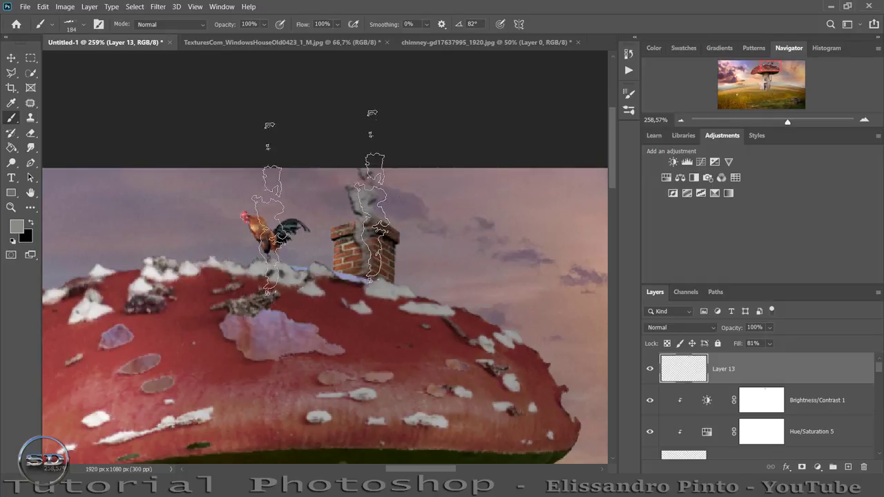
{"action": "left_click", "coordinate": [17, 228]}
{"action": "type", "text": "ffffff"}
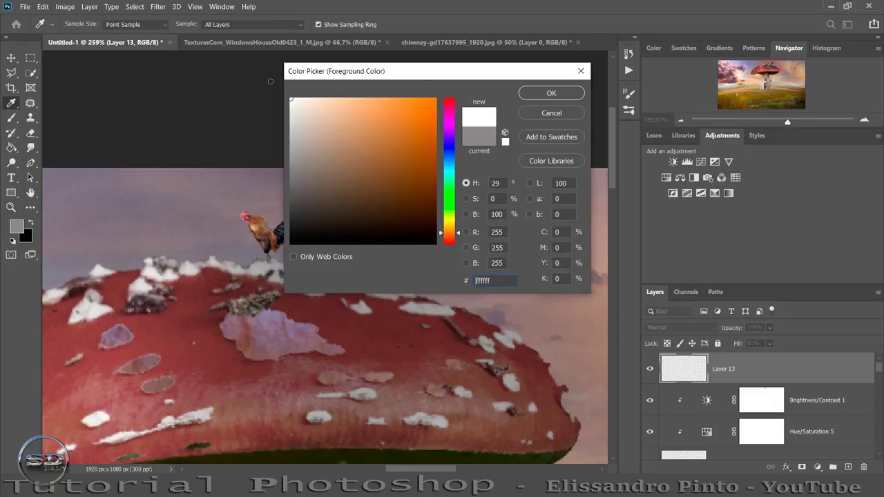
{"action": "left_click", "coordinate": [551, 94]}
{"action": "left_click", "coordinate": [352, 227]}
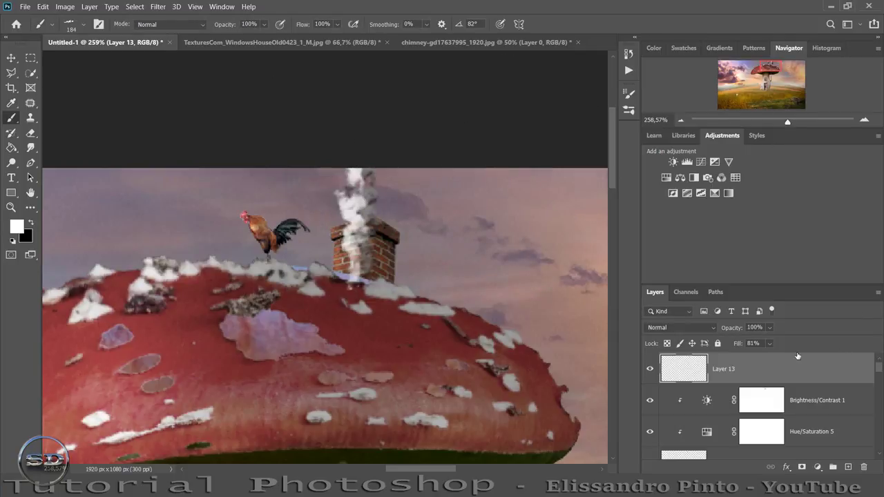
{"action": "left_click_drag", "start_coordinate": [733, 330], "coordinate": [708, 327]}
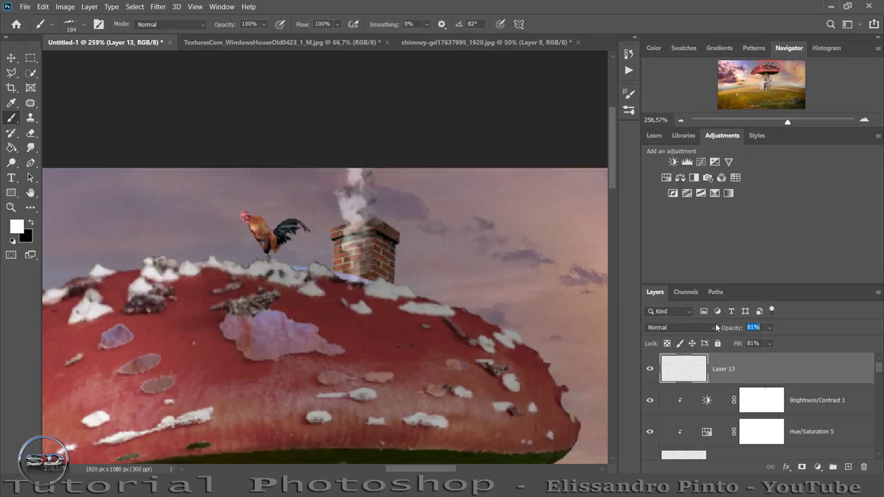
{"action": "key", "text": "Return"}
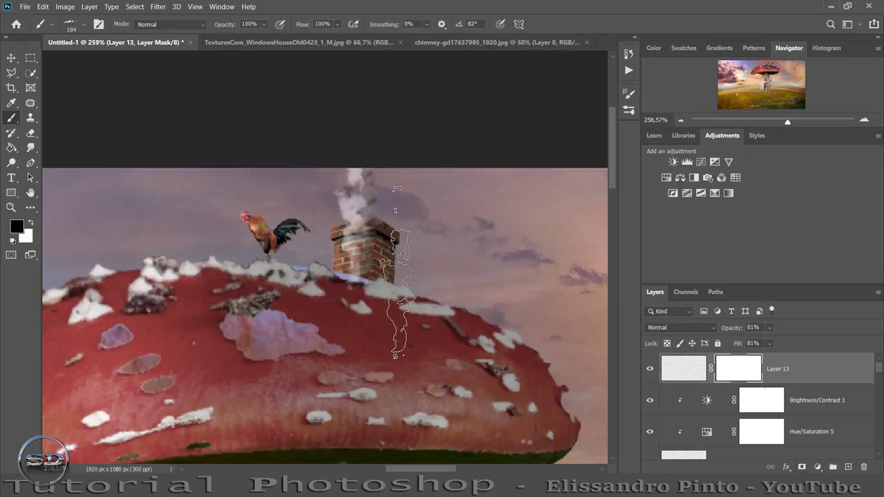
- Hide the smoke along the chimney base with a 44 px soft round brush
{"action": "right_click", "coordinate": [397, 321]}
{"action": "left_click", "coordinate": [394, 223]}
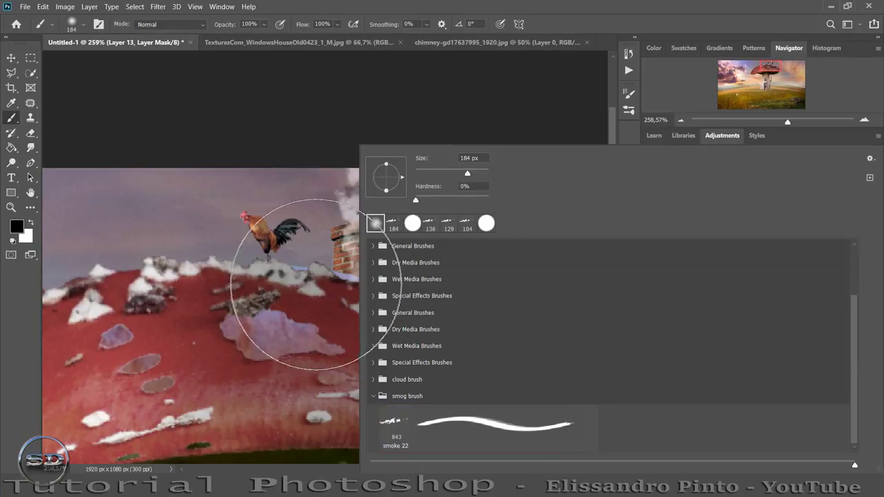
{"action": "key", "text": "Return"}
{"action": "left_click_drag", "start_coordinate": [250, 293], "coordinate": [207, 292]}
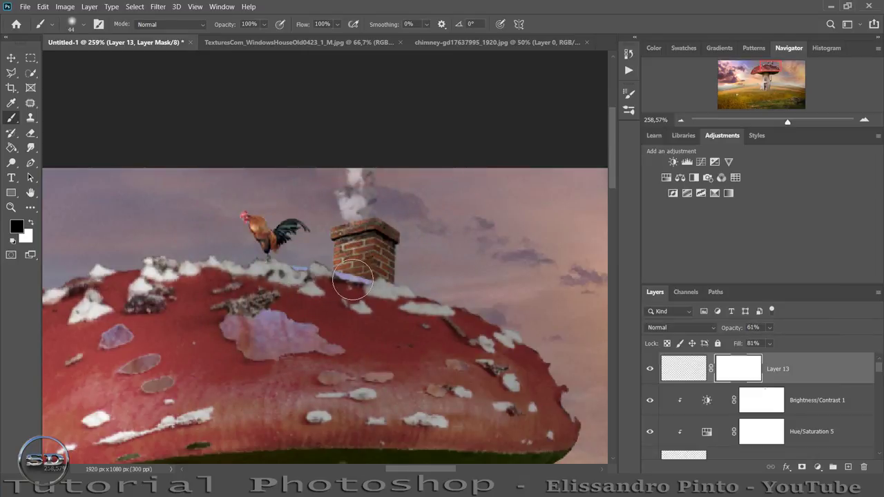
{"action": "left_click_drag", "start_coordinate": [342, 277], "coordinate": [418, 280]}
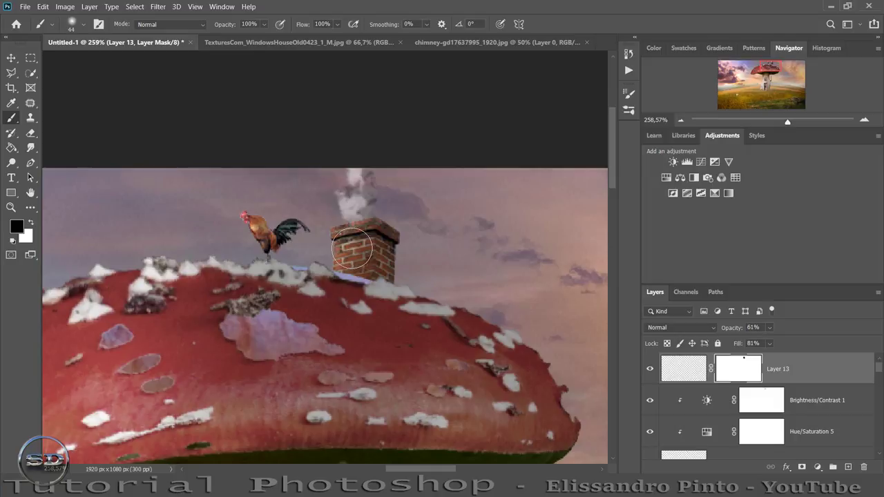
{"action": "left_click_drag", "start_coordinate": [787, 126], "coordinate": [766, 129]}
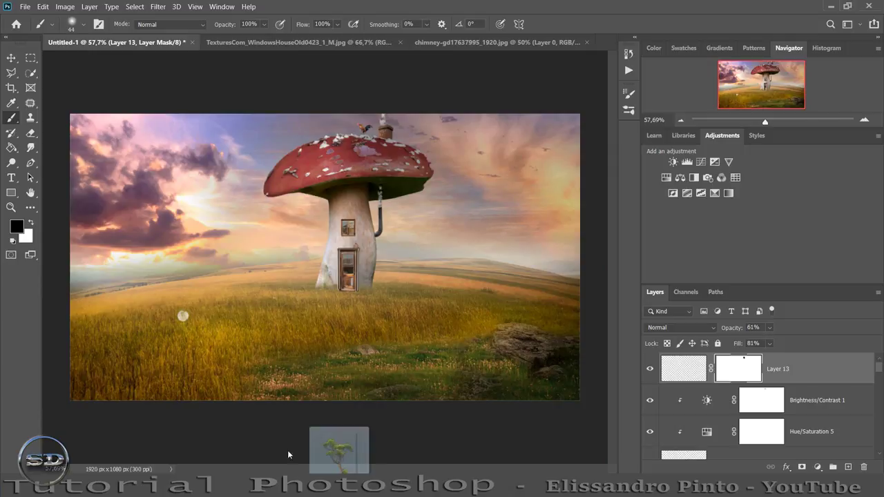
- Place the tree image, enlarged, in the top-left corner
{"action": "left_click_drag", "start_coordinate": [428, 356], "coordinate": [326, 449]}
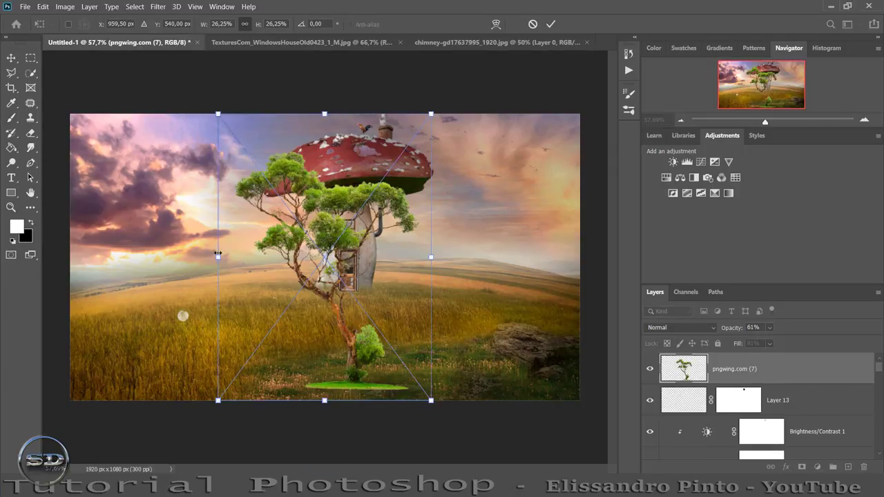
{"action": "mouse_move", "coordinate": [217, 254]}
{"action": "left_mouse_down"}
{"action": "mouse_move", "coordinate": [29, 219]}
{"action": "mouse_move", "coordinate": [40, 219]}
{"action": "left_mouse_up"}
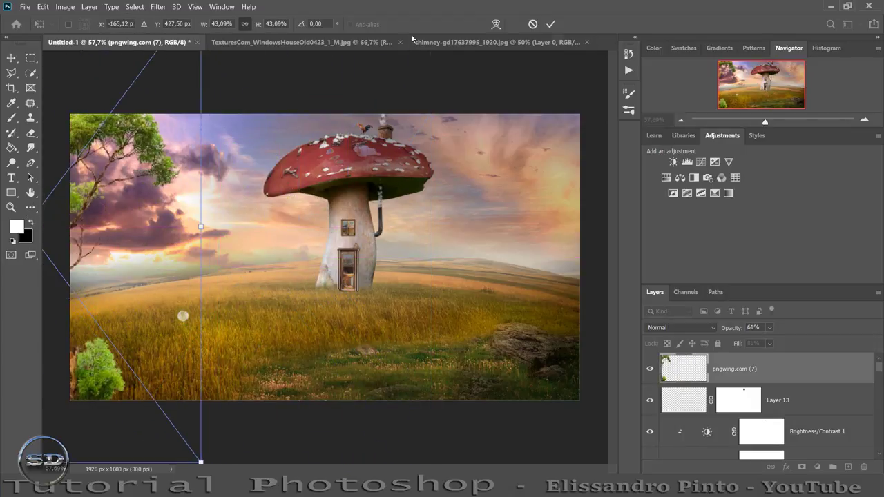
{"action": "left_click", "coordinate": [550, 24]}
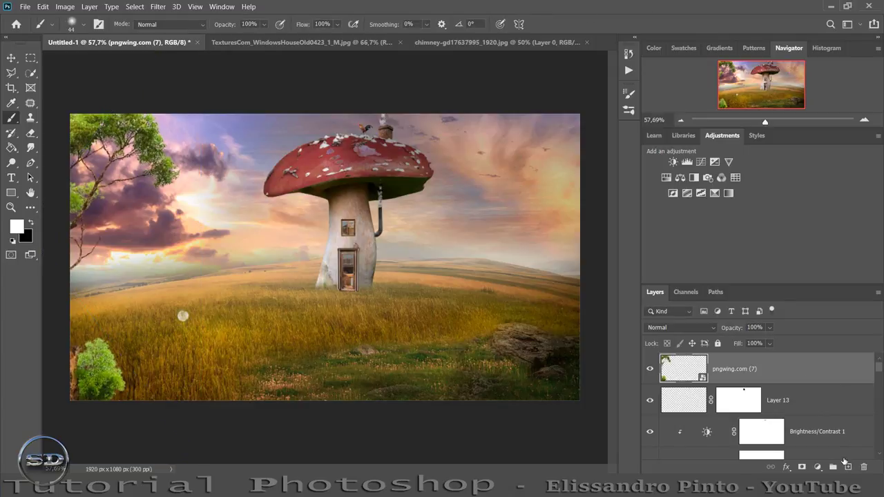
- Add a layer clipped to the tree, paint black shading on bush and tree, and set fill to 61%
{"action": "left_click", "coordinate": [847, 467]}
{"action": "right_click", "coordinate": [766, 373]}
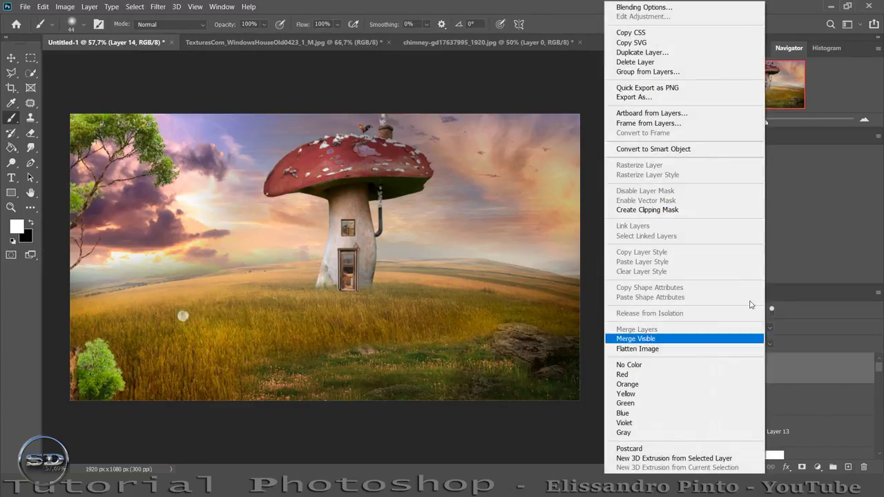
{"action": "left_click", "coordinate": [684, 205]}
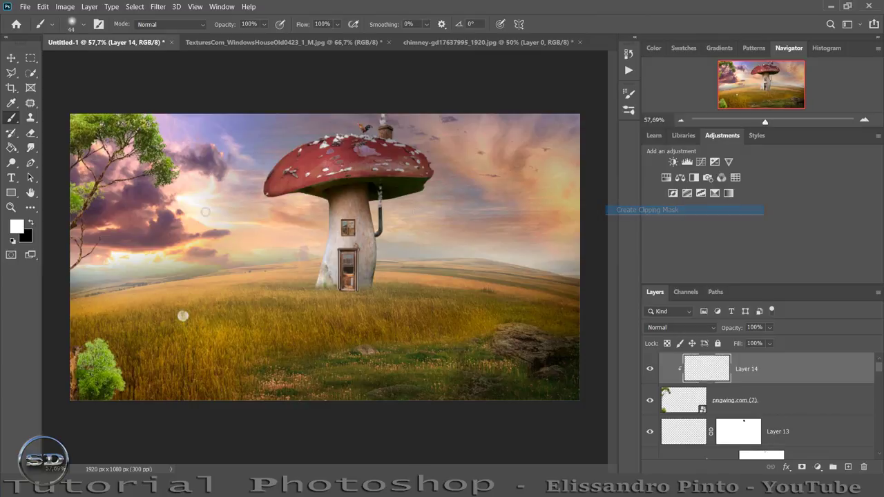
{"action": "left_click", "coordinate": [31, 225]}
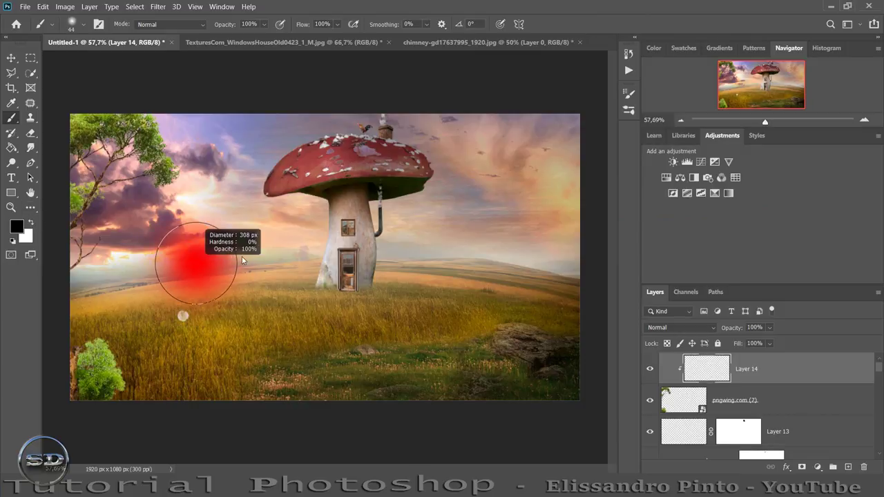
{"action": "left_click_drag", "start_coordinate": [77, 365], "coordinate": [76, 414]}
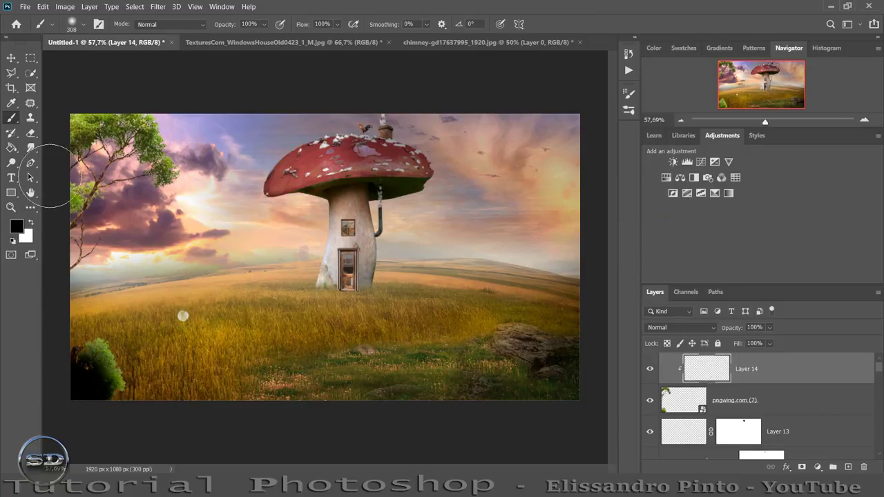
{"action": "left_click_drag", "start_coordinate": [47, 176], "coordinate": [136, 96]}
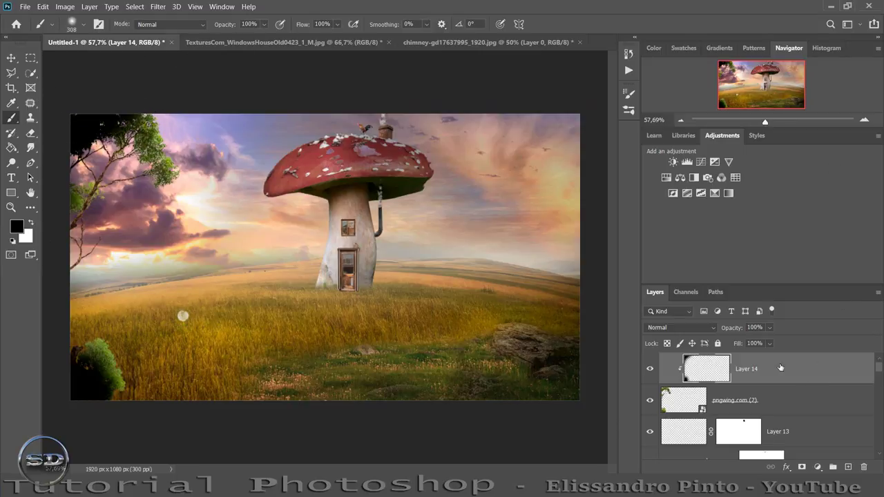
{"action": "left_click_drag", "start_coordinate": [726, 345], "coordinate": [714, 344]}
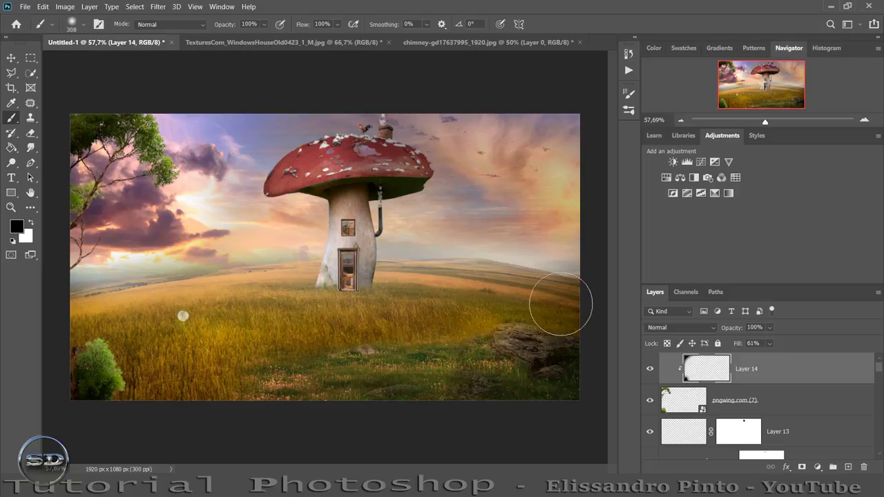
{"action": "left_click_drag", "start_coordinate": [444, 344], "coordinate": [444, 341]}
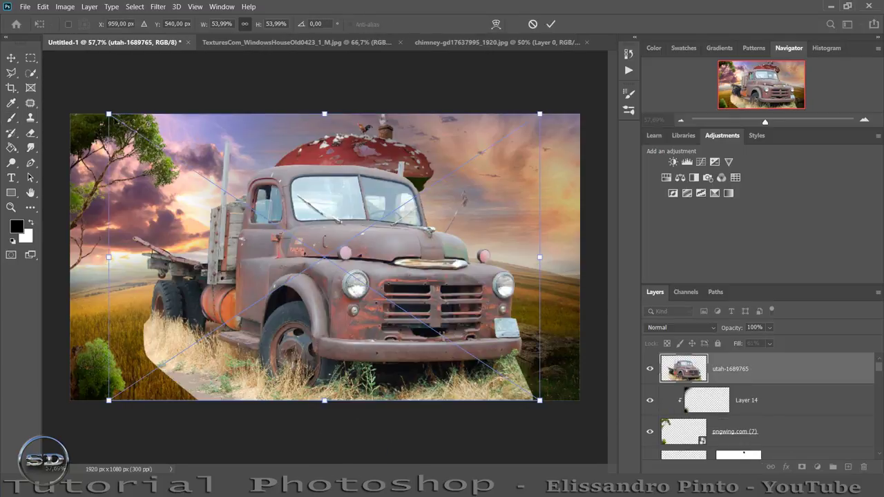
- Shrink the truck to 544 by 362 px and place it right of the mushroom house
{"action": "left_click_drag", "start_coordinate": [108, 113], "coordinate": [340, 268]}
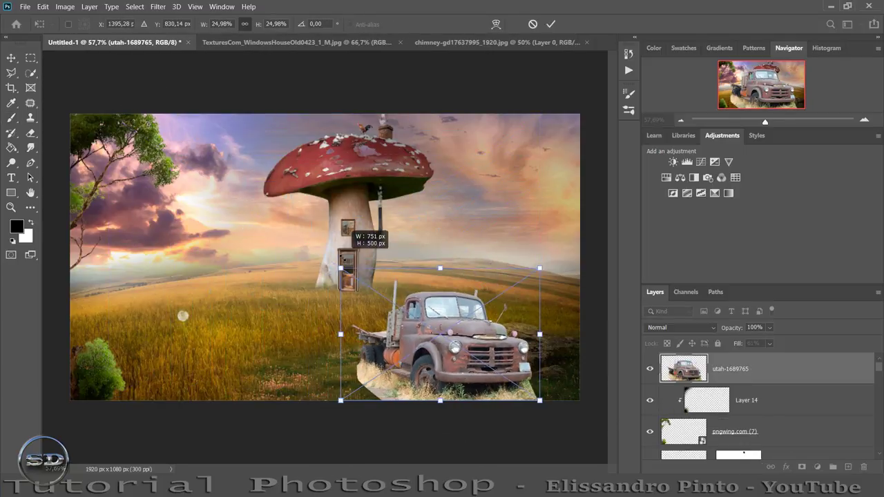
{"action": "left_click_drag", "start_coordinate": [435, 288], "coordinate": [472, 205]}
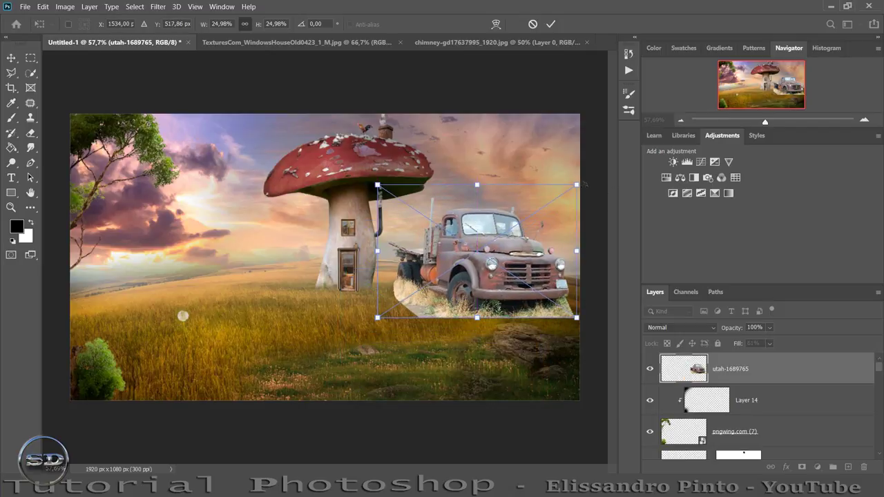
{"action": "left_click_drag", "start_coordinate": [584, 184], "coordinate": [528, 226]}
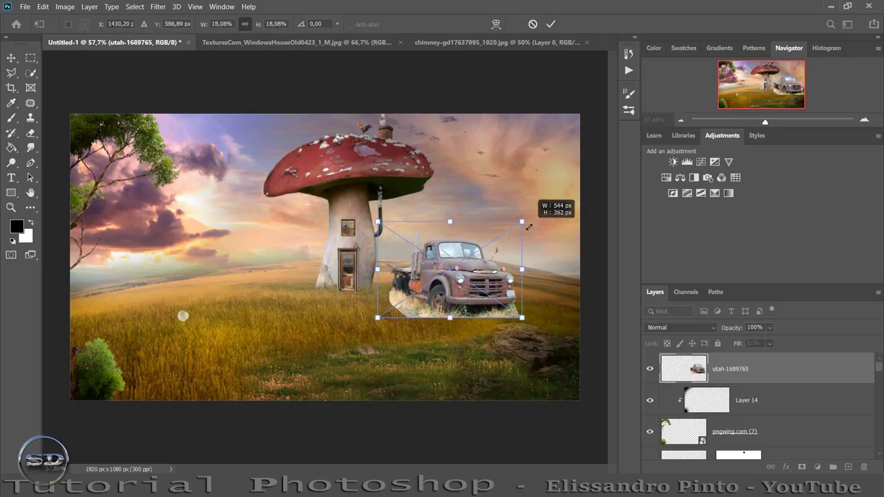
{"action": "left_click_drag", "start_coordinate": [498, 270], "coordinate": [517, 258]}
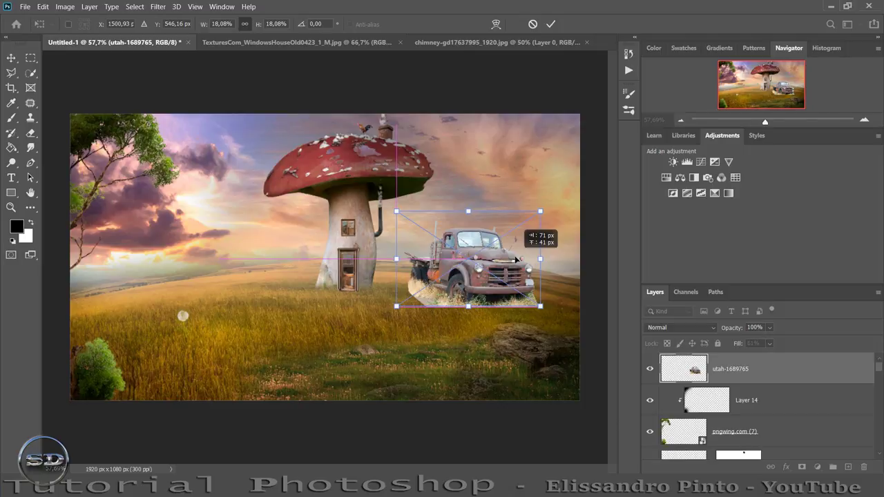
{"action": "left_click", "coordinate": [550, 24]}
{"action": "key", "text": "b"}
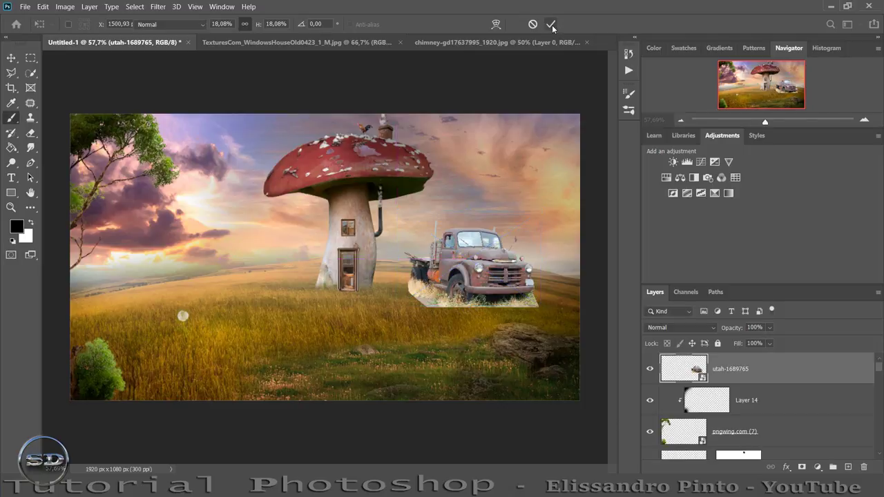
{"action": "left_click_drag", "start_coordinate": [765, 123], "coordinate": [779, 122]}
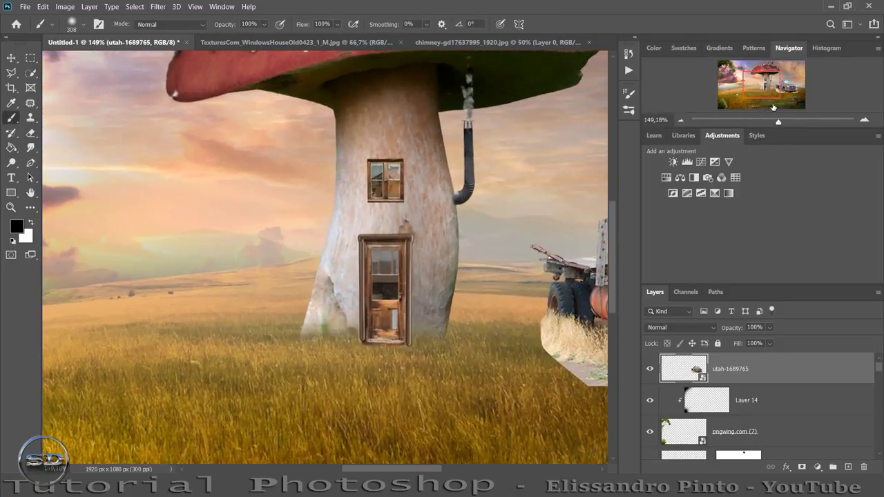
{"action": "left_click_drag", "start_coordinate": [786, 88], "coordinate": [787, 102]}
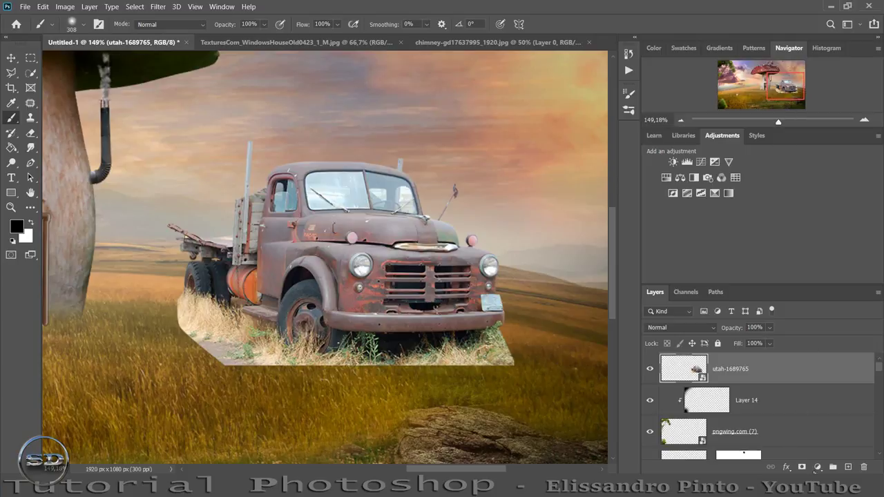
- Mask away the truck's hard grass edge with a large brush and add a Brightness/Contrast adjustment layer
{"action": "left_click", "coordinate": [802, 466]}
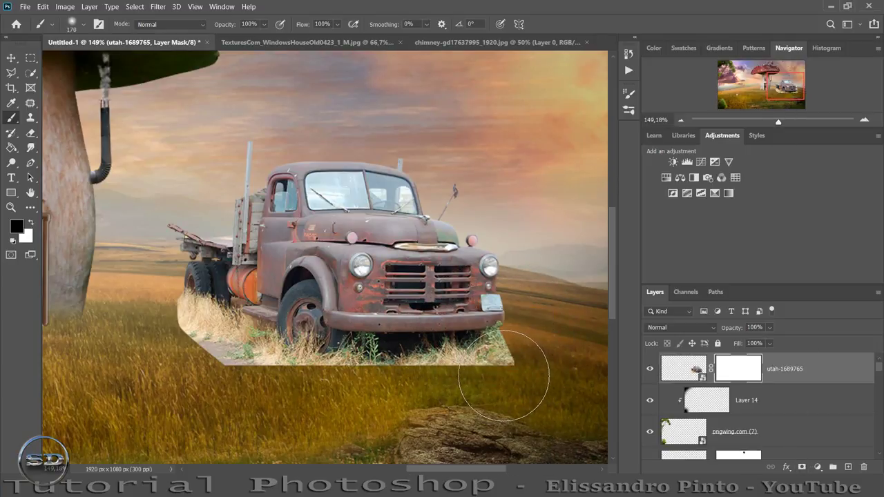
{"action": "mouse_move", "coordinate": [496, 343]}
{"action": "left_mouse_down"}
{"action": "mouse_move", "coordinate": [501, 377]}
{"action": "mouse_move", "coordinate": [420, 395]}
{"action": "mouse_move", "coordinate": [184, 359]}
{"action": "mouse_move", "coordinate": [296, 381]}
{"action": "mouse_move", "coordinate": [266, 377]}
{"action": "mouse_move", "coordinate": [215, 337]}
{"action": "left_mouse_up"}
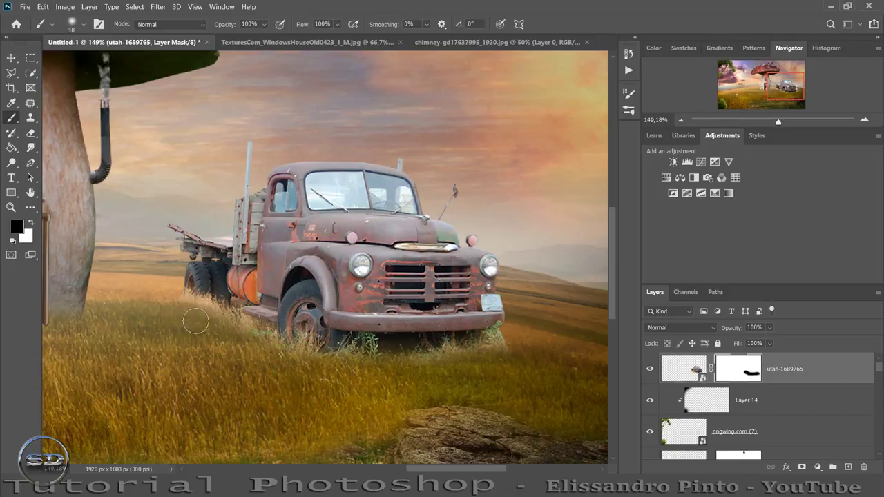
{"action": "mouse_move", "coordinate": [518, 355]}
{"action": "left_mouse_down"}
{"action": "mouse_move", "coordinate": [490, 352]}
{"action": "mouse_move", "coordinate": [420, 370]}
{"action": "mouse_move", "coordinate": [442, 361]}
{"action": "mouse_move", "coordinate": [470, 368]}
{"action": "left_mouse_up"}
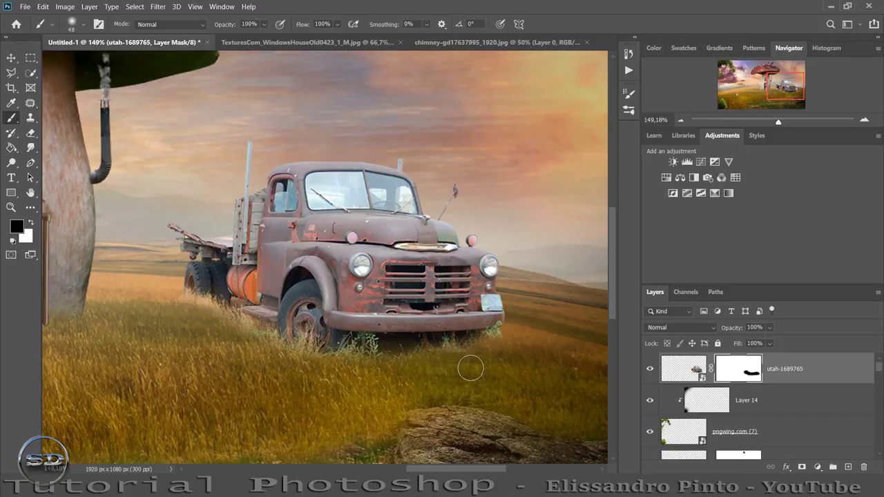
{"action": "left_click", "coordinate": [693, 368]}
{"action": "left_click", "coordinate": [673, 162]}
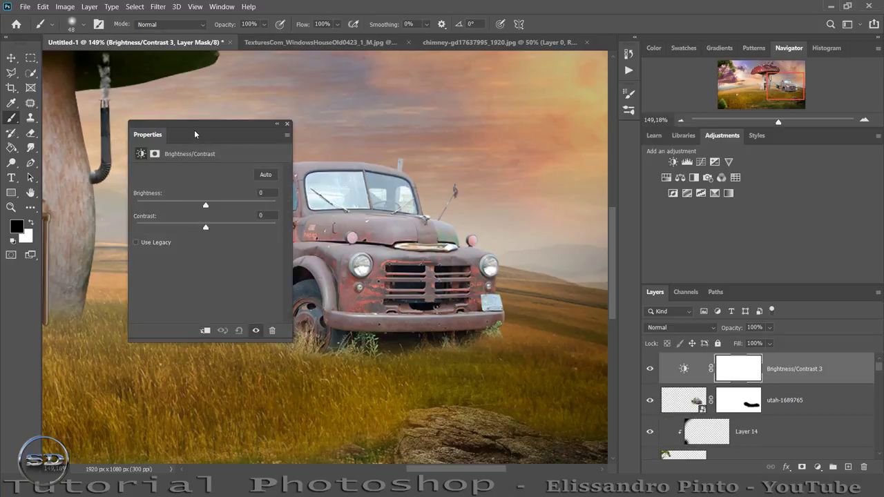
- Clip Brightness/Contrast to the truck at -115 and mask it off the right front and pole top
{"action": "left_click", "coordinate": [204, 331]}
{"action": "left_click_drag", "start_coordinate": [205, 207], "coordinate": [153, 206]}
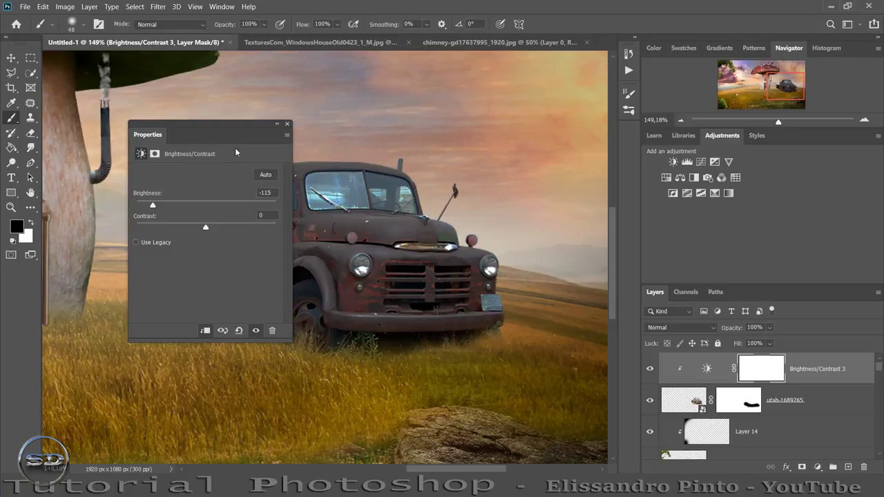
{"action": "left_click", "coordinate": [286, 124]}
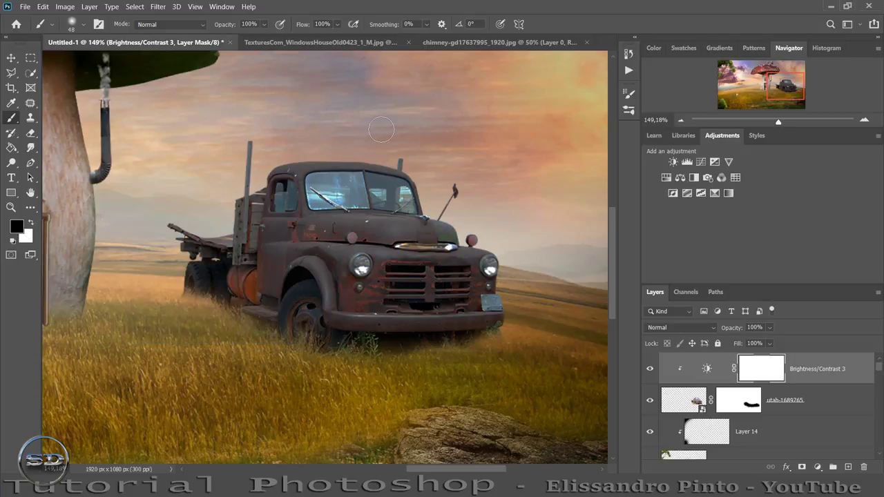
{"action": "left_click_drag", "start_coordinate": [398, 136], "coordinate": [407, 132]}
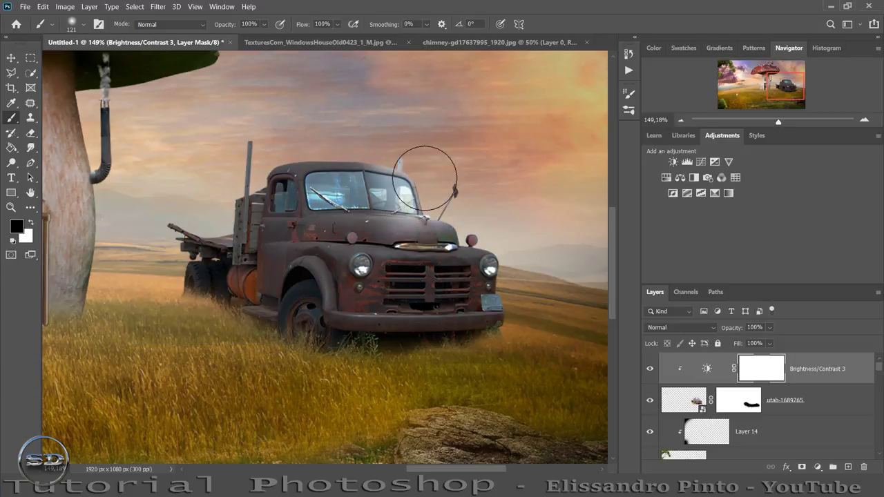
{"action": "left_click_drag", "start_coordinate": [484, 220], "coordinate": [509, 253]}
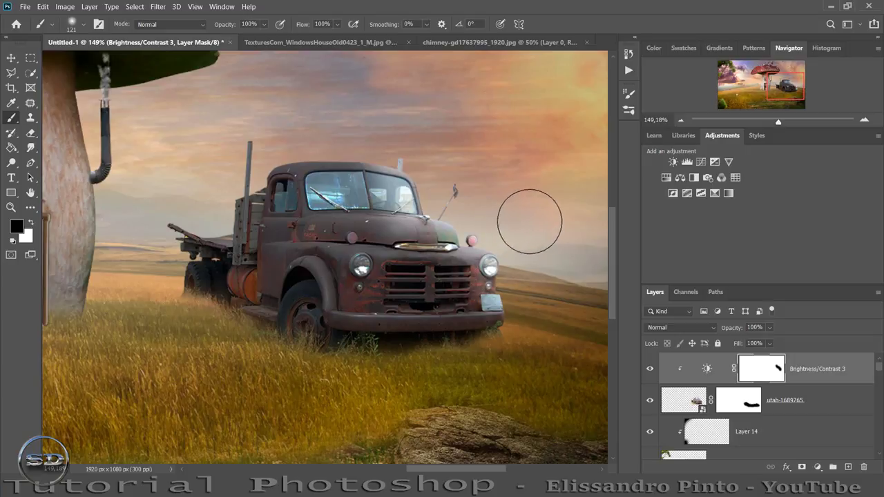
{"action": "left_click", "coordinate": [247, 141]}
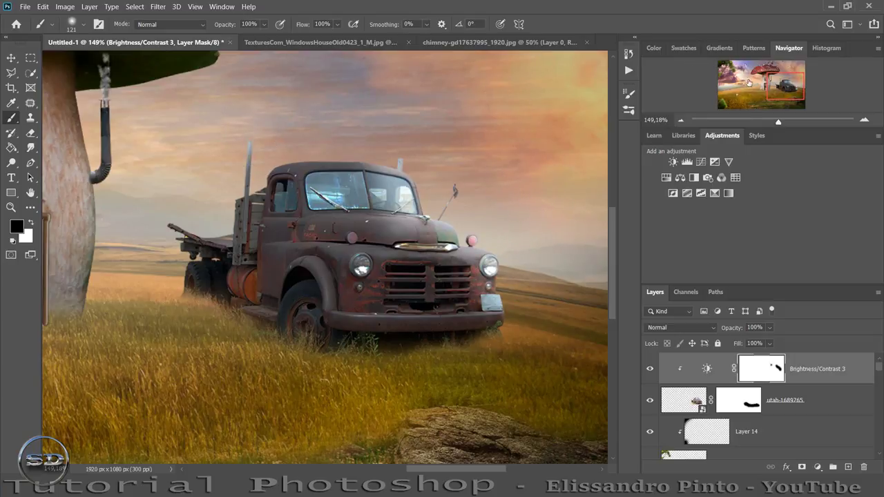
{"action": "left_click_drag", "start_coordinate": [778, 122], "coordinate": [787, 124]}
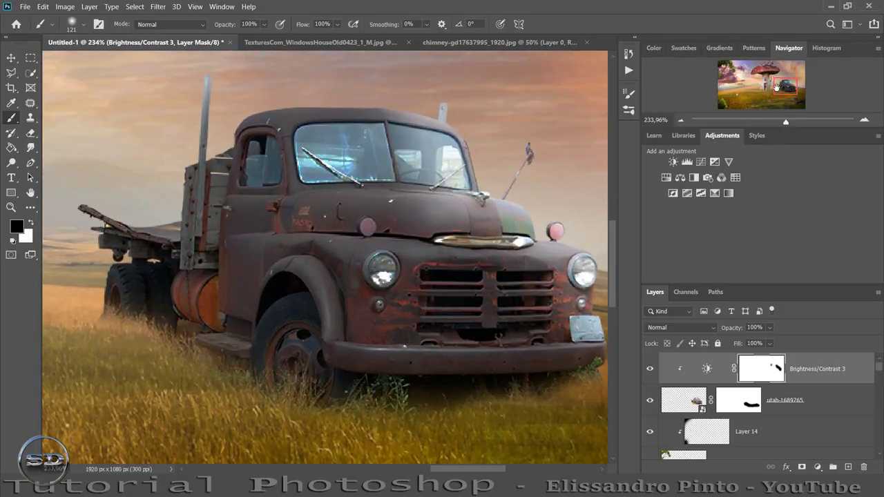
{"action": "left_click_drag", "start_coordinate": [776, 85], "coordinate": [781, 83]}
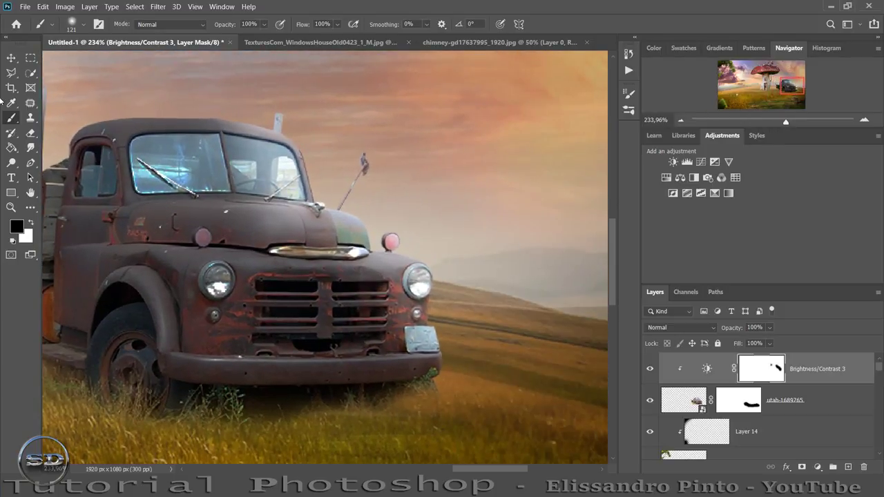
{"action": "left_click", "coordinate": [11, 102]}
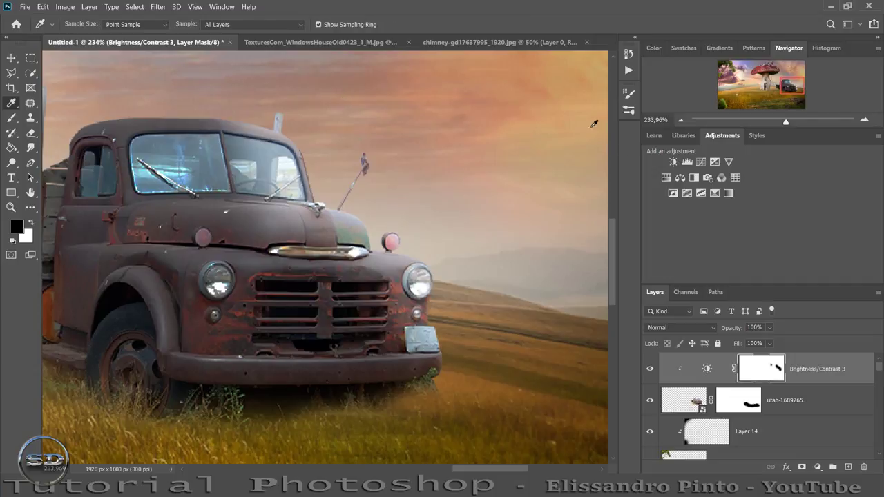
- Sample the warm sky colour and set a brighter, more saturated orange as foreground
{"action": "left_click", "coordinate": [577, 90]}
{"action": "left_click", "coordinate": [848, 468]}
{"action": "key", "text": "d"}
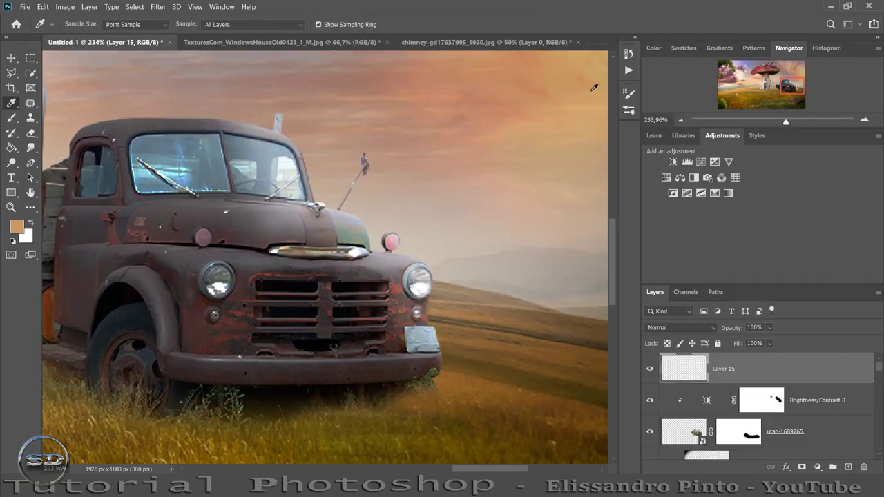
{"action": "left_click", "coordinate": [18, 229]}
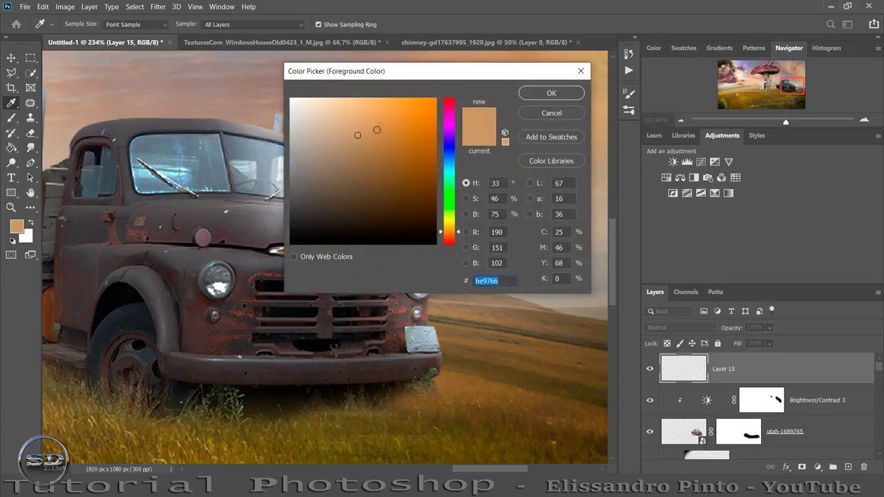
{"action": "left_click_drag", "start_coordinate": [385, 121], "coordinate": [407, 110]}
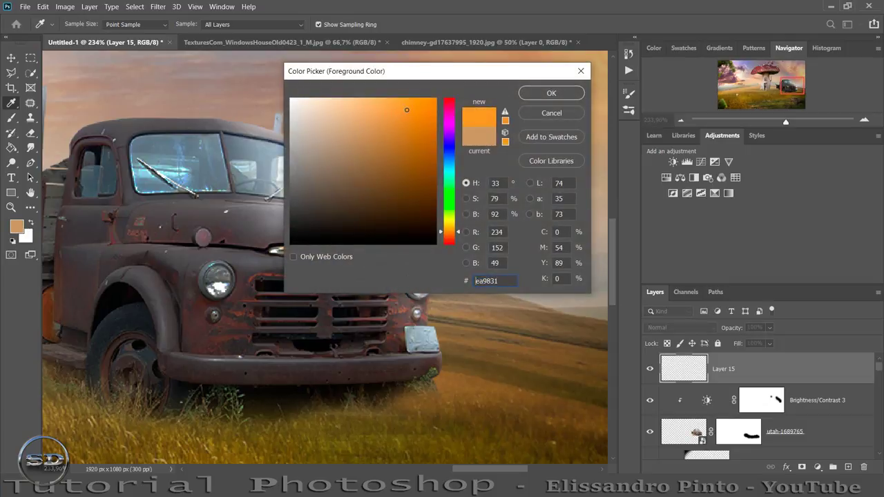
{"action": "left_click", "coordinate": [540, 95]}
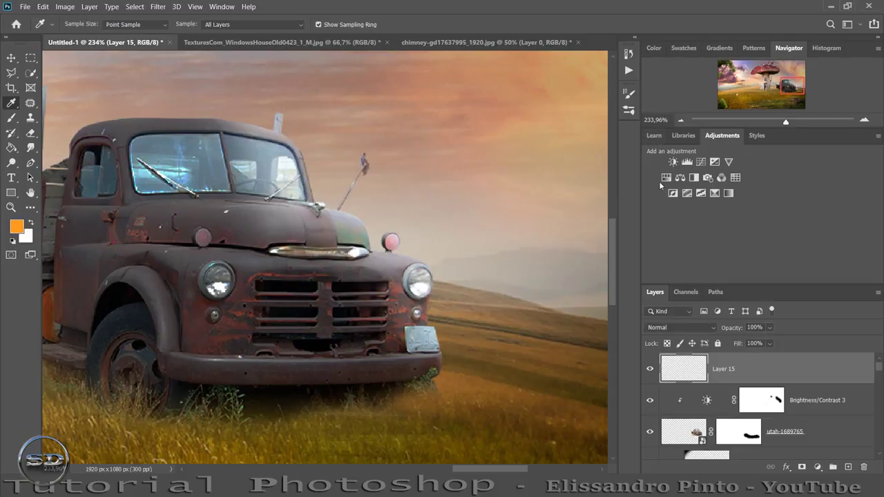
- Add a new layer clipped to the truck and set the brush to 30 px
{"action": "left_click", "coordinate": [701, 424]}
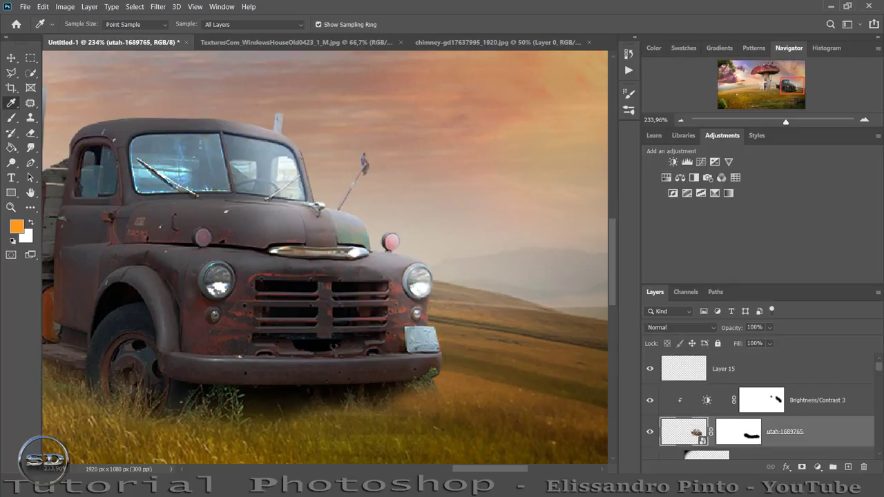
{"action": "left_click", "coordinate": [848, 469]}
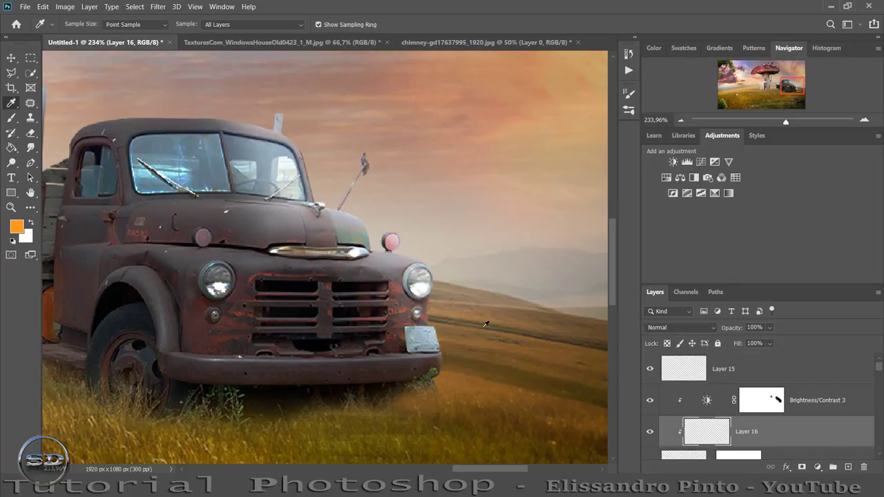
{"action": "left_click", "coordinate": [10, 119]}
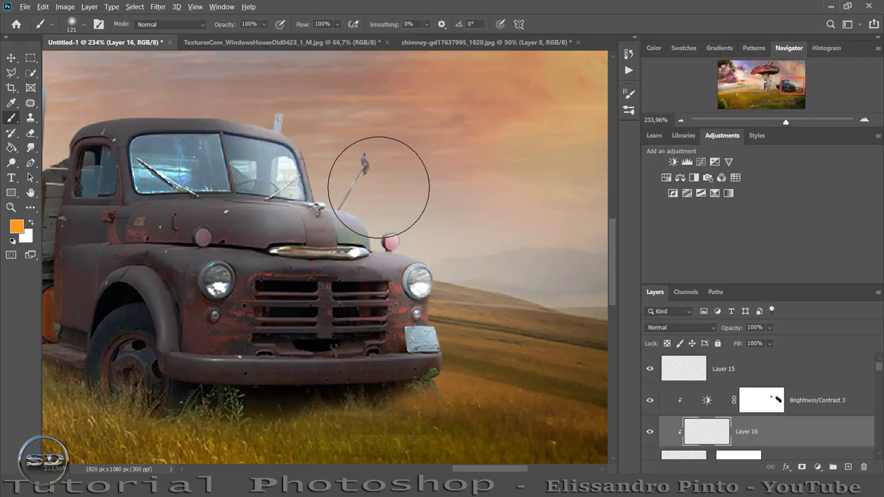
{"action": "left_click_drag", "start_coordinate": [379, 187], "coordinate": [359, 185]}
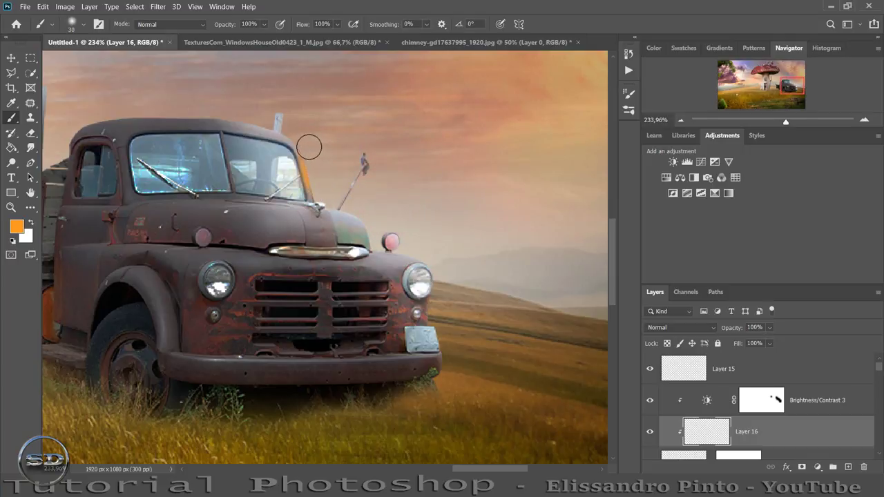
- Paint orange rim light on the pole, antenna, hood, lamp and headlight, blended as Linear Dodge (Add)
{"action": "left_click", "coordinate": [279, 122]}
{"action": "left_click", "coordinate": [365, 163]}
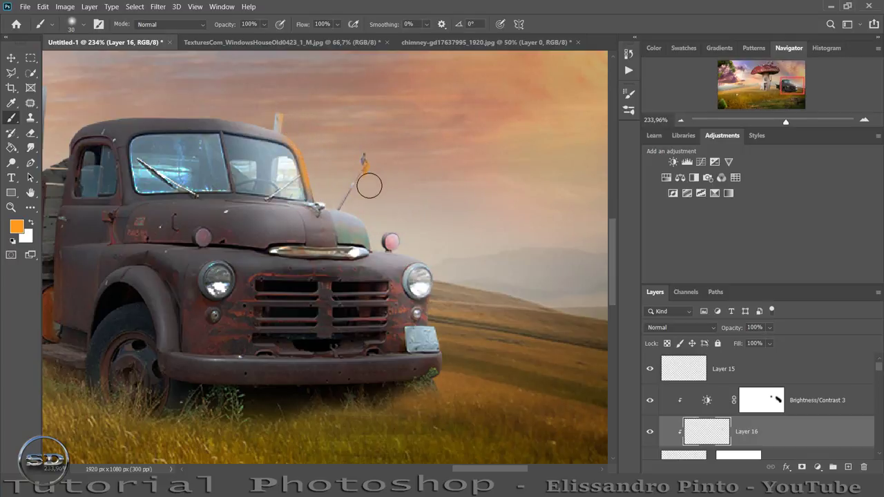
{"action": "left_click", "coordinate": [354, 224]}
{"action": "left_click", "coordinate": [391, 241]}
{"action": "left_click", "coordinate": [416, 261]}
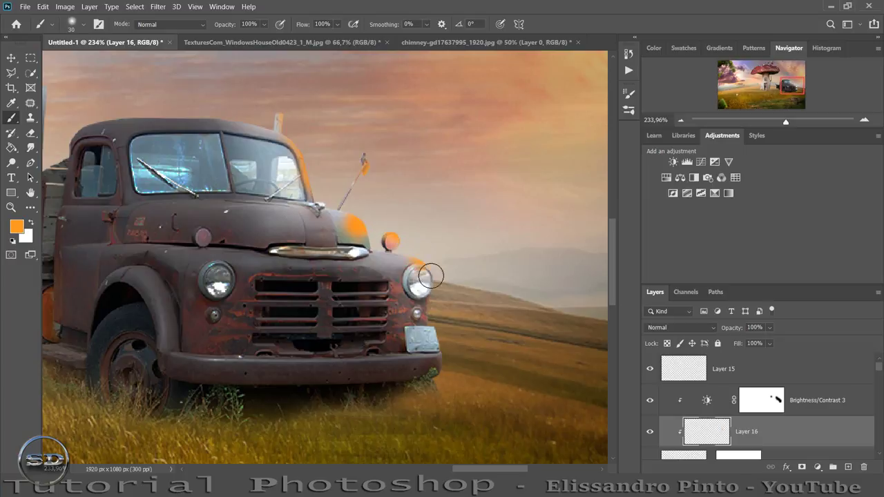
{"action": "left_click_drag", "start_coordinate": [430, 276], "coordinate": [435, 345]}
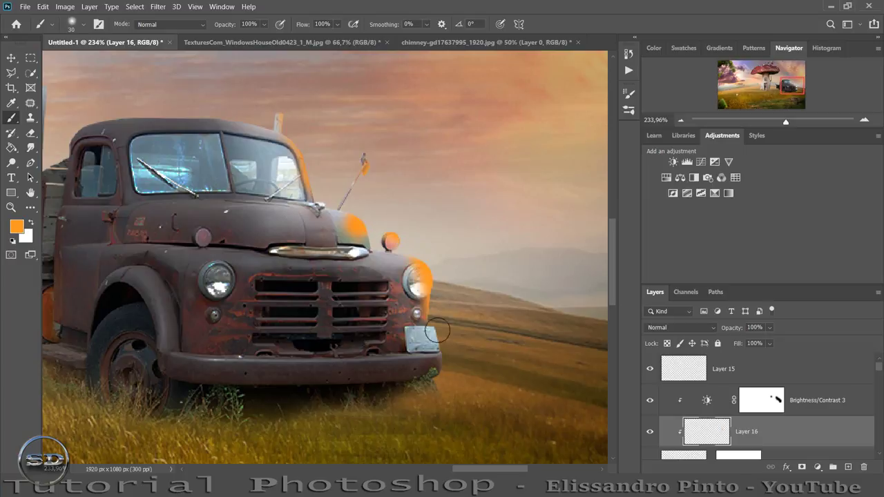
{"action": "left_click", "coordinate": [681, 327]}
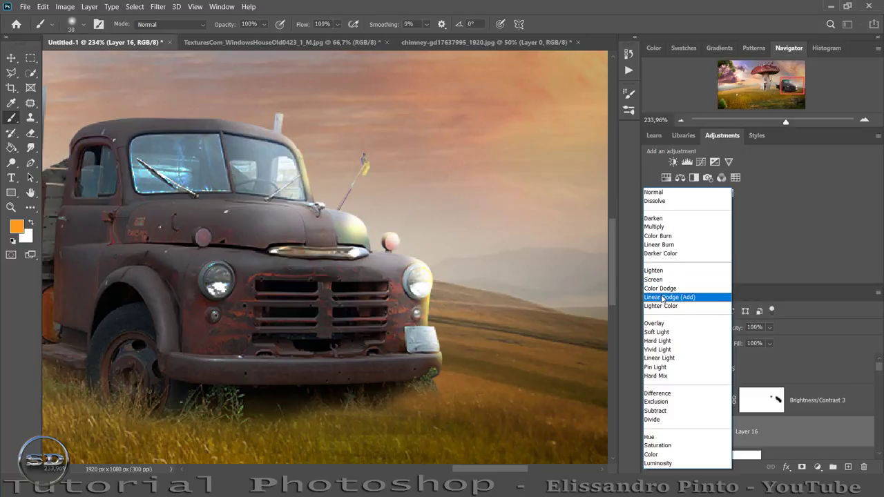
{"action": "left_click", "coordinate": [662, 298]}
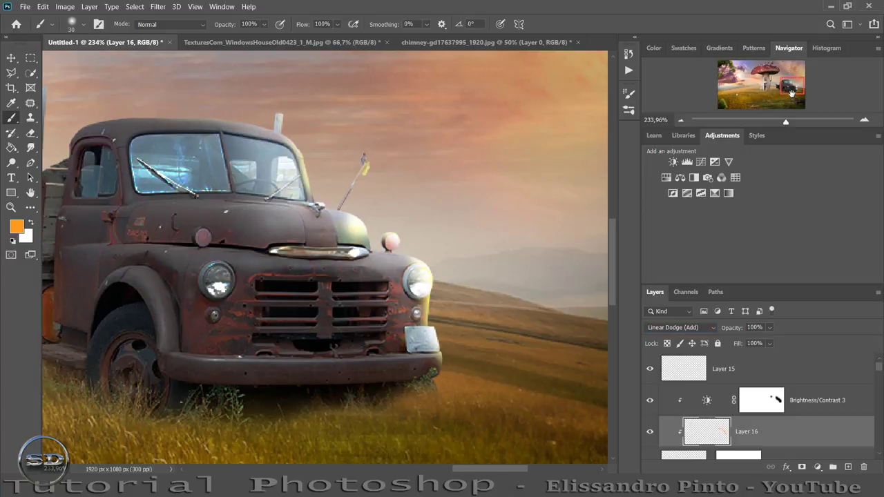
- Mask Layer 16 and brush black to hide the glow near the truck's hood
{"action": "left_click_drag", "start_coordinate": [792, 92], "coordinate": [790, 88]}
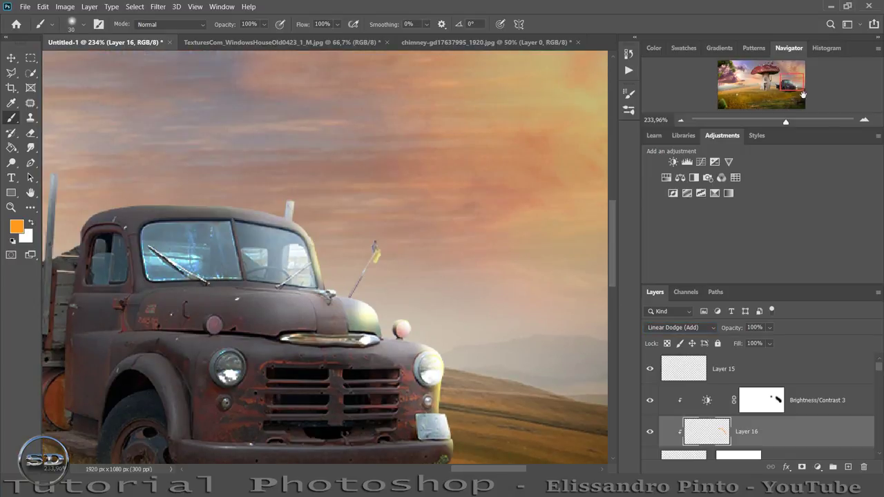
{"action": "left_click", "coordinate": [802, 467]}
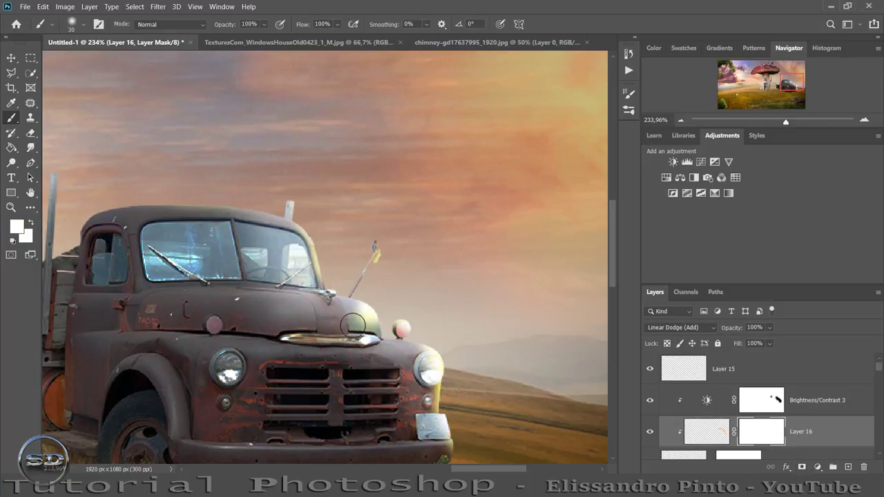
{"action": "left_click", "coordinate": [15, 228]}
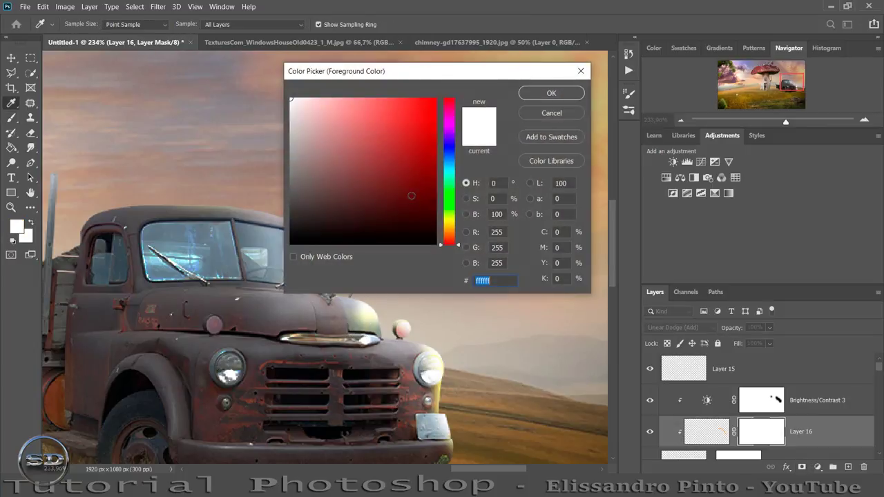
{"action": "left_click_drag", "start_coordinate": [407, 204], "coordinate": [407, 261]}
{"action": "left_click", "coordinate": [539, 98]}
{"action": "key", "text": "b"}
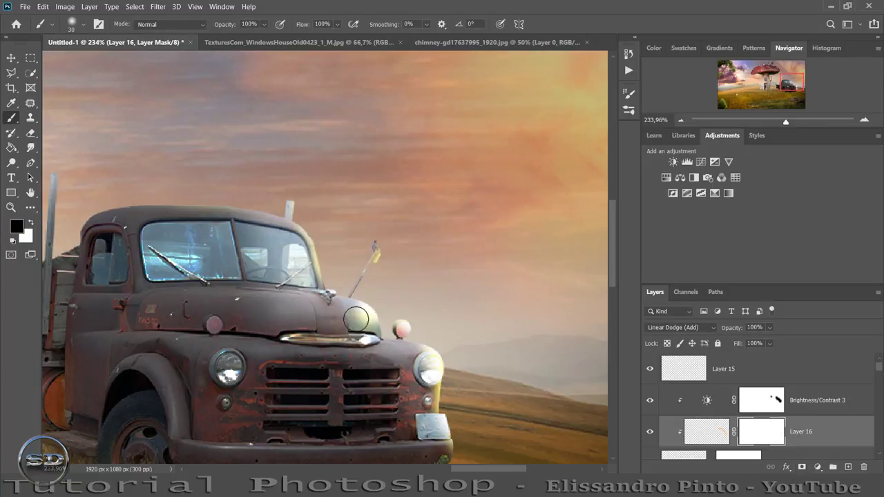
{"action": "left_click", "coordinate": [358, 322]}
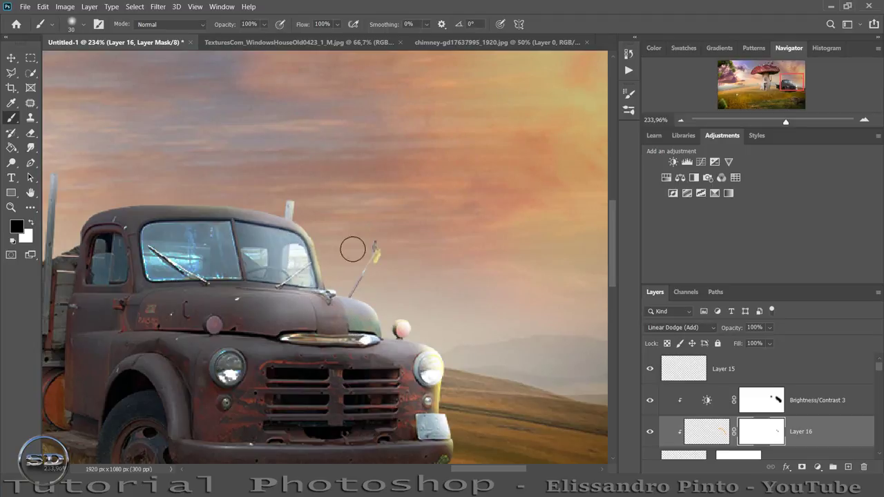
- Toggle the glow layer to compare, then add empty Layer 17 above Brightness/Contrast 3
{"action": "scroll", "coordinate": [446, 297], "scroll_direction": "down", "scroll_amount": 2}
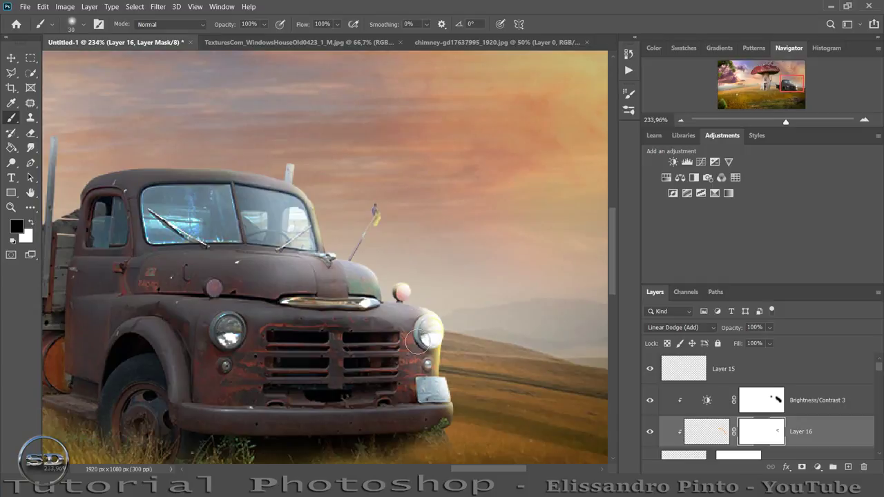
{"action": "left_click", "coordinate": [652, 433]}
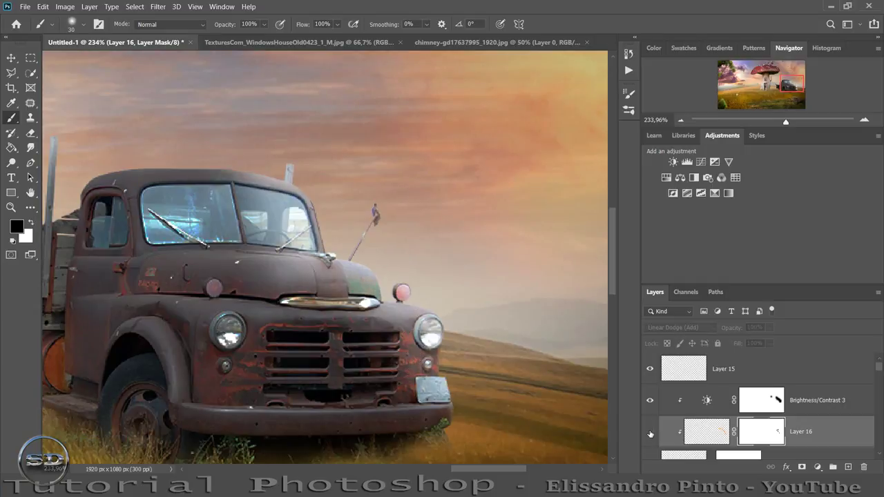
{"action": "left_click", "coordinate": [650, 433]}
{"action": "left_click_drag", "start_coordinate": [785, 121], "coordinate": [774, 123]}
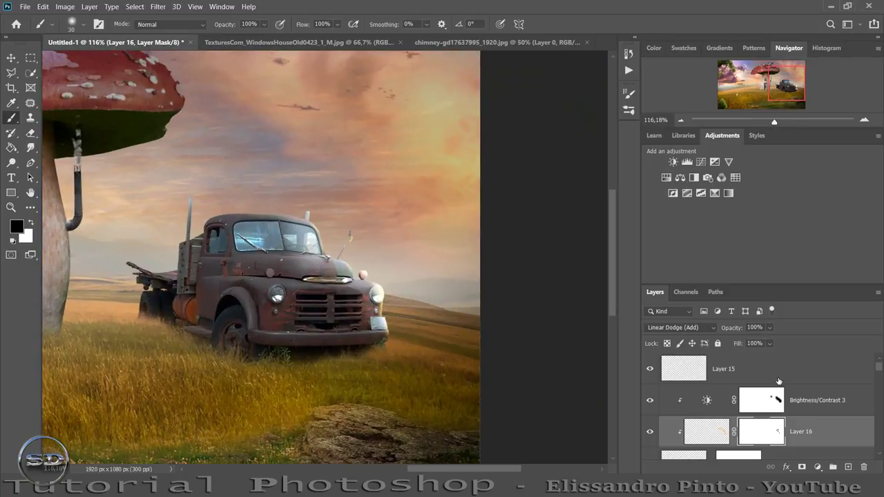
{"action": "left_click", "coordinate": [781, 394]}
{"action": "left_click", "coordinate": [846, 468]}
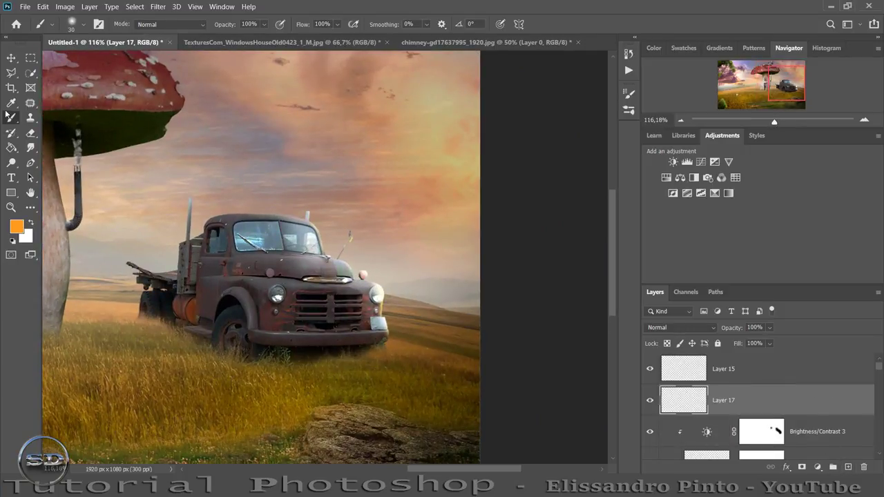
- Trace the grass area beneath the truck with the Polygonal Lasso and fill it black
{"action": "left_click", "coordinate": [13, 77]}
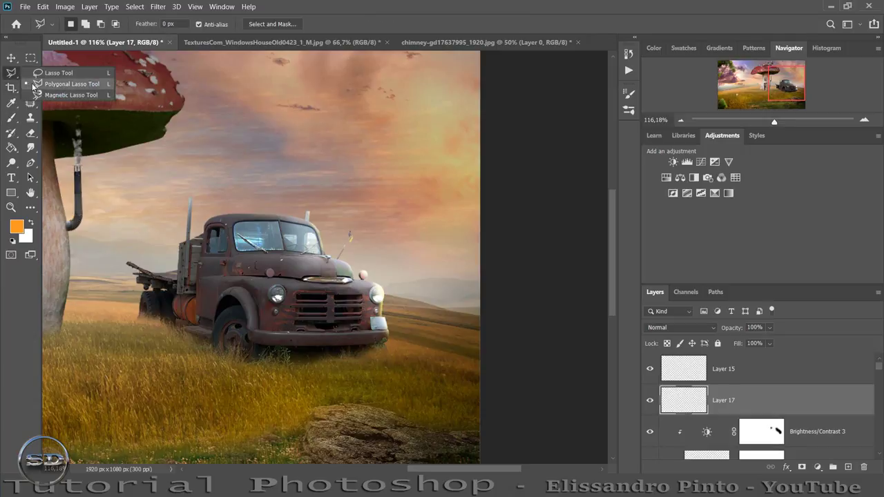
{"action": "left_click", "coordinate": [34, 84]}
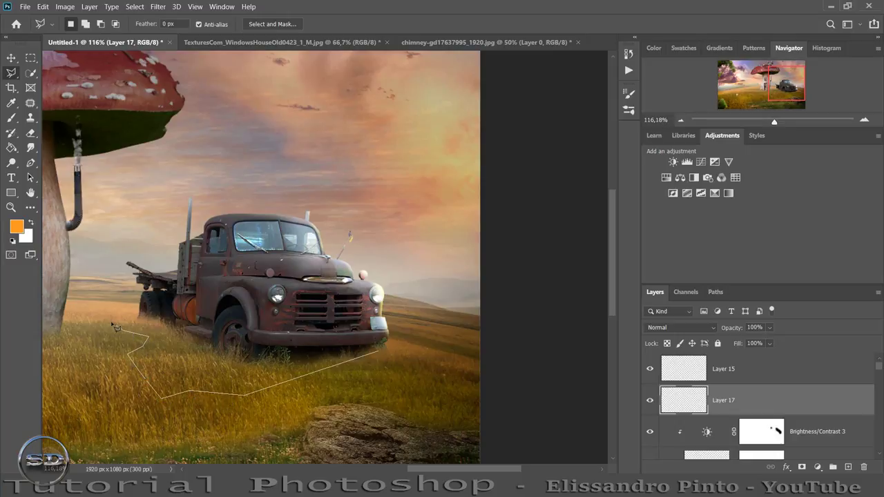
{"action": "left_click", "coordinate": [143, 322]}
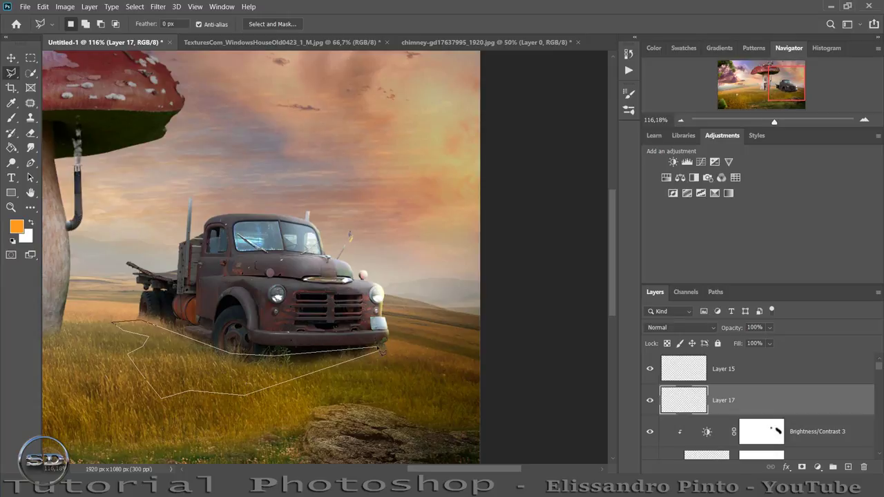
{"action": "left_click", "coordinate": [377, 351]}
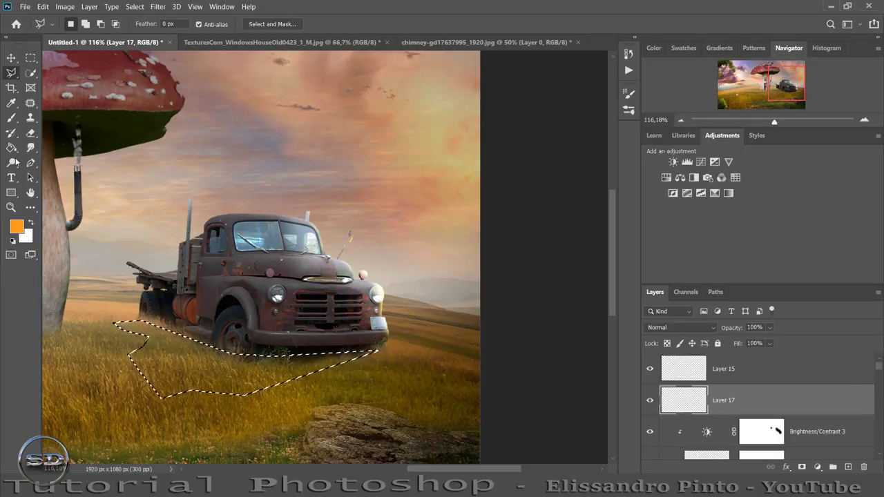
{"action": "left_click", "coordinate": [17, 227]}
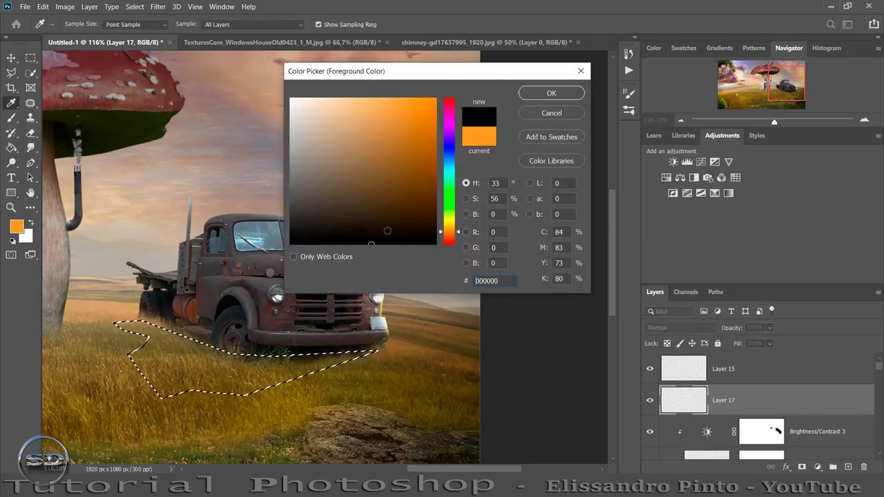
{"action": "left_click", "coordinate": [551, 93]}
{"action": "left_click", "coordinate": [11, 147]}
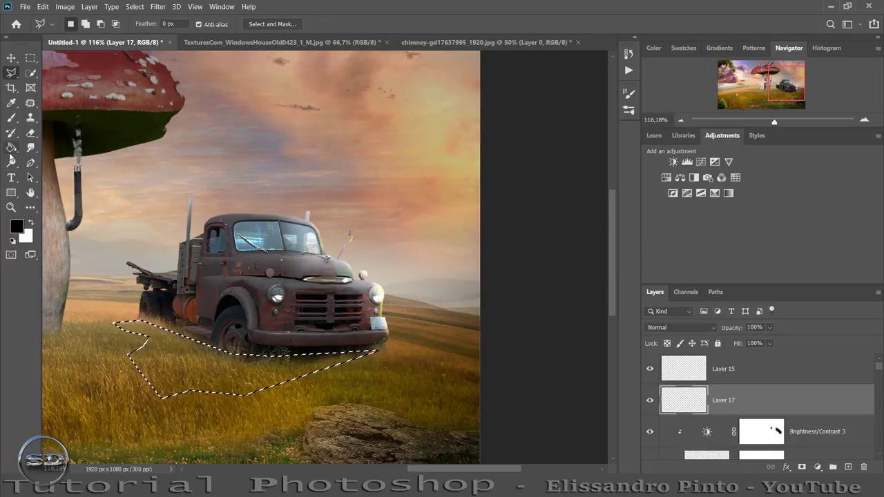
{"action": "left_click", "coordinate": [237, 355]}
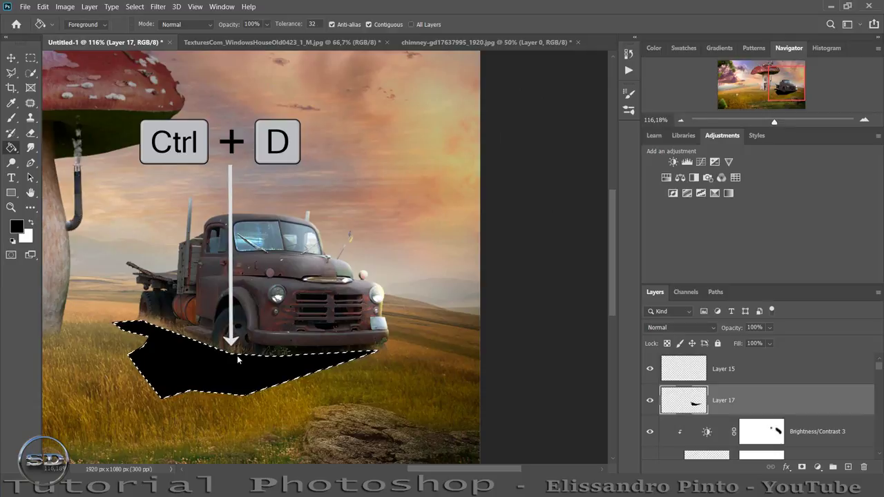
- Deselect, soften the shadow with an 11.1 px Gaussian Blur, and lower its opacity to 37%
{"action": "key", "text": "ctrl+d"}
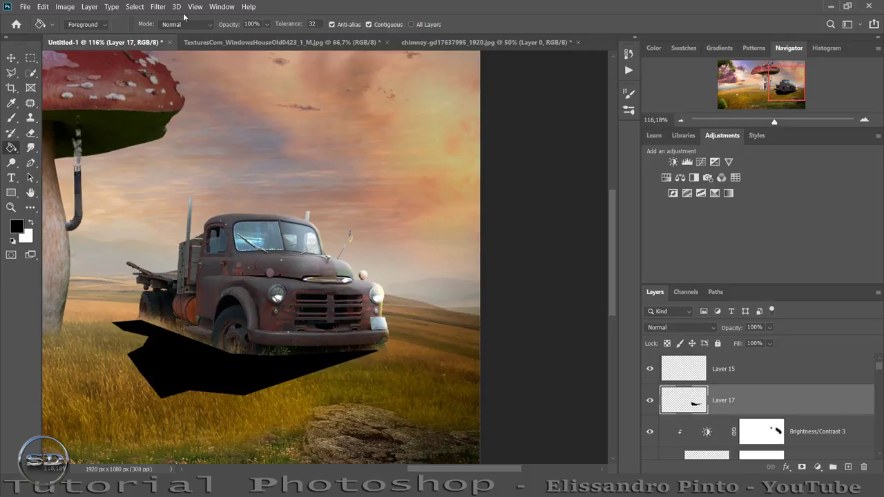
{"action": "left_click", "coordinate": [158, 7]}
{"action": "mouse_move", "coordinate": [164, 129]}
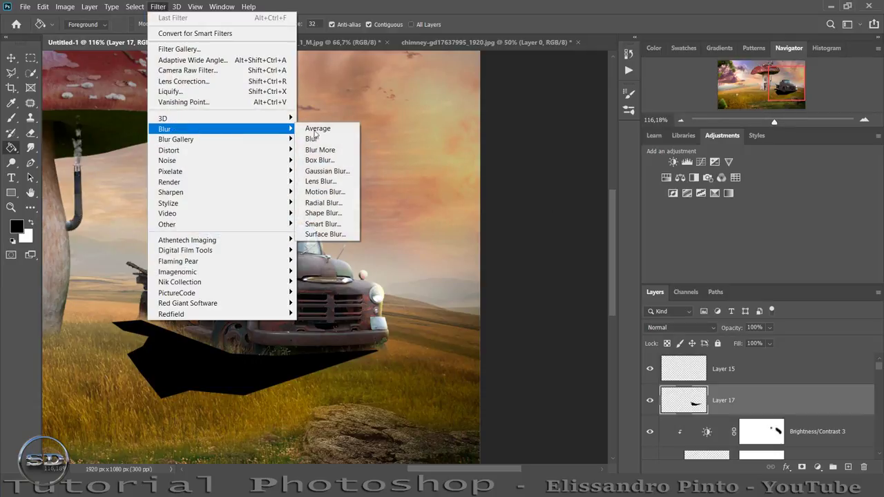
{"action": "left_click", "coordinate": [326, 170]}
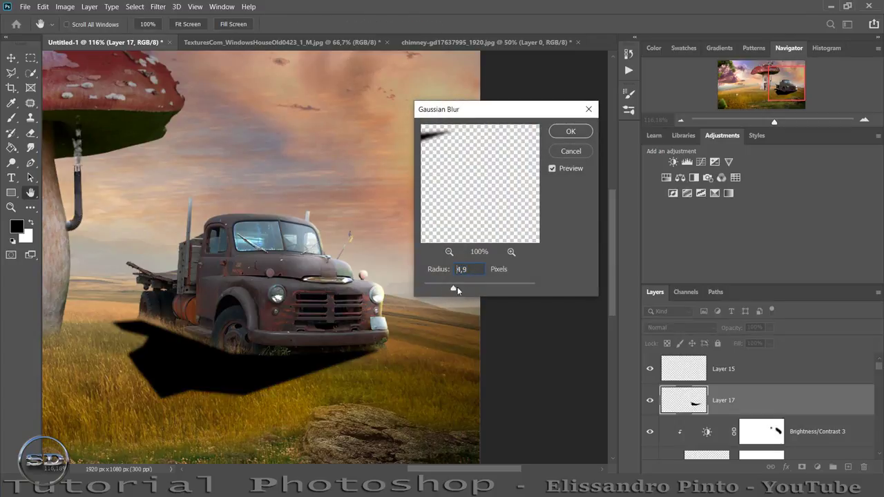
{"action": "left_click_drag", "start_coordinate": [457, 289], "coordinate": [468, 289]}
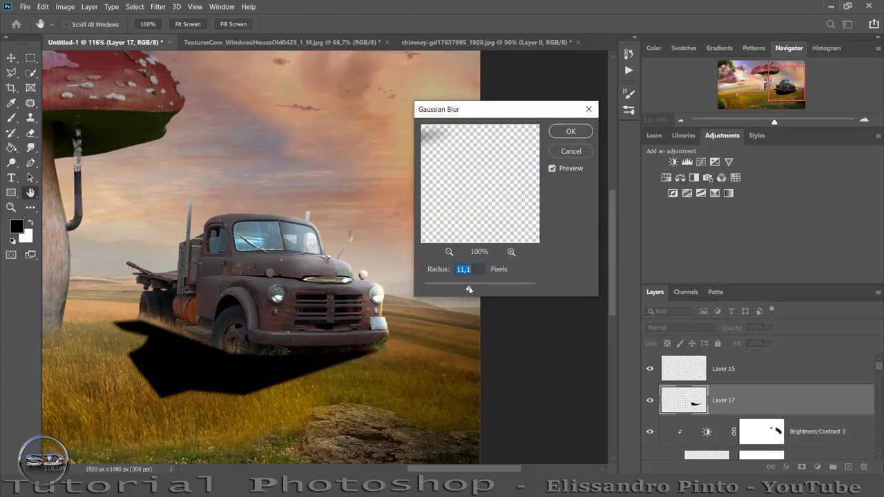
{"action": "left_click", "coordinate": [570, 131]}
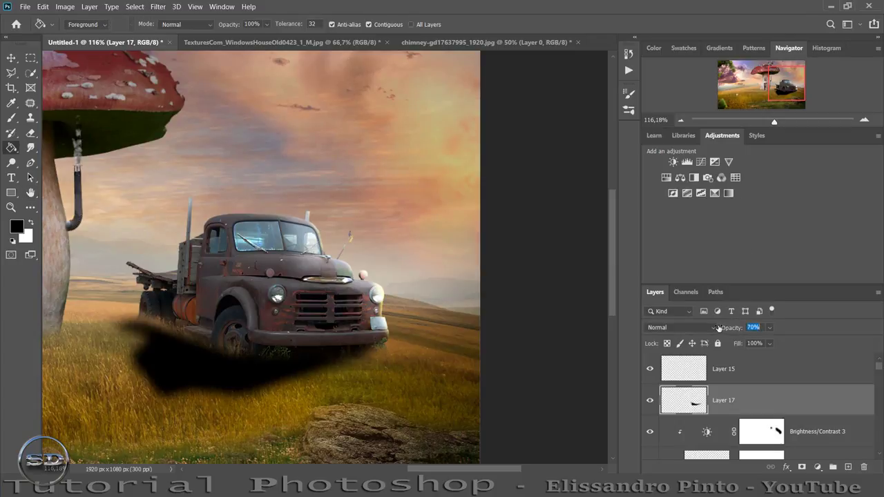
{"action": "left_click_drag", "start_coordinate": [719, 328], "coordinate": [697, 327]}
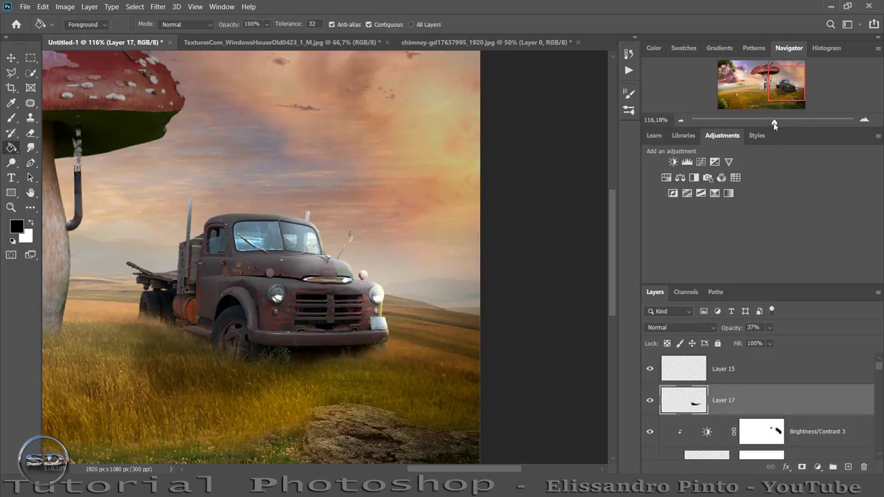
{"action": "left_click_drag", "start_coordinate": [774, 124], "coordinate": [763, 124]}
{"action": "left_click_drag", "start_coordinate": [763, 124], "coordinate": [767, 124]}
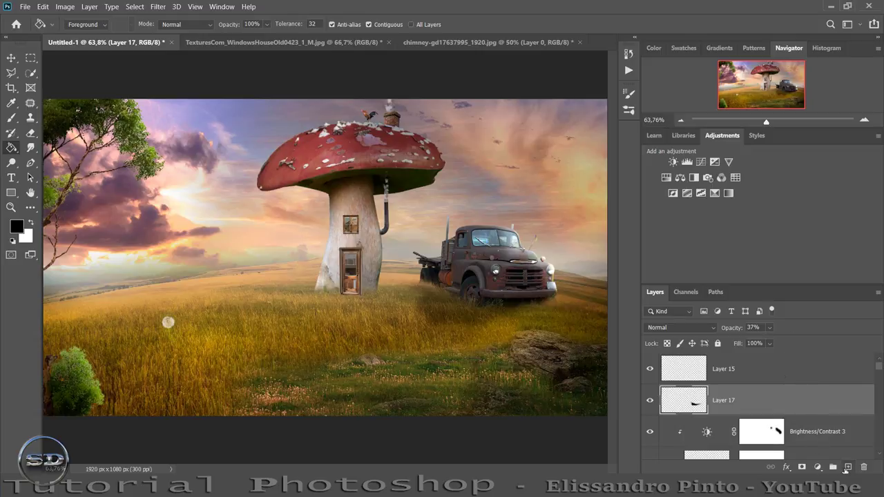
- On a new layer, trace the mushroom house's cast-shadow shape with the Polygonal Lasso
{"action": "left_click", "coordinate": [847, 468]}
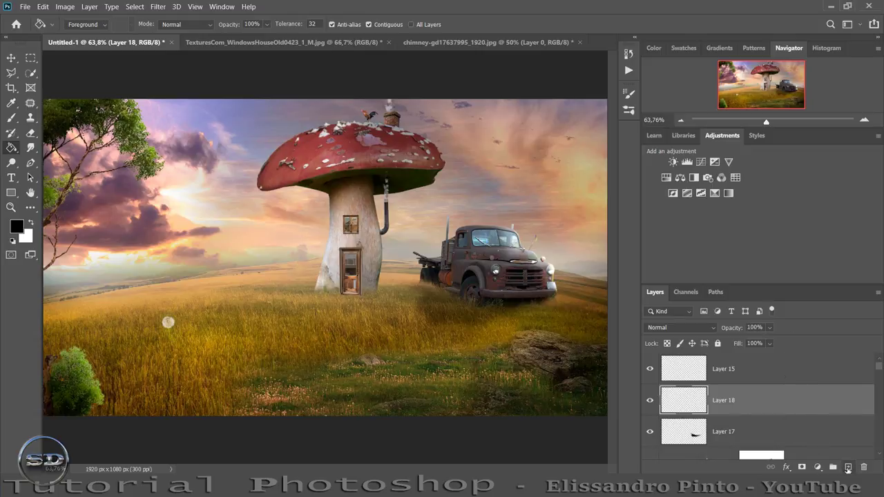
{"action": "left_click", "coordinate": [10, 74]}
{"action": "left_click", "coordinate": [316, 291]}
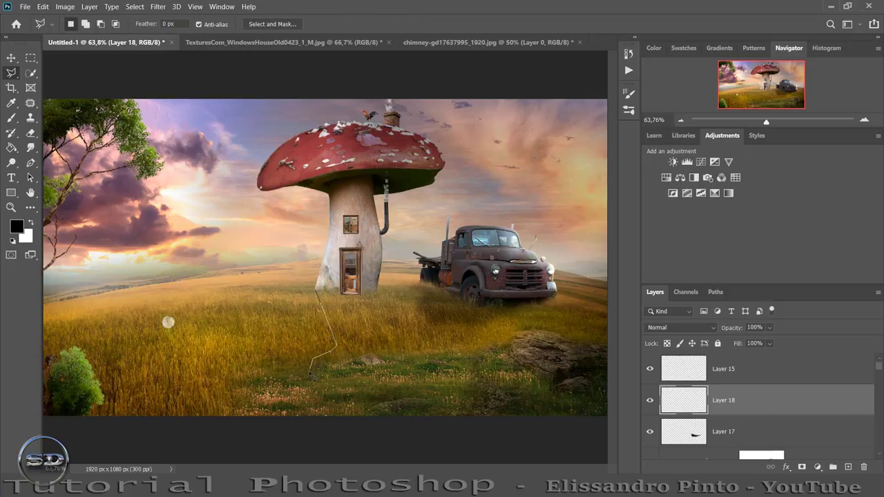
{"action": "left_click", "coordinate": [400, 390]}
{"action": "left_click", "coordinate": [434, 341]}
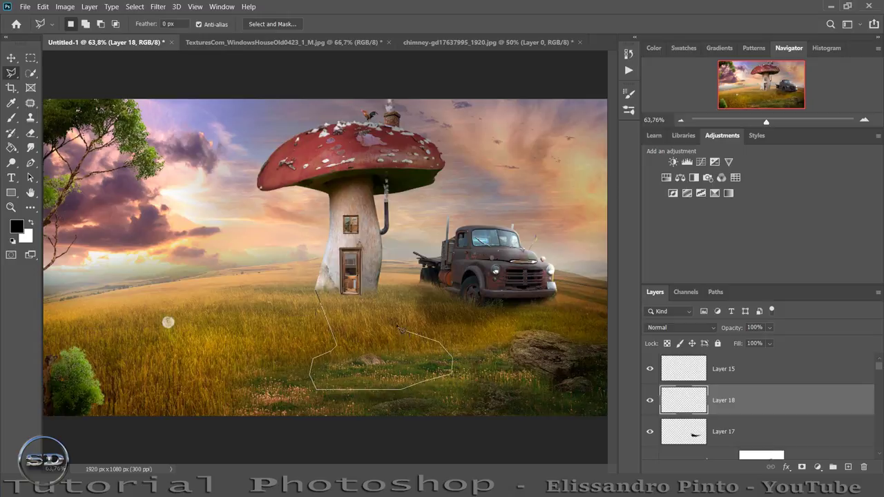
{"action": "left_click", "coordinate": [379, 294]}
{"action": "left_click", "coordinate": [317, 291]}
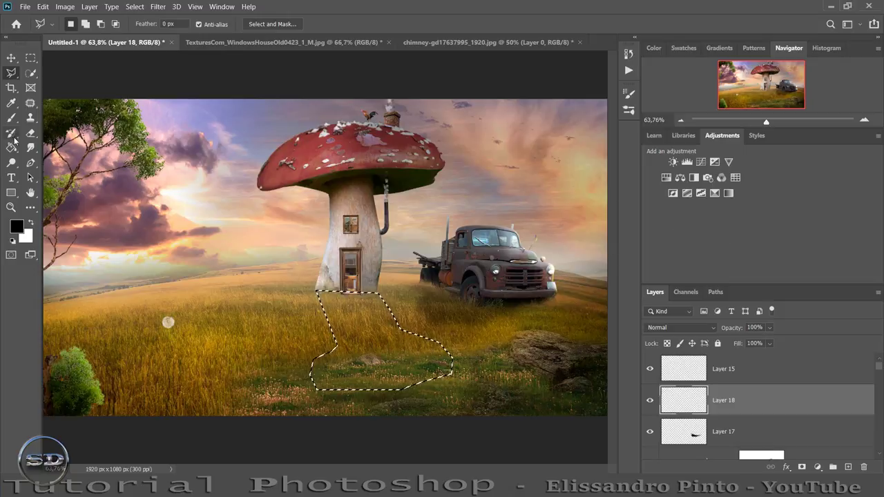
- Fill the shadow black, deselect, Gaussian-blur it, and set 29% fill and 89% opacity
{"action": "key", "text": "g"}
{"action": "left_click", "coordinate": [349, 336]}
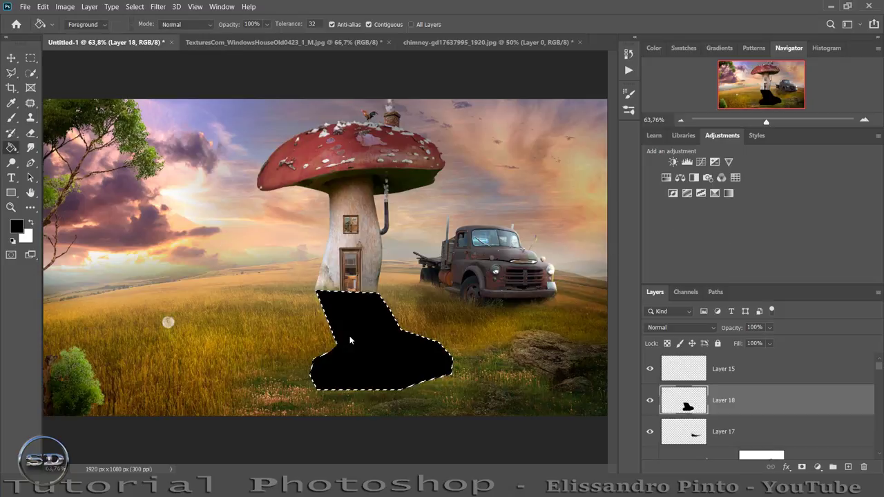
{"action": "key", "text": "ctrl+d"}
{"action": "left_click", "coordinate": [157, 7]}
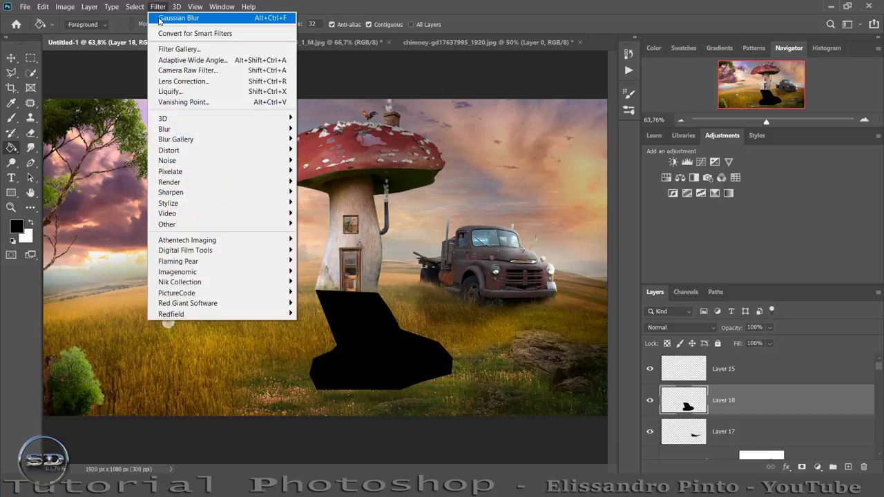
{"action": "left_click", "coordinate": [159, 19]}
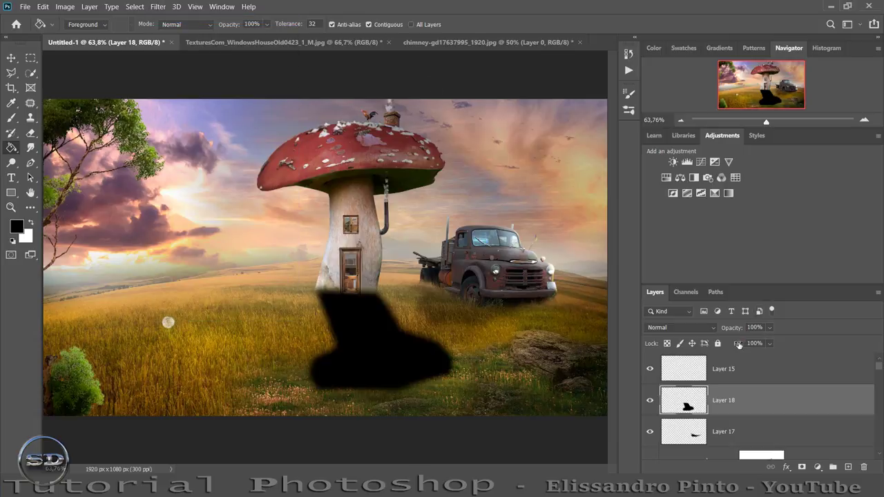
{"action": "mouse_move", "coordinate": [738, 345]}
{"action": "left_mouse_down"}
{"action": "mouse_move", "coordinate": [700, 344]}
{"action": "mouse_move", "coordinate": [729, 332]}
{"action": "left_mouse_up"}
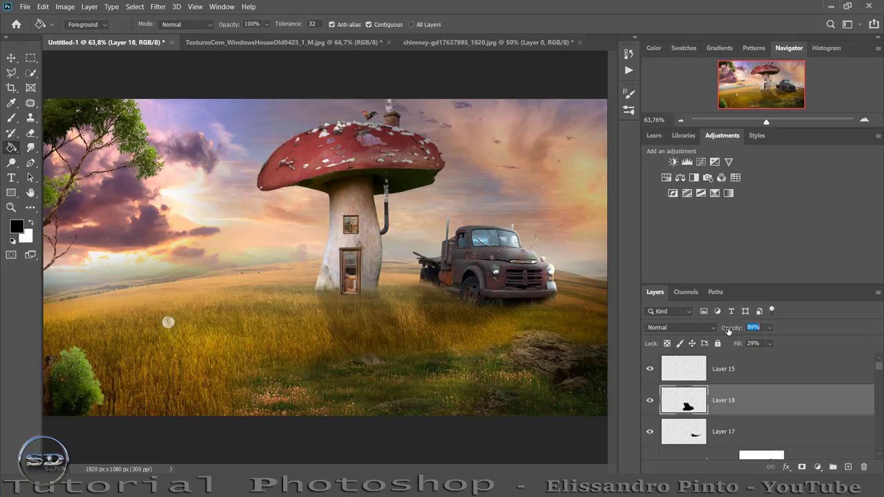
{"action": "left_click", "coordinate": [43, 7]}
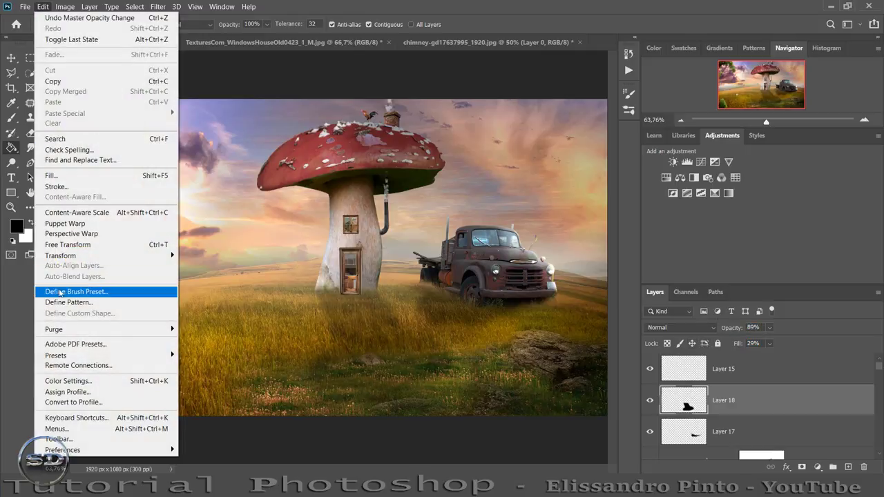
{"action": "mouse_move", "coordinate": [61, 256]}
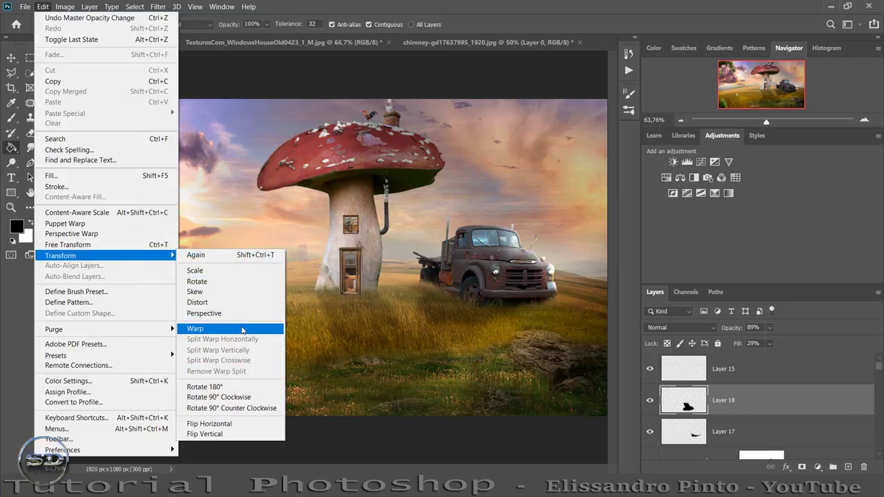
- Warp the shadow by bending its left, right and bottom edges, then set fill to 19%
{"action": "left_click", "coordinate": [237, 330]}
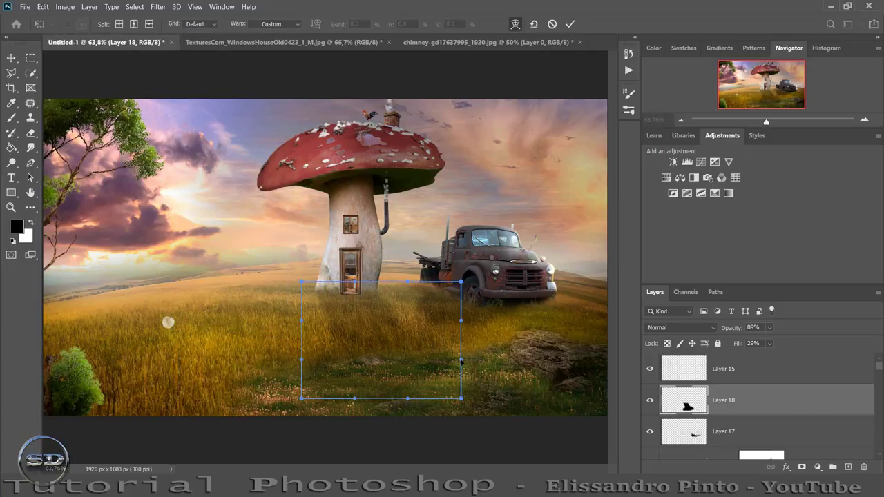
{"action": "left_click_drag", "start_coordinate": [460, 360], "coordinate": [508, 360]}
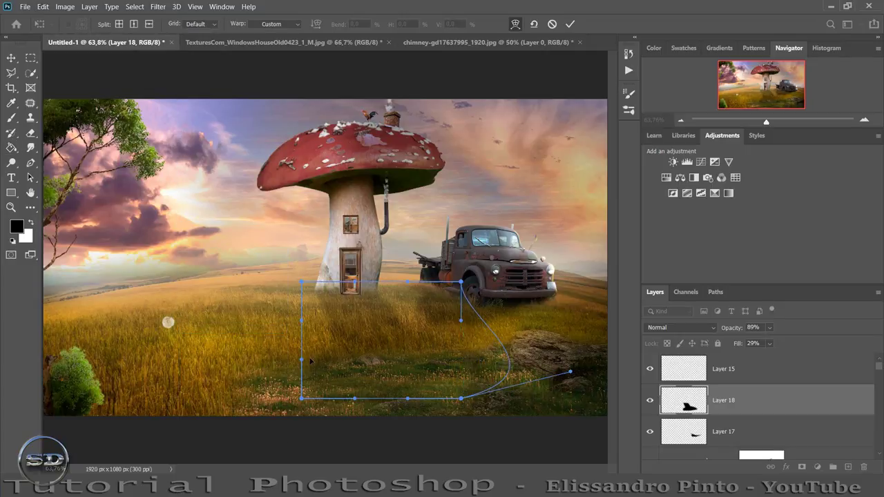
{"action": "left_click_drag", "start_coordinate": [310, 360], "coordinate": [243, 365]}
{"action": "left_click_drag", "start_coordinate": [407, 399], "coordinate": [479, 441]}
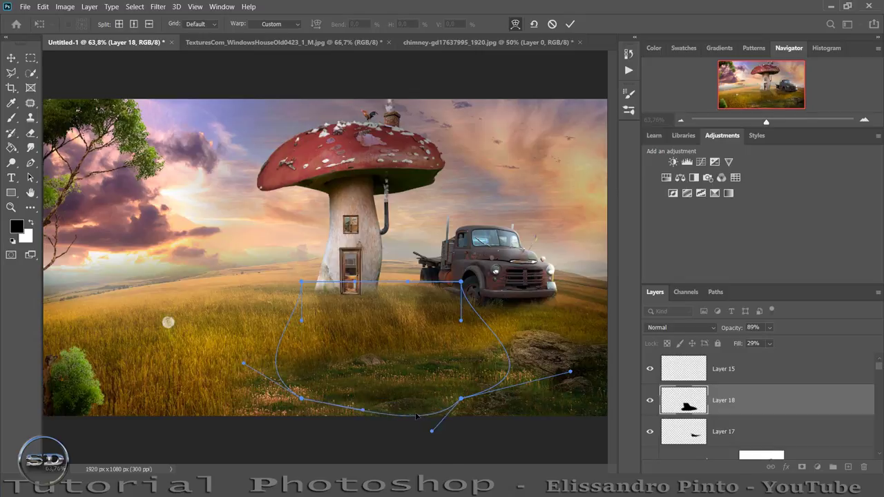
{"action": "left_click_drag", "start_coordinate": [325, 325], "coordinate": [320, 321]}
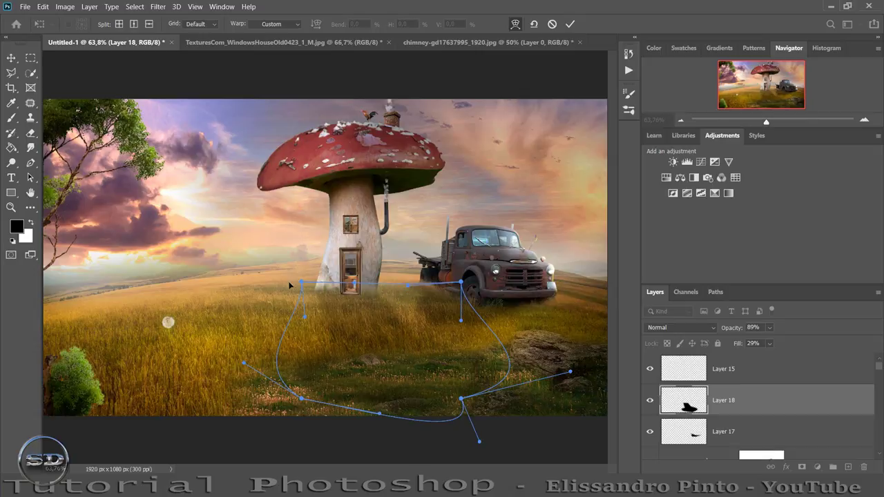
{"action": "left_click_drag", "start_coordinate": [301, 282], "coordinate": [301, 290]}
{"action": "left_click", "coordinate": [570, 24]}
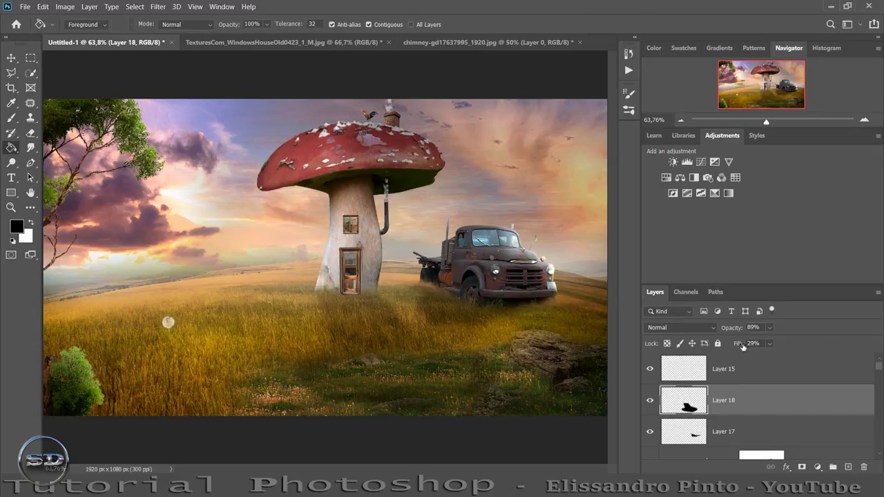
{"action": "left_click_drag", "start_coordinate": [740, 346], "coordinate": [735, 345]}
{"action": "key", "text": "Return"}
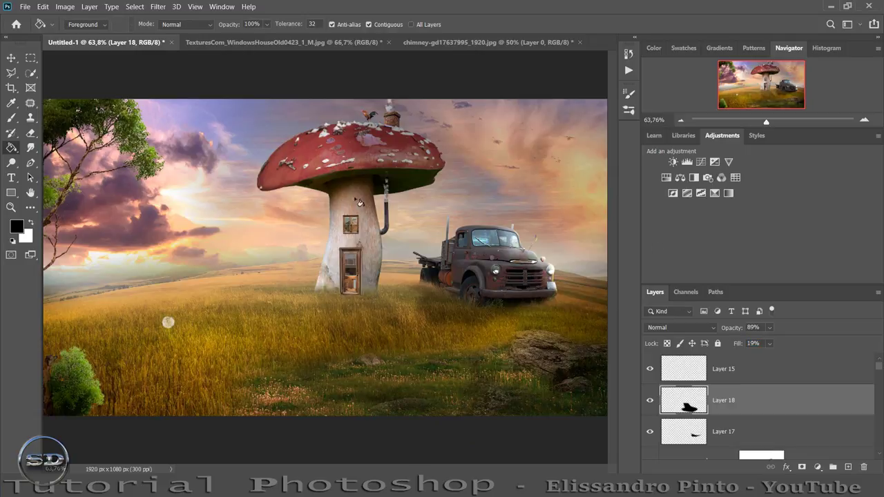
- Add Layer 19 above the mushroom group and clip it to Layer 4
{"action": "scroll", "coordinate": [777, 424], "scroll_direction": "down", "scroll_amount": 2}
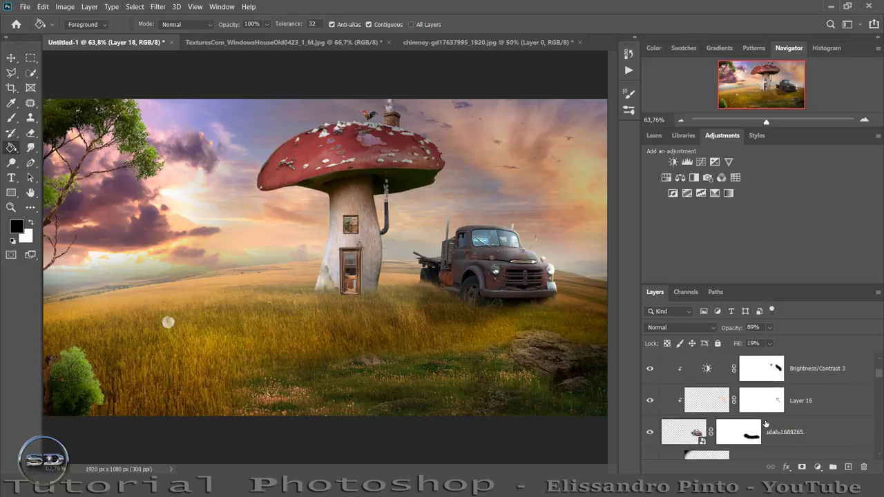
{"action": "scroll", "coordinate": [774, 424], "scroll_direction": "down", "scroll_amount": 1}
{"action": "scroll", "coordinate": [770, 424], "scroll_direction": "down", "scroll_amount": 1}
{"action": "scroll", "coordinate": [766, 423], "scroll_direction": "down", "scroll_amount": 1}
{"action": "scroll", "coordinate": [765, 424], "scroll_direction": "down", "scroll_amount": 1}
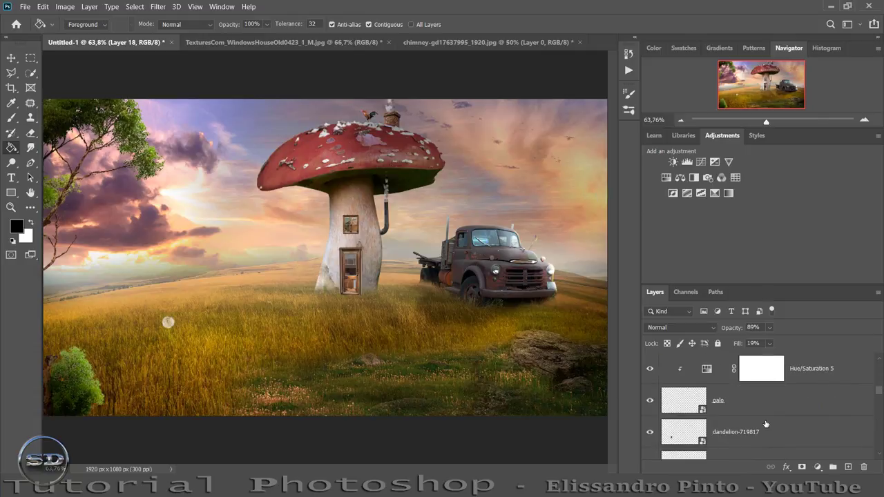
{"action": "scroll", "coordinate": [765, 424], "scroll_direction": "down", "scroll_amount": 2}
{"action": "scroll", "coordinate": [765, 424], "scroll_direction": "down", "scroll_amount": 1}
{"action": "scroll", "coordinate": [765, 424], "scroll_direction": "down", "scroll_amount": 1}
{"action": "scroll", "coordinate": [766, 424], "scroll_direction": "down", "scroll_amount": 1}
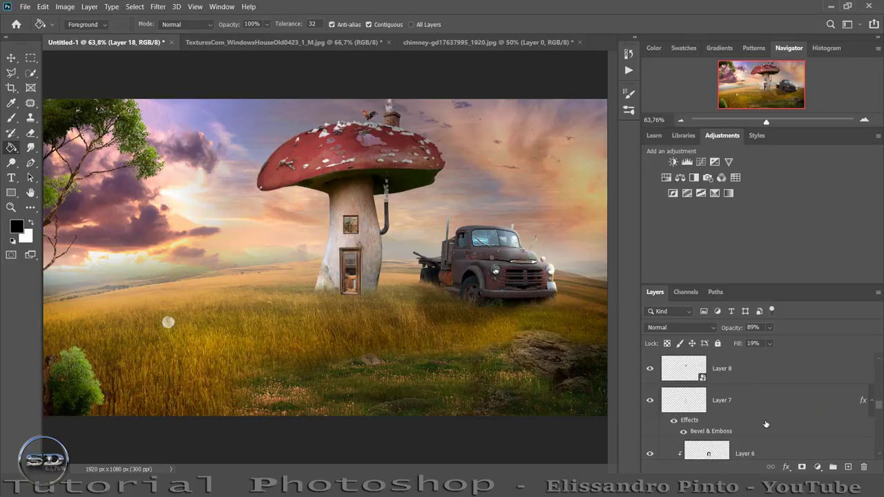
{"action": "scroll", "coordinate": [759, 422], "scroll_direction": "down", "scroll_amount": 1}
{"action": "scroll", "coordinate": [745, 420], "scroll_direction": "down", "scroll_amount": 2}
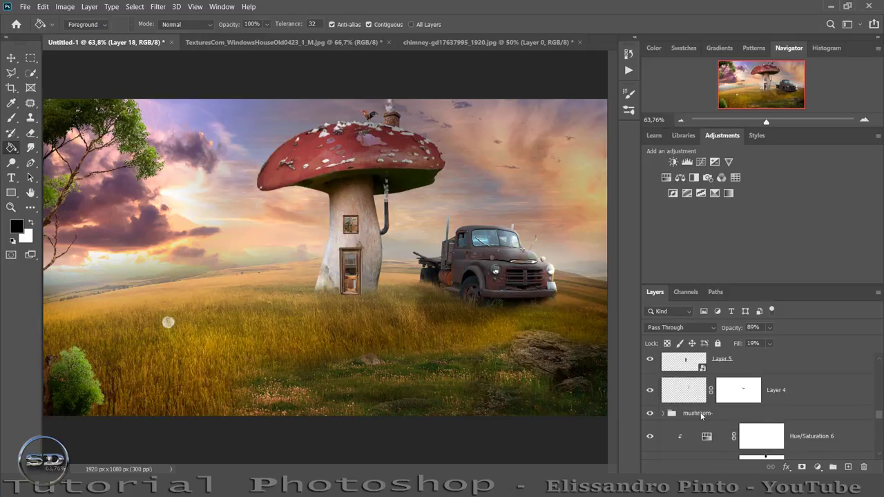
{"action": "left_click", "coordinate": [698, 414]}
{"action": "left_click", "coordinate": [847, 467]}
{"action": "right_click", "coordinate": [800, 424]}
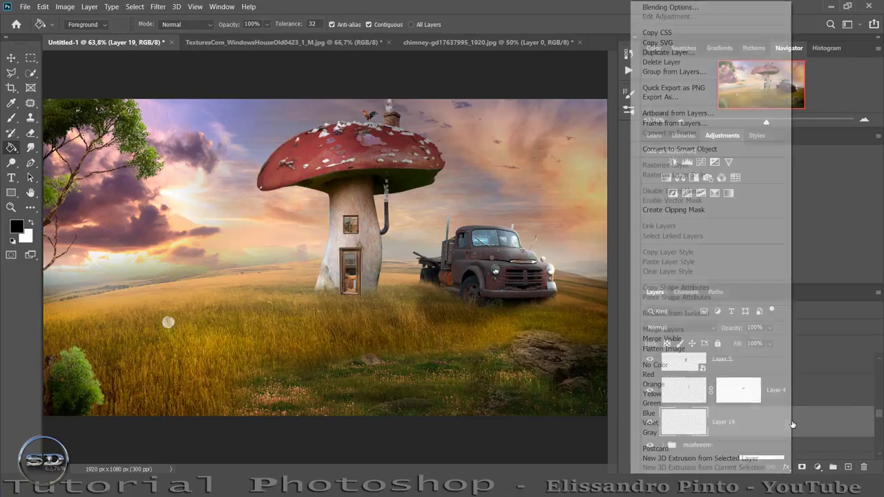
{"action": "left_click", "coordinate": [750, 218]}
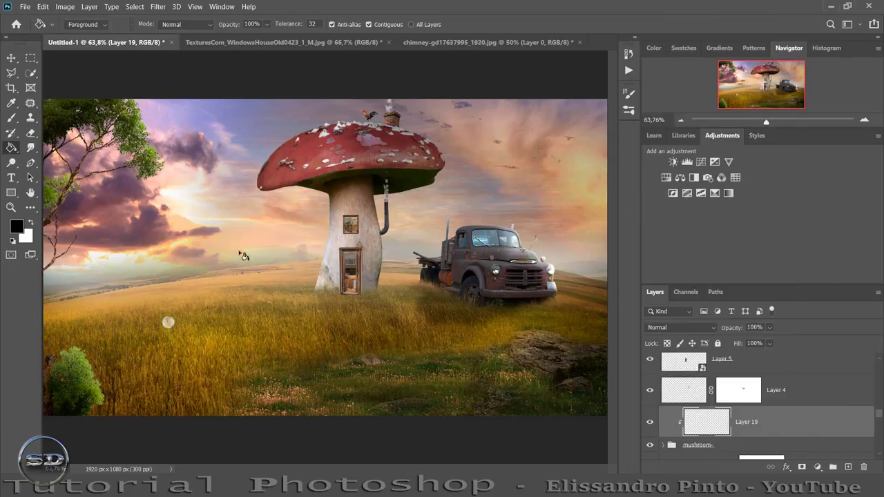
- Sample the sky colour and adjust the foreground colour to golden yellow #efca4d
{"action": "left_click_drag", "start_coordinate": [766, 121], "coordinate": [770, 121]}
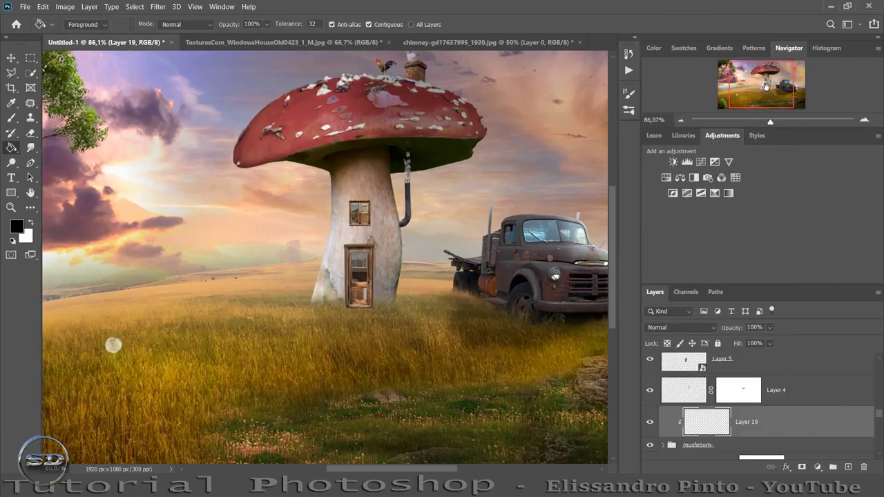
{"action": "left_click_drag", "start_coordinate": [765, 84], "coordinate": [773, 83]}
{"action": "left_click_drag", "start_coordinate": [413, 472], "coordinate": [433, 473]}
{"action": "left_click", "coordinate": [13, 104]}
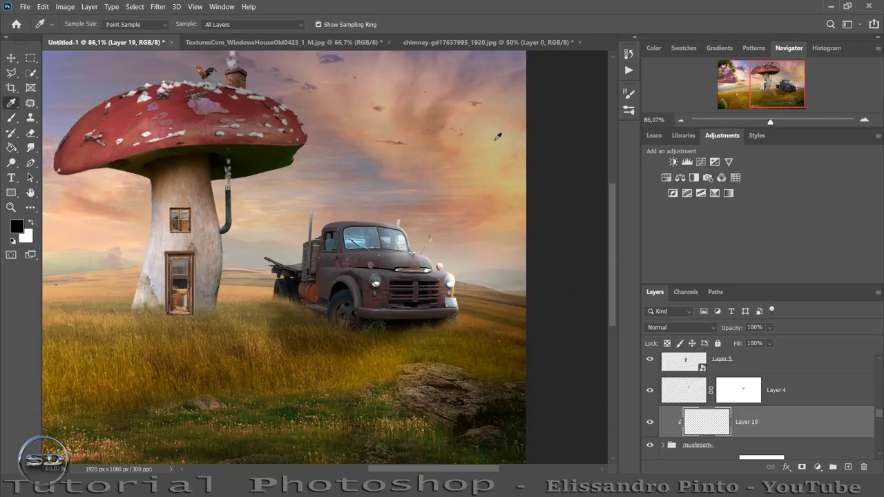
{"action": "left_click", "coordinate": [500, 148]}
{"action": "left_click", "coordinate": [19, 228]}
{"action": "left_click_drag", "start_coordinate": [404, 163], "coordinate": [399, 122]}
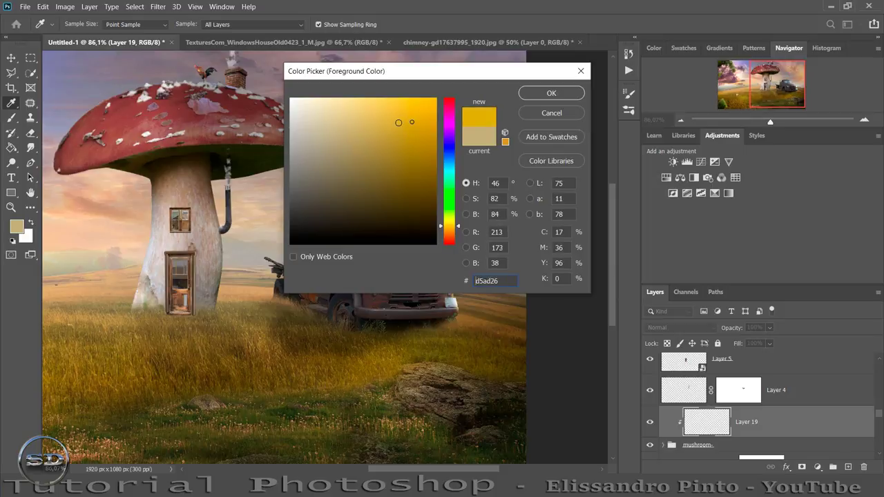
{"action": "left_click_drag", "start_coordinate": [398, 123], "coordinate": [389, 107]}
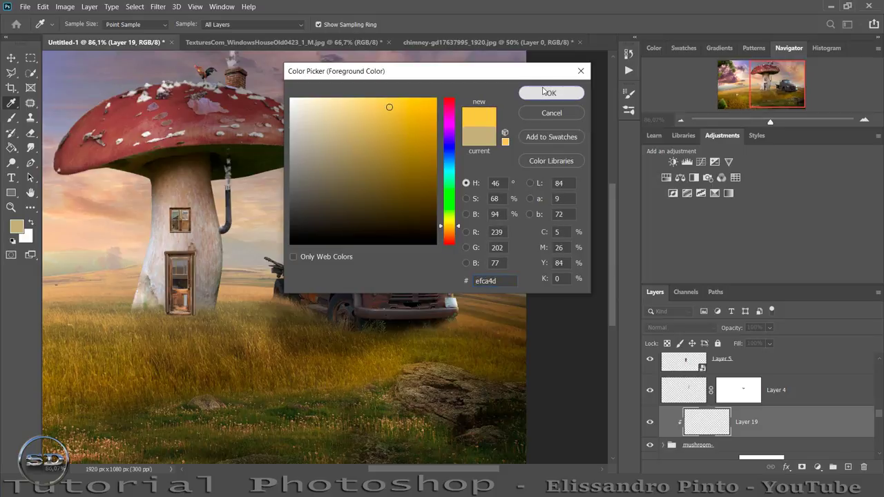
{"action": "left_click", "coordinate": [550, 92]}
{"action": "left_click", "coordinate": [14, 119]}
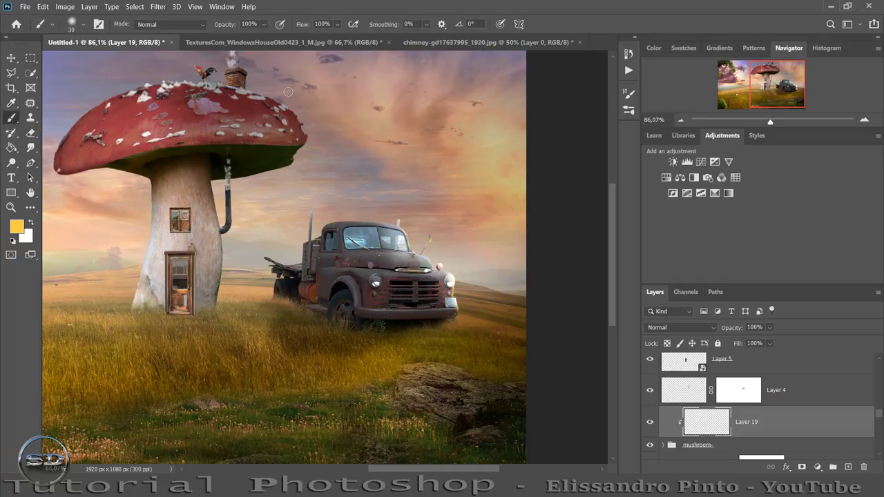
- Paint a golden yellow rim-light stroke along the mushroom cap's right edge on Layer 19
{"action": "scroll", "coordinate": [325, 207], "scroll_direction": "up", "scroll_amount": 3}
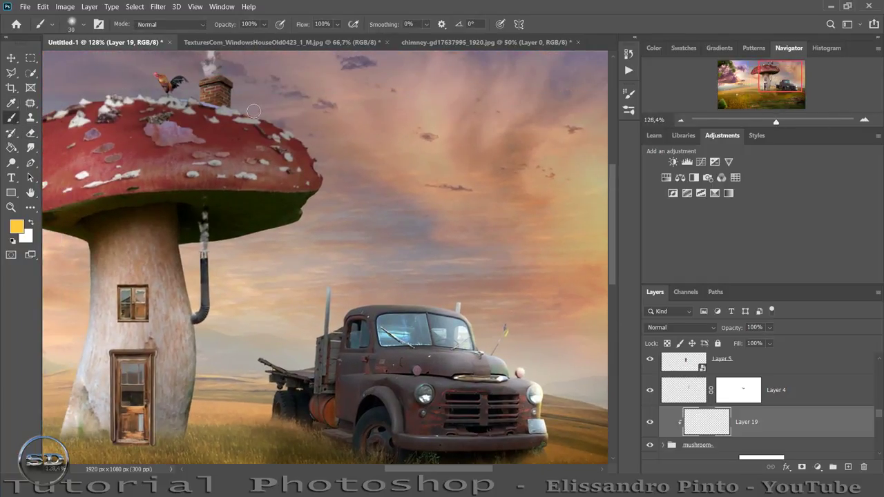
{"action": "mouse_move", "coordinate": [257, 120]}
{"action": "left_mouse_down"}
{"action": "mouse_move", "coordinate": [287, 127]}
{"action": "mouse_move", "coordinate": [314, 201]}
{"action": "mouse_move", "coordinate": [297, 220]}
{"action": "left_mouse_up"}
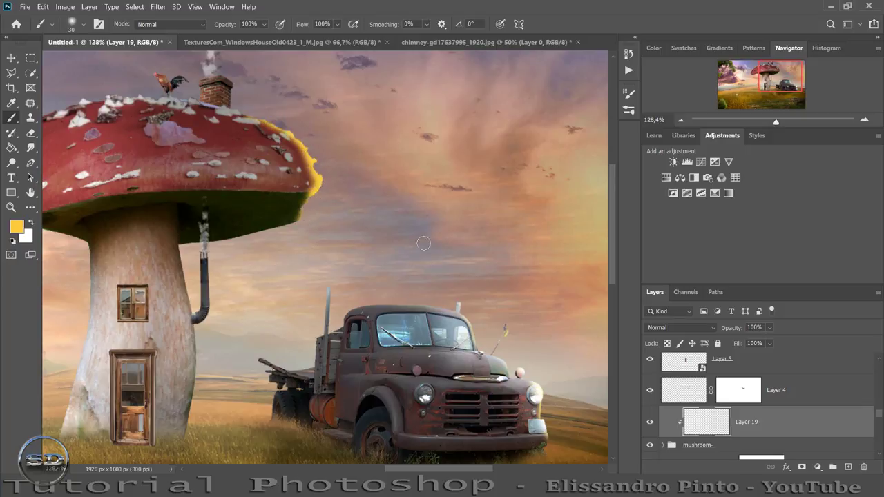
{"action": "left_click", "coordinate": [691, 328]}
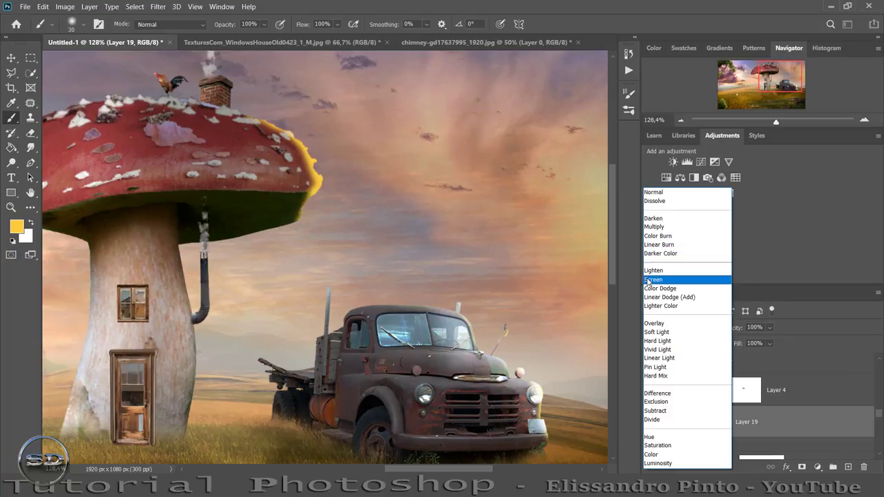
- Set Layer 19 to Color Dodge blending with 66% opacity and 70% fill
{"action": "left_click", "coordinate": [649, 288]}
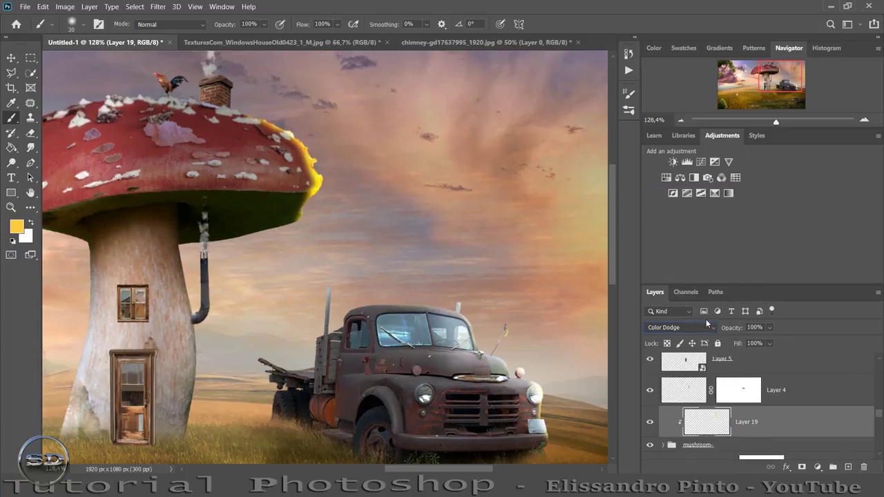
{"action": "left_click_drag", "start_coordinate": [727, 331], "coordinate": [710, 330]}
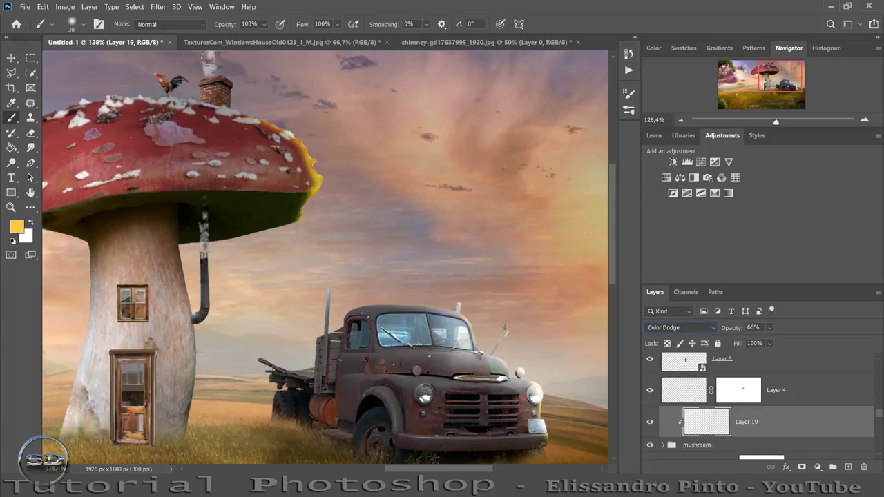
{"action": "left_click", "coordinate": [133, 6]}
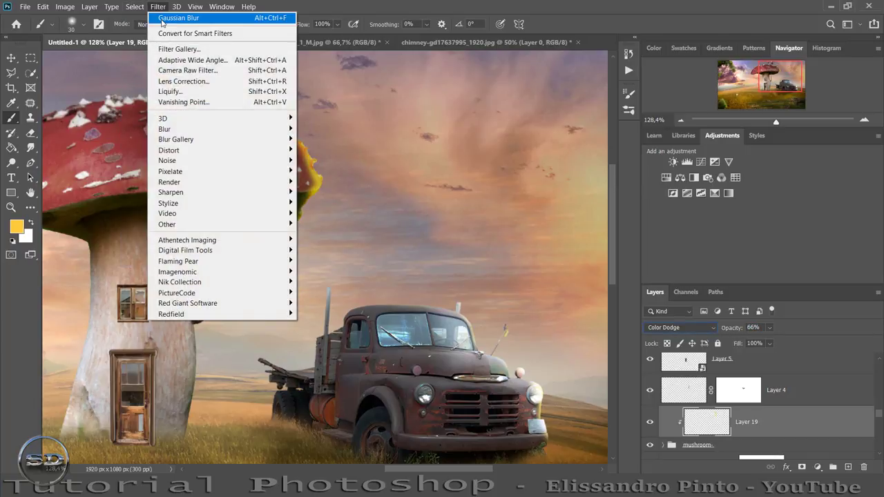
{"action": "left_click", "coordinate": [158, 6]}
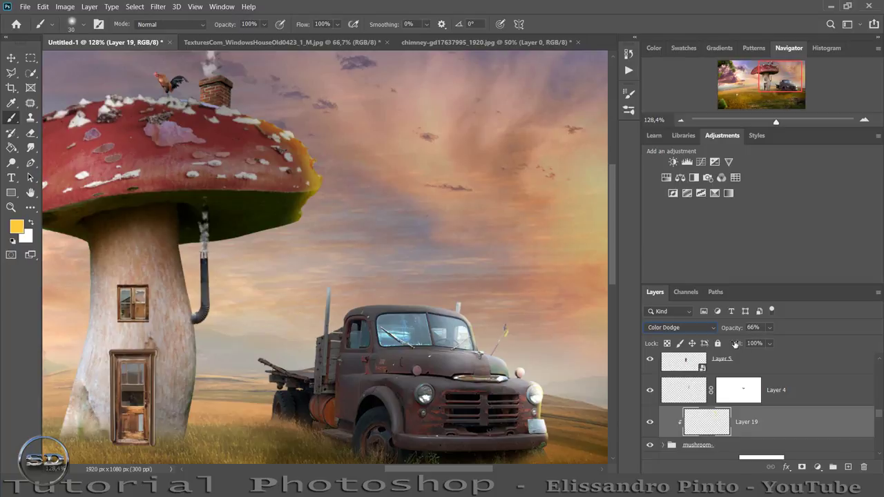
{"action": "left_click_drag", "start_coordinate": [738, 344], "coordinate": [718, 343]}
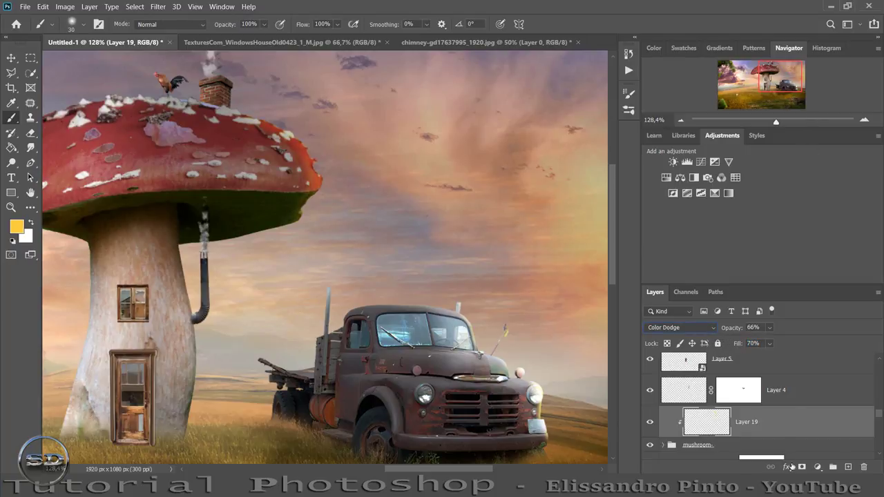
- Add a layer mask to Layer 19 and paint out part of the cap's glow
{"action": "left_click", "coordinate": [802, 467]}
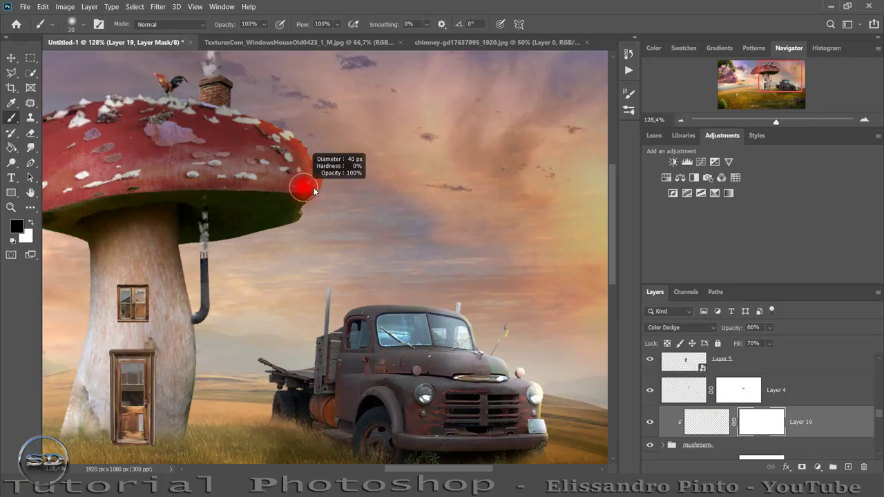
{"action": "left_click_drag", "start_coordinate": [302, 181], "coordinate": [261, 140]}
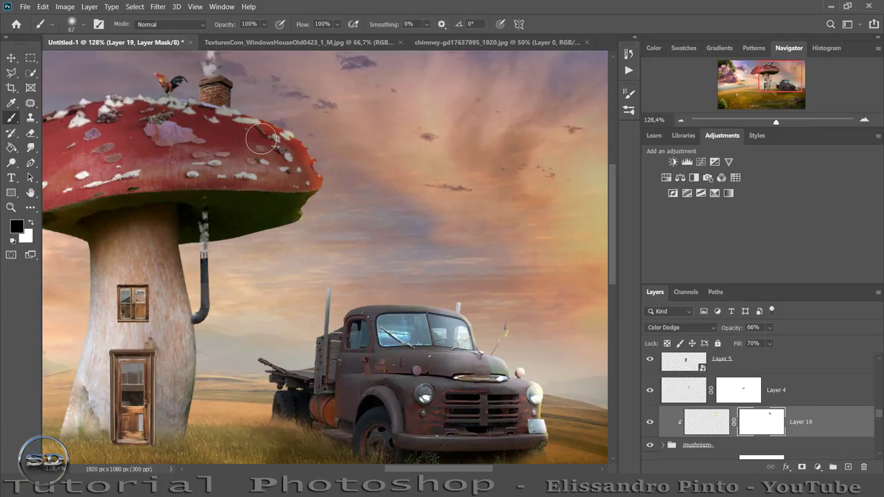
{"action": "left_click_drag", "start_coordinate": [778, 123], "coordinate": [767, 123]}
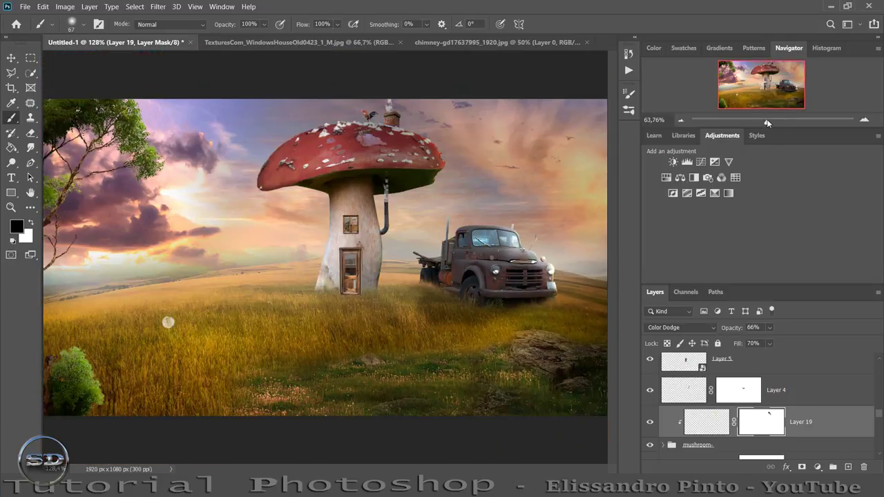
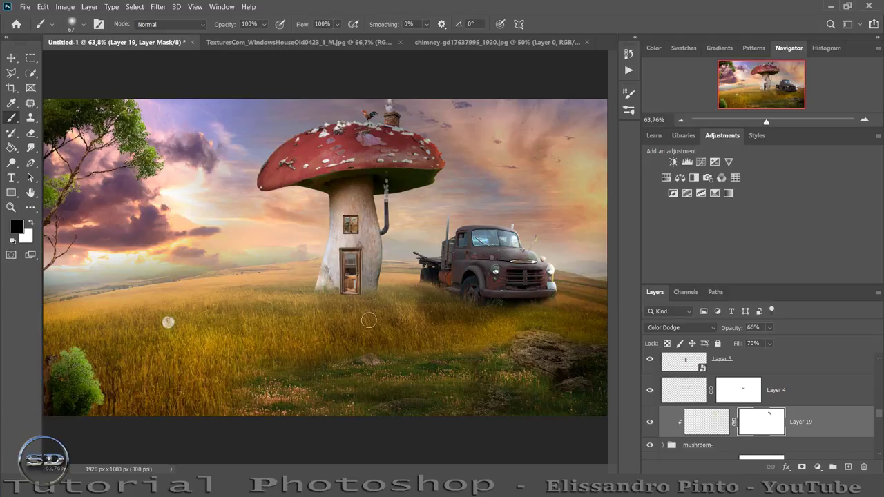
- Check the truck shadow Layer 17 and lower its opacity to 18%
{"action": "scroll", "coordinate": [674, 392], "scroll_direction": "up", "scroll_amount": 2}
{"action": "scroll", "coordinate": [675, 393], "scroll_direction": "up", "scroll_amount": 1}
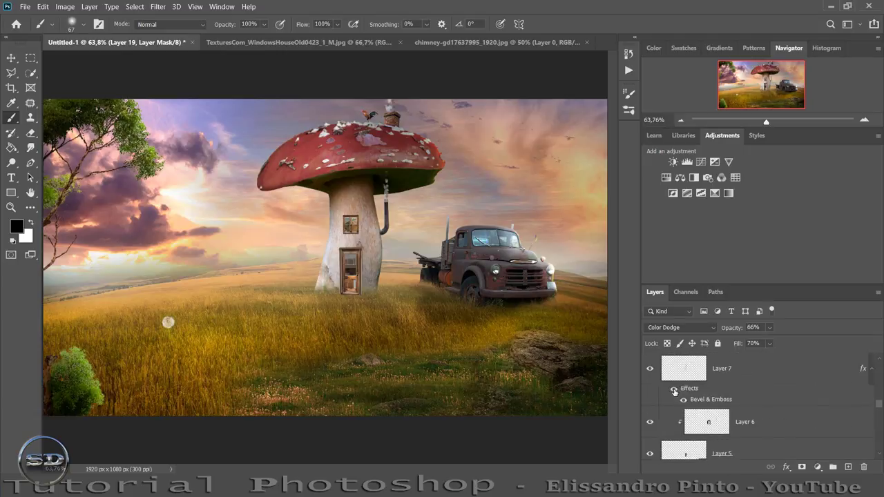
{"action": "scroll", "coordinate": [675, 392], "scroll_direction": "up", "scroll_amount": 2}
{"action": "scroll", "coordinate": [675, 392], "scroll_direction": "up", "scroll_amount": 1}
{"action": "scroll", "coordinate": [675, 392], "scroll_direction": "up", "scroll_amount": 2}
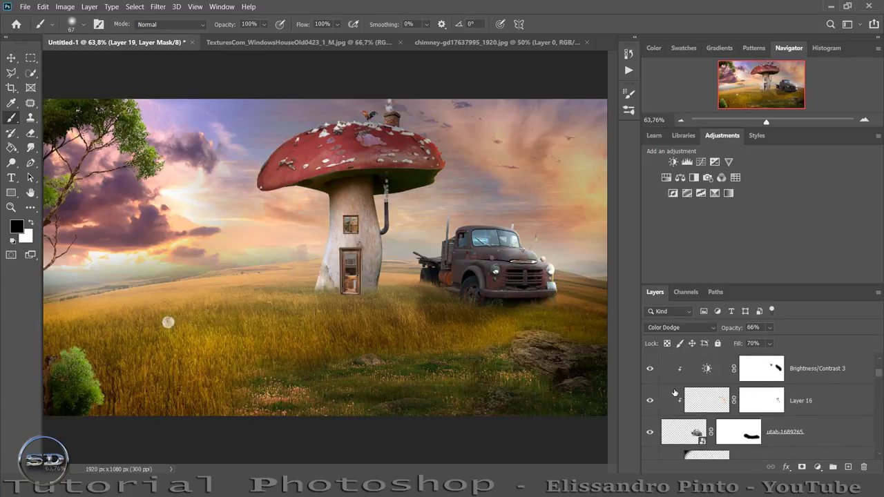
{"action": "scroll", "coordinate": [675, 392], "scroll_direction": "up", "scroll_amount": 3}
{"action": "left_click", "coordinate": [650, 433]}
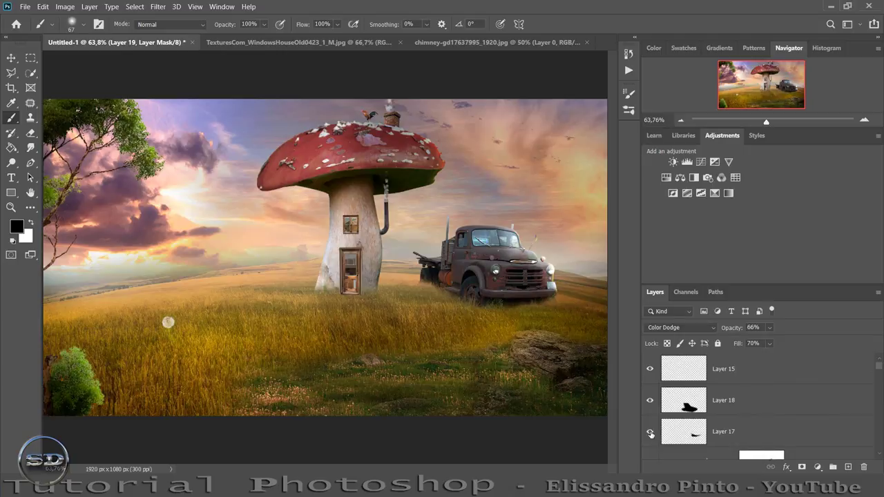
{"action": "left_click", "coordinate": [650, 433]}
{"action": "left_click", "coordinate": [678, 435]}
{"action": "left_click_drag", "start_coordinate": [736, 332], "coordinate": [726, 330]}
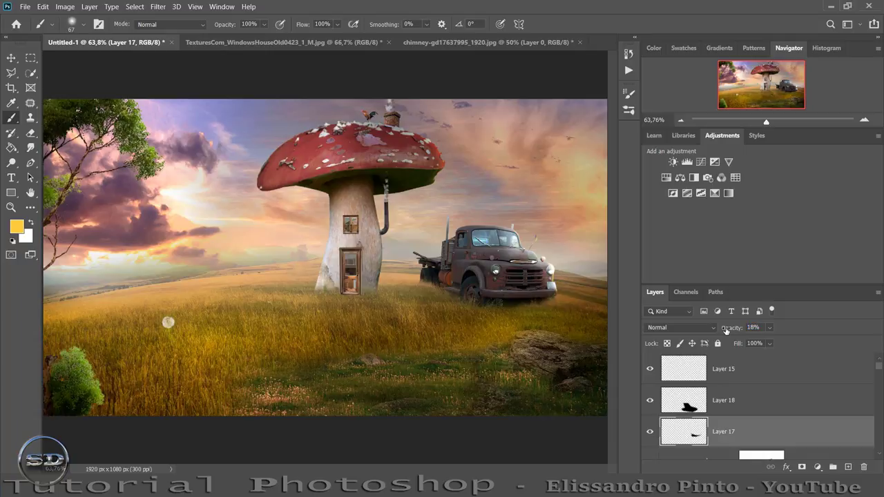
- Zoom out to the whole image and select the Hue/Saturation 6 layer
{"action": "left_click_drag", "start_coordinate": [766, 123], "coordinate": [762, 122]}
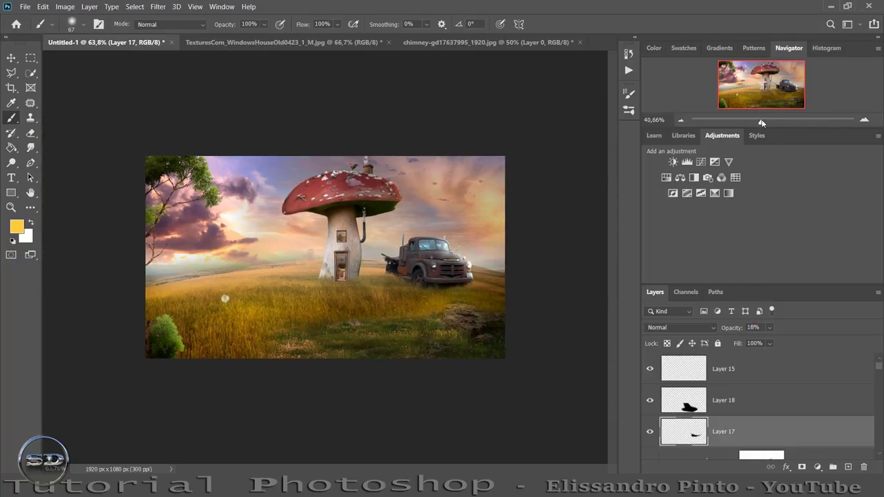
{"action": "scroll", "coordinate": [748, 373], "scroll_direction": "down", "scroll_amount": 1}
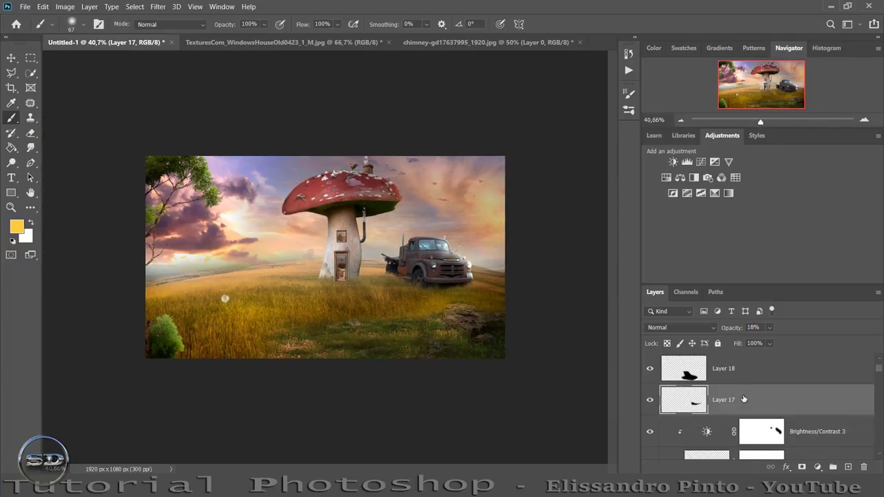
{"action": "scroll", "coordinate": [749, 380], "scroll_direction": "down", "scroll_amount": 1}
{"action": "scroll", "coordinate": [749, 393], "scroll_direction": "down", "scroll_amount": 1}
{"action": "scroll", "coordinate": [745, 396], "scroll_direction": "down", "scroll_amount": 1}
{"action": "scroll", "coordinate": [746, 397], "scroll_direction": "down", "scroll_amount": 2}
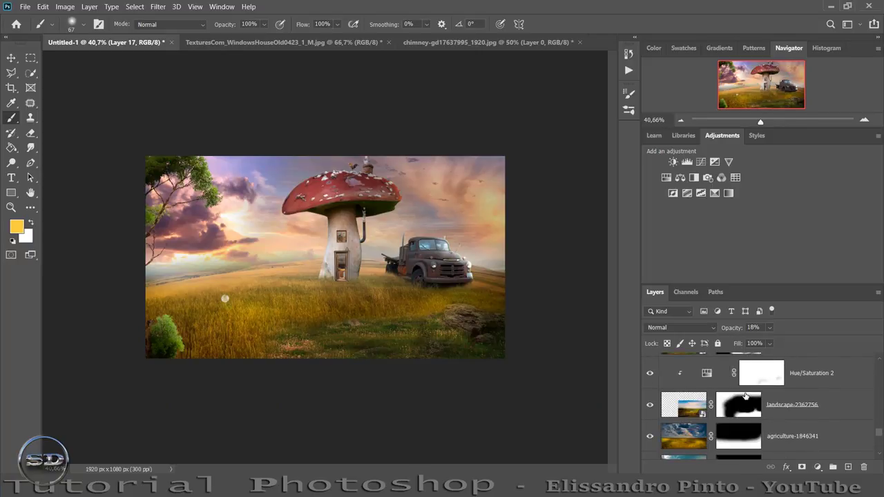
{"action": "scroll", "coordinate": [745, 396], "scroll_direction": "up", "scroll_amount": 1}
{"action": "scroll", "coordinate": [746, 396], "scroll_direction": "up", "scroll_amount": 1}
{"action": "scroll", "coordinate": [746, 397], "scroll_direction": "up", "scroll_amount": 1}
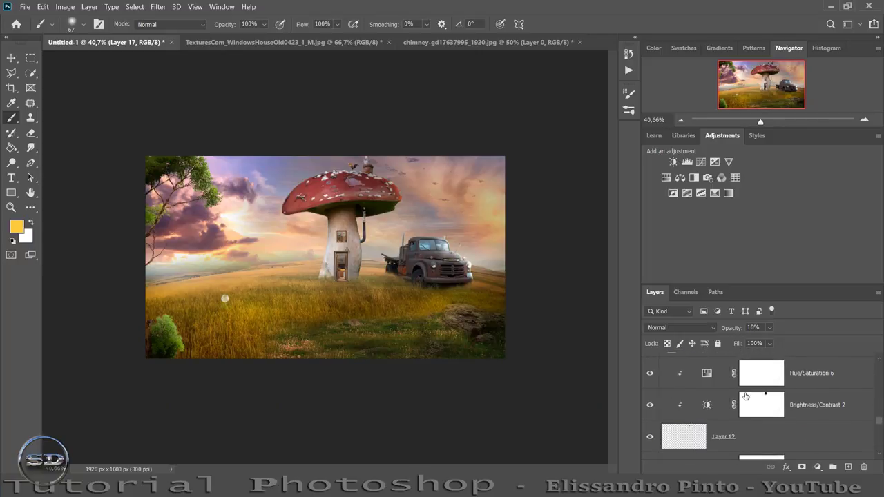
{"action": "scroll", "coordinate": [745, 397], "scroll_direction": "up", "scroll_amount": 1}
{"action": "left_click", "coordinate": [750, 395]}
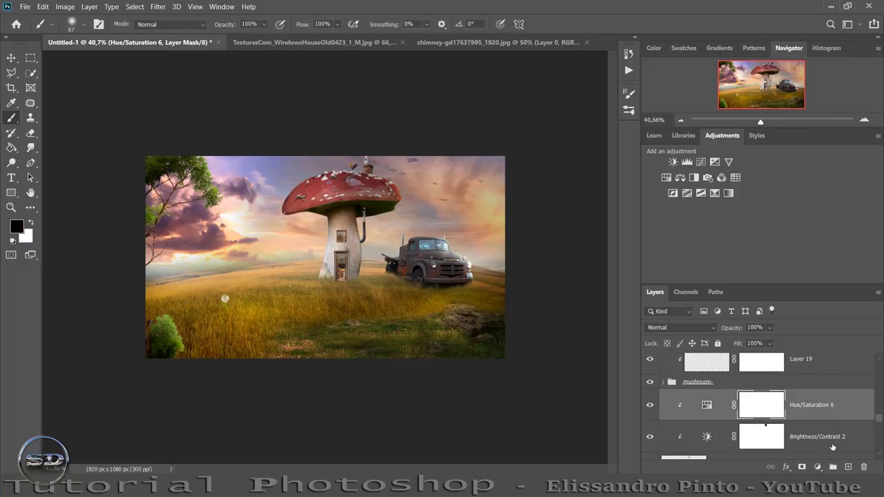
{"action": "left_click", "coordinate": [848, 466]}
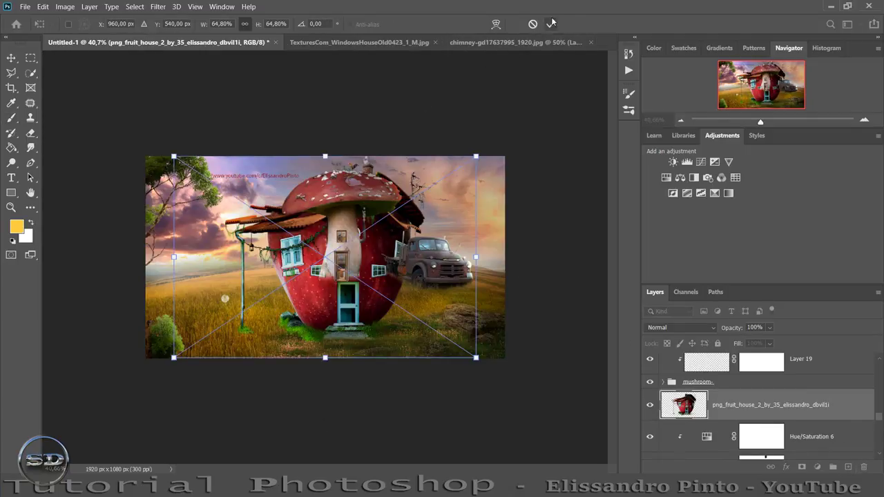
- Commit the placed fruit house image and rasterize it with the Eraser tool
{"action": "left_click", "coordinate": [550, 23]}
{"action": "left_click_drag", "start_coordinate": [762, 119], "coordinate": [769, 120]}
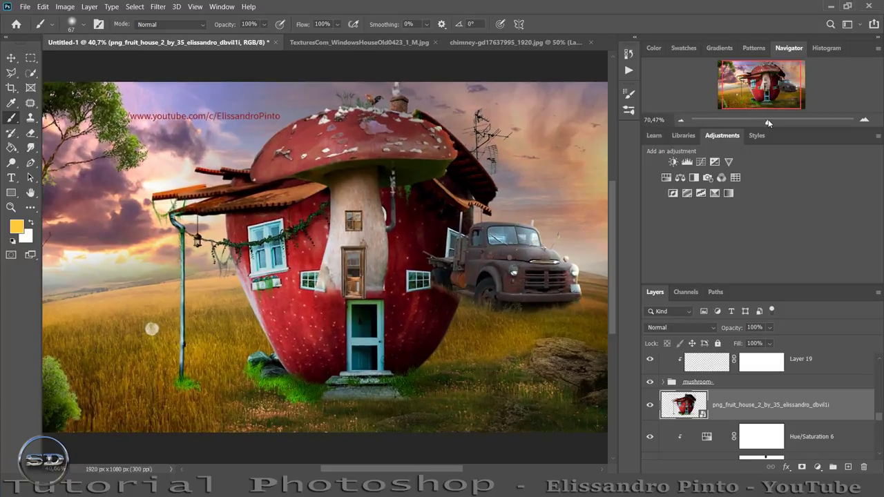
{"action": "left_click", "coordinate": [30, 132]}
{"action": "left_click", "coordinate": [104, 133]}
{"action": "left_click", "coordinate": [146, 137]}
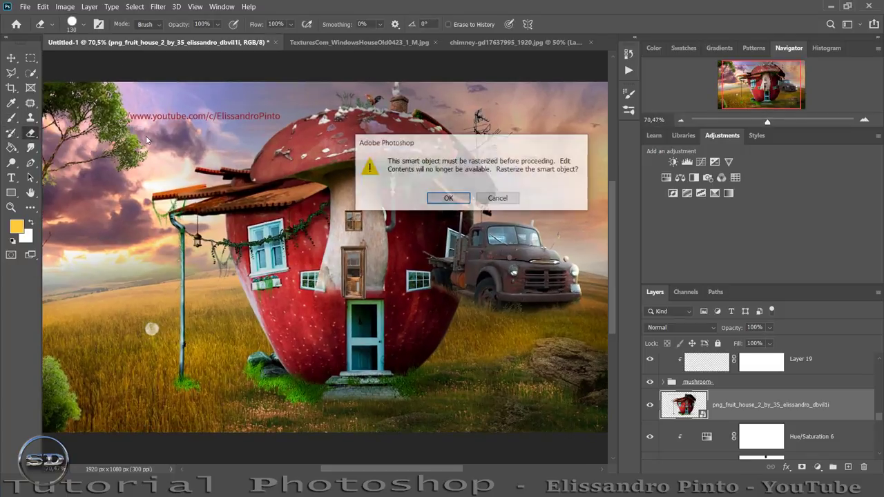
{"action": "left_click", "coordinate": [448, 198]}
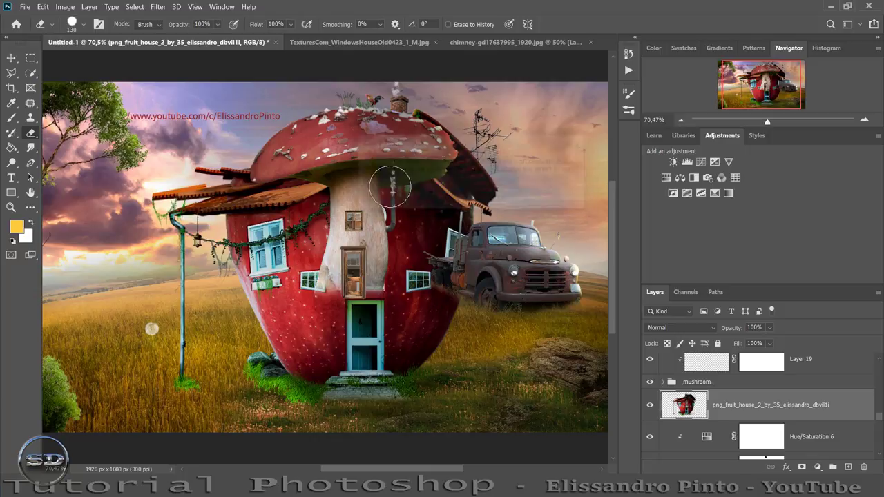
- Erase the watermark text from the sky above the fruit house
{"action": "left_click_drag", "start_coordinate": [273, 109], "coordinate": [71, 120]}
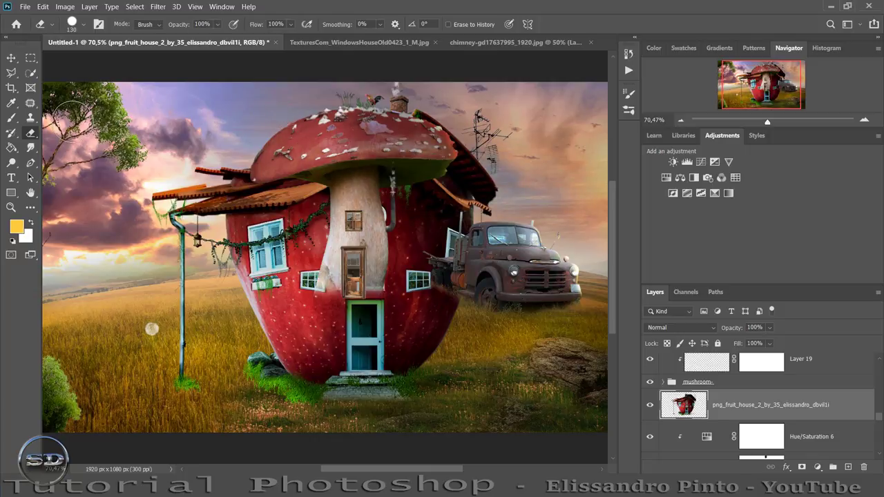
{"action": "key", "text": "ctrl+z"}
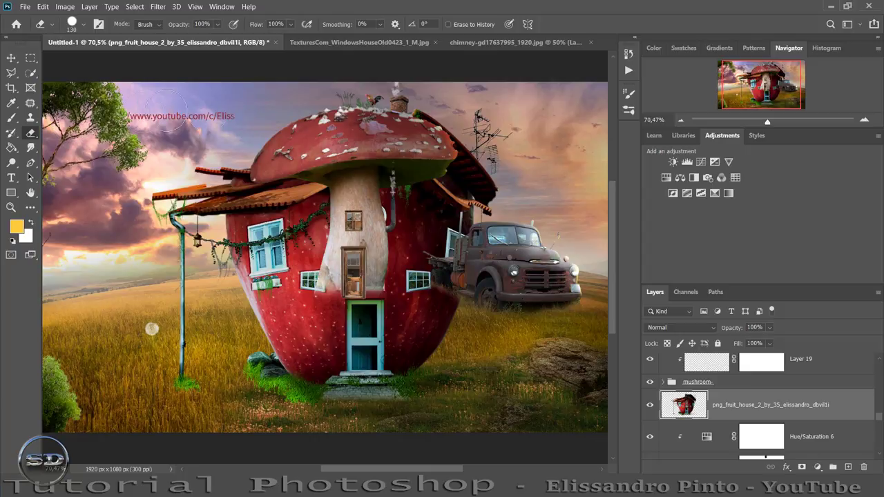
{"action": "key", "text": "ctrl+shift+z"}
{"action": "left_click", "coordinate": [11, 57]}
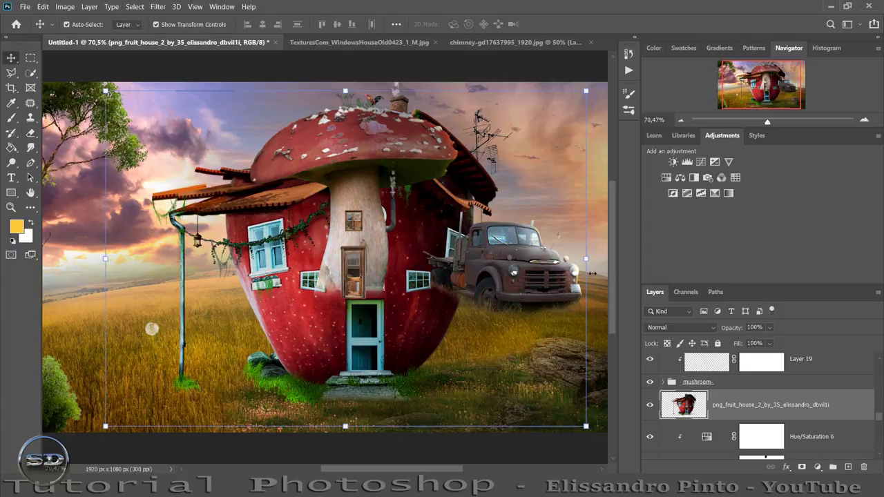
- Scale the fruit house to about 20.6% and set it on the left hillside
{"action": "left_click_drag", "start_coordinate": [587, 260], "coordinate": [198, 254]}
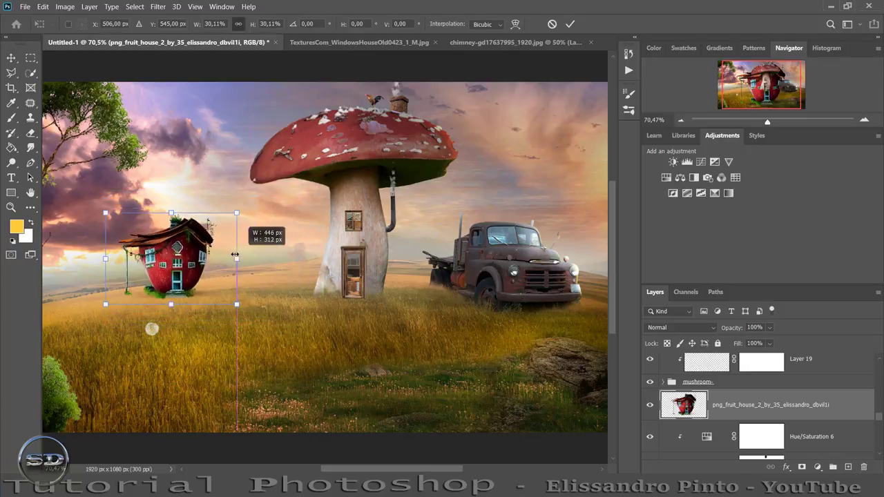
{"action": "left_click_drag", "start_coordinate": [199, 255], "coordinate": [204, 260]}
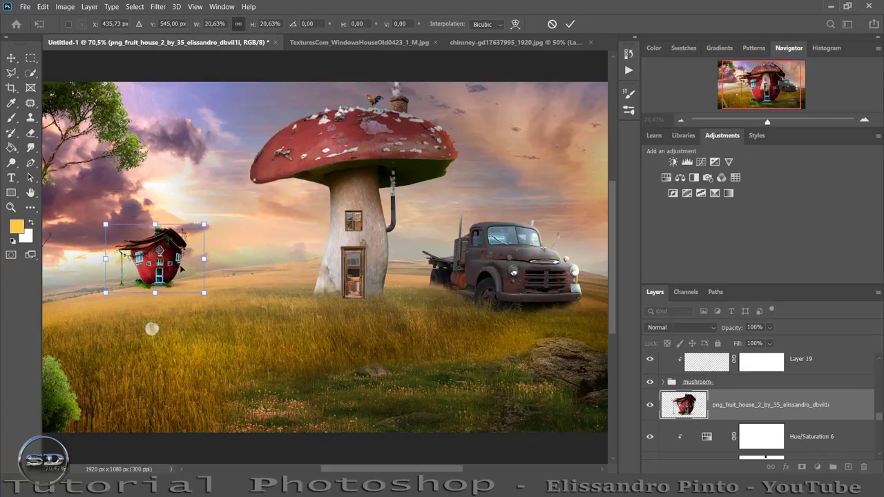
{"action": "left_click_drag", "start_coordinate": [181, 233], "coordinate": [187, 238]}
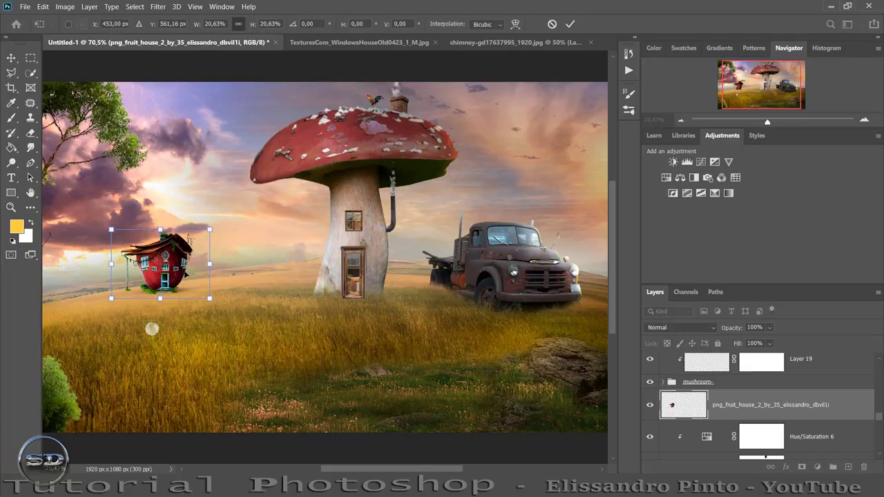
{"action": "left_click", "coordinate": [569, 24]}
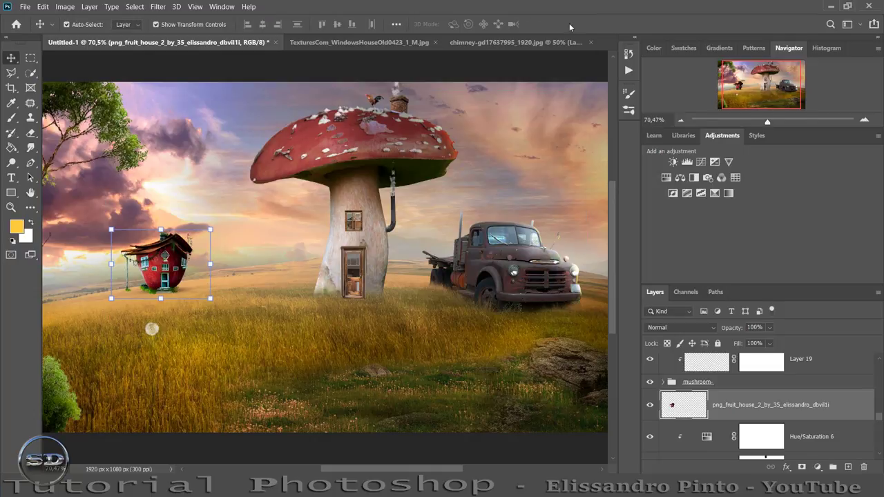
- Clip a Hue/Saturation adjustment with Saturation -37 to the fruit house layer
{"action": "left_click", "coordinate": [665, 177]}
{"action": "left_click_drag", "start_coordinate": [190, 125], "coordinate": [369, 124]}
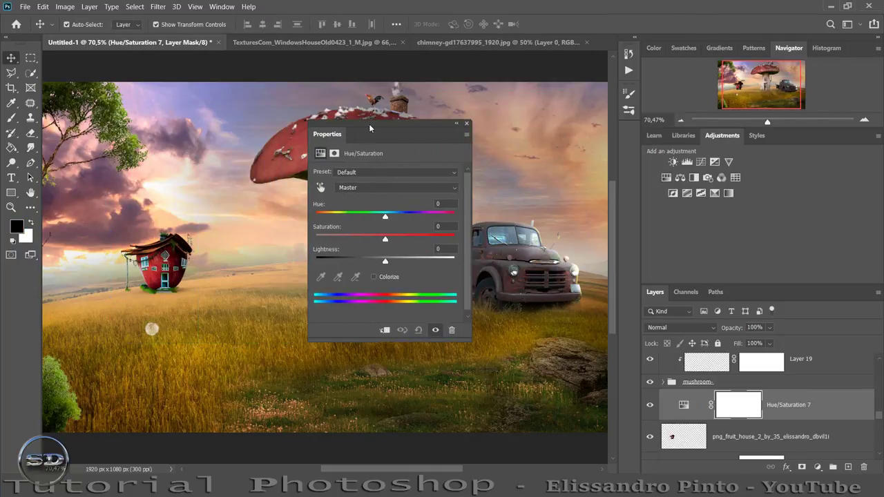
{"action": "left_click", "coordinate": [385, 330]}
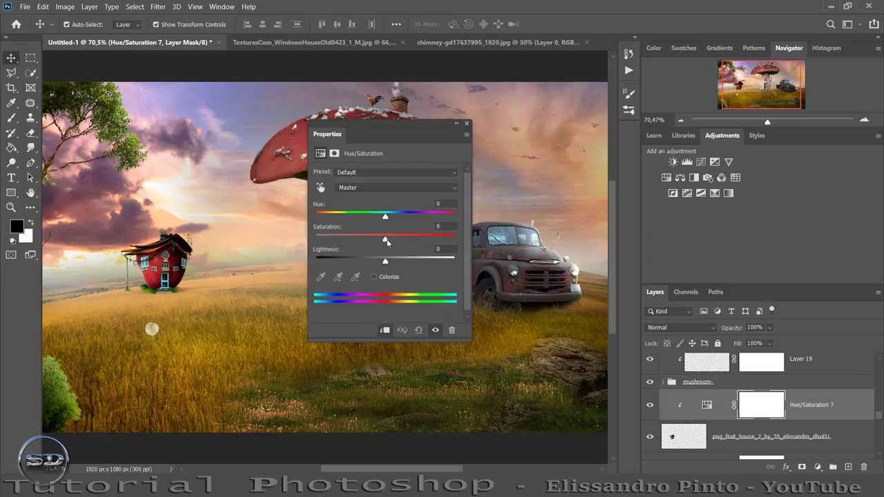
{"action": "left_click_drag", "start_coordinate": [386, 239], "coordinate": [359, 240]}
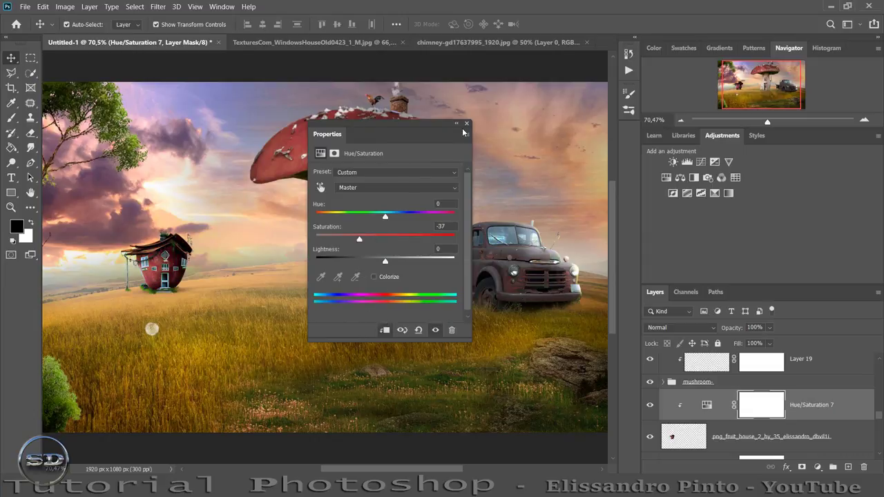
{"action": "left_click", "coordinate": [468, 125]}
{"action": "left_click_drag", "start_coordinate": [772, 125], "coordinate": [779, 122]}
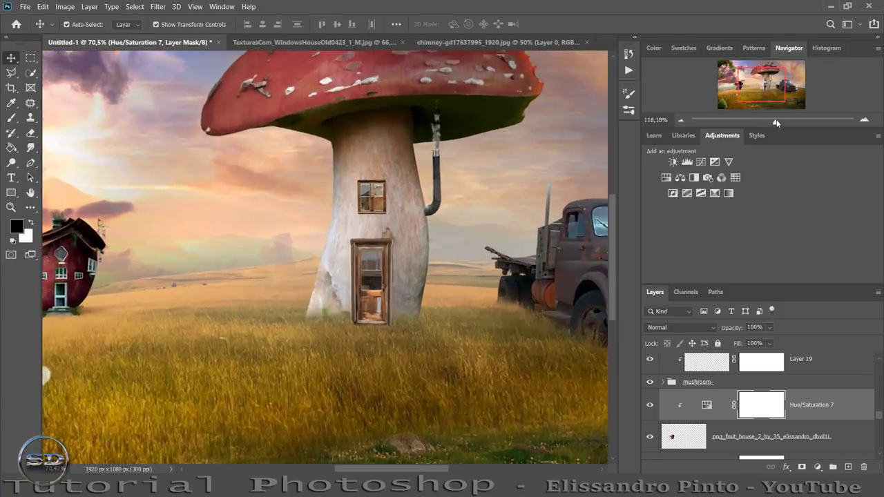
{"action": "left_click_drag", "start_coordinate": [766, 90], "coordinate": [735, 88]}
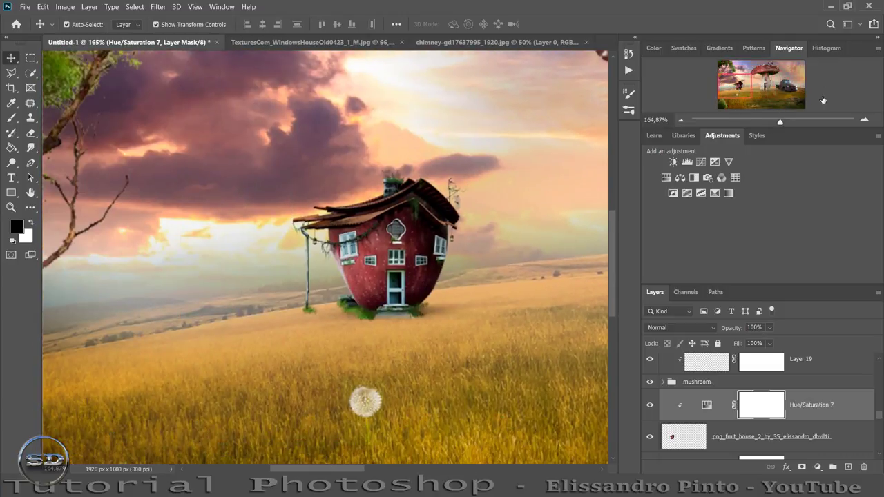
{"action": "left_click_drag", "start_coordinate": [780, 123], "coordinate": [787, 121]}
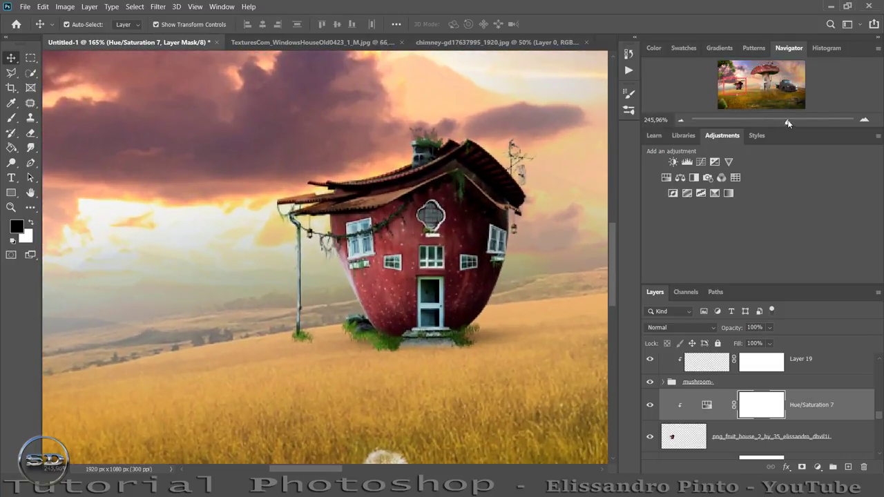
- On a new clipped Layer 20, paint soft yellow-green along the house's base and pole
{"action": "left_click", "coordinate": [711, 436]}
{"action": "left_click", "coordinate": [848, 467]}
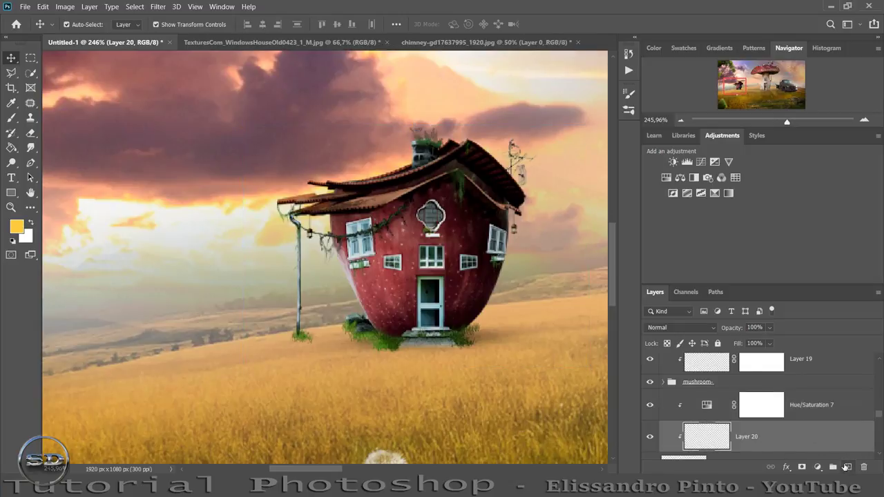
{"action": "left_click", "coordinate": [11, 118]}
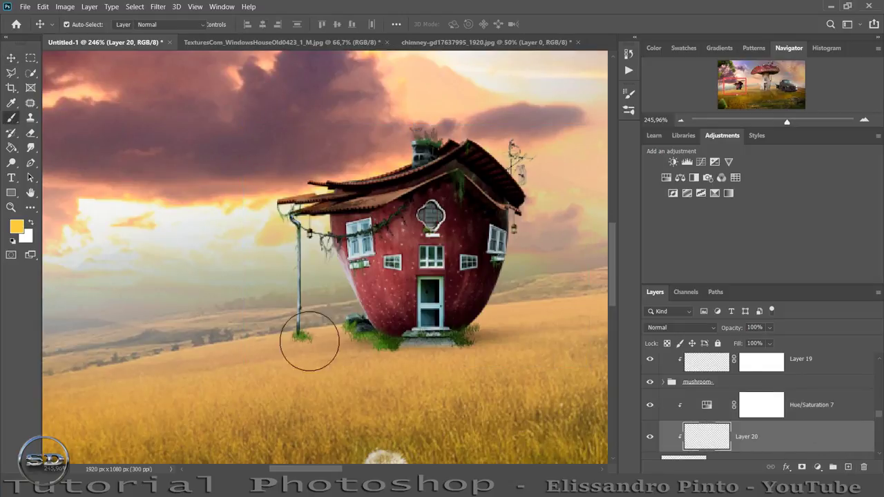
{"action": "left_click_drag", "start_coordinate": [345, 337], "coordinate": [473, 339]}
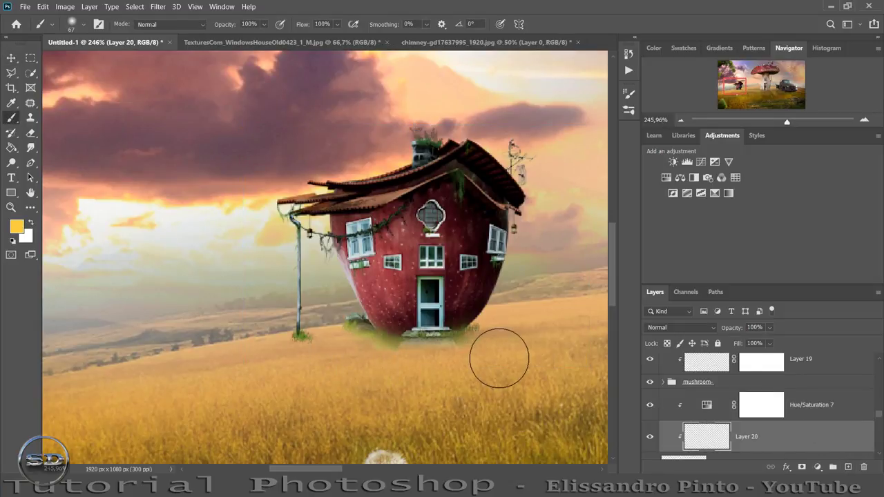
{"action": "left_click", "coordinate": [299, 334]}
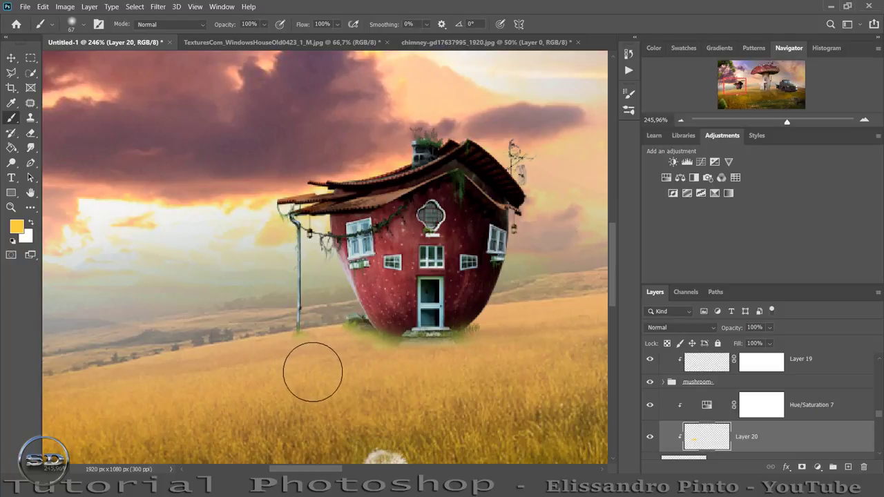
{"action": "scroll", "coordinate": [731, 431], "scroll_direction": "down", "scroll_amount": 1}
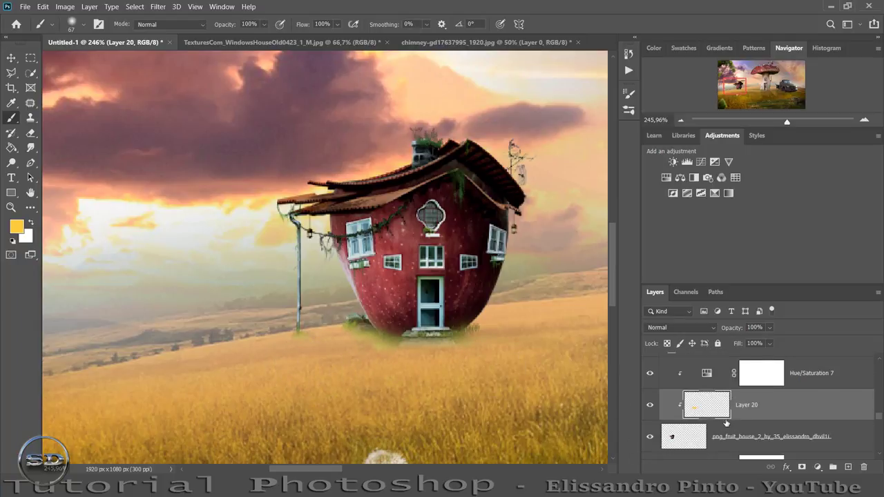
{"action": "left_click", "coordinate": [690, 443]}
- Convert the fruit house layer to a smart object and apply a 0.8 px Gaussian Blur
{"action": "right_click", "coordinate": [738, 436]}
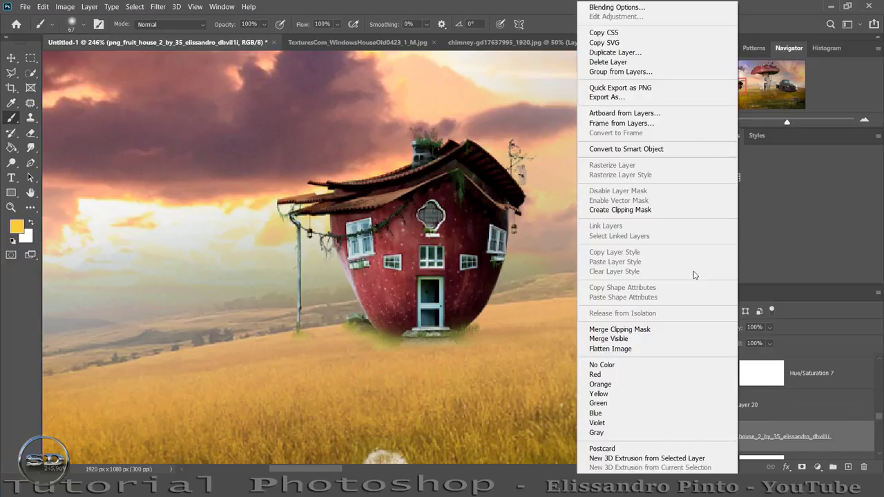
{"action": "left_click", "coordinate": [632, 150]}
{"action": "left_click", "coordinate": [165, 10]}
{"action": "mouse_move", "coordinate": [221, 129]}
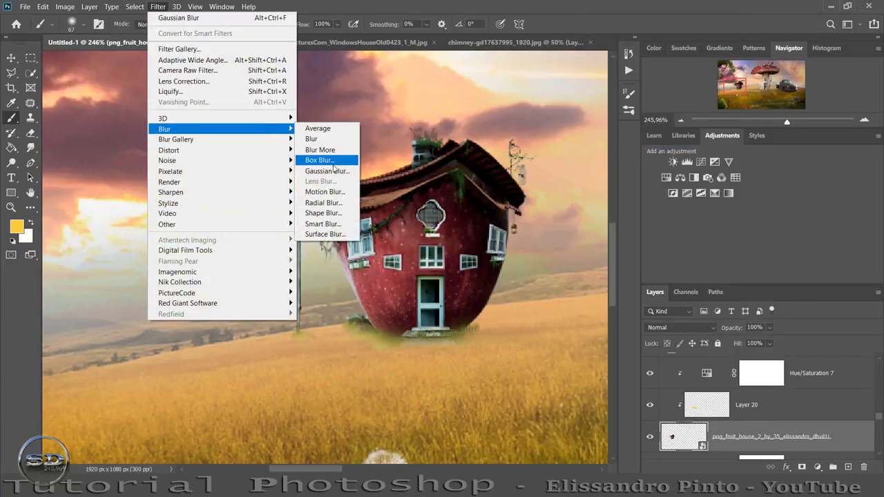
{"action": "left_click", "coordinate": [326, 170]}
{"action": "left_click_drag", "start_coordinate": [515, 109], "coordinate": [238, 112]}
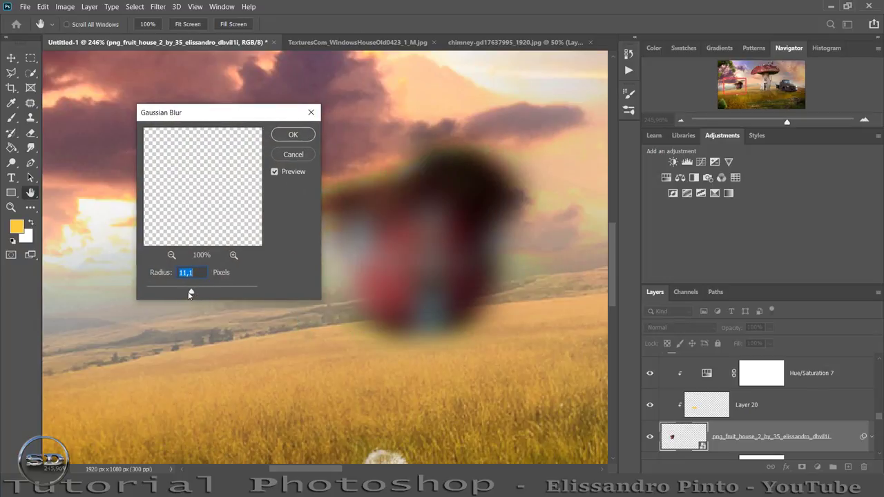
{"action": "left_click_drag", "start_coordinate": [190, 293], "coordinate": [157, 293]}
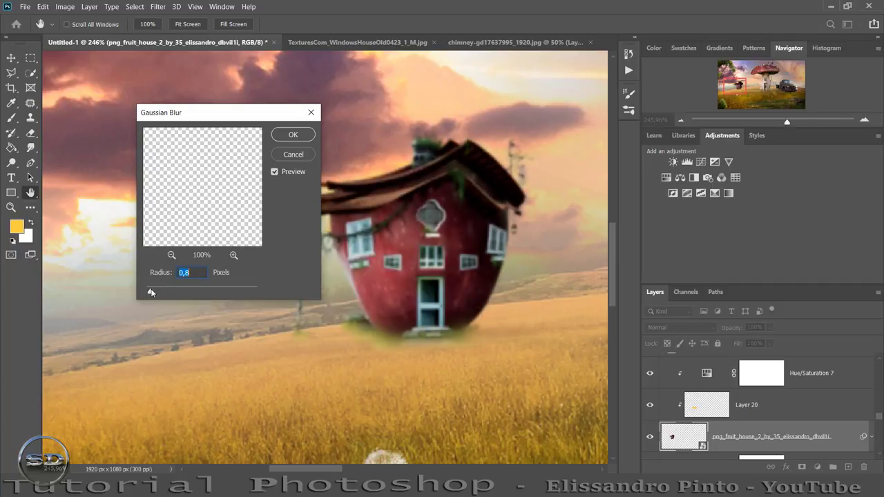
{"action": "left_click", "coordinate": [292, 134]}
{"action": "mouse_move", "coordinate": [795, 121]}
{"action": "left_mouse_down"}
{"action": "mouse_move", "coordinate": [763, 123]}
{"action": "mouse_move", "coordinate": [777, 122]}
{"action": "left_mouse_up"}
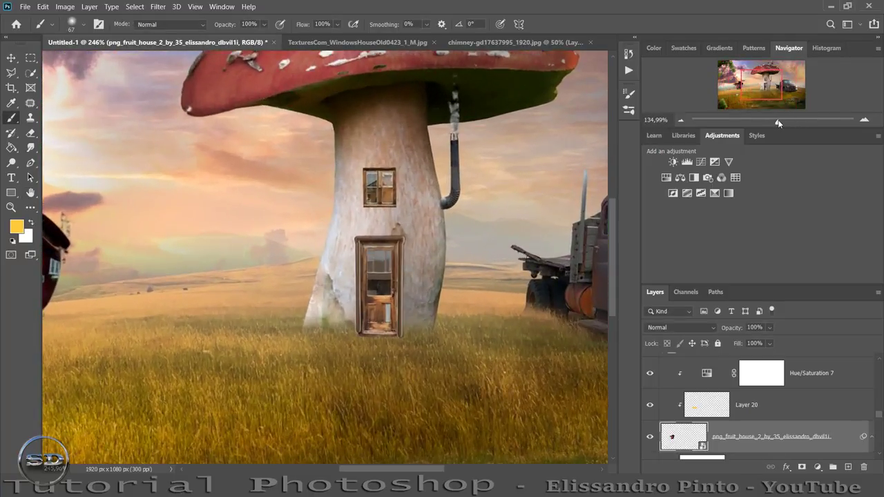
- Zoom in on the fruit house and load its outline as a selection
{"action": "left_click_drag", "start_coordinate": [745, 87], "coordinate": [728, 91]}
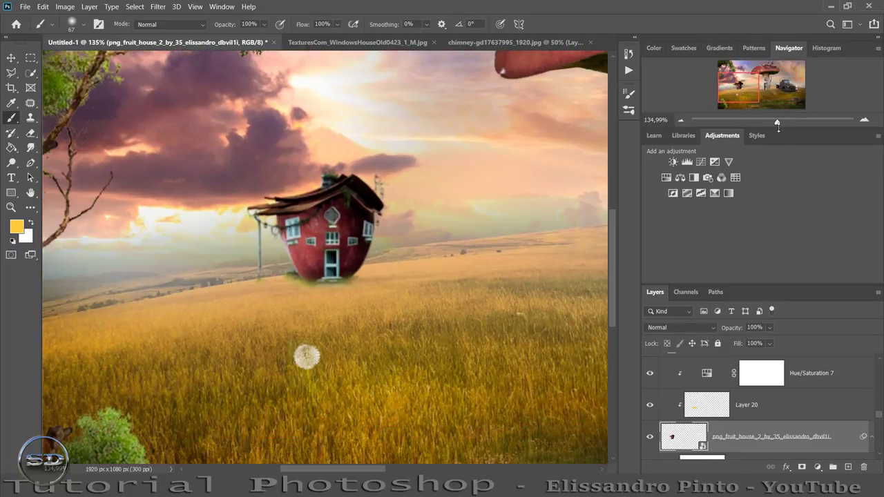
{"action": "left_click_drag", "start_coordinate": [778, 123], "coordinate": [783, 121]}
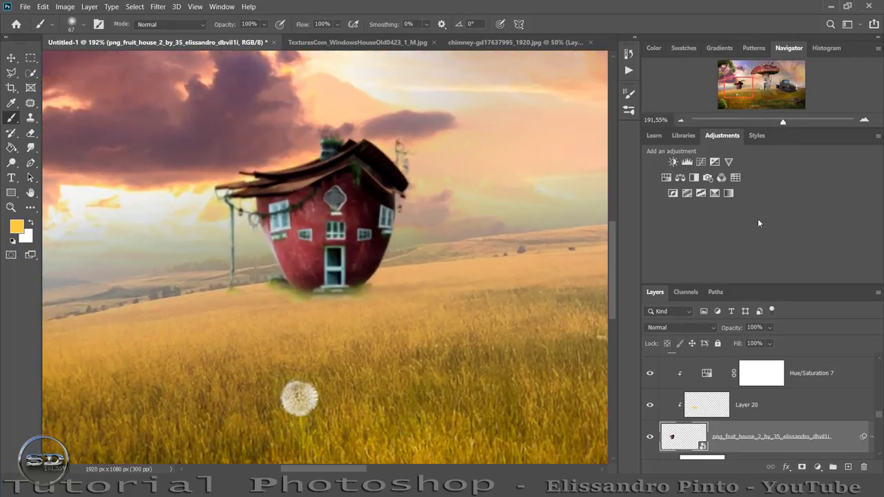
{"action": "scroll", "coordinate": [735, 418], "scroll_direction": "down", "scroll_amount": 1}
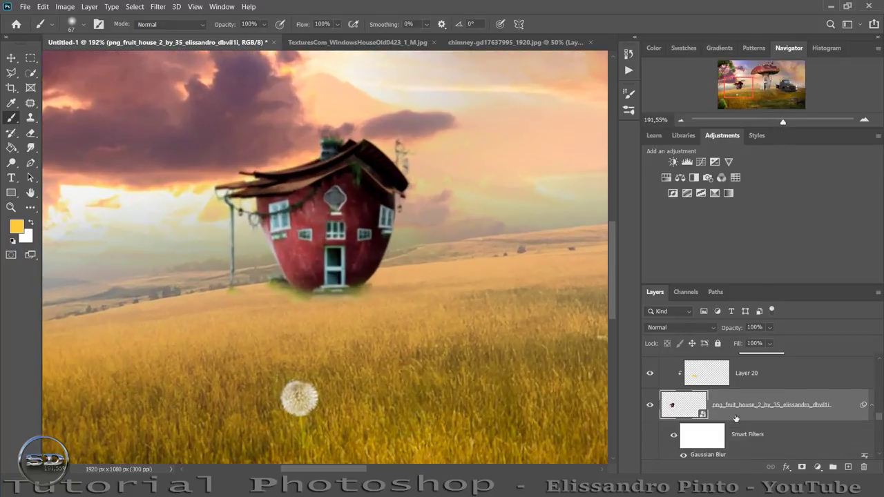
{"action": "left_click", "coordinate": [704, 438]}
{"action": "left_click", "coordinate": [847, 467]}
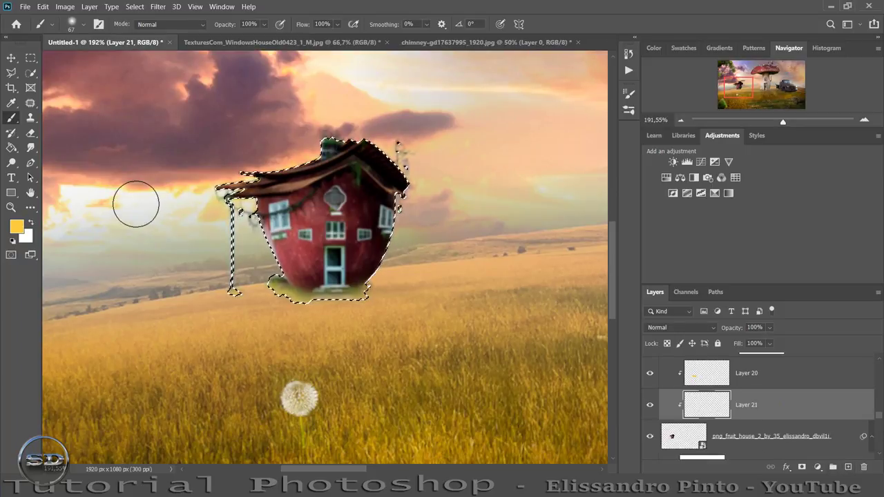
{"action": "scroll", "coordinate": [694, 389], "scroll_direction": "down", "scroll_amount": 2}
{"action": "left_click", "coordinate": [694, 404]}
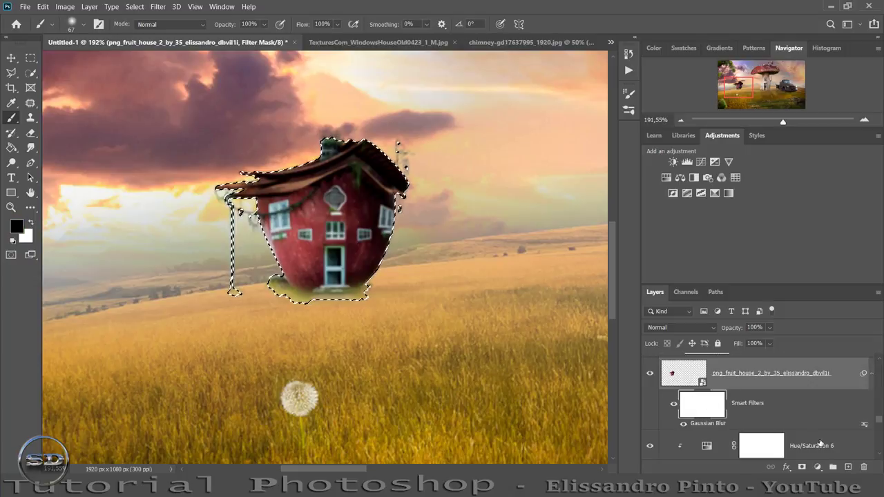
{"action": "left_click", "coordinate": [850, 467]}
{"action": "scroll", "coordinate": [740, 372], "scroll_direction": "down", "scroll_amount": 2}
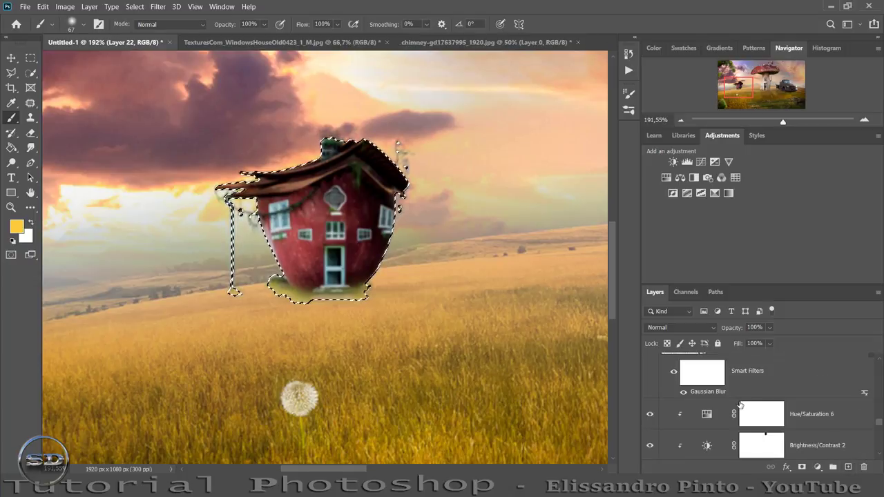
{"action": "scroll", "coordinate": [740, 373], "scroll_direction": "up", "scroll_amount": 2}
{"action": "left_click", "coordinate": [743, 369]}
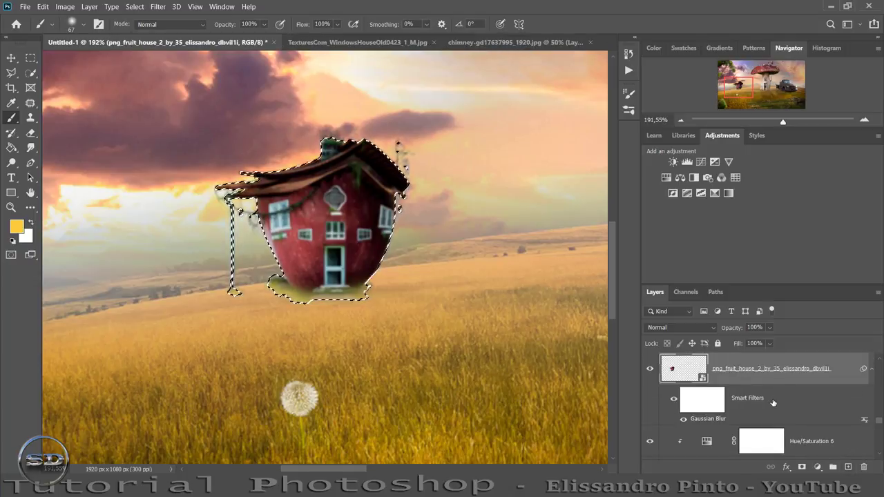
{"action": "scroll", "coordinate": [766, 402], "scroll_direction": "up", "scroll_amount": 3}
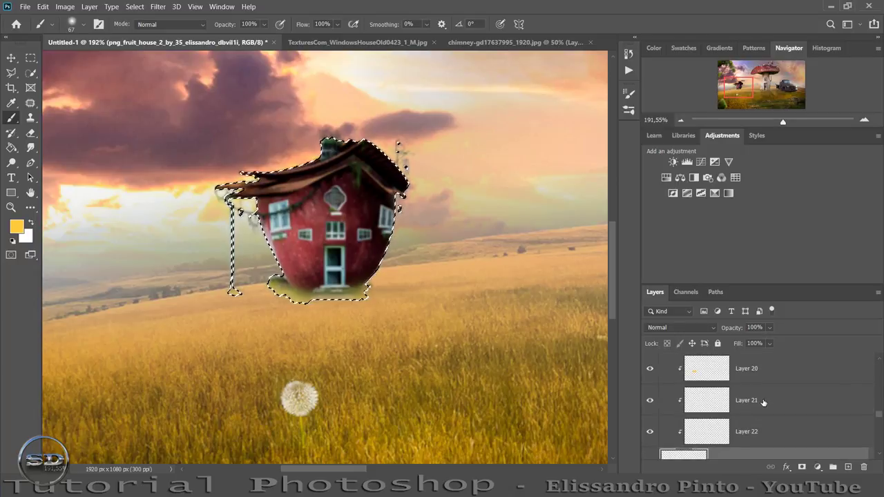
{"action": "scroll", "coordinate": [763, 403], "scroll_direction": "down", "scroll_amount": 2}
{"action": "scroll", "coordinate": [763, 402], "scroll_direction": "up", "scroll_amount": 4}
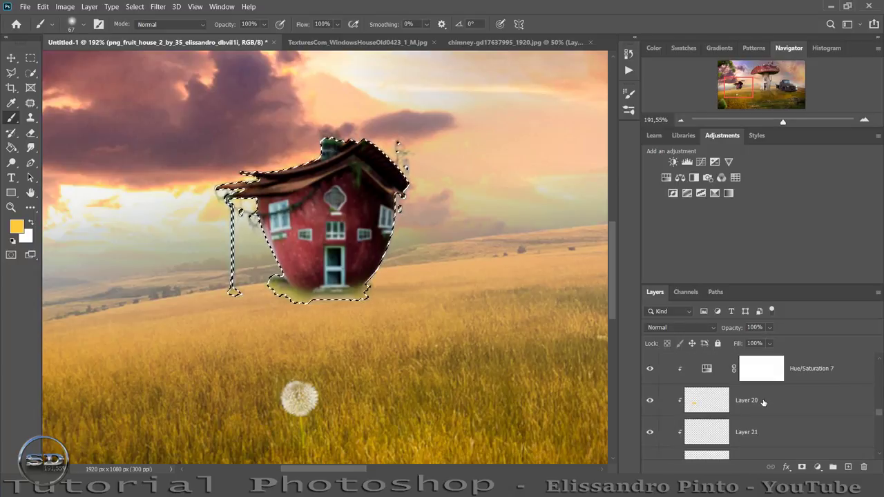
{"action": "scroll", "coordinate": [763, 402], "scroll_direction": "up", "scroll_amount": 2}
{"action": "left_click", "coordinate": [763, 402]}
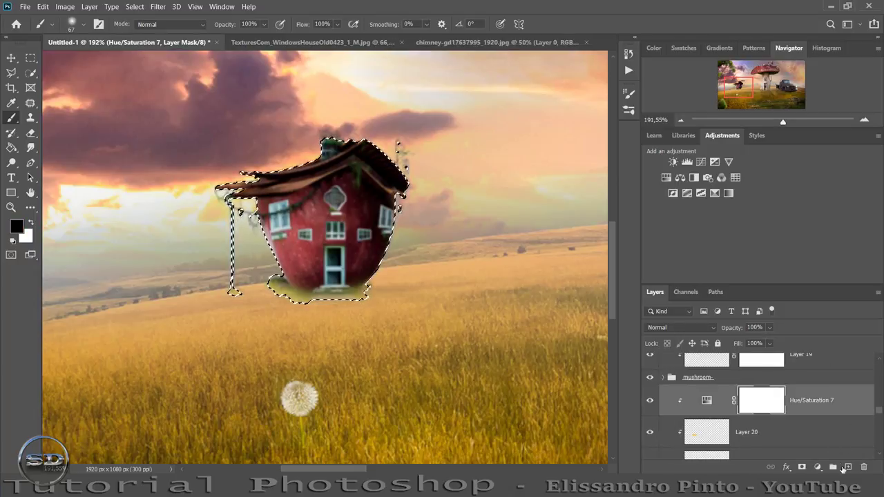
- Fill the house selection with black (000000) on a new layer, then deselect
{"action": "left_click", "coordinate": [17, 227]}
{"action": "type", "text": "000000"}
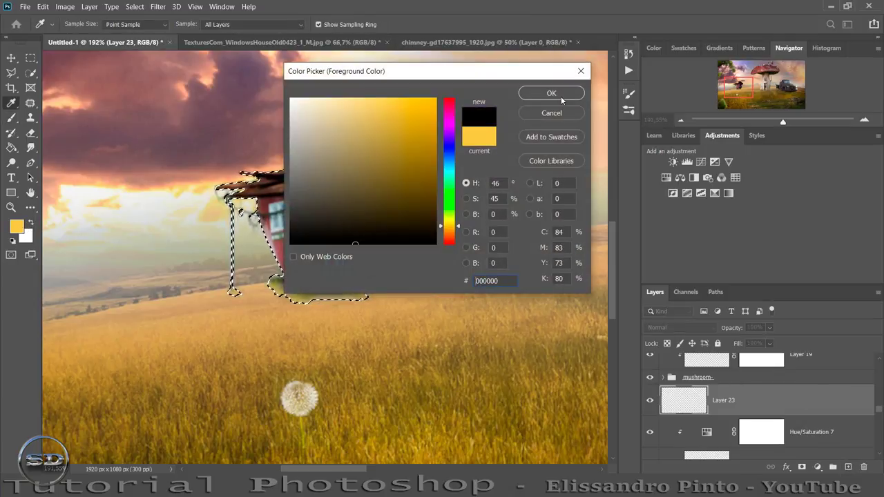
{"action": "left_click", "coordinate": [551, 93]}
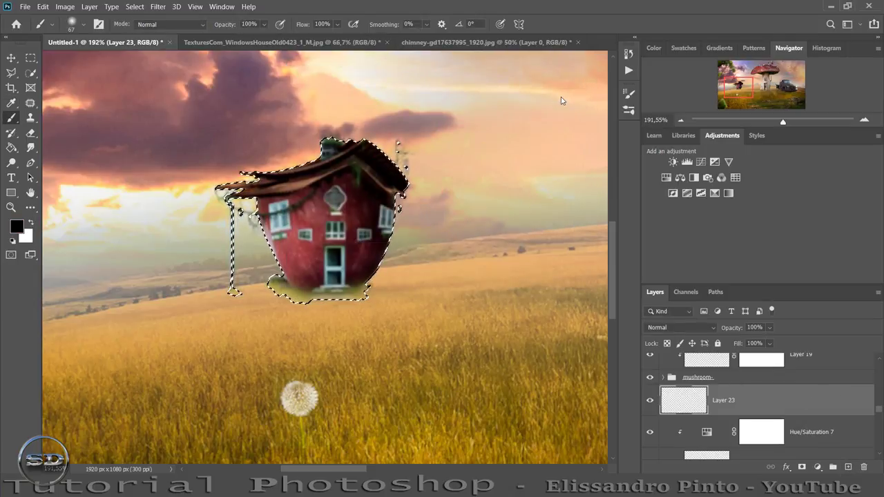
{"action": "left_click", "coordinate": [11, 147]}
{"action": "left_click", "coordinate": [302, 227]}
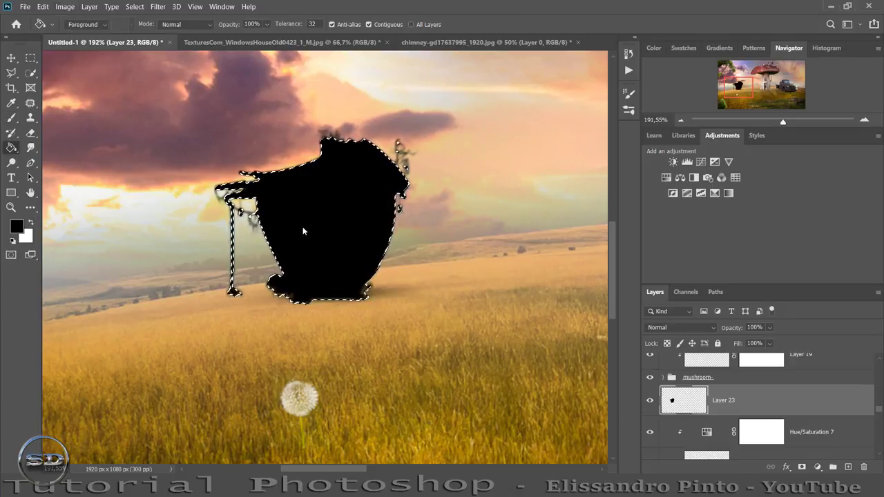
{"action": "key", "text": "ctrl+d"}
- Flip the black silhouette vertically and tilt it onto the grass below the house
{"action": "key", "text": "ctrl+t"}
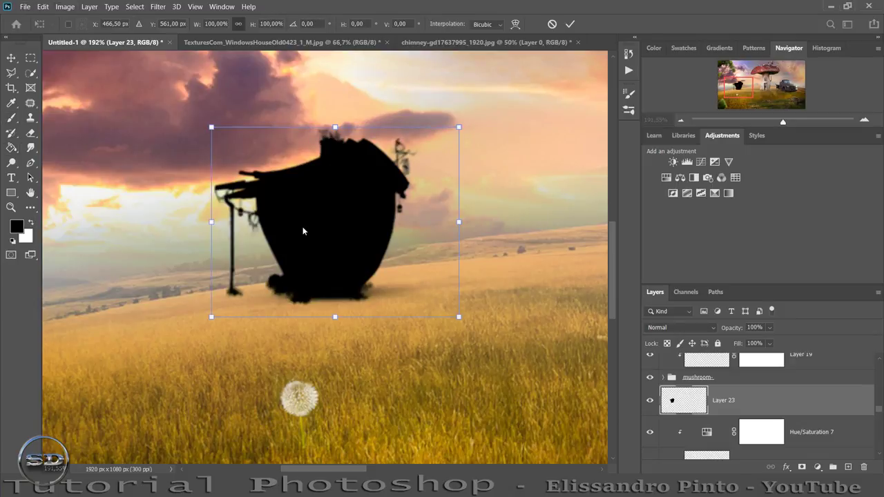
{"action": "right_click", "coordinate": [312, 276]}
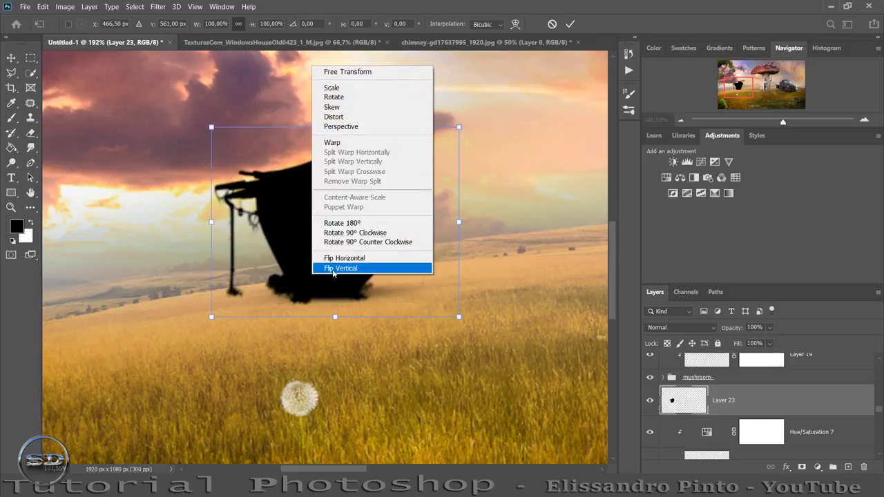
{"action": "left_click", "coordinate": [341, 268]}
{"action": "mouse_move", "coordinate": [338, 210]}
{"action": "left_mouse_down"}
{"action": "mouse_move", "coordinate": [333, 350]}
{"action": "mouse_move", "coordinate": [344, 350]}
{"action": "left_mouse_up"}
{"action": "left_click_drag", "start_coordinate": [502, 337], "coordinate": [500, 322]}
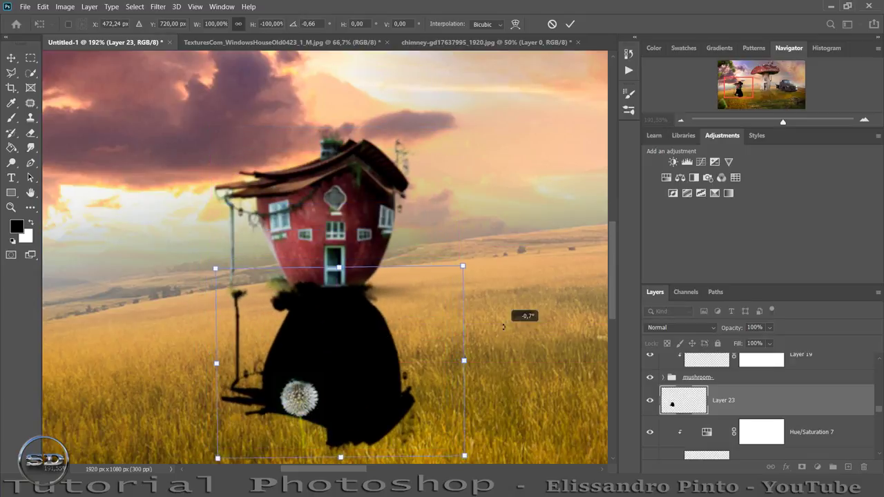
{"action": "left_click_drag", "start_coordinate": [411, 331], "coordinate": [416, 330]}
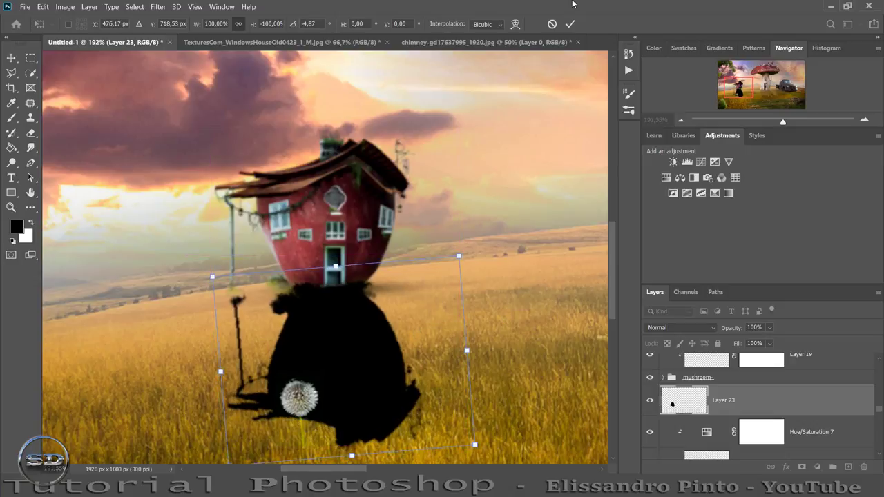
{"action": "left_click", "coordinate": [569, 24]}
- Soften the shadow with Gaussian Blur and lower its opacity to 8%
{"action": "left_click", "coordinate": [157, 6]}
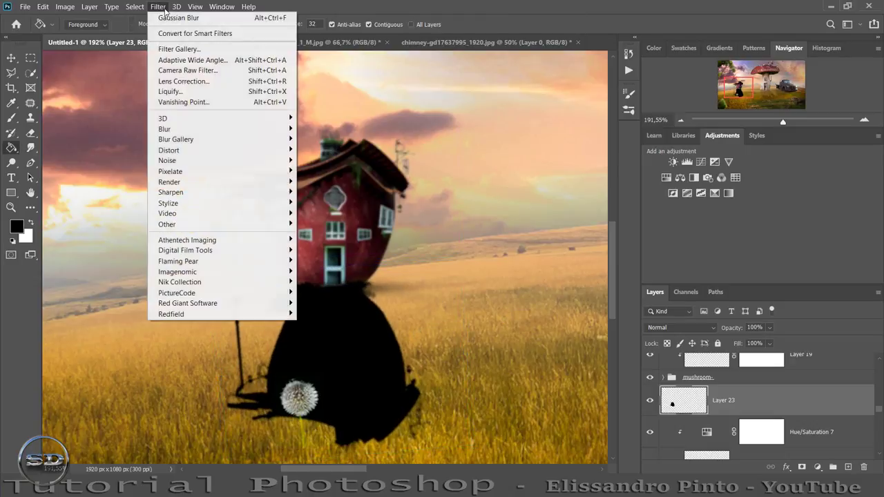
{"action": "left_click", "coordinate": [178, 18]}
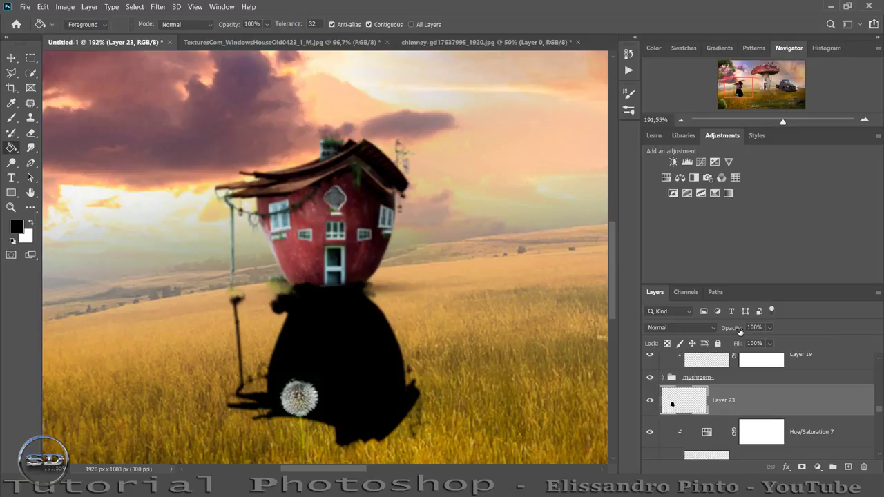
{"action": "left_click_drag", "start_coordinate": [726, 330], "coordinate": [682, 331]}
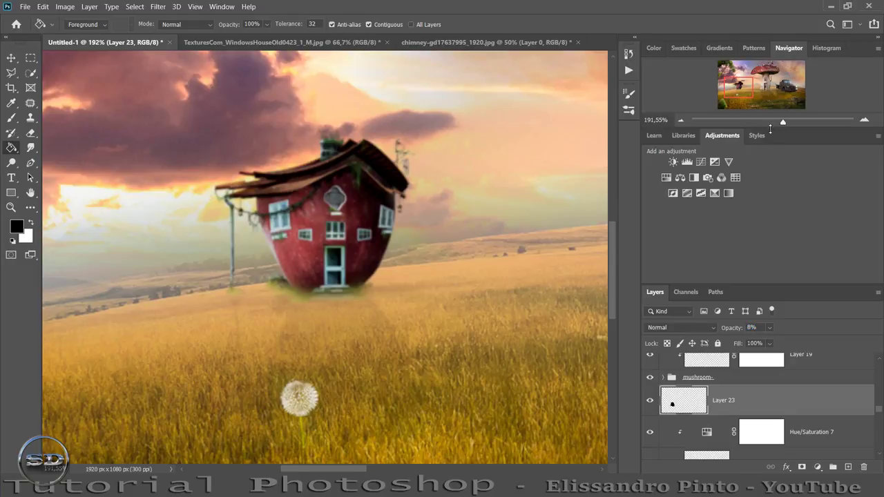
{"action": "left_click_drag", "start_coordinate": [786, 124], "coordinate": [766, 127]}
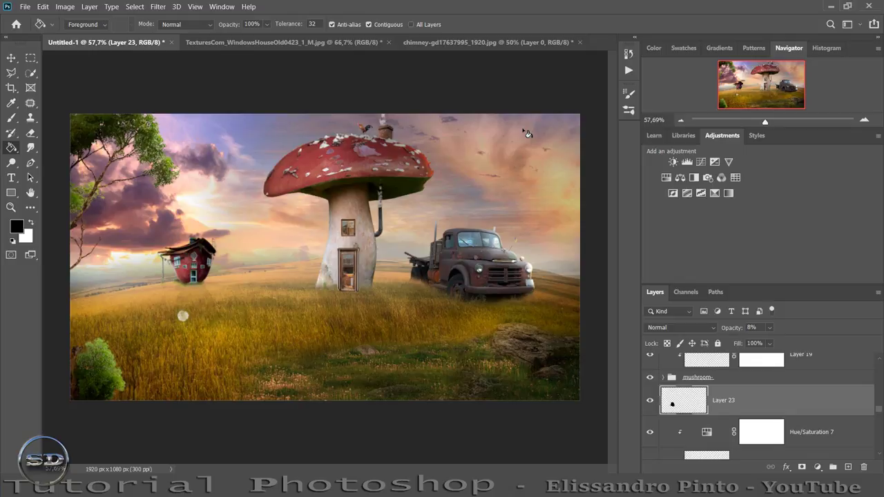
- Rotate and move the pngwing.com (7) image into the lower-right grass and commit it
{"action": "scroll", "coordinate": [749, 387], "scroll_direction": "up", "scroll_amount": 2}
{"action": "scroll", "coordinate": [749, 386], "scroll_direction": "up", "scroll_amount": 2}
{"action": "scroll", "coordinate": [749, 387], "scroll_direction": "up", "scroll_amount": 2}
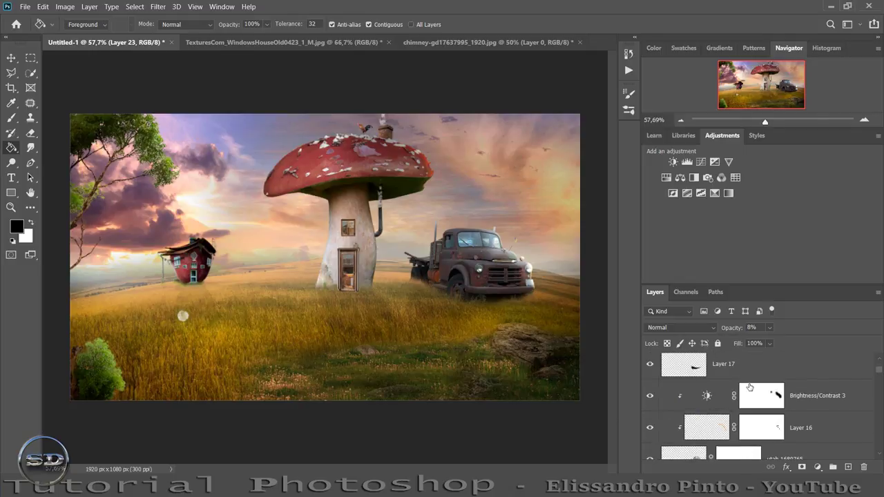
{"action": "scroll", "coordinate": [749, 386], "scroll_direction": "up", "scroll_amount": 2}
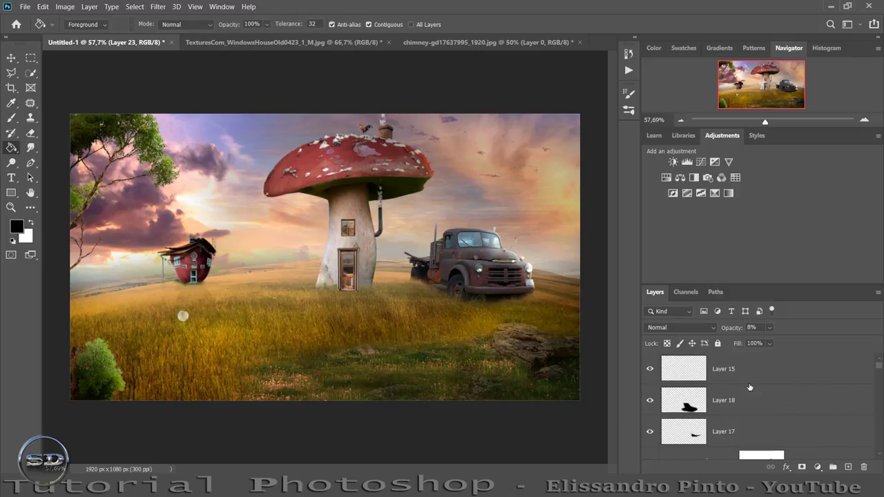
{"action": "left_click", "coordinate": [757, 369]}
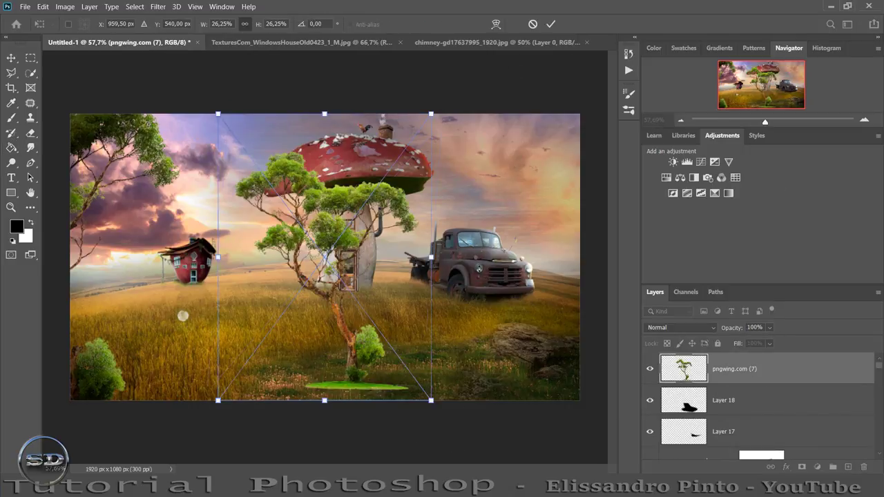
{"action": "left_click_drag", "start_coordinate": [445, 228], "coordinate": [397, 359]}
{"action": "left_click_drag", "start_coordinate": [373, 290], "coordinate": [552, 449]}
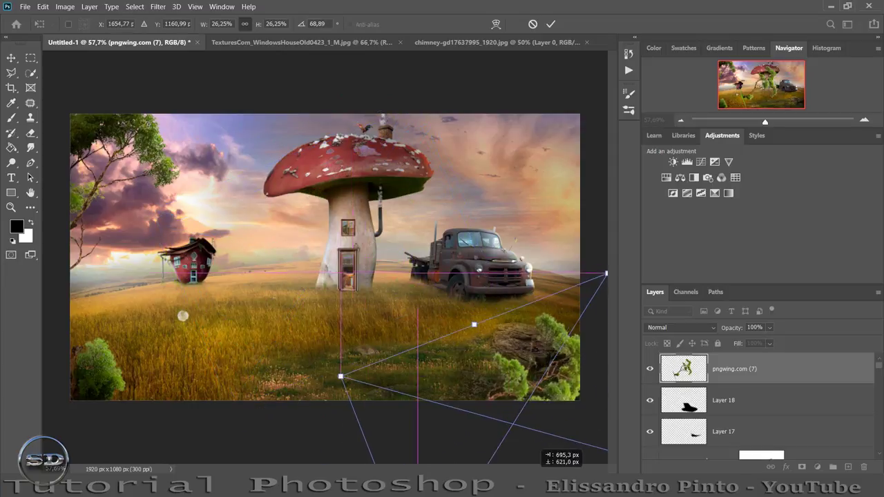
{"action": "left_click_drag", "start_coordinate": [529, 476], "coordinate": [525, 475]}
{"action": "mouse_move", "coordinate": [447, 422]}
{"action": "left_mouse_down"}
{"action": "mouse_move", "coordinate": [514, 422]}
{"action": "mouse_move", "coordinate": [483, 321]}
{"action": "left_mouse_up"}
{"action": "left_click_drag", "start_coordinate": [519, 368], "coordinate": [523, 373]}
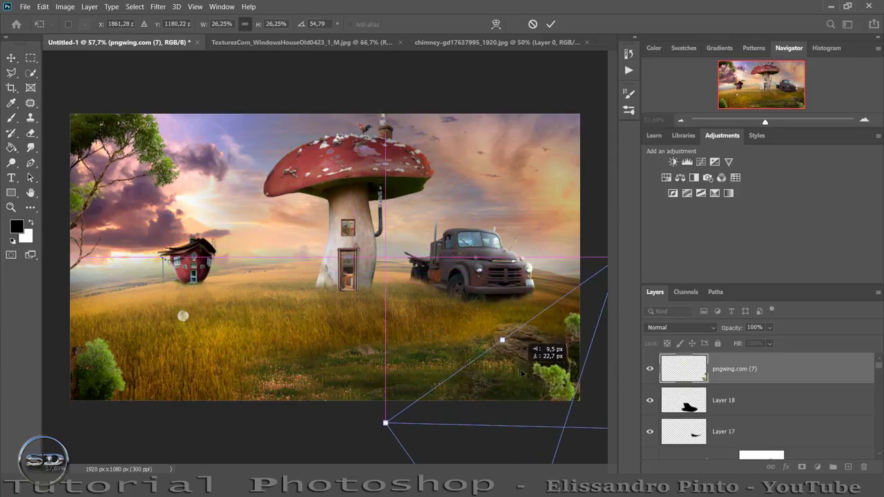
{"action": "left_click", "coordinate": [552, 24]}
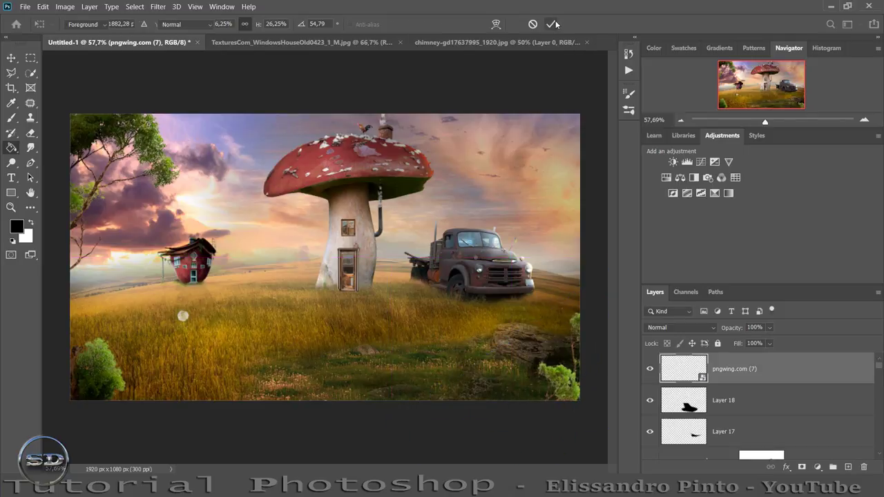
- Add Layer 24 clipped to pngwing.com (7) and set a 372 px brush
{"action": "left_click", "coordinate": [848, 468]}
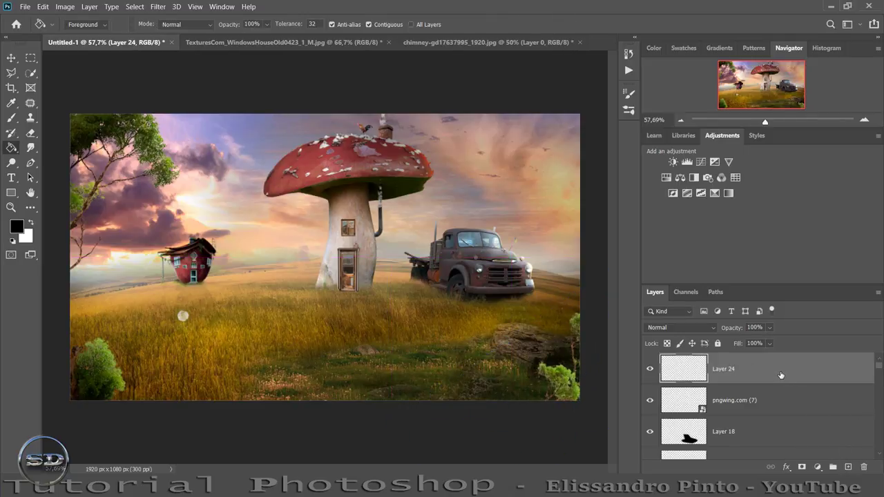
{"action": "right_click", "coordinate": [781, 373]}
{"action": "left_click", "coordinate": [646, 210]}
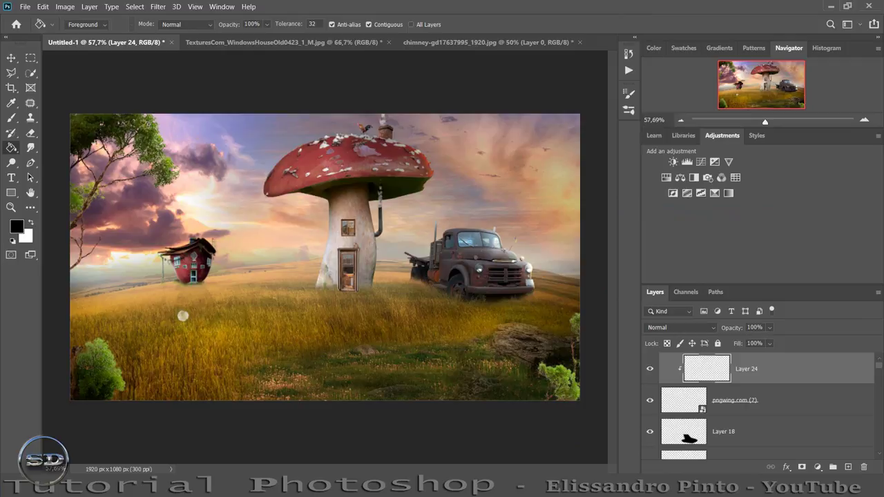
{"action": "left_click", "coordinate": [11, 117]}
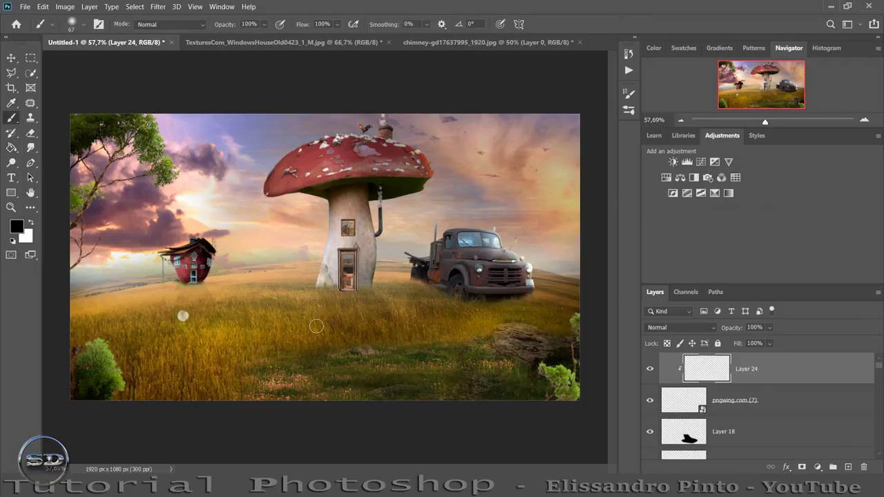
{"action": "left_click_drag", "start_coordinate": [316, 326], "coordinate": [367, 320]}
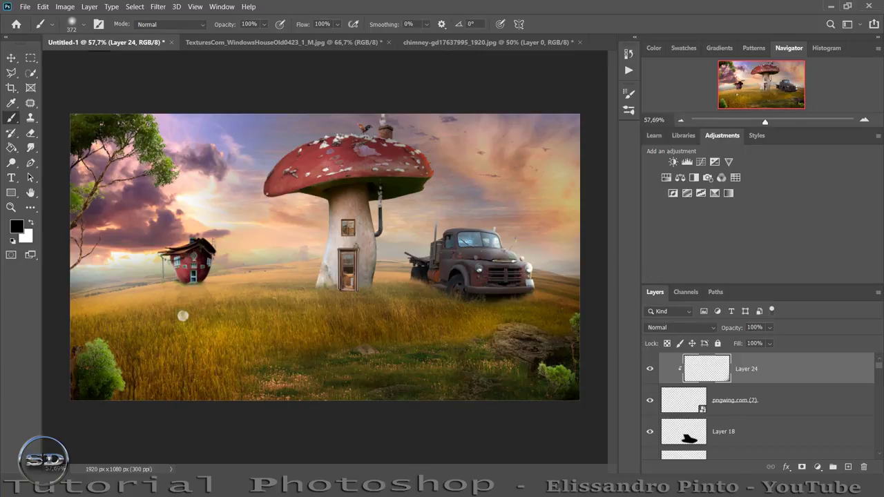
- Place the donkey image and scale it down into the grass below the mushroom house
{"action": "left_click_drag", "start_coordinate": [239, 323], "coordinate": [238, 323]}
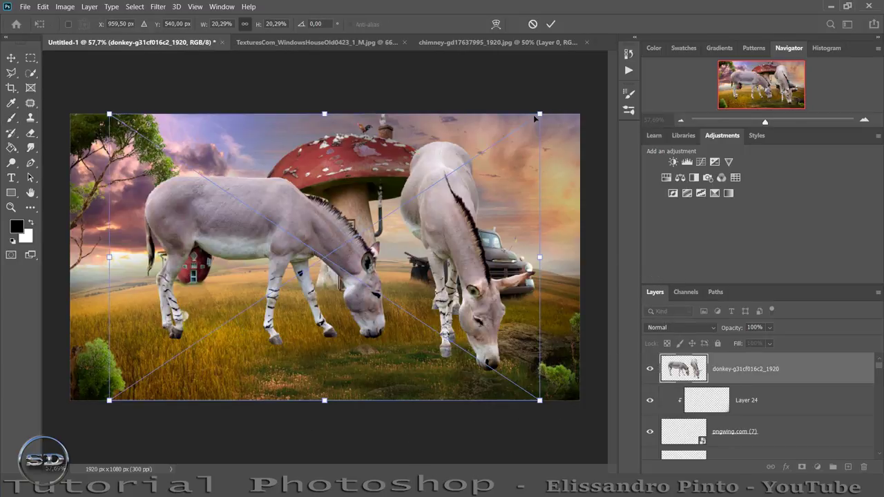
{"action": "mouse_move", "coordinate": [540, 114]}
{"action": "left_mouse_down"}
{"action": "mouse_move", "coordinate": [255, 281]}
{"action": "mouse_move", "coordinate": [236, 315]}
{"action": "mouse_move", "coordinate": [357, 347]}
{"action": "left_mouse_up"}
{"action": "left_click_drag", "start_coordinate": [358, 307], "coordinate": [346, 313]}
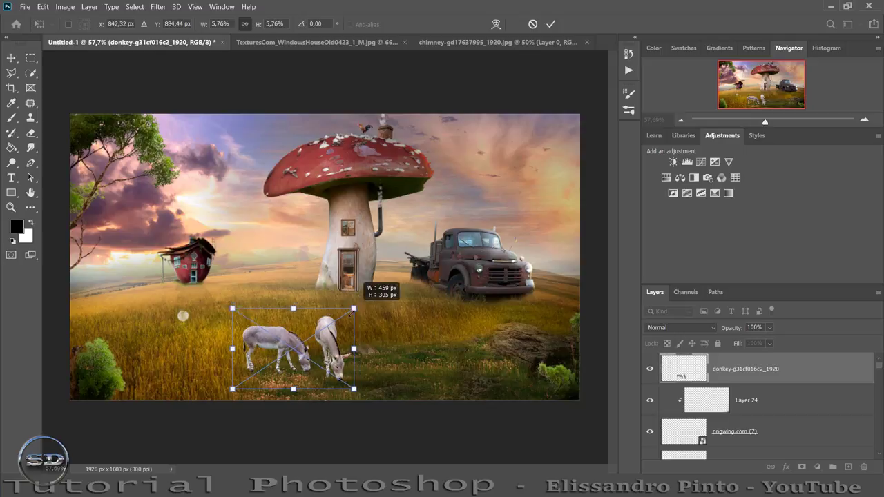
{"action": "left_click_drag", "start_coordinate": [320, 344], "coordinate": [327, 340]}
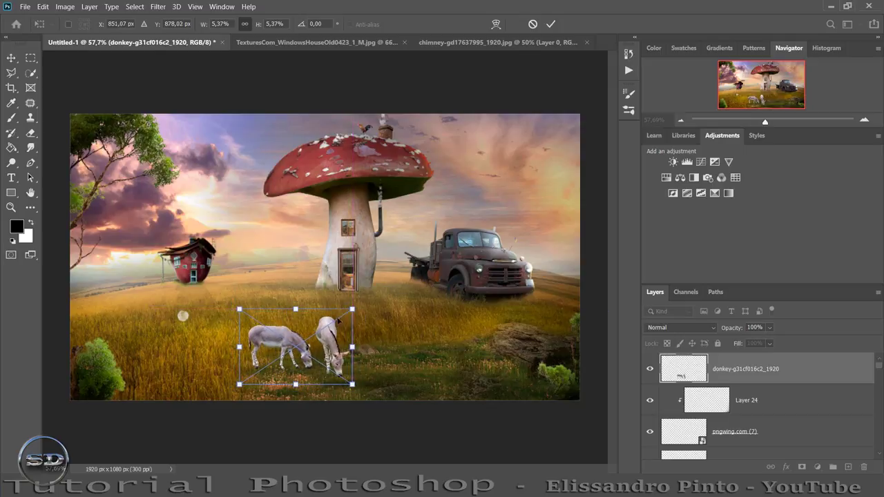
{"action": "left_click", "coordinate": [550, 25]}
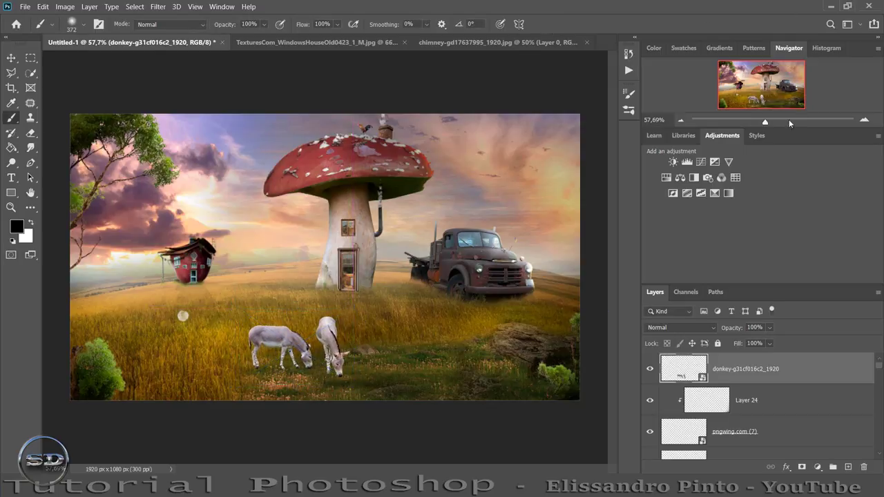
- Rasterize the donkey layer and duplicate it as a copy layer
{"action": "left_click_drag", "start_coordinate": [767, 123], "coordinate": [774, 121]}
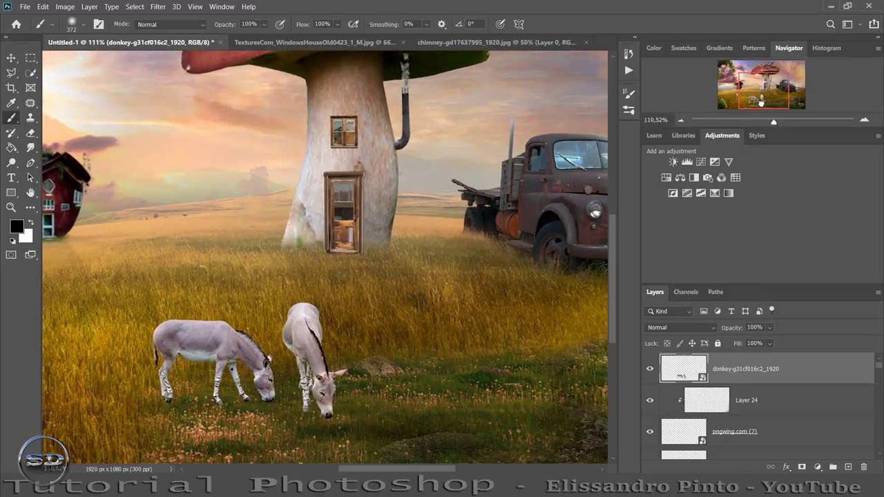
{"action": "right_click", "coordinate": [735, 371]}
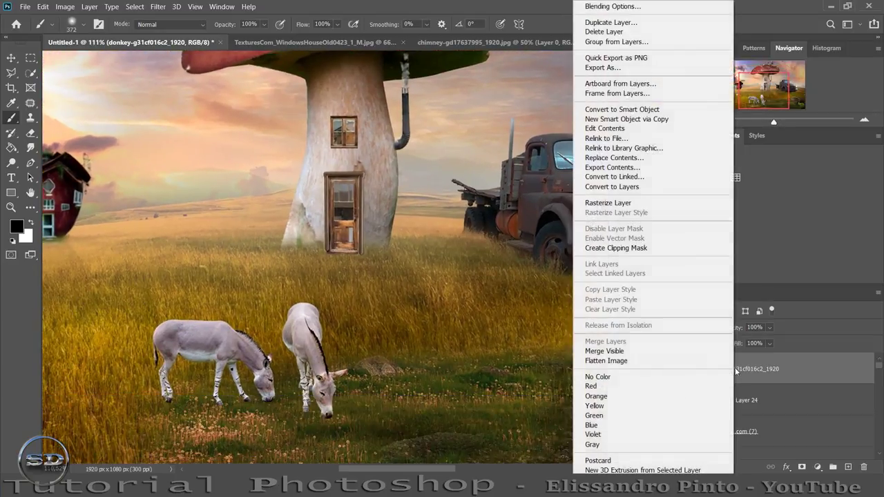
{"action": "left_click", "coordinate": [624, 205]}
{"action": "left_click_drag", "start_coordinate": [809, 373], "coordinate": [850, 467]}
{"action": "left_click", "coordinate": [694, 400]}
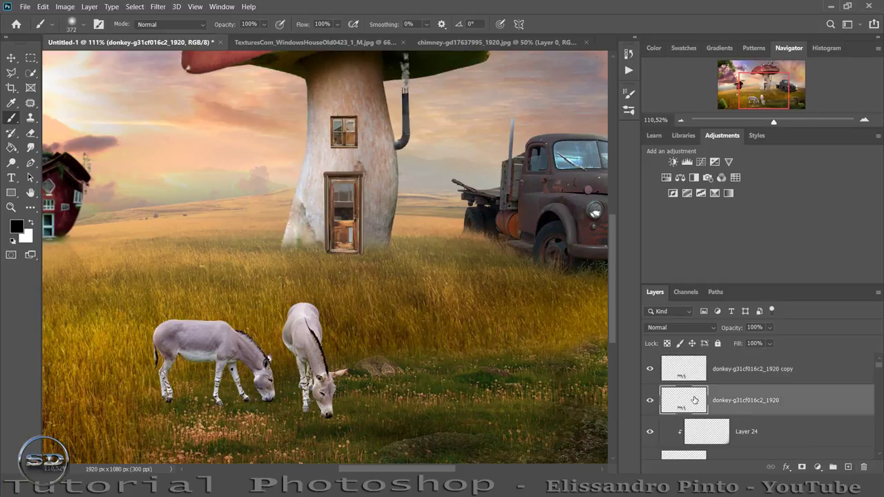
- Clip a Brightness/Contrast adjustment (Brightness -97, Contrast 27) to the original donkey layer
{"action": "left_click", "coordinate": [628, 109]}
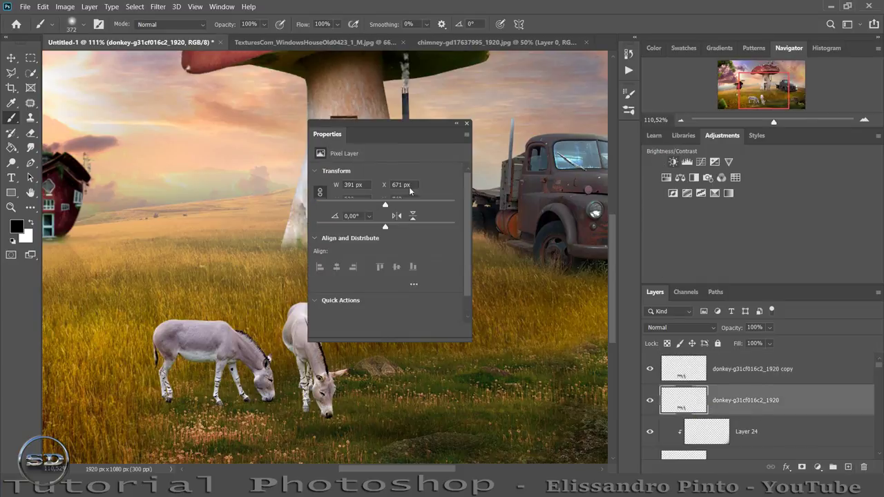
{"action": "left_click", "coordinate": [673, 162]}
{"action": "left_click", "coordinate": [385, 330]}
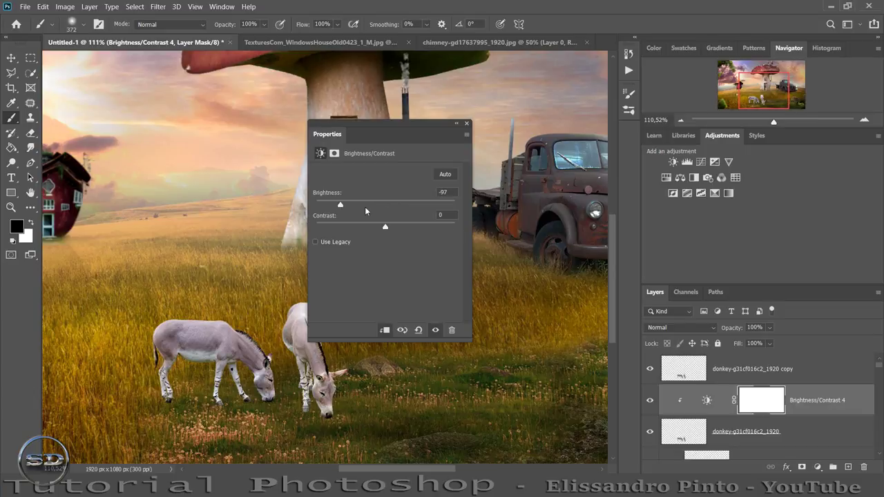
{"action": "left_click", "coordinate": [649, 369]}
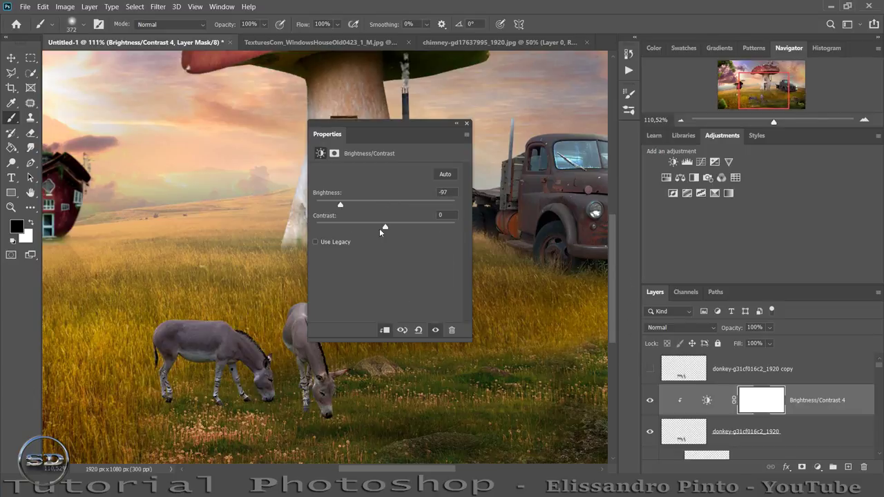
{"action": "left_click", "coordinate": [466, 124]}
- Mask out part of the darkening with a 100 px brush and re-show the donkey copy
{"action": "mouse_move", "coordinate": [337, 294]}
{"action": "left_mouse_down"}
{"action": "mouse_move", "coordinate": [303, 296]}
{"action": "mouse_move", "coordinate": [322, 299]}
{"action": "mouse_move", "coordinate": [316, 345]}
{"action": "mouse_move", "coordinate": [325, 373]}
{"action": "left_mouse_up"}
{"action": "left_click_drag", "start_coordinate": [156, 306], "coordinate": [233, 310]}
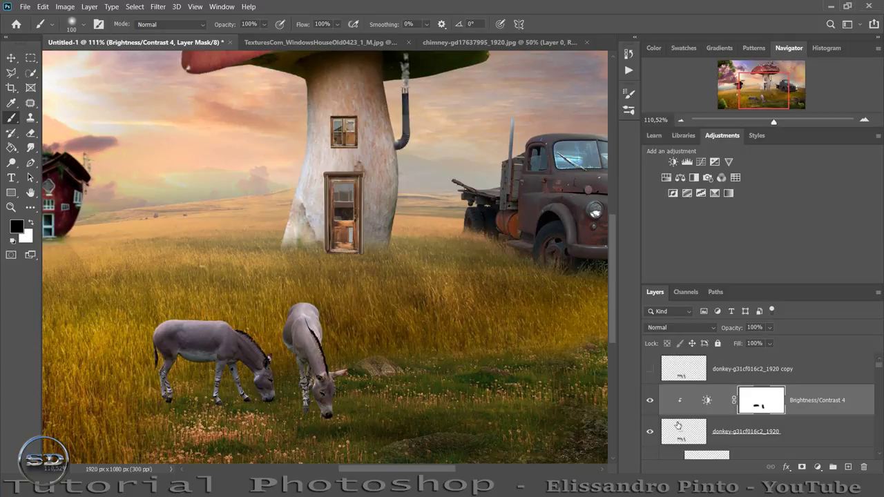
{"action": "left_click", "coordinate": [682, 379]}
{"action": "left_click", "coordinate": [649, 368]}
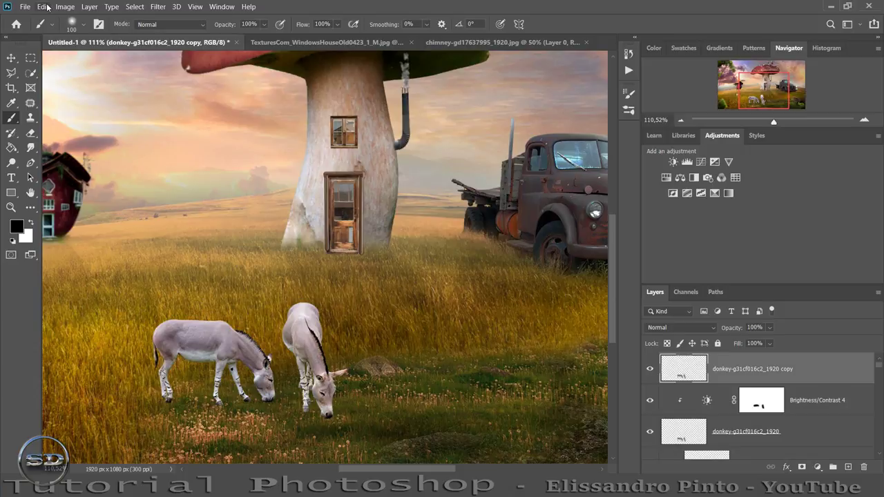
- Flip the donkey copy vertically, shrink it and set it beneath the donkeys as a reflection
{"action": "key", "text": "ctrl+t"}
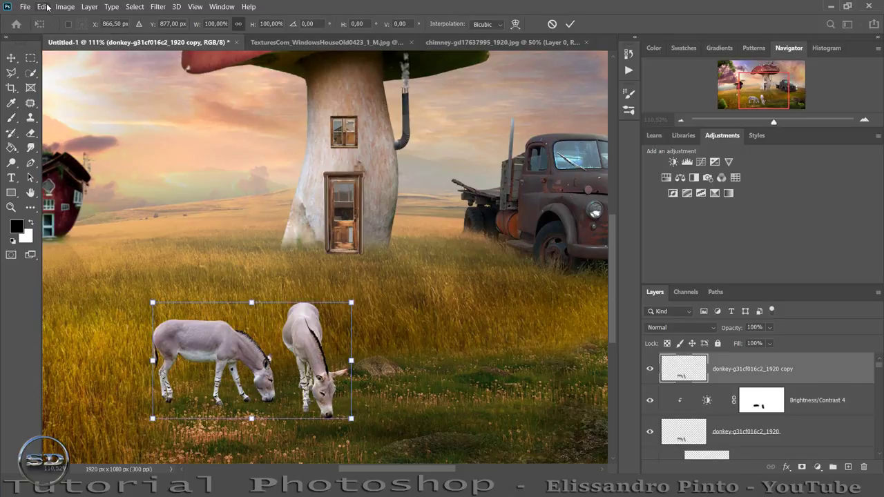
{"action": "right_click", "coordinate": [211, 192]}
{"action": "left_click", "coordinate": [270, 396]}
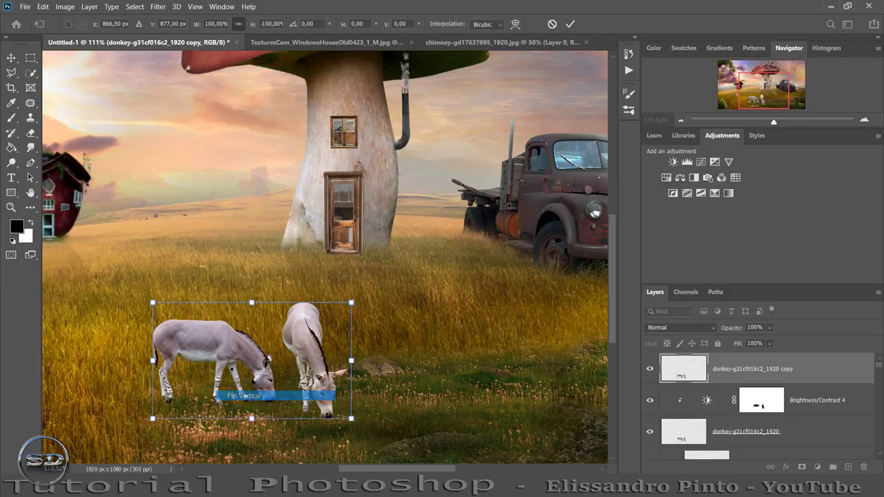
{"action": "mouse_move", "coordinate": [252, 302]}
{"action": "left_mouse_down"}
{"action": "mouse_move", "coordinate": [251, 392]}
{"action": "mouse_move", "coordinate": [345, 305]}
{"action": "left_mouse_up"}
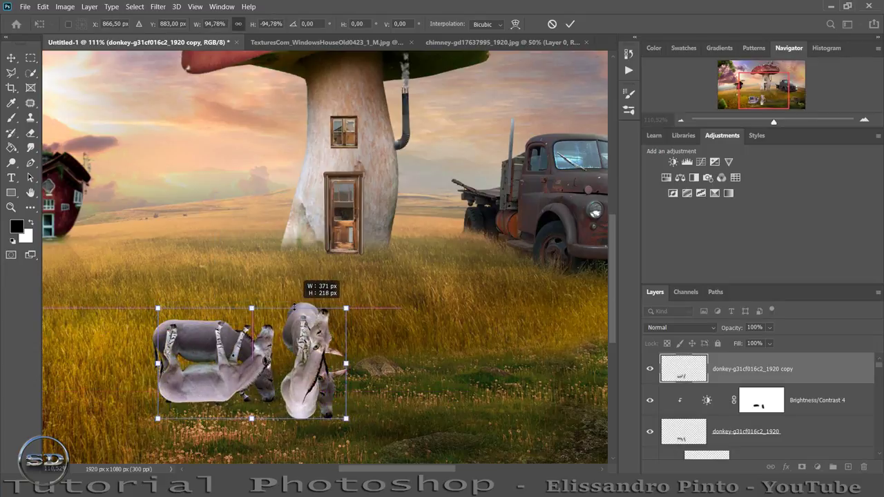
{"action": "mouse_move", "coordinate": [270, 347]}
{"action": "left_mouse_down"}
{"action": "mouse_move", "coordinate": [271, 422]}
{"action": "mouse_move", "coordinate": [277, 410]}
{"action": "left_mouse_up"}
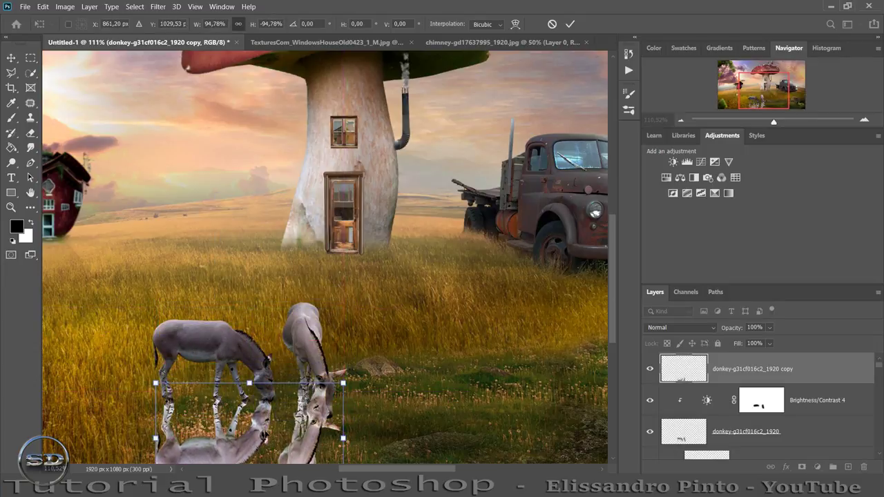
{"action": "left_click", "coordinate": [571, 24]}
{"action": "key", "text": "b"}
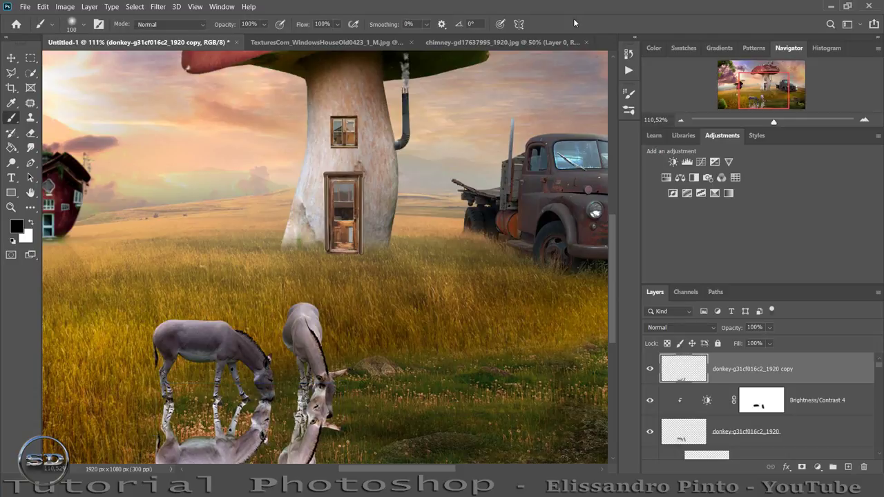
{"action": "left_click", "coordinate": [64, 7]}
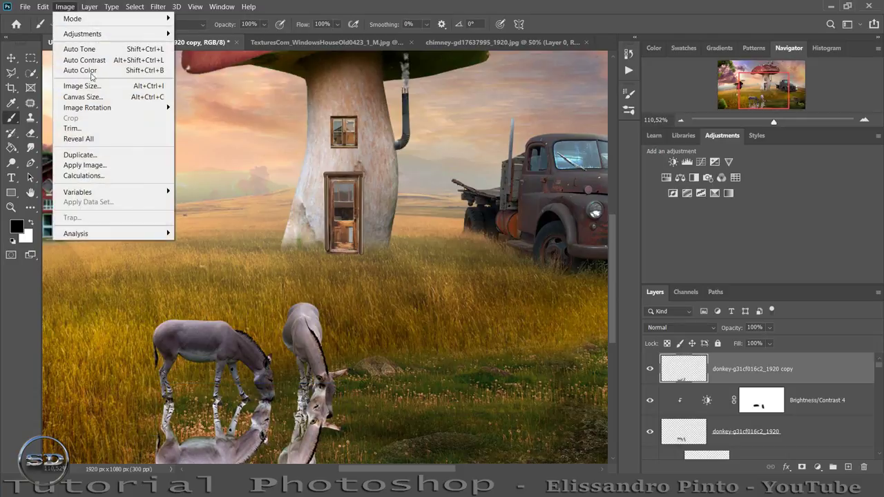
{"action": "mouse_move", "coordinate": [111, 33]}
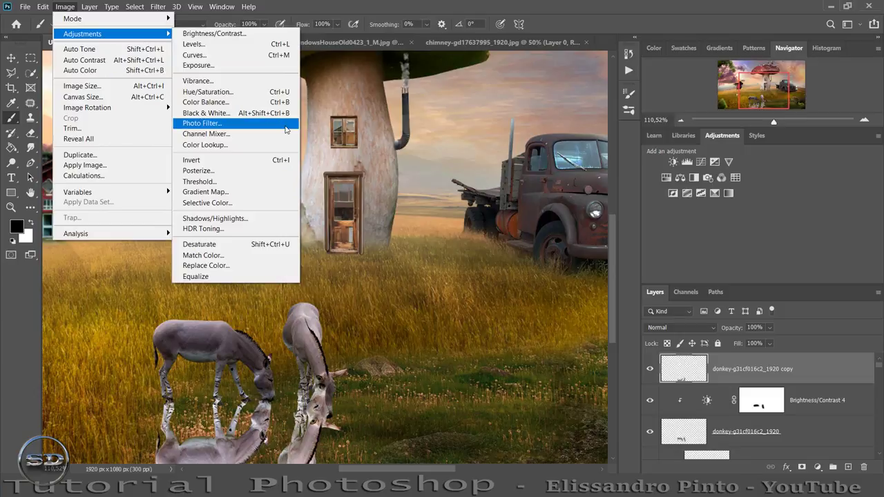
- Turn the flipped donkey copy pure black with Hue/Saturation Lightness -100
{"action": "left_click", "coordinate": [219, 92]}
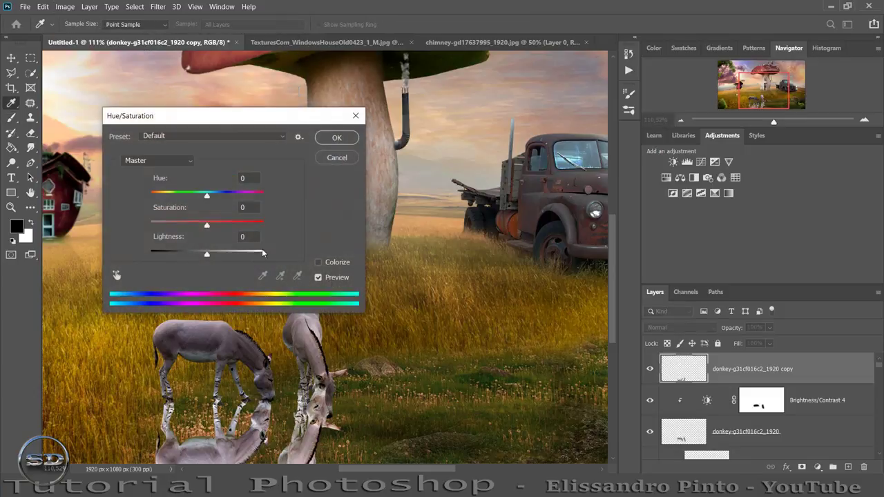
{"action": "left_click_drag", "start_coordinate": [206, 256], "coordinate": [118, 250]}
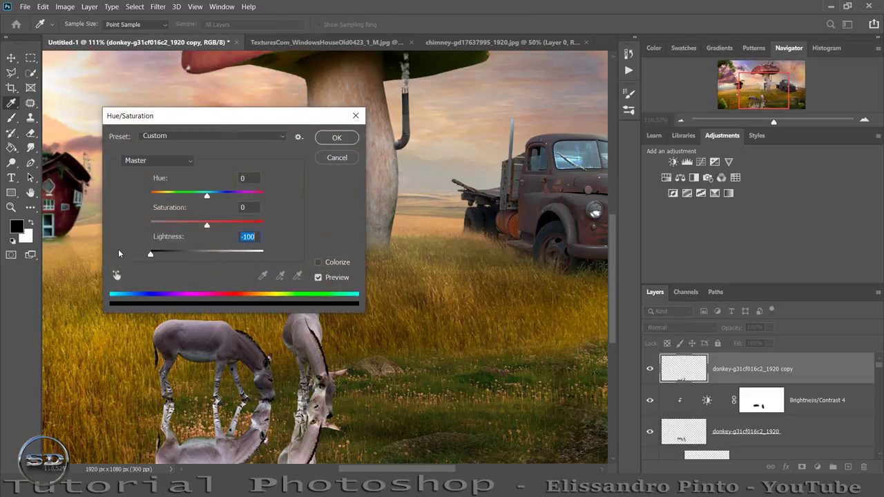
{"action": "left_click", "coordinate": [336, 138]}
{"action": "left_click", "coordinate": [158, 6]}
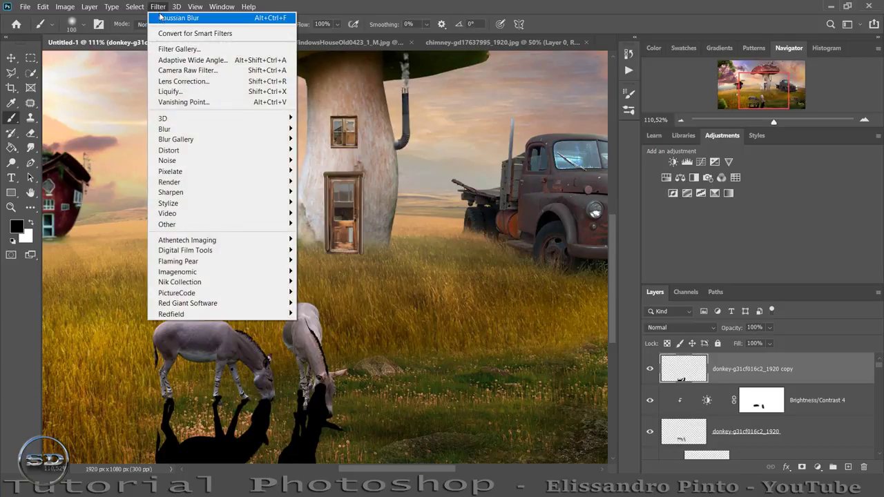
{"action": "key", "text": "Escape"}
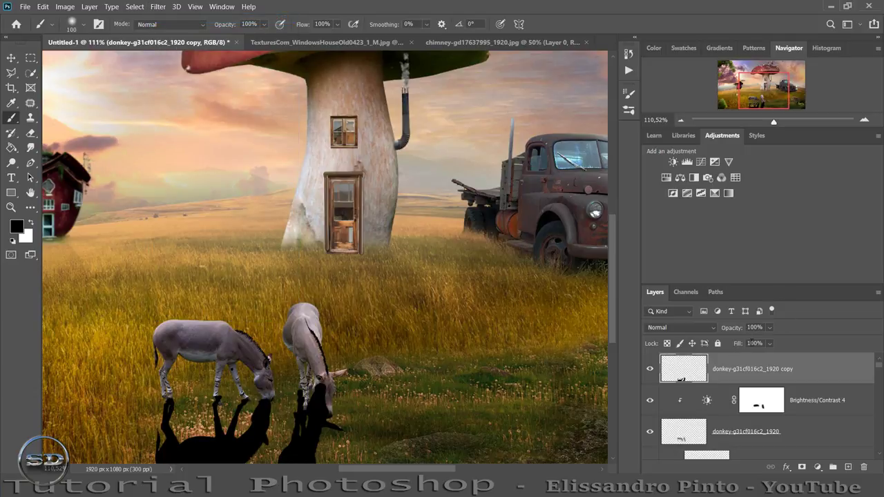
- Lower the shadow's fill to 40% and move it below the original donkey layer
{"action": "left_click_drag", "start_coordinate": [726, 345], "coordinate": [704, 344]}
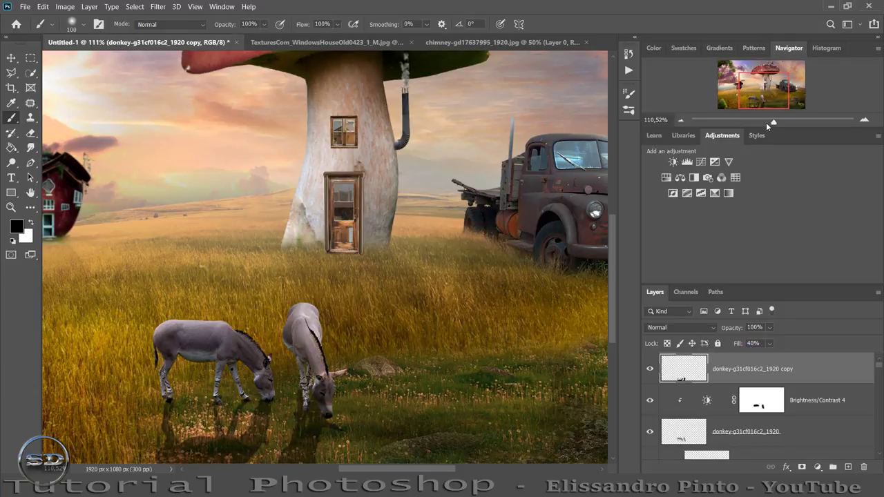
{"action": "mouse_move", "coordinate": [768, 123]}
{"action": "left_mouse_down"}
{"action": "mouse_move", "coordinate": [785, 121]}
{"action": "mouse_move", "coordinate": [762, 115]}
{"action": "left_mouse_up"}
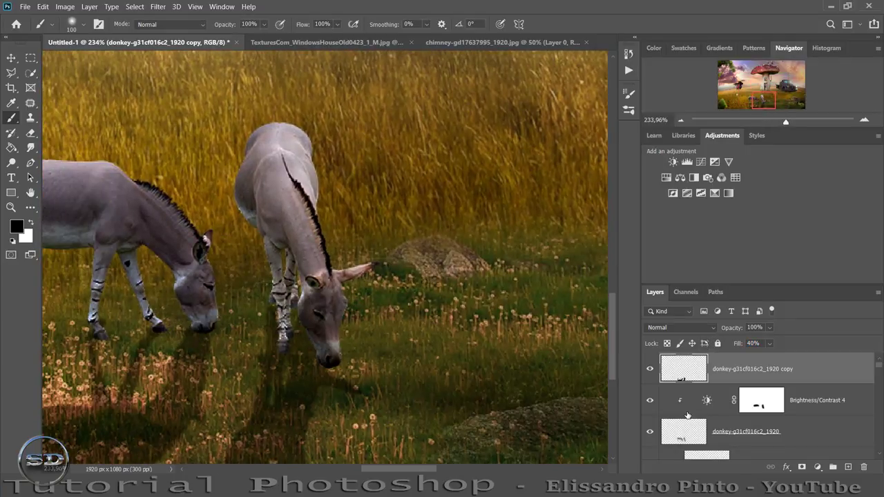
{"action": "left_click_drag", "start_coordinate": [736, 375], "coordinate": [735, 448]}
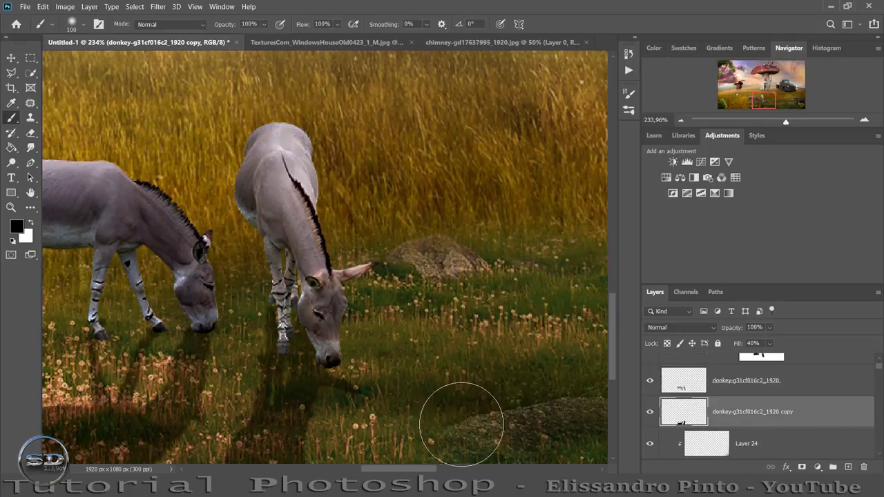
{"action": "scroll", "coordinate": [428, 414], "scroll_direction": "left", "scroll_amount": 5}
{"action": "scroll", "coordinate": [455, 332], "scroll_direction": "down", "scroll_amount": 2}
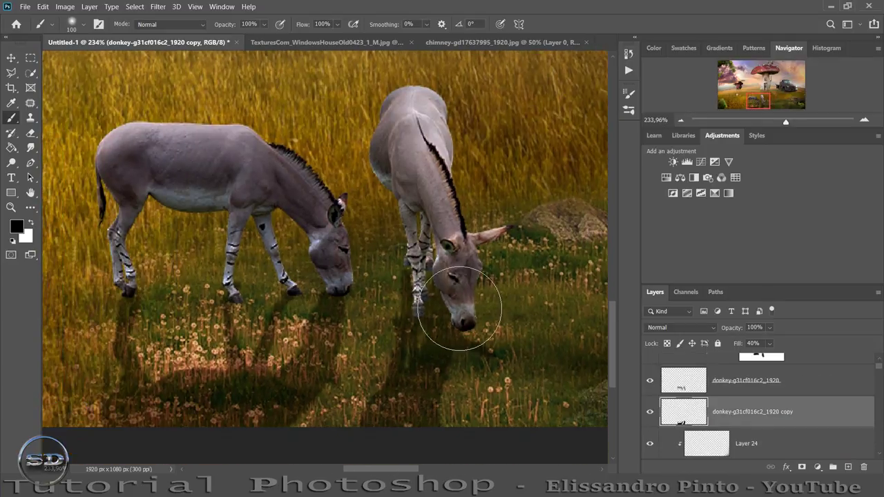
{"action": "left_click", "coordinate": [158, 6]}
{"action": "key", "text": "Escape"}
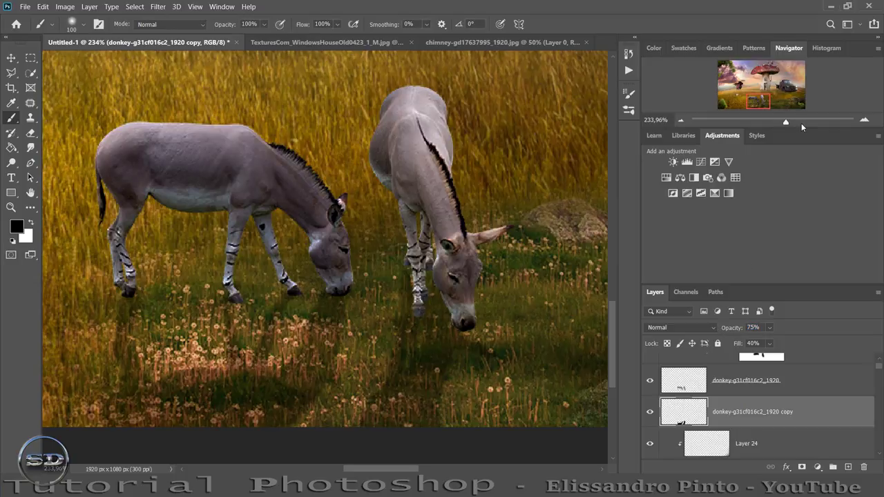
- Add a clipped layer over the donkey and paint the left front leg and hooves dark at 66% opacity
{"action": "left_click", "coordinate": [685, 385]}
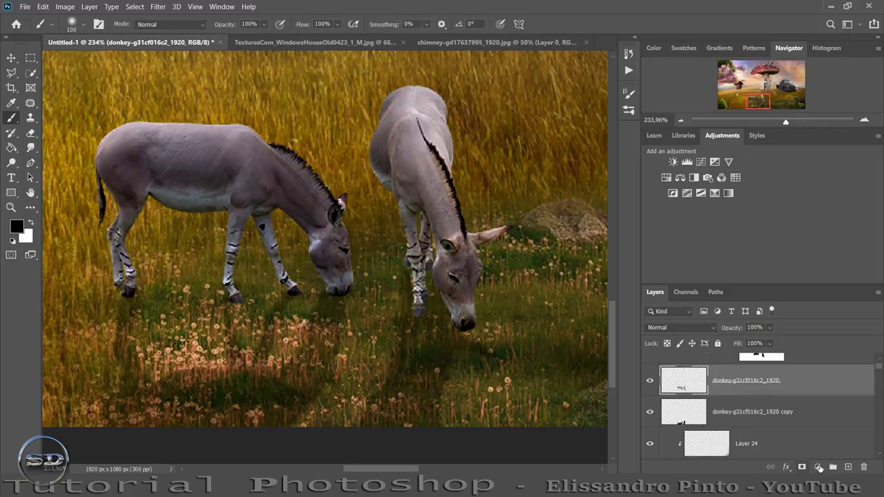
{"action": "left_click", "coordinate": [848, 467]}
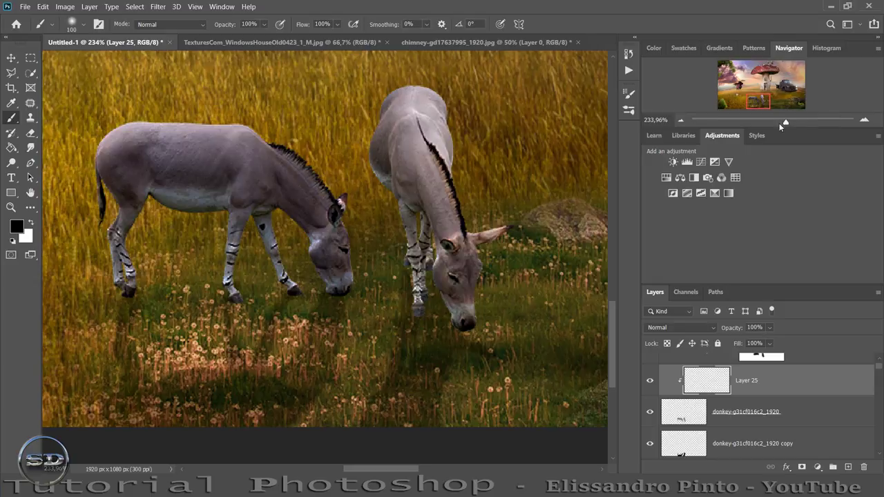
{"action": "left_click_drag", "start_coordinate": [780, 127], "coordinate": [787, 127]}
{"action": "right_click", "coordinate": [382, 297], "text": "alt"}
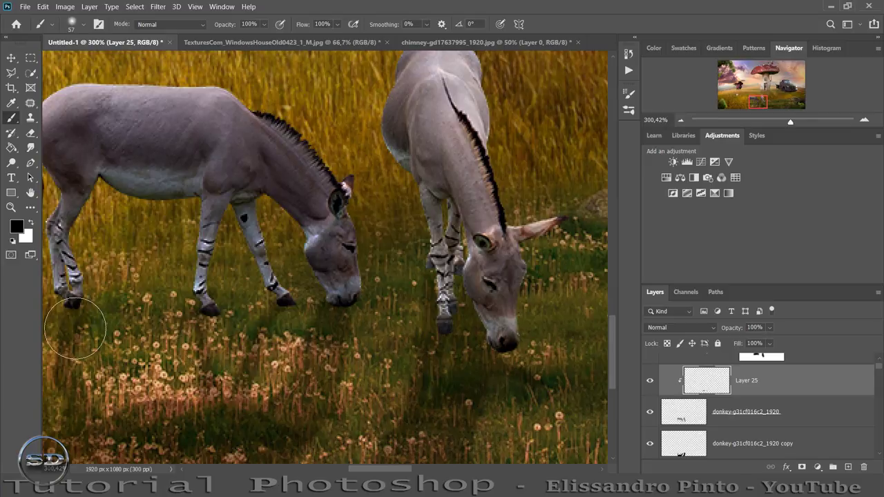
{"action": "left_click_drag", "start_coordinate": [60, 306], "coordinate": [172, 290]}
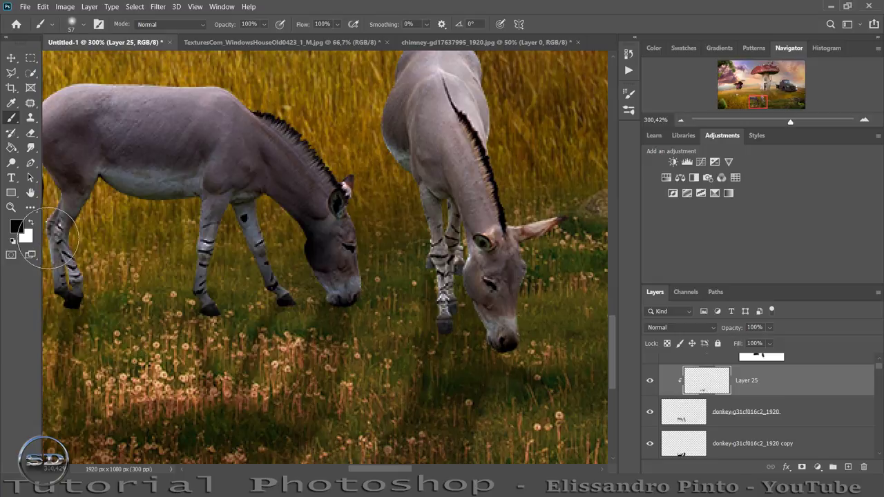
{"action": "left_click_drag", "start_coordinate": [53, 241], "coordinate": [69, 272]}
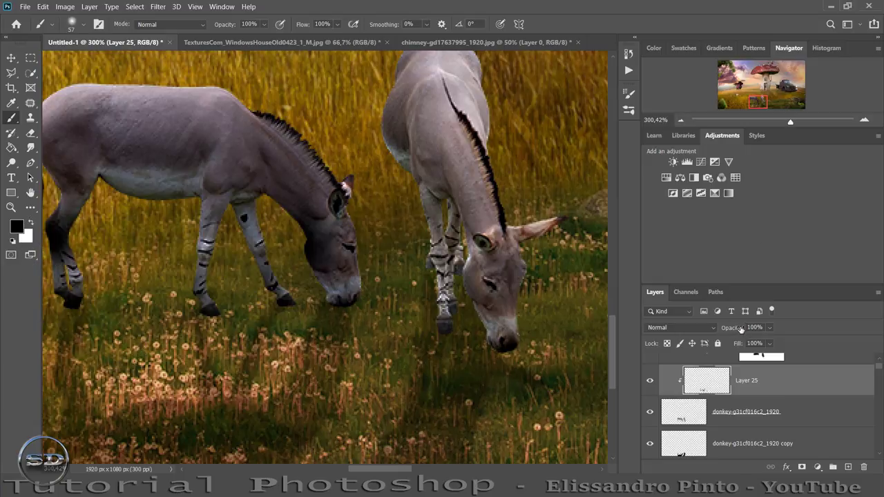
{"action": "left_click_drag", "start_coordinate": [741, 329], "coordinate": [717, 329]}
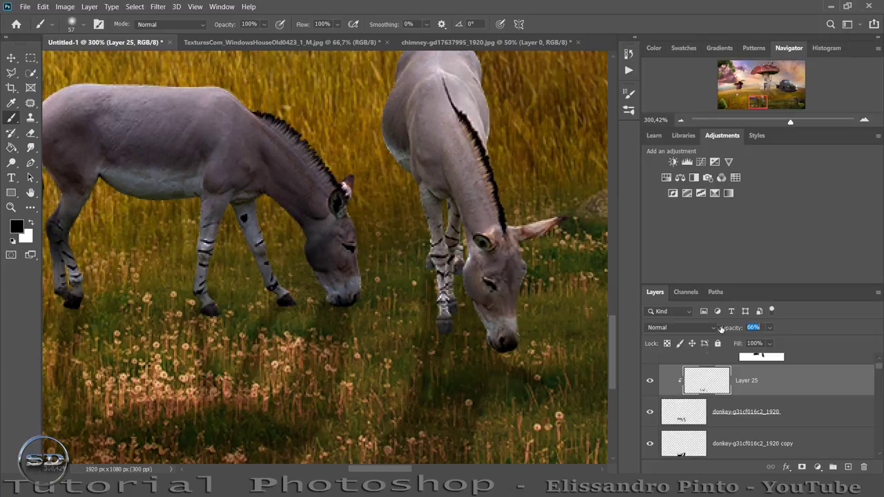
- Lower the donkey copy shadow layer's opacity to 42%
{"action": "left_click_drag", "start_coordinate": [789, 122], "coordinate": [769, 122]}
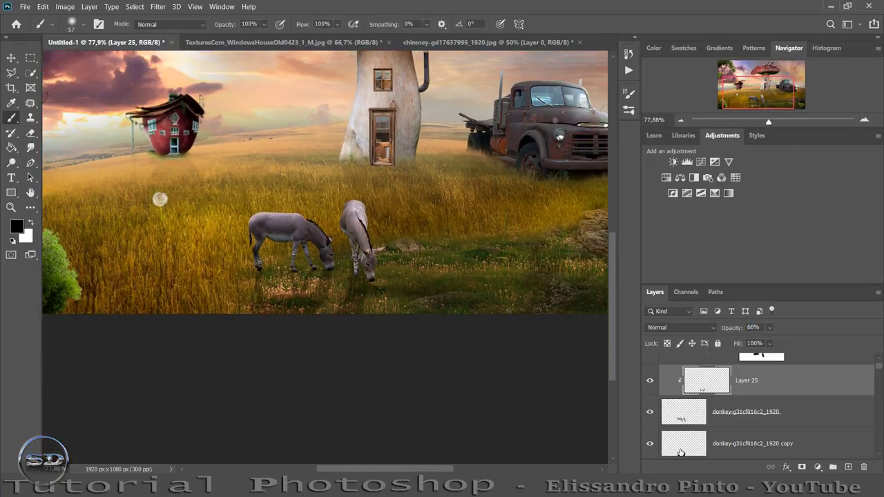
{"action": "left_click", "coordinate": [680, 451]}
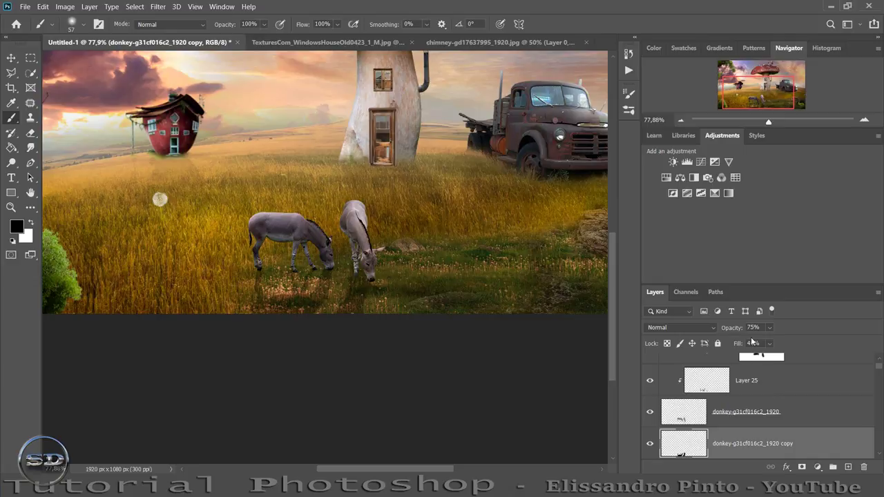
{"action": "left_click_drag", "start_coordinate": [731, 328], "coordinate": [713, 329]}
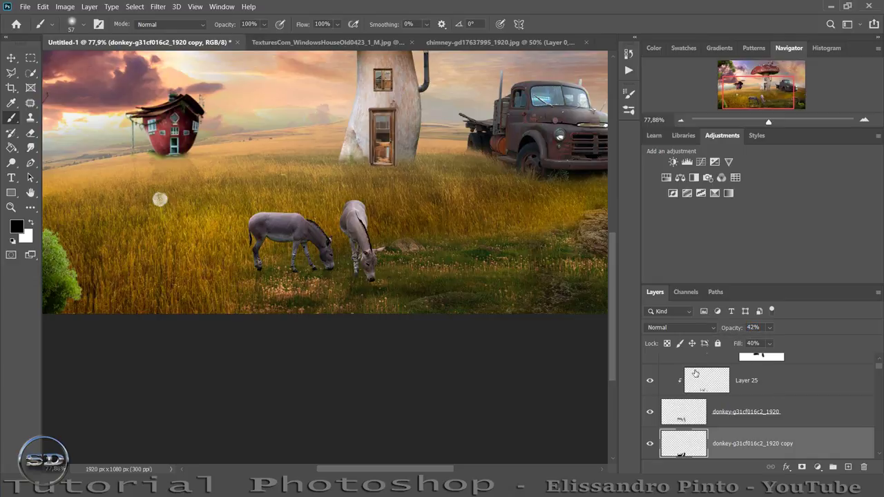
{"action": "left_click_drag", "start_coordinate": [769, 122], "coordinate": [764, 122]}
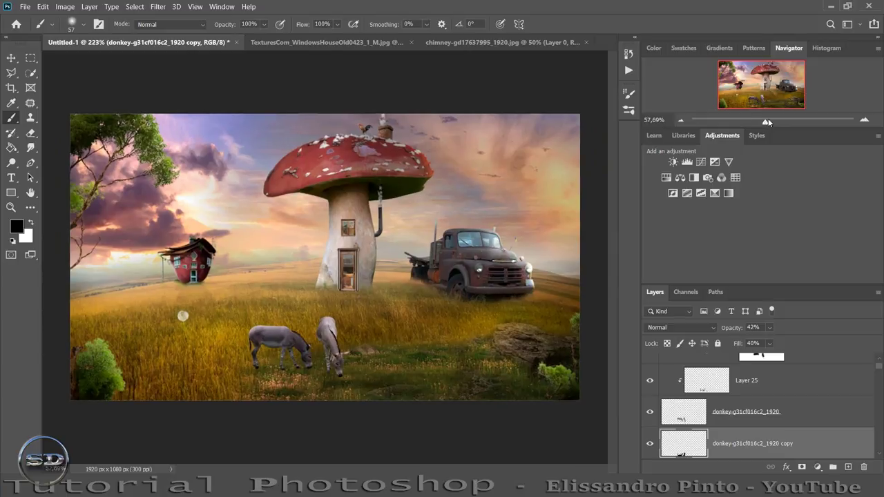
- Scroll through the Layers panel and hide the red fruit house layer
{"action": "scroll", "coordinate": [710, 412], "scroll_direction": "up", "scroll_amount": 2}
{"action": "scroll", "coordinate": [710, 412], "scroll_direction": "up", "scroll_amount": 1}
{"action": "scroll", "coordinate": [711, 413], "scroll_direction": "down", "scroll_amount": 1}
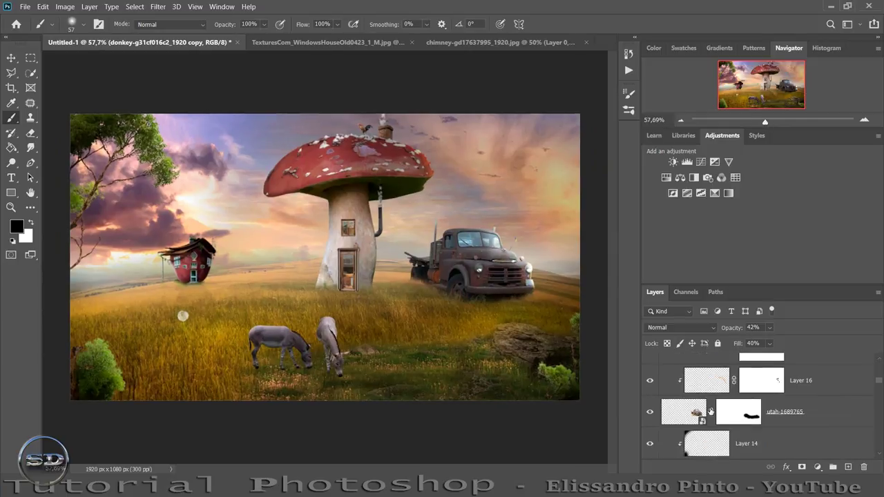
{"action": "scroll", "coordinate": [710, 412], "scroll_direction": "down", "scroll_amount": 1}
{"action": "scroll", "coordinate": [710, 412], "scroll_direction": "down", "scroll_amount": 1}
{"action": "scroll", "coordinate": [711, 412], "scroll_direction": "down", "scroll_amount": 1}
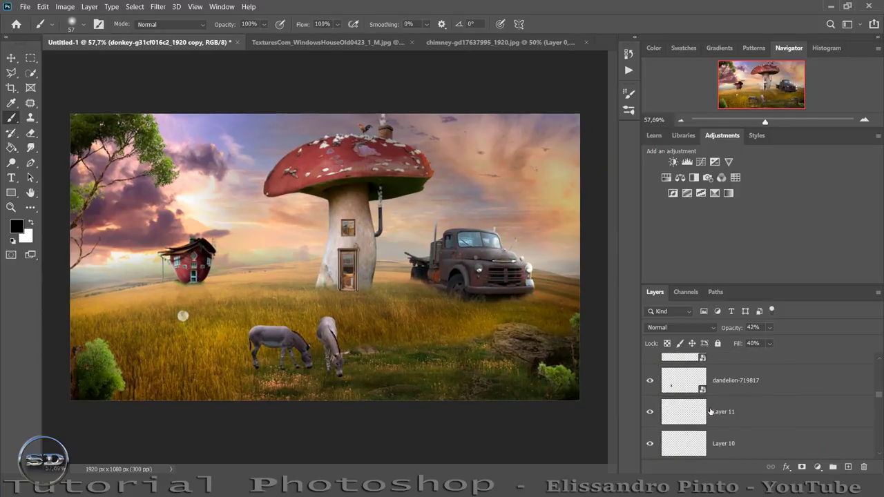
{"action": "scroll", "coordinate": [710, 412], "scroll_direction": "up", "scroll_amount": 3}
{"action": "scroll", "coordinate": [711, 413], "scroll_direction": "up", "scroll_amount": 3}
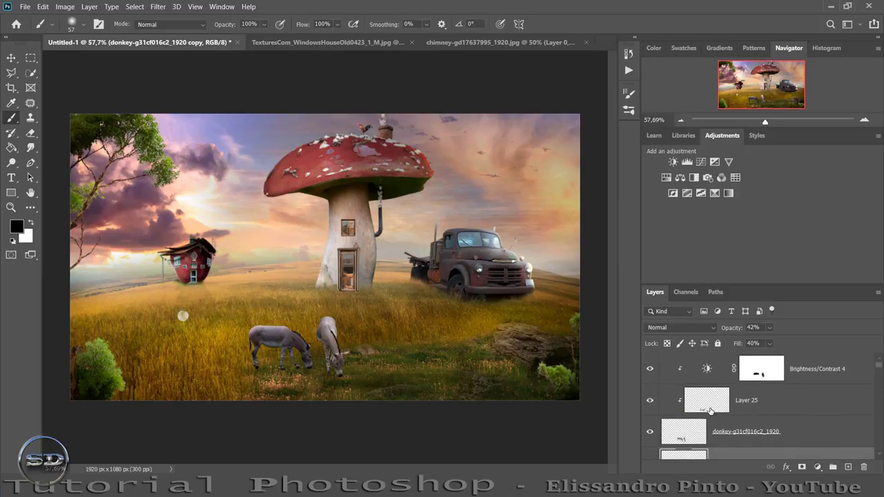
{"action": "scroll", "coordinate": [807, 402], "scroll_direction": "up", "scroll_amount": 3}
{"action": "scroll", "coordinate": [830, 388], "scroll_direction": "up", "scroll_amount": 2}
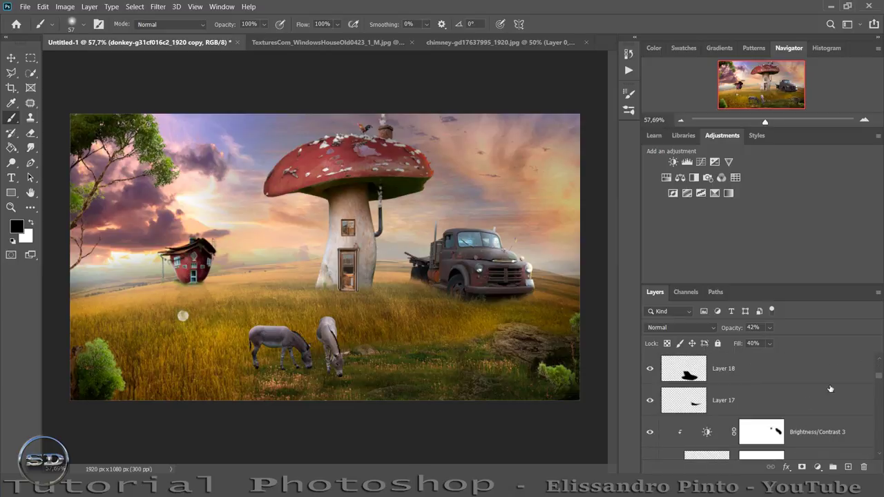
{"action": "left_click_drag", "start_coordinate": [879, 377], "coordinate": [878, 429]}
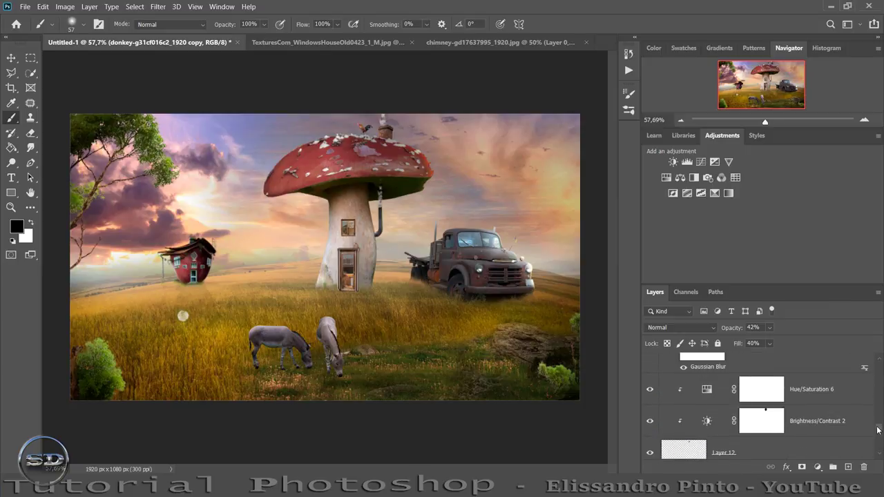
{"action": "left_click_drag", "start_coordinate": [878, 430], "coordinate": [878, 419]}
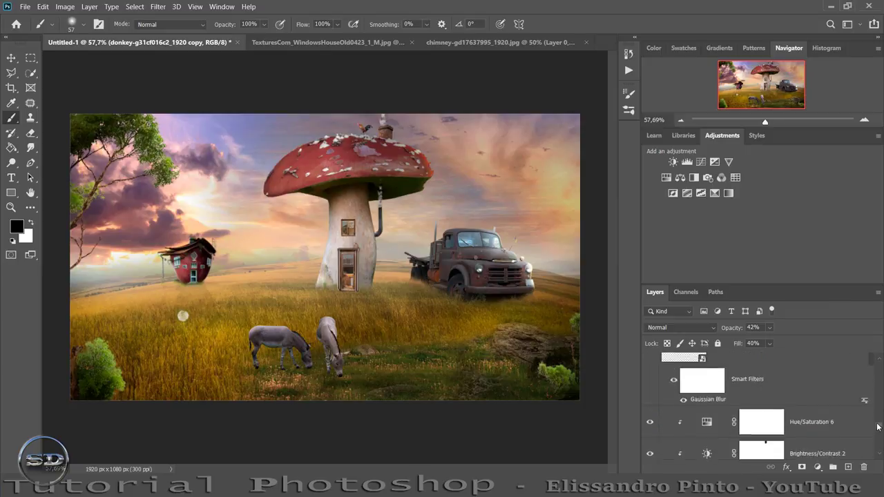
{"action": "left_click", "coordinate": [649, 451]}
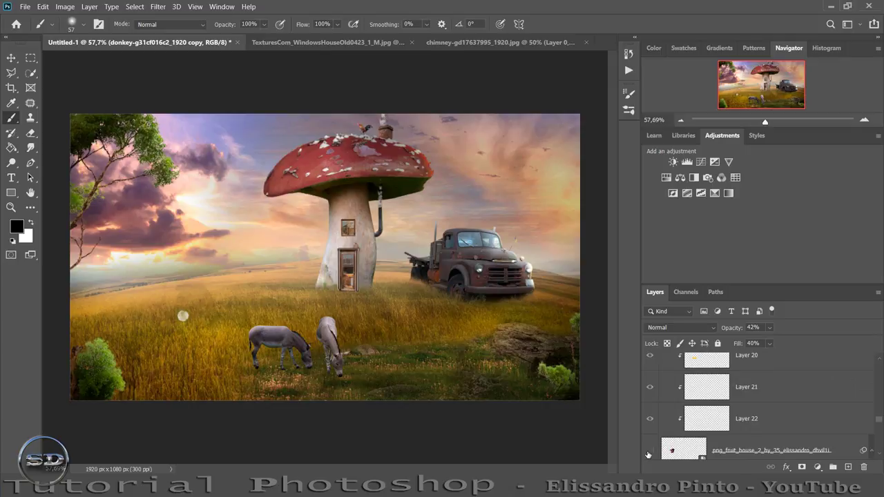
- Toggle the Layer 18 and Layer 17 shadows off and on to compare them
{"action": "scroll", "coordinate": [657, 434], "scroll_direction": "down", "scroll_amount": 3}
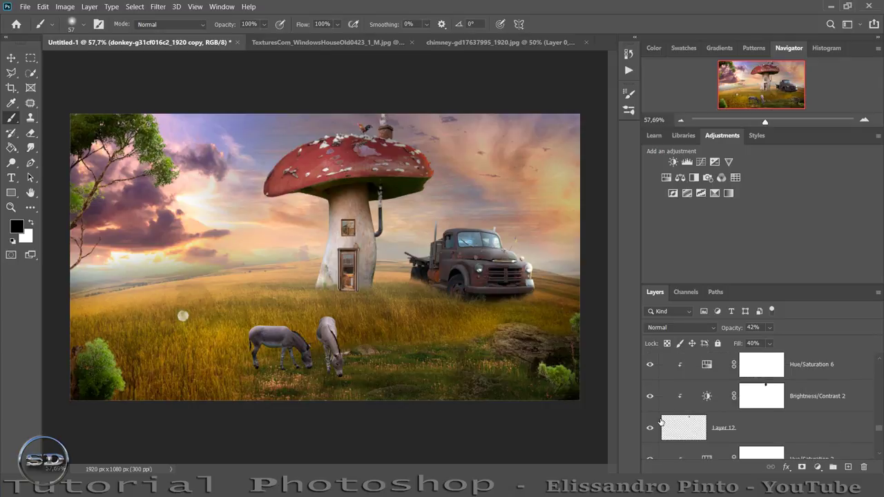
{"action": "scroll", "coordinate": [694, 418], "scroll_direction": "down", "scroll_amount": 1}
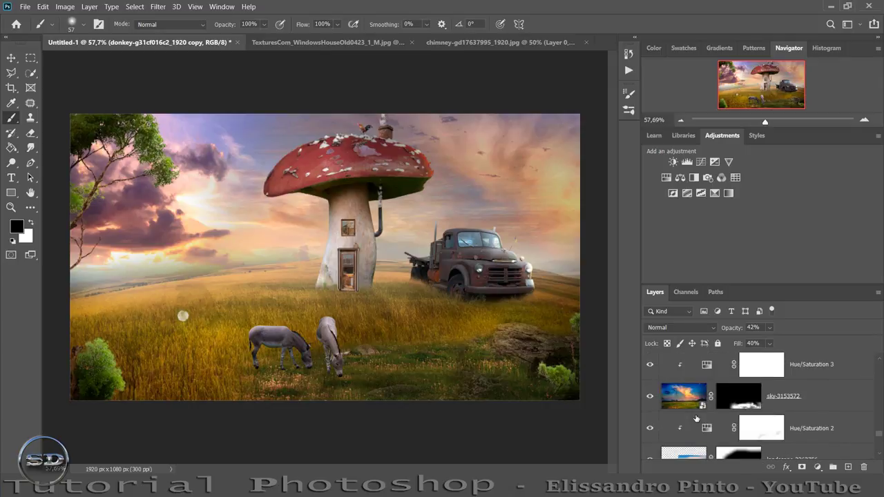
{"action": "scroll", "coordinate": [696, 417], "scroll_direction": "down", "scroll_amount": 1}
{"action": "scroll", "coordinate": [696, 417], "scroll_direction": "down", "scroll_amount": 1}
{"action": "scroll", "coordinate": [696, 417], "scroll_direction": "down", "scroll_amount": 1}
{"action": "scroll", "coordinate": [696, 417], "scroll_direction": "down", "scroll_amount": 1}
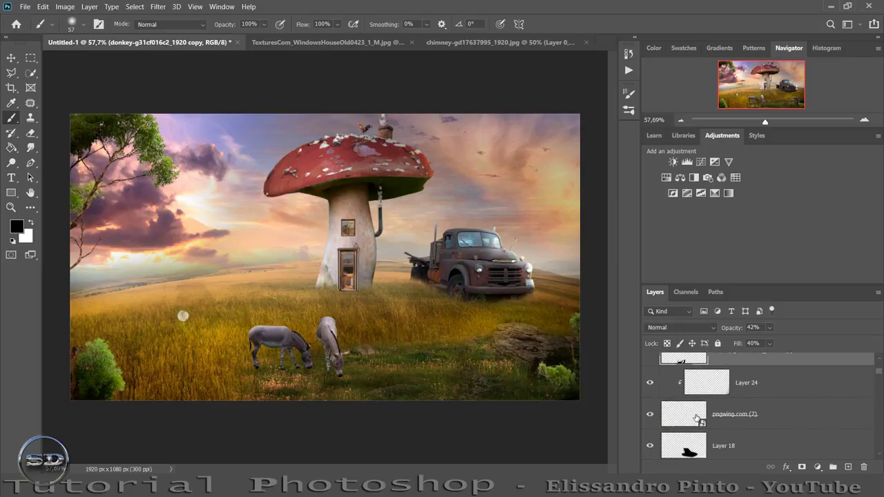
{"action": "scroll", "coordinate": [696, 417], "scroll_direction": "down", "scroll_amount": 1}
{"action": "scroll", "coordinate": [696, 417], "scroll_direction": "down", "scroll_amount": 1}
{"action": "scroll", "coordinate": [696, 417], "scroll_direction": "down", "scroll_amount": 2}
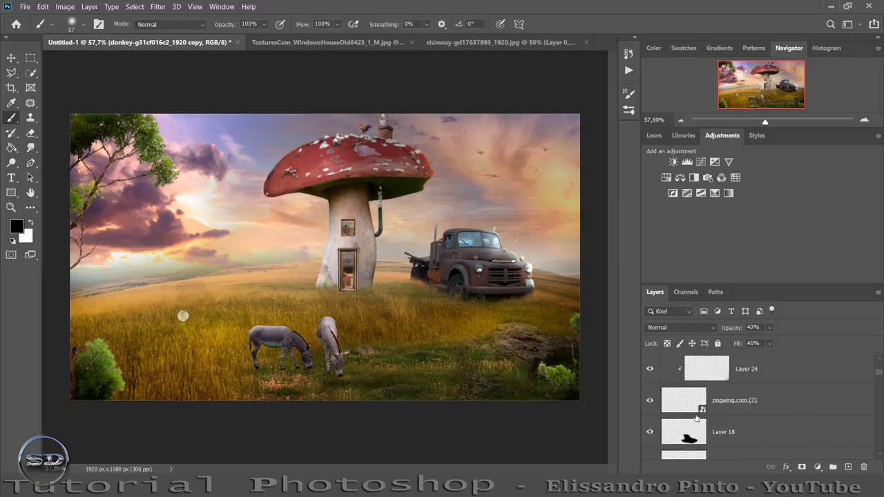
{"action": "left_click", "coordinate": [648, 435]}
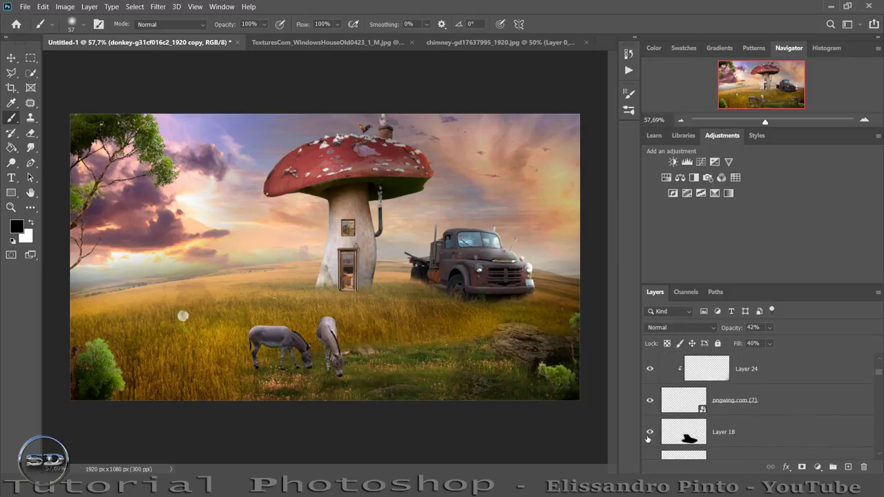
{"action": "left_click", "coordinate": [648, 435]}
{"action": "scroll", "coordinate": [660, 432], "scroll_direction": "down", "scroll_amount": 2}
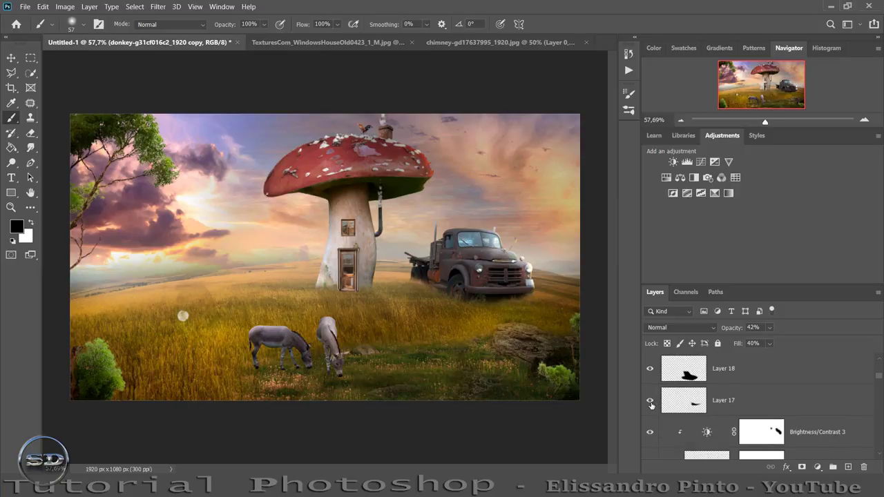
{"action": "left_click", "coordinate": [649, 401]}
{"action": "left_click", "coordinate": [650, 401]}
{"action": "scroll", "coordinate": [693, 400], "scroll_direction": "up", "scroll_amount": 2}
{"action": "scroll", "coordinate": [692, 400], "scroll_direction": "up", "scroll_amount": 3}
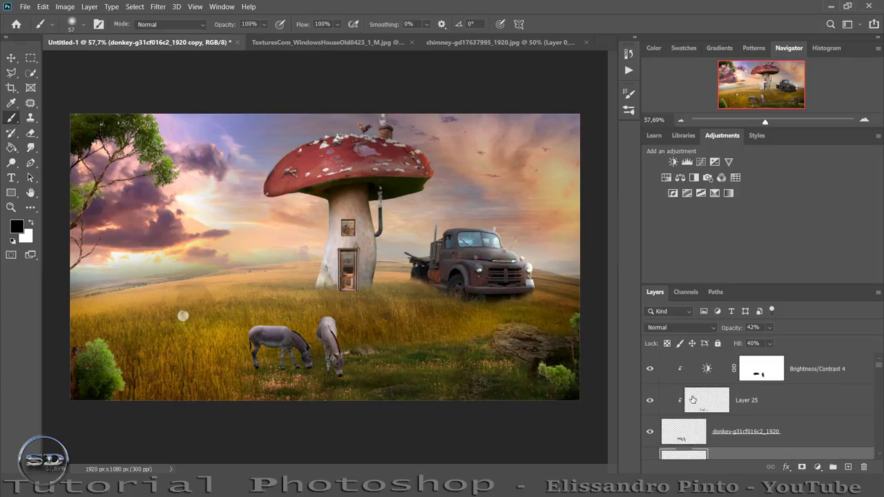
- Zoom in on the mushroom house area and hide Layer 23
{"action": "left_click_drag", "start_coordinate": [768, 122], "coordinate": [752, 99]}
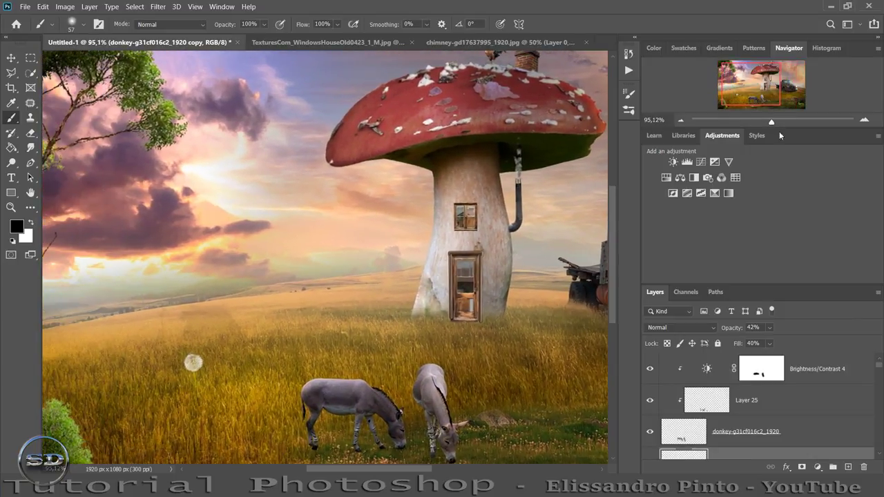
{"action": "scroll", "coordinate": [710, 407], "scroll_direction": "down", "scroll_amount": 3}
{"action": "scroll", "coordinate": [720, 409], "scroll_direction": "down", "scroll_amount": 3}
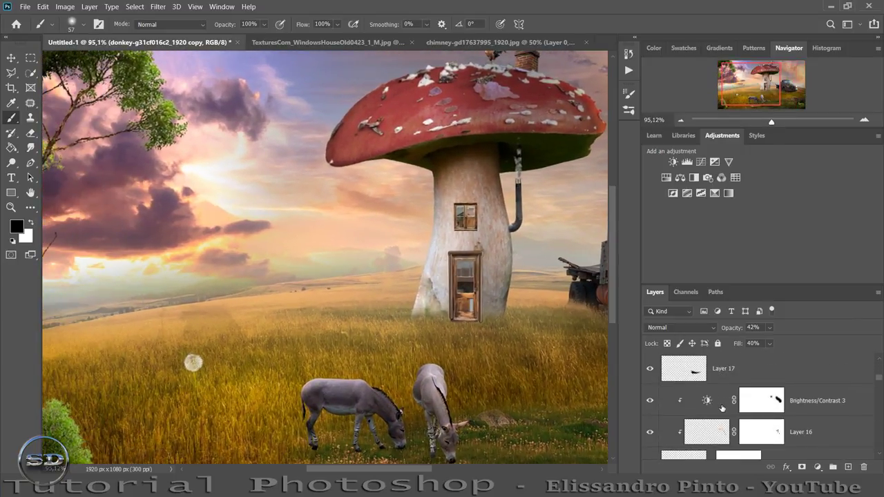
{"action": "scroll", "coordinate": [690, 381], "scroll_direction": "down", "scroll_amount": 3}
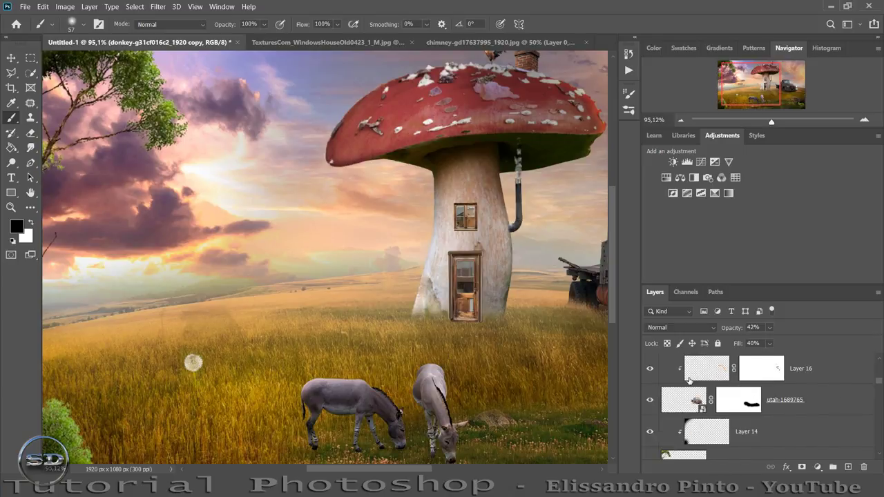
{"action": "scroll", "coordinate": [689, 380], "scroll_direction": "down", "scroll_amount": 2}
{"action": "scroll", "coordinate": [689, 381], "scroll_direction": "down", "scroll_amount": 2}
{"action": "scroll", "coordinate": [698, 376], "scroll_direction": "down", "scroll_amount": 2}
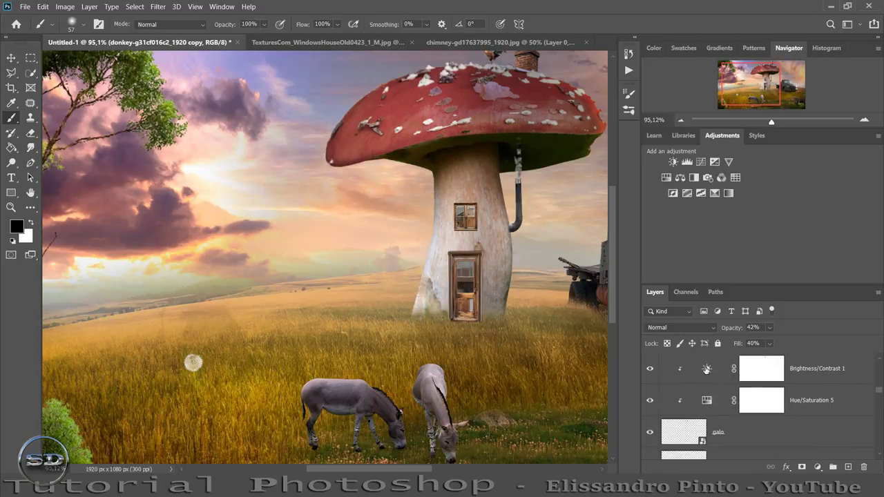
{"action": "scroll", "coordinate": [705, 371], "scroll_direction": "down", "scroll_amount": 2}
{"action": "scroll", "coordinate": [705, 371], "scroll_direction": "up", "scroll_amount": 1}
{"action": "scroll", "coordinate": [706, 370], "scroll_direction": "up", "scroll_amount": 1}
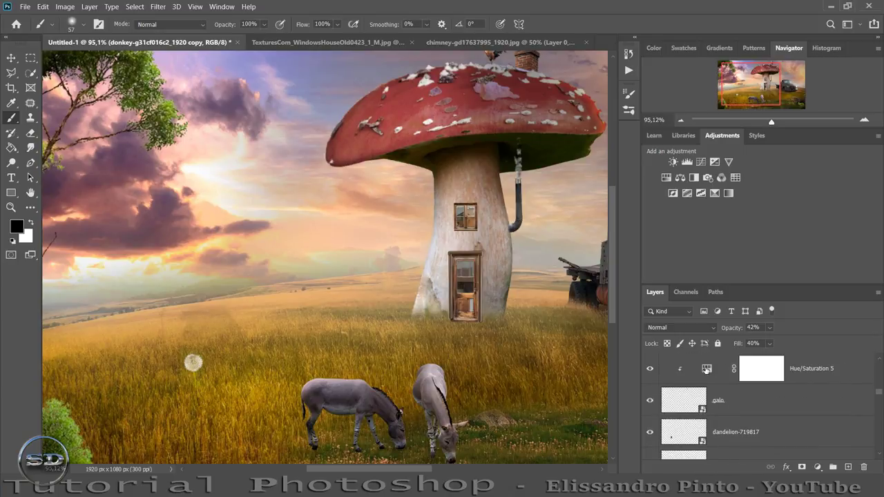
{"action": "scroll", "coordinate": [705, 370], "scroll_direction": "down", "scroll_amount": 2}
{"action": "scroll", "coordinate": [706, 371], "scroll_direction": "down", "scroll_amount": 2}
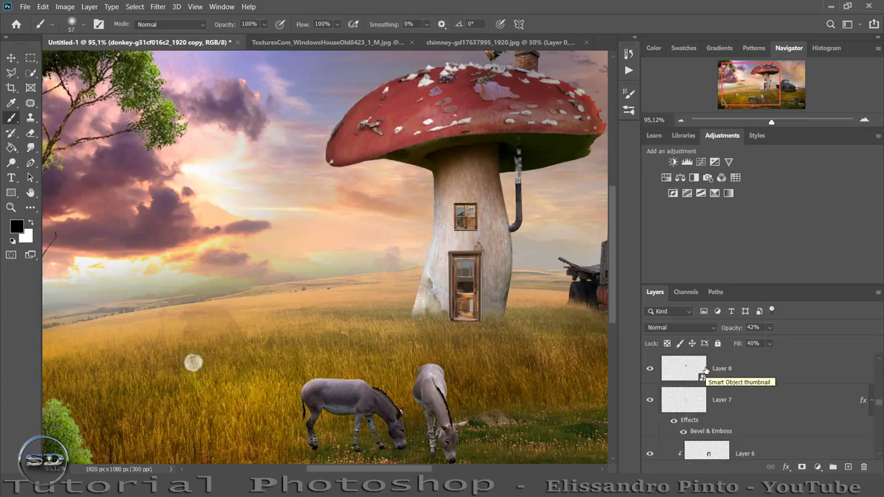
{"action": "scroll", "coordinate": [706, 370], "scroll_direction": "down", "scroll_amount": 2}
{"action": "scroll", "coordinate": [705, 370], "scroll_direction": "down", "scroll_amount": 1}
{"action": "scroll", "coordinate": [706, 370], "scroll_direction": "down", "scroll_amount": 2}
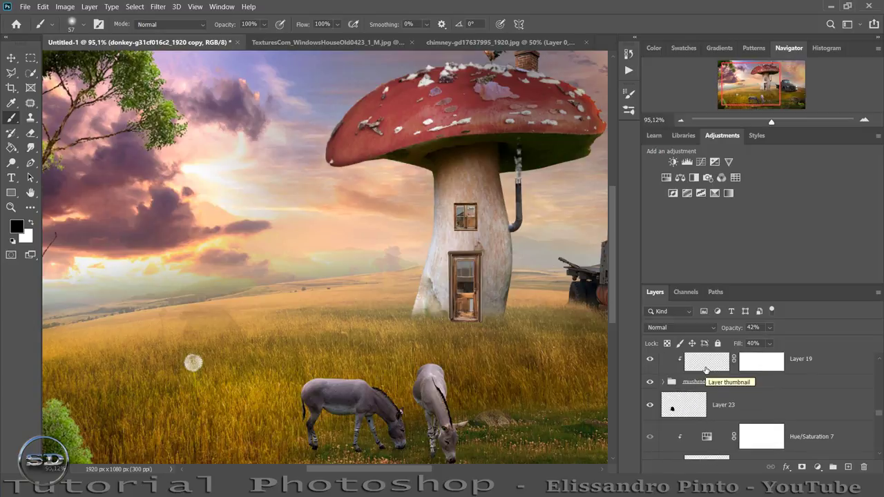
{"action": "left_click", "coordinate": [650, 407]}
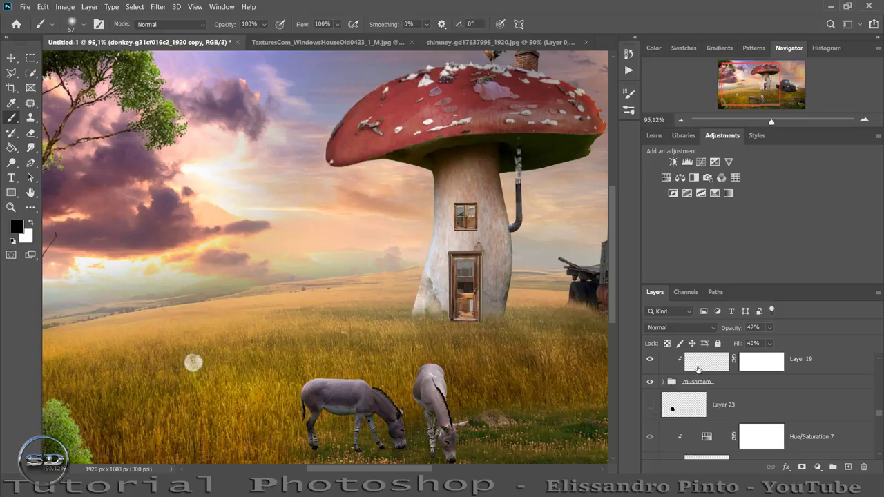
- Zoom out and scroll the Layers panel to review the whole composite
{"action": "left_click_drag", "start_coordinate": [771, 124], "coordinate": [764, 122]}
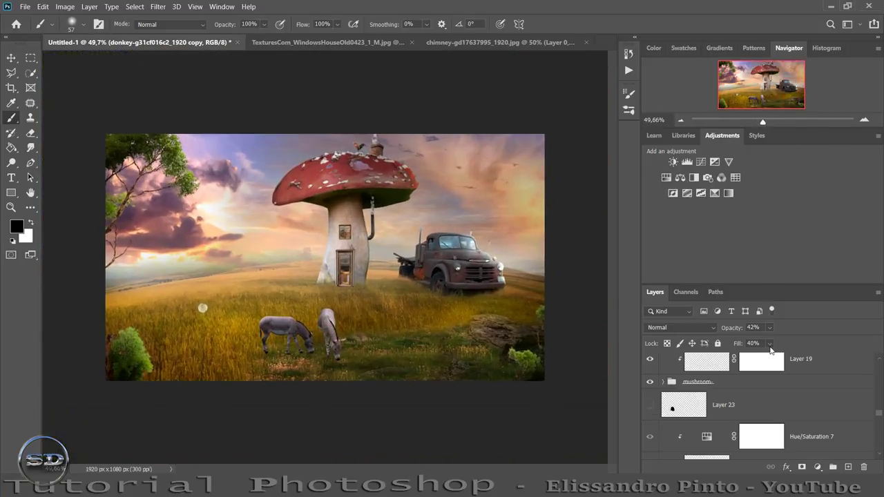
{"action": "scroll", "coordinate": [766, 366], "scroll_direction": "down", "scroll_amount": 2}
{"action": "scroll", "coordinate": [765, 387], "scroll_direction": "down", "scroll_amount": 2}
{"action": "scroll", "coordinate": [764, 394], "scroll_direction": "down", "scroll_amount": 2}
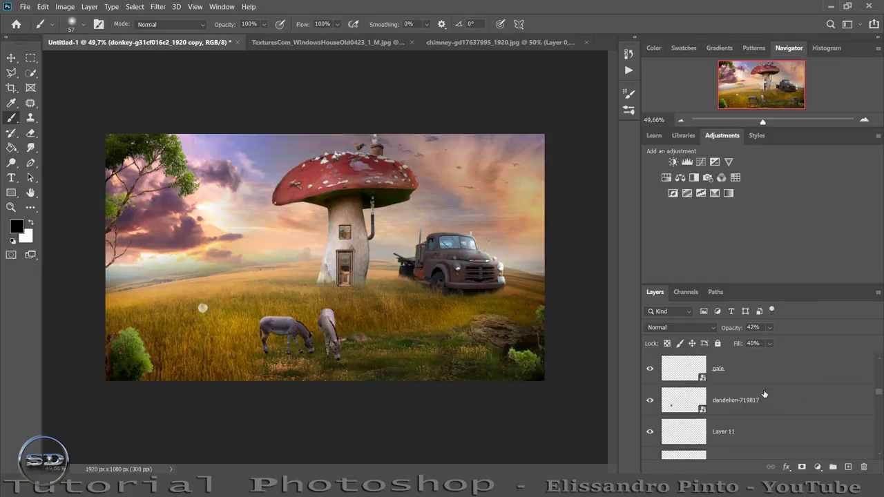
{"action": "scroll", "coordinate": [764, 394], "scroll_direction": "down", "scroll_amount": 2}
{"action": "scroll", "coordinate": [764, 394], "scroll_direction": "up", "scroll_amount": 2}
{"action": "scroll", "coordinate": [764, 394], "scroll_direction": "up", "scroll_amount": 1}
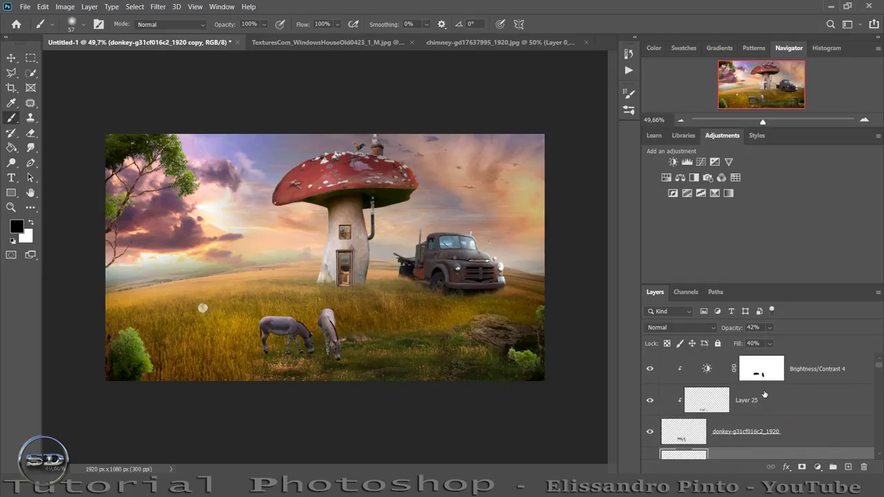
- Place the animals_1 fawn above Brightness/Contrast 4, scaled to about 23% at the field's bottom edge
{"action": "left_click", "coordinate": [827, 371]}
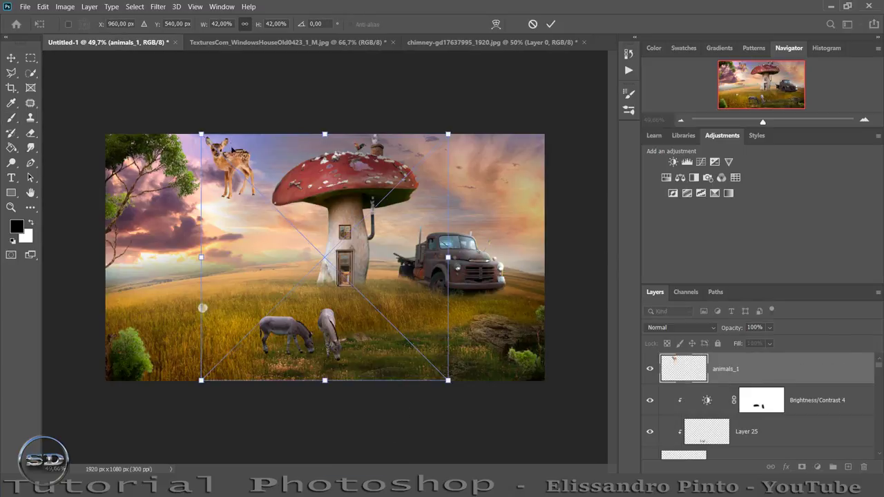
{"action": "left_click_drag", "start_coordinate": [233, 149], "coordinate": [426, 371]}
{"action": "mouse_move", "coordinate": [466, 410]}
{"action": "left_mouse_down"}
{"action": "mouse_move", "coordinate": [504, 388]}
{"action": "mouse_move", "coordinate": [501, 375]}
{"action": "left_mouse_up"}
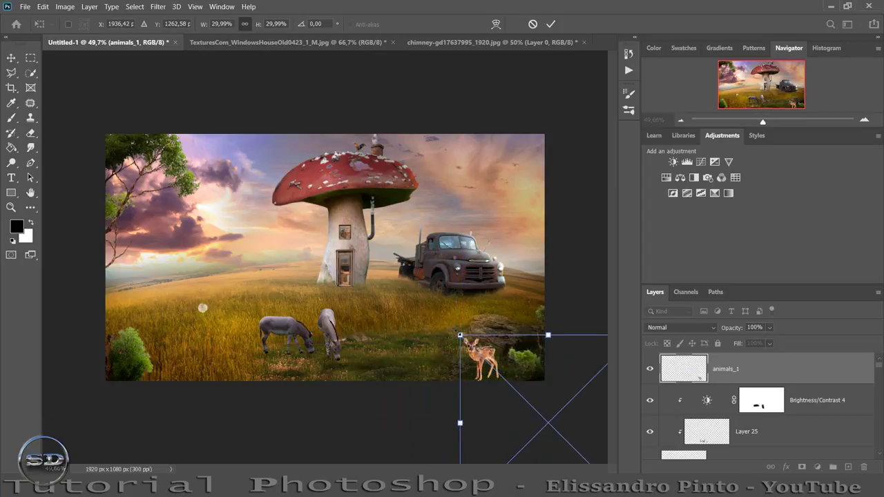
{"action": "left_click_drag", "start_coordinate": [459, 335], "coordinate": [434, 308]}
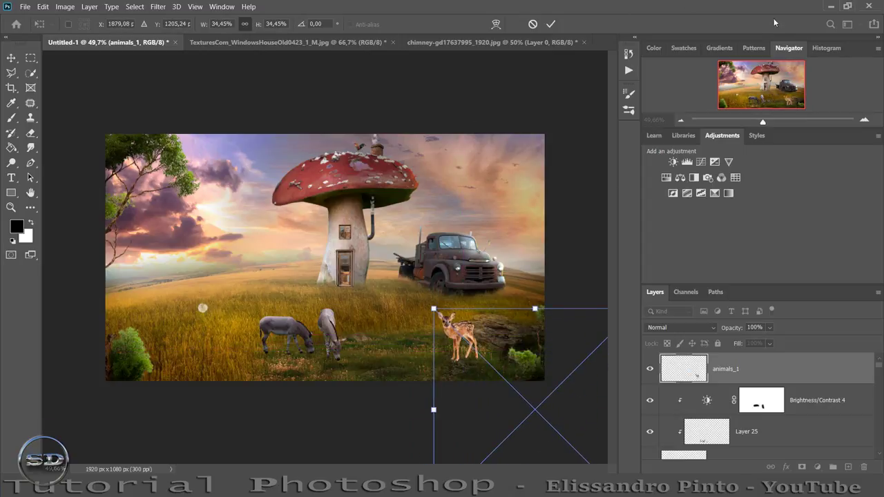
{"action": "left_click_drag", "start_coordinate": [763, 122], "coordinate": [777, 122]}
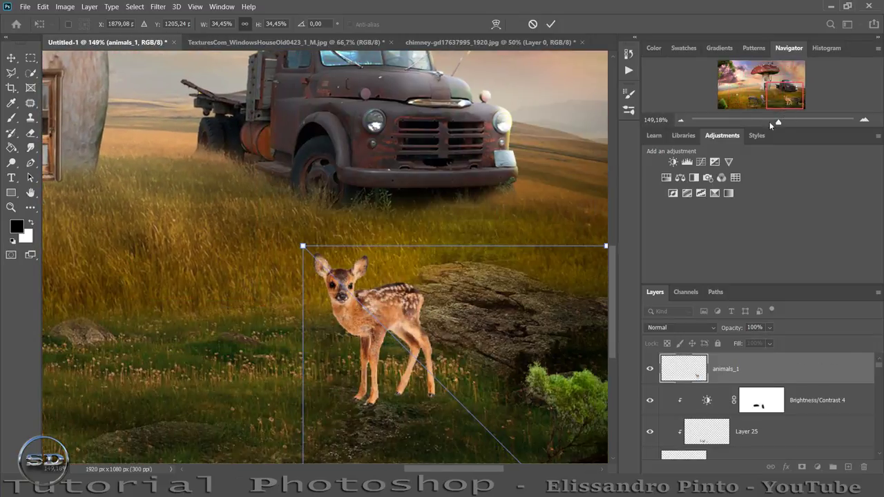
{"action": "left_click_drag", "start_coordinate": [303, 246], "coordinate": [423, 365]}
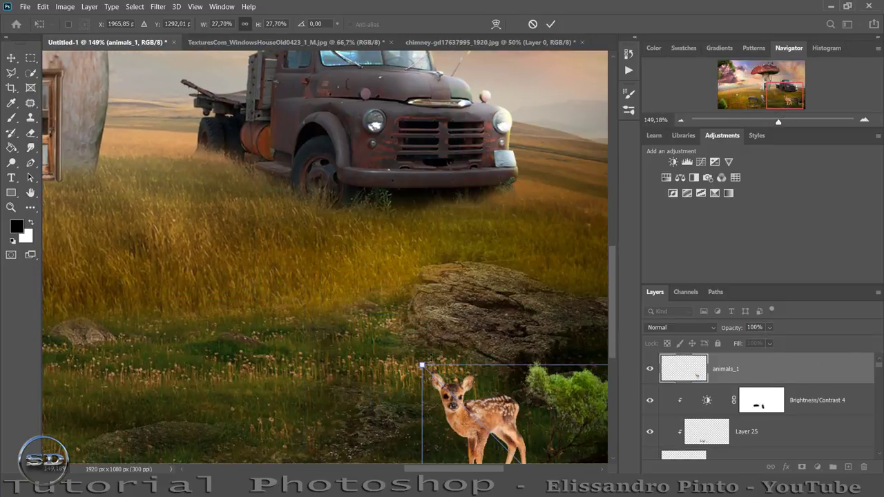
{"action": "scroll", "coordinate": [424, 365], "scroll_direction": "down", "scroll_amount": 2}
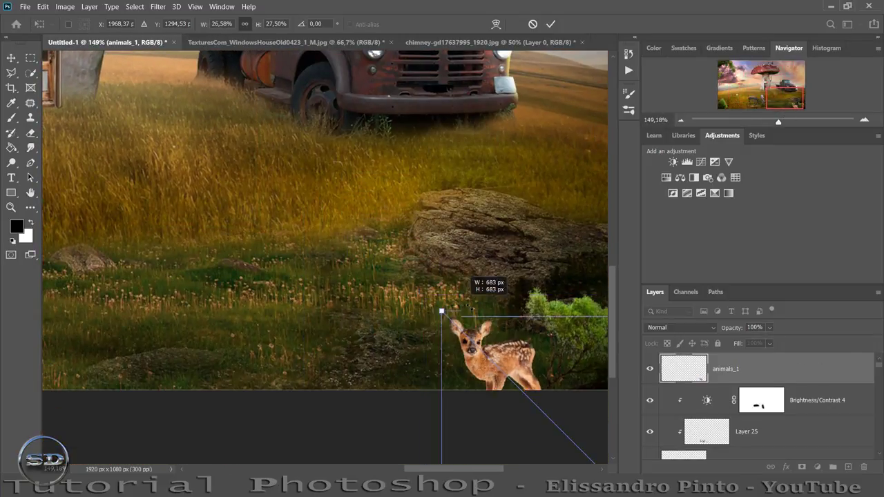
{"action": "mouse_move", "coordinate": [422, 292]}
{"action": "left_mouse_down"}
{"action": "mouse_move", "coordinate": [480, 350]}
{"action": "mouse_move", "coordinate": [511, 347]}
{"action": "left_mouse_up"}
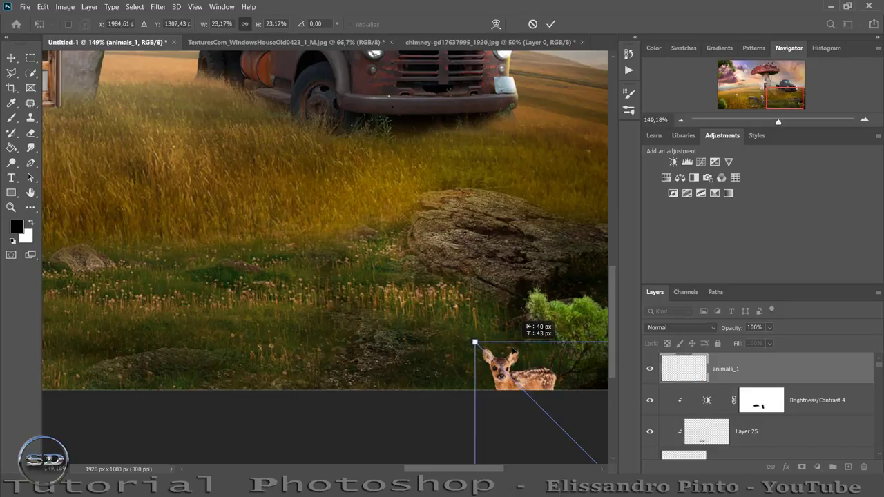
- Commit the fawn and darken it with a clipped Brightness/Contrast at brightness -104
{"action": "left_click", "coordinate": [552, 24]}
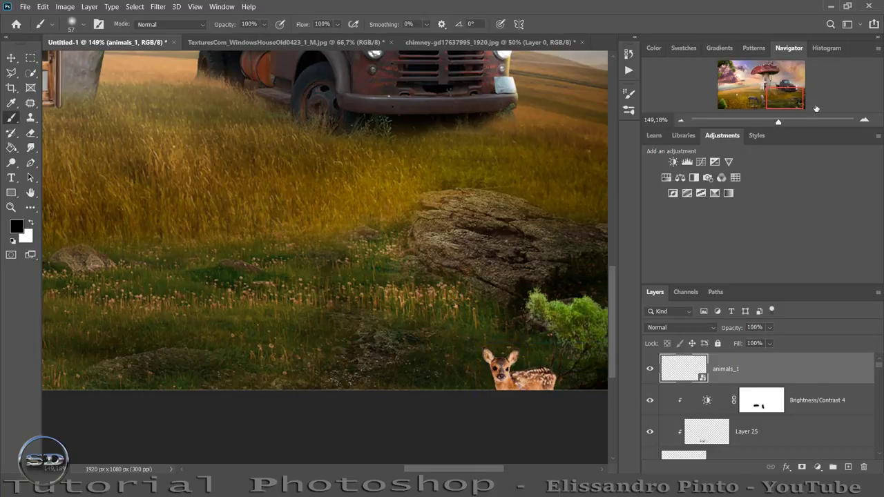
{"action": "left_click", "coordinate": [674, 161]}
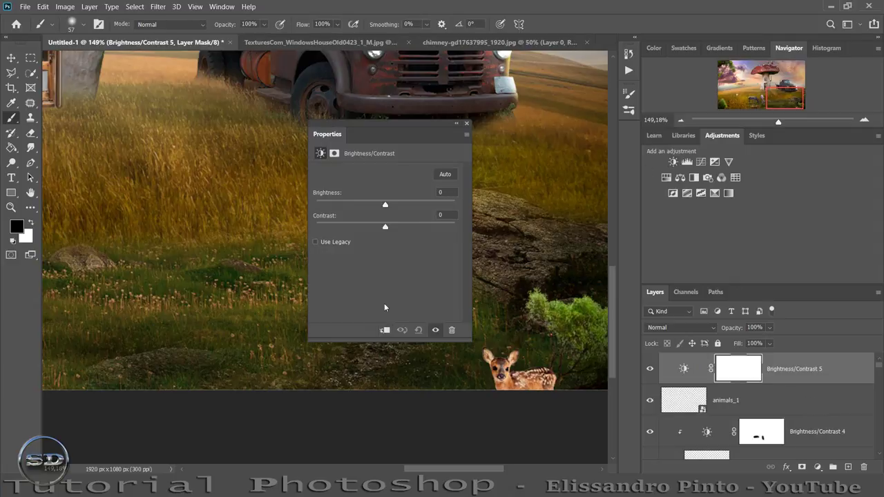
{"action": "left_click", "coordinate": [384, 332]}
{"action": "left_click_drag", "start_coordinate": [386, 204], "coordinate": [338, 207]}
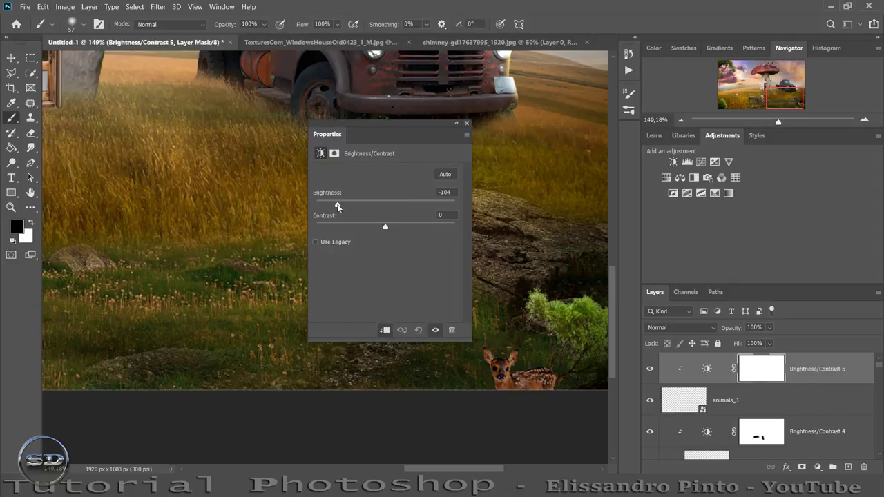
{"action": "left_click", "coordinate": [467, 125]}
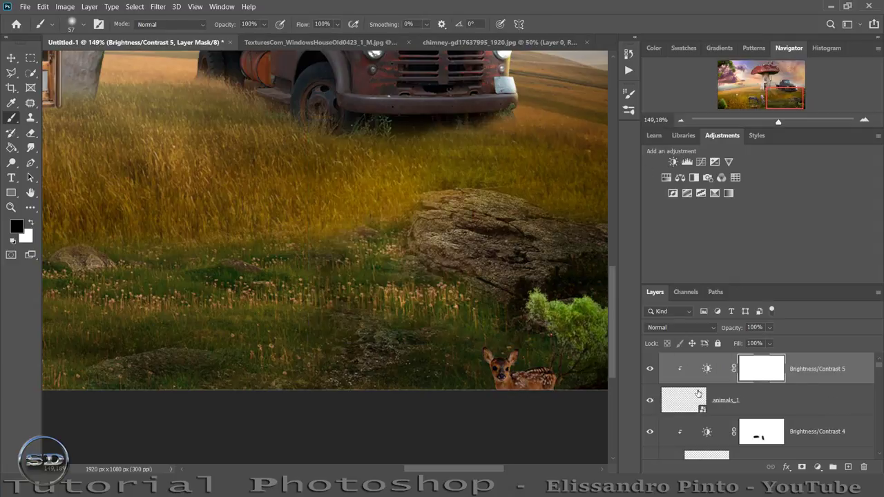
- Desaturate the fawn with a Hue/Saturation adjustment at saturation -25
{"action": "left_click", "coordinate": [686, 404]}
{"action": "left_click", "coordinate": [665, 178]}
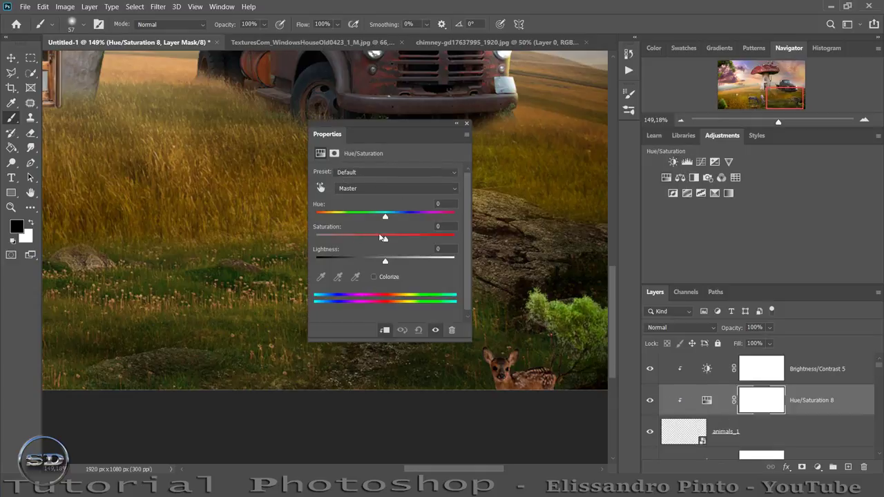
{"action": "left_click_drag", "start_coordinate": [386, 240], "coordinate": [370, 239]}
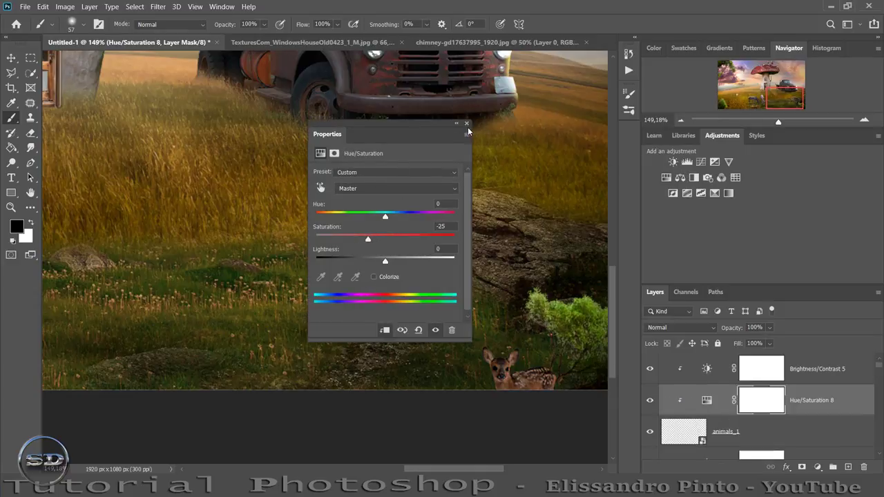
{"action": "left_click", "coordinate": [467, 124]}
- Add Layer 26 clipped to the fawn and paint dark shading on the grass beside it
{"action": "left_click", "coordinate": [697, 430]}
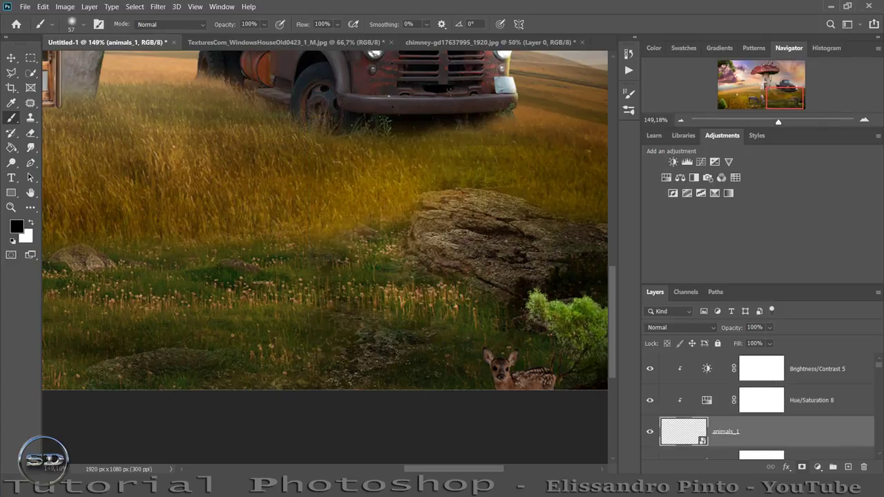
{"action": "left_click", "coordinate": [847, 467]}
{"action": "key", "text": "ctrl+alt+g"}
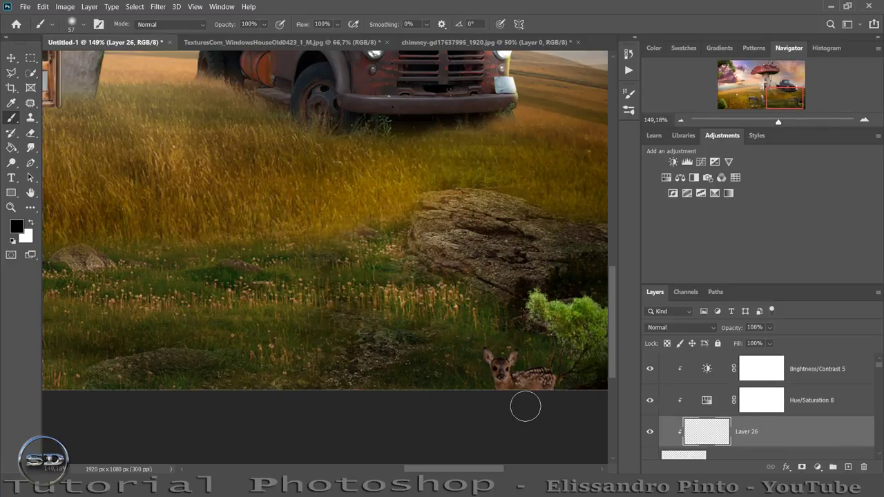
{"action": "left_click_drag", "start_coordinate": [567, 382], "coordinate": [637, 373]}
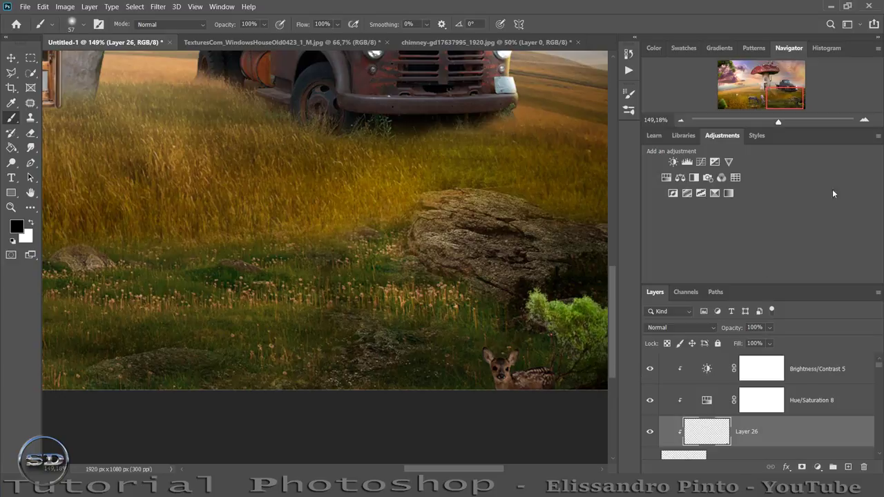
{"action": "left_click_drag", "start_coordinate": [778, 123], "coordinate": [762, 123]}
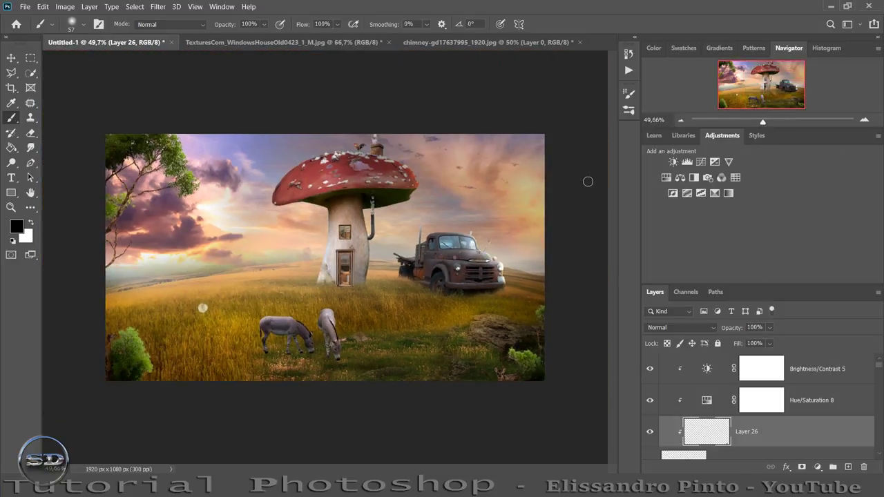
{"action": "left_click", "coordinate": [813, 371]}
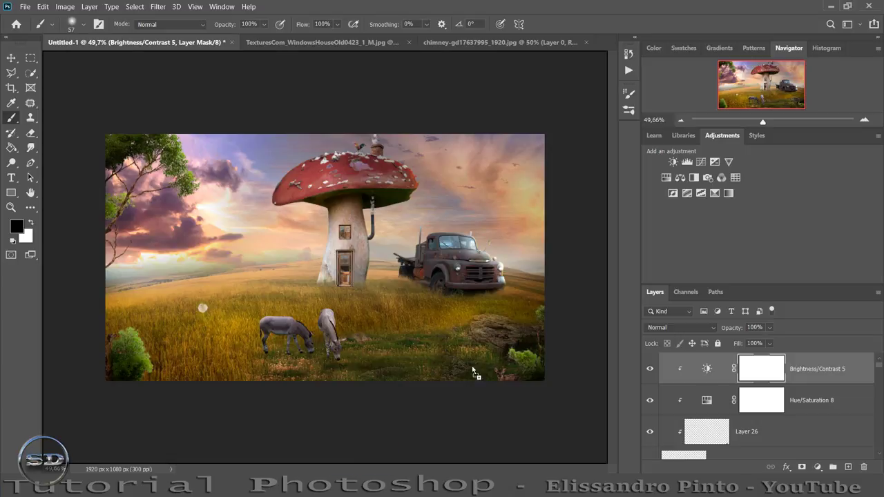
- Place the mushrooms image at about 5.8% scale at the field's lower-right edge beside the fawn
{"action": "left_click_drag", "start_coordinate": [502, 357], "coordinate": [394, 269]}
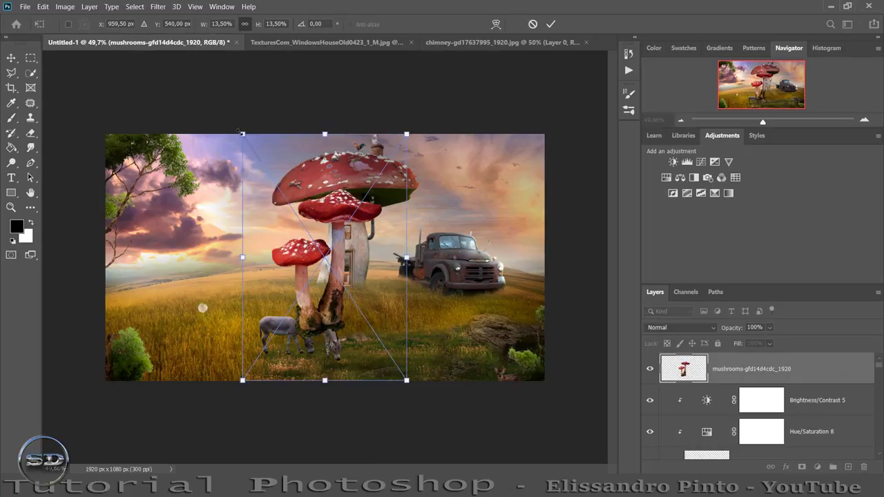
{"action": "left_click_drag", "start_coordinate": [242, 133], "coordinate": [331, 238]}
{"action": "left_click_drag", "start_coordinate": [421, 387], "coordinate": [470, 316]}
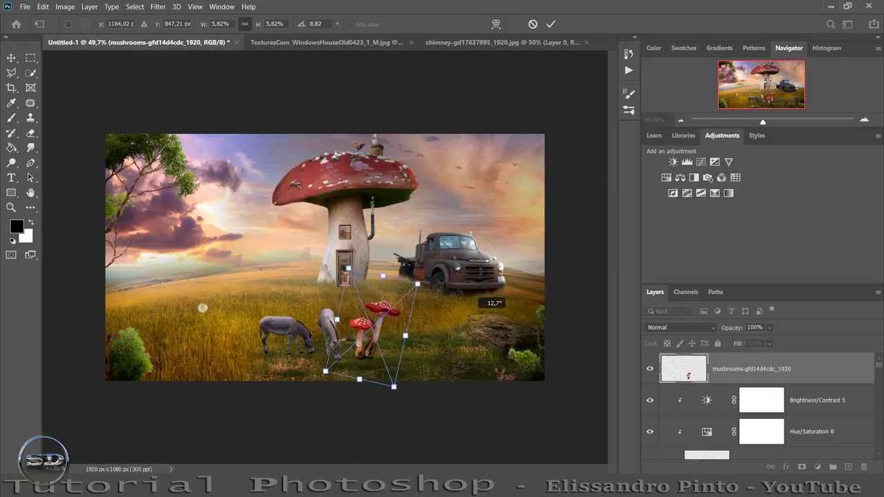
{"action": "left_click_drag", "start_coordinate": [365, 325], "coordinate": [545, 369]}
{"action": "left_click_drag", "start_coordinate": [477, 314], "coordinate": [472, 320]}
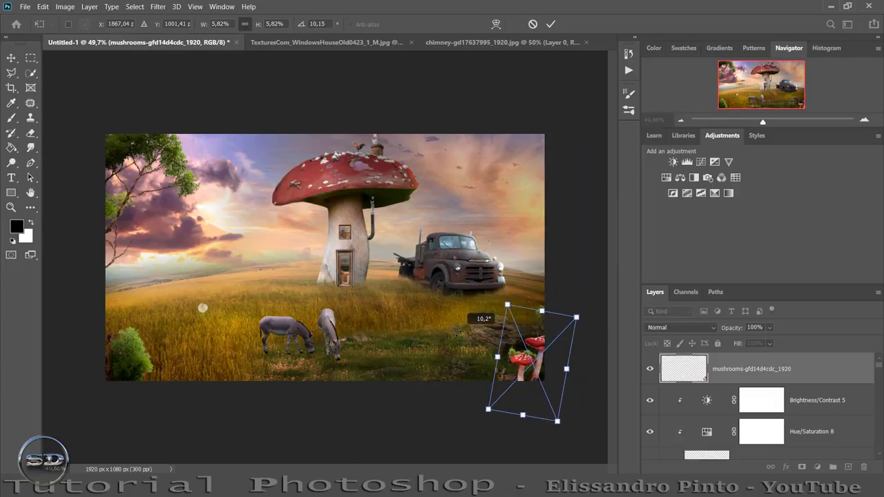
{"action": "left_click", "coordinate": [555, 31]}
{"action": "key", "text": "b"}
{"action": "left_click_drag", "start_coordinate": [762, 122], "coordinate": [775, 122]}
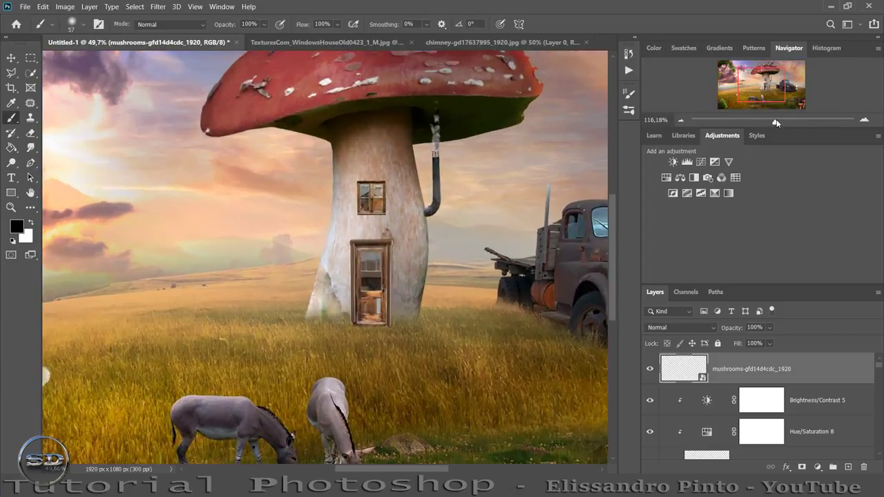
{"action": "scroll", "coordinate": [587, 249], "scroll_direction": "down", "scroll_amount": 3}
{"action": "scroll", "coordinate": [586, 249], "scroll_direction": "down", "scroll_amount": 2}
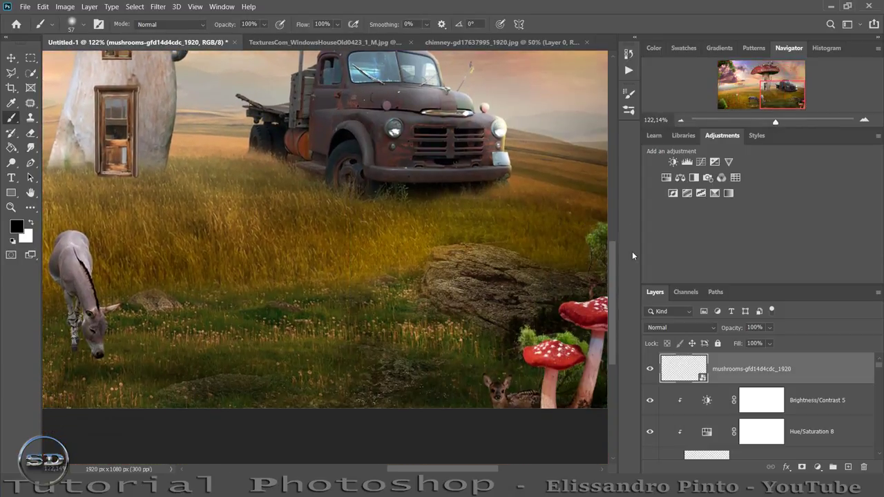
{"action": "left_click_drag", "start_coordinate": [476, 471], "coordinate": [495, 471]}
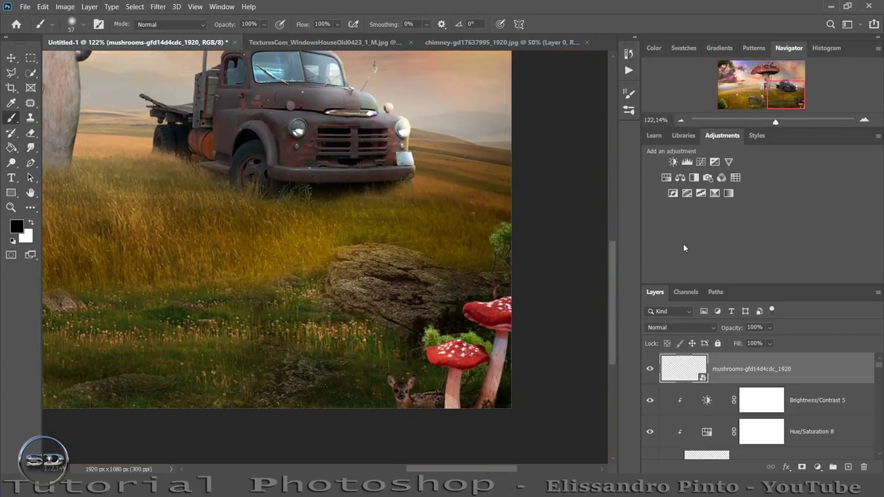
- Desaturate the mushrooms to -36 with a clipped Hue/Saturation adjustment
{"action": "left_click", "coordinate": [666, 178]}
{"action": "left_click", "coordinate": [383, 329]}
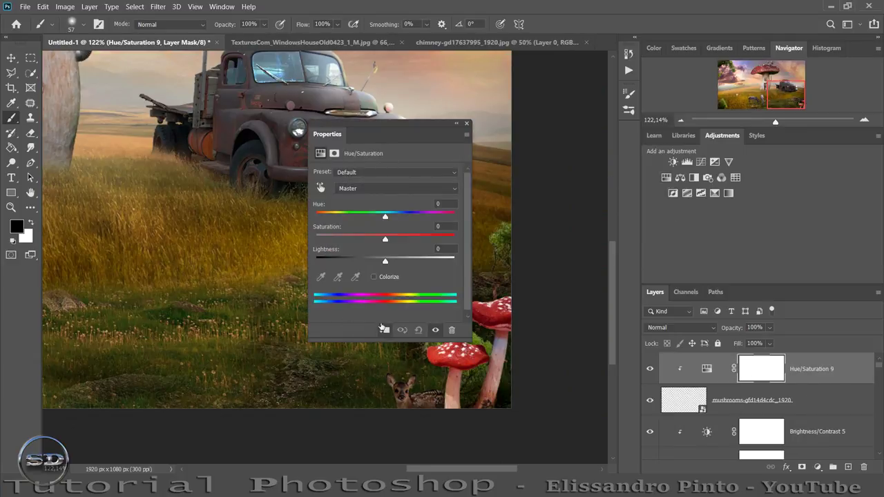
{"action": "left_click_drag", "start_coordinate": [385, 239], "coordinate": [361, 240]}
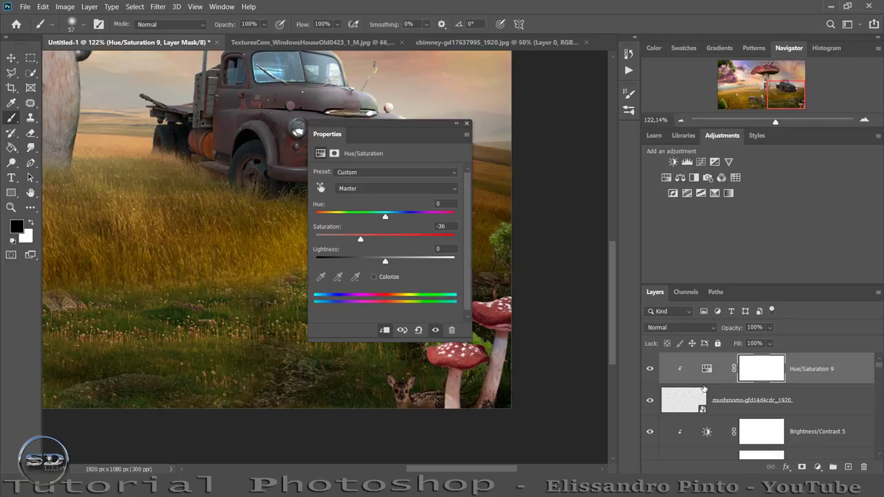
- Add a clipped Brightness/Contrast to the mushrooms with brightness -92 and contrast about 40
{"action": "left_click", "coordinate": [682, 397]}
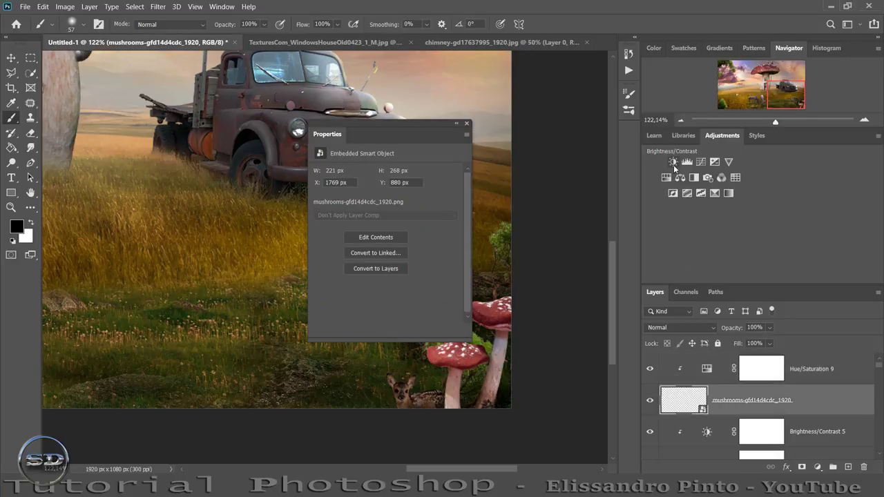
{"action": "left_click", "coordinate": [674, 163]}
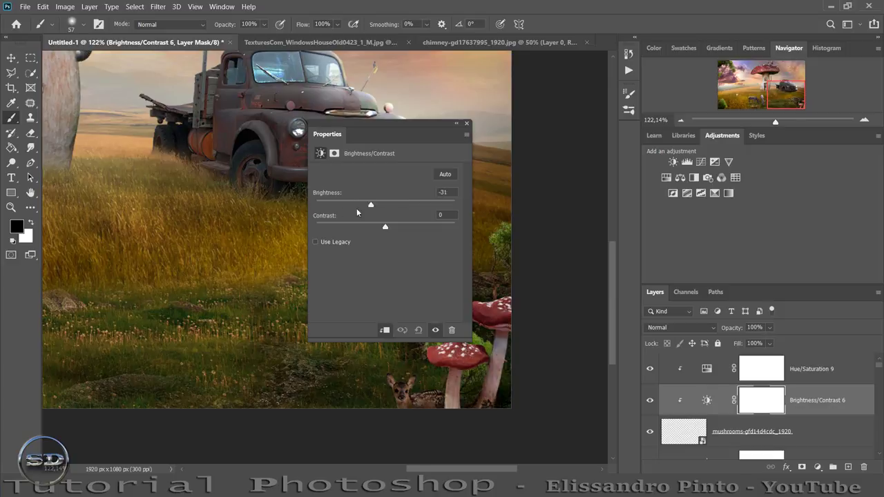
{"action": "left_click_drag", "start_coordinate": [385, 206], "coordinate": [343, 206]}
{"action": "left_click_drag", "start_coordinate": [385, 226], "coordinate": [410, 227]}
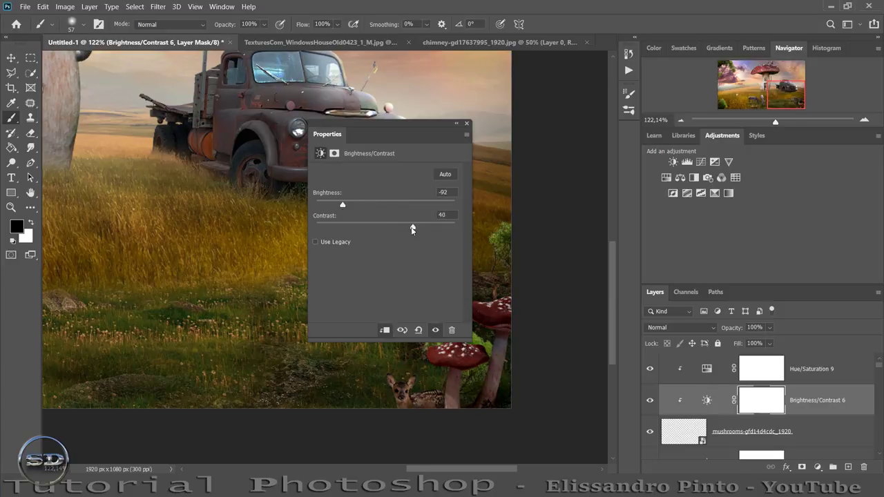
{"action": "left_click", "coordinate": [467, 124]}
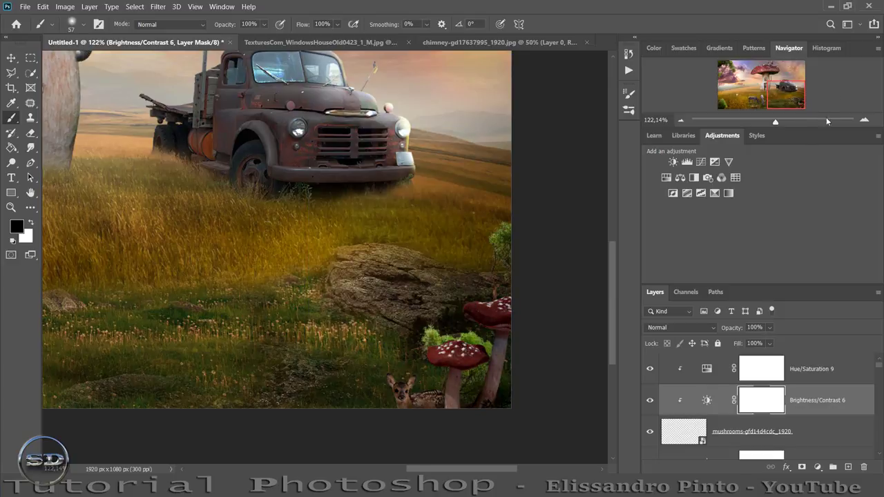
{"action": "left_click_drag", "start_coordinate": [776, 128], "coordinate": [763, 123]}
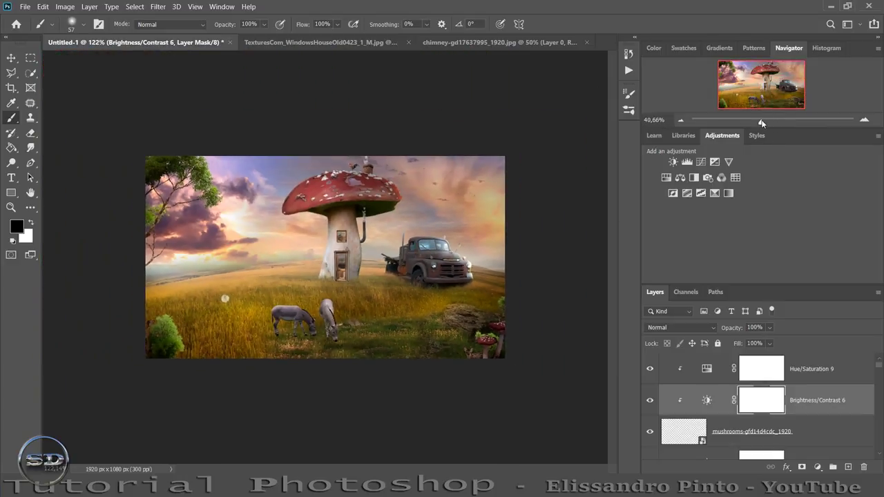
{"action": "left_click", "coordinate": [805, 372]}
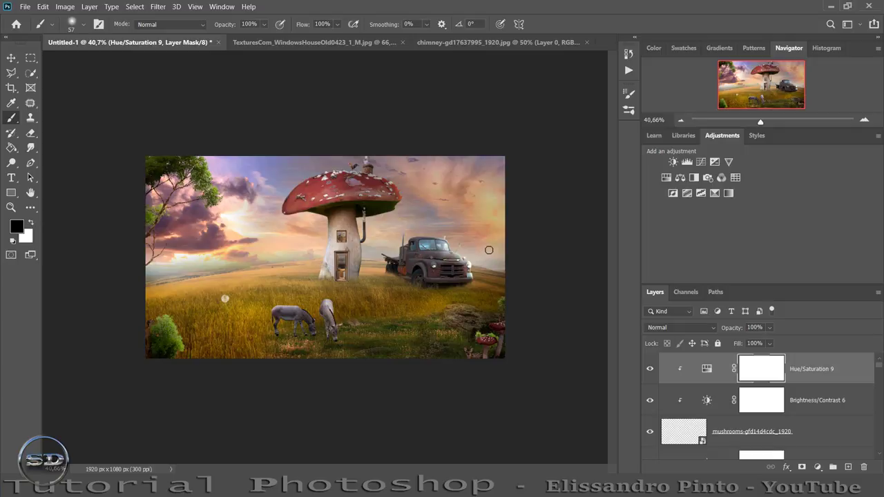
- Place a dandelion in Screen mode, shrunk small beside the mushroom house
{"action": "left_click_drag", "start_coordinate": [381, 294], "coordinate": [381, 292]}
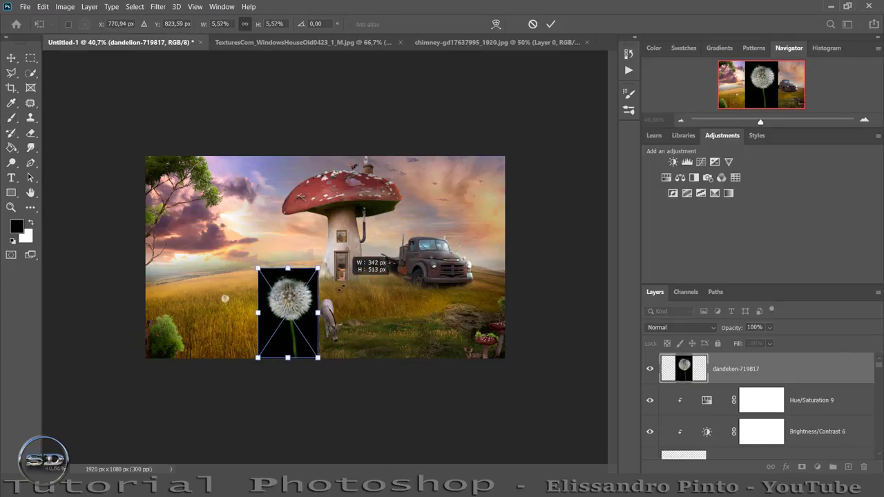
{"action": "mouse_move", "coordinate": [384, 161]}
{"action": "left_mouse_down"}
{"action": "mouse_move", "coordinate": [328, 303]}
{"action": "mouse_move", "coordinate": [315, 370]}
{"action": "mouse_move", "coordinate": [332, 369]}
{"action": "left_mouse_up"}
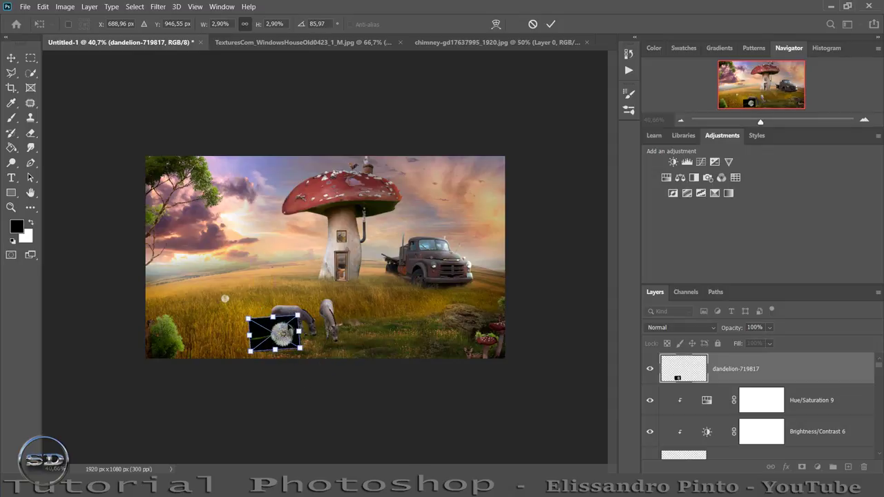
{"action": "mouse_move", "coordinate": [289, 327]}
{"action": "left_mouse_down"}
{"action": "mouse_move", "coordinate": [281, 251]}
{"action": "mouse_move", "coordinate": [266, 254]}
{"action": "left_mouse_up"}
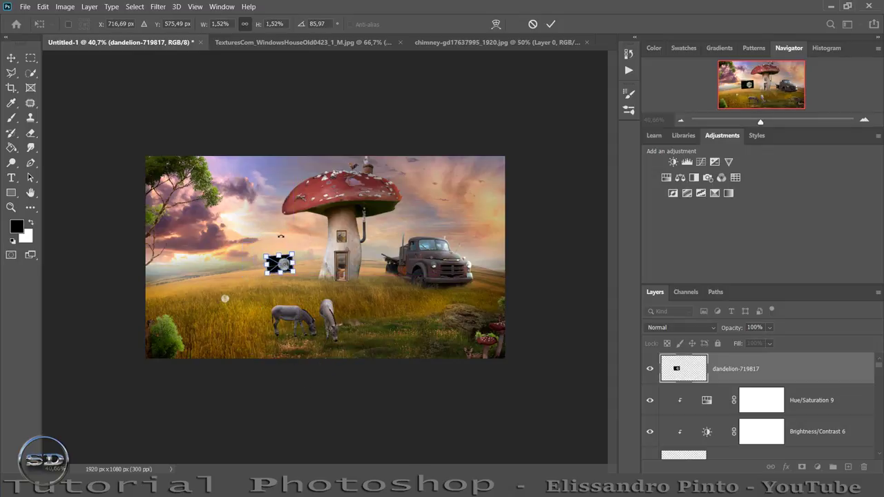
{"action": "left_click", "coordinate": [707, 325]}
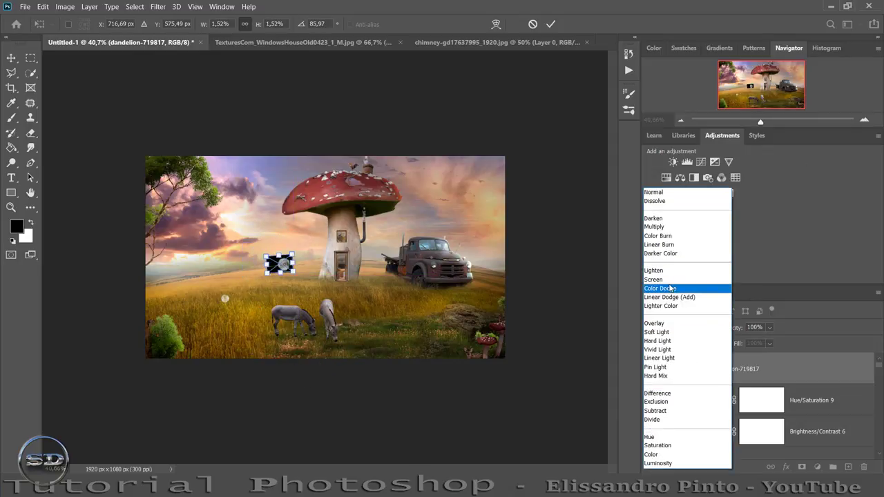
{"action": "left_click", "coordinate": [673, 273]}
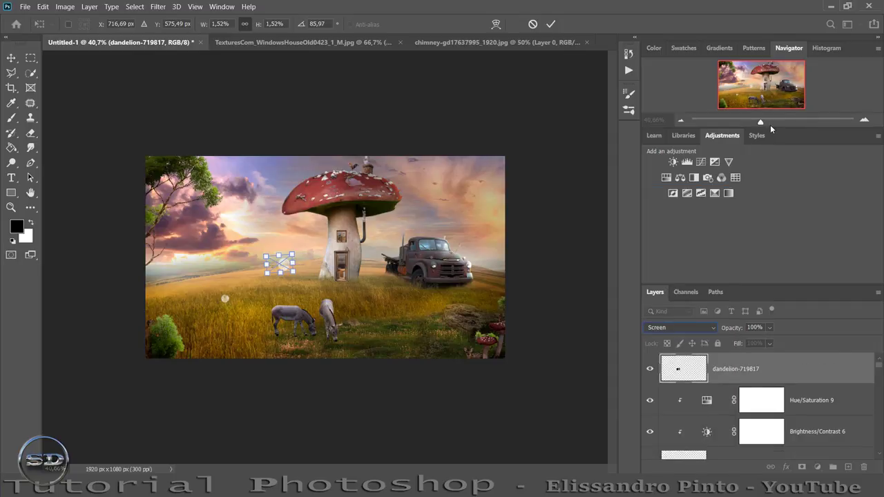
{"action": "left_click_drag", "start_coordinate": [759, 123], "coordinate": [772, 122]}
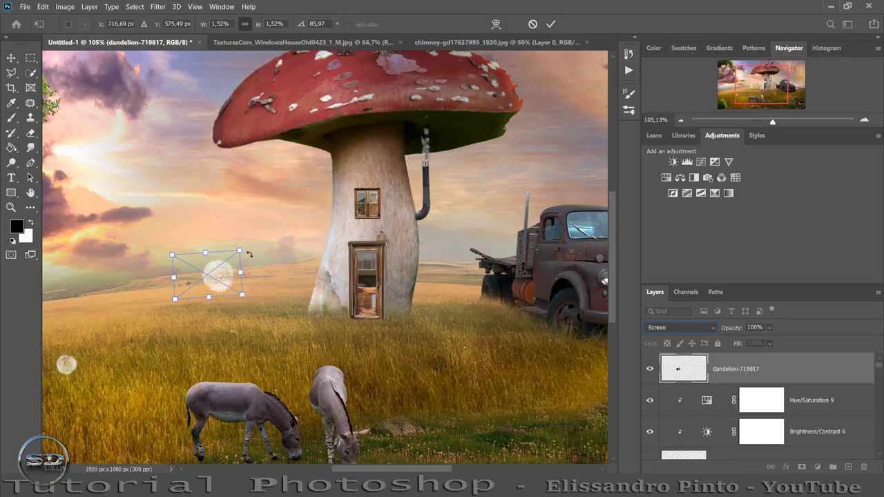
{"action": "mouse_move", "coordinate": [239, 251]}
{"action": "left_mouse_down"}
{"action": "mouse_move", "coordinate": [217, 269]}
{"action": "mouse_move", "coordinate": [216, 302]}
{"action": "left_mouse_up"}
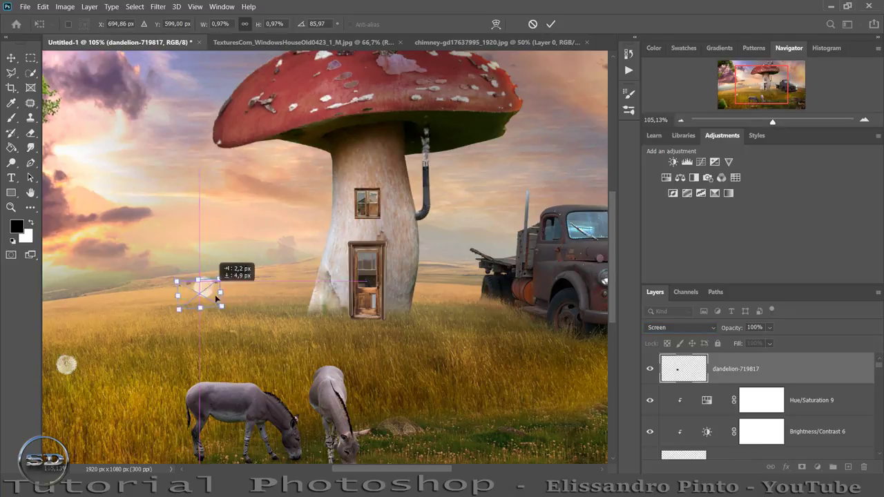
{"action": "left_click", "coordinate": [550, 24]}
{"action": "key", "text": "b"}
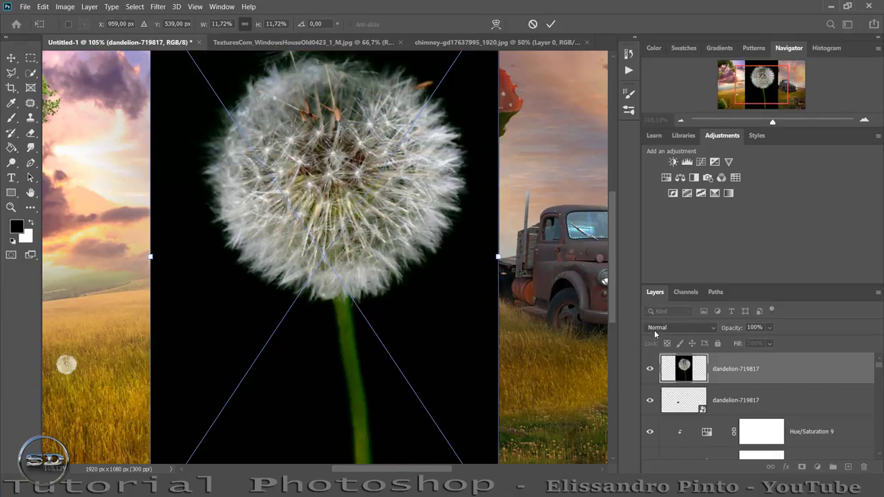
- Set a second dandelion to Screen, shrink it below 1%, and rotate it into grass near the truck
{"action": "left_click", "coordinate": [654, 328]}
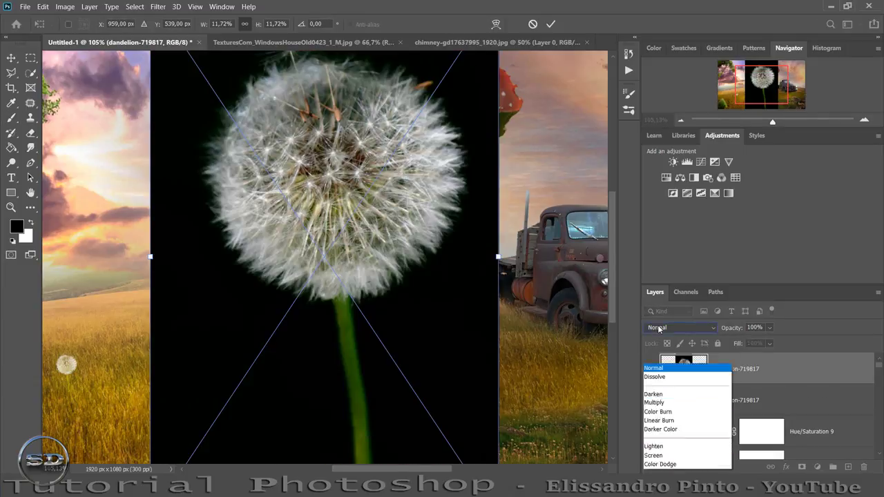
{"action": "left_click", "coordinate": [659, 278]}
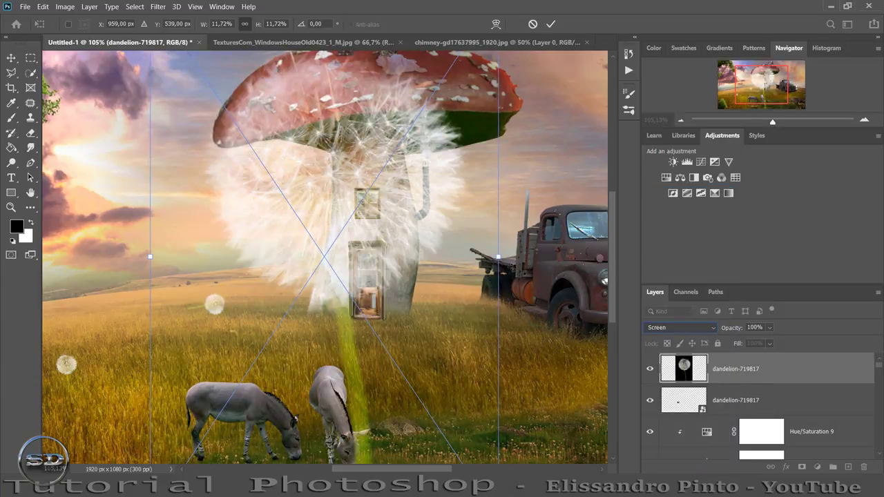
{"action": "left_click_drag", "start_coordinate": [500, 261], "coordinate": [238, 275]}
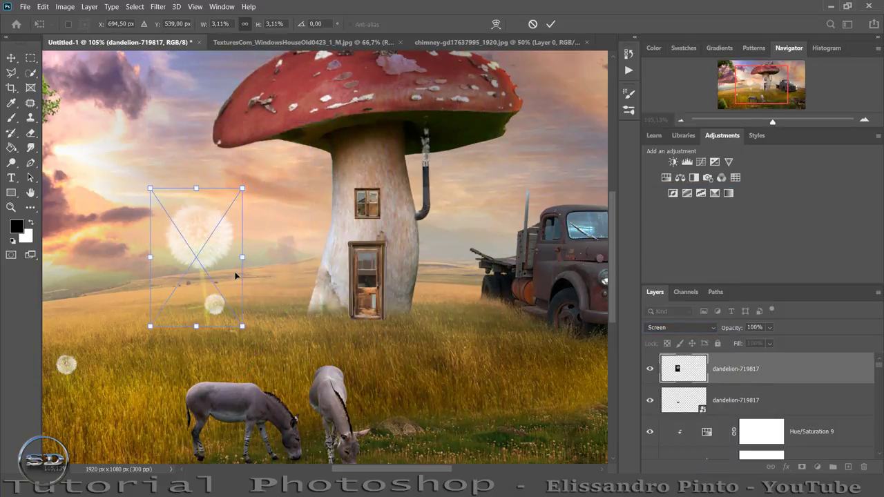
{"action": "left_click_drag", "start_coordinate": [249, 318], "coordinate": [273, 245]}
{"action": "left_click_drag", "start_coordinate": [200, 263], "coordinate": [366, 256]}
{"action": "mouse_move", "coordinate": [387, 328]}
{"action": "left_mouse_down"}
{"action": "mouse_move", "coordinate": [339, 358]}
{"action": "mouse_move", "coordinate": [322, 326]}
{"action": "left_mouse_up"}
{"action": "left_click_drag", "start_coordinate": [312, 192], "coordinate": [393, 287]}
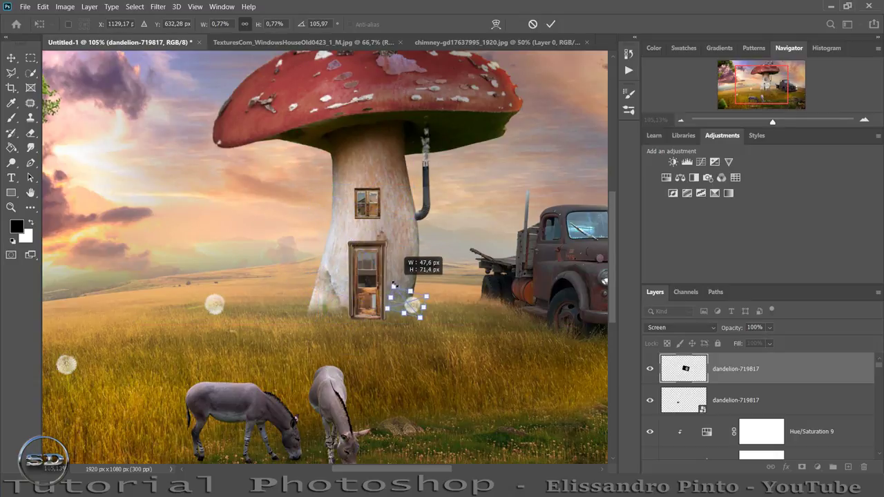
{"action": "mouse_move", "coordinate": [453, 275]}
{"action": "left_mouse_down"}
{"action": "mouse_move", "coordinate": [463, 316]}
{"action": "mouse_move", "coordinate": [456, 307]}
{"action": "mouse_move", "coordinate": [479, 323]}
{"action": "left_mouse_up"}
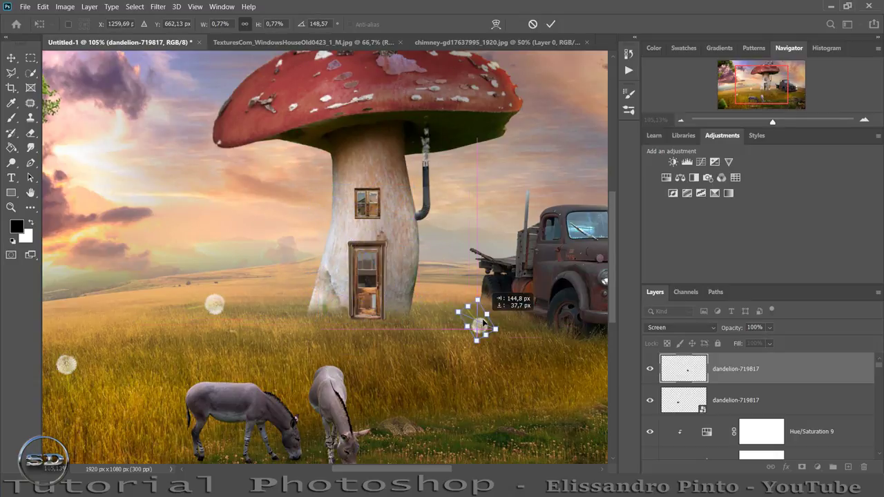
{"action": "left_click", "coordinate": [550, 23]}
{"action": "key", "text": "b"}
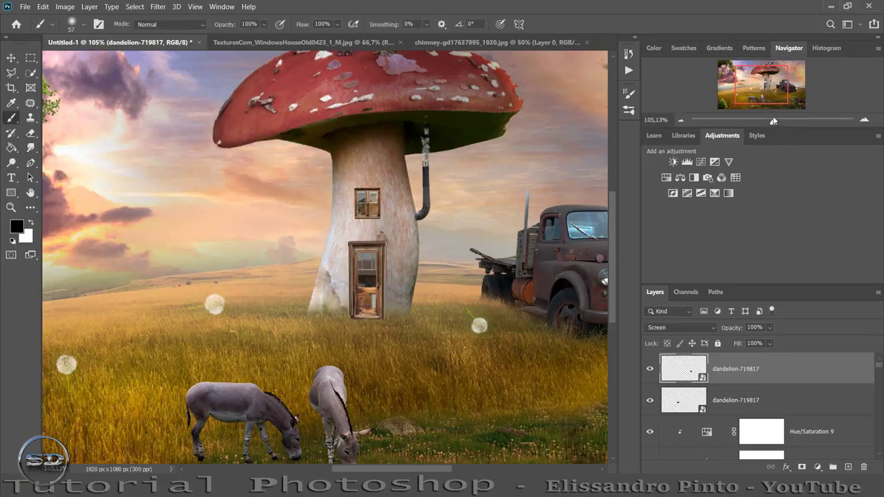
{"action": "left_click_drag", "start_coordinate": [773, 121], "coordinate": [767, 124]}
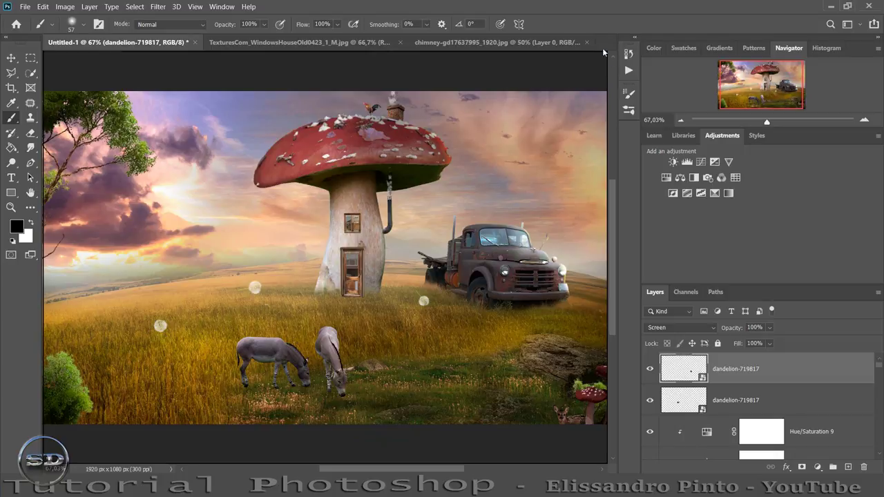
- Dismiss the colour profile warning and close the window-texture and chimney documents without saving
{"action": "key", "text": "i"}
{"action": "left_click", "coordinate": [511, 233]}
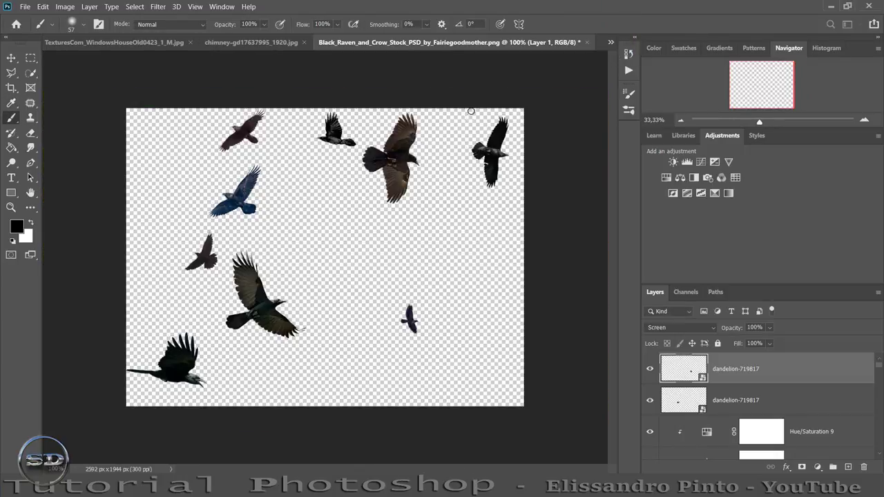
{"action": "left_click", "coordinate": [269, 41]}
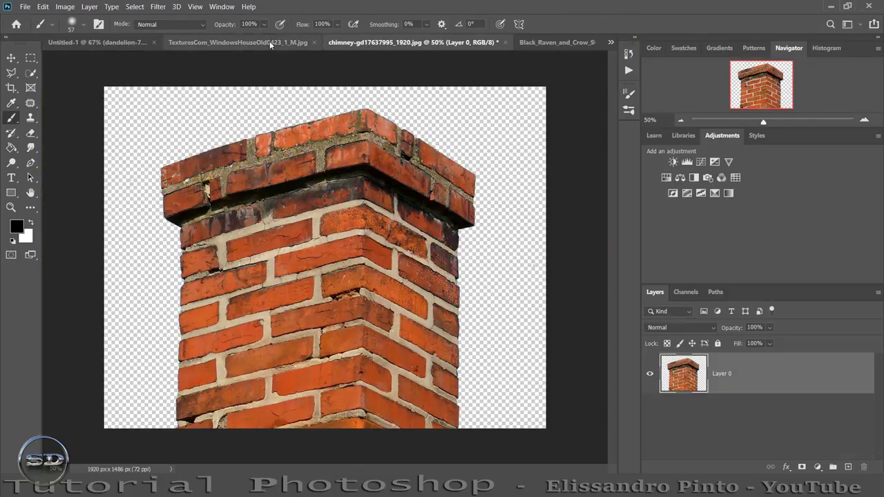
{"action": "left_click", "coordinate": [315, 42]}
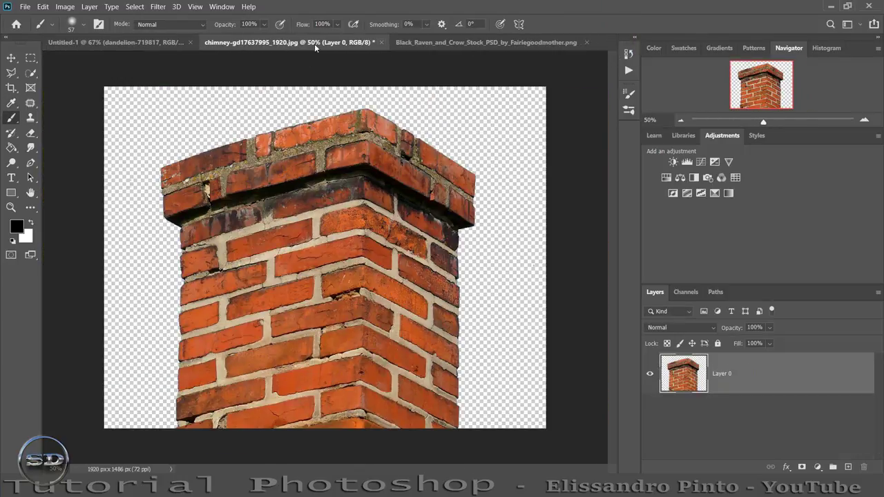
{"action": "left_click", "coordinate": [381, 42]}
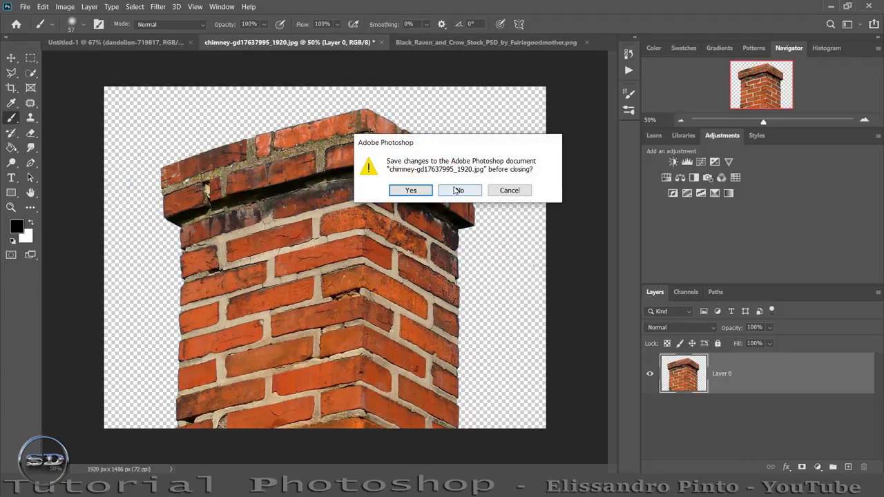
{"action": "left_click", "coordinate": [457, 191]}
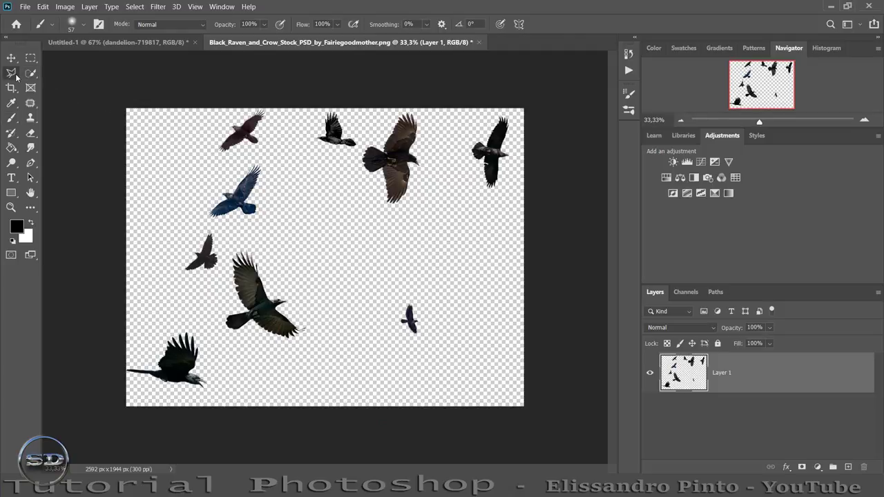
- Lasso the small crow, drag it into the composite sky as Layer 27, and scale it down
{"action": "left_click_drag", "start_coordinate": [15, 75], "coordinate": [49, 67]}
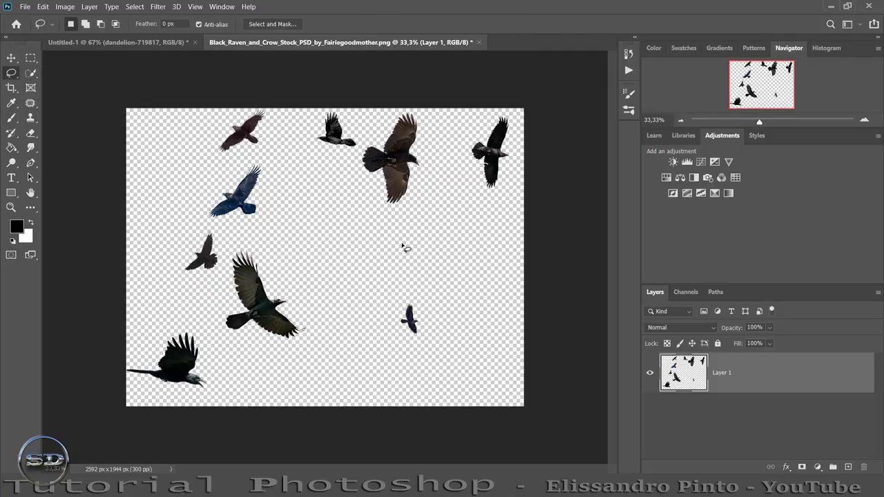
{"action": "left_click_drag", "start_coordinate": [404, 247], "coordinate": [477, 261]}
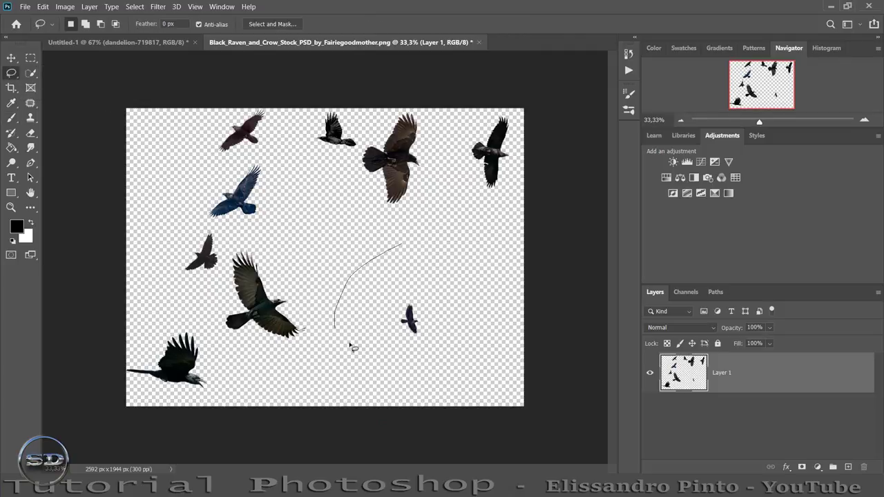
{"action": "left_click", "coordinate": [13, 58]}
{"action": "left_click_drag", "start_coordinate": [409, 319], "coordinate": [756, 377]}
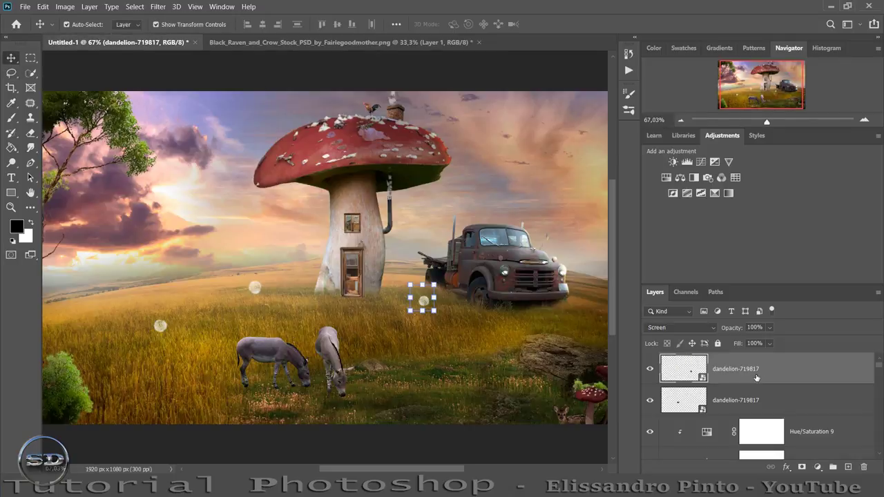
{"action": "key", "text": "ctrl+Tab"}
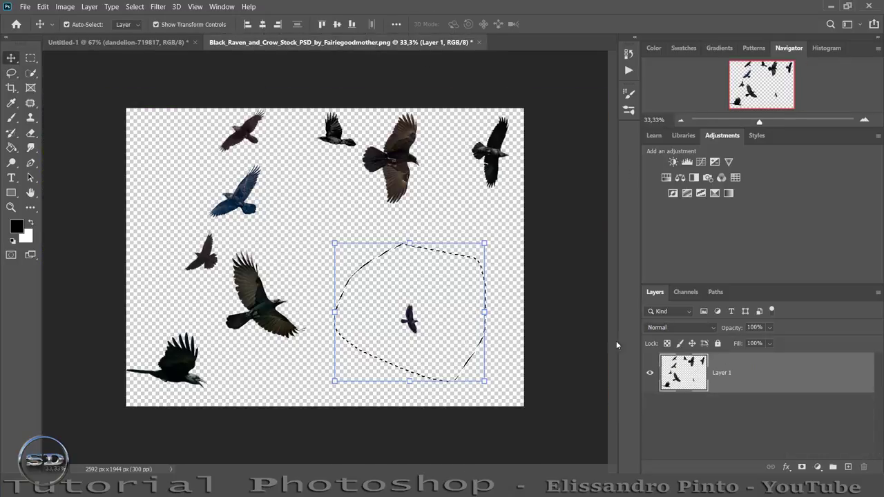
{"action": "left_click_drag", "start_coordinate": [407, 295], "coordinate": [423, 301]}
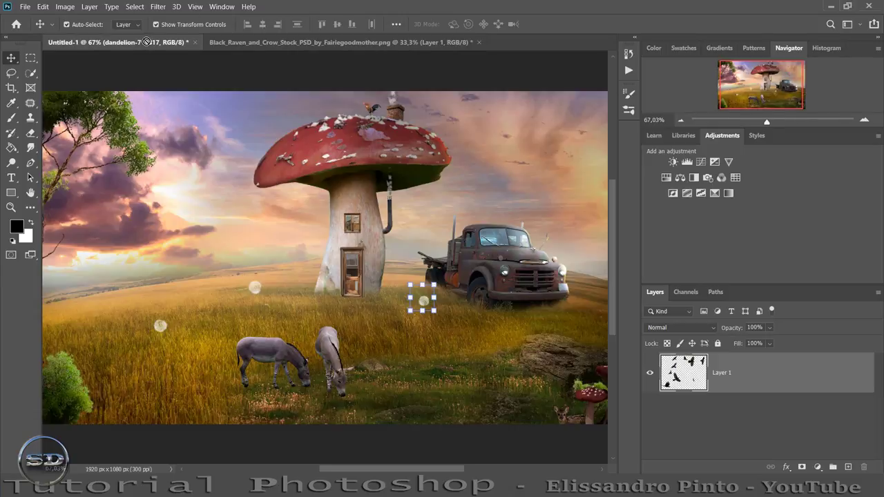
{"action": "left_click_drag", "start_coordinate": [481, 111], "coordinate": [487, 118]}
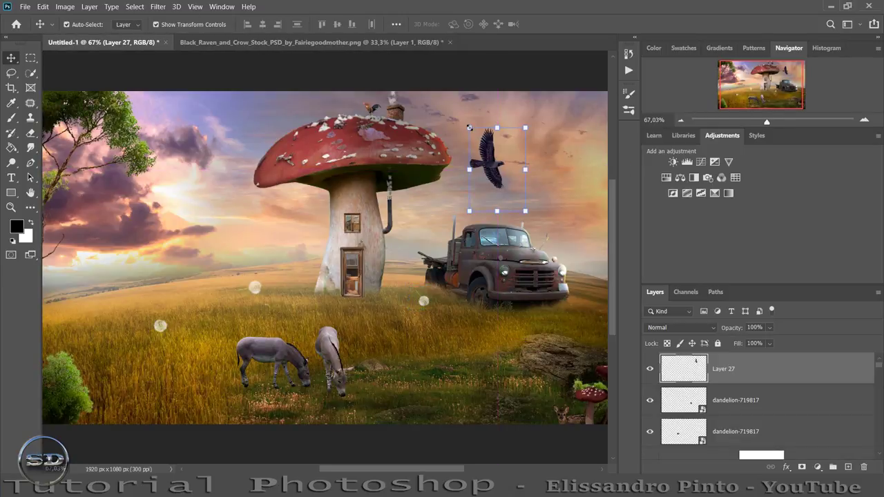
{"action": "left_click_drag", "start_coordinate": [469, 128], "coordinate": [512, 182]}
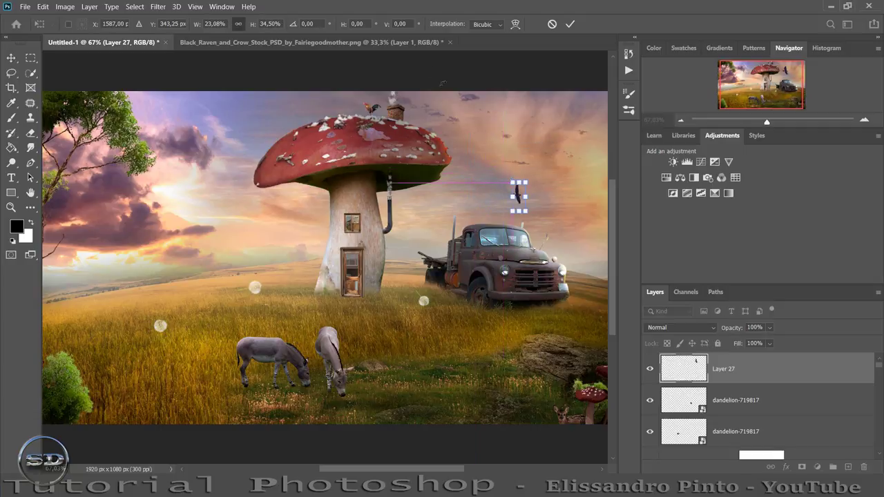
{"action": "left_click", "coordinate": [570, 25]}
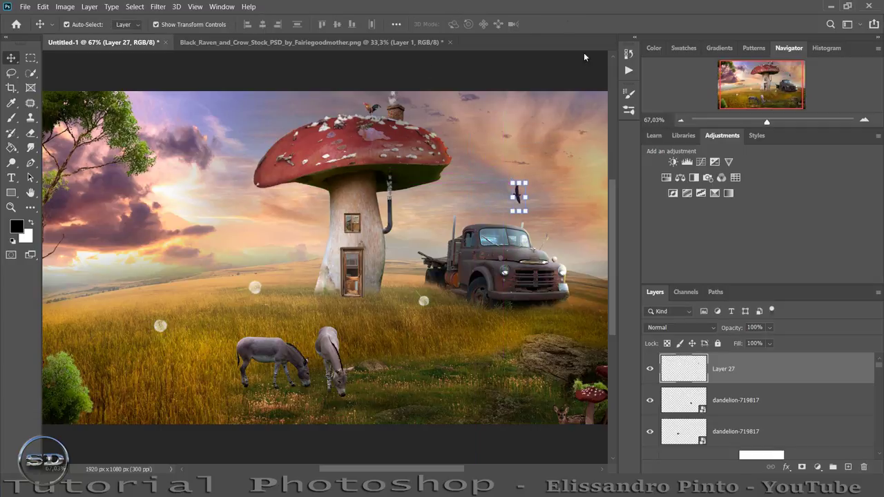
{"action": "left_click", "coordinate": [11, 117]}
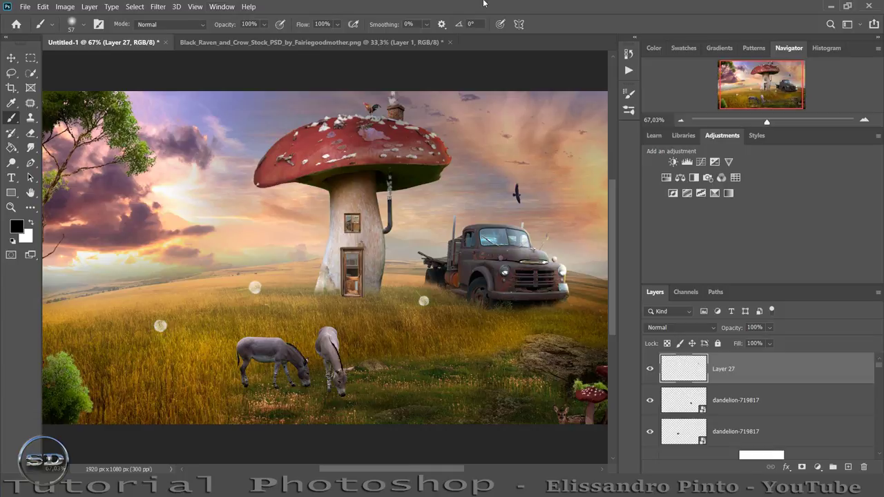
- Lasso the bottom-left crow and copy it into the composite as Layer 28 at 61.85%
{"action": "left_click", "coordinate": [282, 42]}
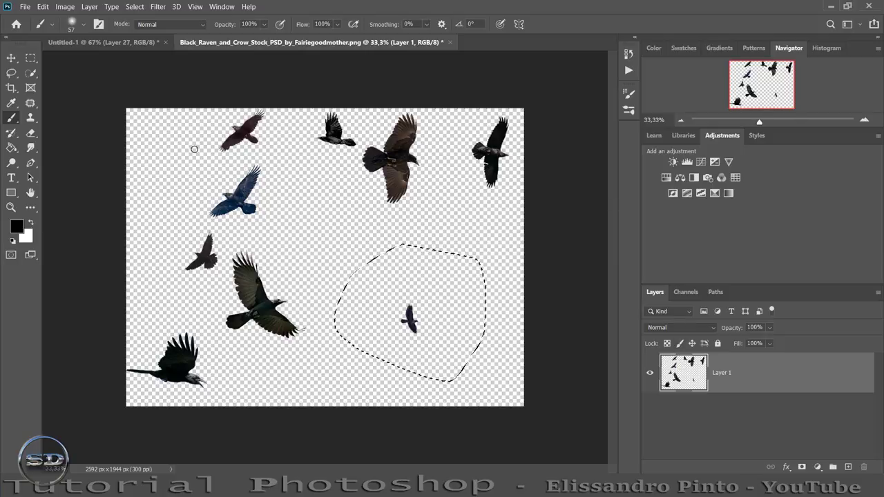
{"action": "left_click", "coordinate": [13, 74]}
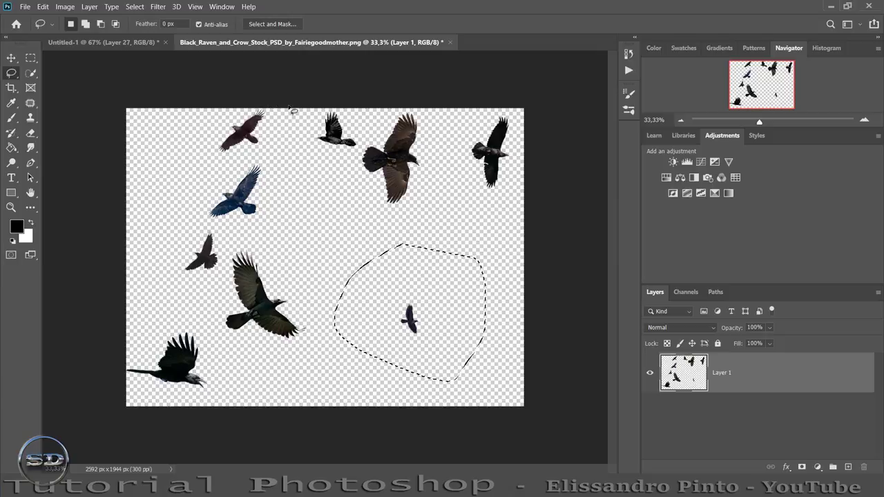
{"action": "key", "text": "ctrl+d"}
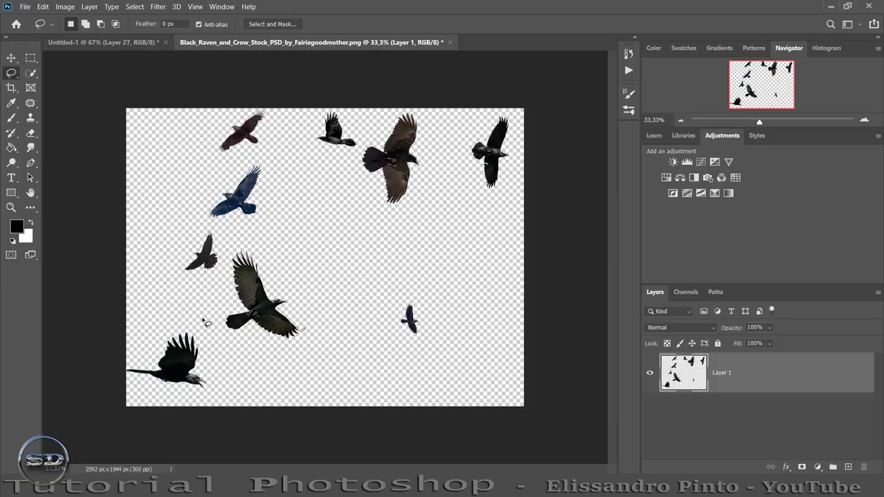
{"action": "left_click_drag", "start_coordinate": [200, 319], "coordinate": [220, 374]}
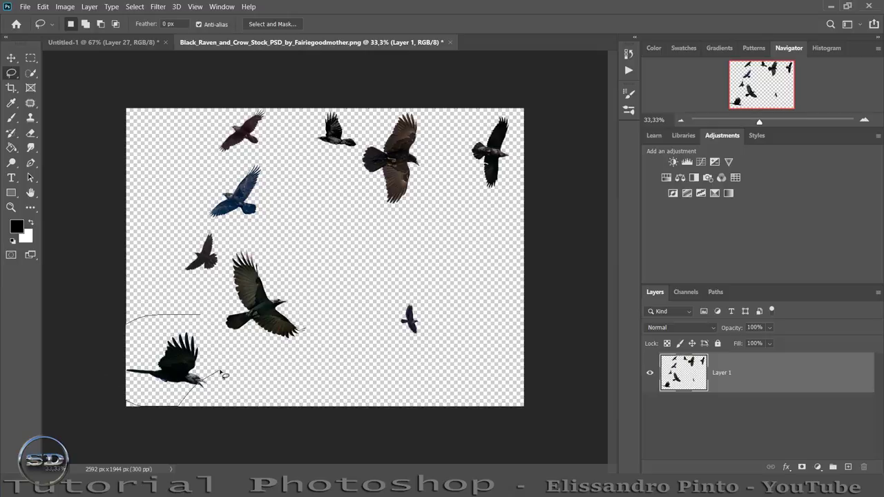
{"action": "left_click", "coordinate": [213, 355]}
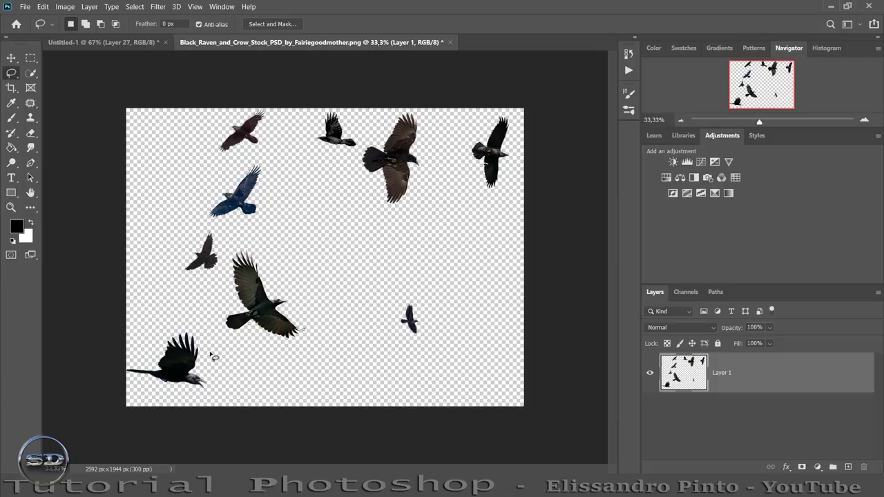
{"action": "left_click_drag", "start_coordinate": [205, 340], "coordinate": [225, 406]}
{"action": "key", "text": "v"}
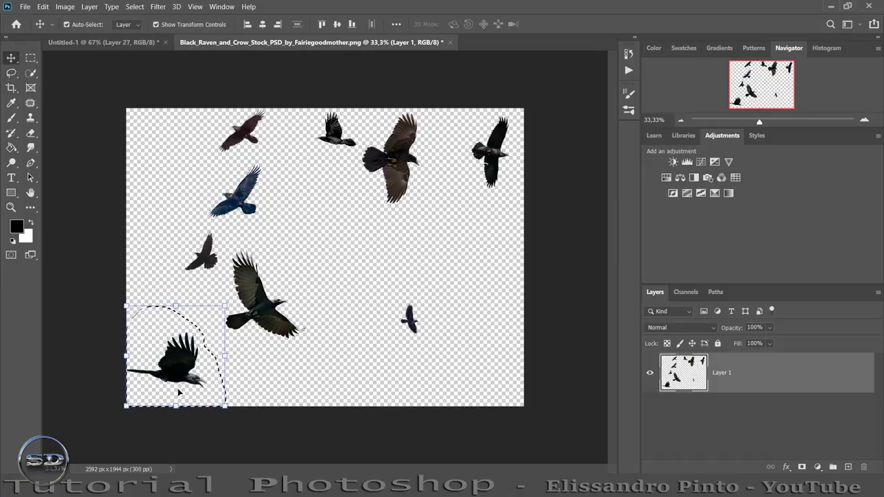
{"action": "mouse_move", "coordinate": [176, 359]}
{"action": "left_mouse_down"}
{"action": "mouse_move", "coordinate": [107, 97]}
{"action": "mouse_move", "coordinate": [140, 141]}
{"action": "mouse_move", "coordinate": [128, 109]}
{"action": "left_mouse_up"}
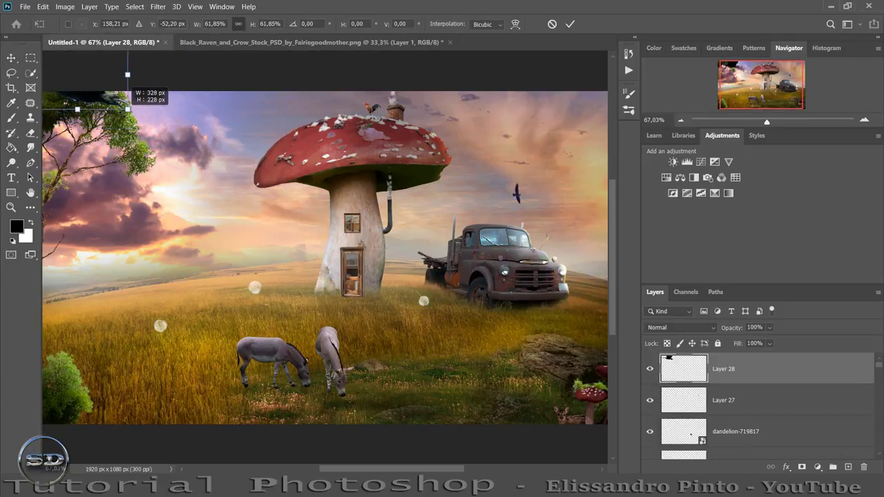
{"action": "left_click", "coordinate": [571, 24]}
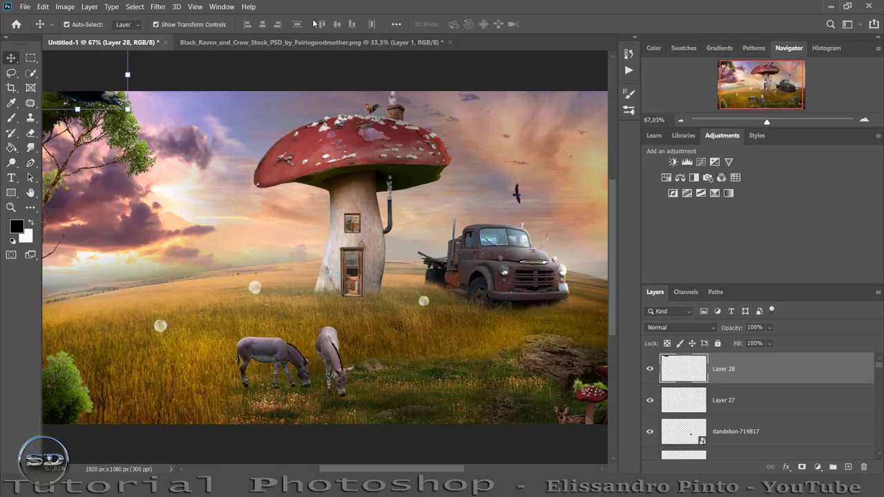
{"action": "left_click", "coordinate": [11, 117]}
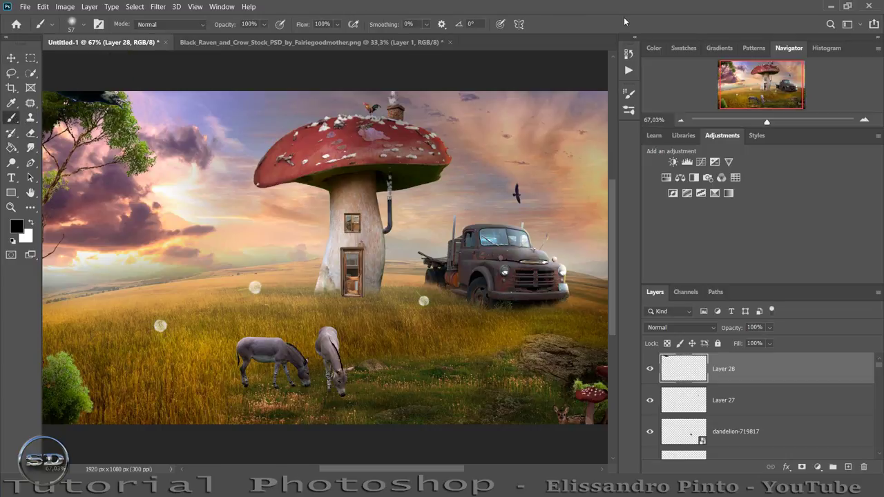
{"action": "left_click_drag", "start_coordinate": [769, 128], "coordinate": [763, 124]}
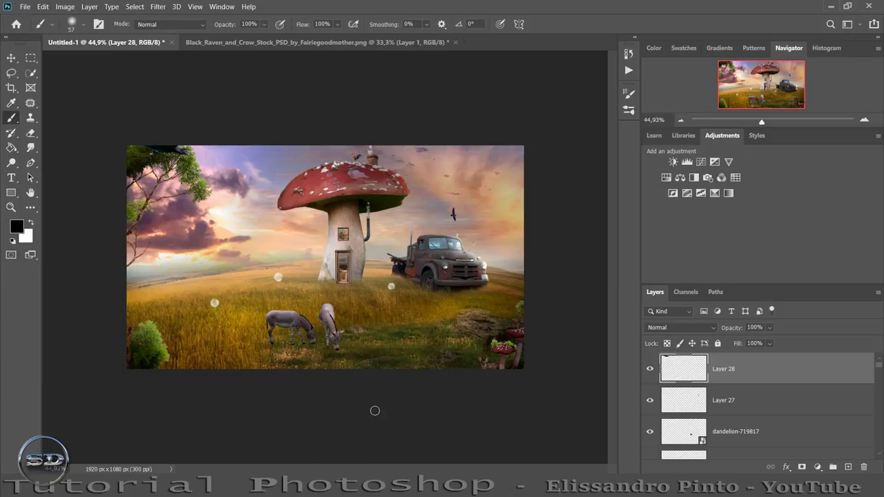
- Scale the Layer 28 crow to about 22% in the upper-left sky, then return to the crow stock image
{"action": "left_click", "coordinate": [11, 58]}
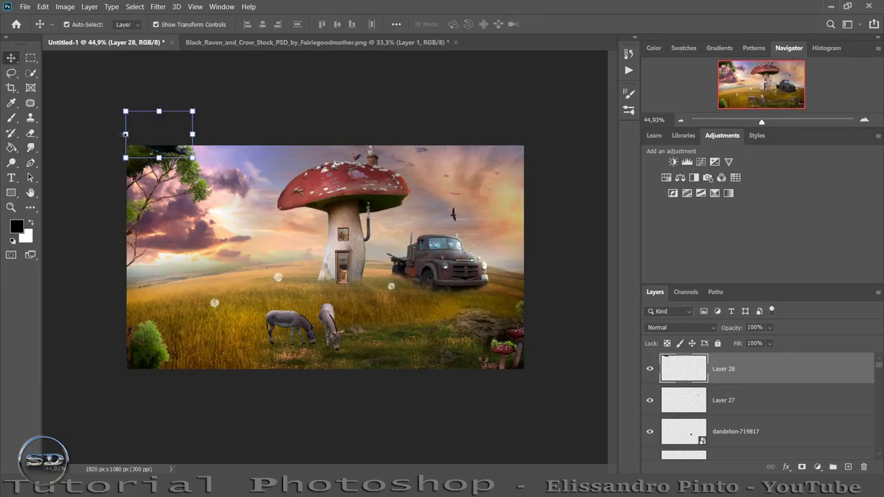
{"action": "mouse_move", "coordinate": [125, 134]}
{"action": "left_mouse_down"}
{"action": "mouse_move", "coordinate": [148, 128]}
{"action": "mouse_move", "coordinate": [259, 173]}
{"action": "mouse_move", "coordinate": [231, 157]}
{"action": "left_mouse_up"}
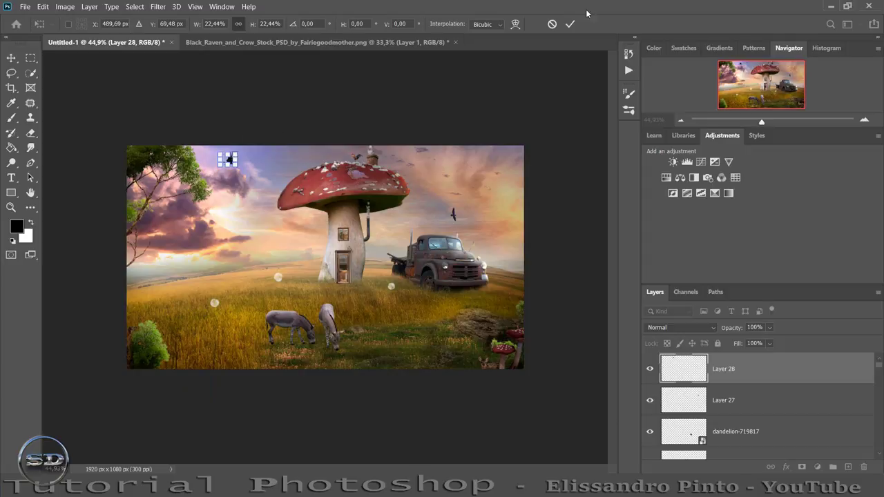
{"action": "left_click", "coordinate": [568, 25]}
{"action": "left_click", "coordinate": [12, 118]}
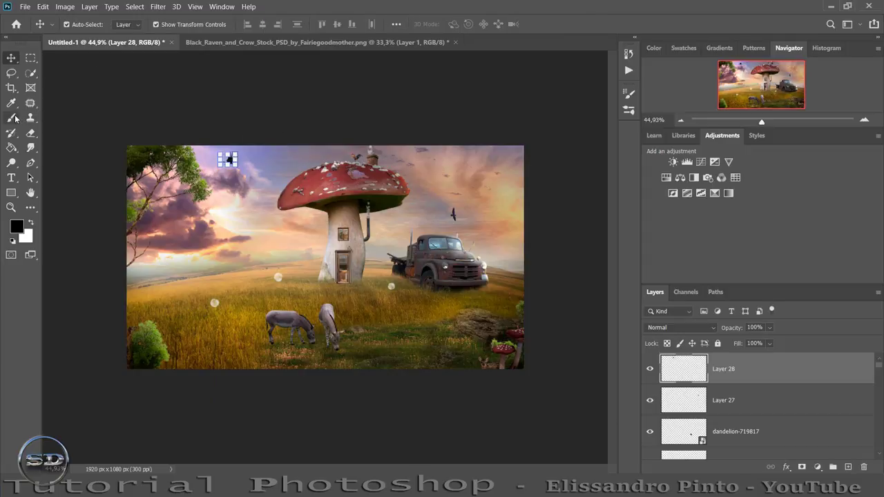
{"action": "left_click_drag", "start_coordinate": [762, 122], "coordinate": [761, 89]}
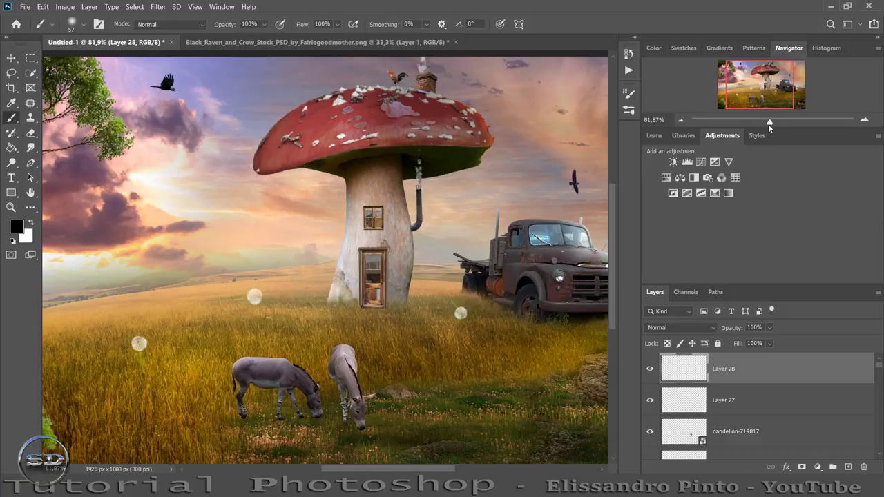
{"action": "left_click_drag", "start_coordinate": [769, 127], "coordinate": [762, 123]}
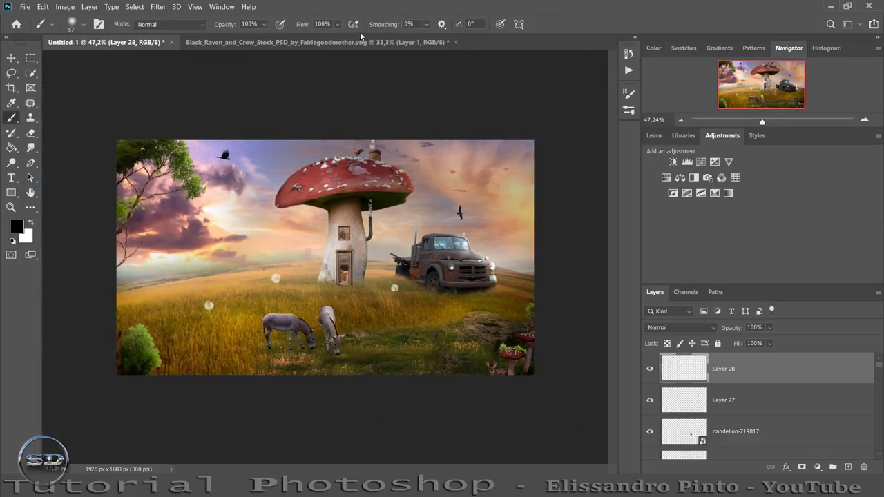
{"action": "left_click", "coordinate": [346, 44]}
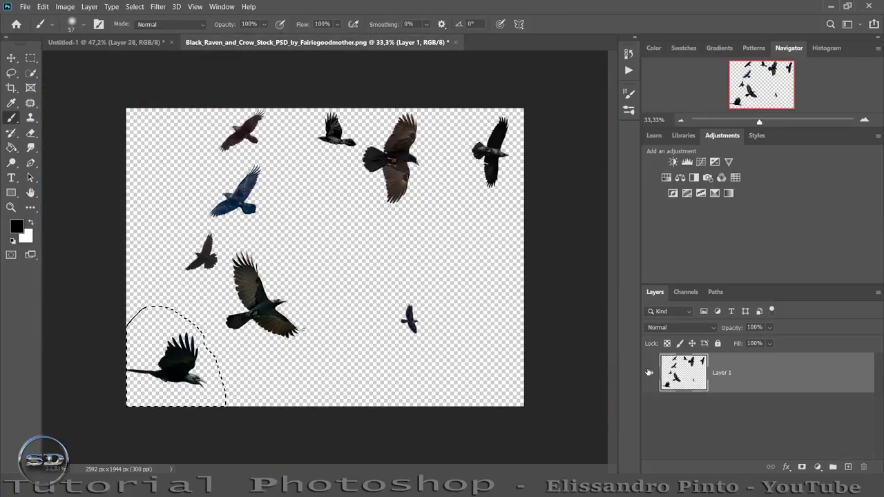
- Lasso two top crows and place them at about 15% in the left sky as Layer 29
{"action": "key", "text": "ctrl+d"}
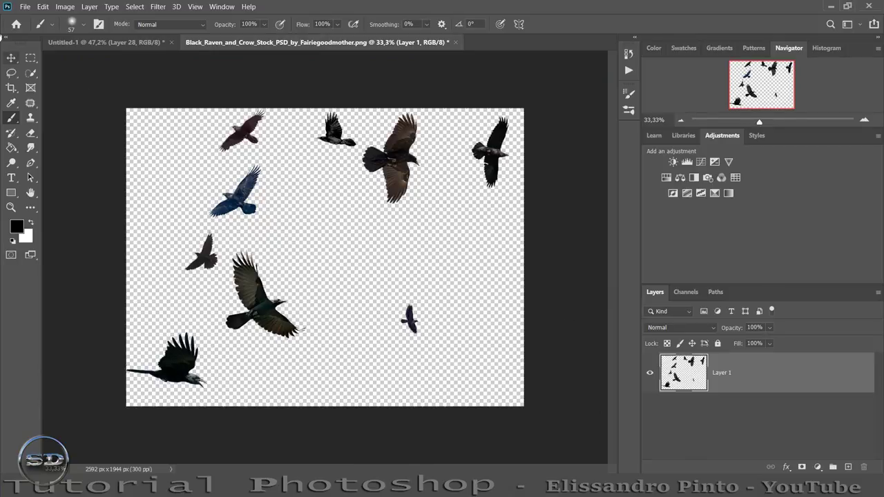
{"action": "left_click", "coordinate": [11, 72]}
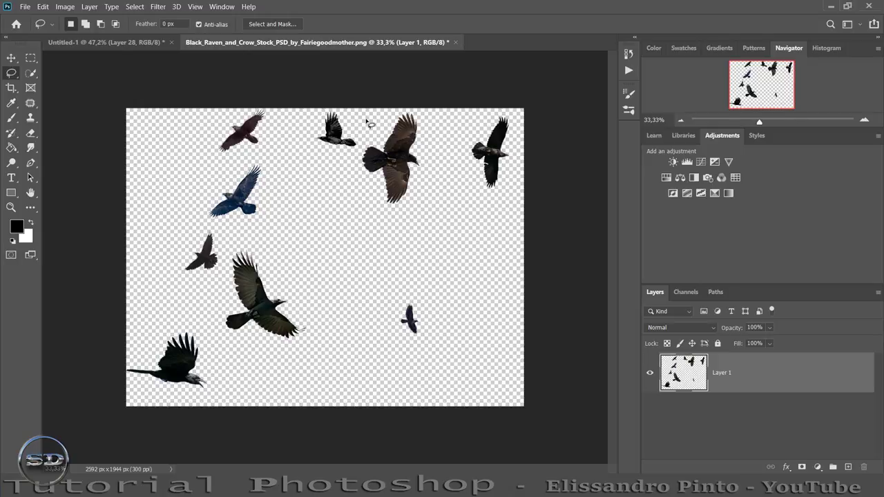
{"action": "mouse_move", "coordinate": [359, 152]}
{"action": "left_mouse_down"}
{"action": "mouse_move", "coordinate": [176, 92]}
{"action": "mouse_move", "coordinate": [370, 71]}
{"action": "left_mouse_up"}
{"action": "key", "text": "v"}
{"action": "left_click_drag", "start_coordinate": [283, 156], "coordinate": [207, 159]}
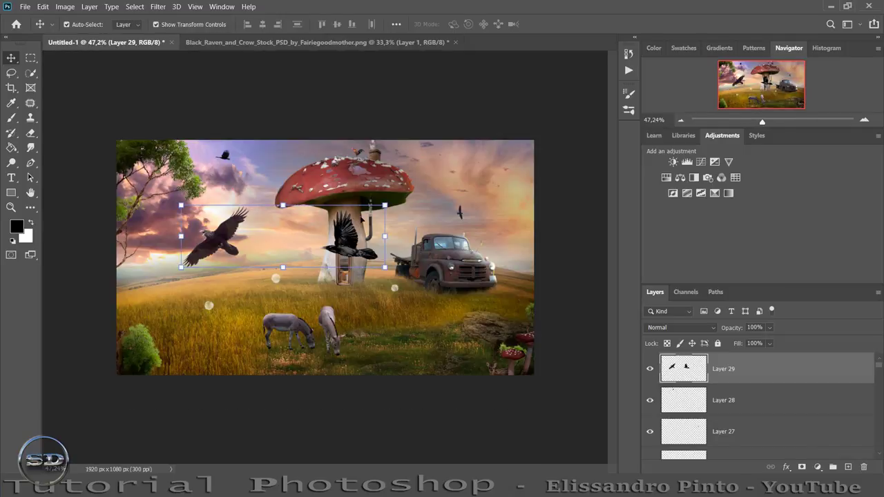
{"action": "left_click_drag", "start_coordinate": [385, 235], "coordinate": [209, 236]}
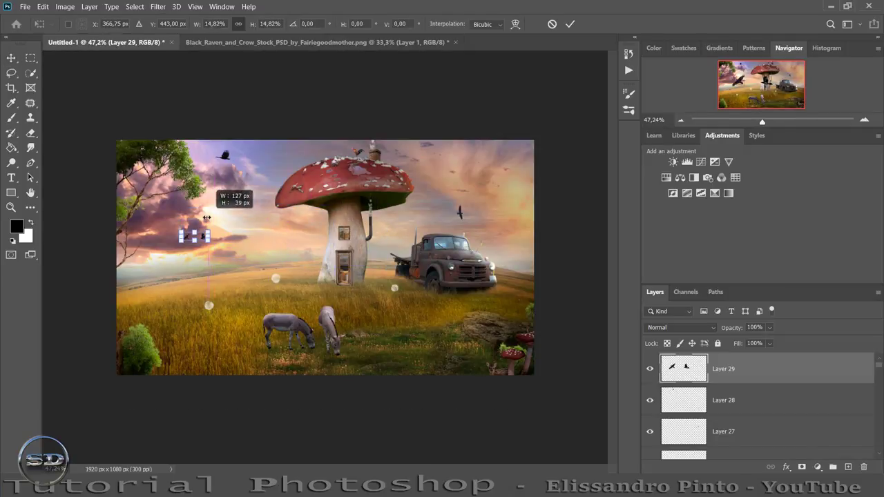
{"action": "left_click", "coordinate": [570, 24]}
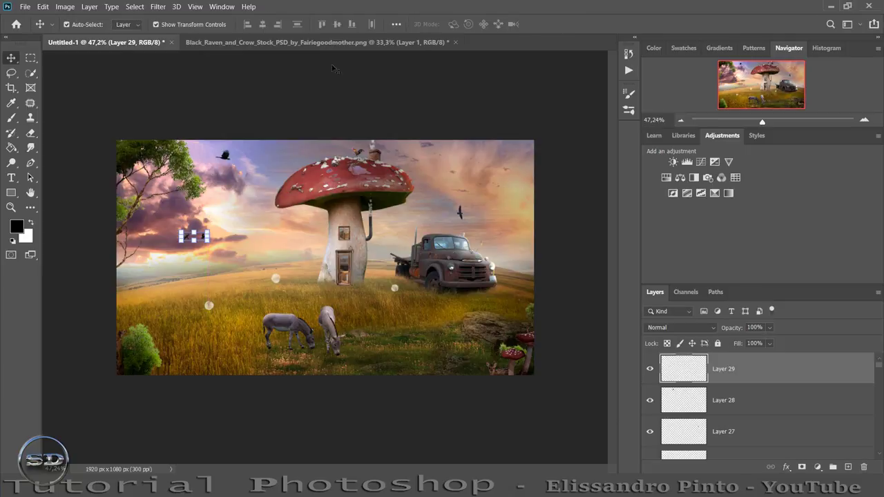
{"action": "left_click", "coordinate": [11, 117]}
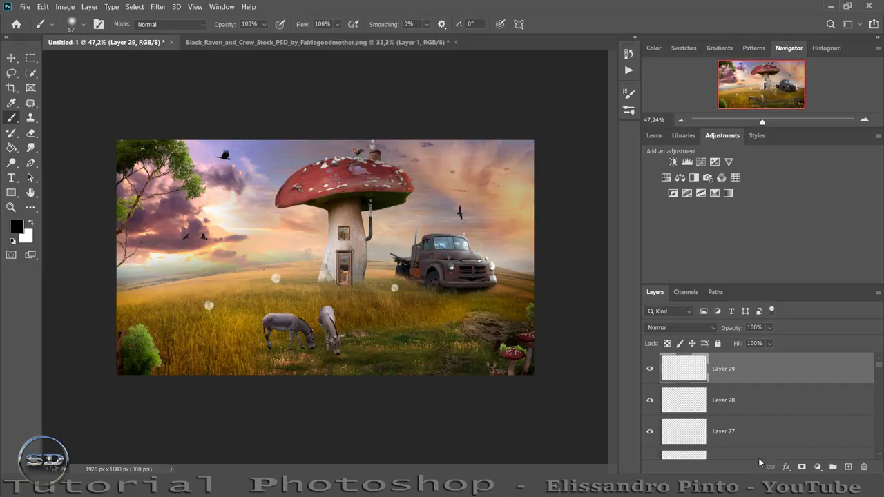
- Scroll down the Layers panel toward the landscape layer
{"action": "scroll", "coordinate": [766, 414], "scroll_direction": "down", "scroll_amount": 5}
{"action": "scroll", "coordinate": [770, 408], "scroll_direction": "down", "scroll_amount": 5}
{"action": "scroll", "coordinate": [773, 397], "scroll_direction": "down", "scroll_amount": 5}
{"action": "scroll", "coordinate": [776, 388], "scroll_direction": "down", "scroll_amount": 5}
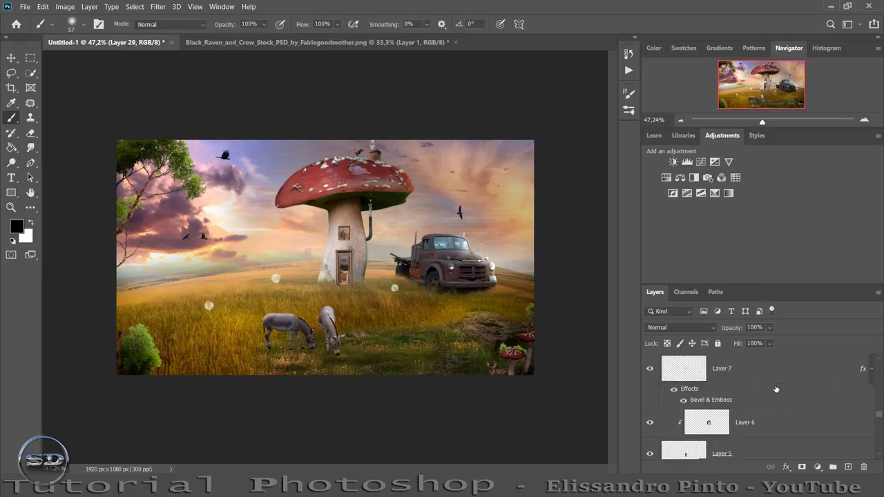
{"action": "scroll", "coordinate": [775, 389], "scroll_direction": "down", "scroll_amount": 3}
{"action": "scroll", "coordinate": [775, 388], "scroll_direction": "down", "scroll_amount": 3}
{"action": "scroll", "coordinate": [776, 388], "scroll_direction": "down", "scroll_amount": 3}
{"action": "scroll", "coordinate": [776, 389], "scroll_direction": "down", "scroll_amount": 3}
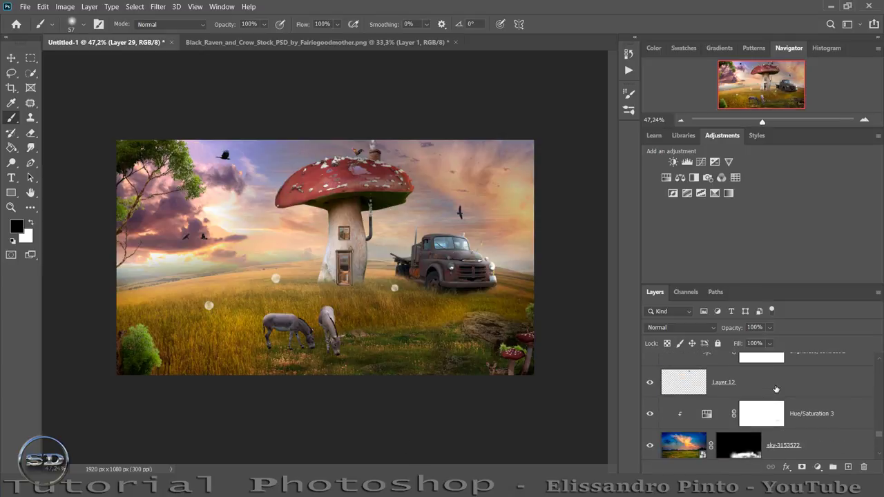
{"action": "scroll", "coordinate": [775, 388], "scroll_direction": "down", "scroll_amount": 3}
{"action": "scroll", "coordinate": [775, 389], "scroll_direction": "down", "scroll_amount": 2}
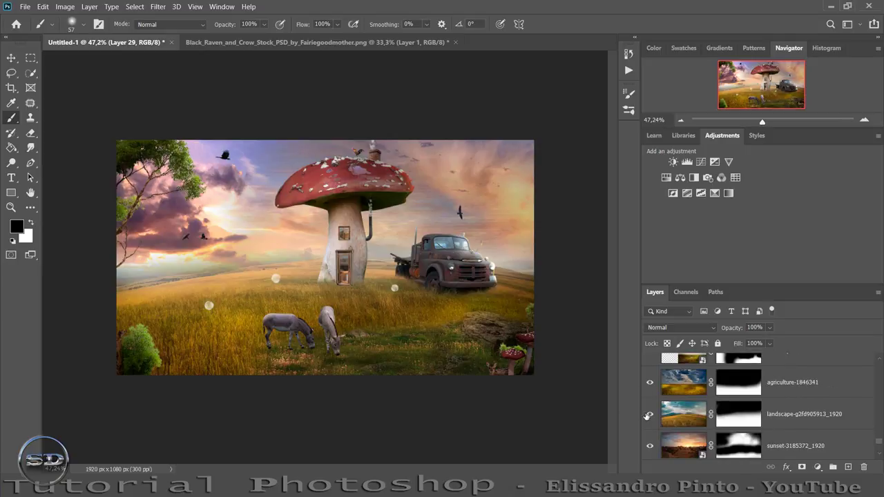
- Duplicate the landscape-g2fd905913_1920 layer and move the copy to the top of the stack
{"action": "left_click", "coordinate": [648, 415]}
{"action": "left_click", "coordinate": [648, 416]}
{"action": "left_click", "coordinate": [672, 414]}
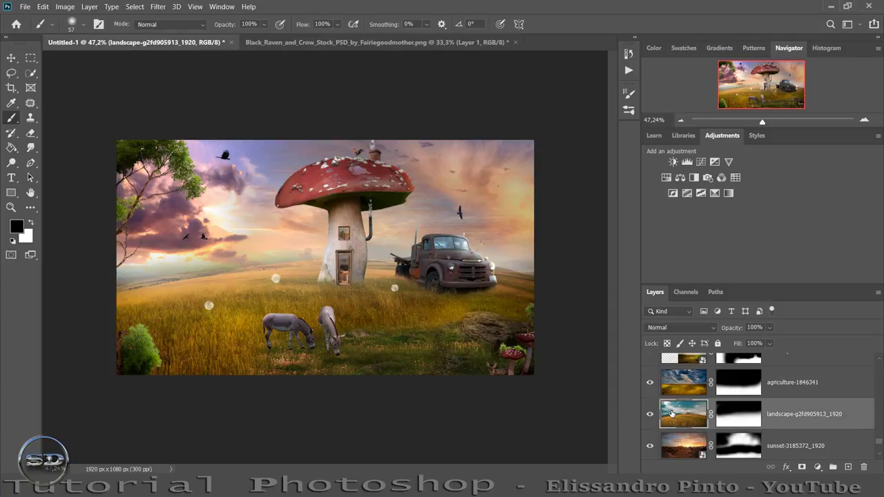
{"action": "left_click_drag", "start_coordinate": [846, 420], "coordinate": [850, 468]}
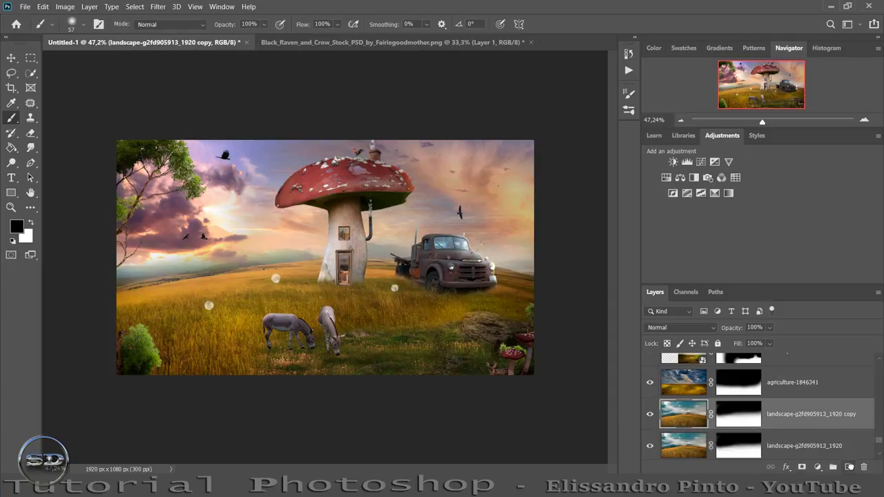
{"action": "left_click_drag", "start_coordinate": [818, 421], "coordinate": [772, 236]}
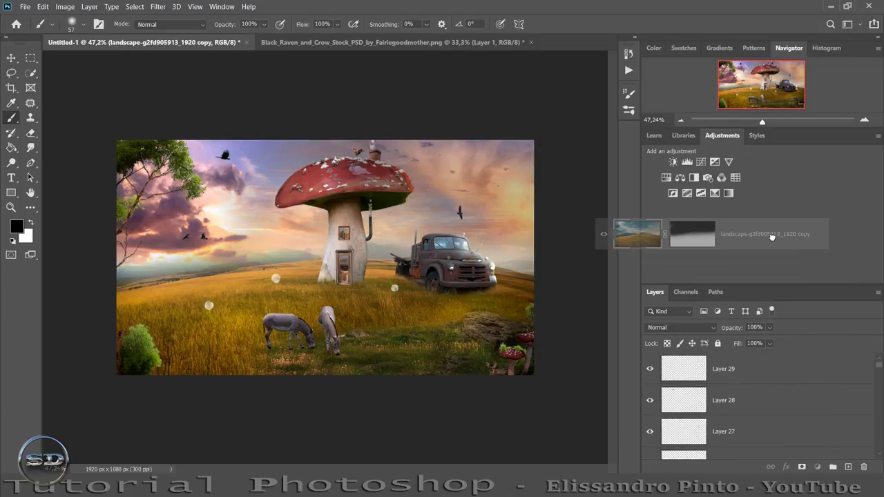
{"action": "mouse_move", "coordinate": [772, 237]}
{"action": "left_mouse_down"}
{"action": "mouse_move", "coordinate": [752, 353]}
{"action": "mouse_move", "coordinate": [761, 364]}
{"action": "left_mouse_up"}
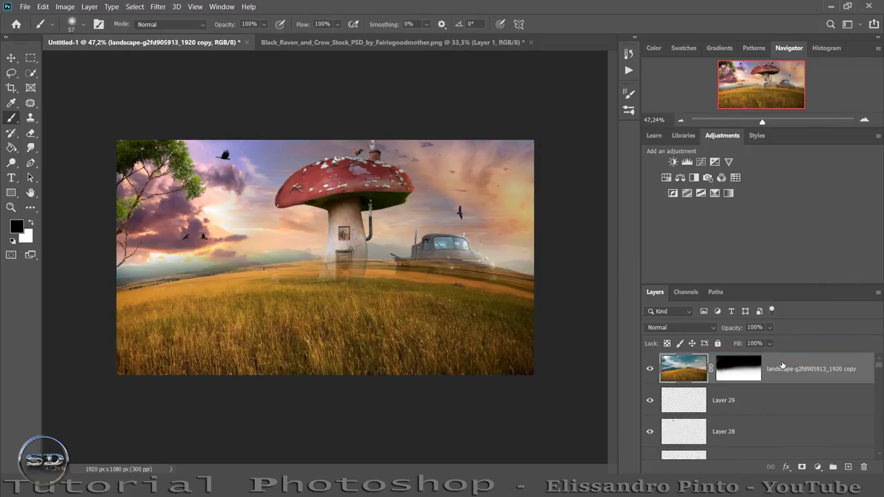
- Convert the landscape copy to a Smart Object, rasterize it, and add a black-filled mask
{"action": "right_click", "coordinate": [781, 365]}
{"action": "left_click", "coordinate": [680, 152]}
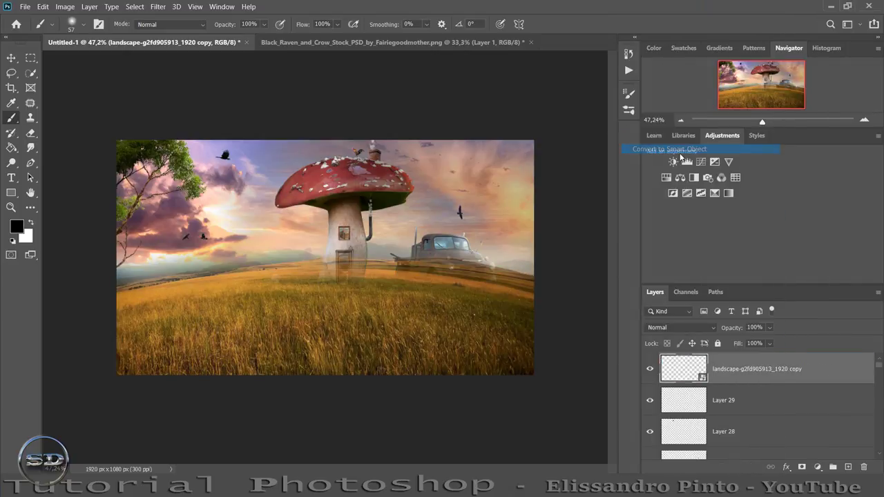
{"action": "right_click", "coordinate": [747, 374]}
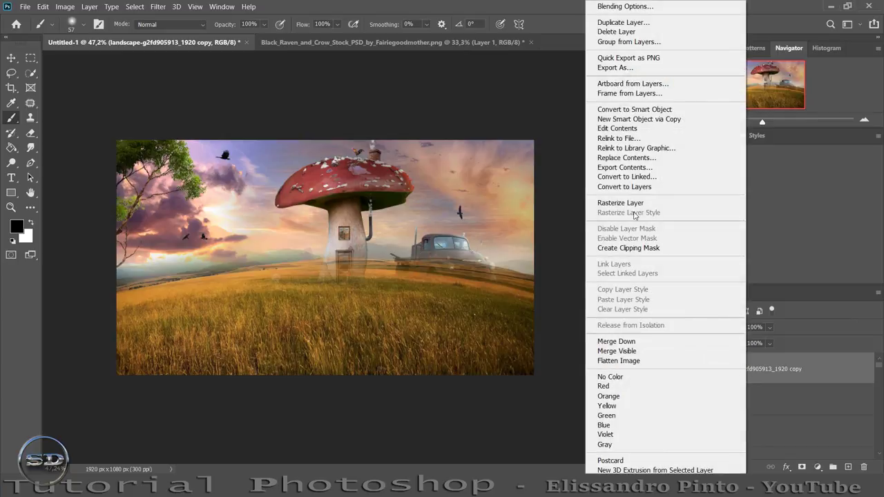
{"action": "left_click", "coordinate": [620, 203]}
{"action": "left_click", "coordinate": [801, 467]}
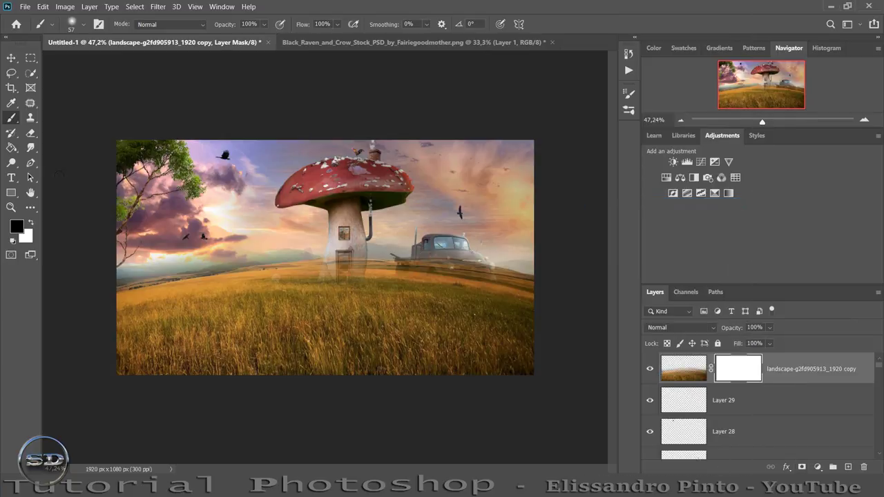
{"action": "left_click", "coordinate": [11, 148]}
{"action": "left_click", "coordinate": [243, 285]}
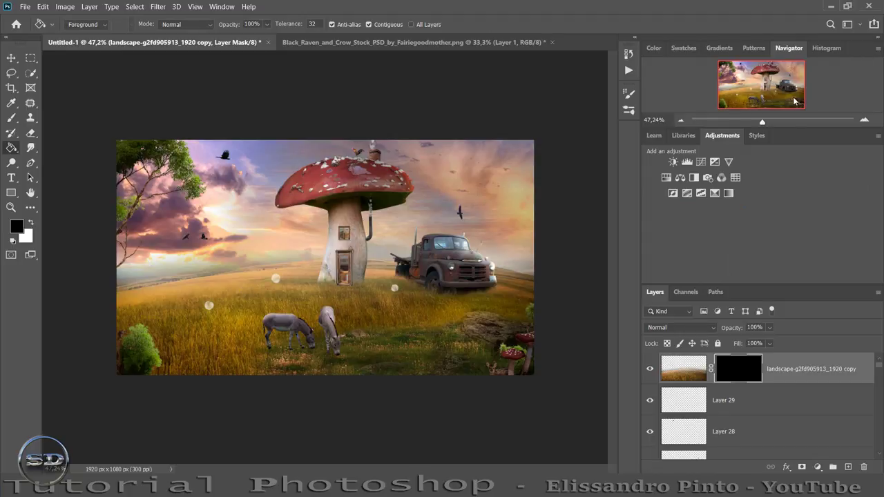
- Load the SD_Vegetação brushes, pick Sampled Brush #4 in white at 116 px, and add Layer 30
{"action": "left_click_drag", "start_coordinate": [762, 121], "coordinate": [779, 122]}
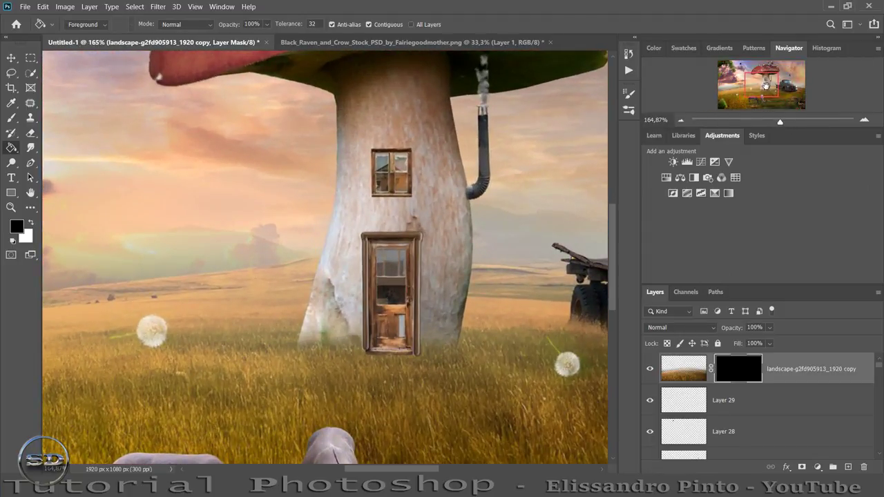
{"action": "left_click_drag", "start_coordinate": [765, 85], "coordinate": [765, 102]}
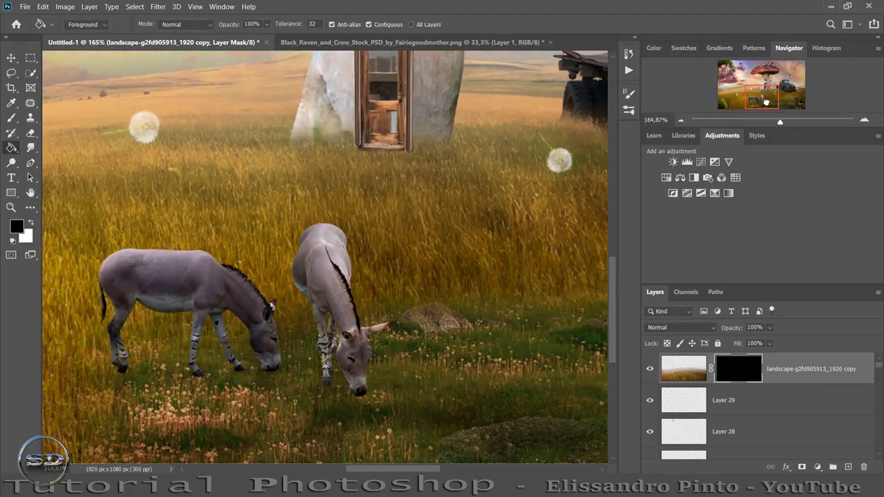
{"action": "left_click", "coordinate": [11, 118]}
{"action": "right_click", "coordinate": [254, 216]}
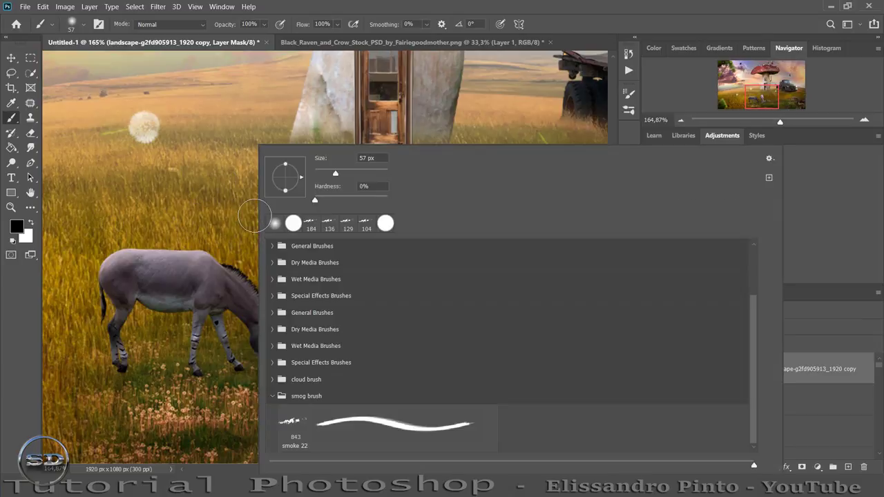
{"action": "left_click", "coordinate": [768, 158]}
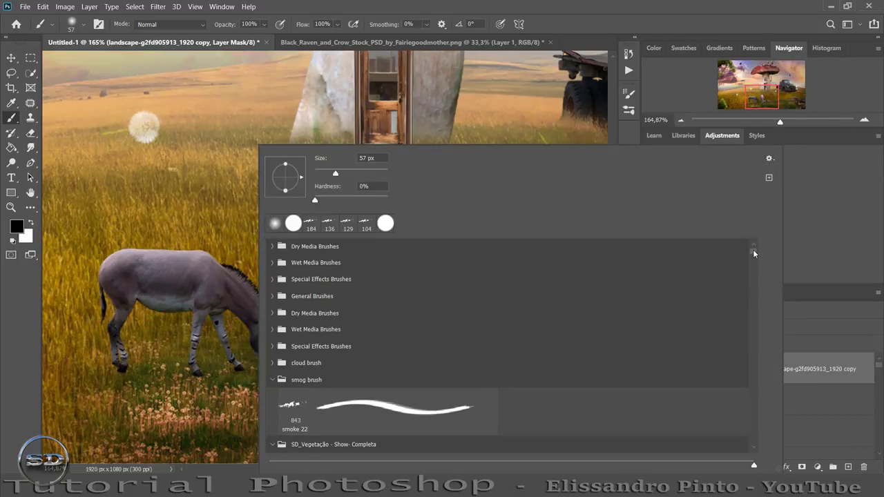
{"action": "left_click_drag", "start_coordinate": [753, 253], "coordinate": [751, 280]}
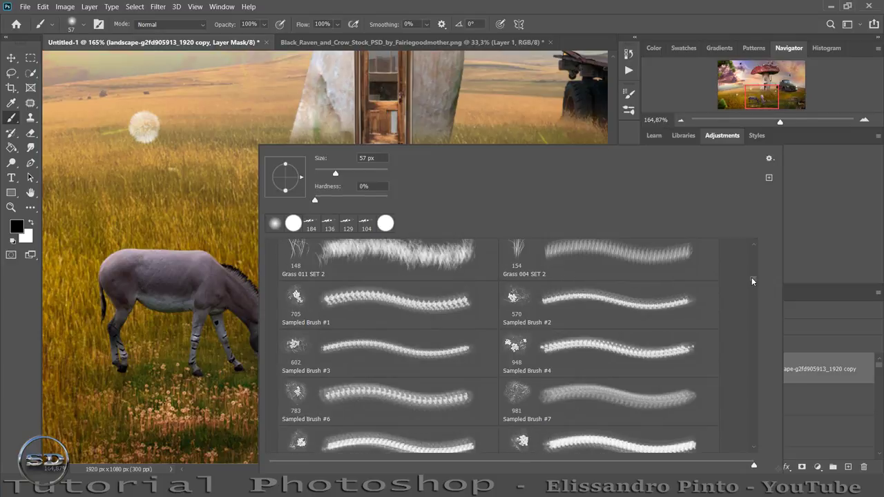
{"action": "double_click", "coordinate": [509, 341]}
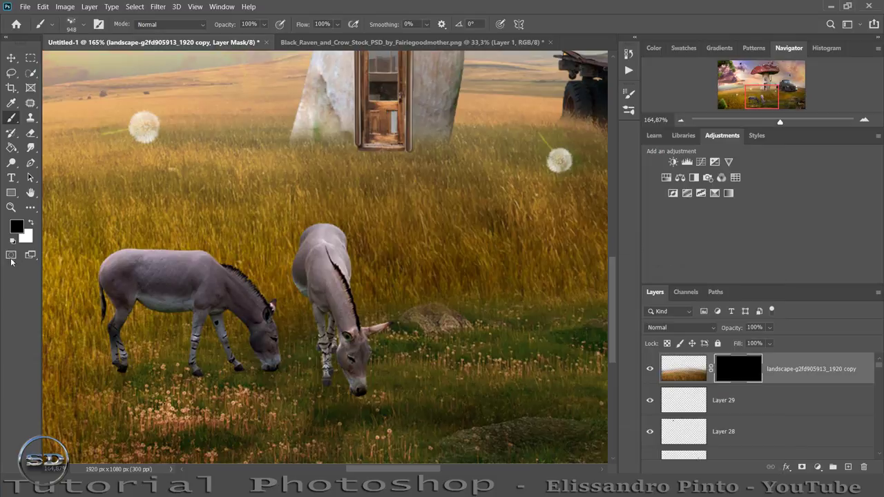
{"action": "left_click", "coordinate": [30, 224]}
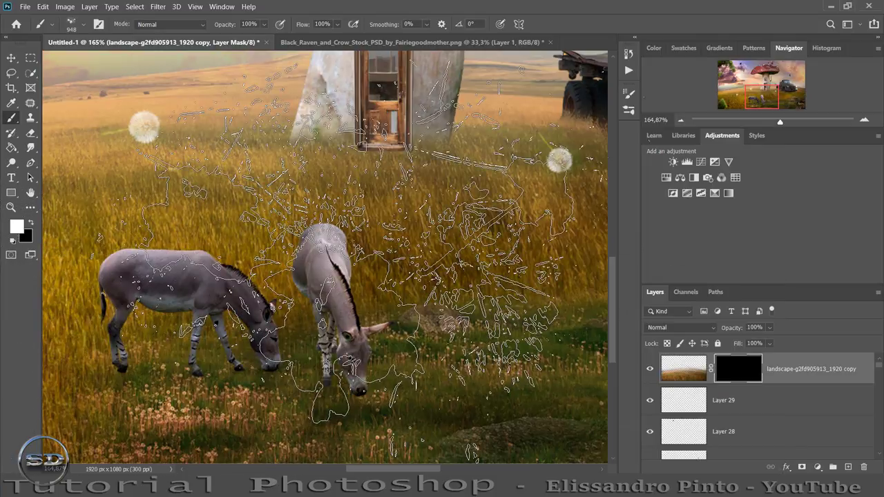
{"action": "left_click_drag", "start_coordinate": [386, 266], "coordinate": [390, 247]}
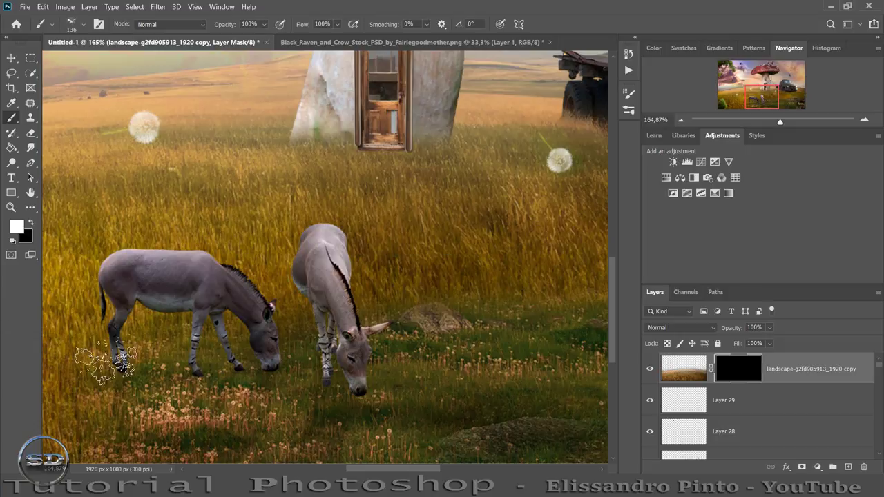
{"action": "left_click_drag", "start_coordinate": [138, 387], "coordinate": [113, 388]}
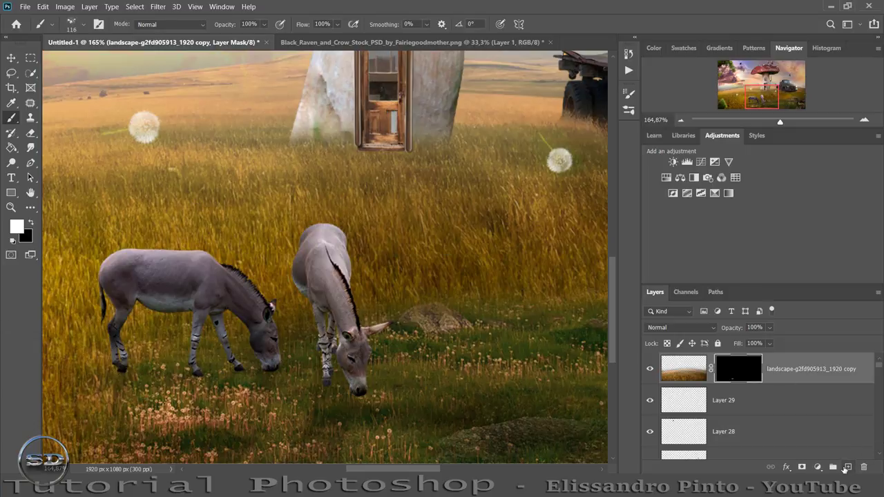
{"action": "left_click", "coordinate": [845, 470]}
- Stamp white flowers with Sampled Brush #4 around the donkeys' hooves and lower grass, then shrink it to 28 px
{"action": "left_click", "coordinate": [31, 225]}
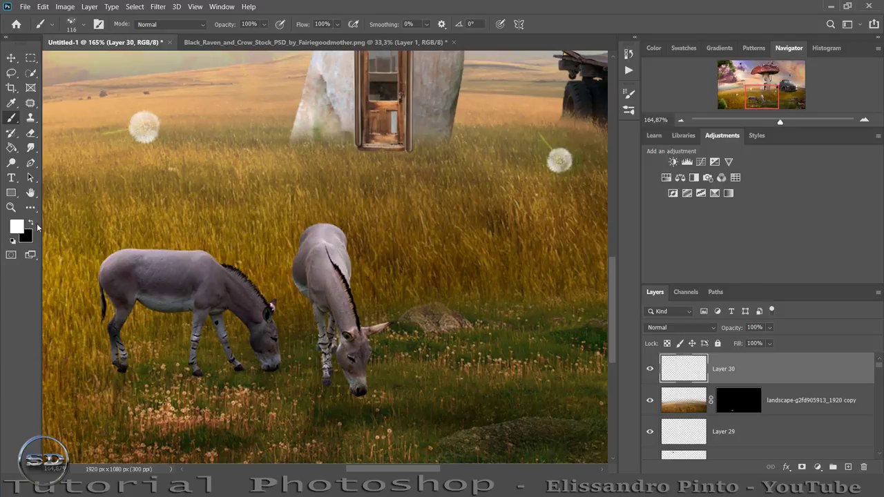
{"action": "left_click", "coordinate": [122, 384]}
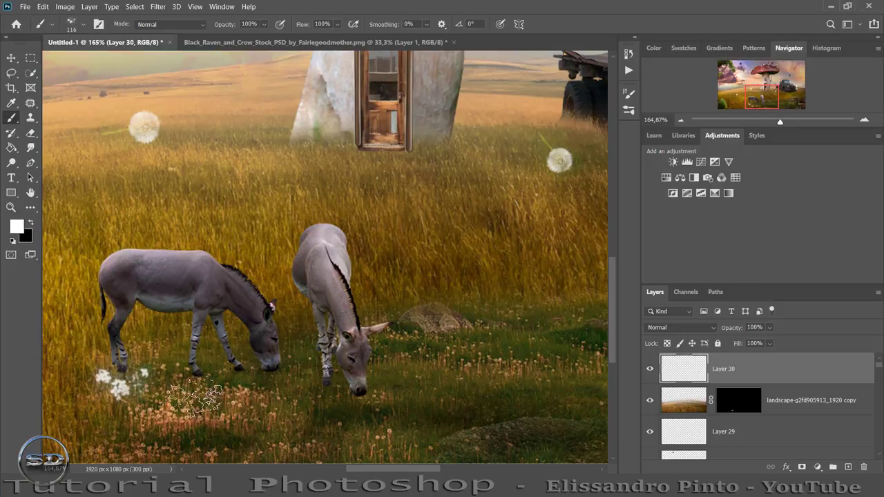
{"action": "left_click", "coordinate": [332, 419]}
{"action": "left_click", "coordinate": [525, 366]}
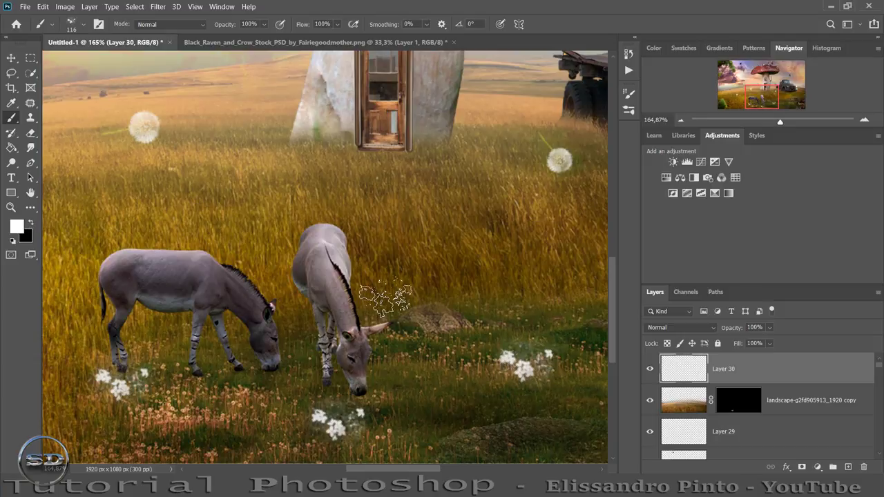
{"action": "right_click", "coordinate": [409, 314], "text": "alt"}
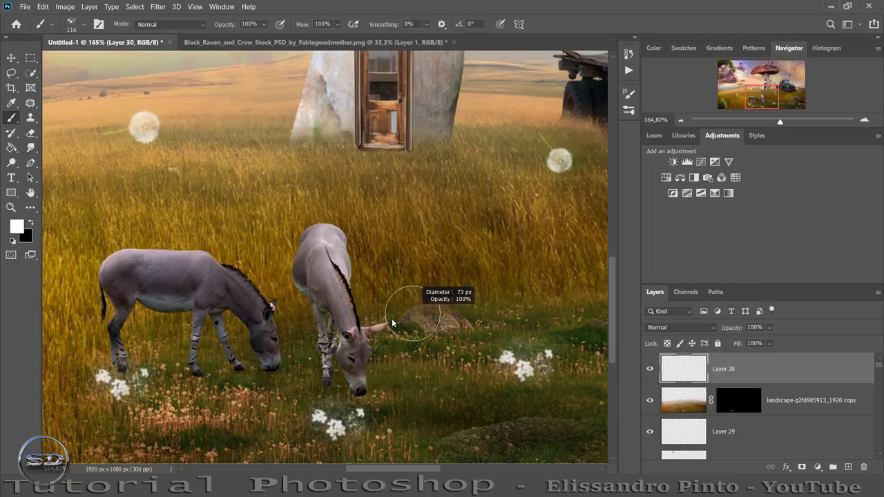
{"action": "left_click", "coordinate": [324, 388]}
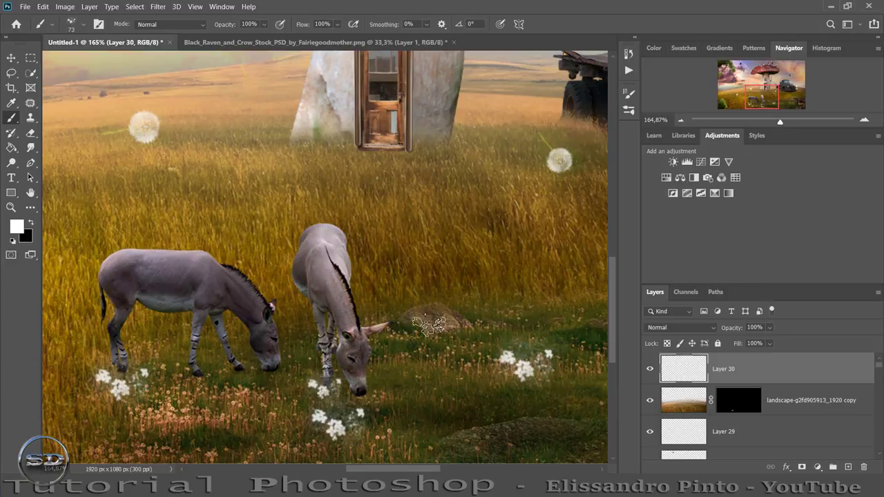
{"action": "left_click", "coordinate": [787, 123]}
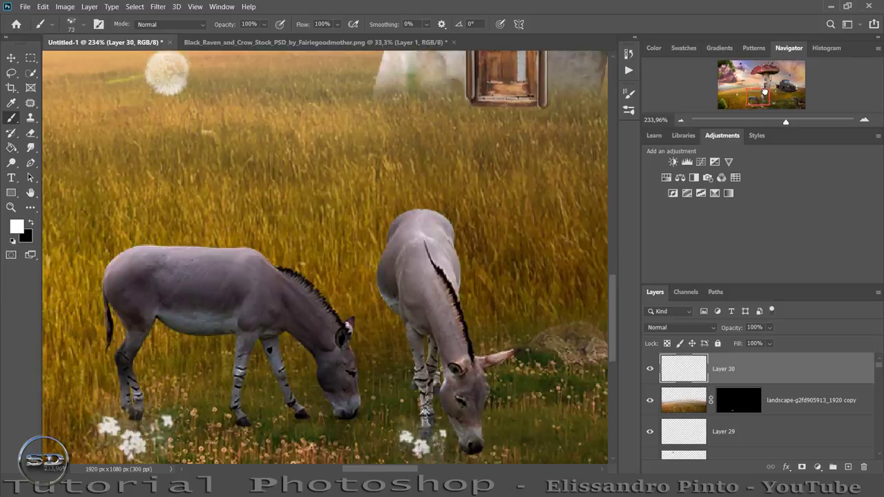
{"action": "left_click_drag", "start_coordinate": [782, 106], "coordinate": [775, 107]}
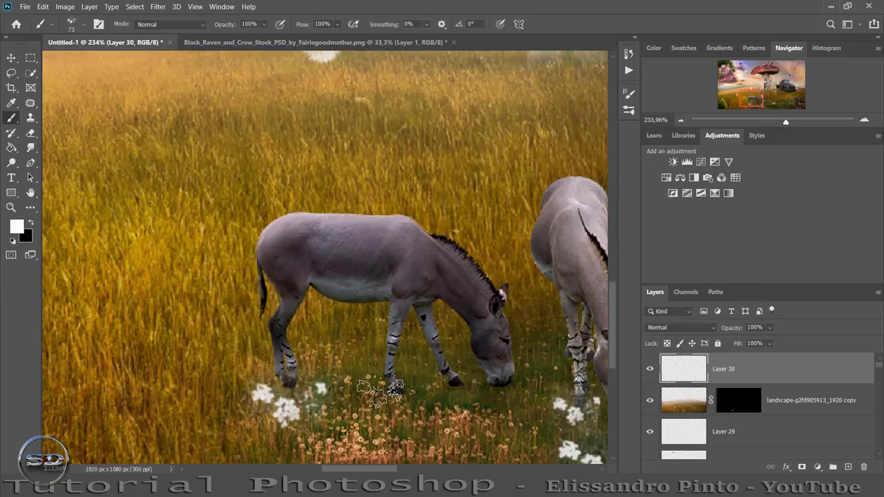
{"action": "left_click", "coordinate": [380, 390]}
{"action": "left_click", "coordinate": [397, 392]}
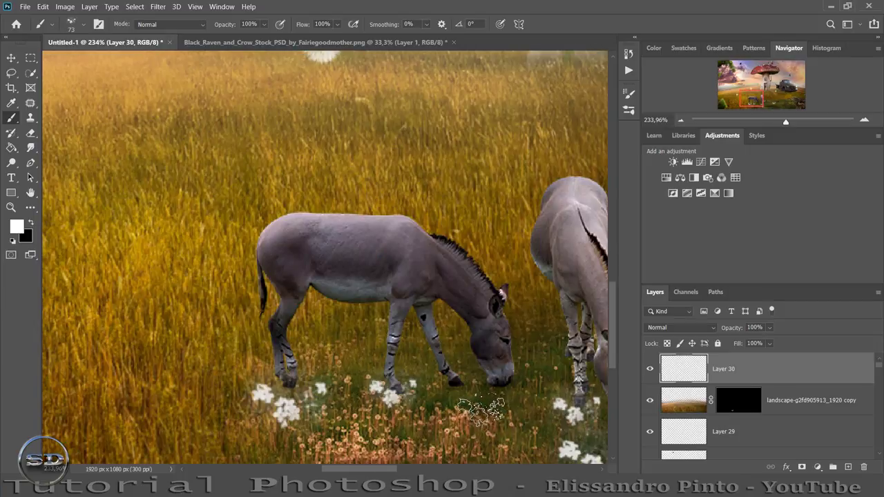
{"action": "left_click_drag", "start_coordinate": [484, 390], "coordinate": [452, 395]}
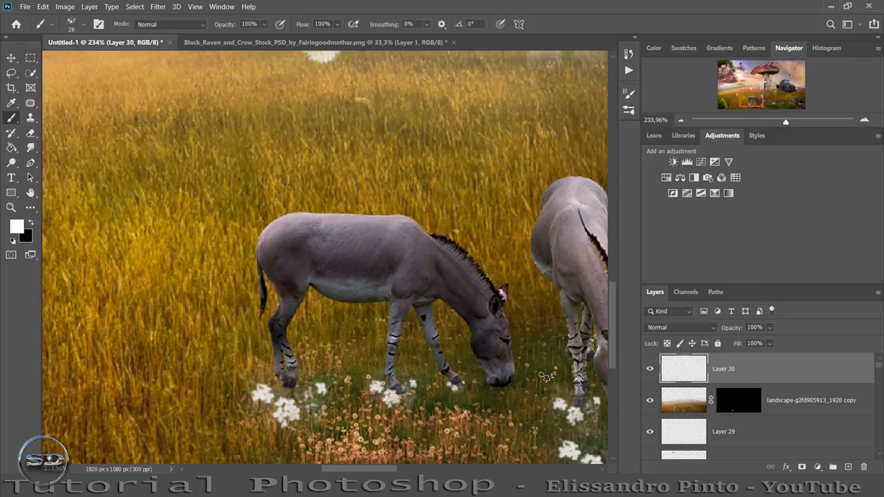
- Add a 116 px flower cluster, then paint flowers on the rock and right grass with Sampled Brush #1 at 89 px
{"action": "scroll", "coordinate": [319, 378], "scroll_direction": "down", "scroll_amount": 1}
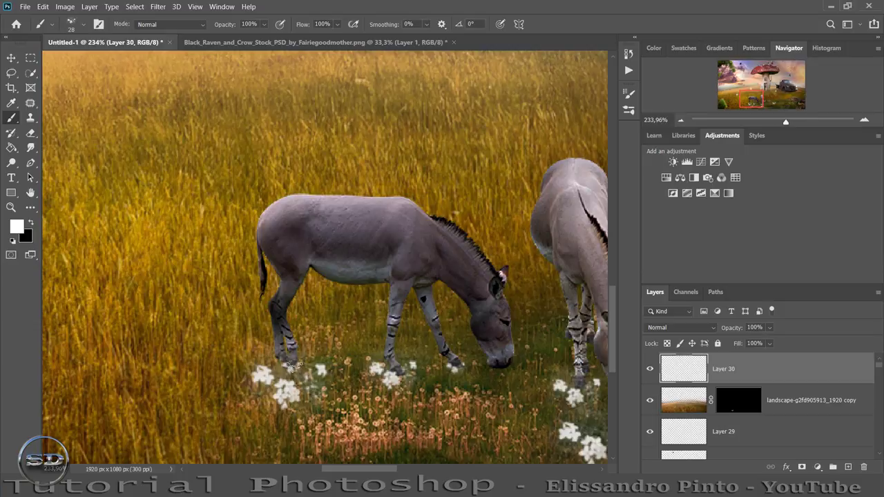
{"action": "left_click_drag", "start_coordinate": [739, 95], "coordinate": [758, 103]}
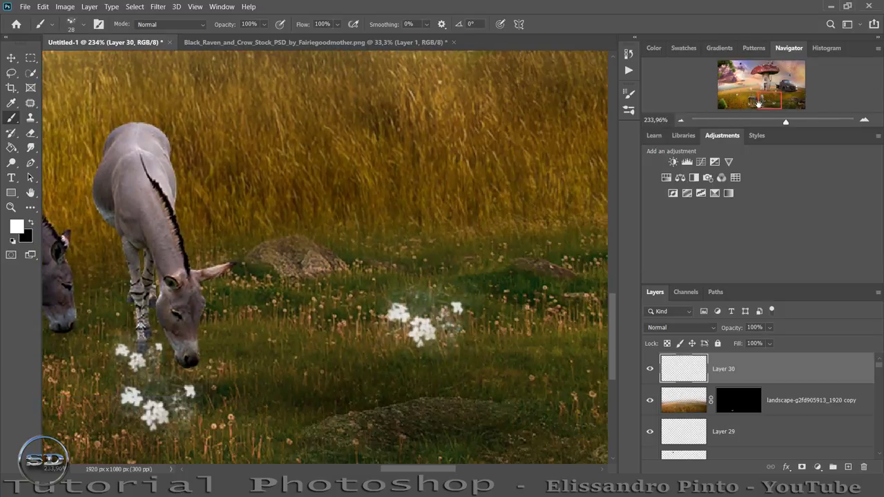
{"action": "left_click_drag", "start_coordinate": [401, 345], "coordinate": [431, 340]}
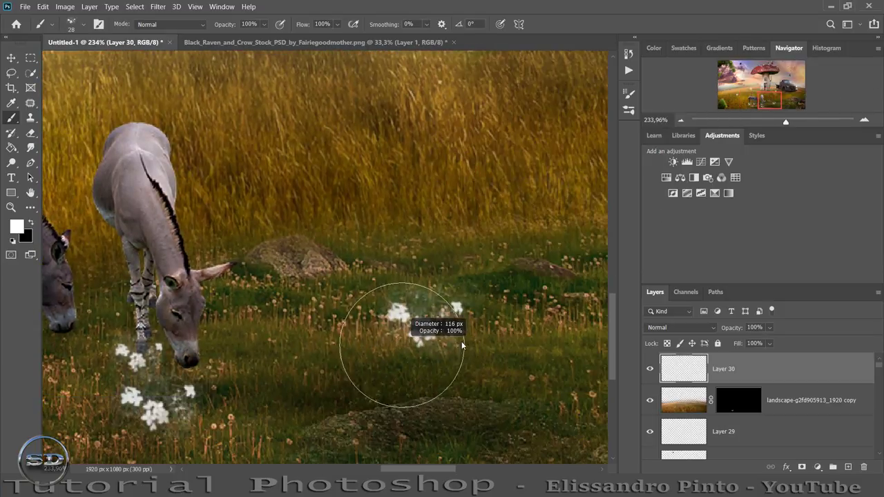
{"action": "left_click", "coordinate": [394, 404]}
{"action": "right_click", "coordinate": [392, 336]}
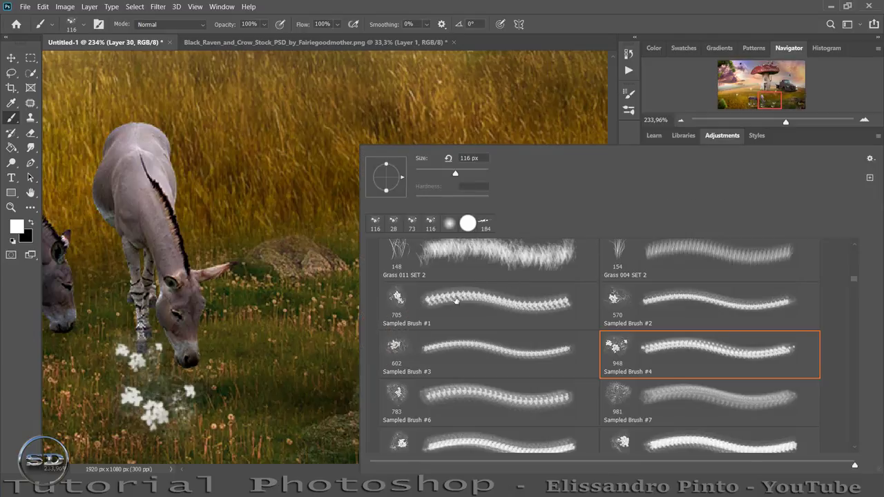
{"action": "left_click", "coordinate": [409, 303]}
{"action": "key", "text": "Return"}
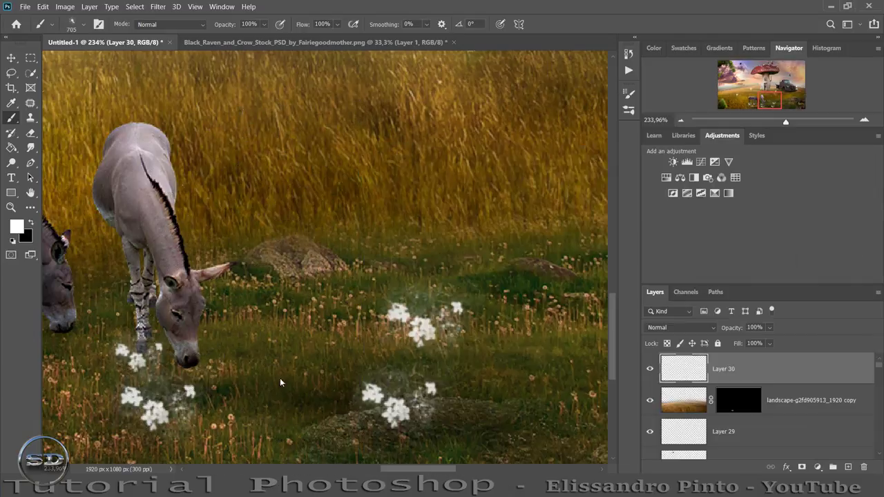
{"action": "left_click_drag", "start_coordinate": [303, 256], "coordinate": [283, 245]}
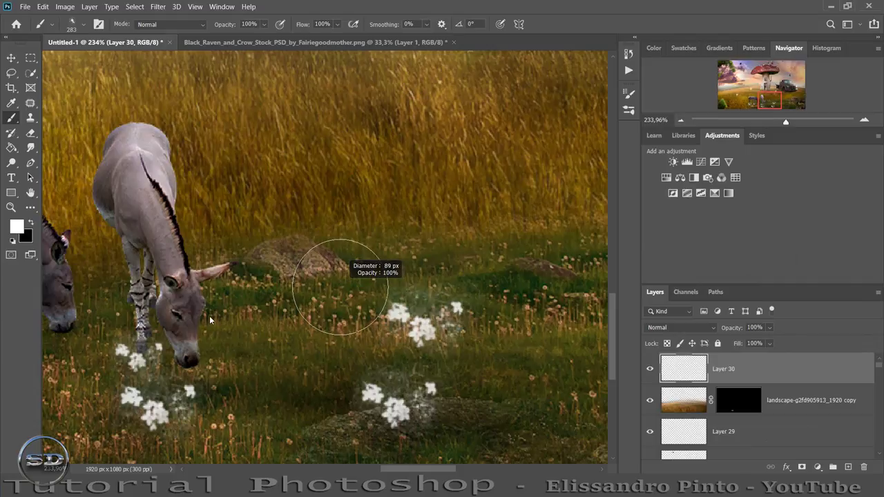
{"action": "left_click", "coordinate": [297, 242]}
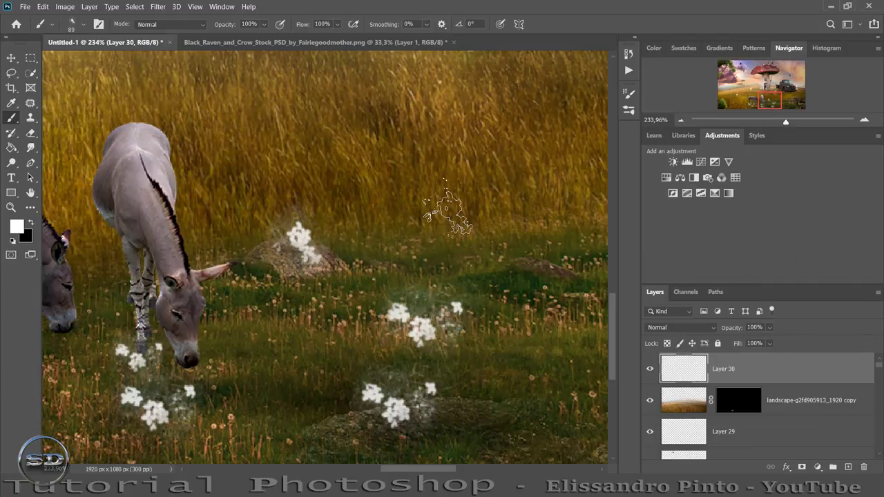
{"action": "left_click", "coordinate": [513, 275]}
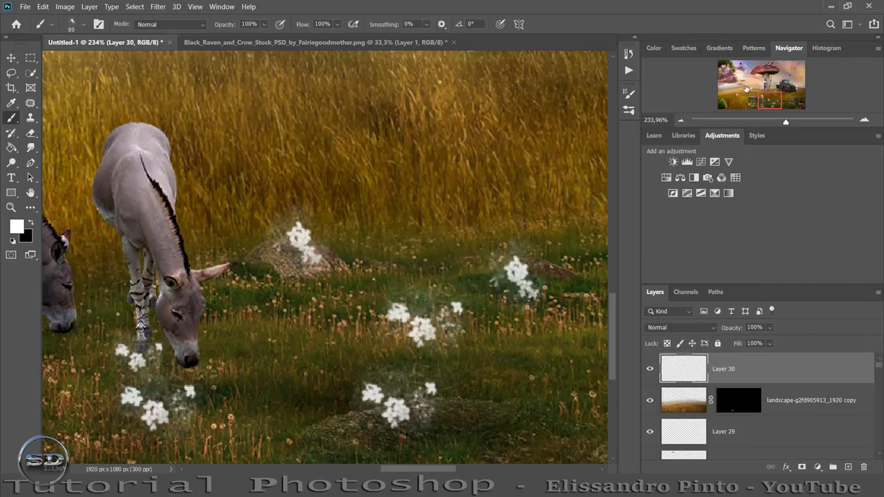
- Switch back to Sampled Brush #4 at 160 px and dab flowers in the lower right and bottom meadow
{"action": "left_click_drag", "start_coordinate": [752, 100], "coordinate": [767, 103]}
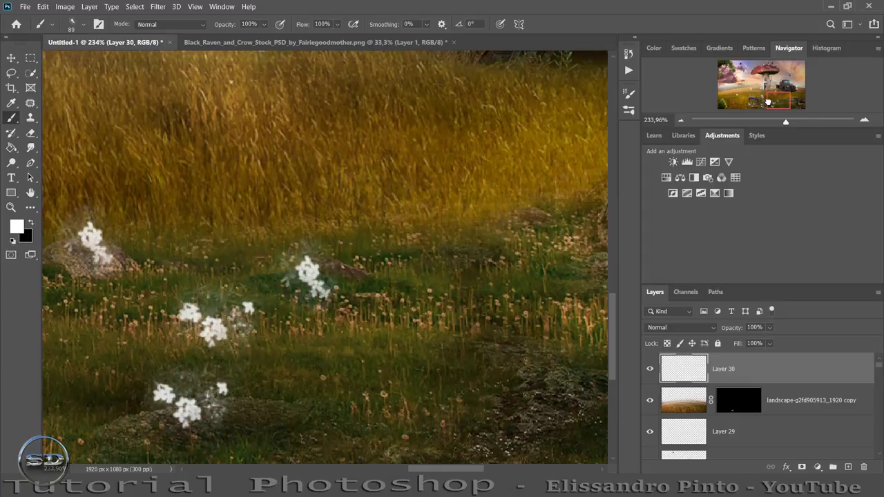
{"action": "right_click", "coordinate": [421, 294]}
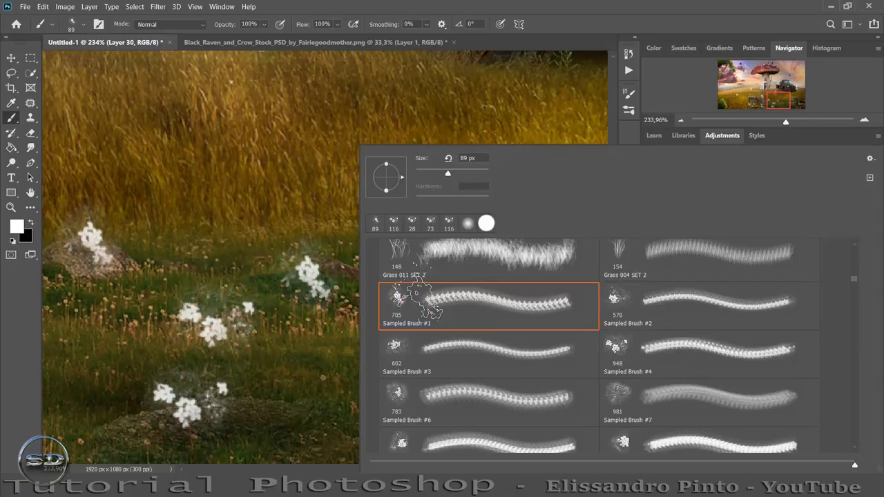
{"action": "left_click", "coordinate": [629, 349]}
{"action": "key", "text": "Escape"}
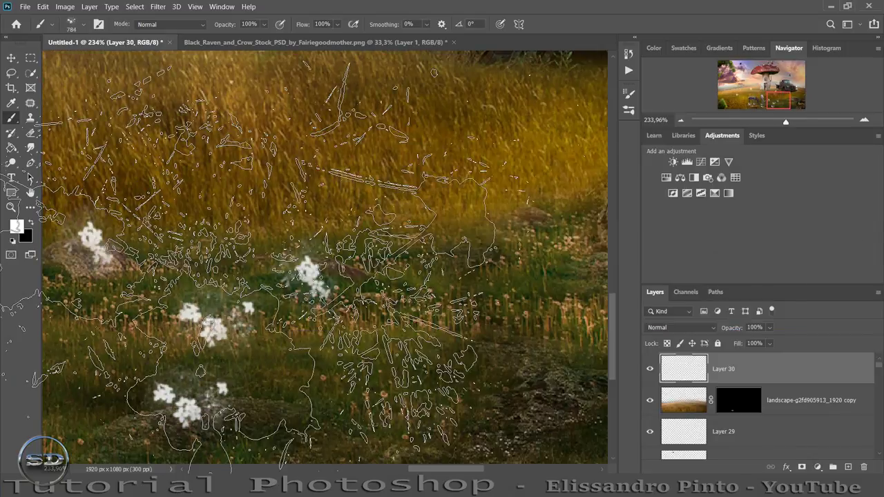
{"action": "right_click", "coordinate": [425, 183]}
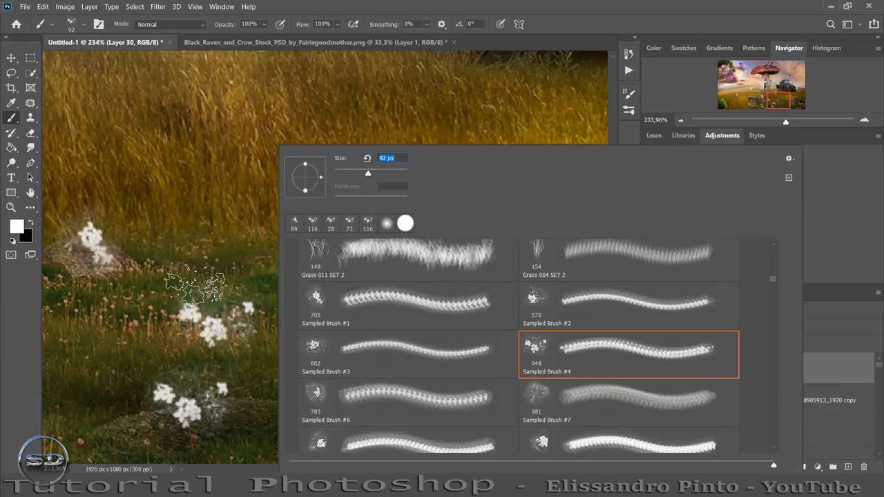
{"action": "type", "text": "160"}
{"action": "key", "text": "Return"}
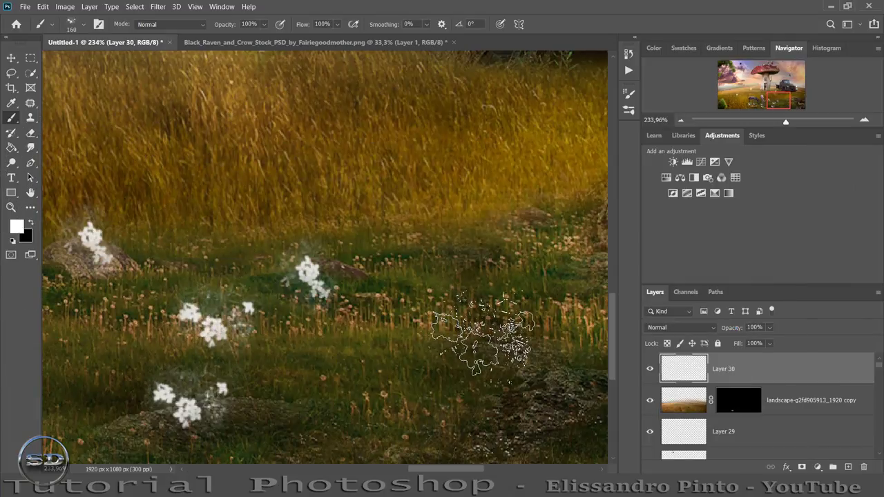
{"action": "left_click", "coordinate": [480, 337]}
{"action": "left_click_drag", "start_coordinate": [785, 122], "coordinate": [773, 122]}
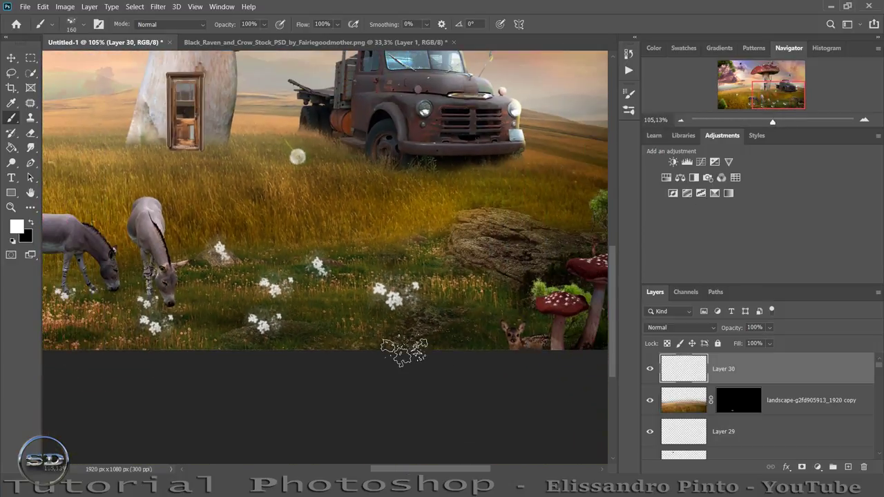
{"action": "left_click", "coordinate": [404, 349]}
{"action": "left_click_drag", "start_coordinate": [792, 95], "coordinate": [771, 94]}
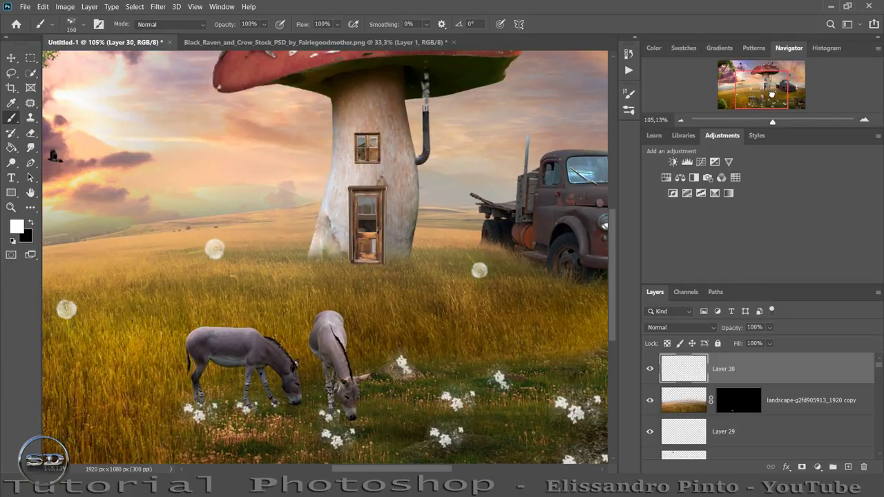
- Try a Brightness/Contrast adjustment clipped to Layer 30, delete it, and add new Layer 31
{"action": "left_click", "coordinate": [673, 162]}
{"action": "left_click", "coordinate": [384, 331]}
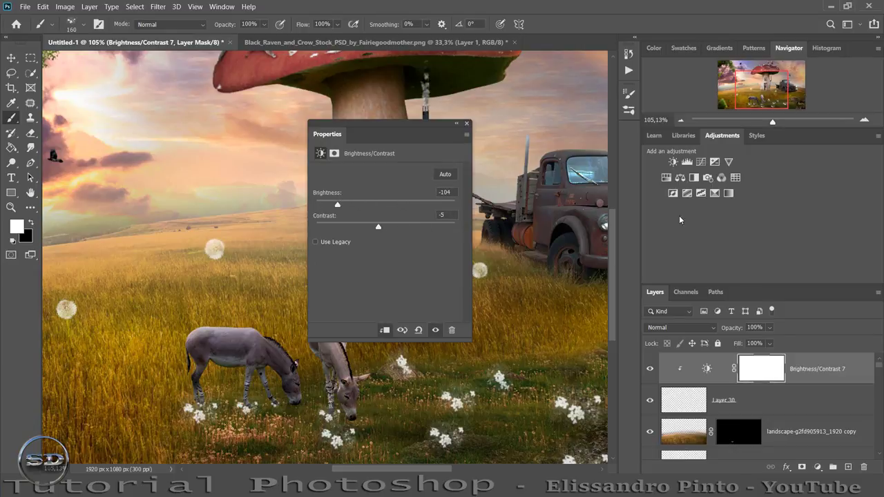
{"action": "left_click_drag", "start_coordinate": [760, 369], "coordinate": [863, 468]}
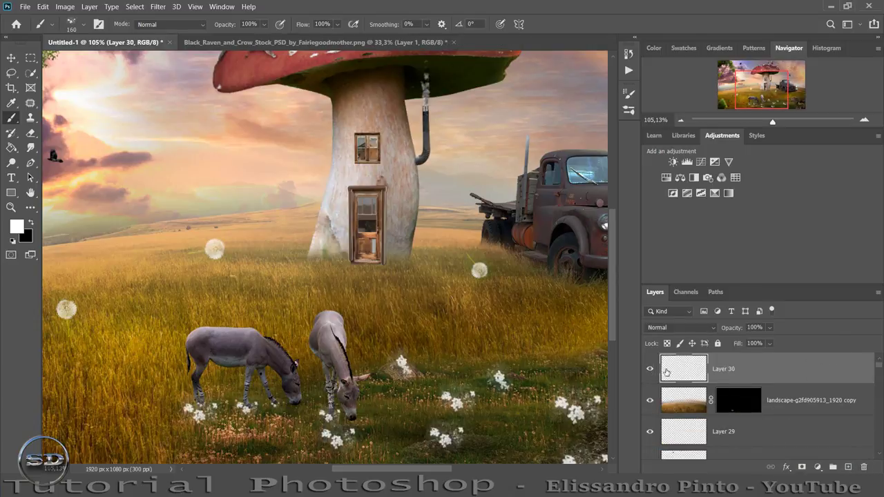
{"action": "left_click", "coordinate": [847, 466]}
- Choose the Grass 010 SET 2 brush and target the landscape copy's layer mask near the donkeys
{"action": "right_click", "coordinate": [228, 273]}
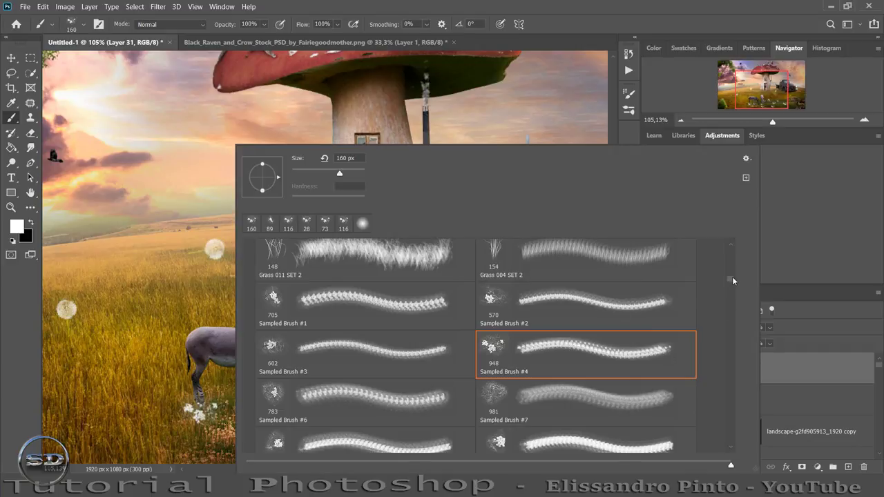
{"action": "scroll", "coordinate": [731, 277], "scroll_direction": "up", "scroll_amount": 3}
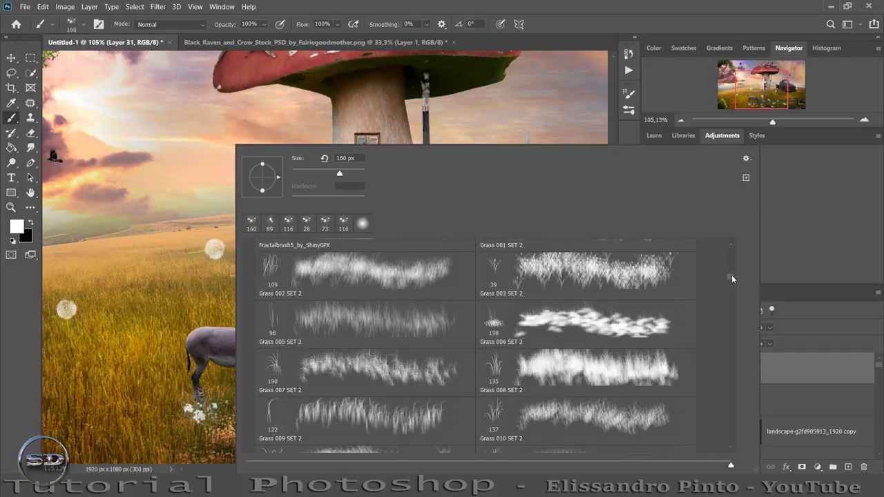
{"action": "double_click", "coordinate": [573, 414]}
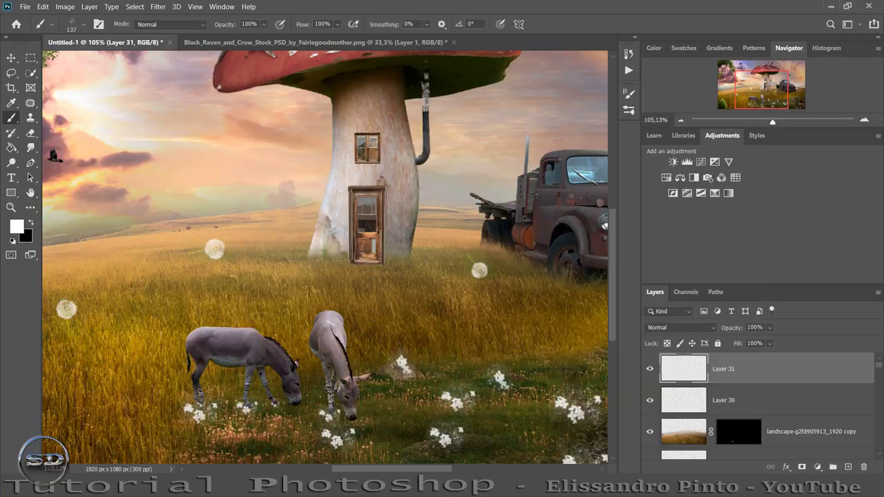
{"action": "left_click_drag", "start_coordinate": [782, 122], "coordinate": [793, 122]}
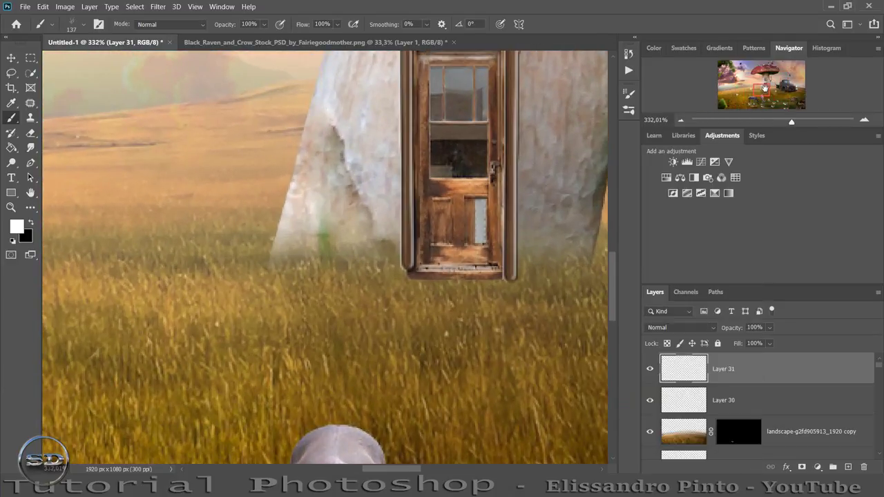
{"action": "left_click_drag", "start_coordinate": [765, 87], "coordinate": [762, 100]}
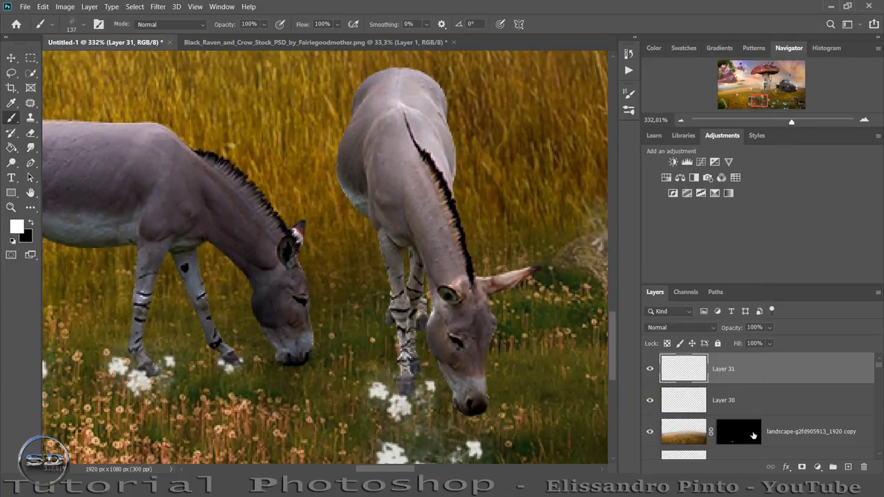
{"action": "left_click", "coordinate": [753, 435]}
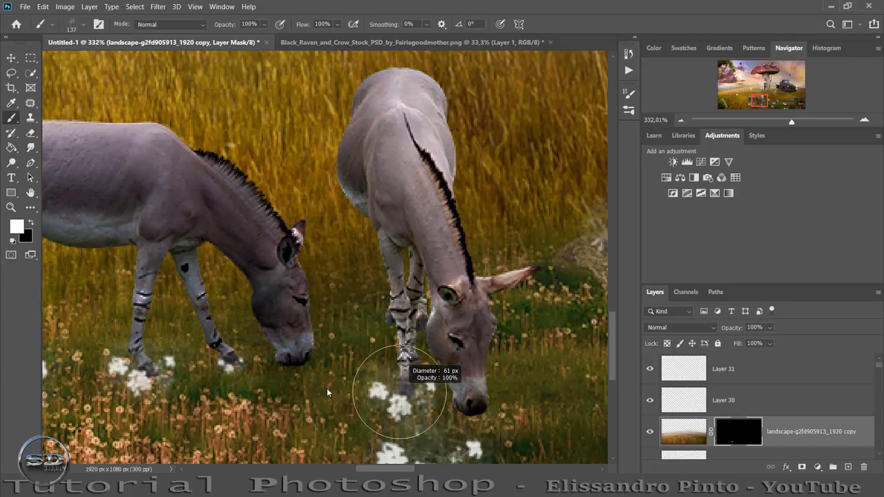
- Paint grass tufts around both donkeys' hooves, then enlarge the brush to 95
{"action": "left_click_drag", "start_coordinate": [379, 368], "coordinate": [408, 385]}
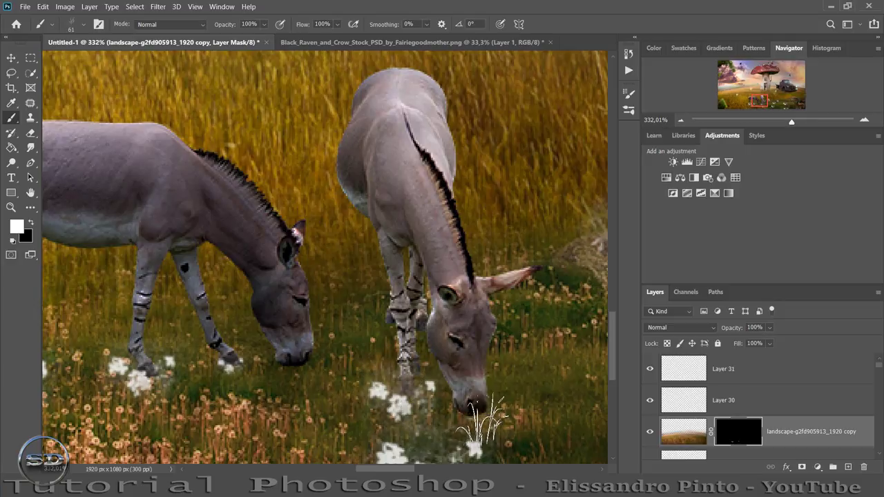
{"action": "left_click_drag", "start_coordinate": [762, 100], "coordinate": [751, 101]}
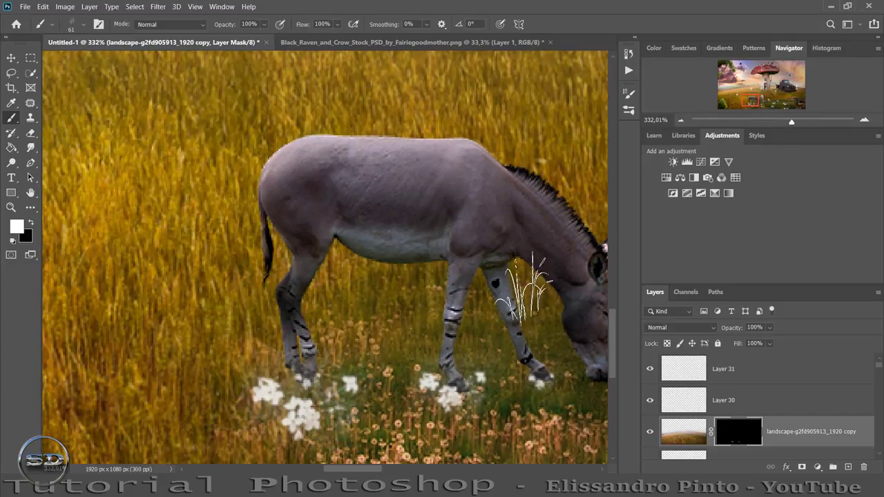
{"action": "left_click", "coordinate": [519, 373]}
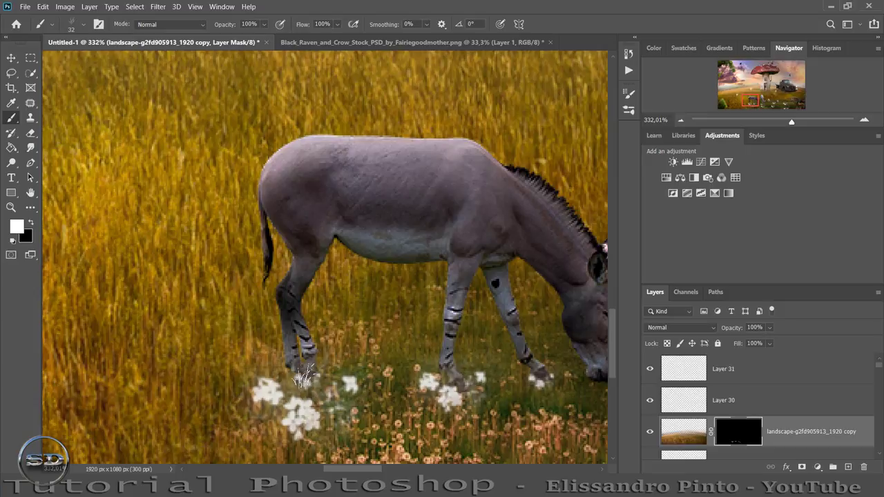
{"action": "left_click_drag", "start_coordinate": [304, 376], "coordinate": [318, 372]}
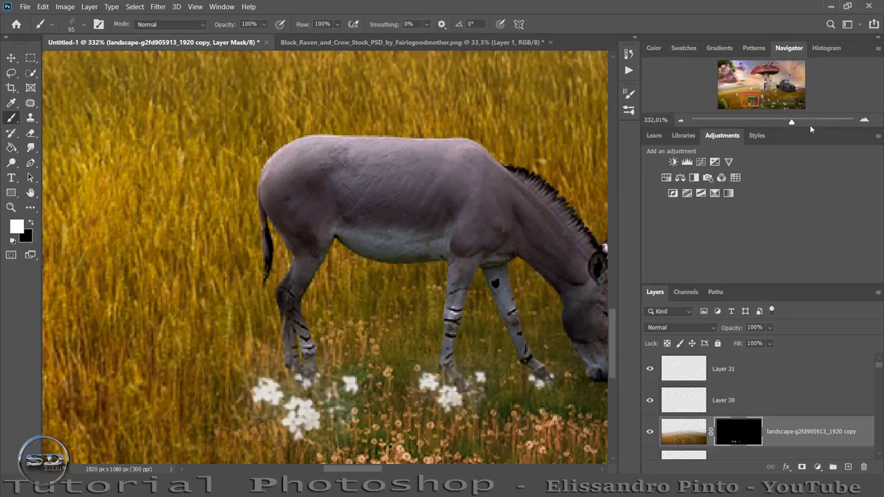
- Paint grass beside the mushroom door with the brush at 72, 41, then 88
{"action": "mouse_move", "coordinate": [745, 95]}
{"action": "left_mouse_down"}
{"action": "mouse_move", "coordinate": [770, 102]}
{"action": "mouse_move", "coordinate": [766, 88]}
{"action": "left_mouse_up"}
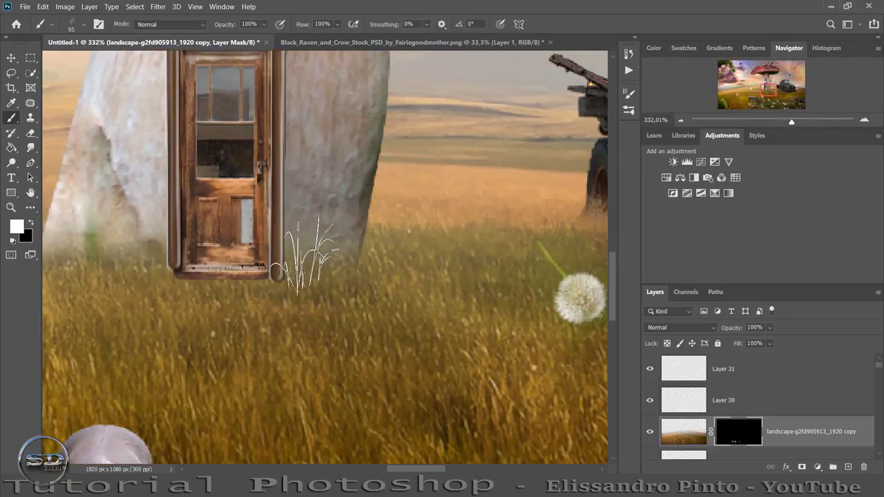
{"action": "mouse_move", "coordinate": [297, 252]}
{"action": "left_mouse_down"}
{"action": "mouse_move", "coordinate": [284, 252]}
{"action": "mouse_move", "coordinate": [366, 262]}
{"action": "left_mouse_up"}
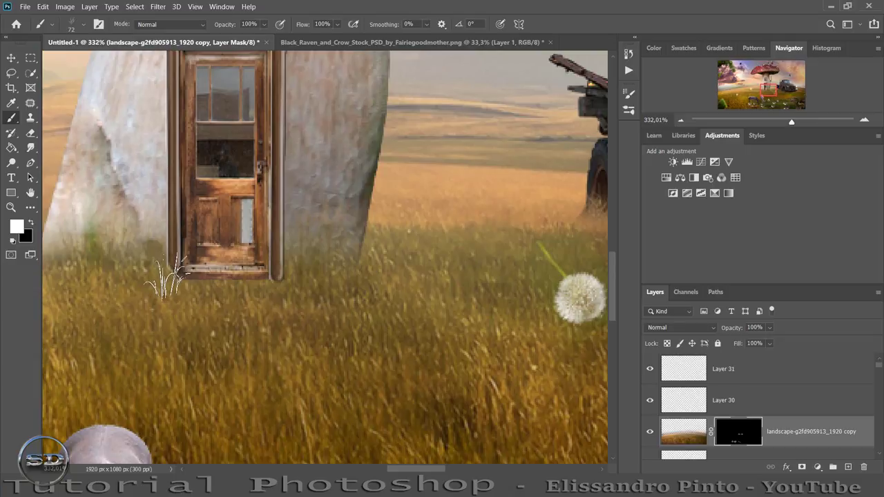
{"action": "left_click_drag", "start_coordinate": [162, 273], "coordinate": [141, 276]}
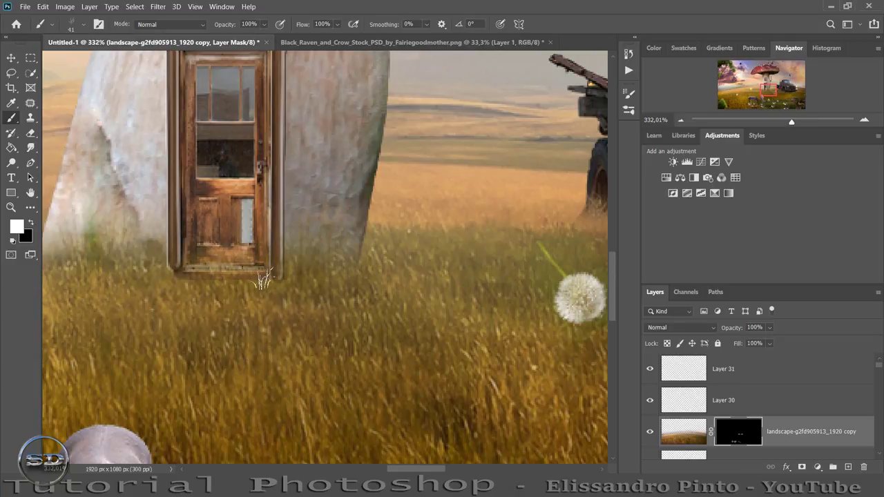
{"action": "left_click_drag", "start_coordinate": [404, 471], "coordinate": [381, 470]}
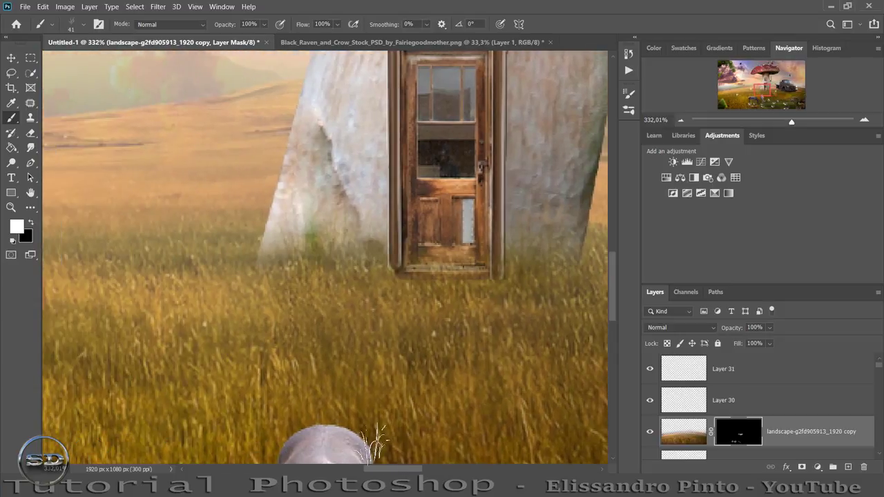
{"action": "left_click_drag", "start_coordinate": [294, 264], "coordinate": [324, 264]}
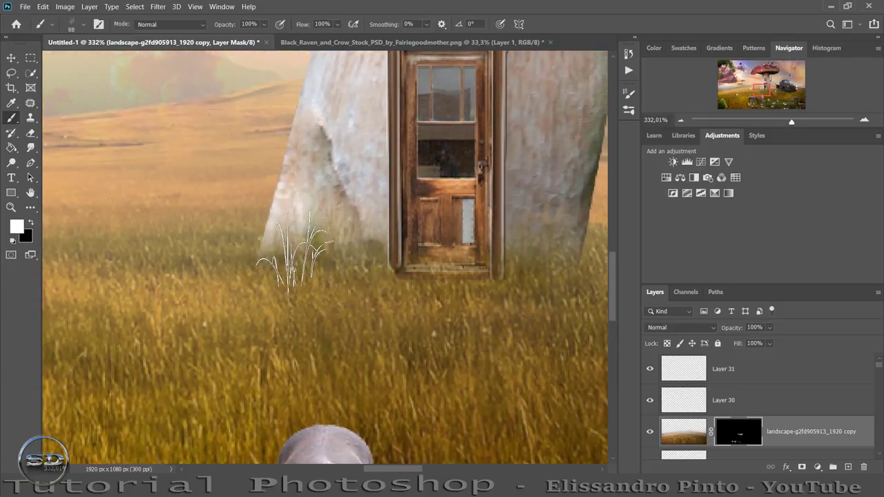
{"action": "left_click_drag", "start_coordinate": [763, 82], "coordinate": [782, 86]}
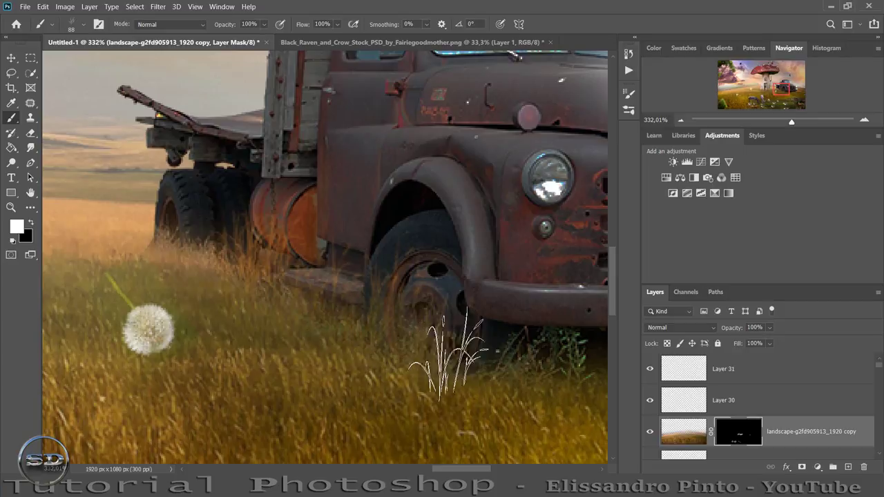
- Paint grass around the truck's front wheel and along the ground under the bumper
{"action": "left_click_drag", "start_coordinate": [450, 339], "coordinate": [543, 365]}
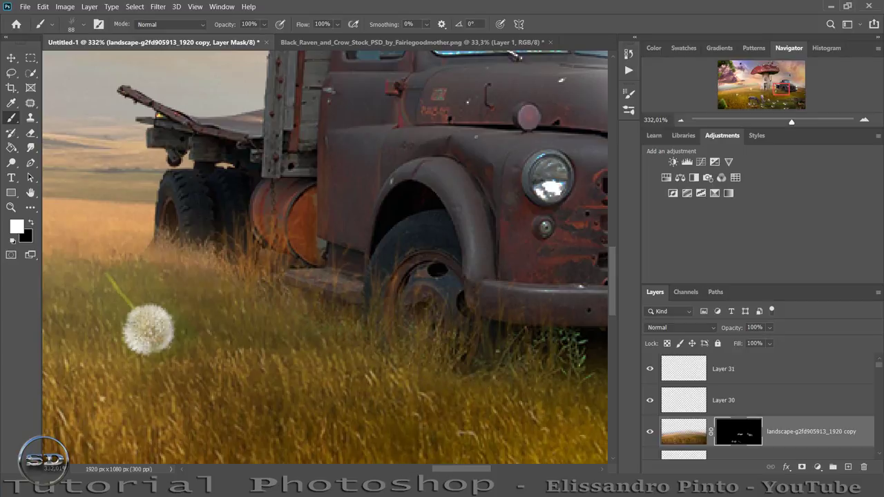
{"action": "left_click_drag", "start_coordinate": [455, 471], "coordinate": [485, 471]}
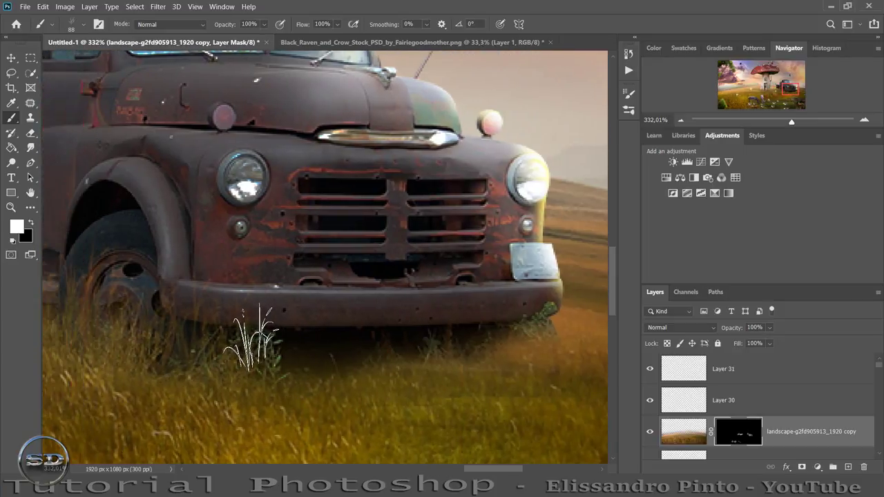
{"action": "mouse_move", "coordinate": [287, 341]}
{"action": "left_mouse_down"}
{"action": "mouse_move", "coordinate": [453, 359]}
{"action": "mouse_move", "coordinate": [519, 349]}
{"action": "left_mouse_up"}
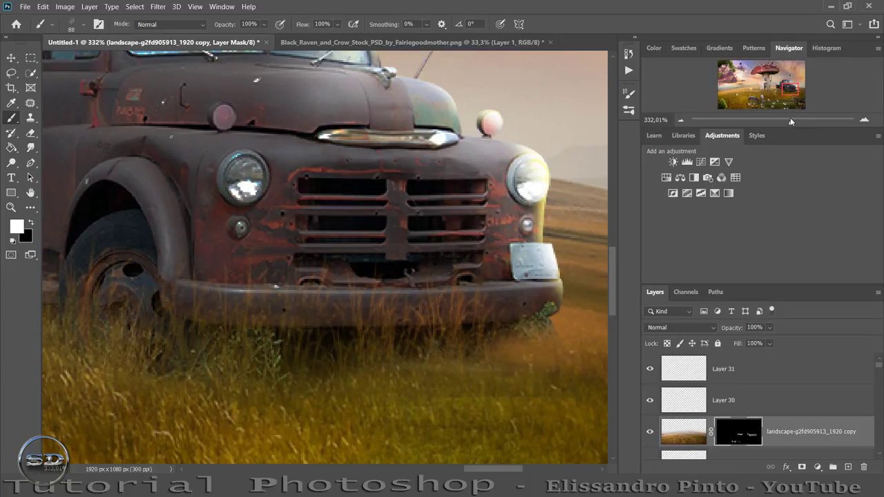
- Pan across the rock, field and donkeys, then zoom out to 77.88% to see the whole scene
{"action": "mouse_move", "coordinate": [791, 122]}
{"action": "left_mouse_down"}
{"action": "mouse_move", "coordinate": [780, 122]}
{"action": "mouse_move", "coordinate": [787, 122]}
{"action": "left_mouse_up"}
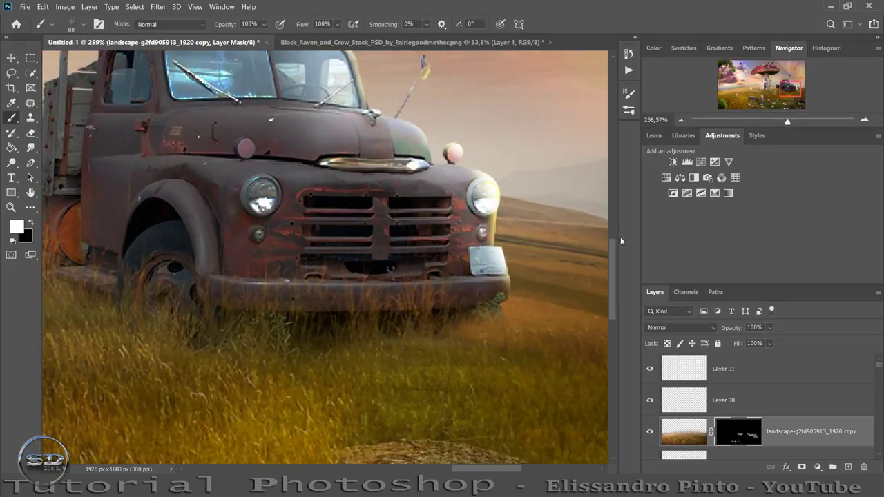
{"action": "left_click_drag", "start_coordinate": [781, 85], "coordinate": [794, 102]}
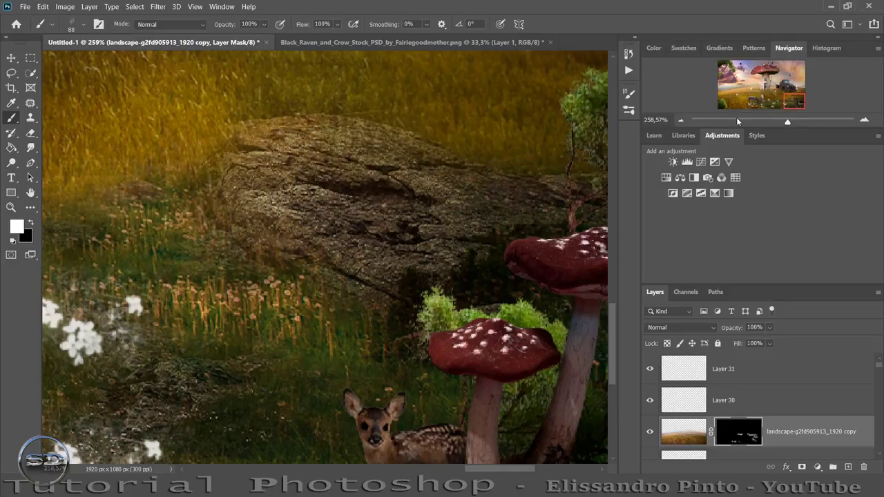
{"action": "left_click_drag", "start_coordinate": [781, 107], "coordinate": [759, 101]}
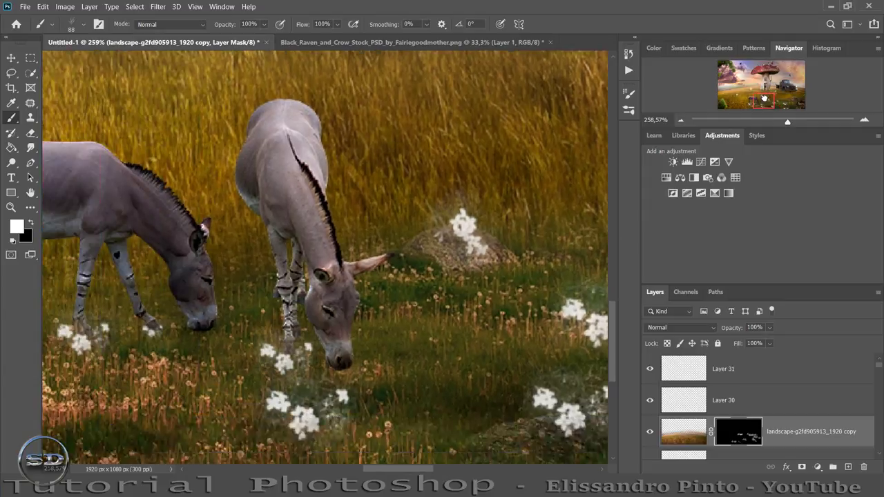
{"action": "left_click_drag", "start_coordinate": [771, 97], "coordinate": [753, 105]}
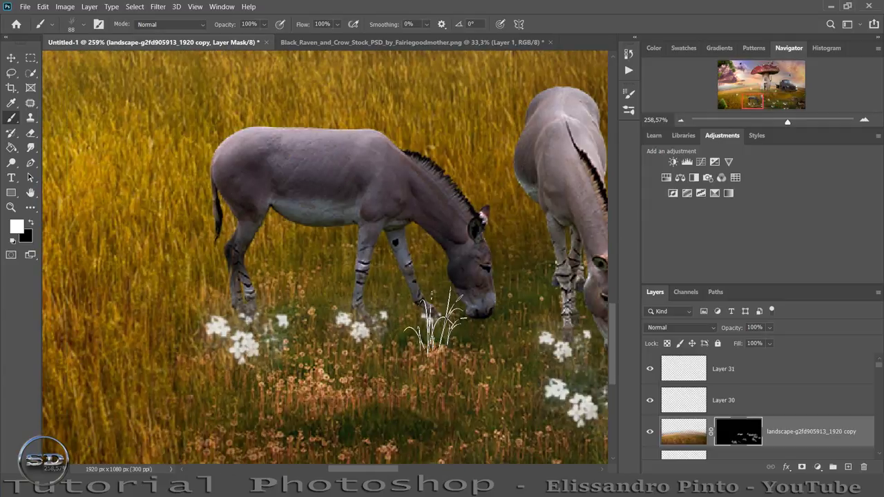
{"action": "left_click_drag", "start_coordinate": [786, 123], "coordinate": [768, 123]}
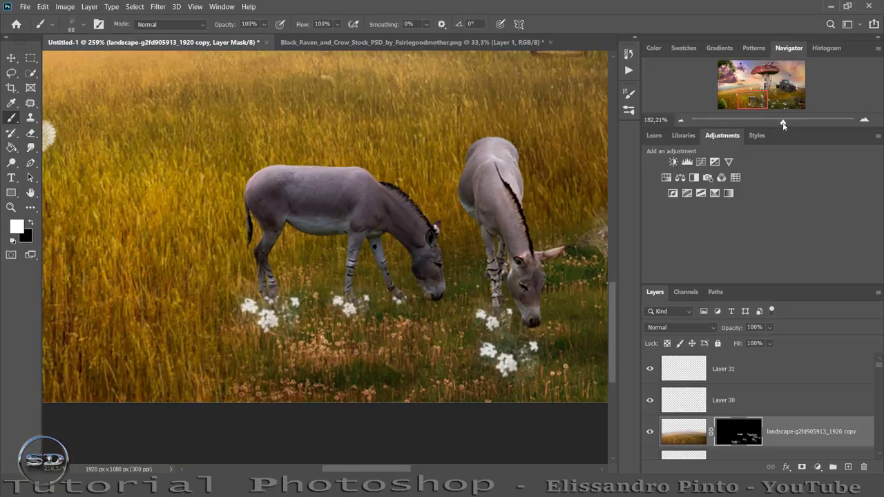
- Choose the grass2 brush from the brush presets
{"action": "right_click", "coordinate": [413, 200]}
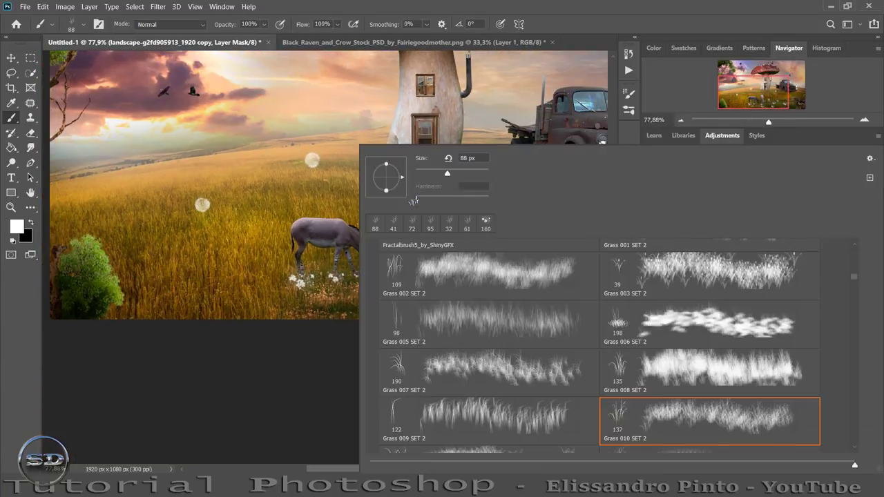
{"action": "scroll", "coordinate": [683, 341], "scroll_direction": "down", "scroll_amount": 2}
{"action": "scroll", "coordinate": [755, 369], "scroll_direction": "down", "scroll_amount": 1}
{"action": "scroll", "coordinate": [759, 368], "scroll_direction": "down", "scroll_amount": 1}
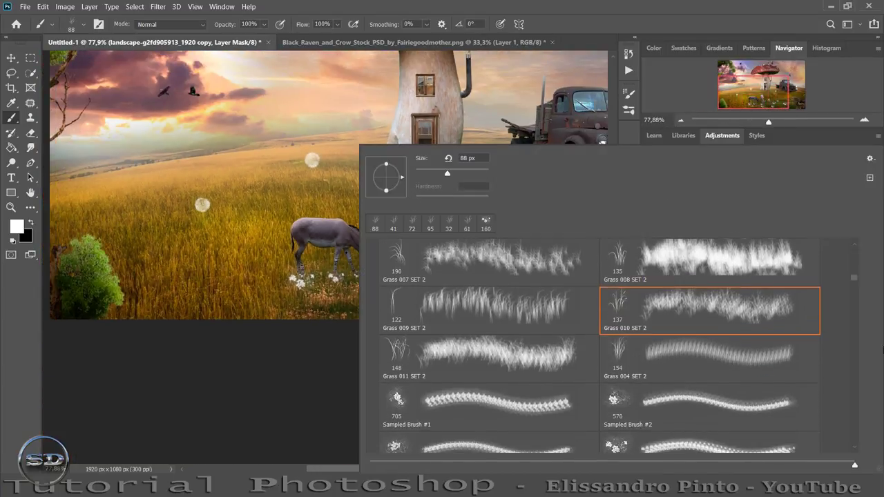
{"action": "left_click_drag", "start_coordinate": [854, 278], "coordinate": [855, 292]}
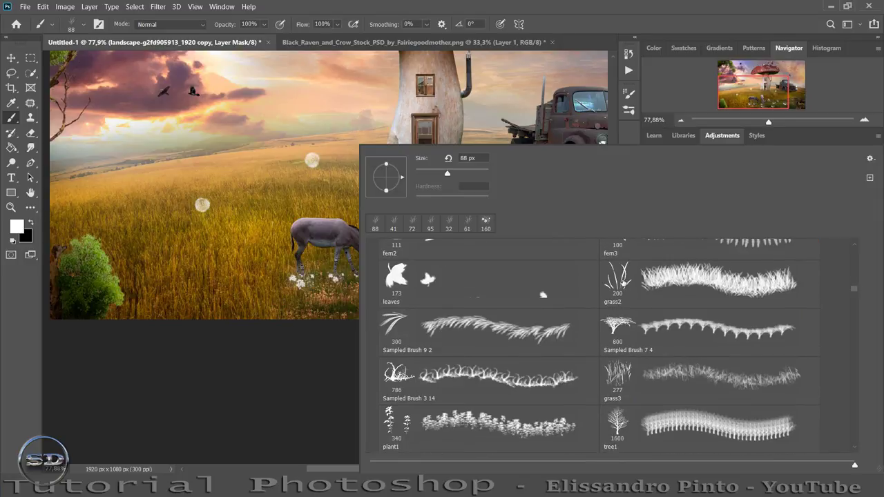
{"action": "left_click", "coordinate": [621, 280]}
{"action": "type", "text": "55"}
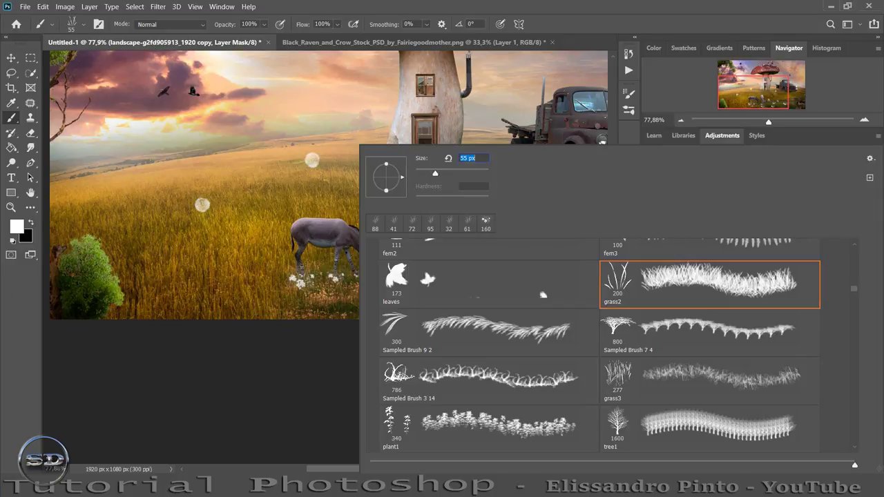
{"action": "key", "text": "Return"}
- Paint tall grass strands over the truck's bumper, resizing the brush near the door and truck
{"action": "left_click_drag", "start_coordinate": [772, 116], "coordinate": [792, 120]}
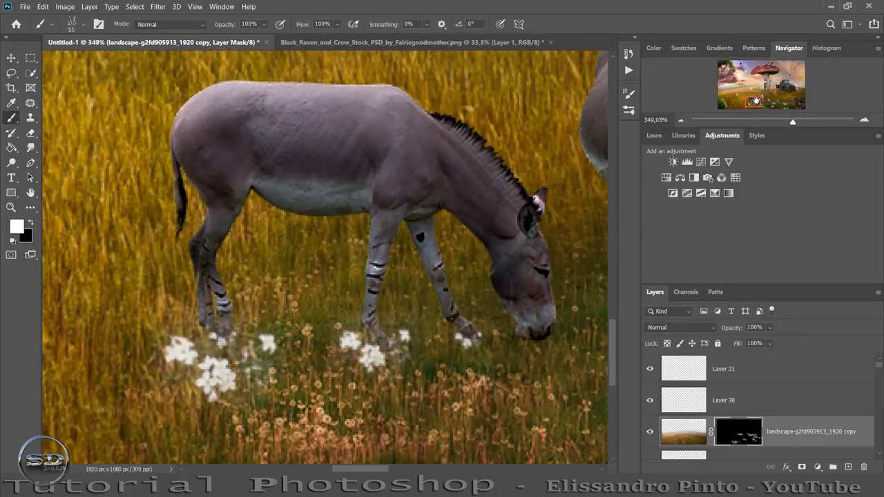
{"action": "left_click", "coordinate": [762, 95]}
{"action": "left_click_drag", "start_coordinate": [762, 95], "coordinate": [766, 85]}
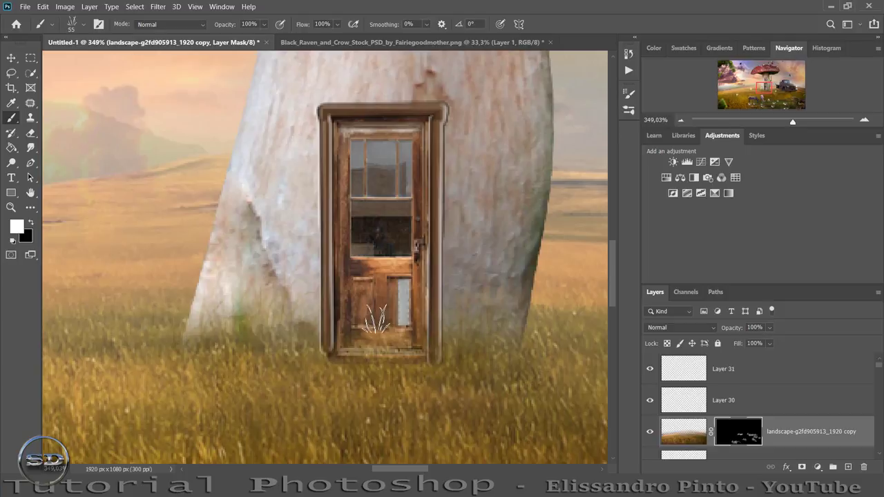
{"action": "left_click_drag", "start_coordinate": [335, 366], "coordinate": [322, 362]}
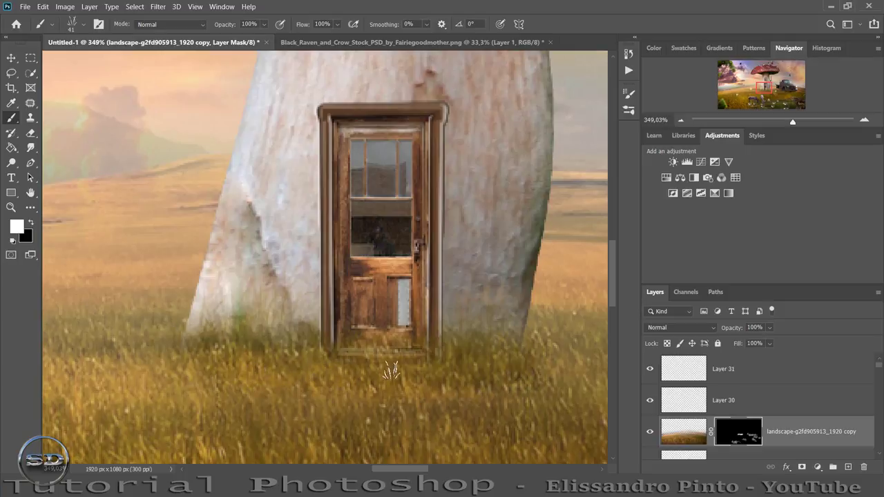
{"action": "left_click_drag", "start_coordinate": [765, 100], "coordinate": [782, 97]}
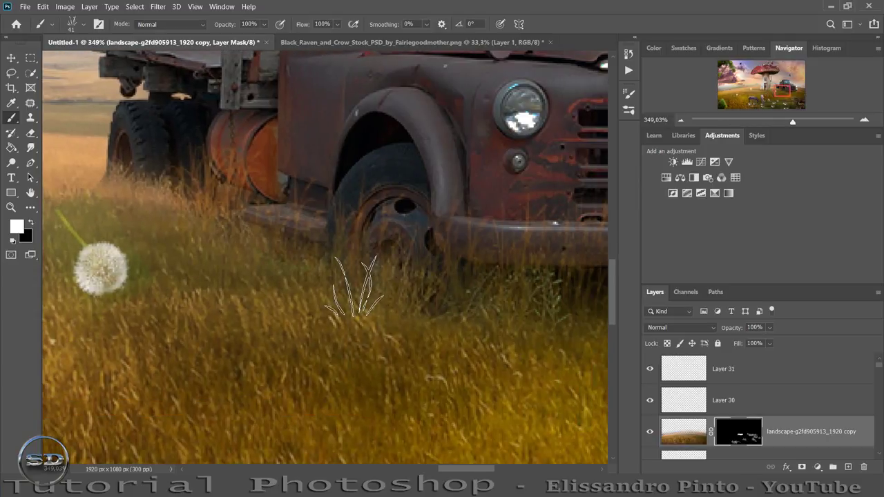
{"action": "left_click_drag", "start_coordinate": [352, 276], "coordinate": [466, 284]}
{"action": "mouse_move", "coordinate": [394, 268]}
{"action": "left_mouse_down"}
{"action": "mouse_move", "coordinate": [359, 265]}
{"action": "mouse_move", "coordinate": [420, 281]}
{"action": "left_mouse_up"}
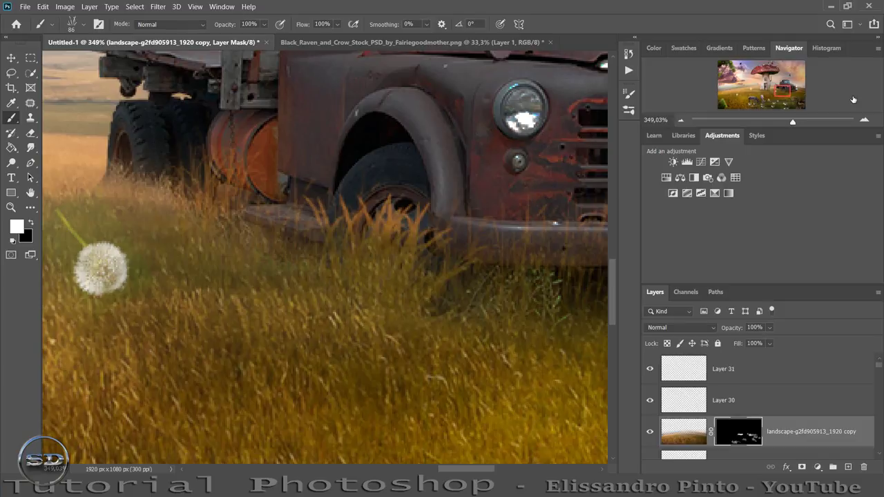
- Paint grass over both donkeys' hooves, then zoom out to the whole image
{"action": "mouse_move", "coordinate": [787, 125]}
{"action": "left_mouse_down"}
{"action": "mouse_move", "coordinate": [769, 123]}
{"action": "mouse_move", "coordinate": [784, 123]}
{"action": "left_mouse_up"}
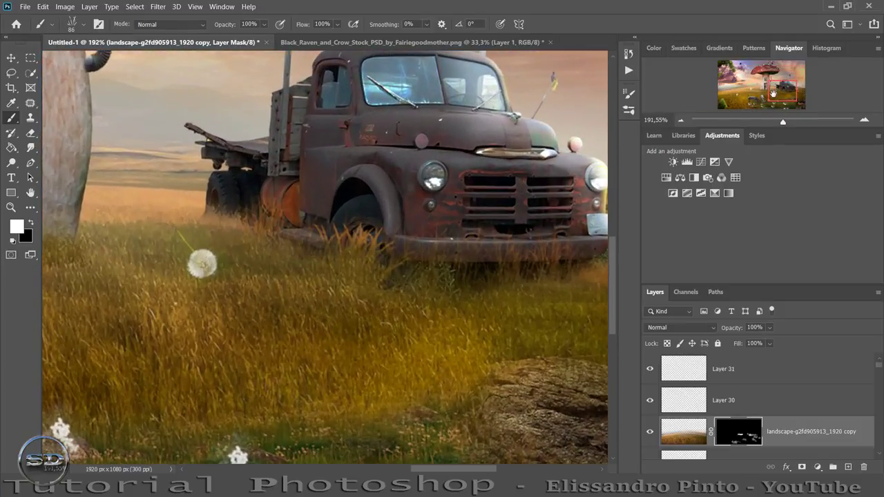
{"action": "left_click_drag", "start_coordinate": [772, 93], "coordinate": [781, 97]}
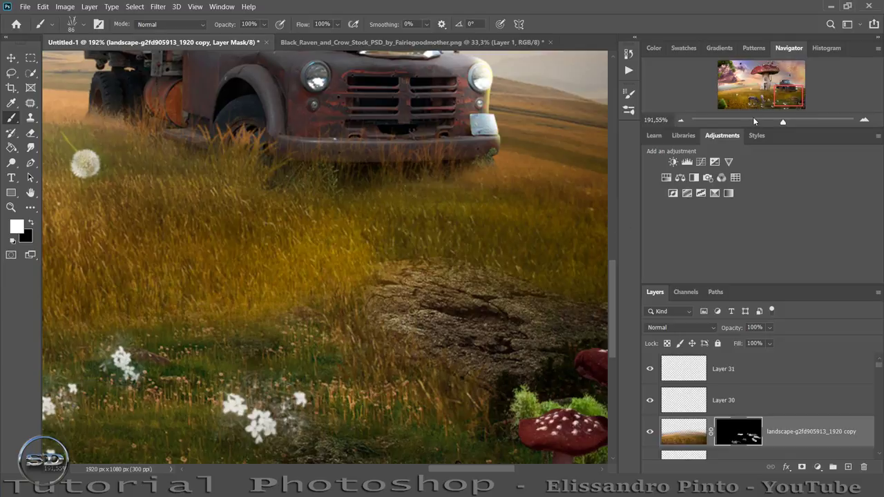
{"action": "left_click_drag", "start_coordinate": [792, 97], "coordinate": [765, 101]}
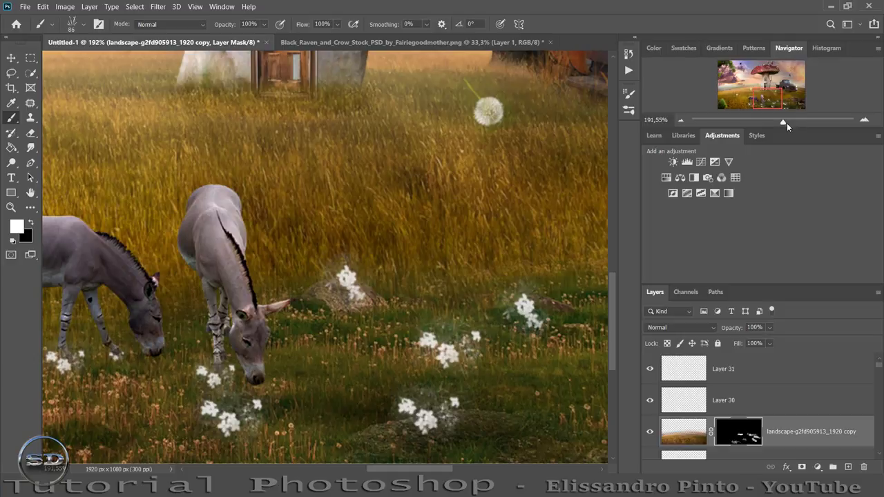
{"action": "mouse_move", "coordinate": [784, 123]}
{"action": "left_mouse_down"}
{"action": "mouse_move", "coordinate": [792, 121]}
{"action": "mouse_move", "coordinate": [761, 102]}
{"action": "left_mouse_up"}
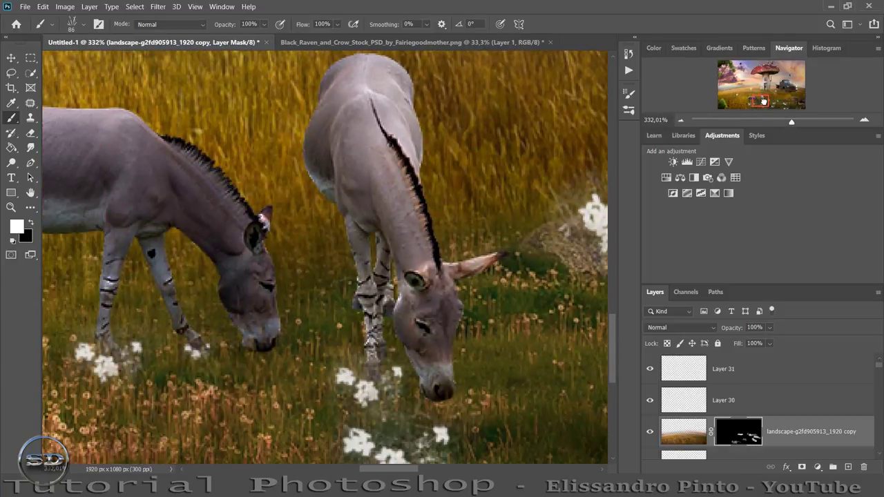
{"action": "left_click_drag", "start_coordinate": [360, 352], "coordinate": [372, 366]}
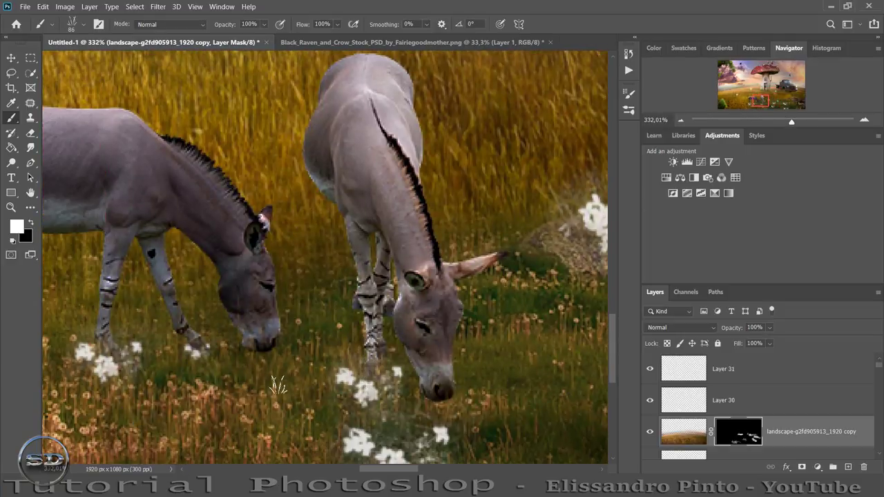
{"action": "left_click_drag", "start_coordinate": [176, 359], "coordinate": [200, 348]}
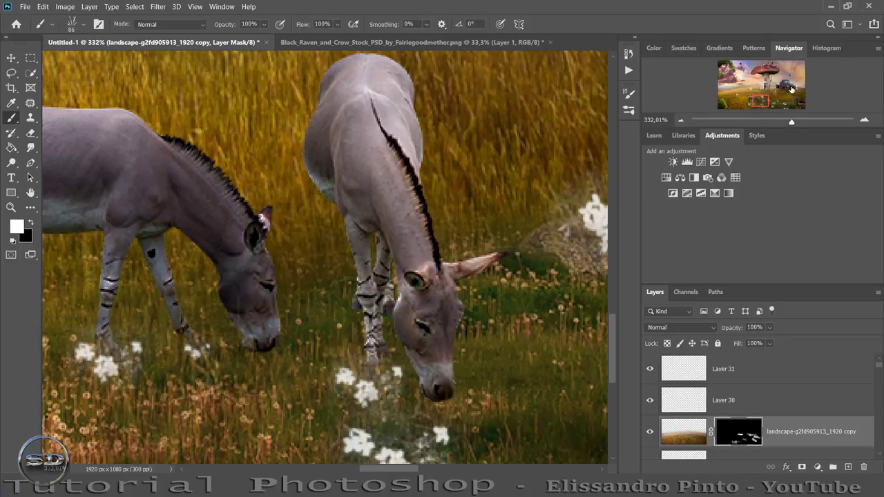
{"action": "left_click_drag", "start_coordinate": [762, 99], "coordinate": [757, 98]}
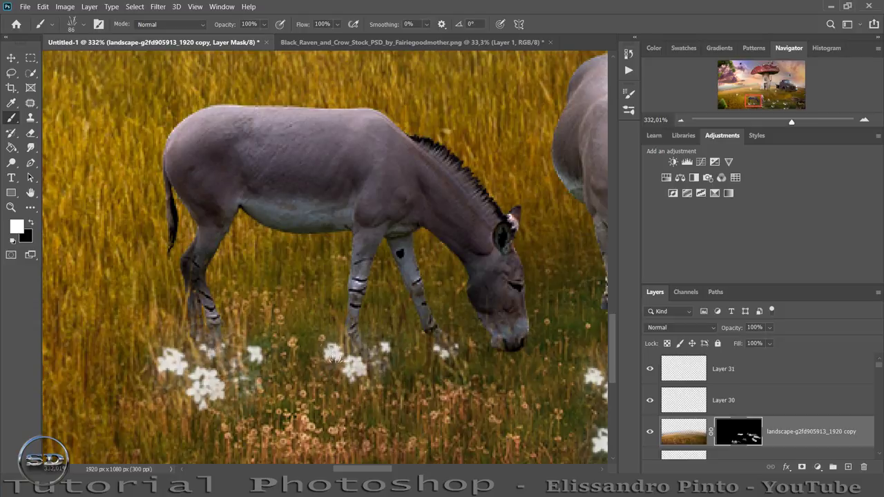
{"action": "left_click_drag", "start_coordinate": [753, 100], "coordinate": [787, 121]}
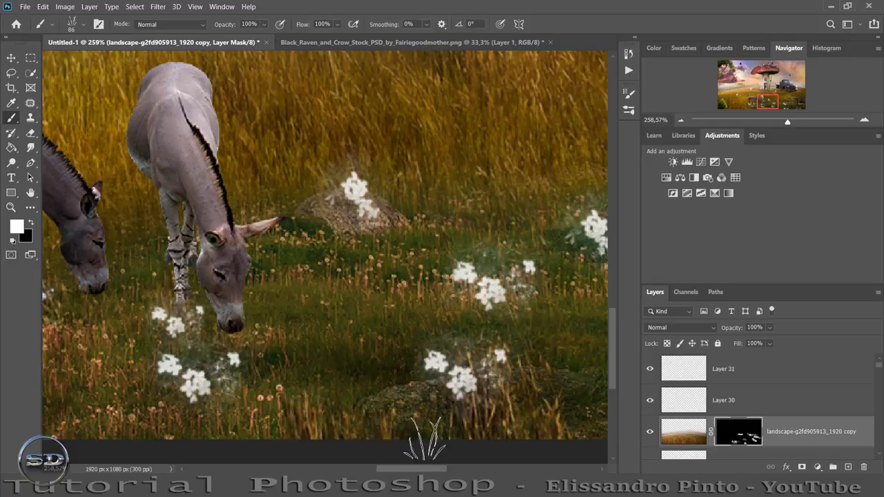
{"action": "left_click_drag", "start_coordinate": [784, 123], "coordinate": [763, 122]}
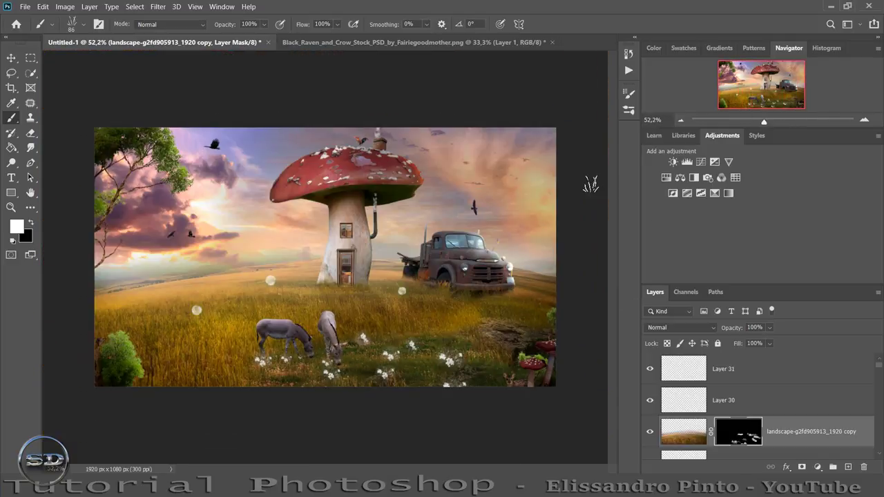
- Hide the white-flower Layer 30 and compare the grass with the landscape copy toggled
{"action": "left_click", "coordinate": [649, 401]}
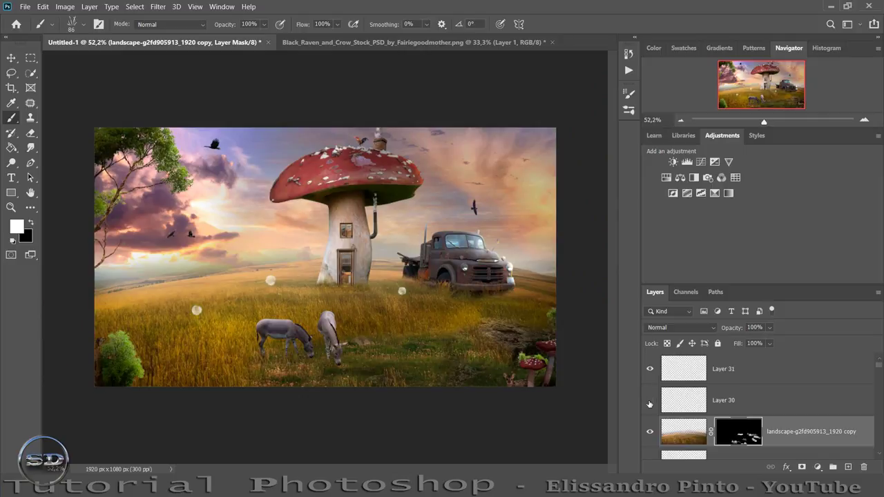
{"action": "left_click", "coordinate": [649, 401]}
{"action": "left_click", "coordinate": [649, 403]}
{"action": "left_click_drag", "start_coordinate": [777, 124], "coordinate": [785, 123]}
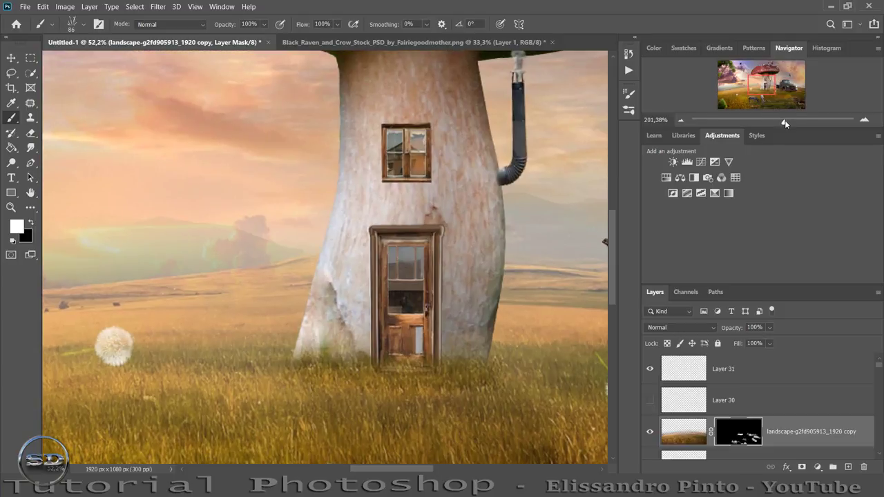
{"action": "right_click", "coordinate": [277, 391], "text": "alt"}
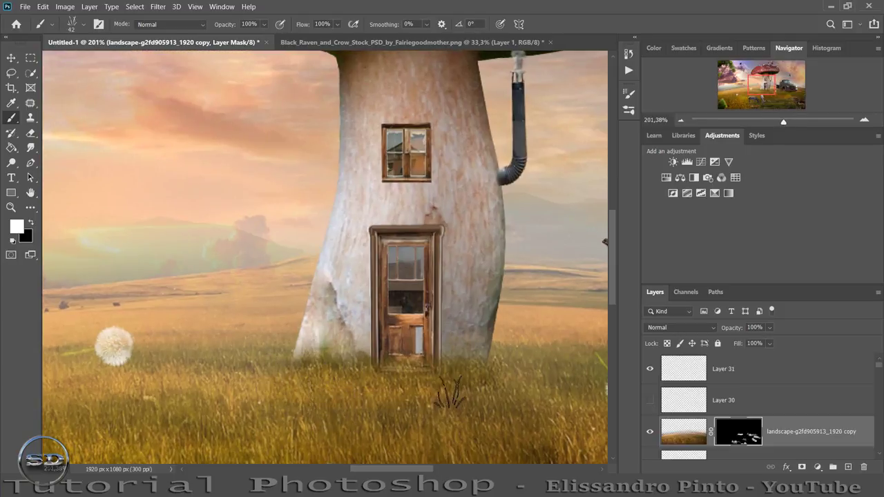
{"action": "left_click", "coordinate": [649, 432]}
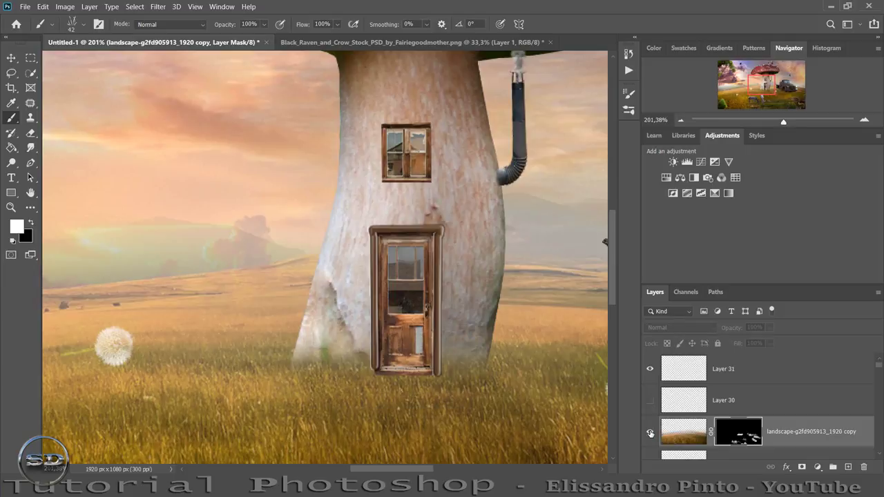
{"action": "left_click", "coordinate": [649, 432]}
{"action": "left_click", "coordinate": [649, 431]}
{"action": "left_click", "coordinate": [650, 432]}
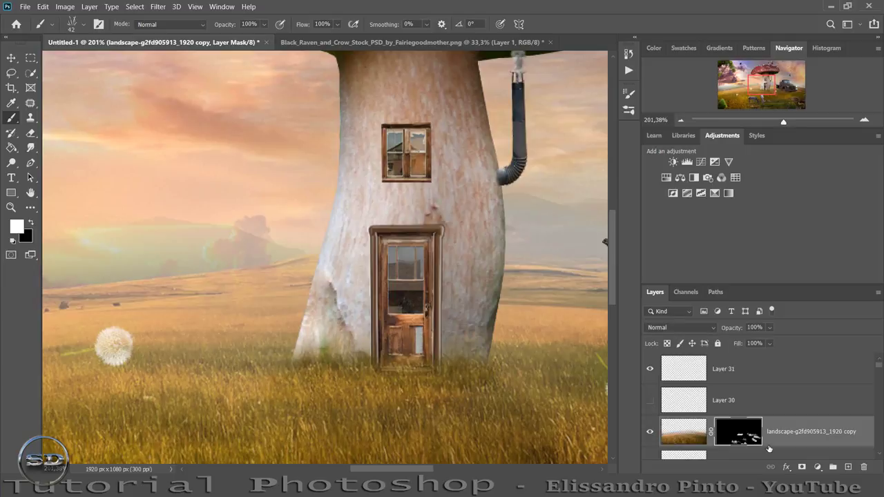
- Switch to the Soft Round brush from General Brushes with black as the painting colour
{"action": "right_click", "coordinate": [178, 176]}
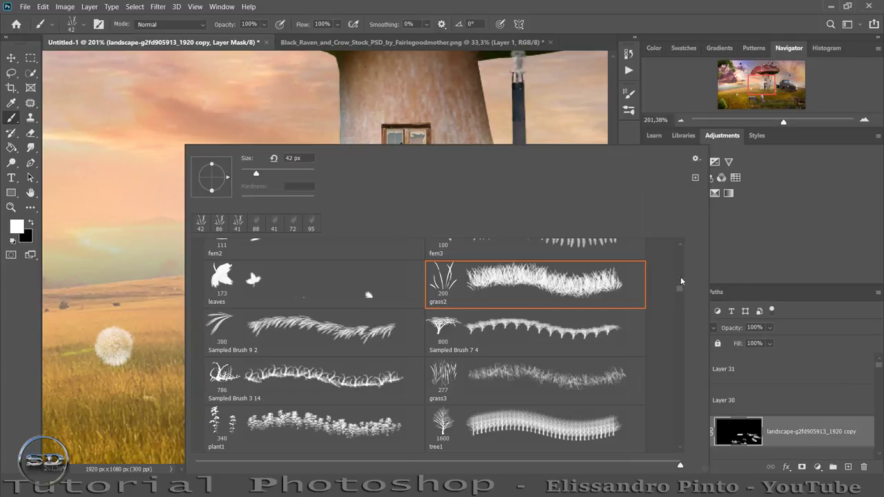
{"action": "left_click_drag", "start_coordinate": [680, 281], "coordinate": [680, 253]}
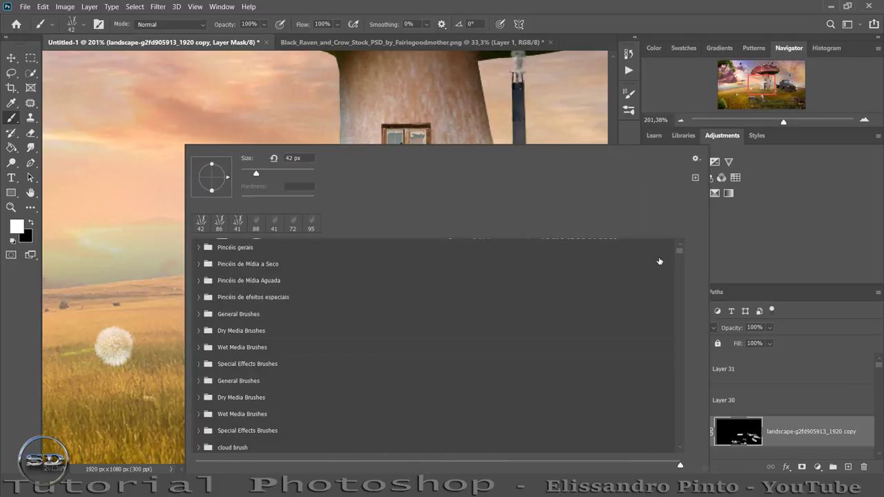
{"action": "left_click", "coordinate": [200, 248]}
{"action": "double_click", "coordinate": [230, 277]}
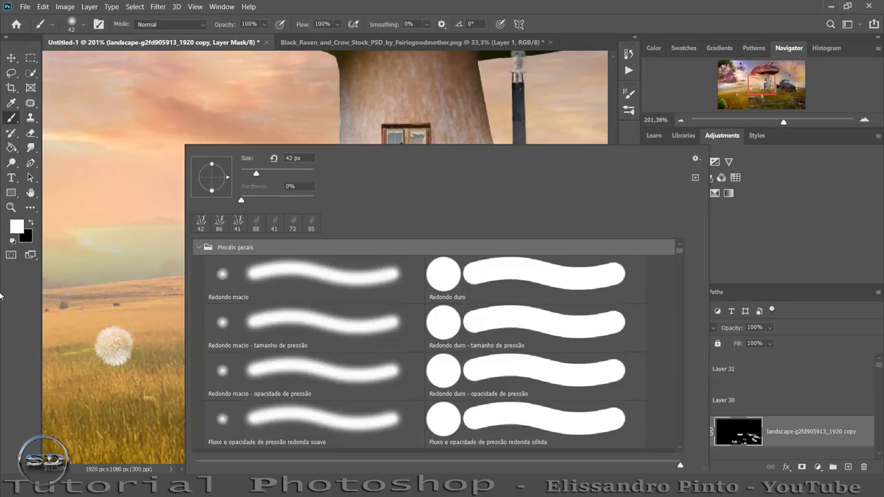
{"action": "left_click", "coordinate": [32, 224]}
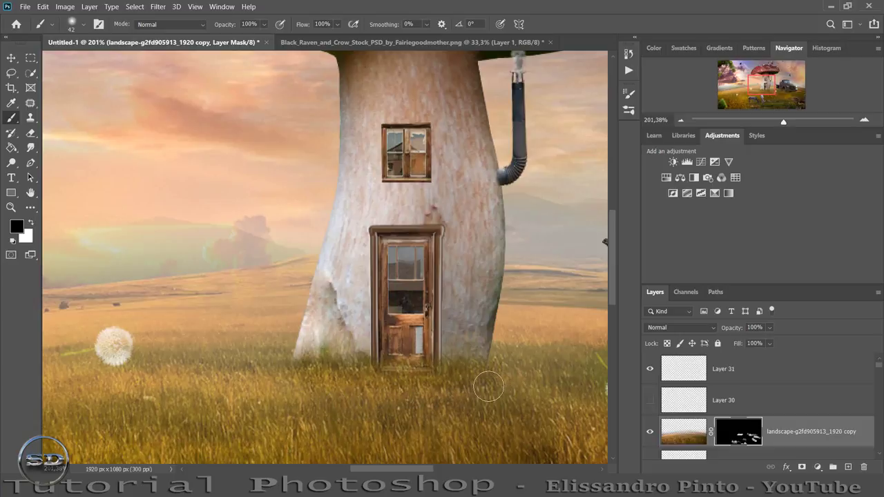
{"action": "left_click", "coordinate": [650, 431]}
{"action": "mouse_move", "coordinate": [783, 120]}
{"action": "left_mouse_down"}
{"action": "mouse_move", "coordinate": [792, 123]}
{"action": "mouse_move", "coordinate": [767, 123]}
{"action": "left_mouse_up"}
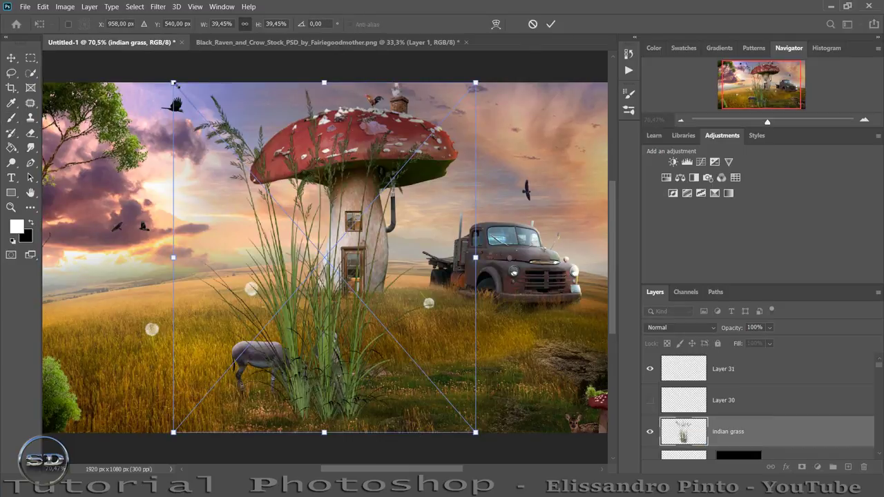
- Shrink the placed grass image and place it in the bottom-right corner
{"action": "left_click_drag", "start_coordinate": [173, 83], "coordinate": [405, 352]}
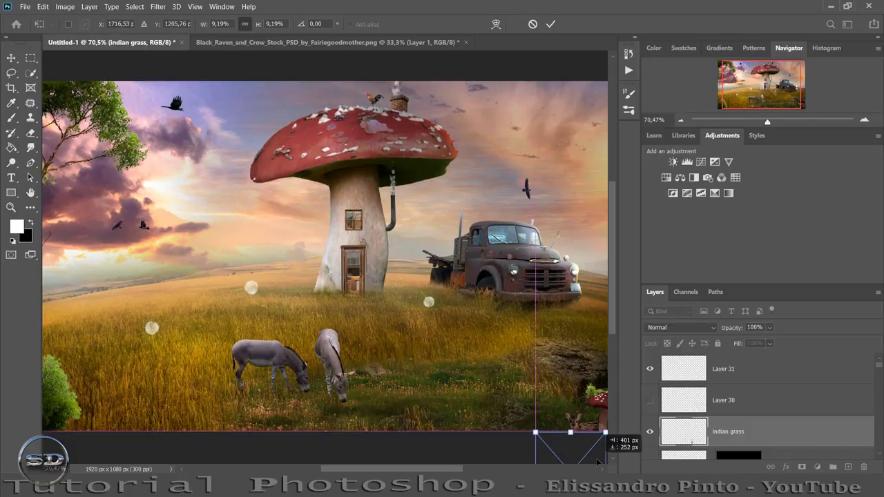
{"action": "left_click_drag", "start_coordinate": [464, 382], "coordinate": [595, 410]}
{"action": "key", "text": "Return"}
{"action": "key", "text": "b"}
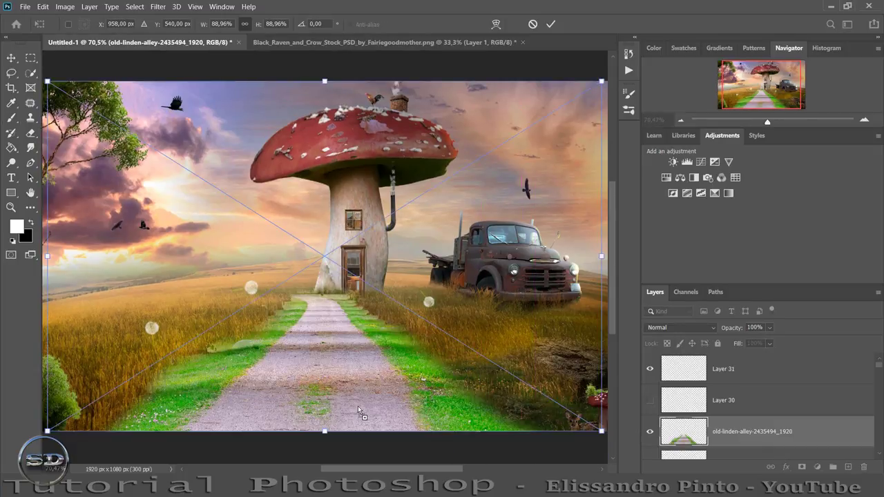
- Resize and position the old-linden-alley path image, then move its layer down near the background
{"action": "left_click_drag", "start_coordinate": [599, 259], "coordinate": [484, 238]}
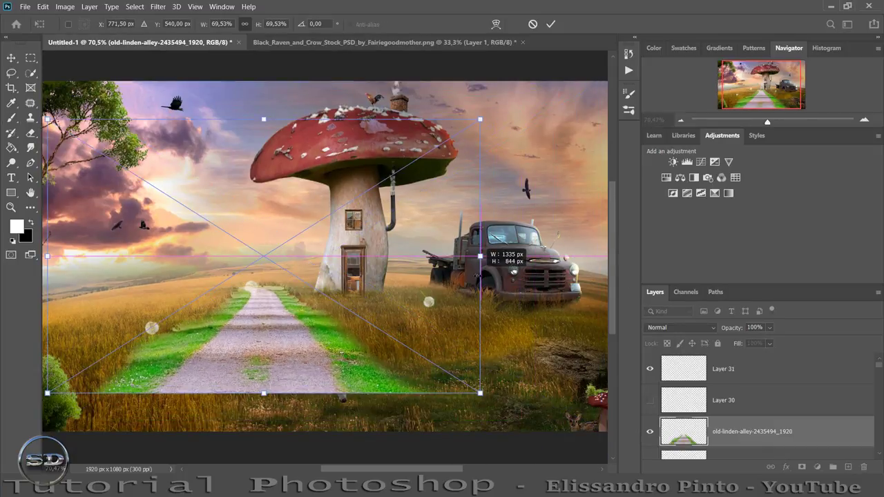
{"action": "mouse_move", "coordinate": [387, 256]}
{"action": "left_mouse_down"}
{"action": "mouse_move", "coordinate": [513, 271]}
{"action": "mouse_move", "coordinate": [499, 272]}
{"action": "left_mouse_up"}
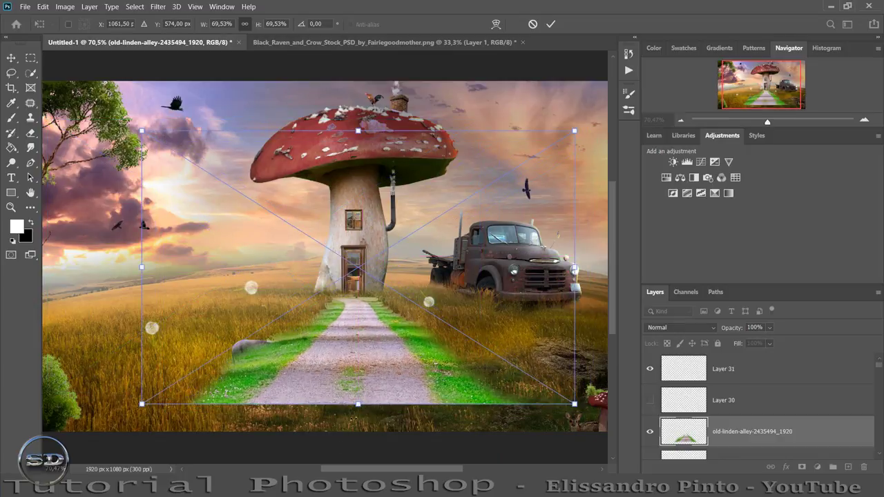
{"action": "mouse_move", "coordinate": [358, 404]}
{"action": "left_mouse_down"}
{"action": "mouse_move", "coordinate": [364, 470]}
{"action": "mouse_move", "coordinate": [359, 283]}
{"action": "left_mouse_up"}
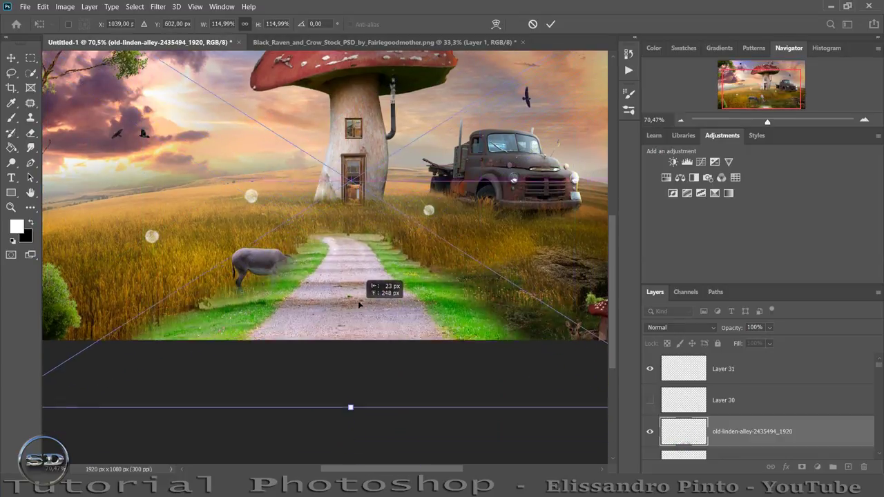
{"action": "left_click", "coordinate": [550, 23]}
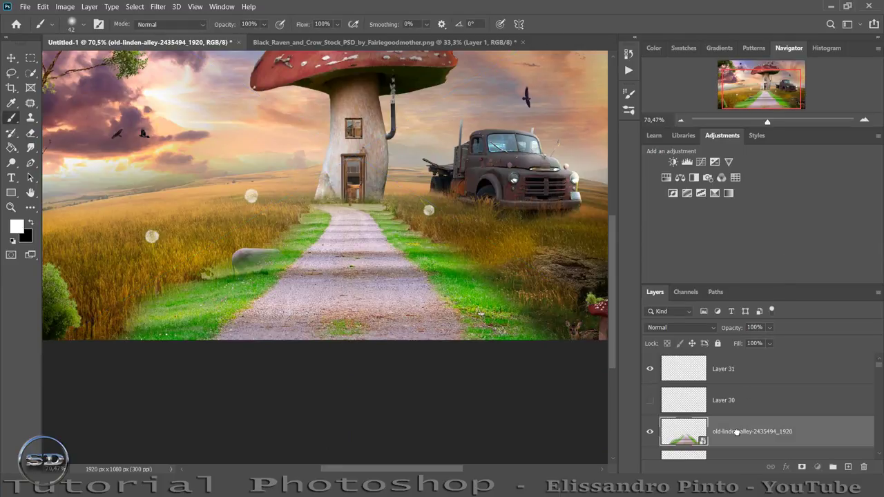
{"action": "mouse_move", "coordinate": [736, 432]}
{"action": "left_mouse_down"}
{"action": "mouse_move", "coordinate": [709, 420]}
{"action": "mouse_move", "coordinate": [708, 469]}
{"action": "mouse_move", "coordinate": [696, 473]}
{"action": "left_mouse_up"}
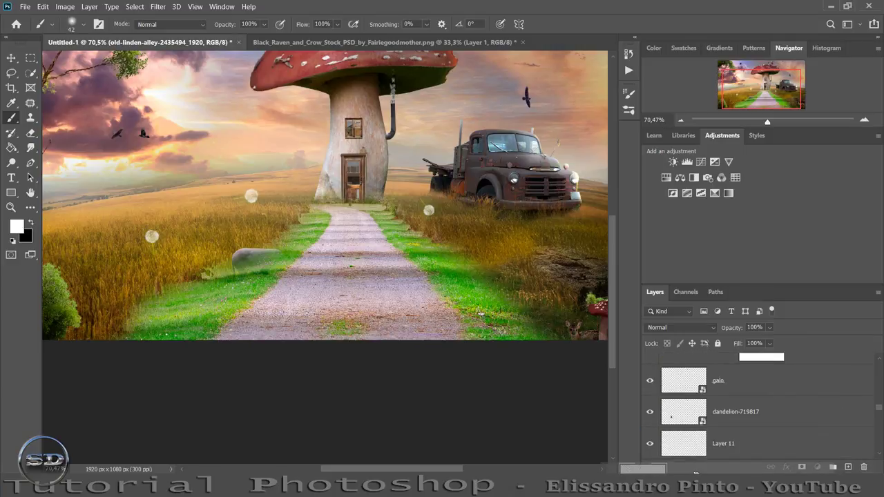
{"action": "left_click_drag", "start_coordinate": [695, 473], "coordinate": [693, 444]}
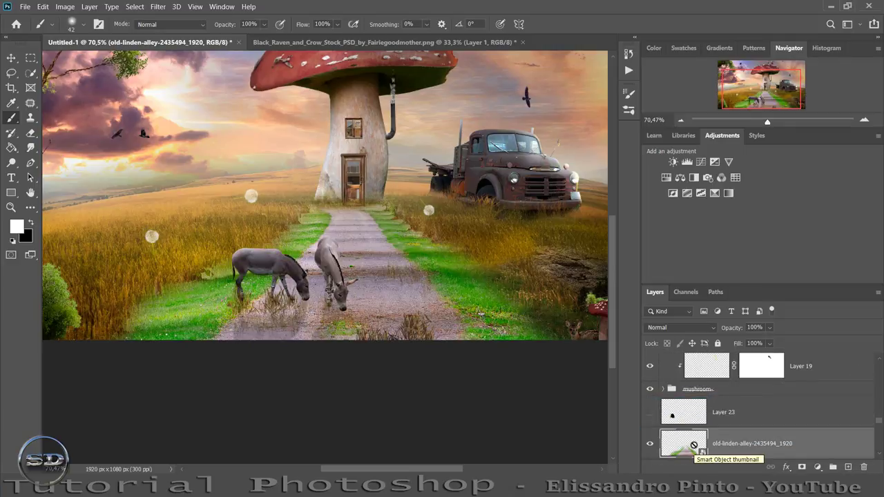
{"action": "left_click", "coordinate": [11, 57]}
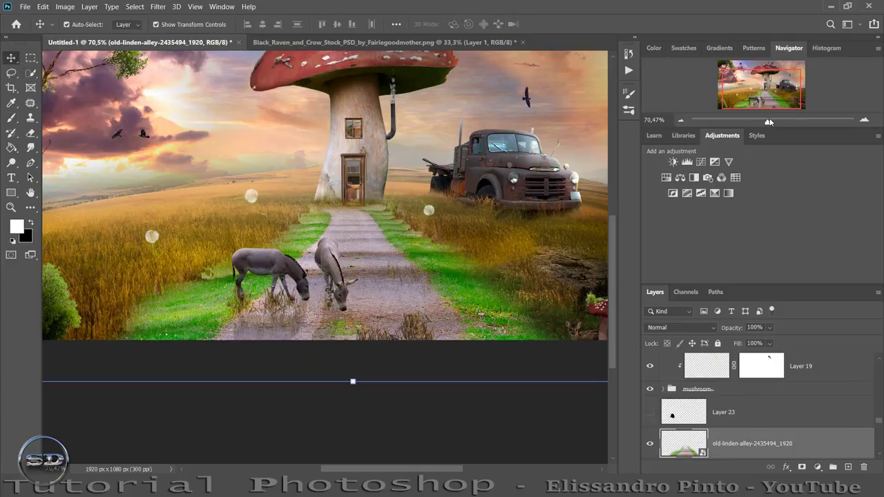
- Scale the road layer proportionally to about 75.6% and move it right under the mushroom house
{"action": "left_click_drag", "start_coordinate": [767, 123], "coordinate": [760, 123]}
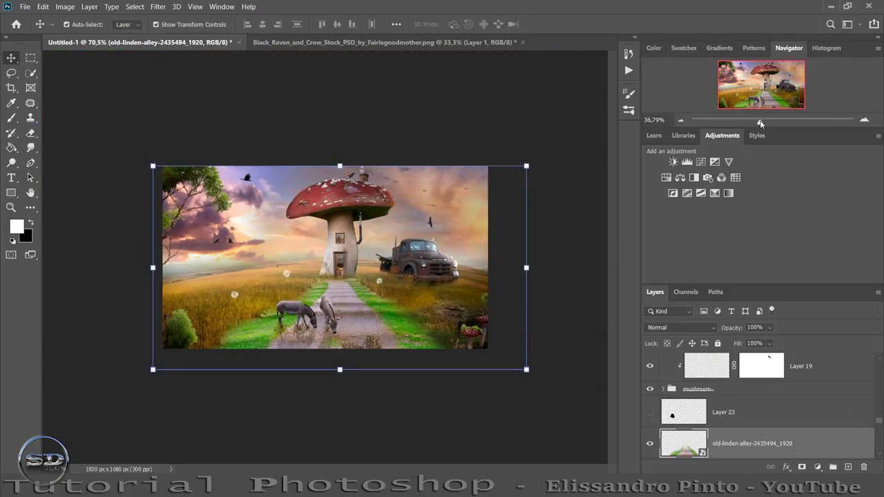
{"action": "left_click", "coordinate": [37, 8]}
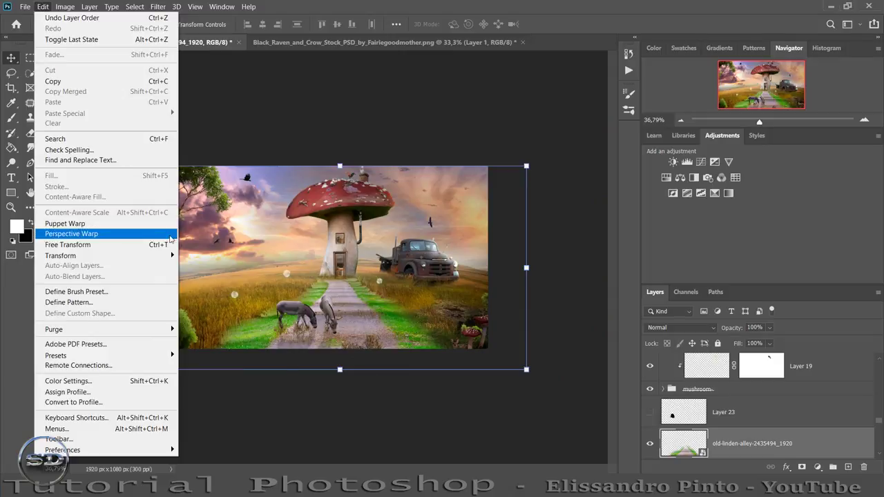
{"action": "mouse_move", "coordinate": [104, 255]}
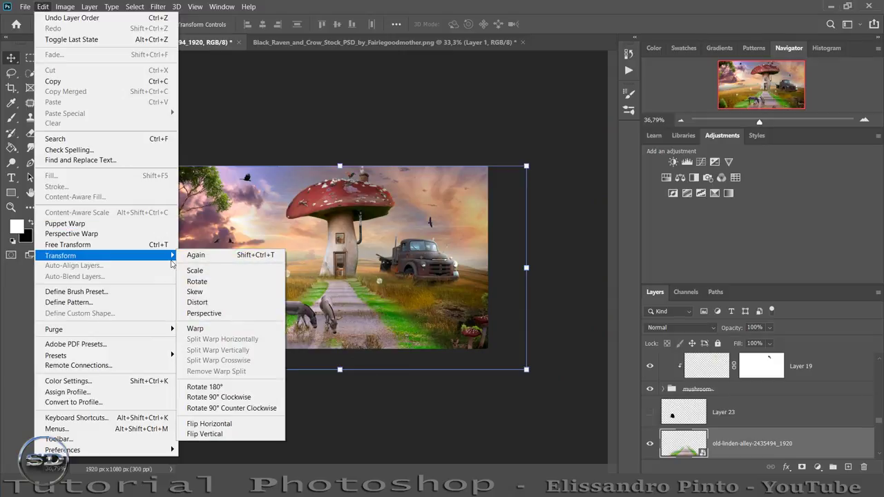
{"action": "key", "text": "Escape"}
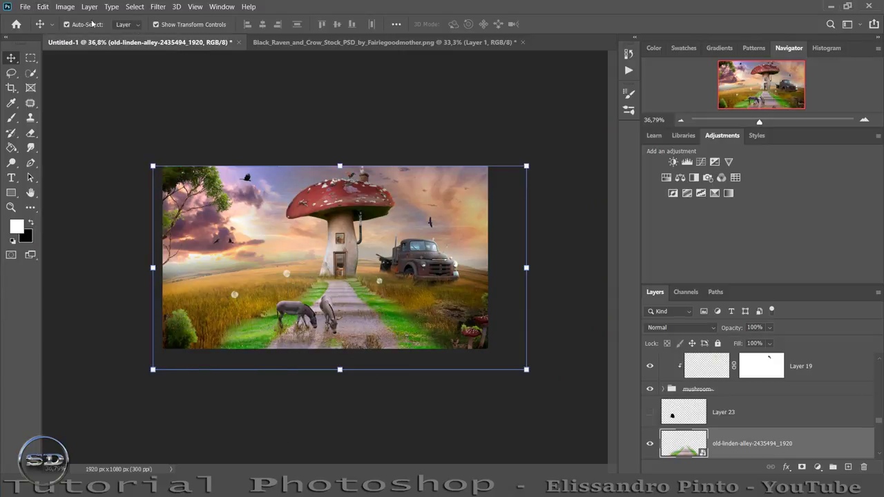
{"action": "left_click_drag", "start_coordinate": [150, 270], "coordinate": [156, 252]}
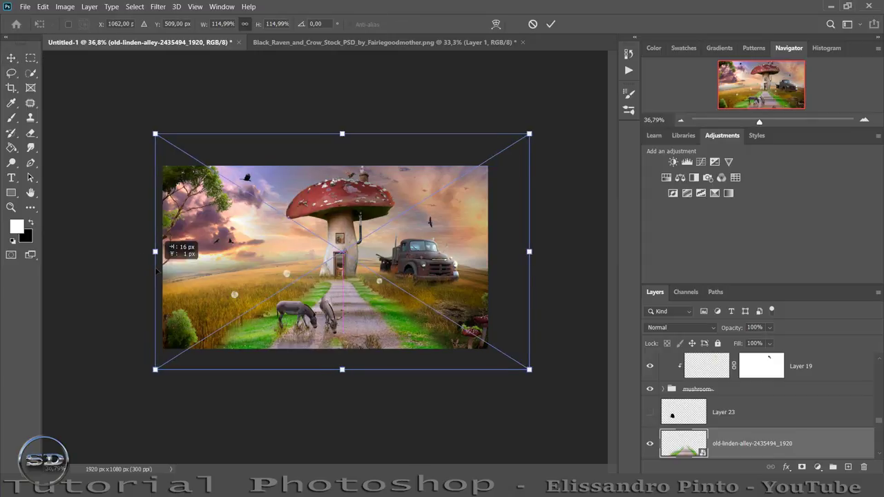
{"action": "left_click", "coordinate": [243, 25]}
{"action": "type", "text": "115"}
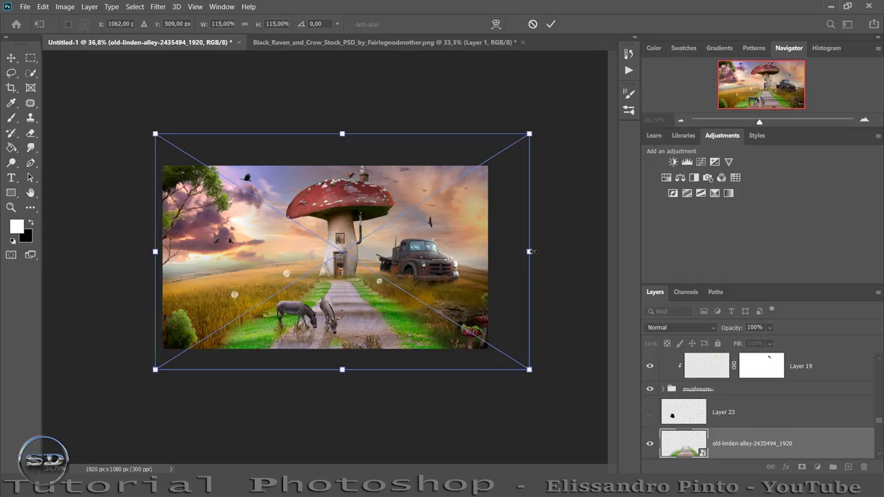
{"action": "left_click_drag", "start_coordinate": [529, 251], "coordinate": [401, 252]}
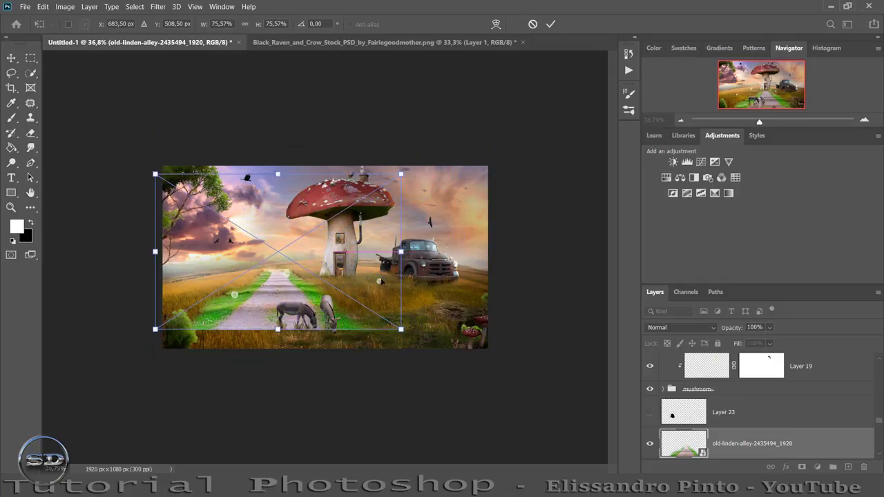
{"action": "left_click_drag", "start_coordinate": [381, 281], "coordinate": [430, 309]}
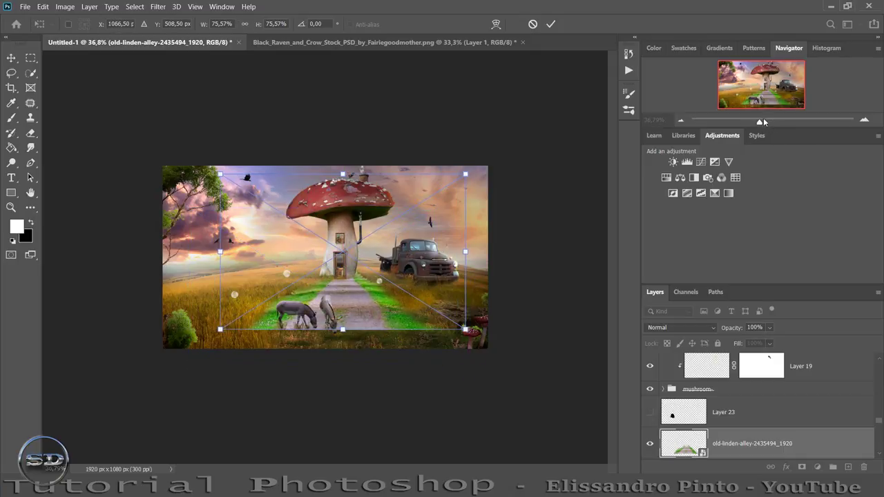
- Stretch the road's bottom edge to about 80% height and commit the transform
{"action": "left_click_drag", "start_coordinate": [763, 122], "coordinate": [775, 123]}
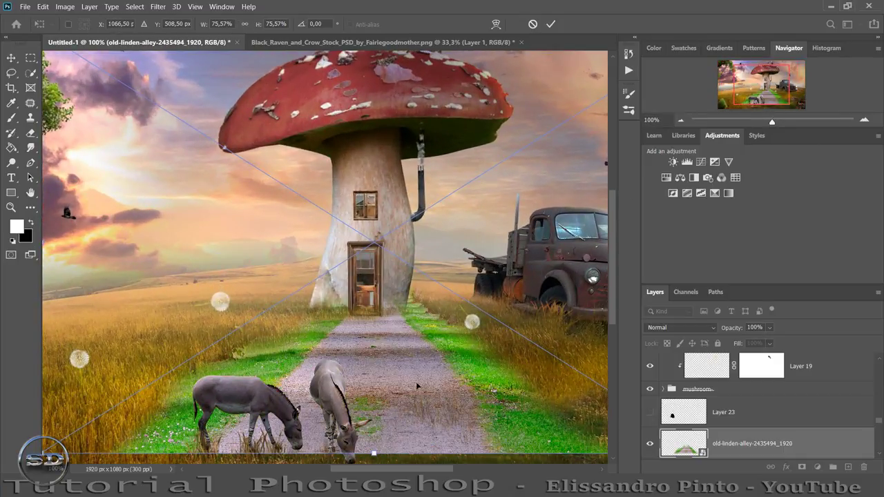
{"action": "scroll", "coordinate": [417, 384], "scroll_direction": "down", "scroll_amount": 2}
{"action": "scroll", "coordinate": [196, 286], "scroll_direction": "down", "scroll_amount": 2}
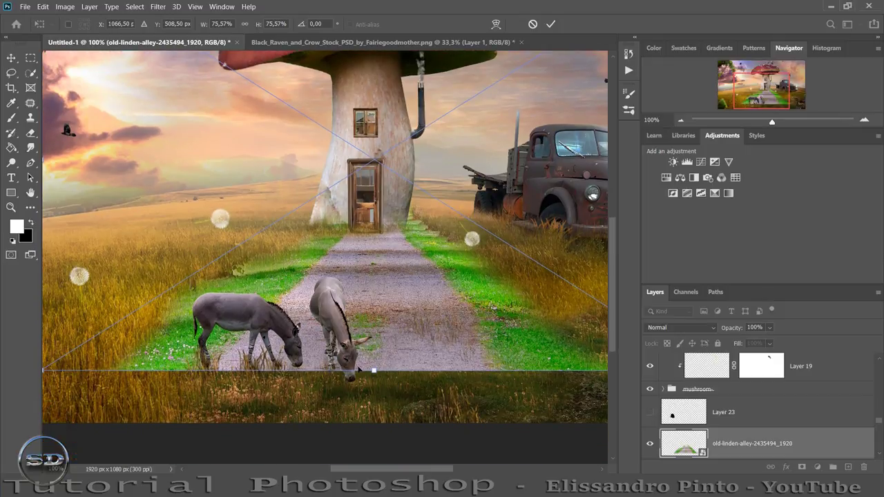
{"action": "left_click_drag", "start_coordinate": [372, 369], "coordinate": [370, 347]}
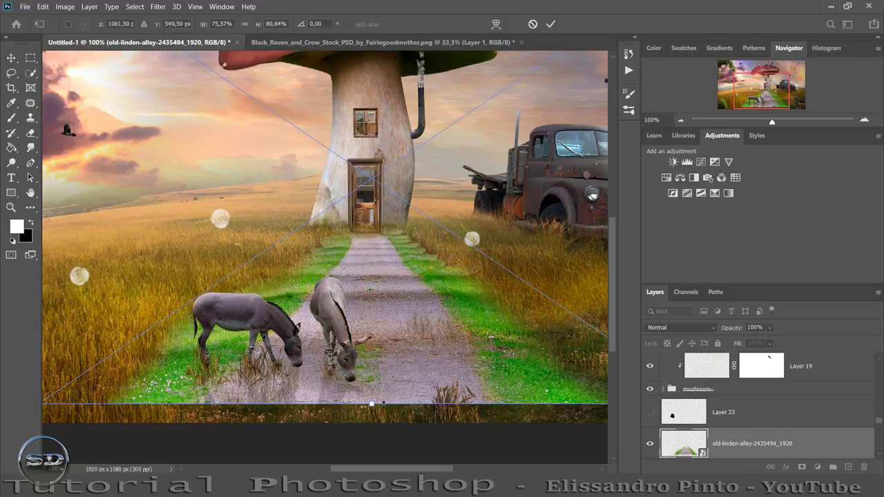
{"action": "left_click_drag", "start_coordinate": [383, 403], "coordinate": [383, 398]}
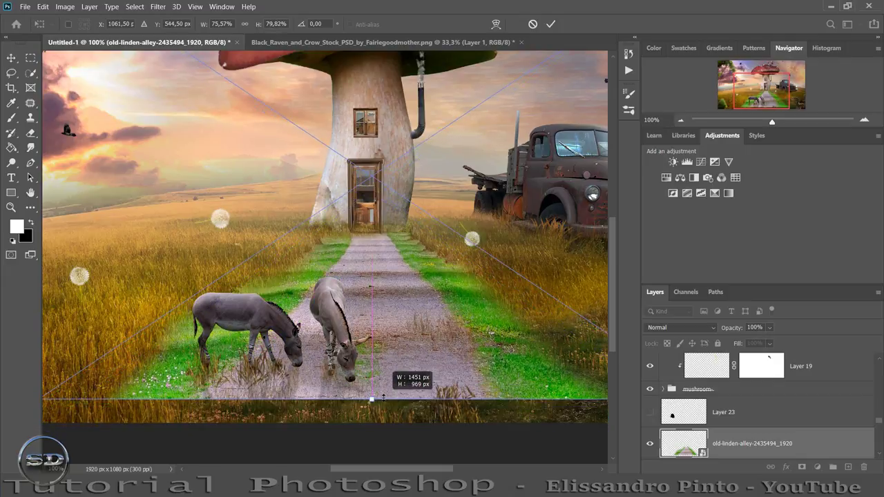
{"action": "left_click", "coordinate": [552, 25]}
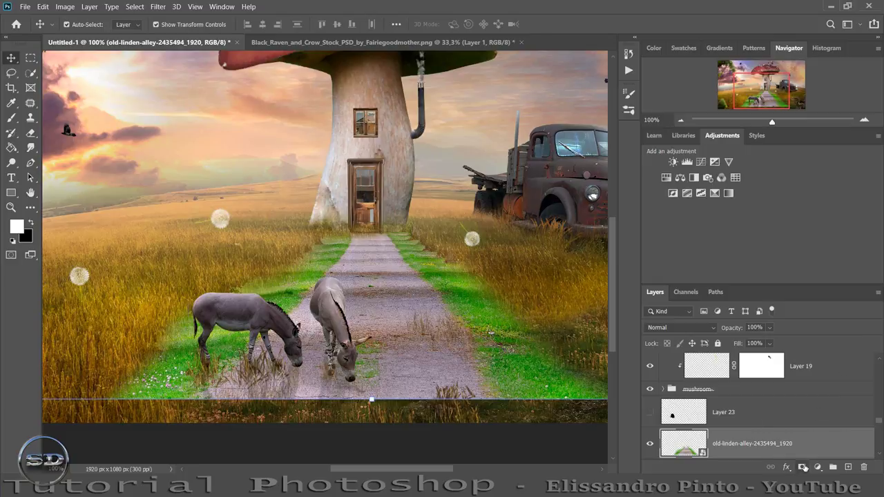
- Mask the road layer and paint black with a 296 px soft brush around the donkeys
{"action": "left_click", "coordinate": [803, 467]}
{"action": "left_click", "coordinate": [8, 118]}
{"action": "right_click", "coordinate": [290, 270]}
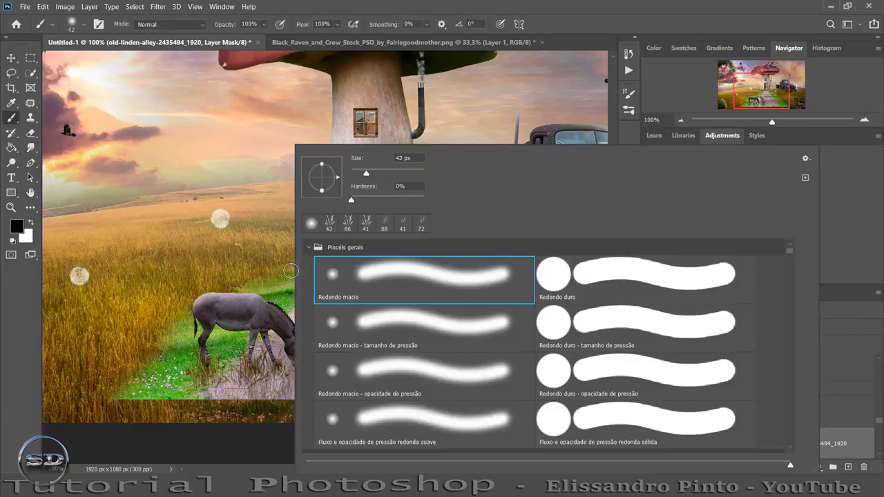
{"action": "key", "text": "Escape"}
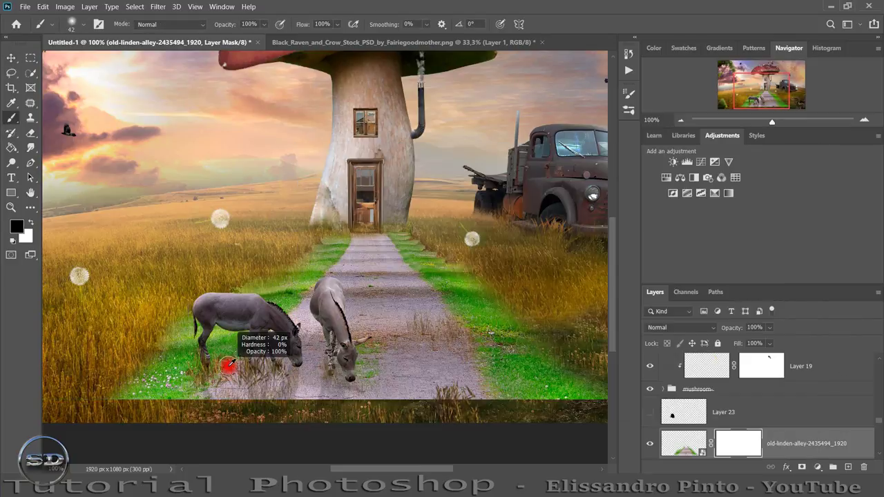
{"action": "mouse_move", "coordinate": [228, 364]}
{"action": "left_mouse_down"}
{"action": "mouse_move", "coordinate": [242, 390]}
{"action": "mouse_move", "coordinate": [110, 394]}
{"action": "mouse_move", "coordinate": [267, 435]}
{"action": "mouse_move", "coordinate": [598, 425]}
{"action": "mouse_move", "coordinate": [523, 384]}
{"action": "left_mouse_up"}
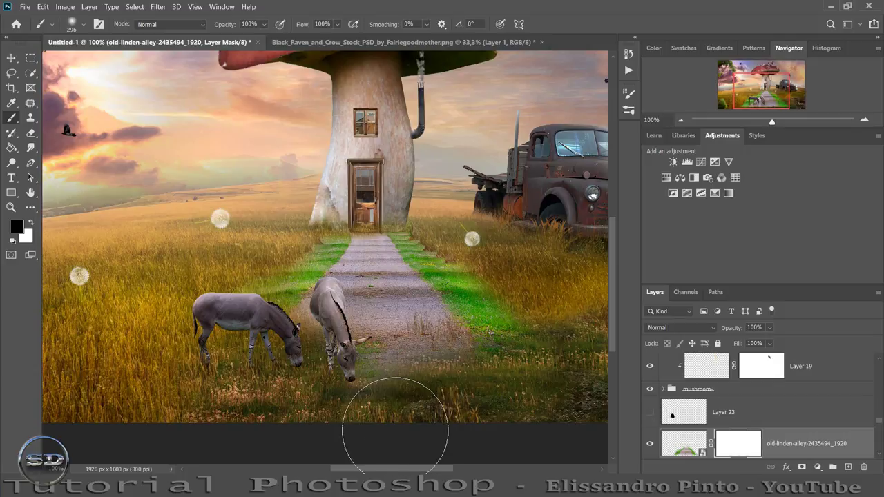
{"action": "left_click_drag", "start_coordinate": [304, 375], "coordinate": [246, 343]}
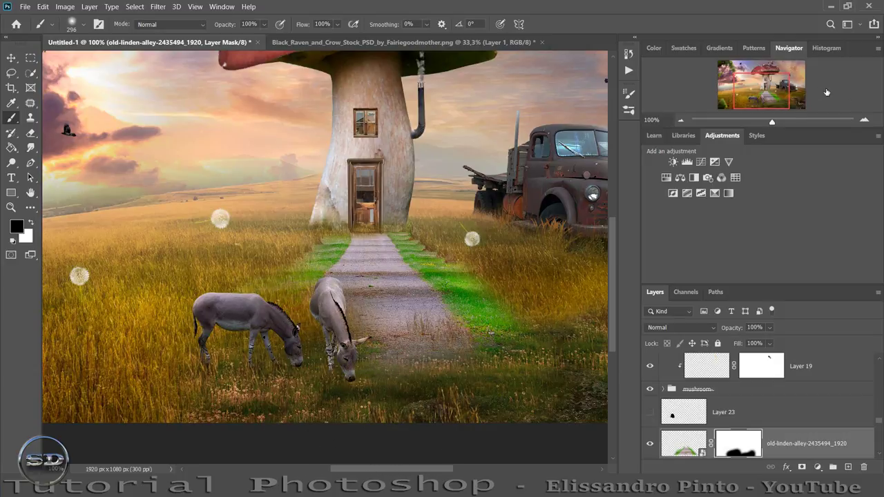
- Lower the road layer's fill to 86% and mask the green strip right of the path with a 91 px brush
{"action": "left_click_drag", "start_coordinate": [777, 122], "coordinate": [787, 122]}
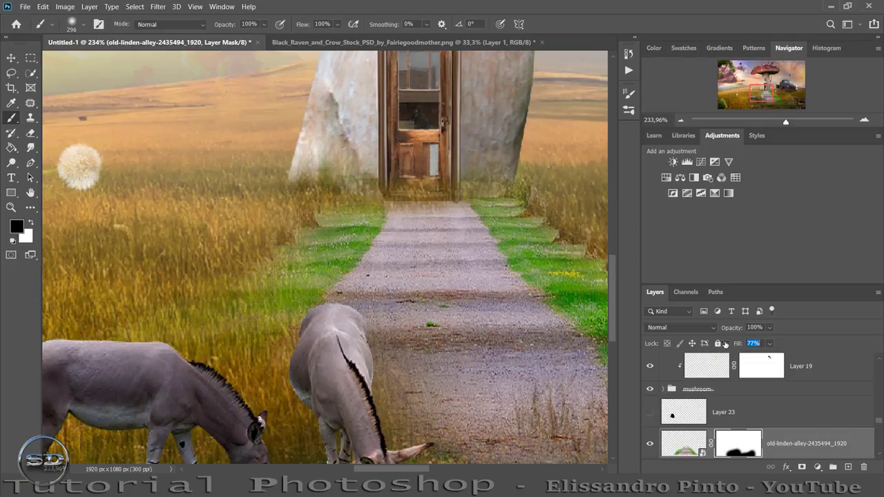
{"action": "left_click_drag", "start_coordinate": [725, 344], "coordinate": [723, 343]}
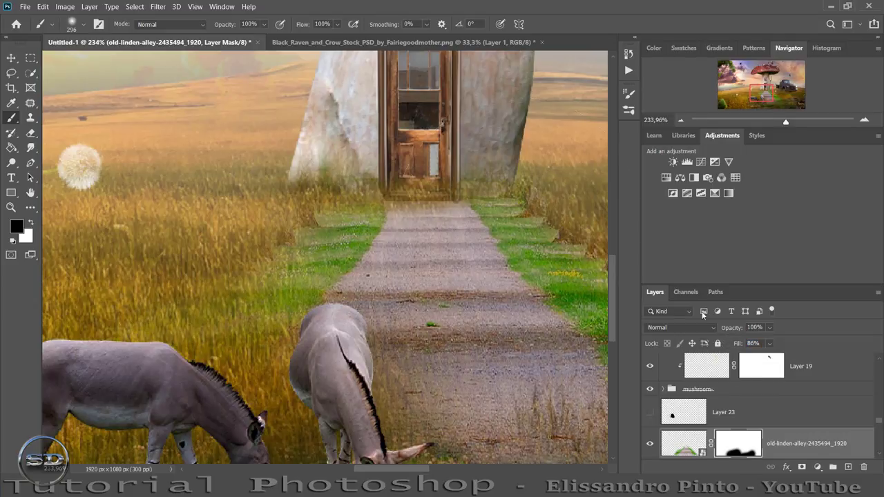
{"action": "mouse_move", "coordinate": [255, 197]}
{"action": "left_mouse_down"}
{"action": "mouse_move", "coordinate": [208, 198]}
{"action": "mouse_move", "coordinate": [290, 255]}
{"action": "left_mouse_up"}
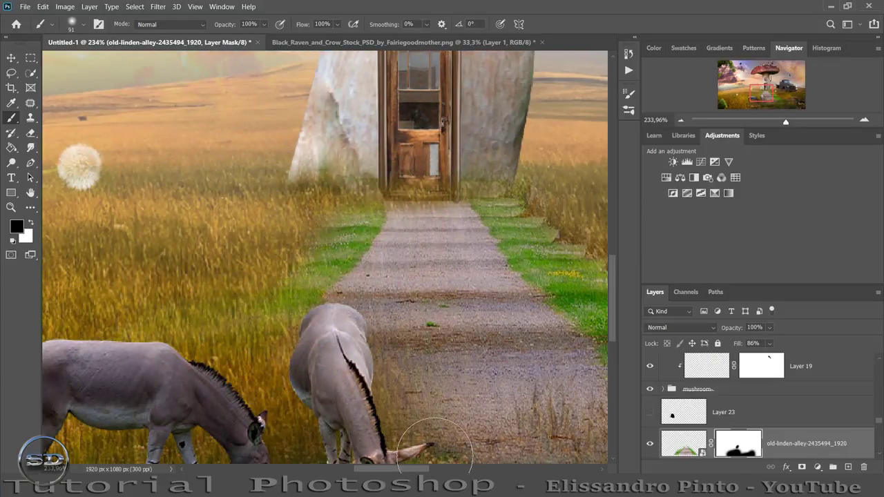
{"action": "scroll", "coordinate": [428, 290], "scroll_direction": "right", "scroll_amount": 5}
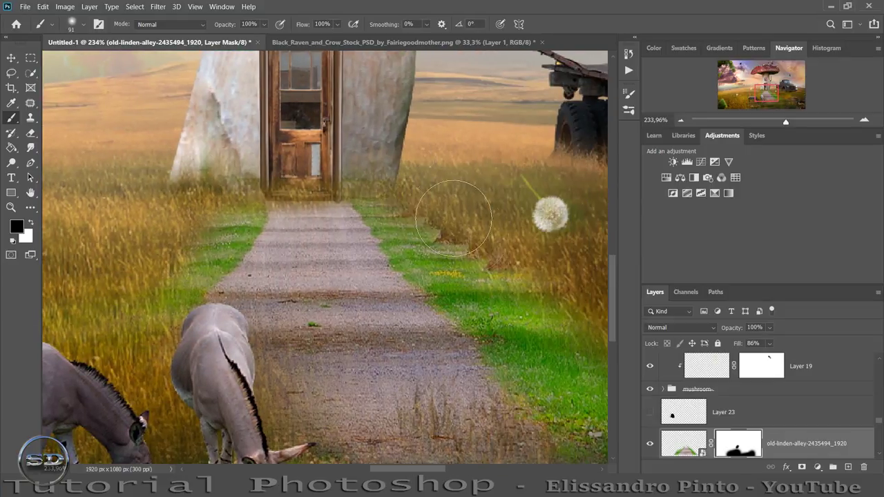
{"action": "left_click_drag", "start_coordinate": [453, 219], "coordinate": [567, 335]}
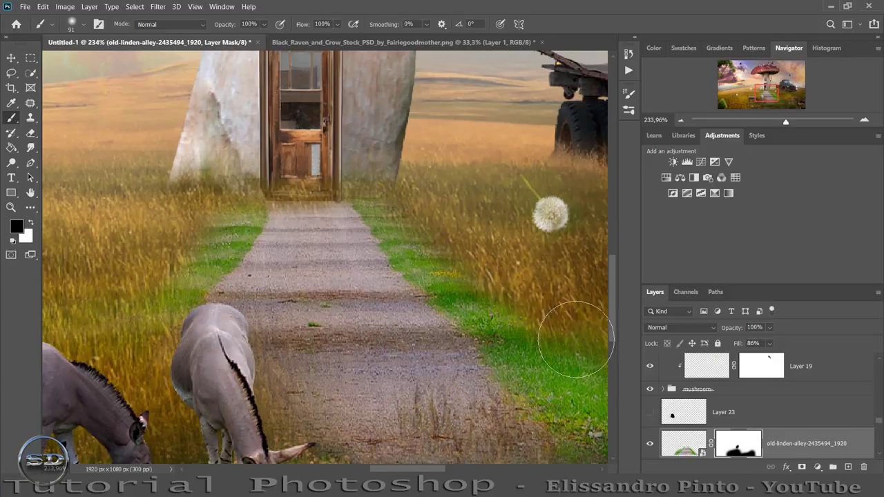
{"action": "left_click", "coordinate": [680, 448]}
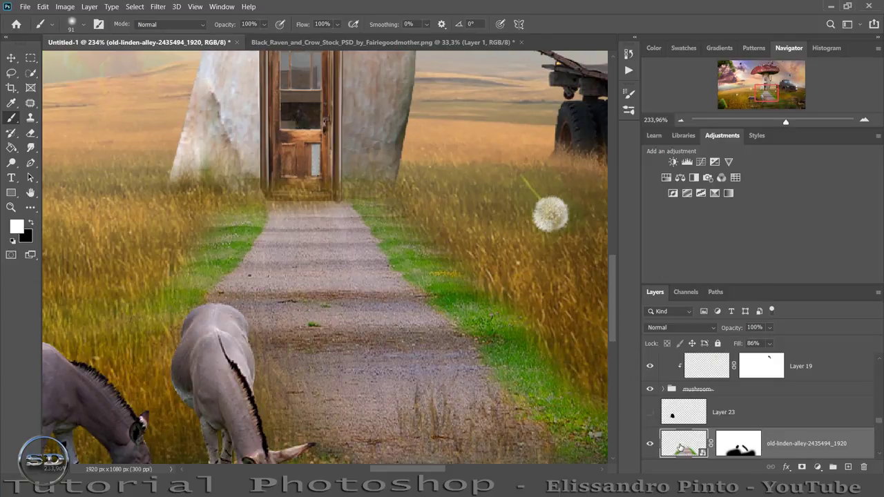
- Add a Hue/Saturation adjustment clipped to the road with Saturation -35
{"action": "left_click", "coordinate": [666, 178]}
{"action": "left_click", "coordinate": [384, 330]}
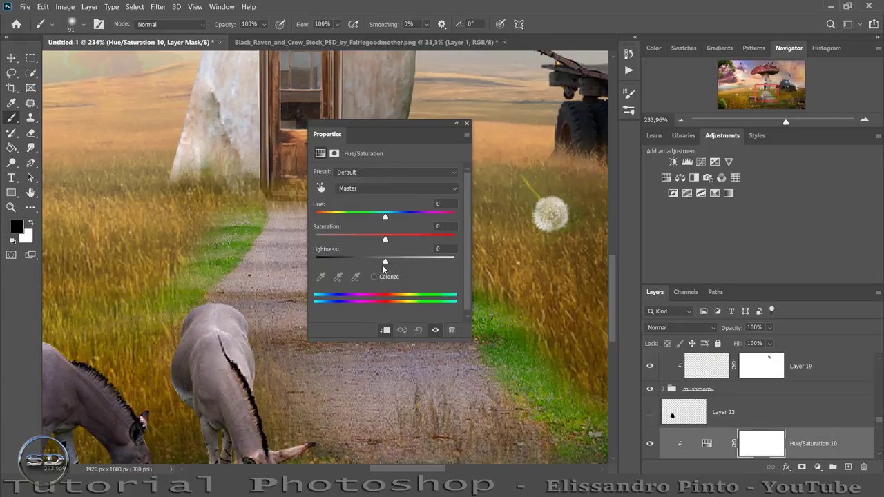
{"action": "left_click_drag", "start_coordinate": [384, 239], "coordinate": [360, 240]}
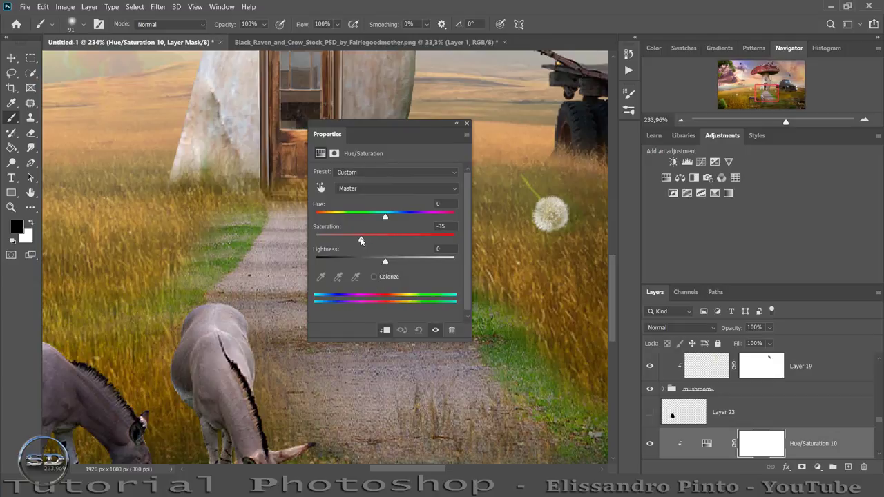
{"action": "left_click", "coordinate": [467, 123]}
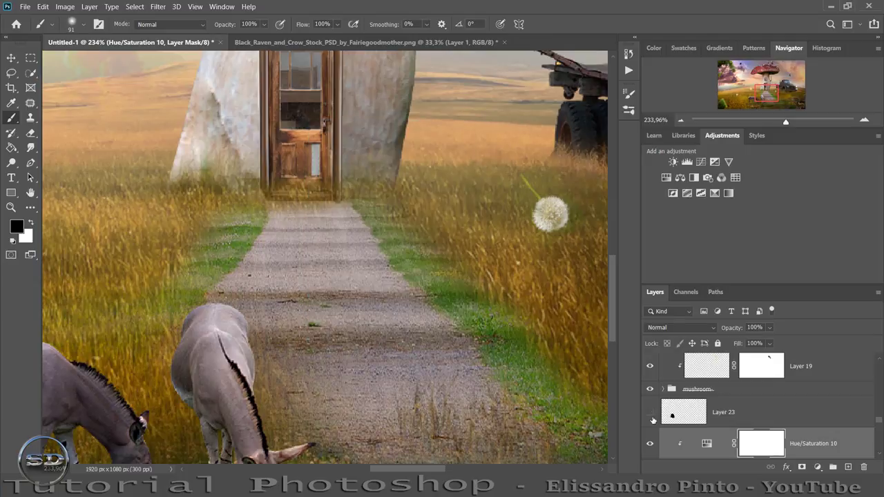
{"action": "scroll", "coordinate": [705, 433], "scroll_direction": "down", "scroll_amount": 2}
- Add a Color Balance layer with Yellow -86 and a red push, masking out a dark path patch
{"action": "left_click", "coordinate": [690, 414]}
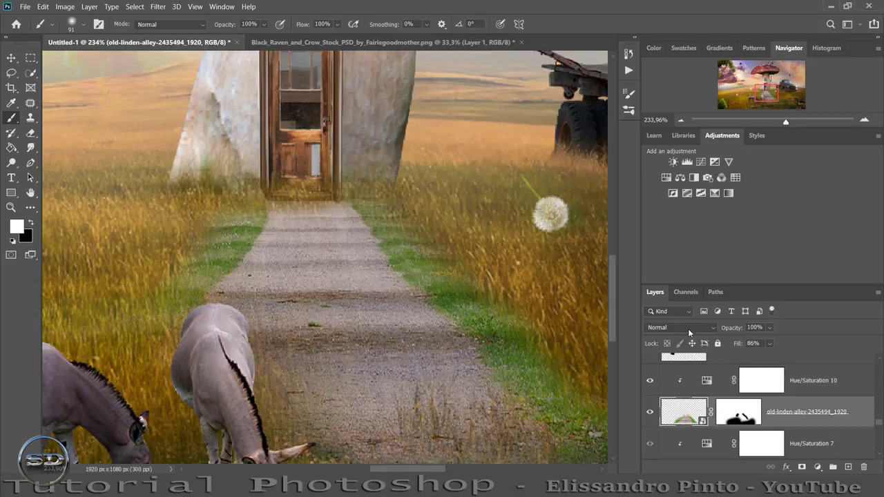
{"action": "left_click", "coordinate": [680, 177]}
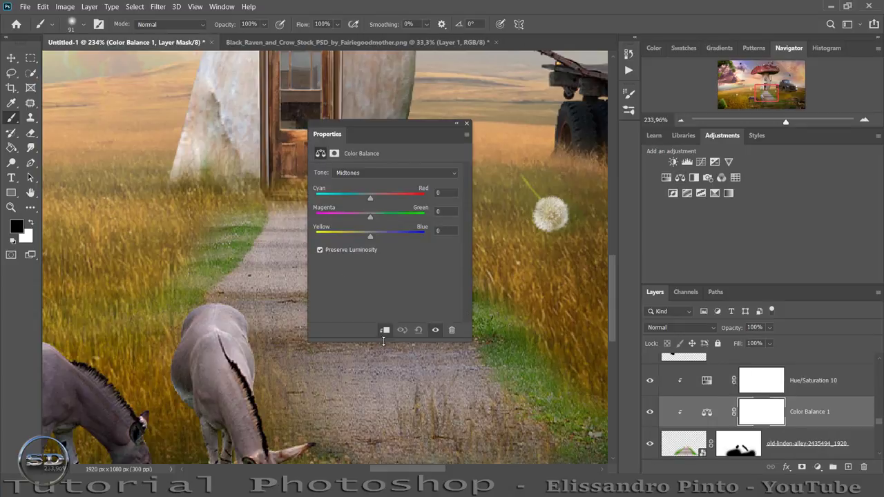
{"action": "left_click_drag", "start_coordinate": [370, 236], "coordinate": [334, 238]}
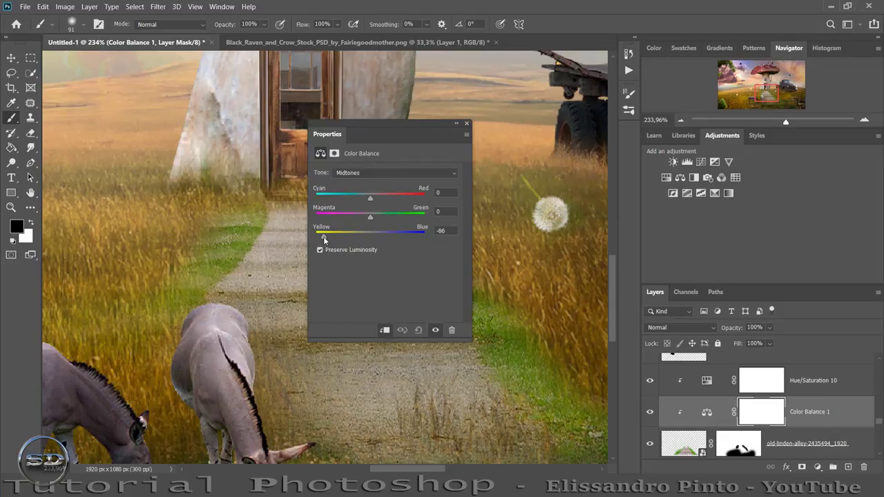
{"action": "left_click_drag", "start_coordinate": [370, 199], "coordinate": [412, 200]}
{"action": "left_click", "coordinate": [467, 125]}
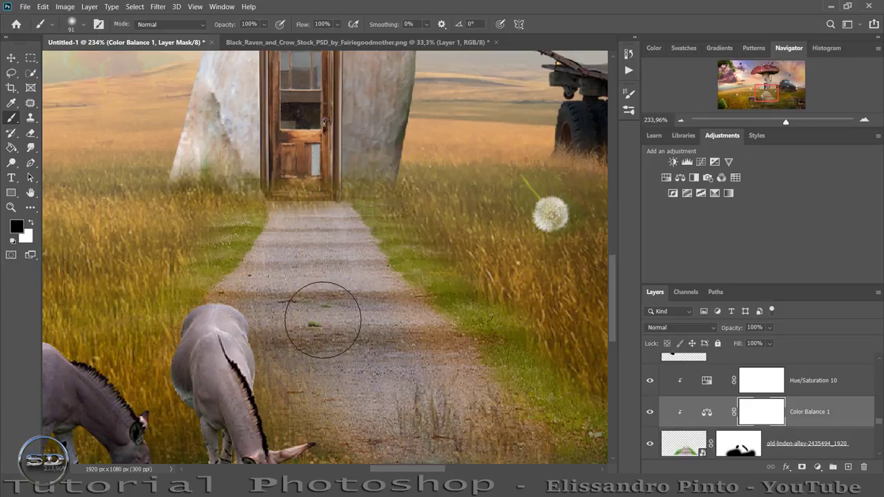
{"action": "left_click_drag", "start_coordinate": [319, 334], "coordinate": [327, 280]}
- Paint on the landscape copy's mask to reveal the door's base above the grass
{"action": "scroll", "coordinate": [784, 413], "scroll_direction": "up", "scroll_amount": 2}
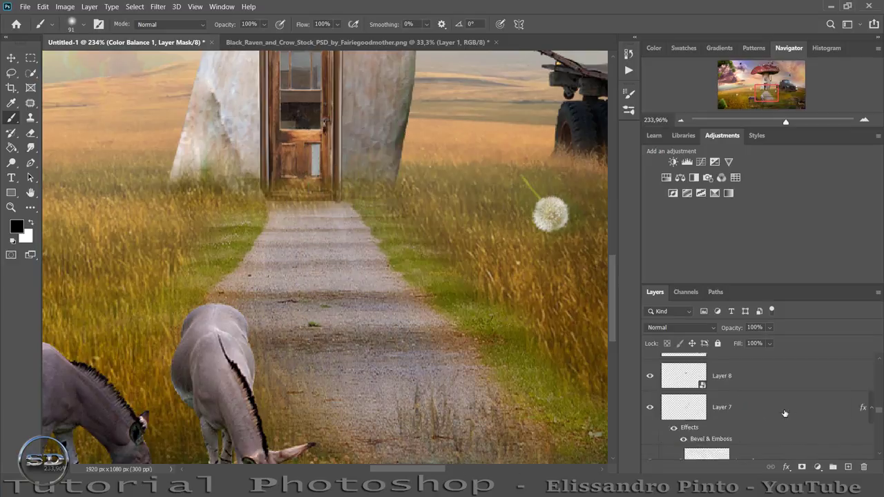
{"action": "scroll", "coordinate": [785, 413], "scroll_direction": "up", "scroll_amount": 2}
{"action": "scroll", "coordinate": [784, 413], "scroll_direction": "up", "scroll_amount": 2}
{"action": "scroll", "coordinate": [785, 412], "scroll_direction": "up", "scroll_amount": 2}
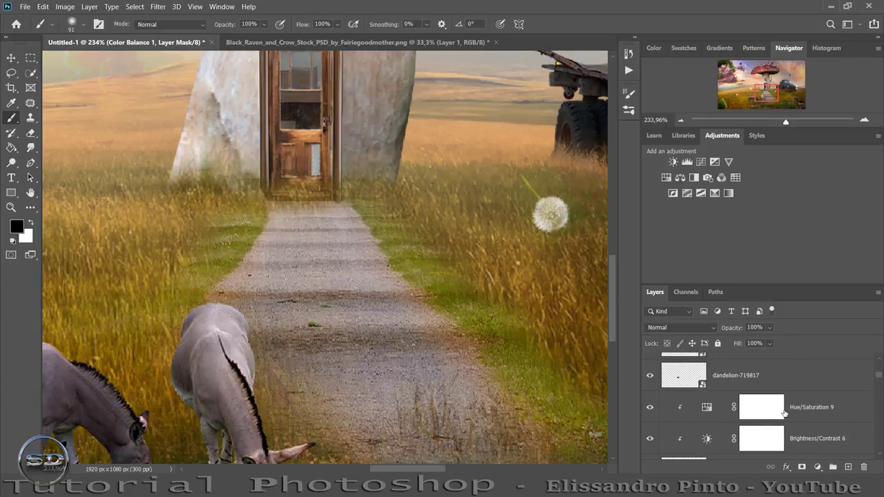
{"action": "scroll", "coordinate": [784, 413], "scroll_direction": "up", "scroll_amount": 2}
{"action": "scroll", "coordinate": [784, 413], "scroll_direction": "up", "scroll_amount": 1}
{"action": "scroll", "coordinate": [785, 413], "scroll_direction": "up", "scroll_amount": 1}
{"action": "scroll", "coordinate": [785, 413], "scroll_direction": "up", "scroll_amount": 1}
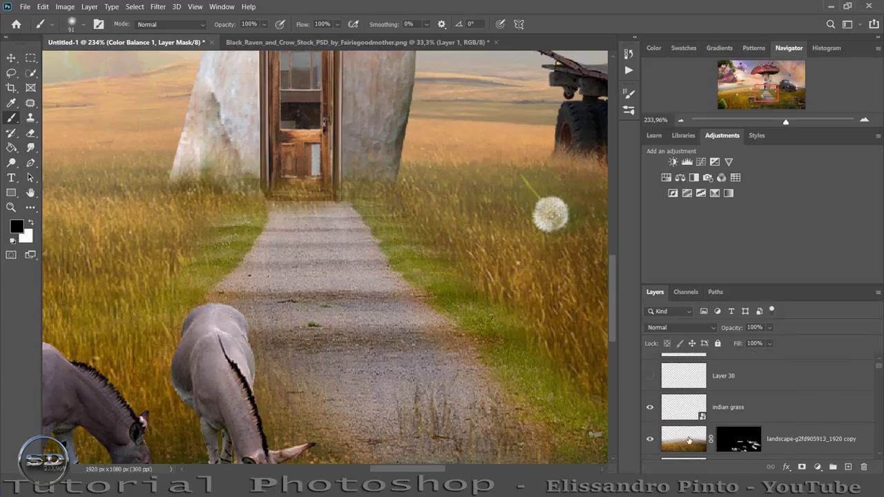
{"action": "left_click", "coordinate": [728, 438]}
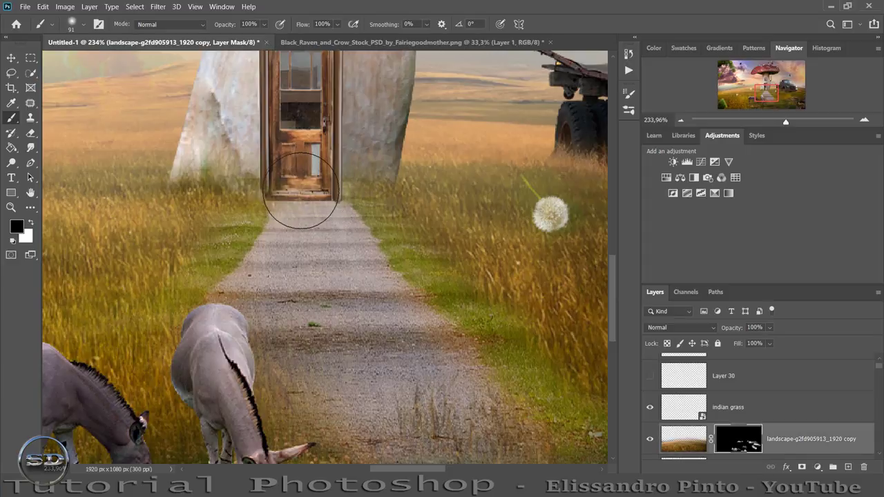
{"action": "left_click", "coordinate": [301, 193]}
- Add empty Layer 32 for the shadow and swap the painting colours
{"action": "left_click_drag", "start_coordinate": [790, 122], "coordinate": [799, 122]}
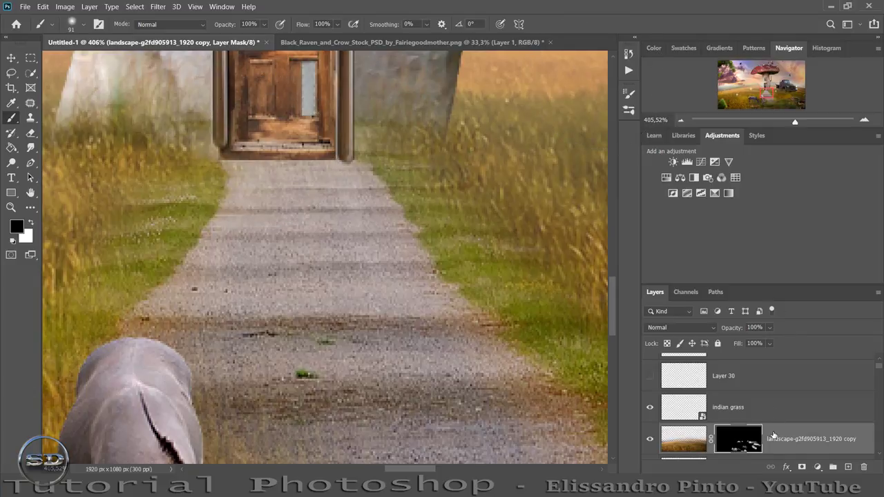
{"action": "left_click", "coordinate": [848, 468]}
{"action": "key", "text": "x"}
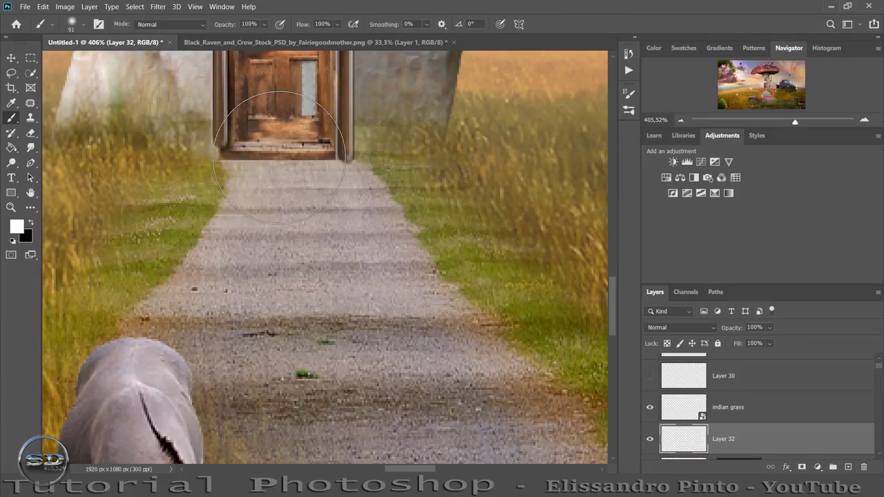
- Paint a soft black shadow stroke at the door's base and stretch it down the path
{"action": "left_click", "coordinate": [31, 223]}
{"action": "left_click_drag", "start_coordinate": [218, 151], "coordinate": [362, 151]}
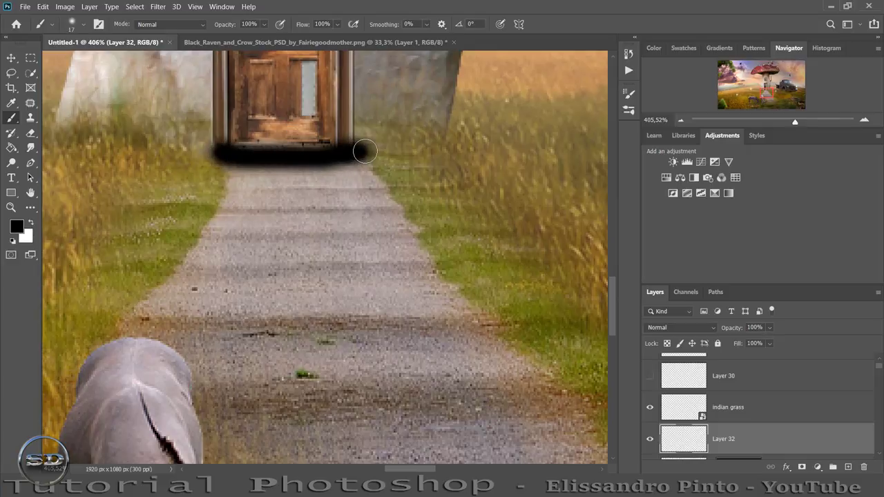
{"action": "left_click", "coordinate": [11, 58]}
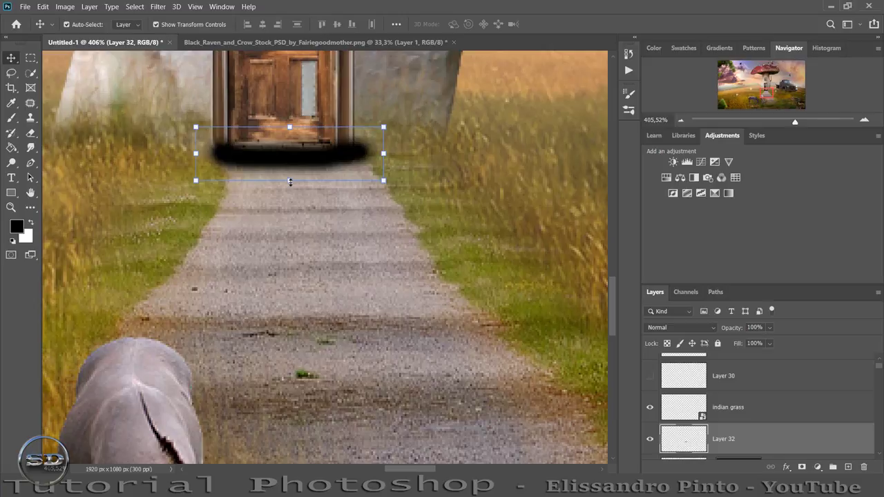
{"action": "left_click_drag", "start_coordinate": [290, 183], "coordinate": [291, 199]}
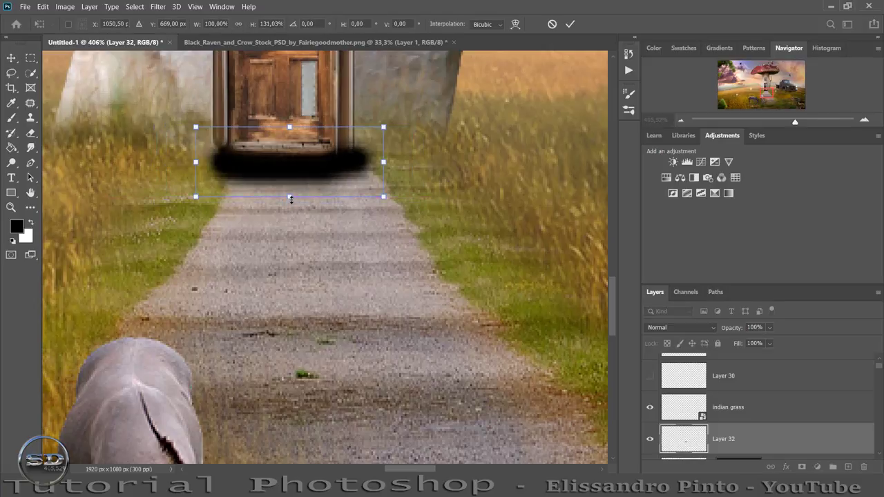
- Warp the shadow into a rounded shape down the path at 76% opacity and commit it
{"action": "right_click", "coordinate": [290, 182]}
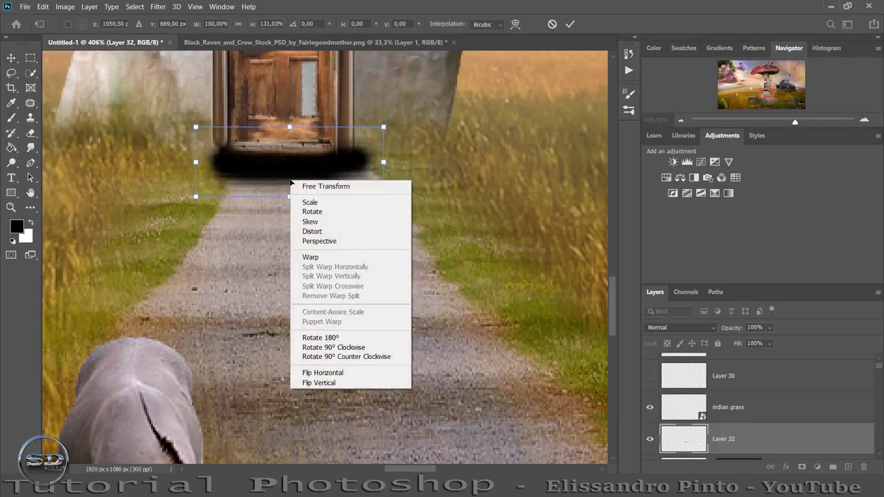
{"action": "left_click", "coordinate": [311, 259]}
{"action": "left_click_drag", "start_coordinate": [296, 190], "coordinate": [306, 248]}
{"action": "left_click_drag", "start_coordinate": [303, 211], "coordinate": [300, 172]}
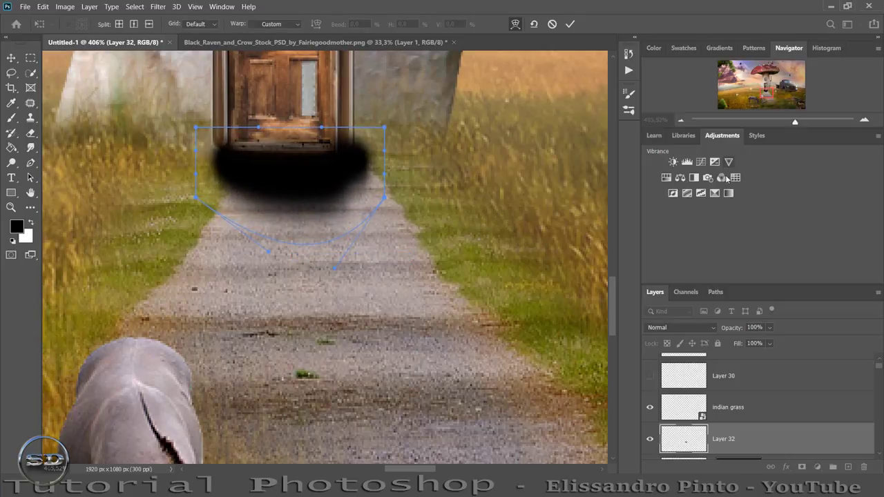
{"action": "left_click_drag", "start_coordinate": [736, 330], "coordinate": [720, 328]}
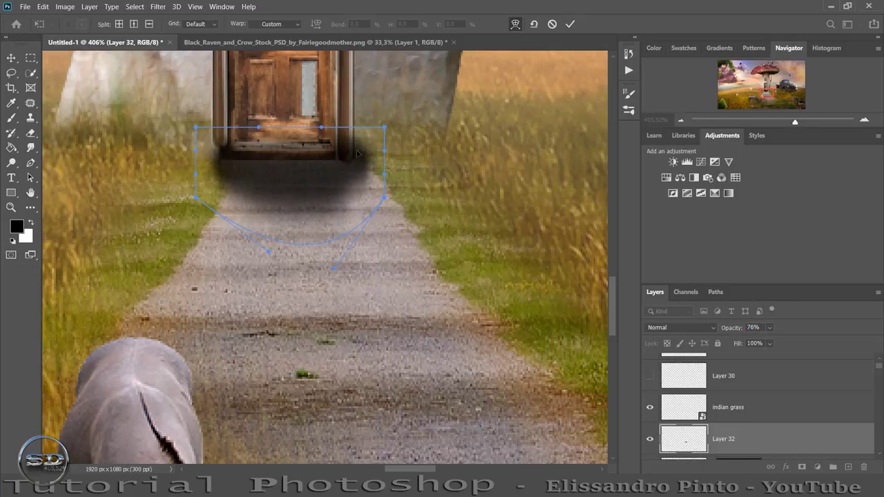
{"action": "left_click", "coordinate": [40, 8]}
{"action": "mouse_move", "coordinate": [61, 255]}
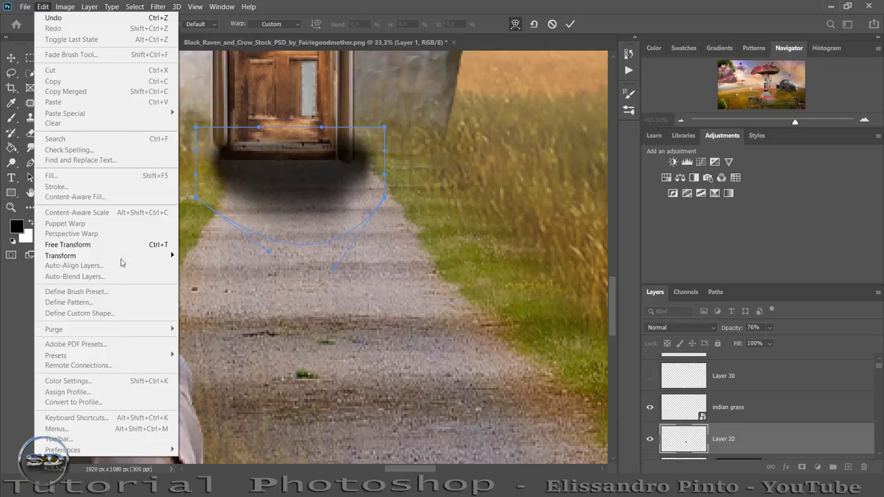
{"action": "left_click", "coordinate": [194, 329]}
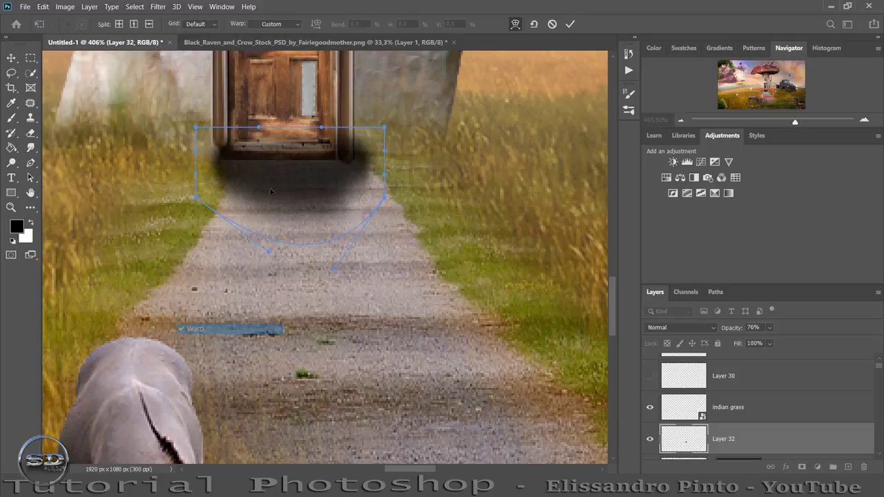
{"action": "left_click_drag", "start_coordinate": [334, 141], "coordinate": [330, 146]}
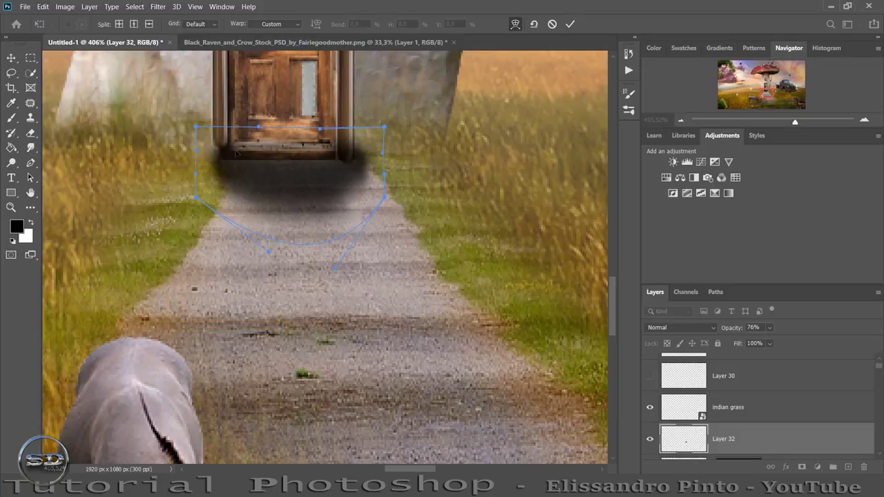
{"action": "left_click_drag", "start_coordinate": [236, 153], "coordinate": [218, 156]}
{"action": "left_click_drag", "start_coordinate": [314, 226], "coordinate": [295, 186]}
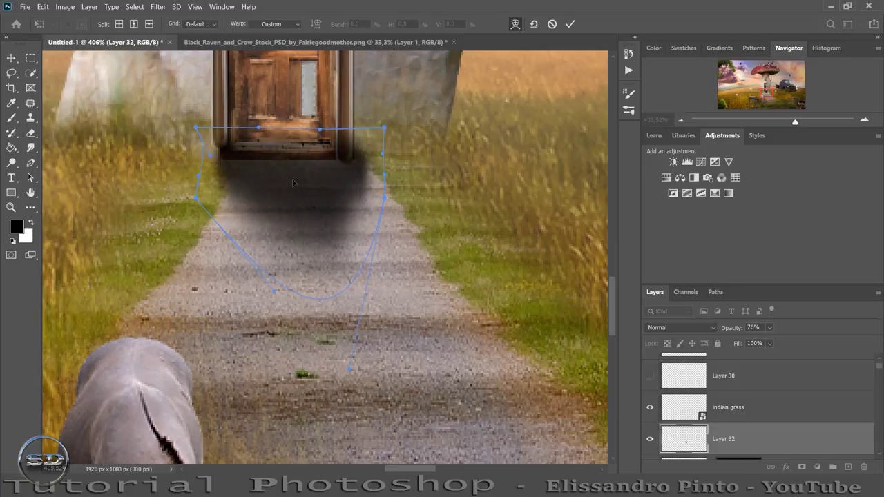
{"action": "left_click", "coordinate": [570, 26]}
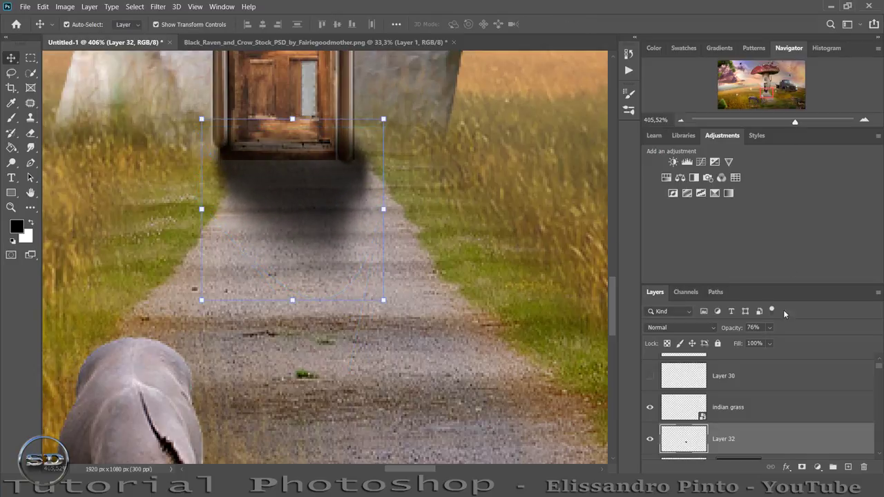
- Fade the door shadow layer to 45% opacity and zoom out to the whole scene
{"action": "left_click_drag", "start_coordinate": [735, 331], "coordinate": [718, 327]}
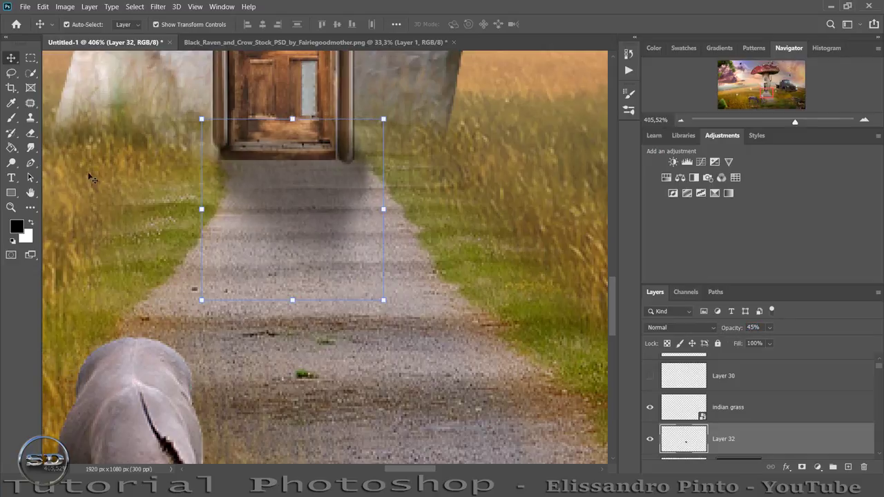
{"action": "left_click", "coordinate": [12, 132]}
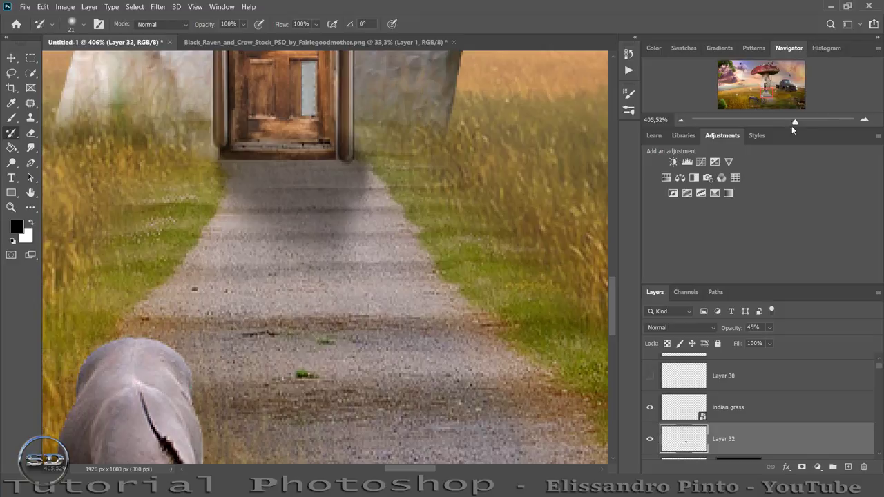
{"action": "left_click_drag", "start_coordinate": [794, 123], "coordinate": [779, 123]}
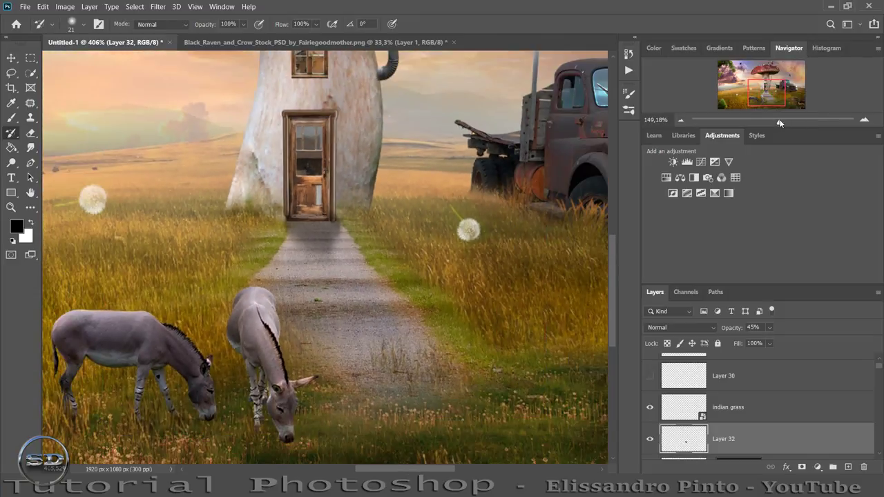
{"action": "scroll", "coordinate": [831, 421], "scroll_direction": "down", "scroll_amount": 1}
{"action": "scroll", "coordinate": [831, 421], "scroll_direction": "down", "scroll_amount": 3}
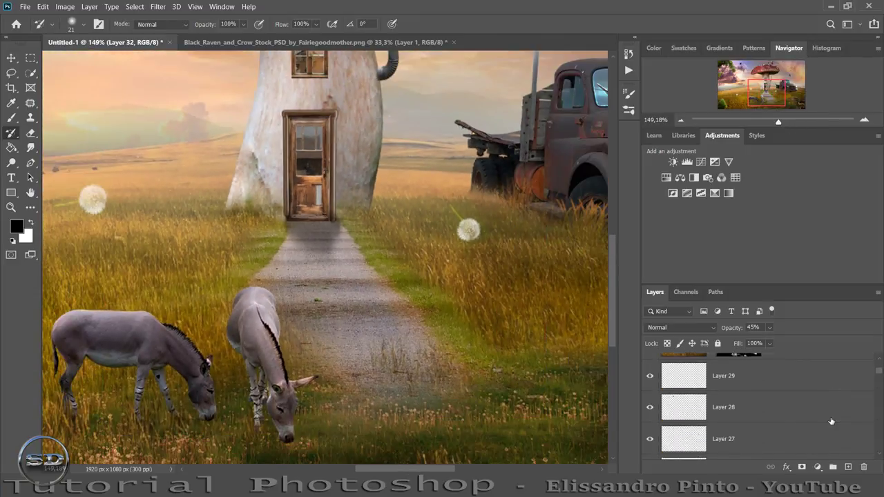
{"action": "scroll", "coordinate": [831, 420], "scroll_direction": "up", "scroll_amount": 3}
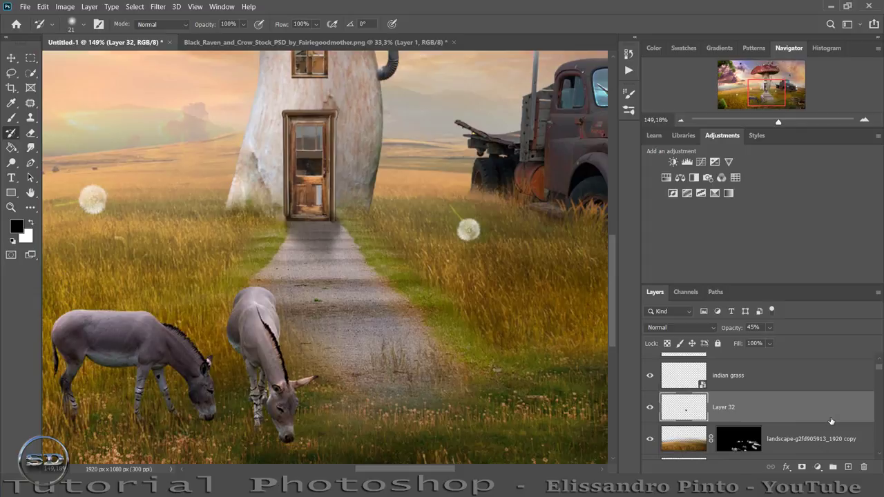
- Reduce the shadow layer's fill to 59%, comparing against the landscape copy layer
{"action": "left_click", "coordinate": [648, 440]}
{"action": "left_click", "coordinate": [648, 441]}
{"action": "left_click_drag", "start_coordinate": [739, 344], "coordinate": [717, 343]}
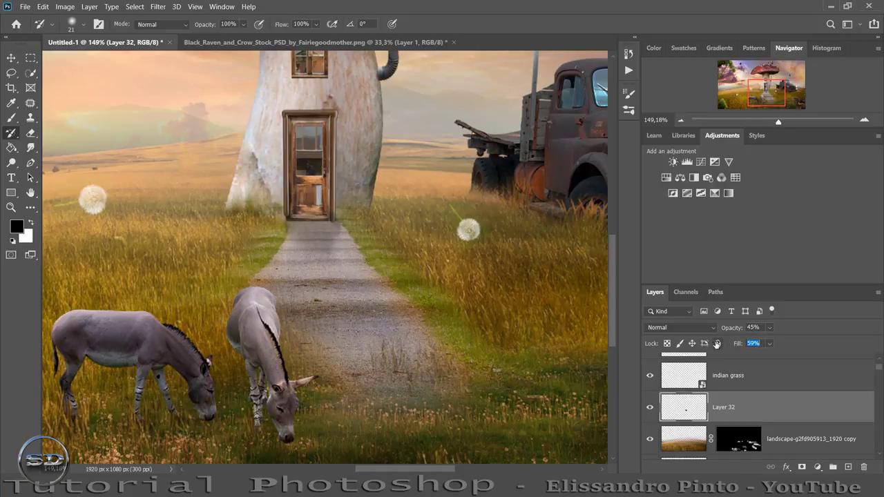
{"action": "scroll", "coordinate": [733, 387], "scroll_direction": "down", "scroll_amount": 3}
{"action": "scroll", "coordinate": [716, 408], "scroll_direction": "up", "scroll_amount": 2}
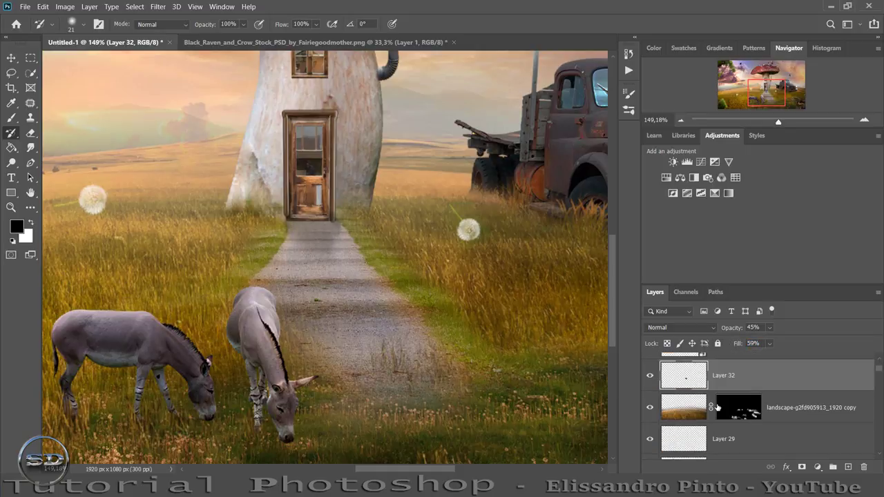
{"action": "left_click", "coordinate": [649, 408]}
{"action": "left_click", "coordinate": [649, 408]}
- Toggle Layer 18's visibility to check its effect on the scene
{"action": "scroll", "coordinate": [649, 408], "scroll_direction": "down", "scroll_amount": 3}
{"action": "scroll", "coordinate": [649, 409], "scroll_direction": "down", "scroll_amount": 1}
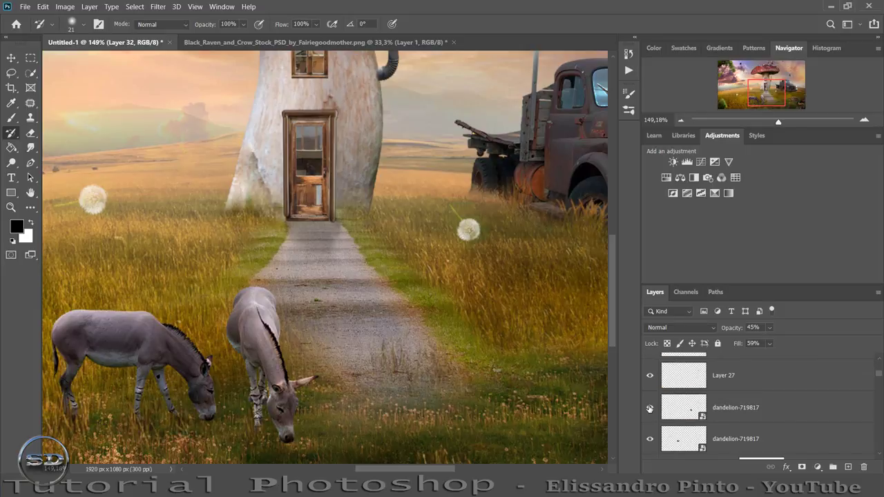
{"action": "scroll", "coordinate": [649, 408], "scroll_direction": "down", "scroll_amount": 1}
{"action": "scroll", "coordinate": [649, 408], "scroll_direction": "down", "scroll_amount": 1}
{"action": "scroll", "coordinate": [649, 409], "scroll_direction": "down", "scroll_amount": 1}
{"action": "scroll", "coordinate": [650, 409], "scroll_direction": "down", "scroll_amount": 1}
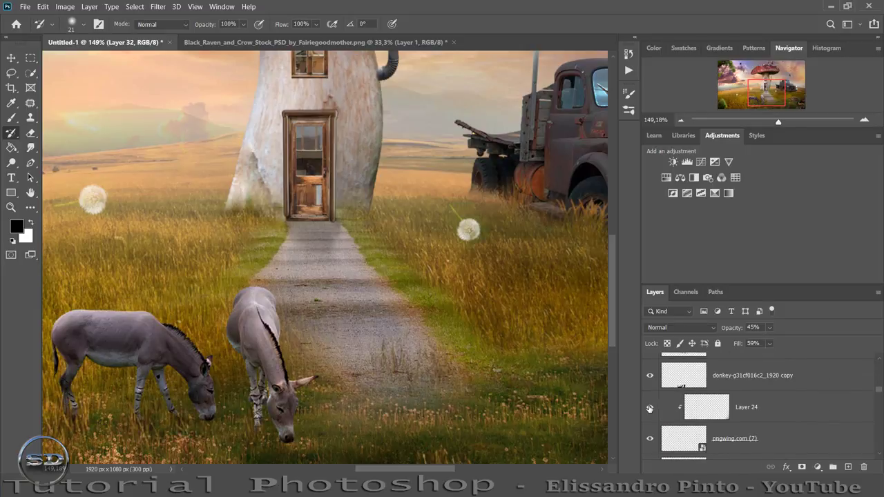
{"action": "scroll", "coordinate": [649, 409], "scroll_direction": "down", "scroll_amount": 1}
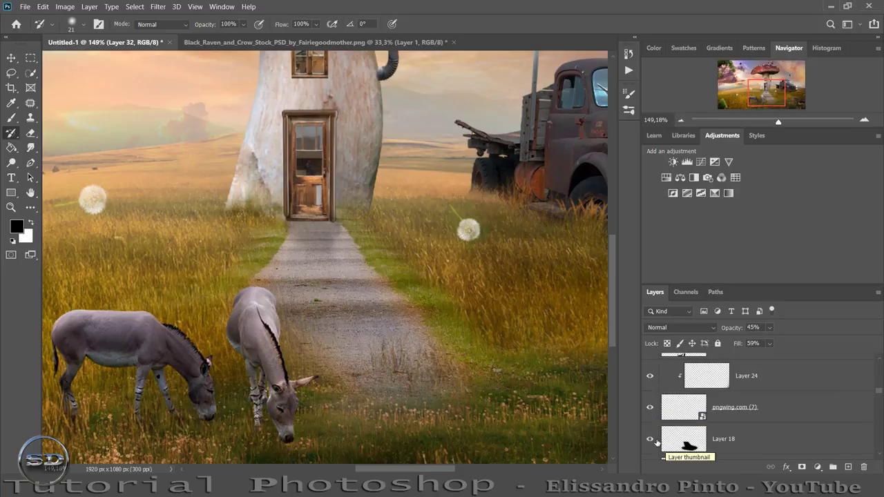
{"action": "left_click", "coordinate": [649, 440]}
{"action": "left_click", "coordinate": [649, 440]}
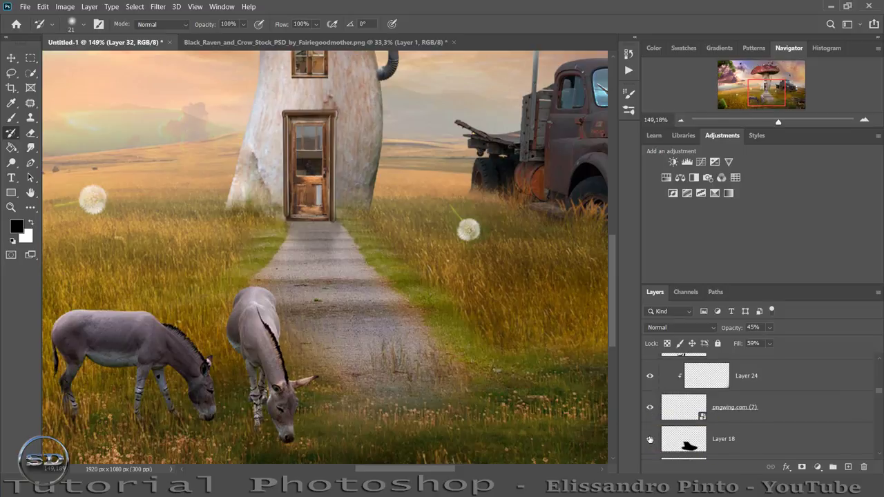
- Move Layer 18 up between Layer 31 and Layer 30, then hide it to compare
{"action": "left_click", "coordinate": [715, 448]}
{"action": "left_click_drag", "start_coordinate": [715, 448], "coordinate": [733, 263]}
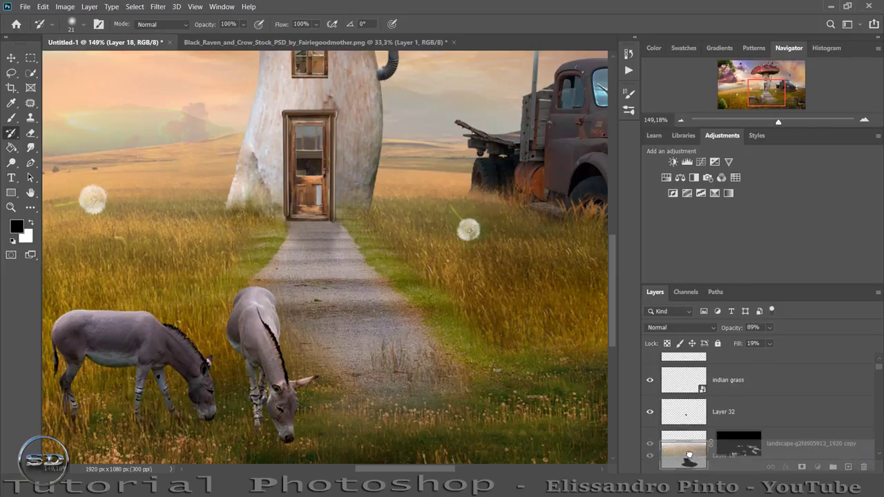
{"action": "left_click_drag", "start_coordinate": [733, 263], "coordinate": [699, 376]}
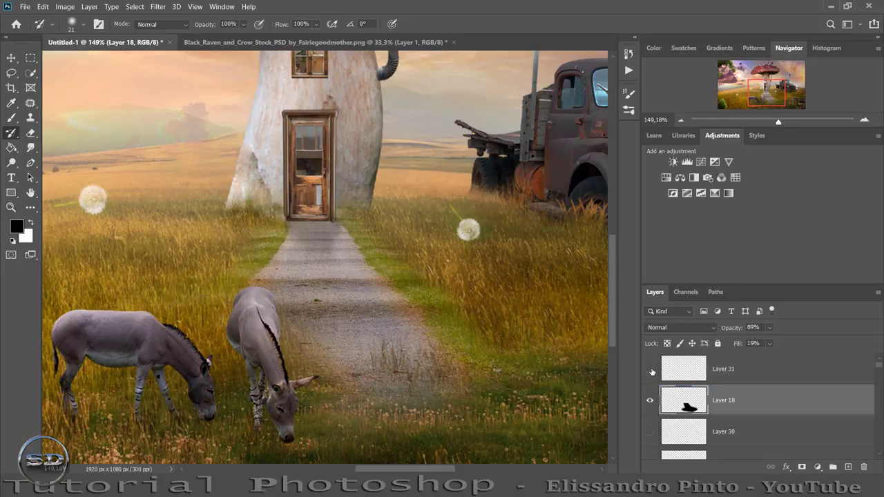
{"action": "left_click", "coordinate": [650, 400]}
- Restore Layer 18 and check the right and left dandelion layers by toggling them
{"action": "left_click", "coordinate": [650, 400]}
{"action": "scroll", "coordinate": [676, 412], "scroll_direction": "down", "scroll_amount": 1}
{"action": "scroll", "coordinate": [676, 411], "scroll_direction": "up", "scroll_amount": 1}
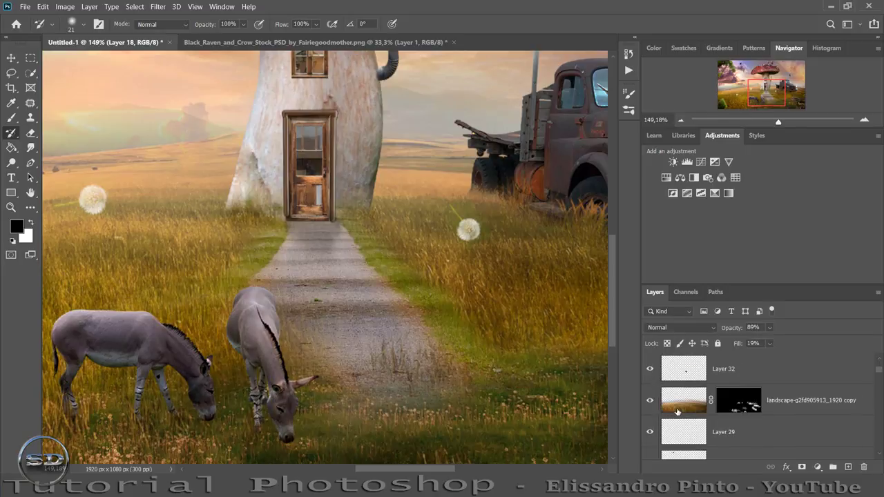
{"action": "left_click", "coordinate": [679, 376]}
{"action": "scroll", "coordinate": [685, 387], "scroll_direction": "down", "scroll_amount": 3}
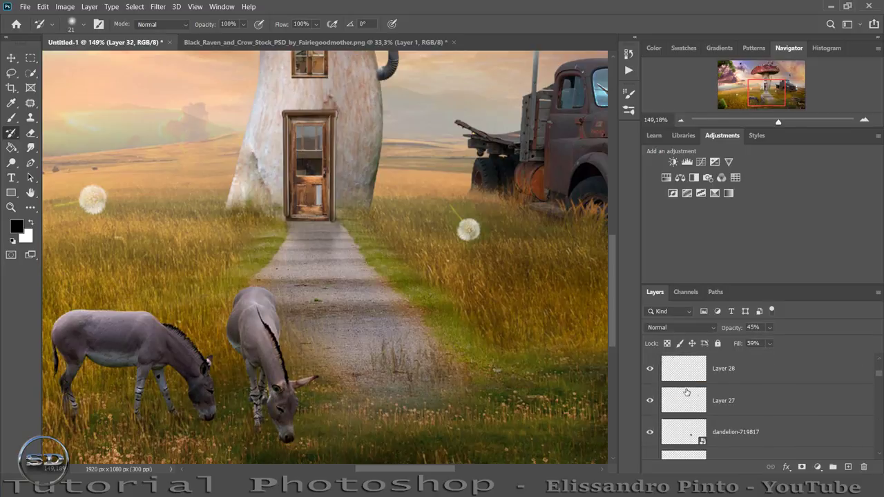
{"action": "scroll", "coordinate": [687, 392], "scroll_direction": "down", "scroll_amount": 1}
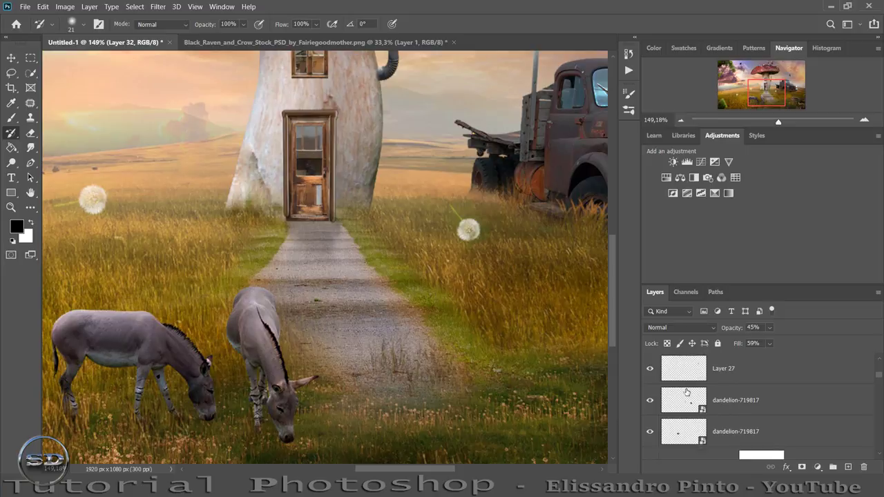
{"action": "left_click", "coordinate": [650, 400]}
{"action": "left_click", "coordinate": [649, 401]}
{"action": "scroll", "coordinate": [654, 408], "scroll_direction": "down", "scroll_amount": 1}
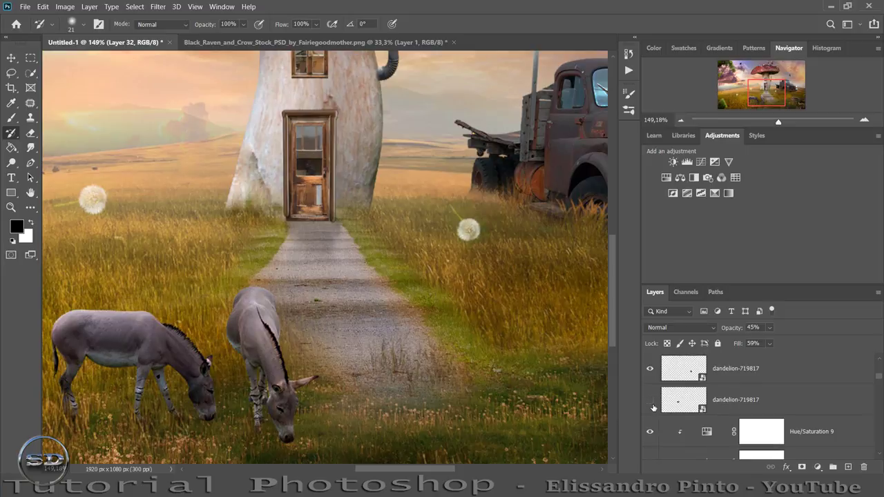
{"action": "left_click", "coordinate": [650, 400]}
{"action": "left_click", "coordinate": [650, 400]}
{"action": "scroll", "coordinate": [653, 408], "scroll_direction": "down", "scroll_amount": 1}
{"action": "scroll", "coordinate": [661, 406], "scroll_direction": "down", "scroll_amount": 1}
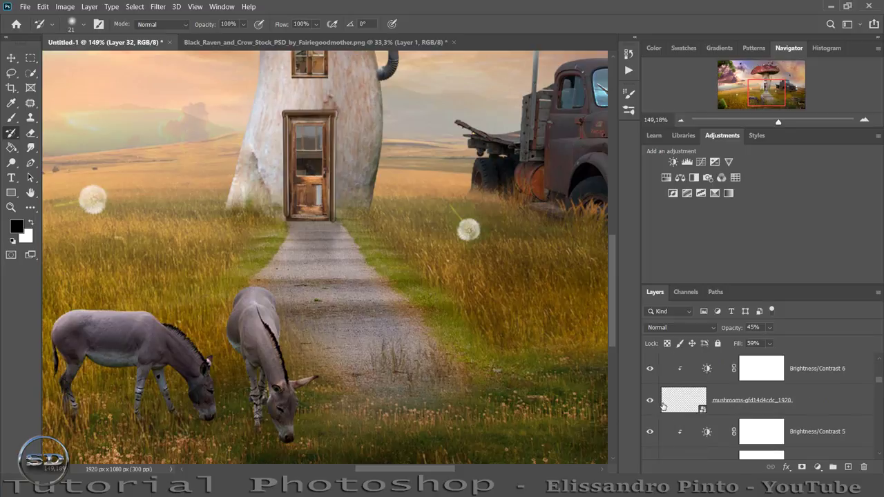
- Toggle the top donkey layer on and off to compare the donkeys
{"action": "left_click", "coordinate": [685, 403]}
{"action": "scroll", "coordinate": [676, 402], "scroll_direction": "down", "scroll_amount": 1}
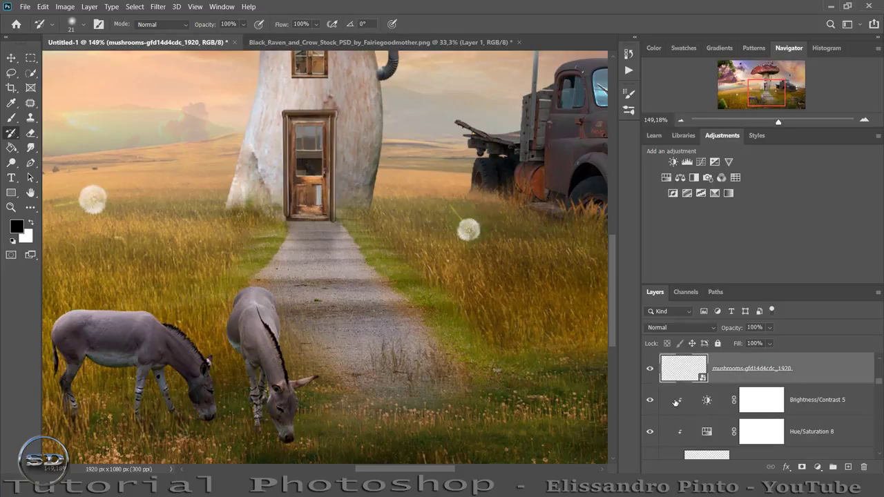
{"action": "scroll", "coordinate": [675, 383], "scroll_direction": "down", "scroll_amount": 1}
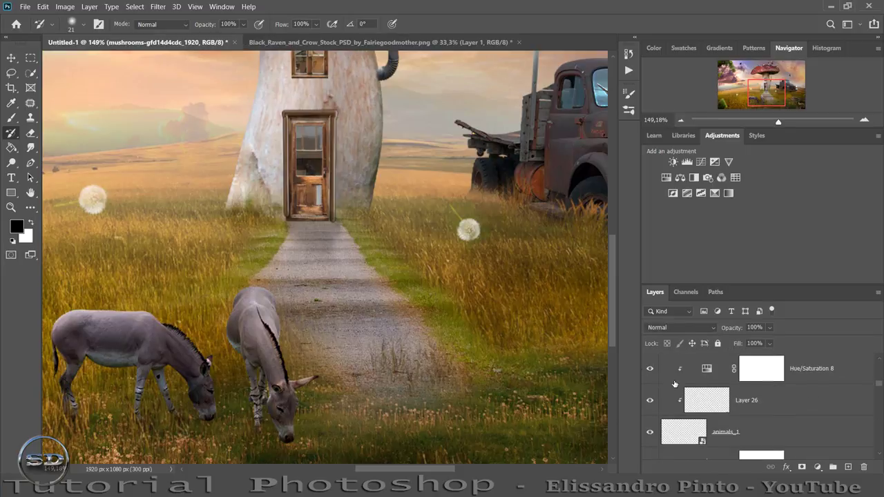
{"action": "scroll", "coordinate": [675, 383], "scroll_direction": "down", "scroll_amount": 1}
{"action": "scroll", "coordinate": [674, 383], "scroll_direction": "down", "scroll_amount": 1}
{"action": "scroll", "coordinate": [674, 383], "scroll_direction": "down", "scroll_amount": 1}
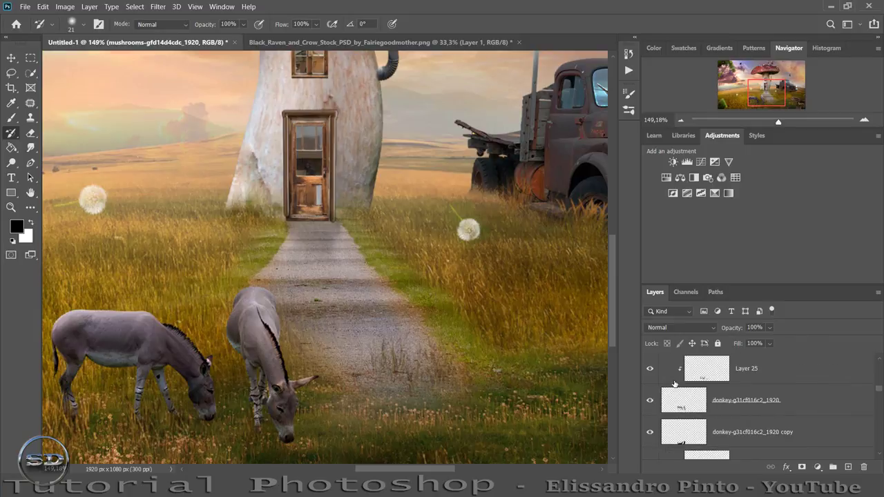
{"action": "scroll", "coordinate": [675, 383], "scroll_direction": "down", "scroll_amount": 1}
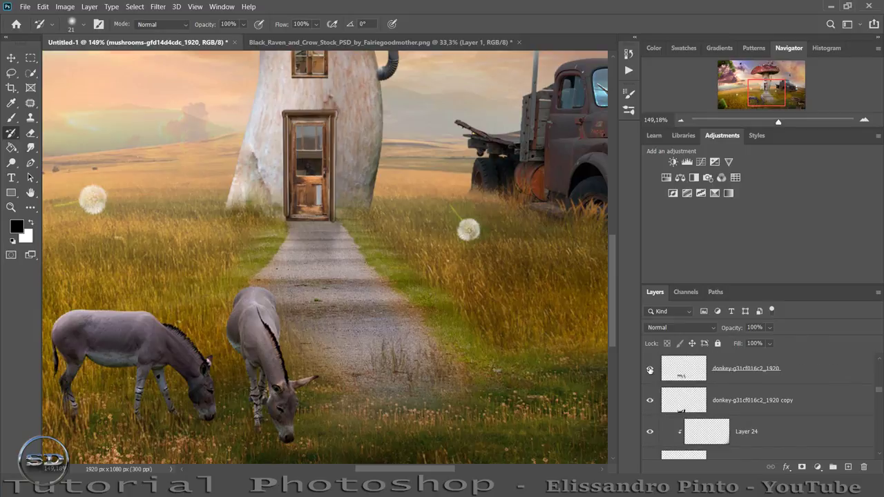
{"action": "left_click", "coordinate": [649, 368]}
{"action": "left_click", "coordinate": [649, 368]}
- Zoom in on the grazing donkeys and lower the top donkey layer's fill to 98%
{"action": "left_click", "coordinate": [673, 371]}
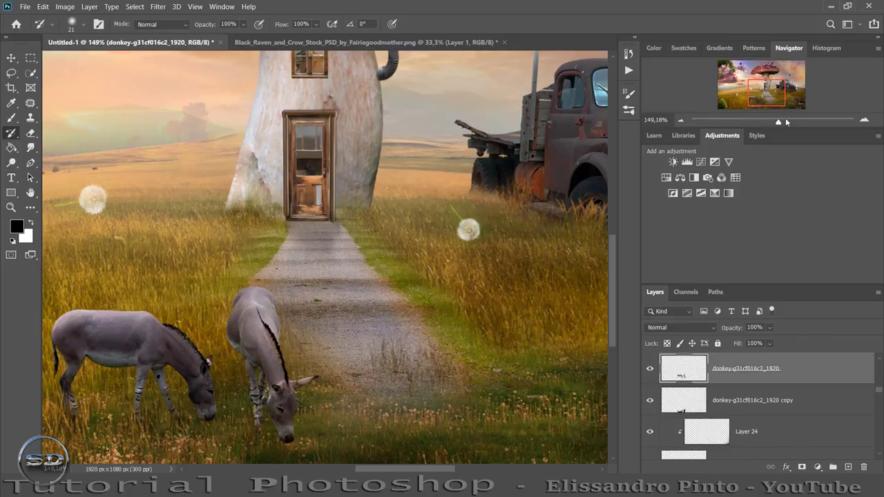
{"action": "left_click_drag", "start_coordinate": [778, 122], "coordinate": [790, 123]}
{"action": "left_click_drag", "start_coordinate": [769, 94], "coordinate": [759, 102]}
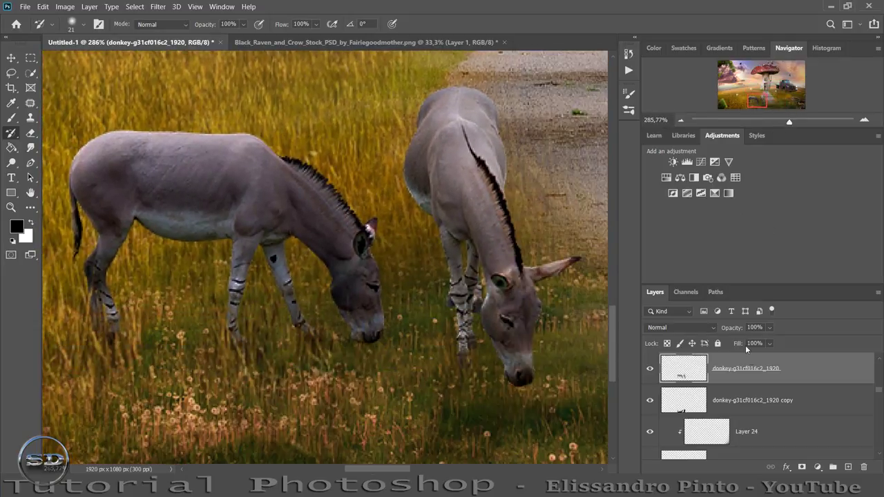
{"action": "left_click_drag", "start_coordinate": [739, 347], "coordinate": [737, 345]}
{"action": "mouse_move", "coordinate": [789, 121]}
{"action": "left_mouse_down"}
{"action": "mouse_move", "coordinate": [768, 123]}
{"action": "mouse_move", "coordinate": [783, 122]}
{"action": "mouse_move", "coordinate": [765, 87]}
{"action": "left_mouse_up"}
- Hide Layer 30 and Layer 31, and turn Layer 32 back on
{"action": "scroll", "coordinate": [729, 383], "scroll_direction": "down", "scroll_amount": 3}
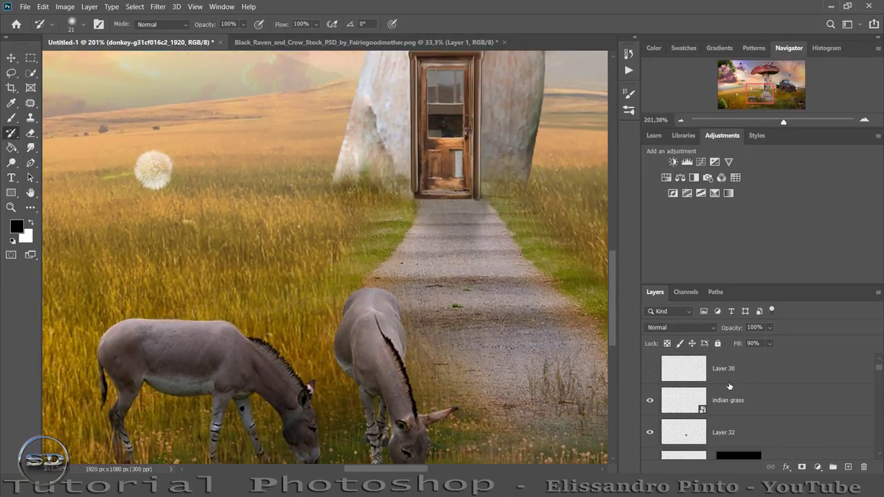
{"action": "scroll", "coordinate": [729, 387], "scroll_direction": "up", "scroll_amount": 2}
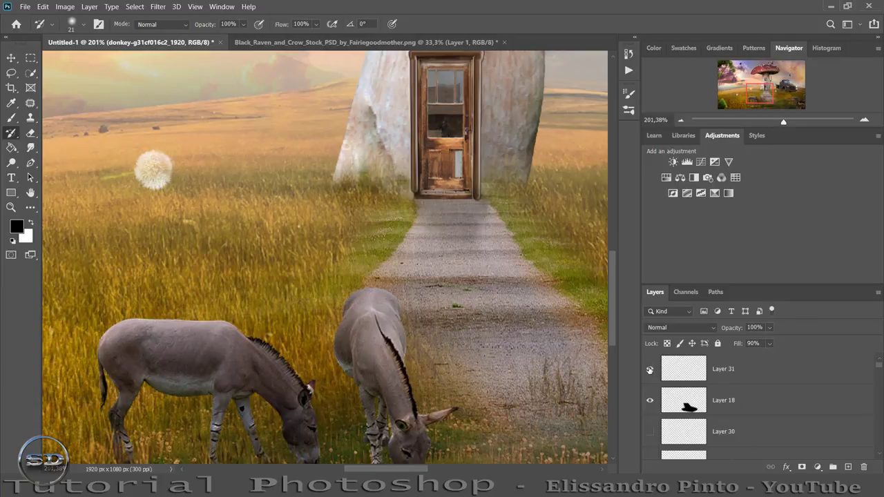
{"action": "left_click", "coordinate": [649, 431]}
{"action": "left_click_drag", "start_coordinate": [782, 123], "coordinate": [765, 122]}
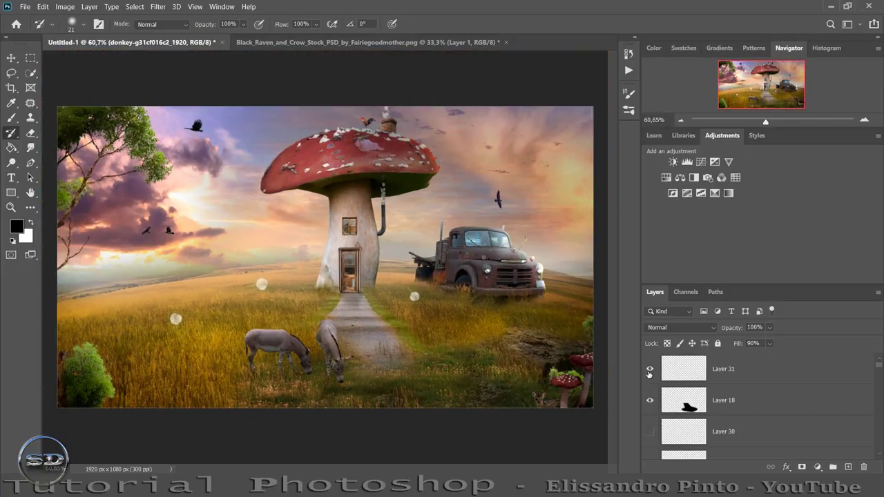
{"action": "left_click", "coordinate": [649, 371]}
{"action": "scroll", "coordinate": [650, 376], "scroll_direction": "down", "scroll_amount": 1}
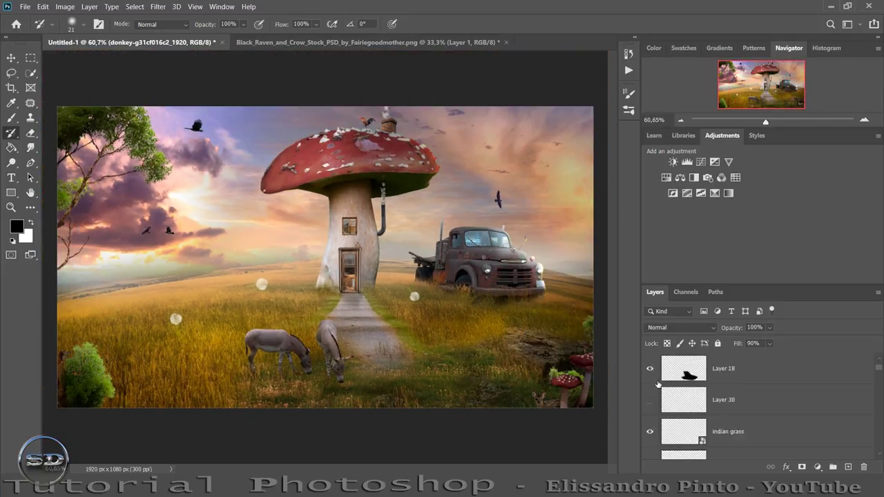
{"action": "scroll", "coordinate": [651, 400], "scroll_direction": "down", "scroll_amount": 2}
{"action": "left_click", "coordinate": [650, 400]}
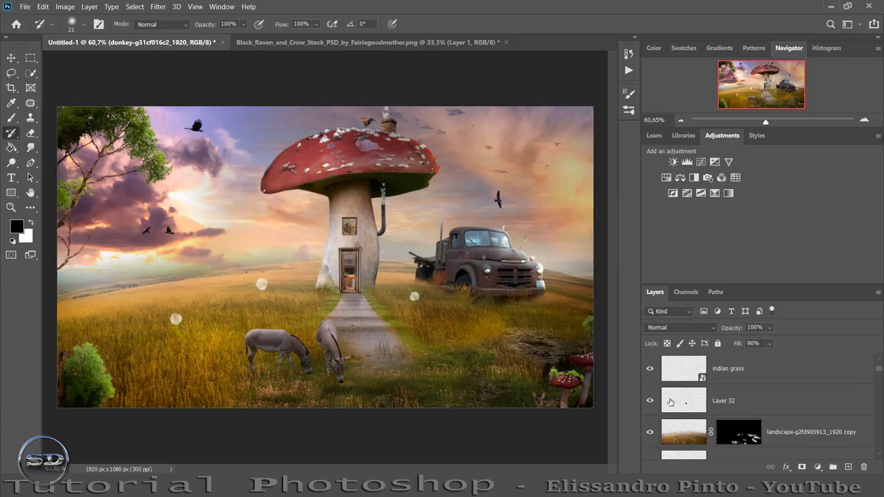
- Mask Layer 32 and paint black with a 67 px brush over the path below the door
{"action": "left_click", "coordinate": [682, 401]}
{"action": "left_click", "coordinate": [801, 468]}
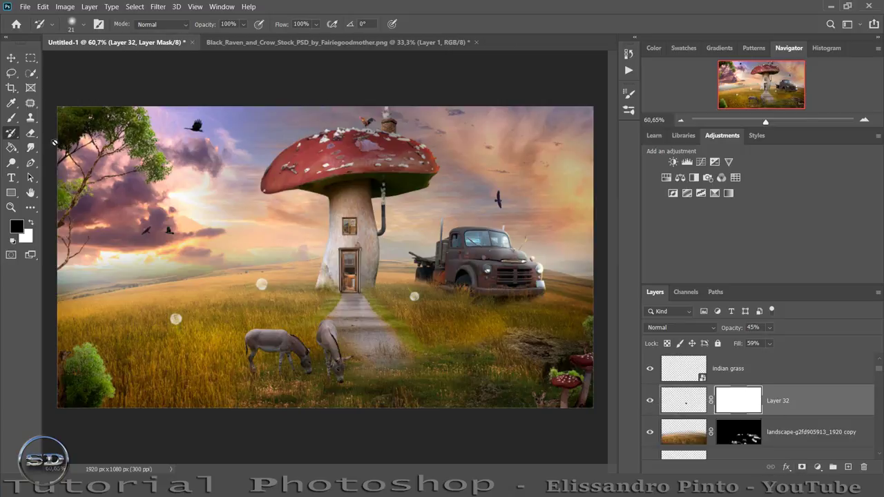
{"action": "left_click", "coordinate": [11, 117]}
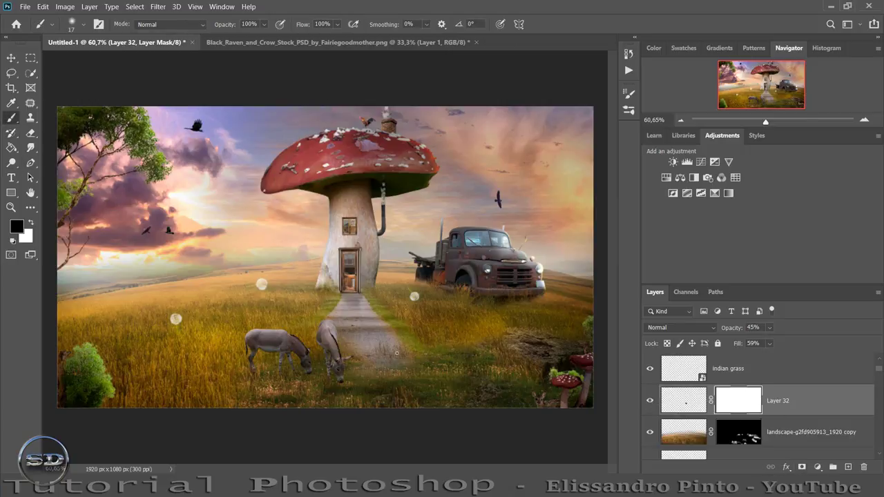
{"action": "mouse_move", "coordinate": [771, 121]}
{"action": "left_mouse_down"}
{"action": "mouse_move", "coordinate": [782, 113]}
{"action": "mouse_move", "coordinate": [795, 122]}
{"action": "left_mouse_up"}
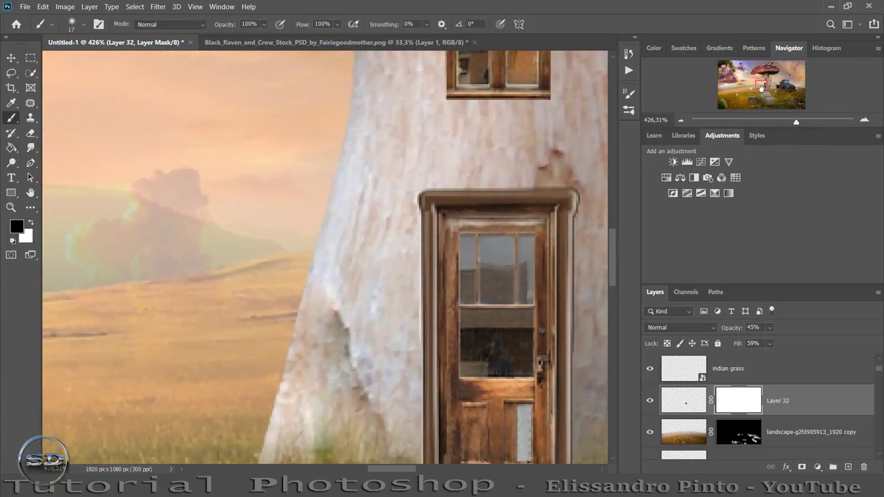
{"action": "scroll", "coordinate": [448, 276], "scroll_direction": "down", "scroll_amount": 1}
{"action": "scroll", "coordinate": [414, 285], "scroll_direction": "down", "scroll_amount": 2}
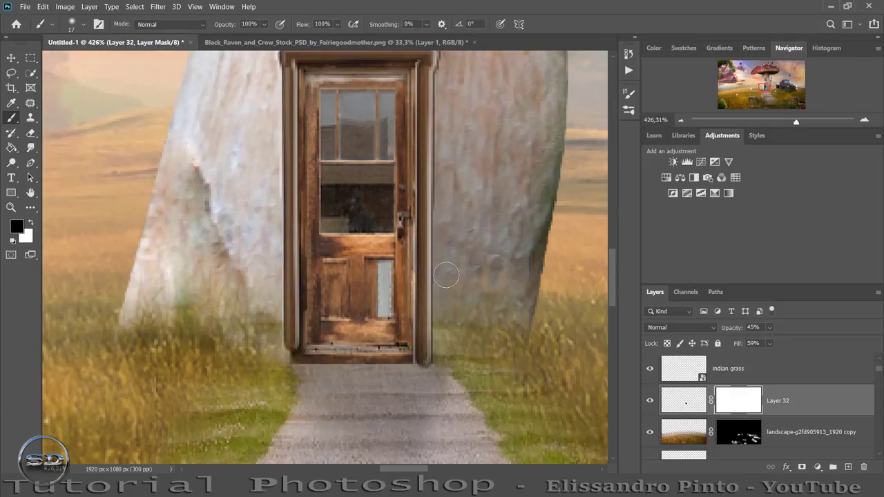
{"action": "scroll", "coordinate": [401, 332], "scroll_direction": "down", "scroll_amount": 1}
{"action": "left_click_drag", "start_coordinate": [389, 376], "coordinate": [415, 377]}
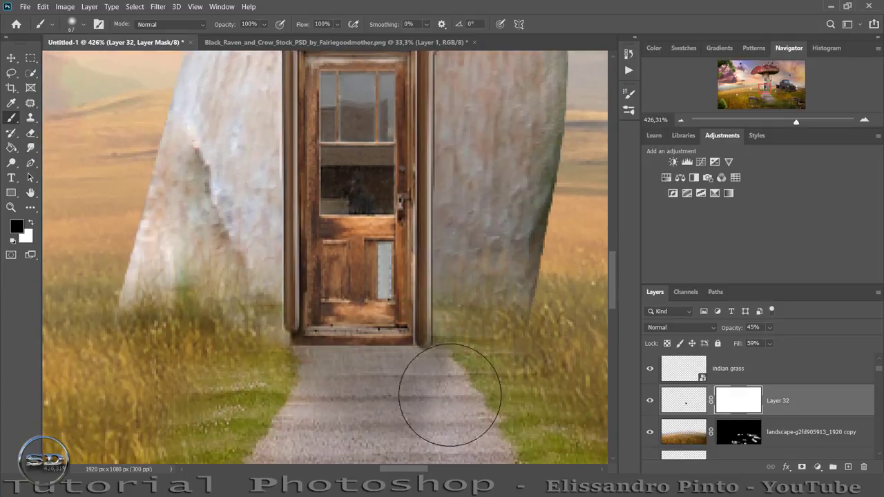
{"action": "mouse_move", "coordinate": [414, 428]}
{"action": "left_mouse_down"}
{"action": "mouse_move", "coordinate": [257, 424]}
{"action": "mouse_move", "coordinate": [430, 414]}
{"action": "left_mouse_up"}
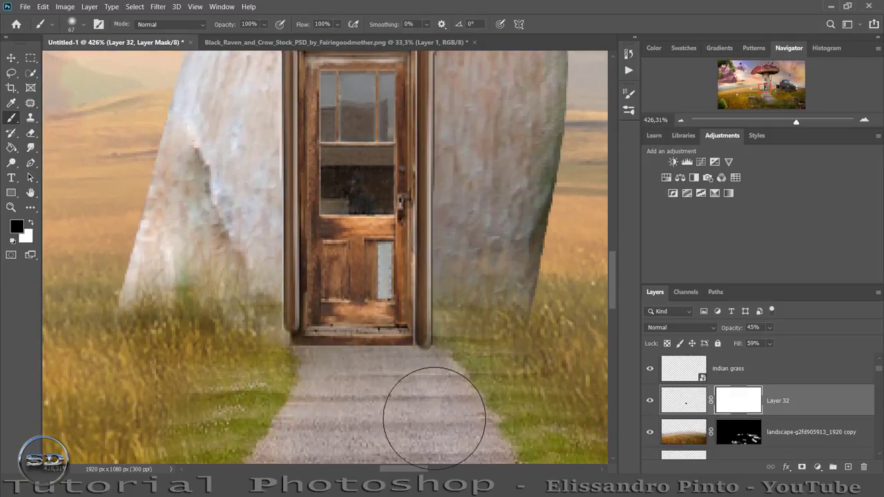
{"action": "left_click", "coordinate": [650, 401]}
- Show Layer 32 again and toggle Layer 6 and the door layer to inspect the door
{"action": "left_click", "coordinate": [650, 400]}
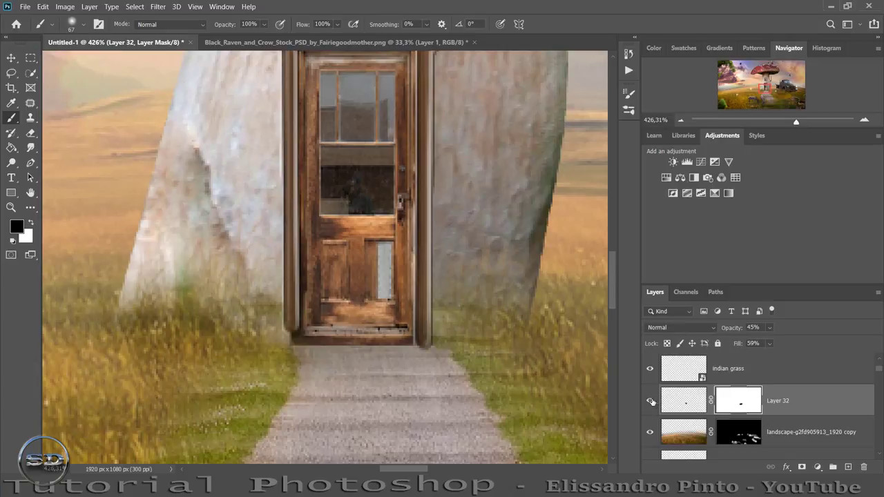
{"action": "scroll", "coordinate": [694, 432], "scroll_direction": "down", "scroll_amount": 1}
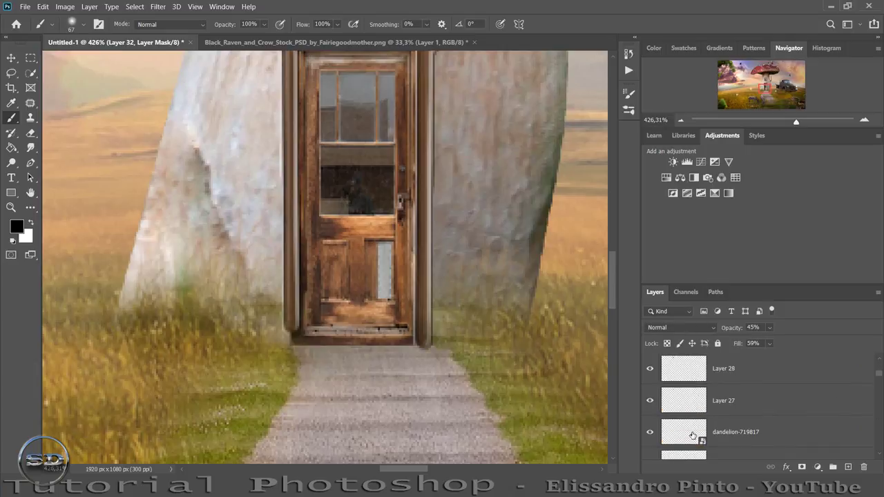
{"action": "scroll", "coordinate": [694, 432], "scroll_direction": "down", "scroll_amount": 1}
{"action": "scroll", "coordinate": [693, 433], "scroll_direction": "down", "scroll_amount": 1}
{"action": "scroll", "coordinate": [693, 433], "scroll_direction": "down", "scroll_amount": 1}
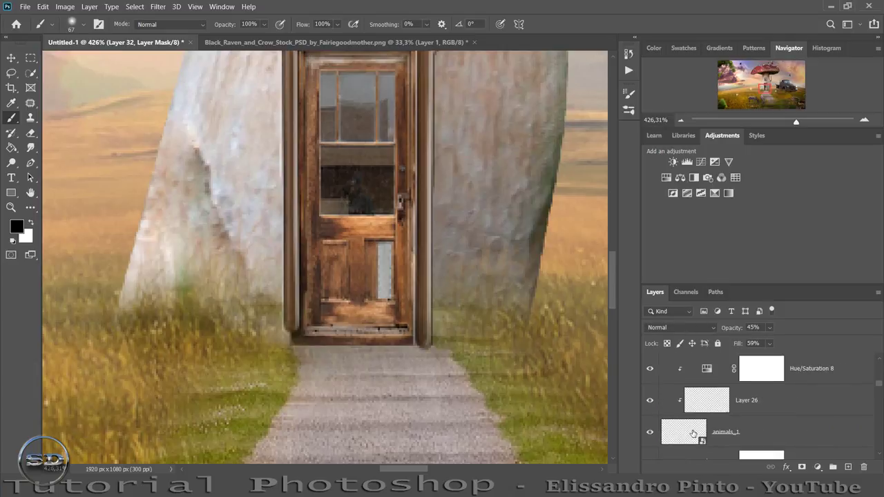
{"action": "scroll", "coordinate": [675, 404], "scroll_direction": "down", "scroll_amount": 1}
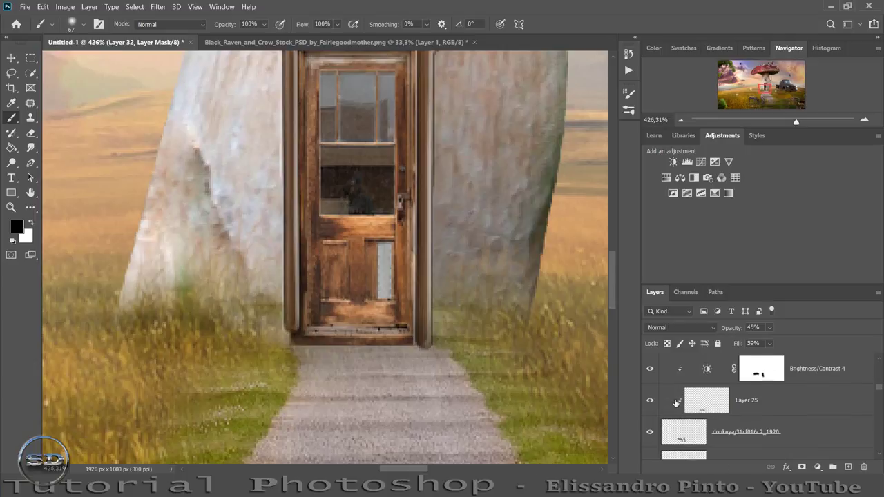
{"action": "scroll", "coordinate": [675, 402], "scroll_direction": "down", "scroll_amount": 2}
{"action": "scroll", "coordinate": [676, 403], "scroll_direction": "down", "scroll_amount": 1}
{"action": "scroll", "coordinate": [676, 403], "scroll_direction": "down", "scroll_amount": 1}
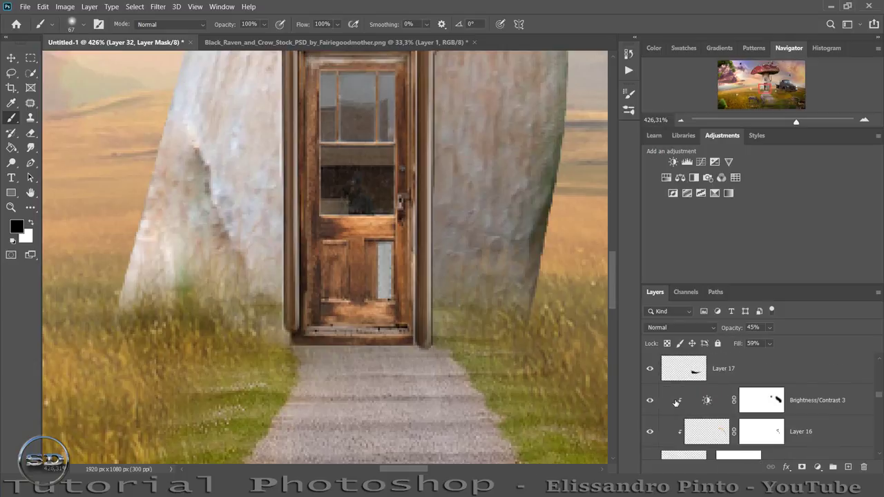
{"action": "scroll", "coordinate": [676, 403], "scroll_direction": "down", "scroll_amount": 2}
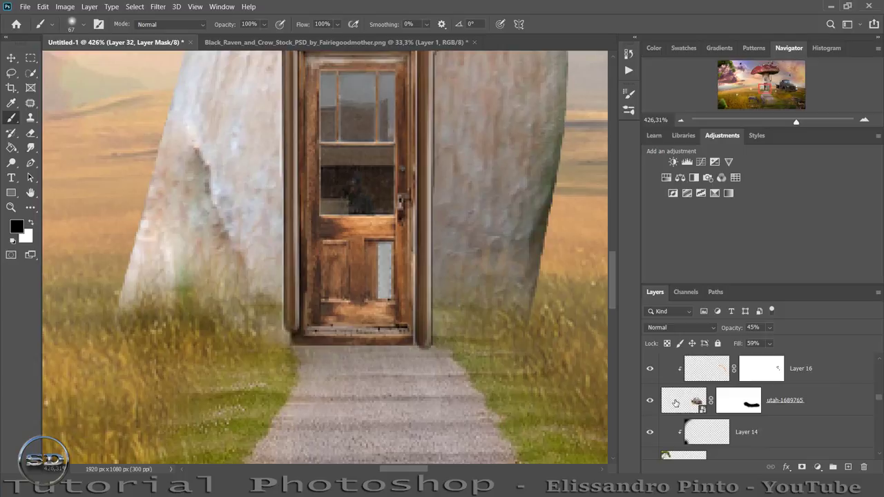
{"action": "scroll", "coordinate": [676, 402], "scroll_direction": "down", "scroll_amount": 2}
{"action": "scroll", "coordinate": [675, 402], "scroll_direction": "down", "scroll_amount": 2}
{"action": "scroll", "coordinate": [675, 403], "scroll_direction": "down", "scroll_amount": 1}
{"action": "scroll", "coordinate": [675, 403], "scroll_direction": "down", "scroll_amount": 1}
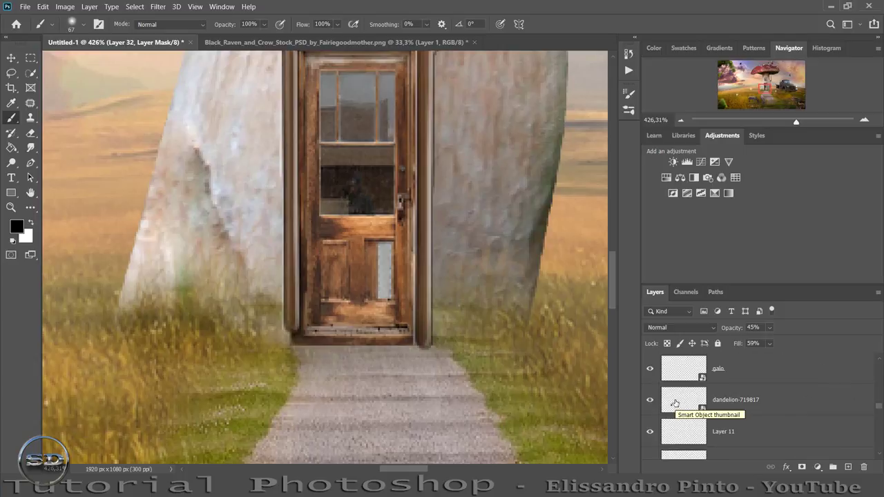
{"action": "scroll", "coordinate": [661, 417], "scroll_direction": "down", "scroll_amount": 2}
{"action": "scroll", "coordinate": [661, 417], "scroll_direction": "down", "scroll_amount": 2}
{"action": "scroll", "coordinate": [662, 416], "scroll_direction": "down", "scroll_amount": 2}
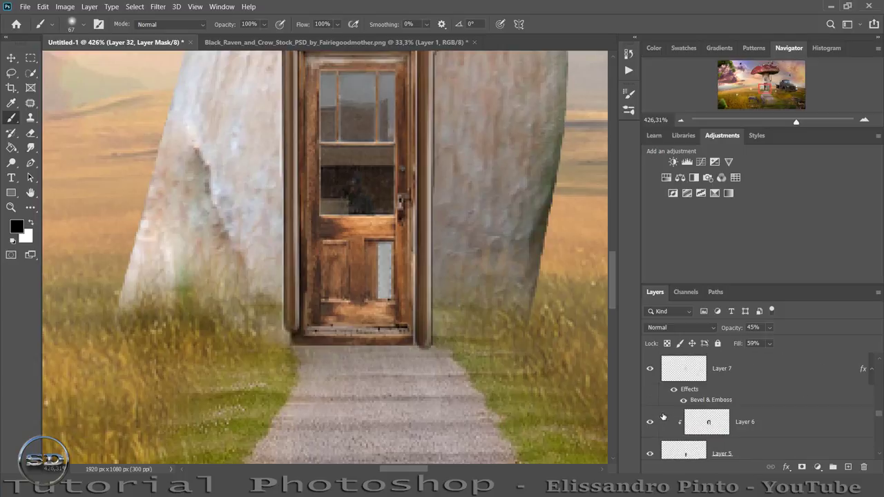
{"action": "left_click", "coordinate": [649, 423]}
{"action": "scroll", "coordinate": [647, 427], "scroll_direction": "down", "scroll_amount": 1}
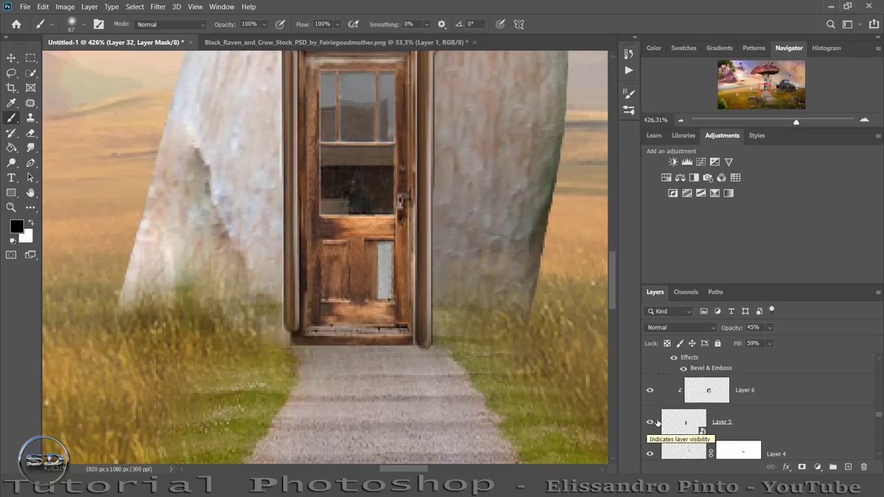
{"action": "left_click", "coordinate": [649, 424]}
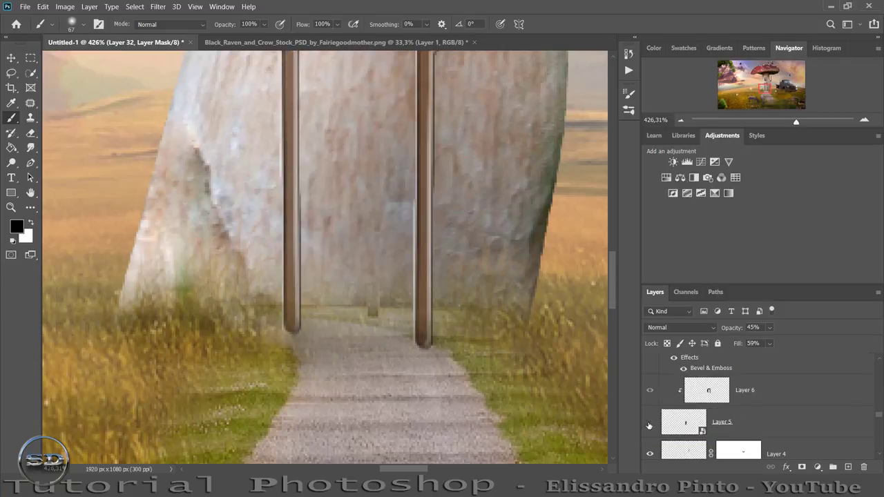
{"action": "left_click", "coordinate": [649, 424]}
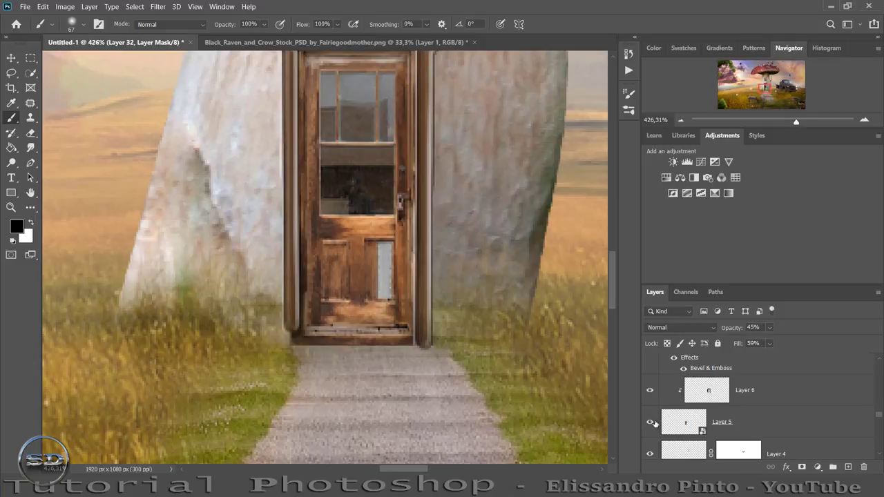
- Toggle Layer 6 and Layer 7 to compare the door frame edges
{"action": "scroll", "coordinate": [656, 423], "scroll_direction": "up", "scroll_amount": 2}
{"action": "scroll", "coordinate": [647, 449], "scroll_direction": "down", "scroll_amount": 1}
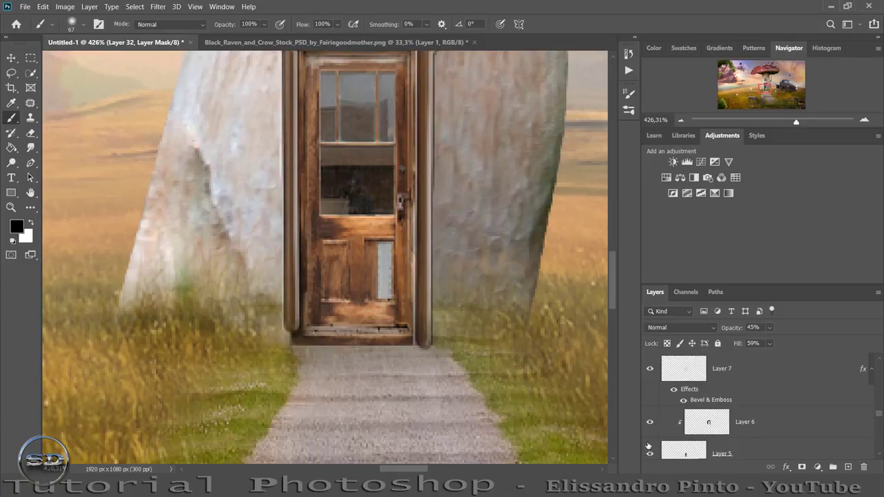
{"action": "left_click", "coordinate": [649, 423]}
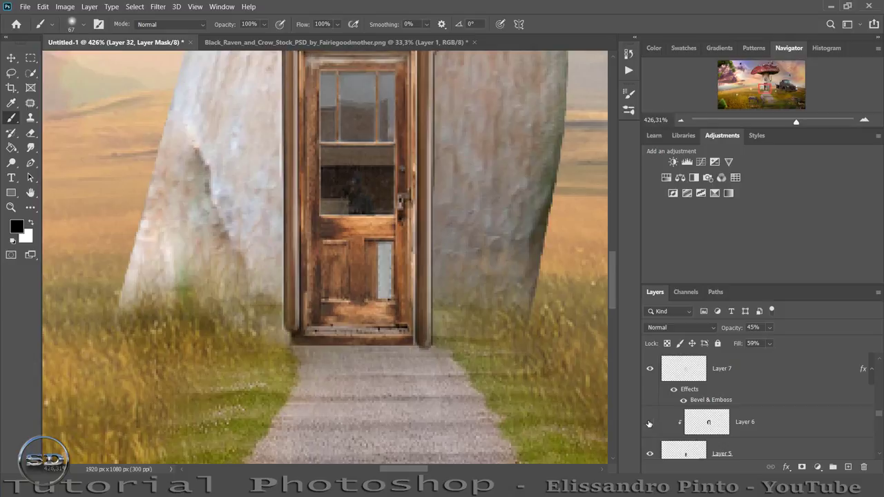
{"action": "left_click", "coordinate": [649, 423]}
{"action": "scroll", "coordinate": [649, 424], "scroll_direction": "up", "scroll_amount": 1}
{"action": "scroll", "coordinate": [649, 431], "scroll_direction": "up", "scroll_amount": 1}
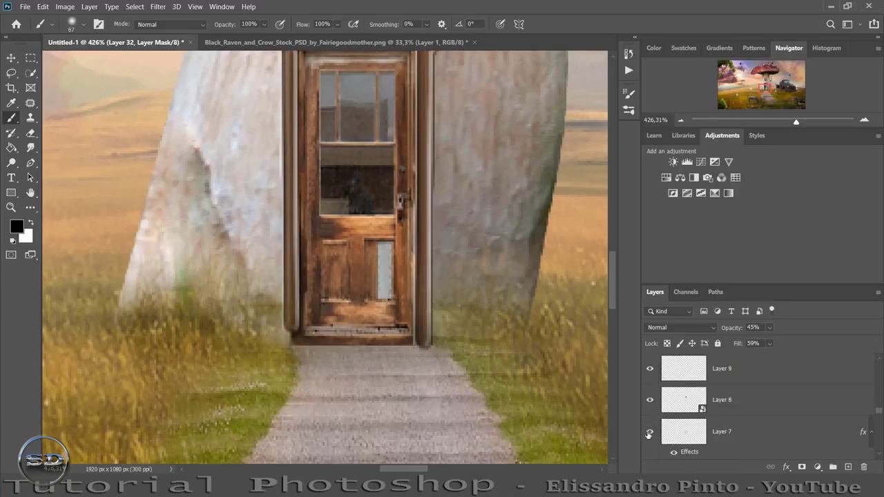
{"action": "left_click", "coordinate": [649, 433]}
{"action": "left_click", "coordinate": [649, 433]}
- Rasterize Layer 7 after converting it to a smart object
{"action": "left_click", "coordinate": [671, 434]}
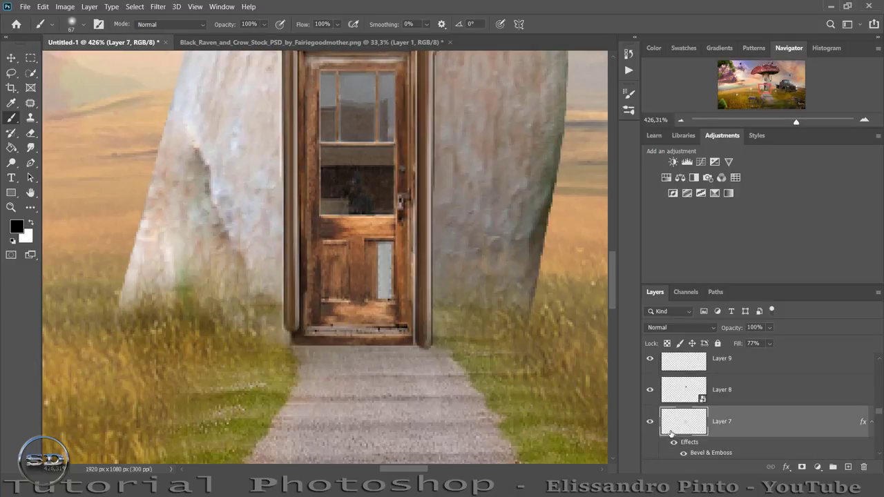
{"action": "right_click", "coordinate": [748, 423]}
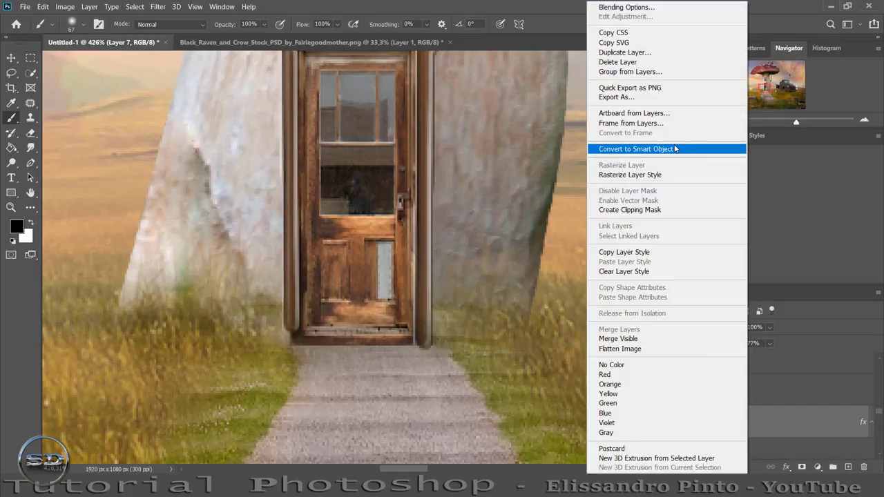
{"action": "left_click", "coordinate": [694, 149]}
{"action": "right_click", "coordinate": [753, 421]}
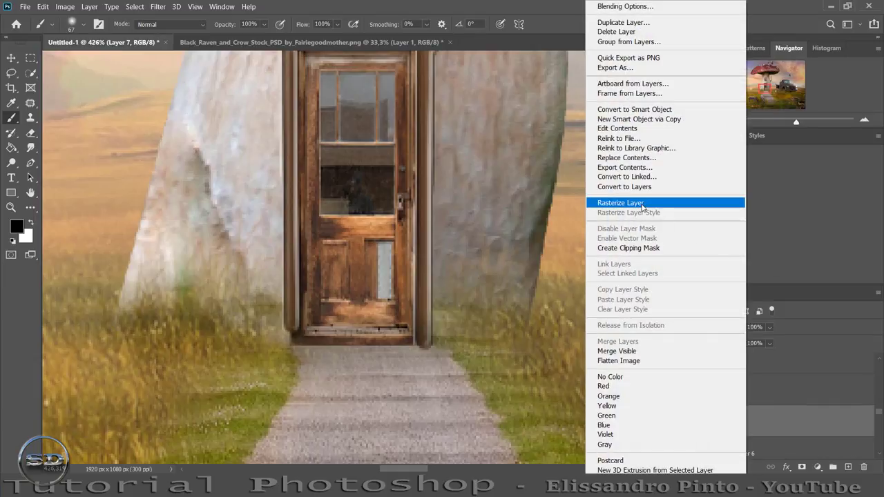
{"action": "left_click", "coordinate": [662, 203]}
- Copy the lower left door-frame strip onto a new layer and move it down toward the path
{"action": "left_click_drag", "start_coordinate": [796, 122], "coordinate": [802, 122]}
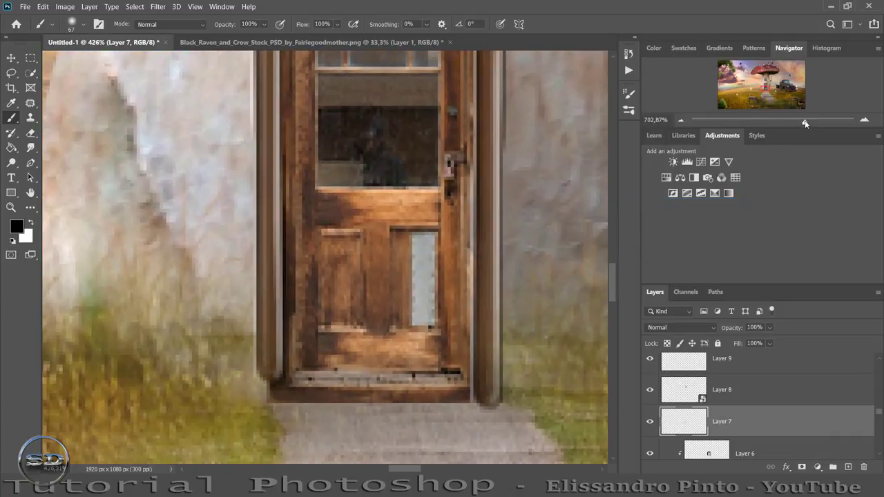
{"action": "left_click", "coordinate": [30, 58]}
{"action": "left_click_drag", "start_coordinate": [226, 304], "coordinate": [307, 392]}
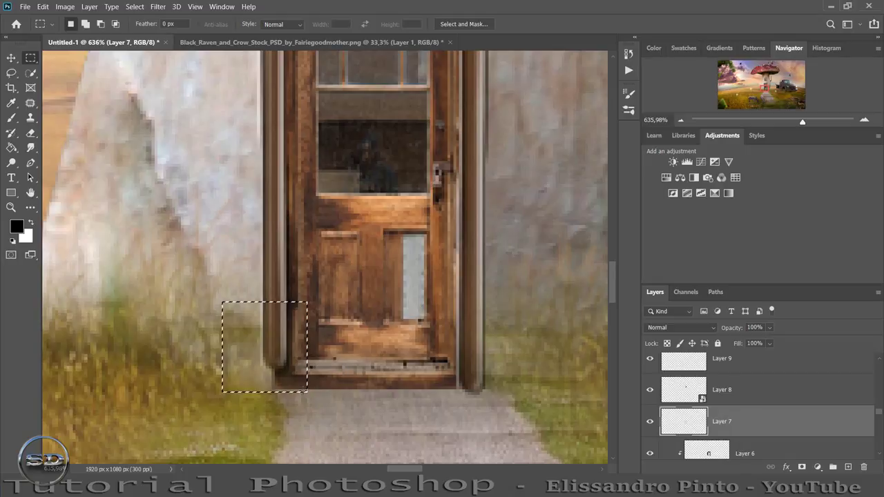
{"action": "key", "text": "ctrl+j"}
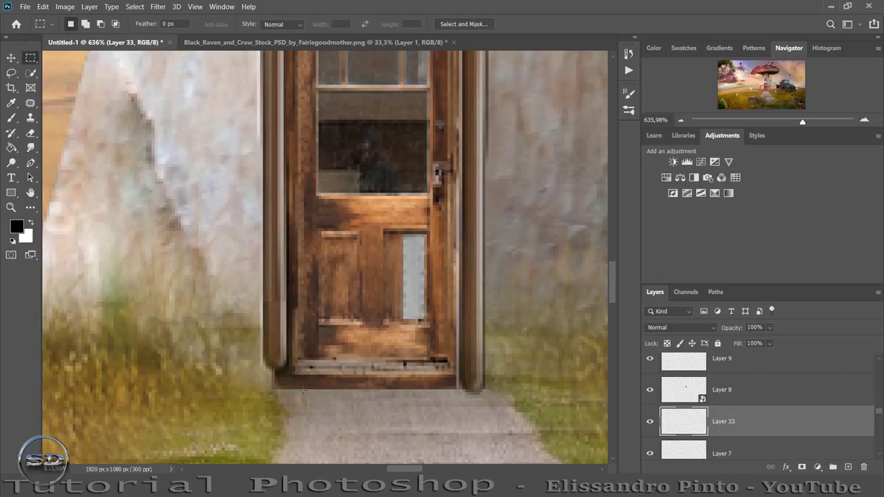
{"action": "left_click", "coordinate": [11, 58]}
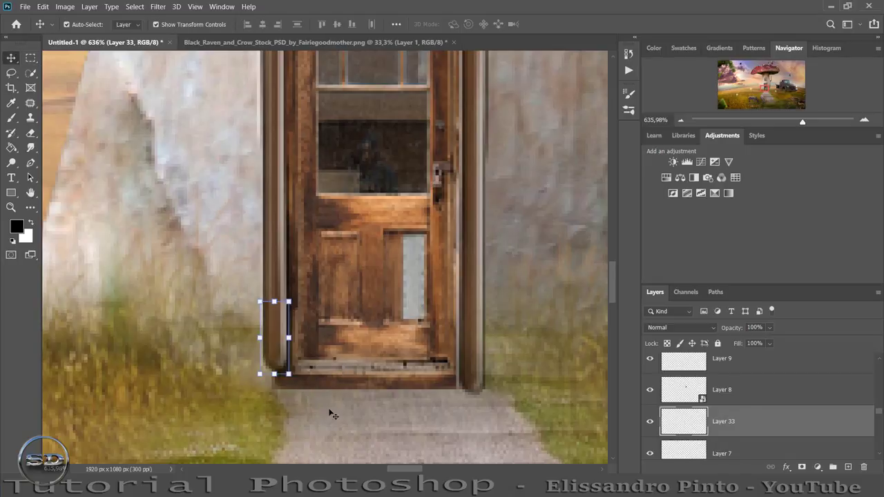
{"action": "left_click_drag", "start_coordinate": [281, 360], "coordinate": [279, 379]}
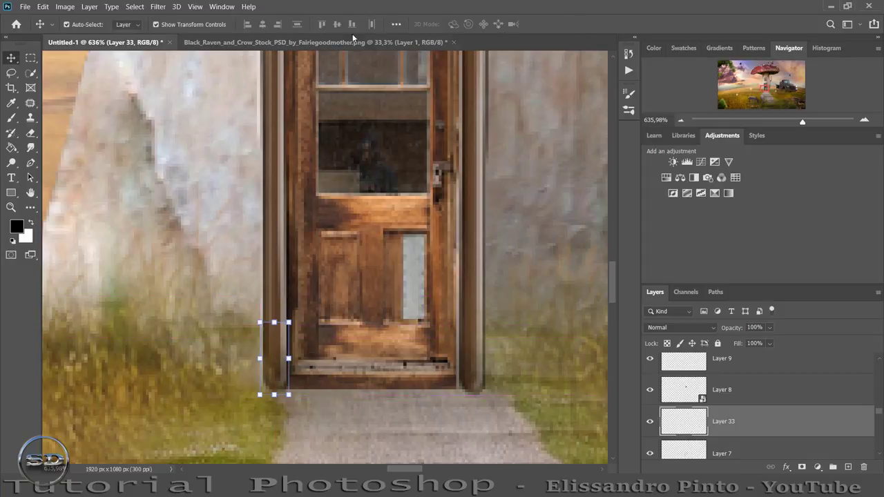
- Stretch the copied frame strip slightly taller and add a layer mask to Layer 33
{"action": "left_click", "coordinate": [11, 117]}
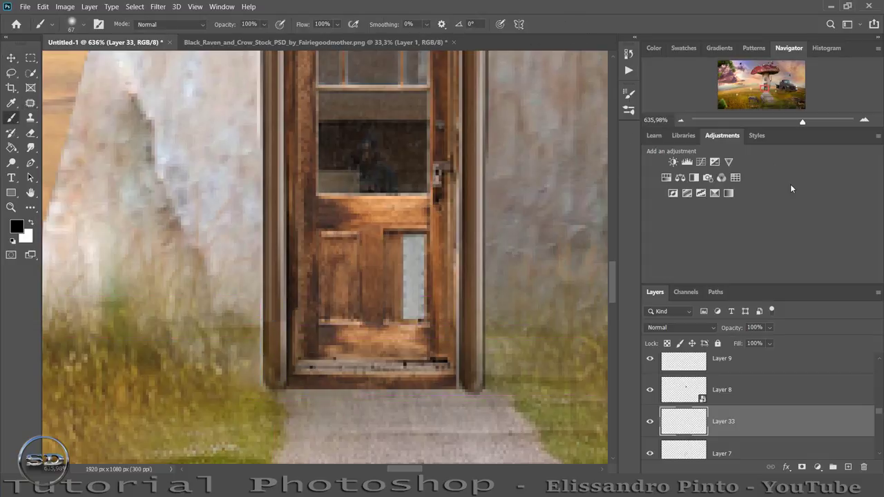
{"action": "left_click", "coordinate": [11, 58]}
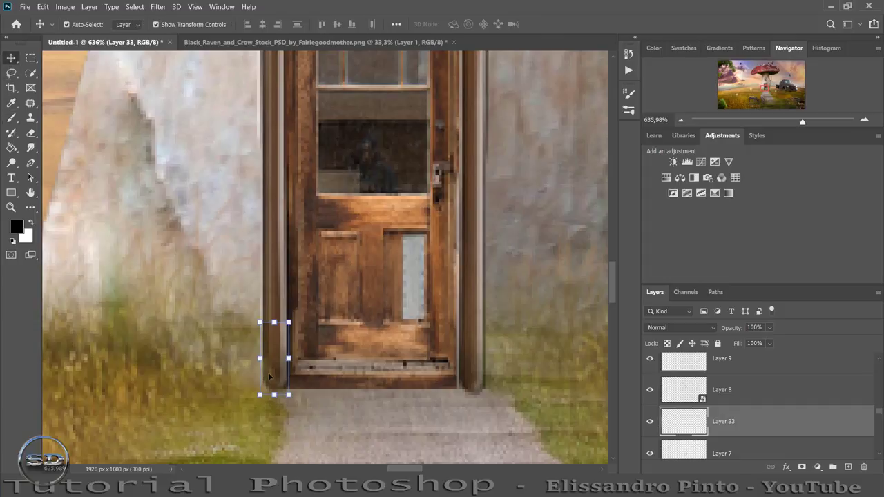
{"action": "left_click", "coordinate": [274, 395]}
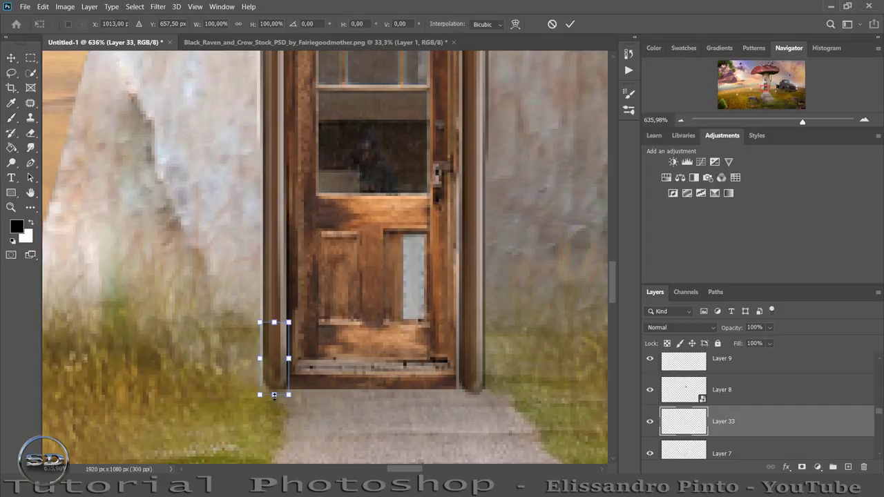
{"action": "left_click_drag", "start_coordinate": [274, 396], "coordinate": [274, 399]}
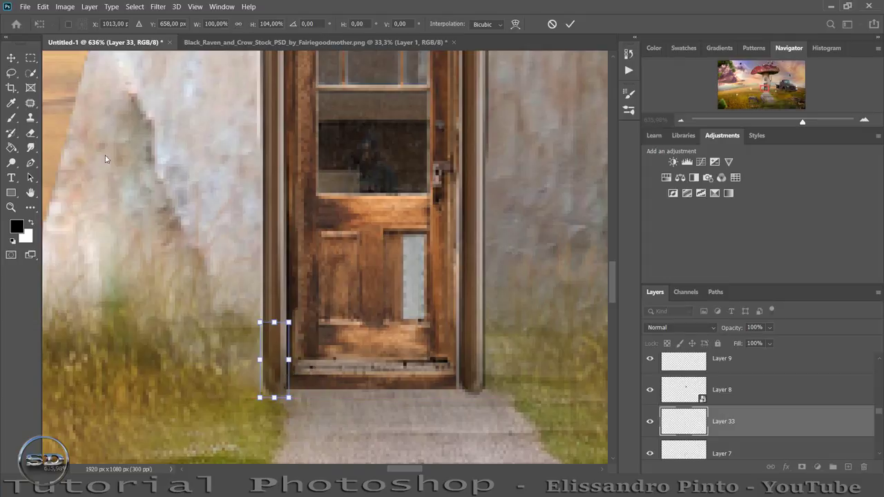
{"action": "left_click", "coordinate": [11, 118]}
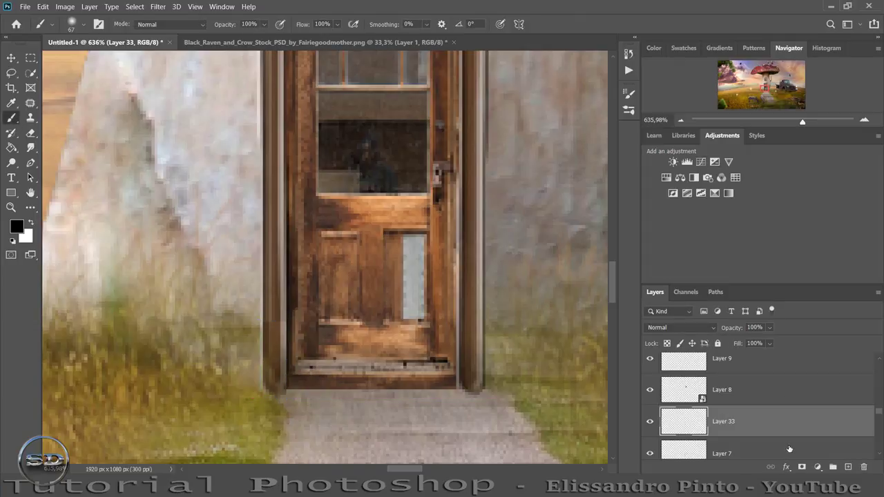
{"action": "left_click", "coordinate": [801, 467]}
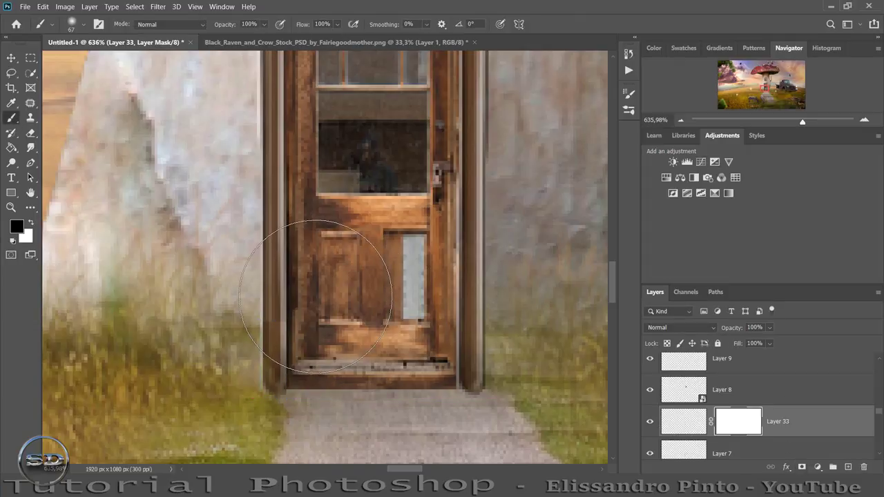
- Shrink the brush and toggle the door layer, Layer 5, to check the extended frame
{"action": "mouse_move", "coordinate": [315, 297]}
{"action": "left_mouse_down"}
{"action": "mouse_move", "coordinate": [275, 317]}
{"action": "mouse_move", "coordinate": [276, 304]}
{"action": "left_mouse_up"}
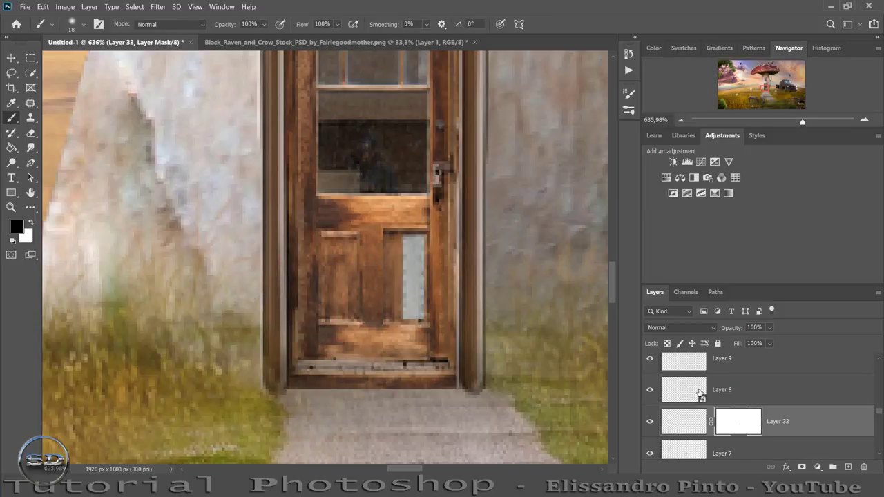
{"action": "scroll", "coordinate": [700, 392], "scroll_direction": "down", "scroll_amount": 3}
{"action": "scroll", "coordinate": [700, 392], "scroll_direction": "down", "scroll_amount": 1}
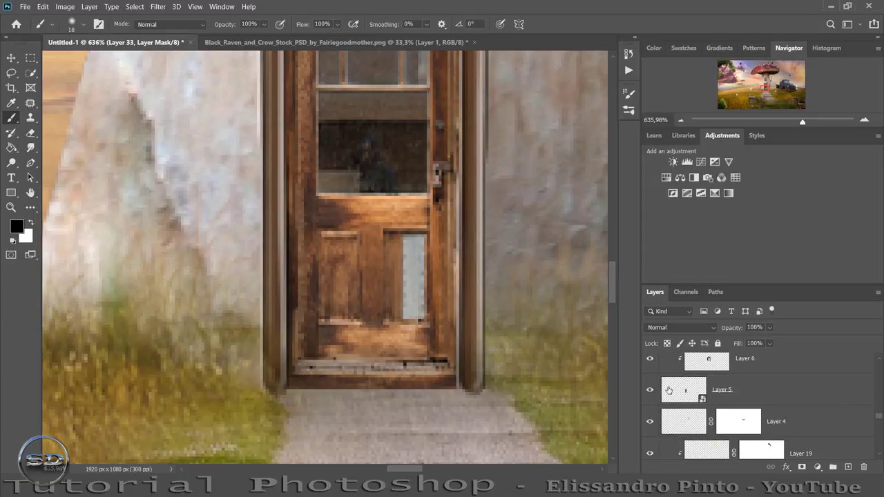
{"action": "left_click", "coordinate": [667, 391]}
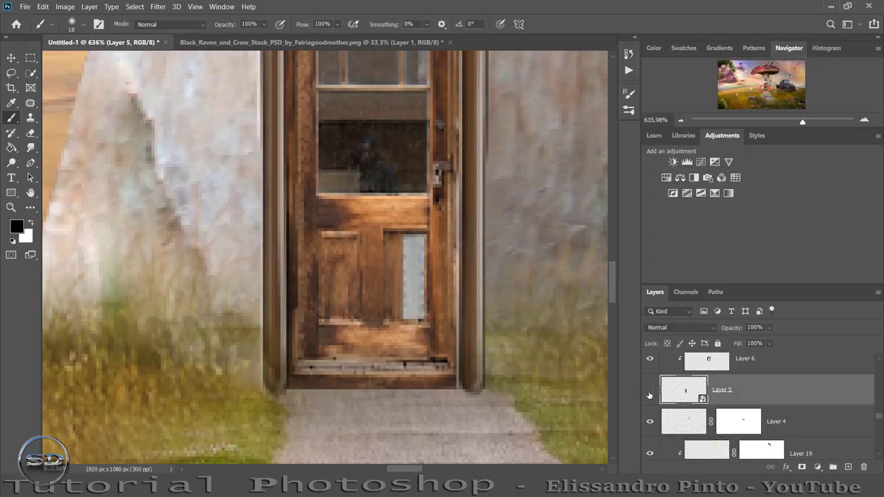
{"action": "left_click", "coordinate": [649, 391]}
{"action": "left_click", "coordinate": [649, 391]}
{"action": "left_click", "coordinate": [692, 423]}
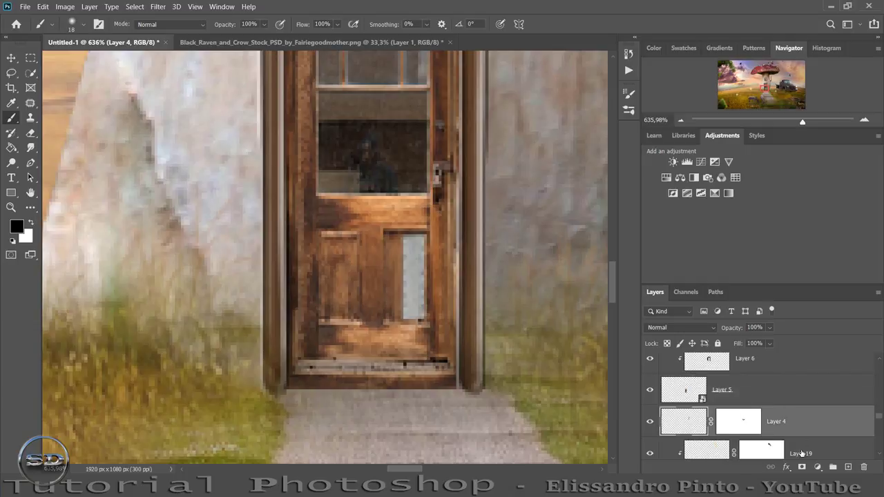
- On a new layer, paint a soft black shadow along the door's bottom edge
{"action": "left_click", "coordinate": [848, 467]}
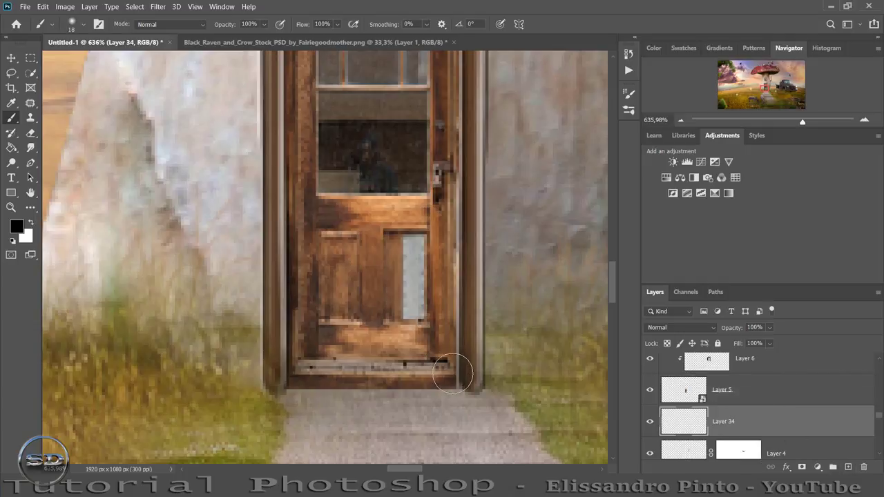
{"action": "left_click_drag", "start_coordinate": [461, 379], "coordinate": [285, 379]}
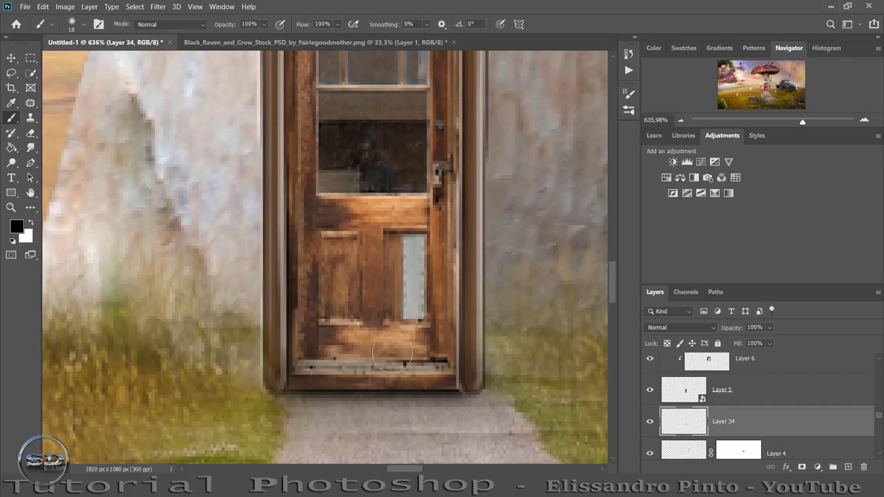
{"action": "left_click", "coordinate": [481, 381]}
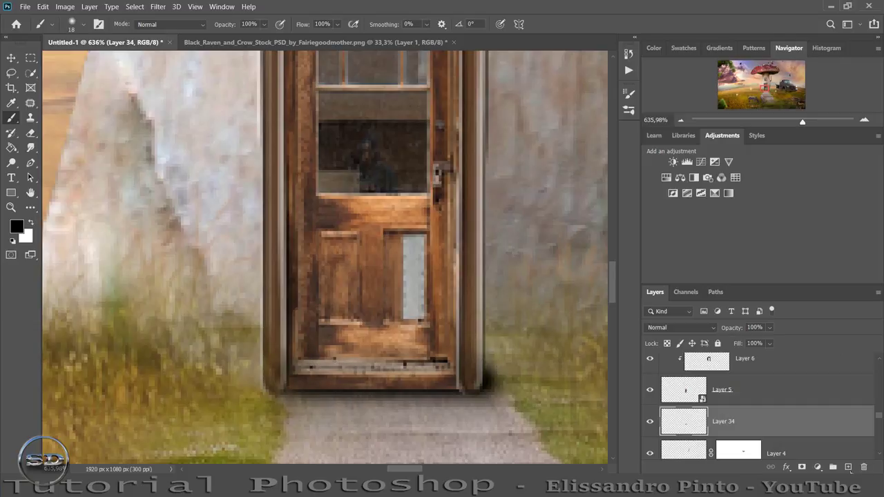
- Mask the shadow layer and set it to 89% fill and 84% opacity
{"action": "left_click", "coordinate": [802, 468]}
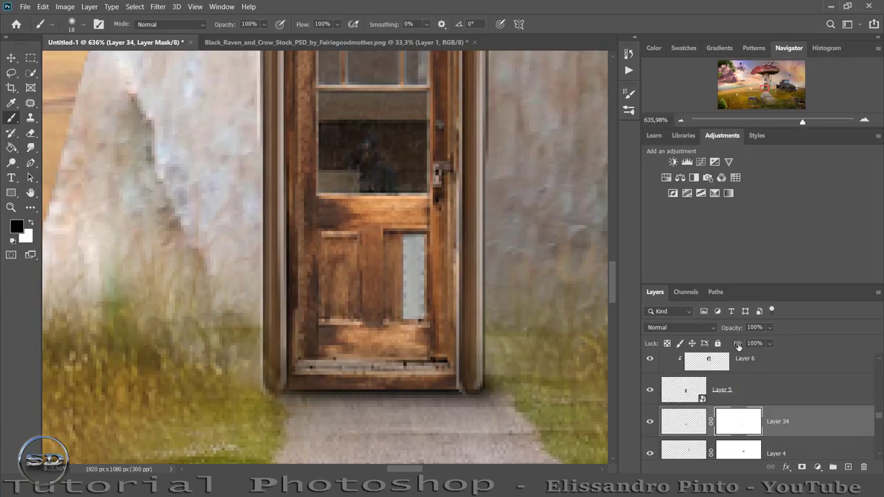
{"action": "left_click_drag", "start_coordinate": [737, 346], "coordinate": [731, 346]}
{"action": "left_click_drag", "start_coordinate": [801, 122], "coordinate": [798, 123]}
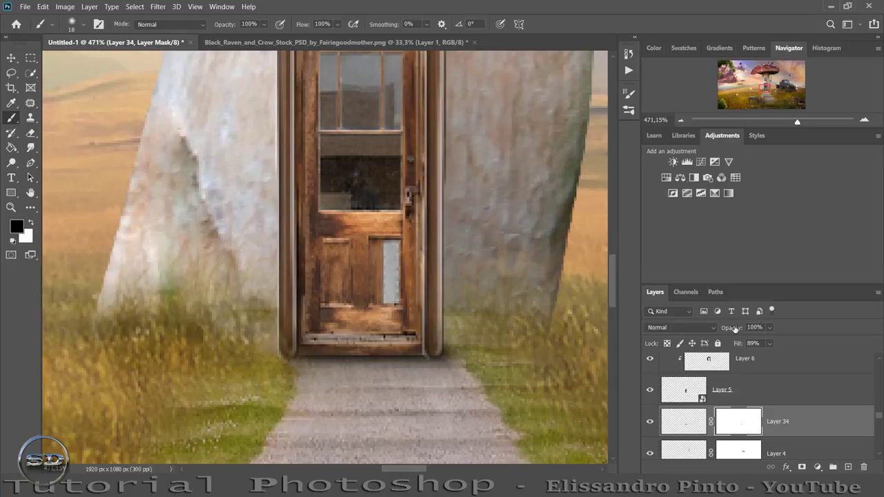
{"action": "left_click_drag", "start_coordinate": [734, 329], "coordinate": [724, 330]}
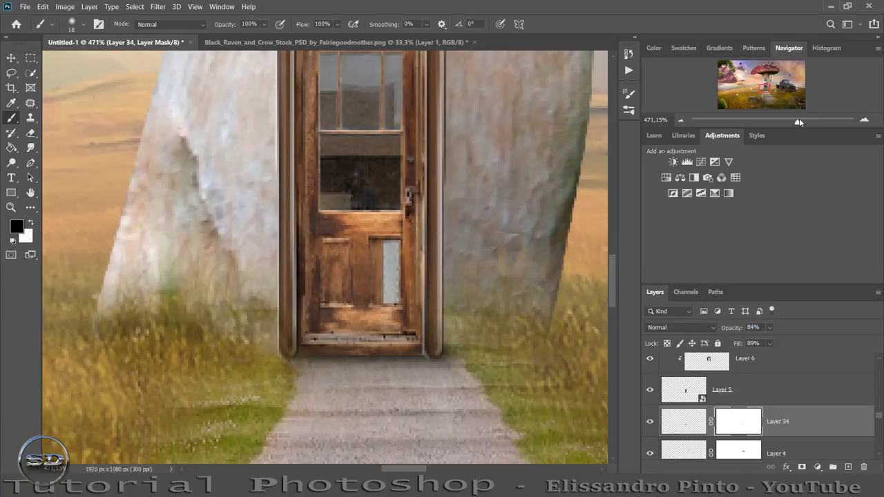
{"action": "left_click_drag", "start_coordinate": [799, 123], "coordinate": [765, 128]}
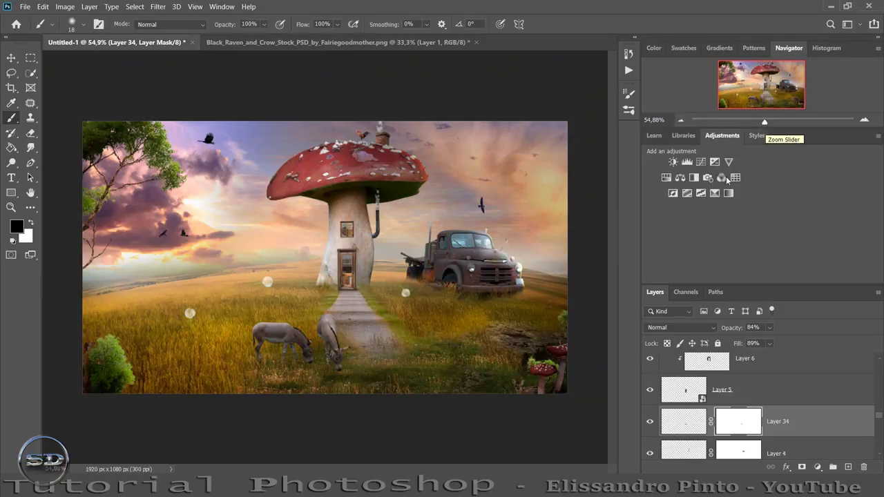
{"action": "scroll", "coordinate": [737, 373], "scroll_direction": "up", "scroll_amount": 1}
{"action": "scroll", "coordinate": [737, 373], "scroll_direction": "down", "scroll_amount": 1}
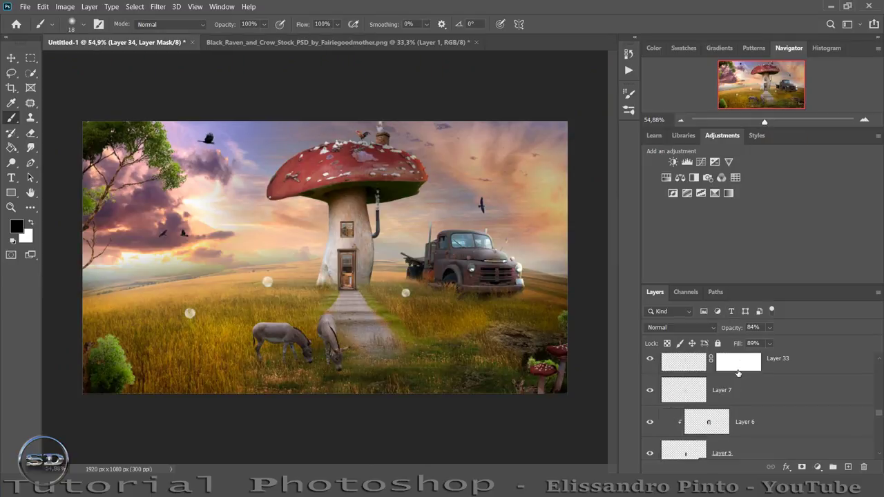
{"action": "scroll", "coordinate": [737, 373], "scroll_direction": "down", "scroll_amount": 2}
{"action": "scroll", "coordinate": [738, 372], "scroll_direction": "down", "scroll_amount": 2}
{"action": "scroll", "coordinate": [738, 372], "scroll_direction": "down", "scroll_amount": 1}
{"action": "scroll", "coordinate": [738, 373], "scroll_direction": "down", "scroll_amount": 1}
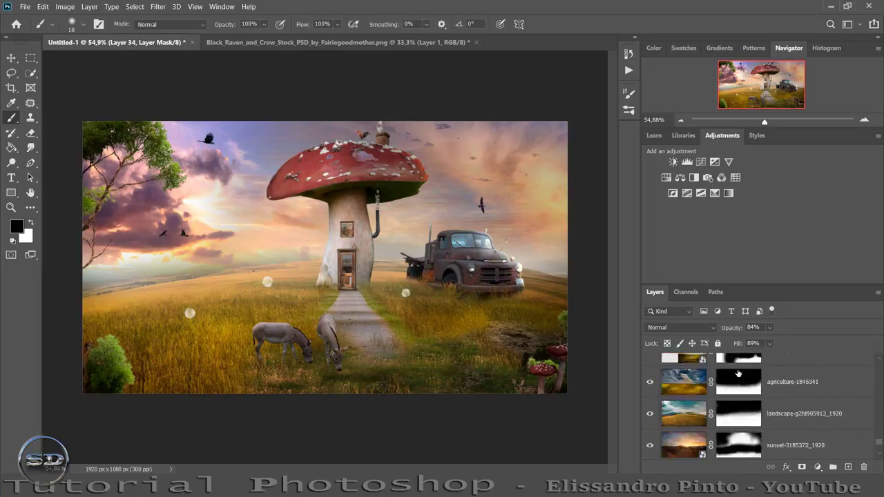
{"action": "scroll", "coordinate": [738, 373], "scroll_direction": "up", "scroll_amount": 1}
{"action": "scroll", "coordinate": [738, 373], "scroll_direction": "up", "scroll_amount": 2}
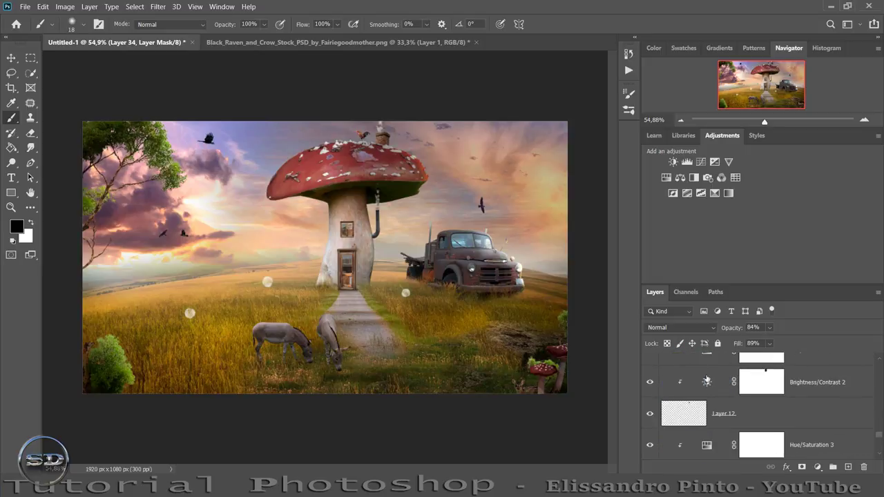
{"action": "left_click_drag", "start_coordinate": [881, 440], "coordinate": [880, 406]}
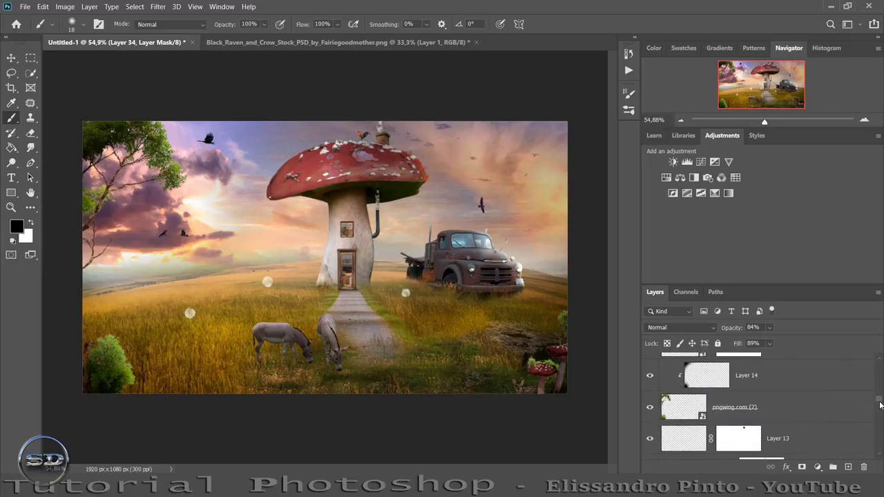
{"action": "left_click", "coordinate": [649, 407]}
{"action": "left_click", "coordinate": [649, 407]}
{"action": "left_click", "coordinate": [667, 411]}
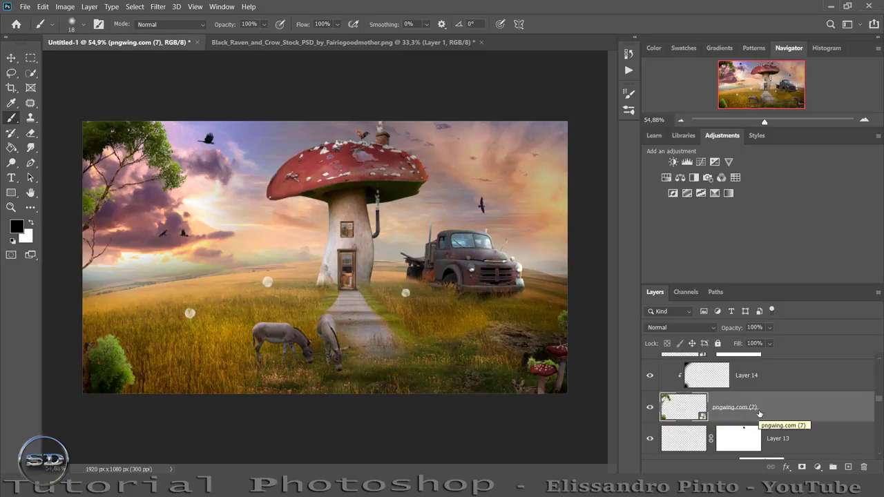
{"action": "scroll", "coordinate": [758, 413], "scroll_direction": "up", "scroll_amount": 1}
{"action": "scroll", "coordinate": [759, 413], "scroll_direction": "up", "scroll_amount": 1}
{"action": "scroll", "coordinate": [759, 412], "scroll_direction": "up", "scroll_amount": 1}
{"action": "scroll", "coordinate": [759, 413], "scroll_direction": "up", "scroll_amount": 1}
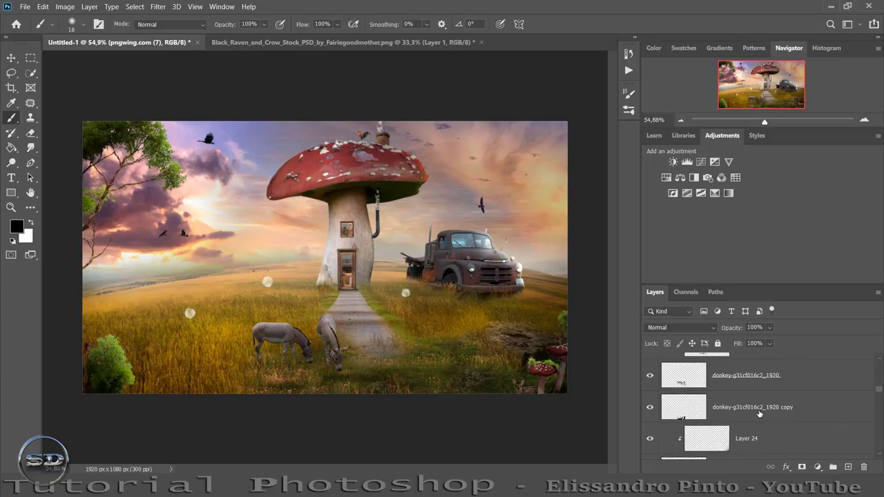
{"action": "scroll", "coordinate": [758, 413], "scroll_direction": "up", "scroll_amount": 2}
{"action": "scroll", "coordinate": [759, 413], "scroll_direction": "up", "scroll_amount": 2}
{"action": "scroll", "coordinate": [759, 413], "scroll_direction": "up", "scroll_amount": 1}
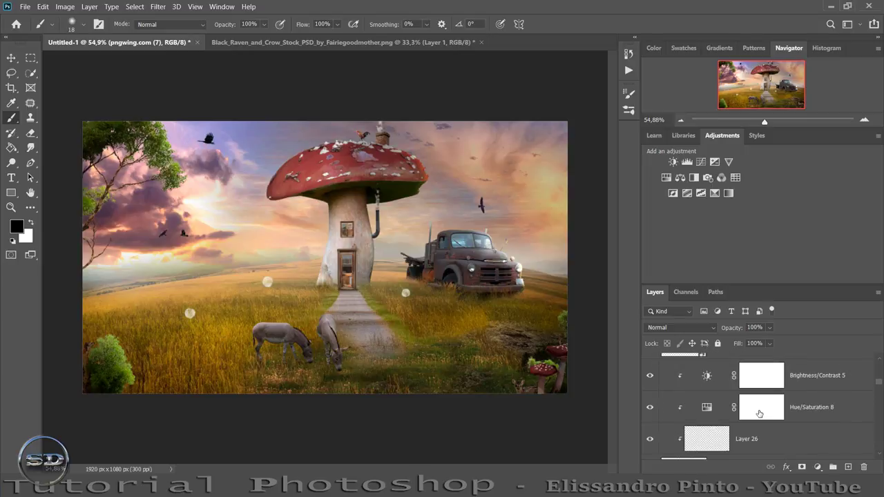
{"action": "scroll", "coordinate": [759, 413], "scroll_direction": "up", "scroll_amount": 1}
{"action": "scroll", "coordinate": [759, 413], "scroll_direction": "up", "scroll_amount": 1}
{"action": "scroll", "coordinate": [759, 413], "scroll_direction": "up", "scroll_amount": 2}
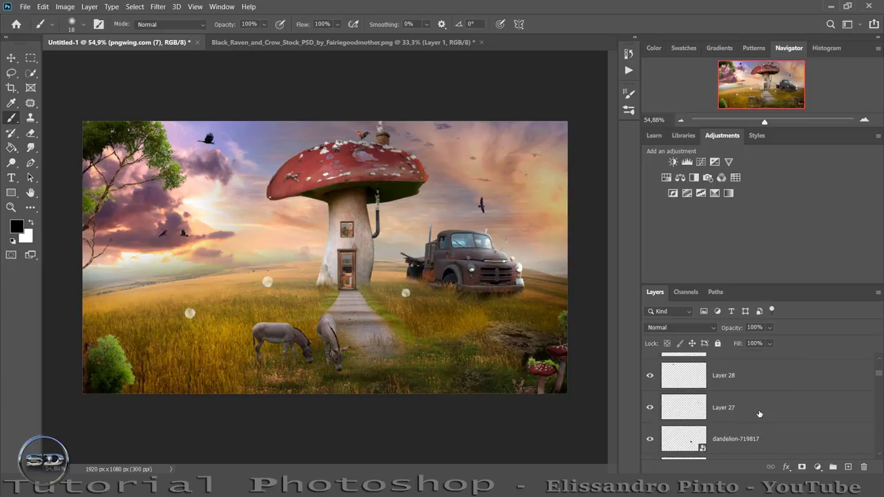
{"action": "scroll", "coordinate": [758, 412], "scroll_direction": "up", "scroll_amount": 1}
{"action": "scroll", "coordinate": [759, 413], "scroll_direction": "up", "scroll_amount": 1}
{"action": "scroll", "coordinate": [759, 413], "scroll_direction": "up", "scroll_amount": 1}
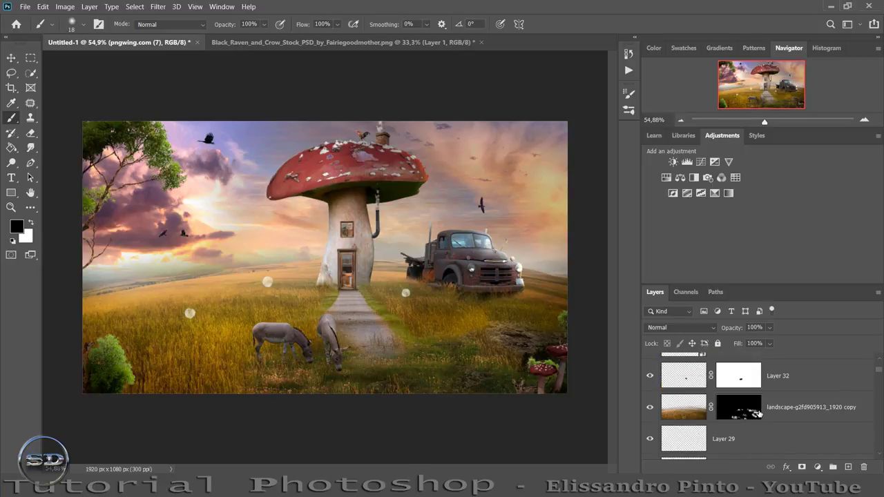
{"action": "scroll", "coordinate": [759, 413], "scroll_direction": "up", "scroll_amount": 1}
{"action": "scroll", "coordinate": [759, 412], "scroll_direction": "up", "scroll_amount": 2}
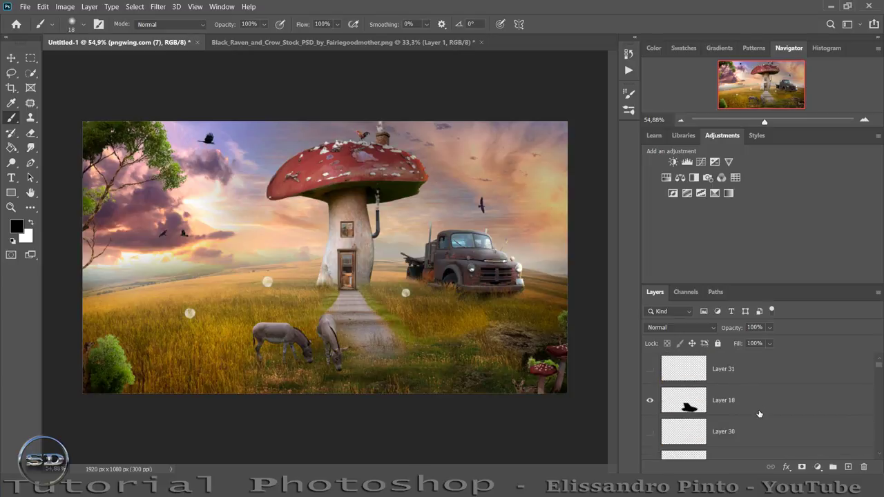
{"action": "left_click", "coordinate": [762, 368]}
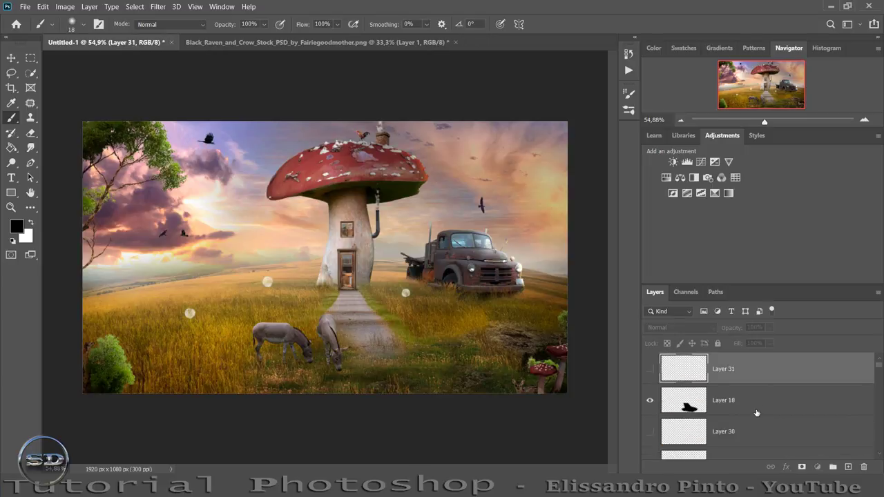
{"action": "left_click", "coordinate": [756, 413]}
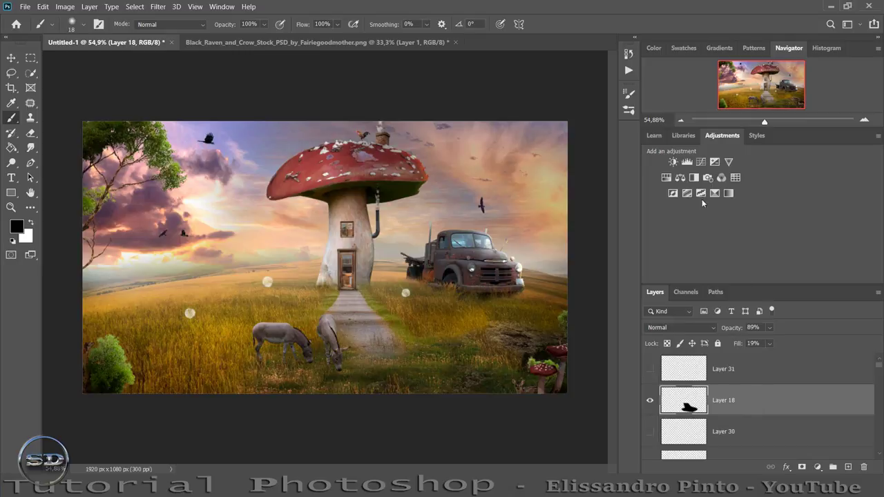
- Add Curves 1 above Layer 18, bowing the curve up and pulling in the black point
{"action": "left_click", "coordinate": [700, 162]}
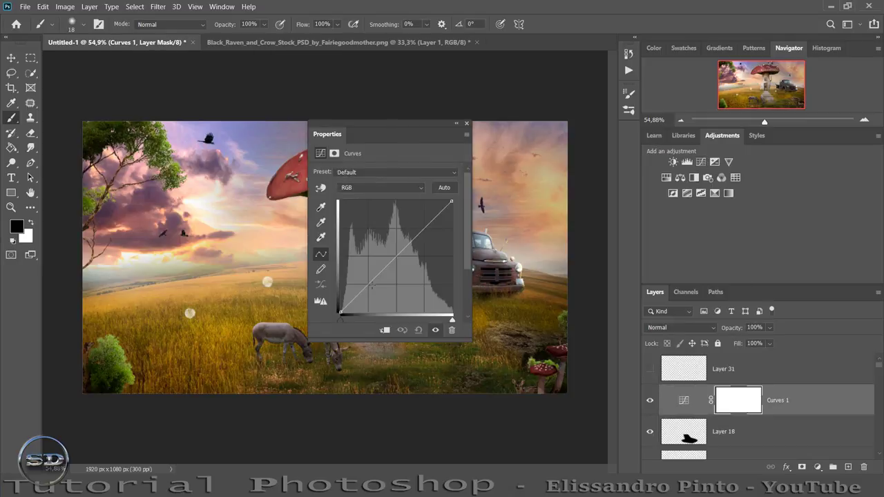
{"action": "mouse_move", "coordinate": [372, 286]}
{"action": "left_mouse_down"}
{"action": "mouse_move", "coordinate": [360, 276]}
{"action": "mouse_move", "coordinate": [361, 283]}
{"action": "left_mouse_up"}
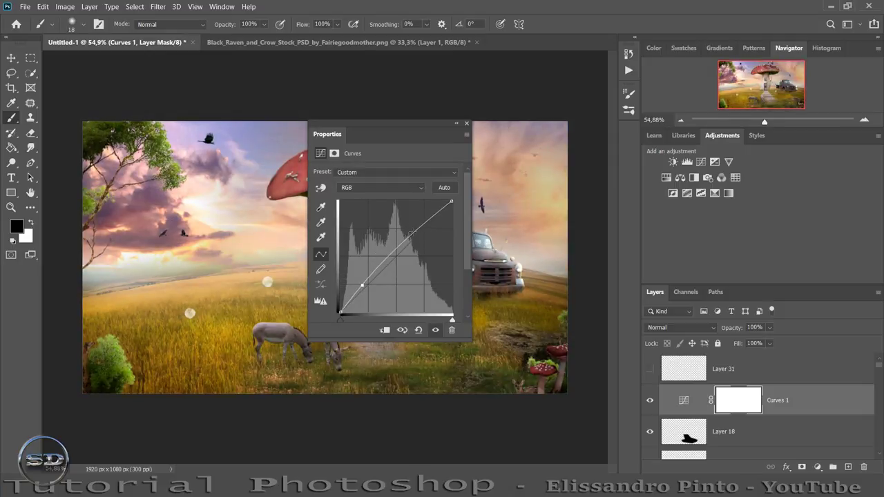
{"action": "left_click_drag", "start_coordinate": [410, 233], "coordinate": [417, 234]}
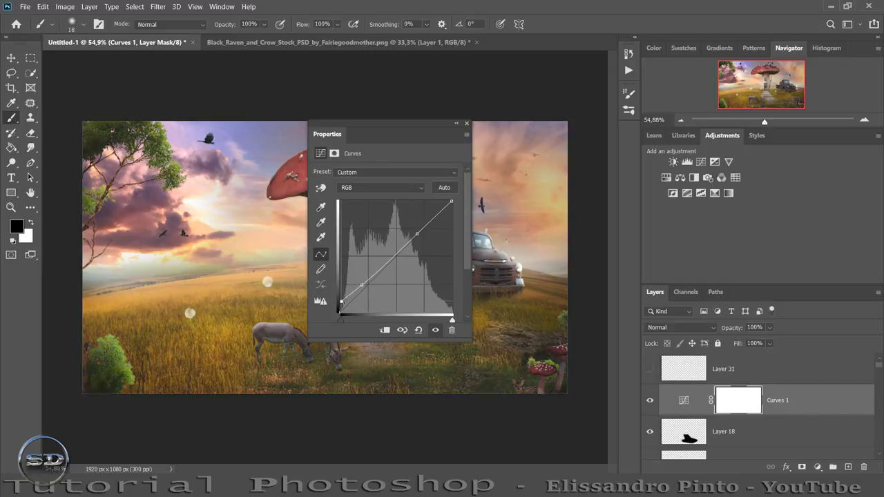
{"action": "left_click_drag", "start_coordinate": [342, 311], "coordinate": [370, 285]}
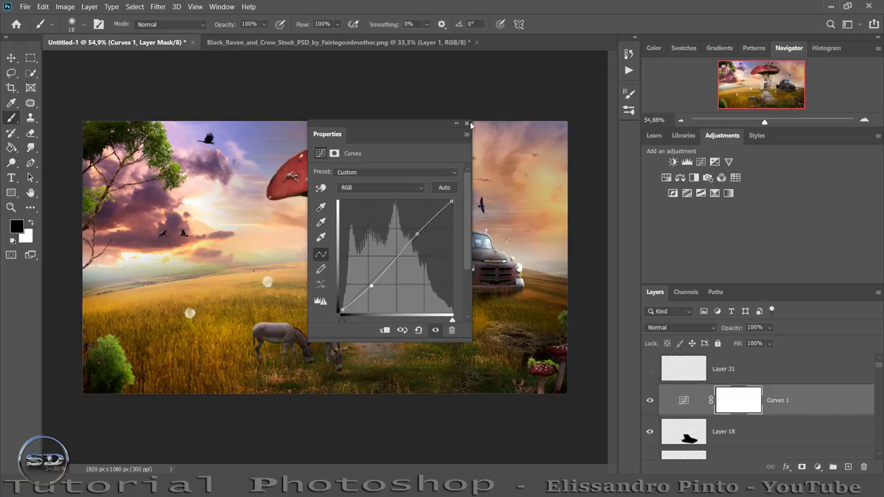
- Compare the image with and without Curves 1, then zoom in on the mushroom house
{"action": "left_click", "coordinate": [467, 125]}
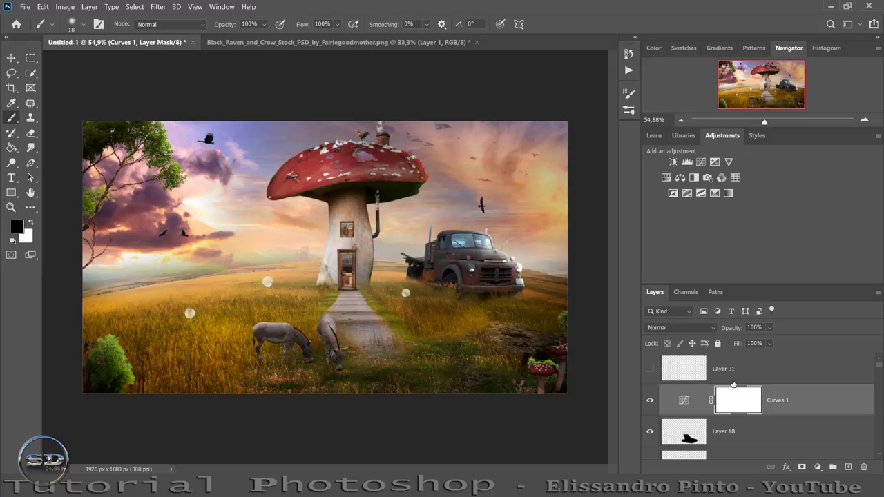
{"action": "left_click", "coordinate": [650, 402]}
{"action": "left_click", "coordinate": [650, 402]}
{"action": "mouse_move", "coordinate": [765, 122]}
{"action": "left_mouse_down"}
{"action": "mouse_move", "coordinate": [793, 126]}
{"action": "mouse_move", "coordinate": [768, 122]}
{"action": "mouse_move", "coordinate": [767, 132]}
{"action": "left_mouse_up"}
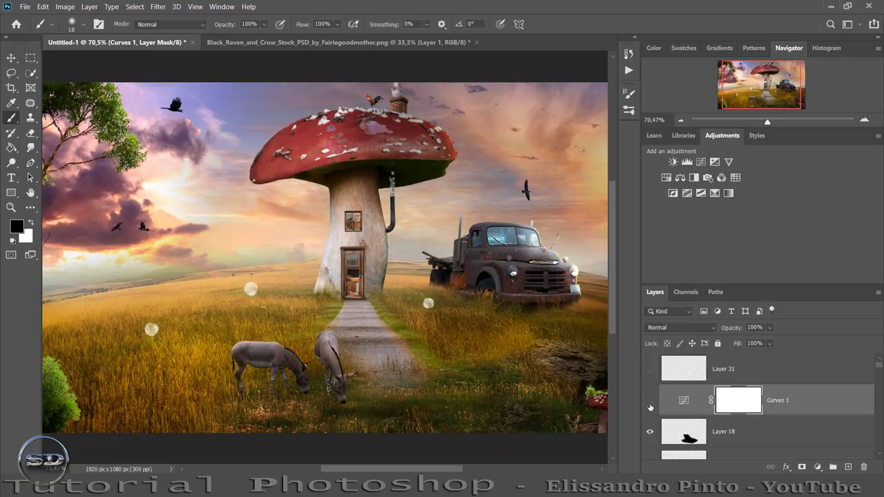
- Add a Brightness/Contrast 7 adjustment with brightness 39 and contrast -15
{"action": "left_click", "coordinate": [649, 403]}
{"action": "left_click", "coordinate": [673, 162]}
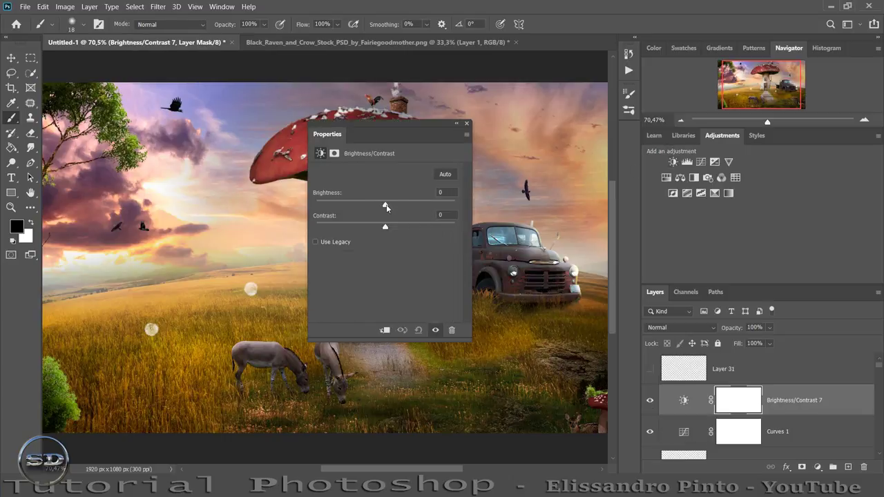
{"action": "mouse_move", "coordinate": [385, 204]}
{"action": "left_mouse_down"}
{"action": "mouse_move", "coordinate": [411, 206]}
{"action": "mouse_move", "coordinate": [403, 205]}
{"action": "left_mouse_up"}
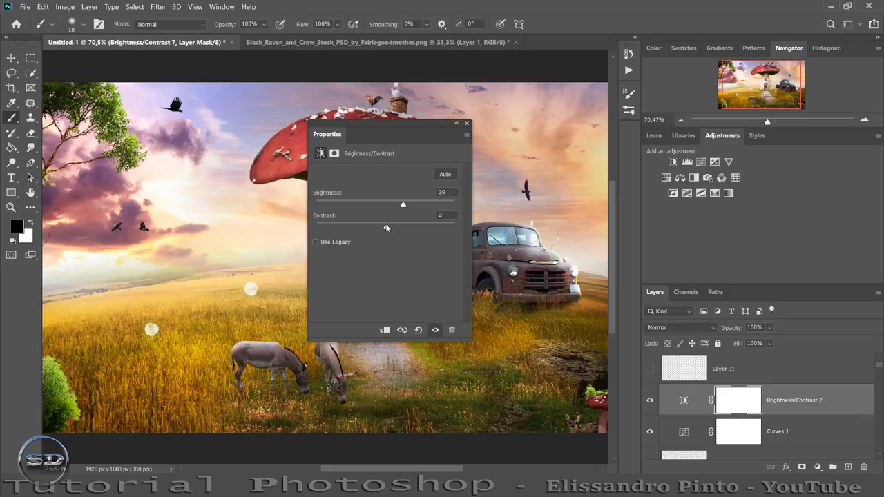
{"action": "mouse_move", "coordinate": [362, 228]}
{"action": "left_mouse_down"}
{"action": "mouse_move", "coordinate": [407, 230]}
{"action": "mouse_move", "coordinate": [363, 227]}
{"action": "left_mouse_up"}
{"action": "left_click", "coordinate": [466, 125]}
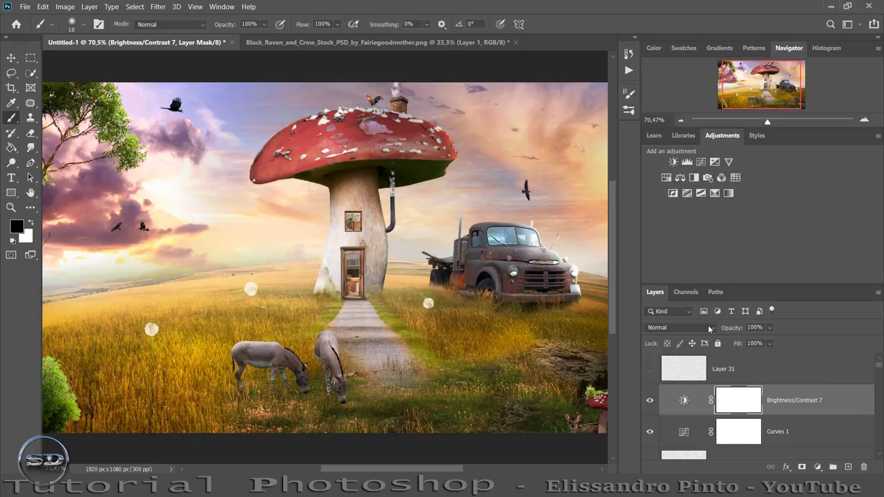
- Compare with and without Brightness/Contrast 7 and lower its fill to 77%
{"action": "left_click", "coordinate": [649, 403]}
{"action": "left_click", "coordinate": [649, 404]}
{"action": "mouse_move", "coordinate": [739, 344]}
{"action": "left_mouse_down"}
{"action": "mouse_move", "coordinate": [726, 344]}
{"action": "mouse_move", "coordinate": [722, 331]}
{"action": "left_mouse_up"}
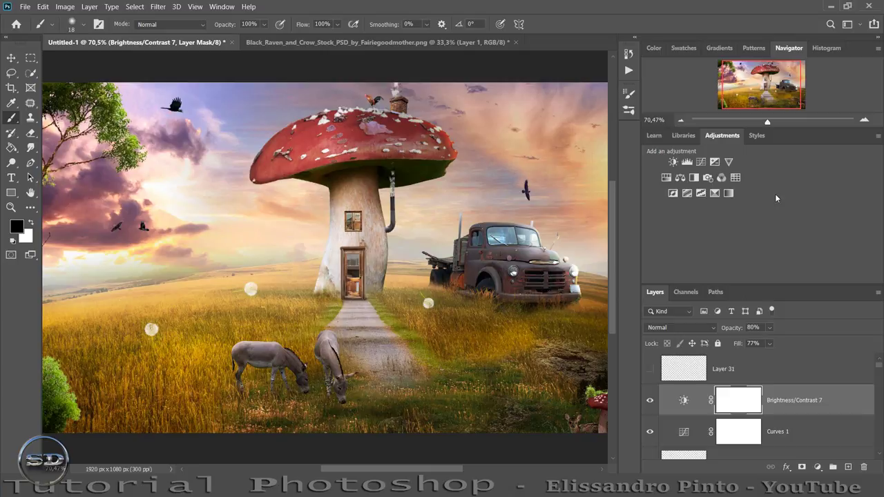
- Add a Hue/Saturation 11 layer with saturation -19, then refit the view to the composite
{"action": "left_click", "coordinate": [666, 178]}
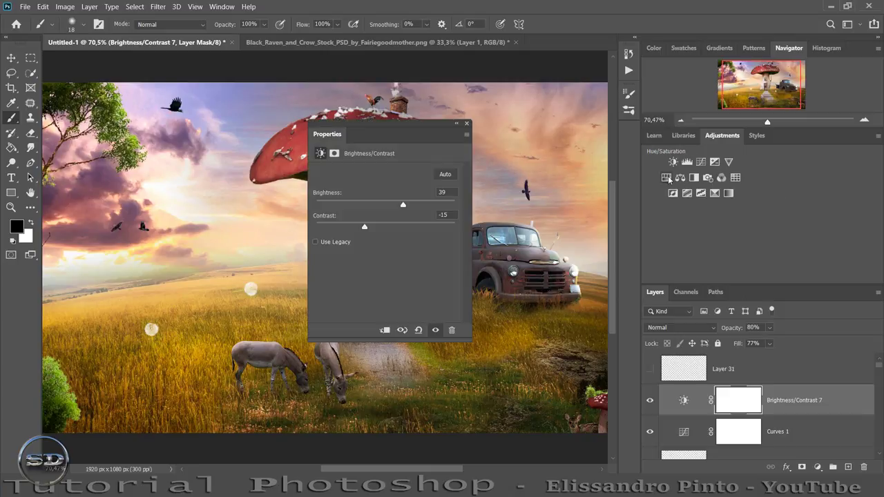
{"action": "left_click_drag", "start_coordinate": [385, 241], "coordinate": [371, 239]}
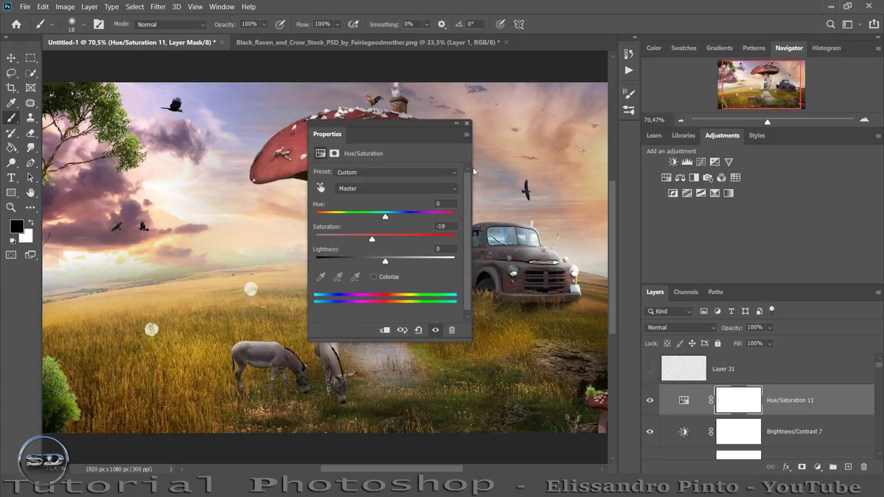
{"action": "left_click", "coordinate": [466, 123]}
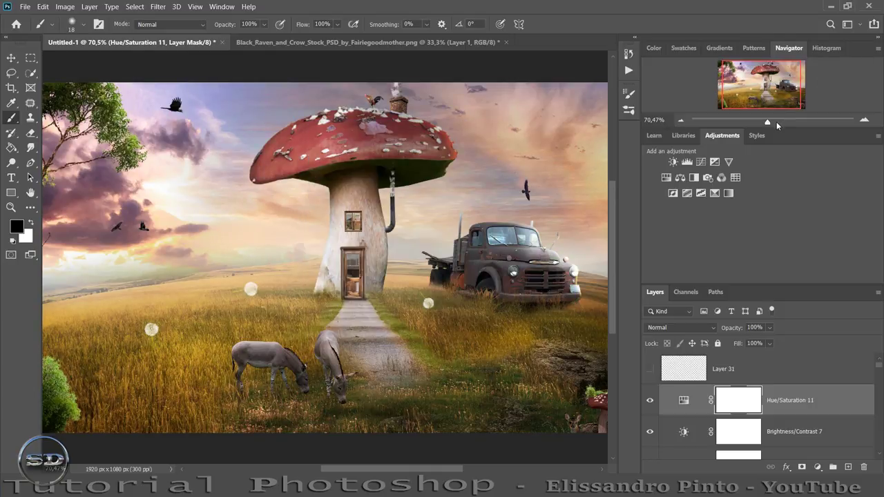
{"action": "left_click", "coordinate": [764, 122]}
{"action": "left_click_drag", "start_coordinate": [764, 123], "coordinate": [766, 120]}
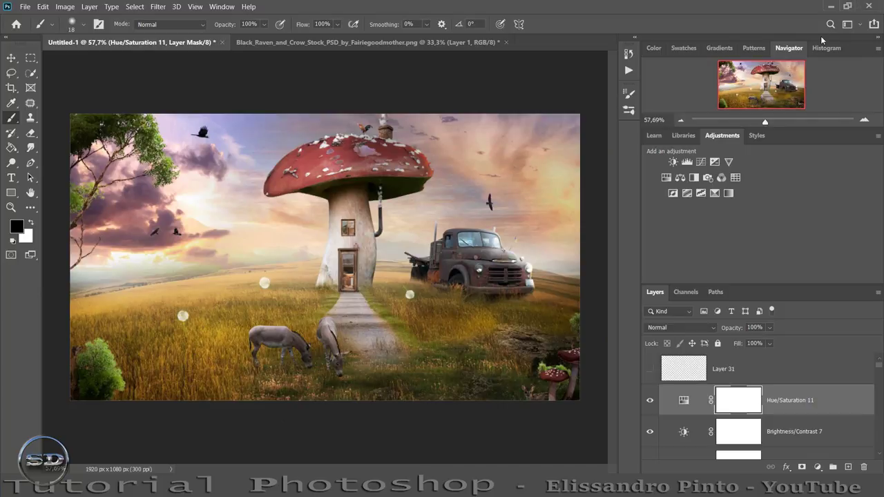
- Add a Color Balance adjustment, shifting the midtones toward cyan, magenta and slightly yellow
{"action": "left_click", "coordinate": [693, 177]}
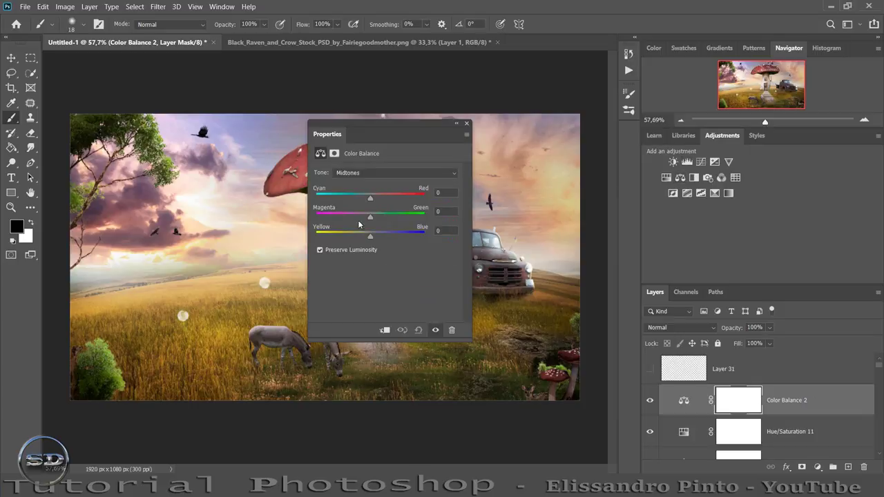
{"action": "left_click_drag", "start_coordinate": [370, 198], "coordinate": [351, 201]}
{"action": "mouse_move", "coordinate": [370, 239]}
{"action": "left_mouse_down"}
{"action": "mouse_move", "coordinate": [363, 234]}
{"action": "mouse_move", "coordinate": [382, 234]}
{"action": "left_mouse_up"}
{"action": "left_click_drag", "start_coordinate": [371, 220], "coordinate": [363, 221]}
- Shift the Color Balance shadows toward cyan and ease their magenta shift
{"action": "left_click", "coordinate": [366, 173]}
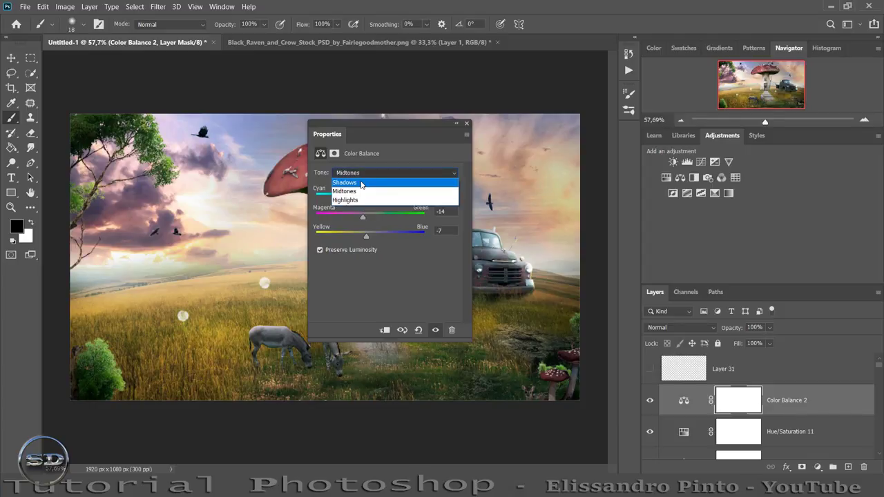
{"action": "left_click", "coordinate": [370, 174]}
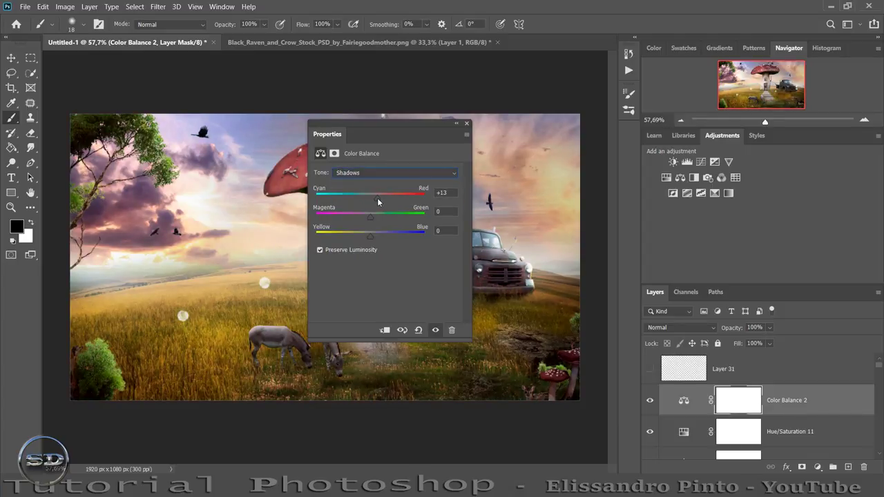
{"action": "left_click_drag", "start_coordinate": [373, 197], "coordinate": [366, 201]}
{"action": "left_click_drag", "start_coordinate": [365, 219], "coordinate": [368, 235]}
- Cool the Color Balance highlights slightly toward cyan and warm them toward yellow
{"action": "left_click", "coordinate": [368, 173]}
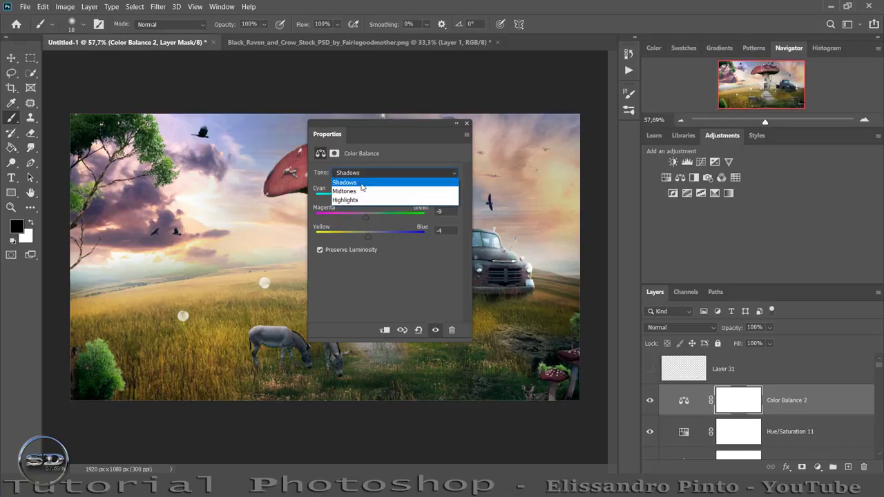
{"action": "left_click", "coordinate": [354, 201]}
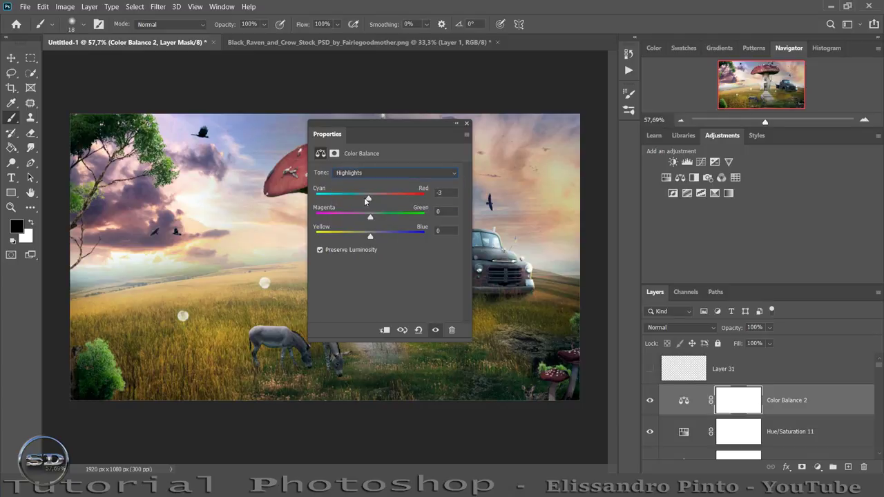
{"action": "left_click_drag", "start_coordinate": [370, 199], "coordinate": [366, 199]}
{"action": "left_click_drag", "start_coordinate": [371, 236], "coordinate": [367, 236]}
{"action": "left_click", "coordinate": [465, 125]}
- Tone Color Balance 2 down to 51% opacity and 67% fill, then select Layer 31
{"action": "left_click", "coordinate": [649, 400]}
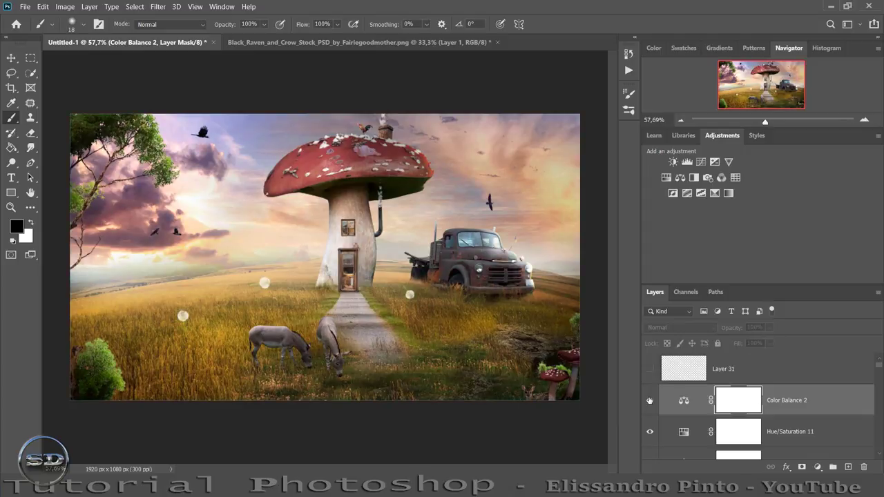
{"action": "left_click", "coordinate": [649, 400]}
{"action": "type", "text": "69"}
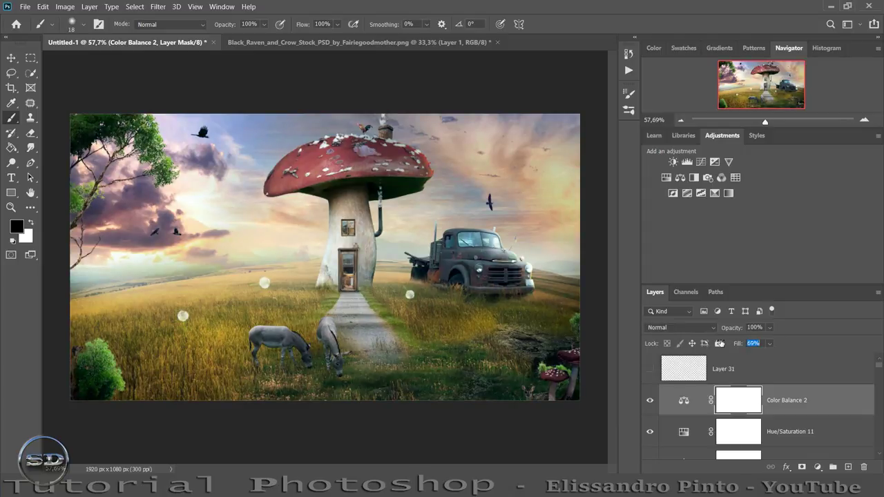
{"action": "mouse_move", "coordinate": [740, 344]}
{"action": "left_mouse_down"}
{"action": "mouse_move", "coordinate": [719, 344]}
{"action": "mouse_move", "coordinate": [716, 332]}
{"action": "left_mouse_up"}
{"action": "left_click", "coordinate": [650, 401]}
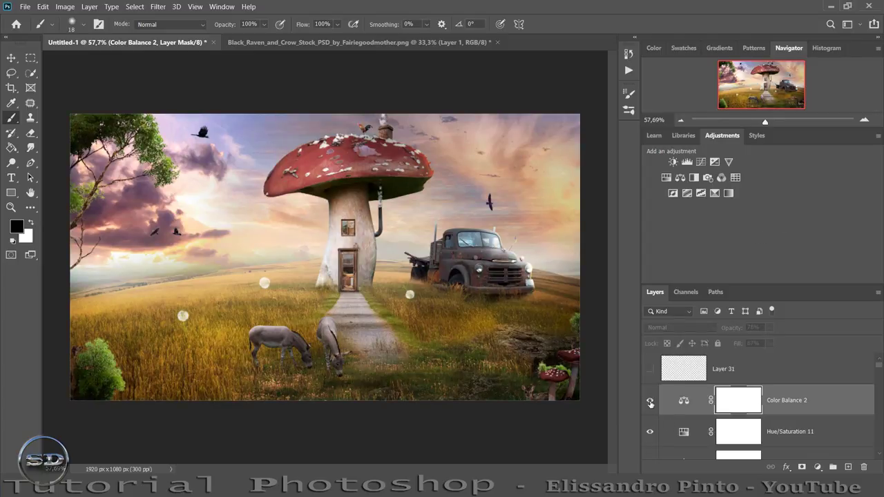
{"action": "left_click_drag", "start_coordinate": [730, 329], "coordinate": [716, 332]}
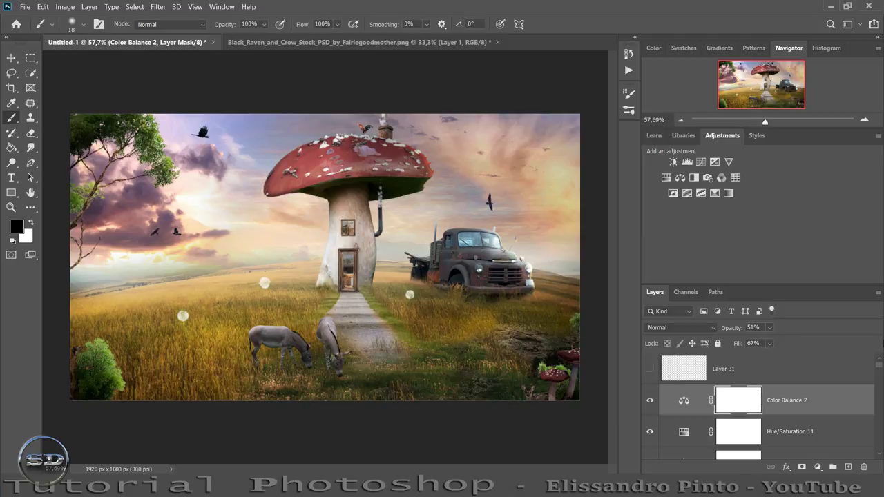
{"action": "left_click", "coordinate": [813, 382]}
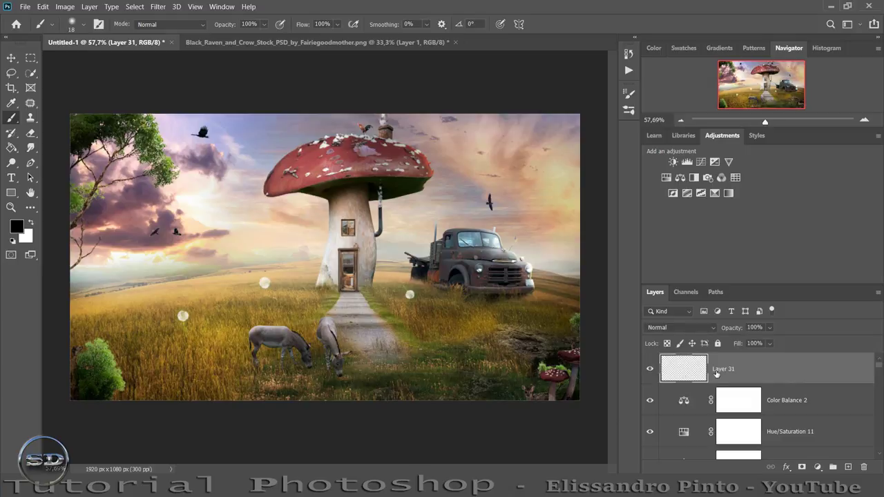
- Stamp all visible layers into Layer 31 and start a Tilt-Shift blur on it
{"action": "key", "text": "ctrl+alt+shift+e"}
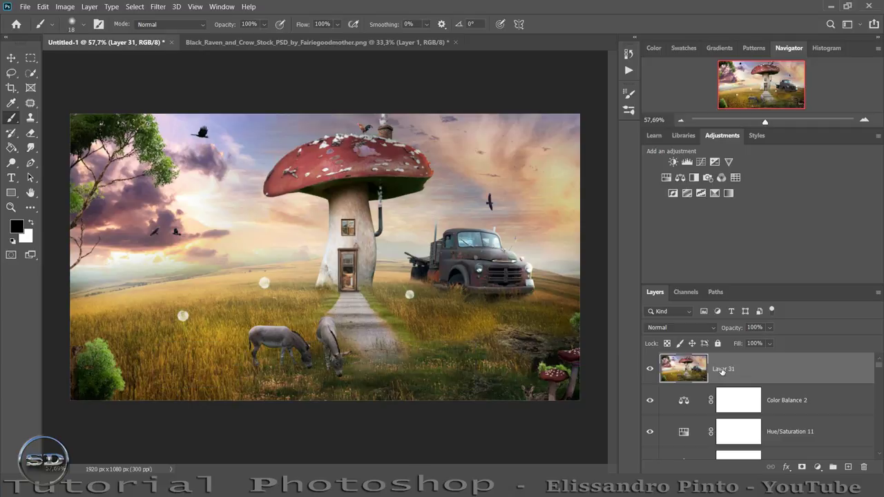
{"action": "left_click", "coordinate": [158, 8]}
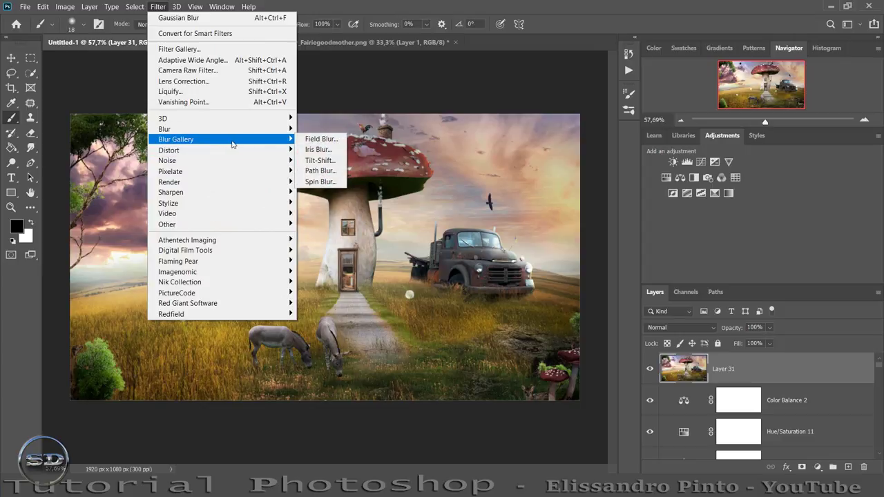
{"action": "mouse_move", "coordinate": [176, 140]}
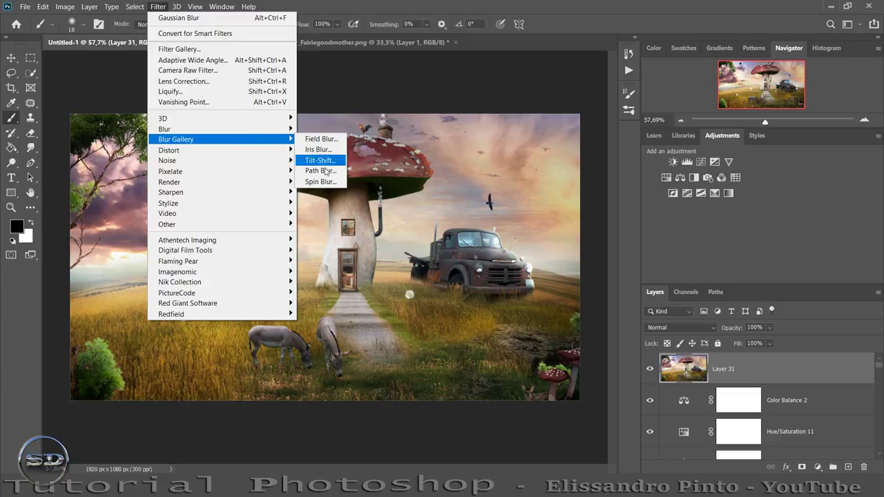
{"action": "left_click", "coordinate": [323, 163]}
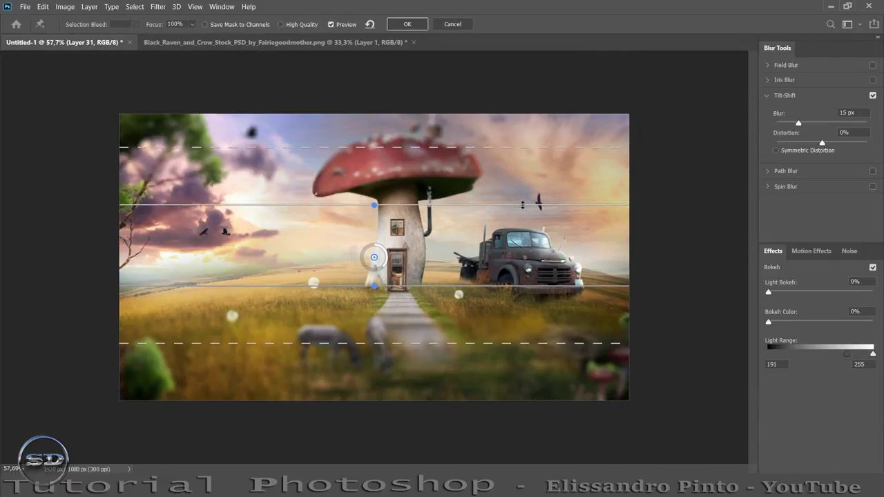
- Shape the tilt-shift focus band around the mushroom house at 4 px blur, tilted about 10.5°
{"action": "left_click_drag", "start_coordinate": [526, 219], "coordinate": [520, 196]}
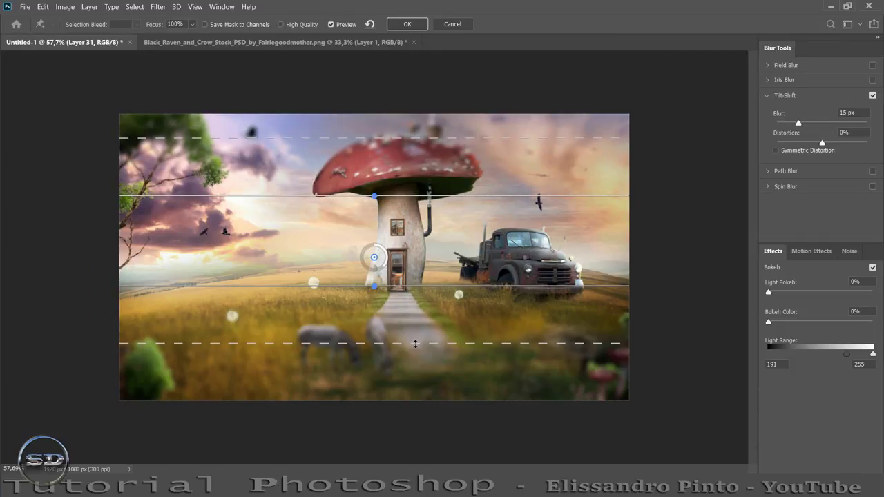
{"action": "left_click_drag", "start_coordinate": [415, 343], "coordinate": [416, 383]}
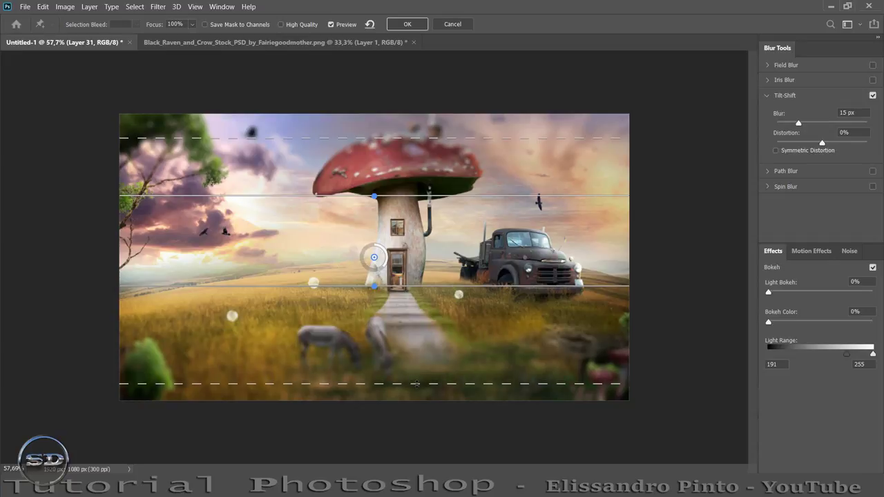
{"action": "left_click_drag", "start_coordinate": [386, 272], "coordinate": [385, 250]}
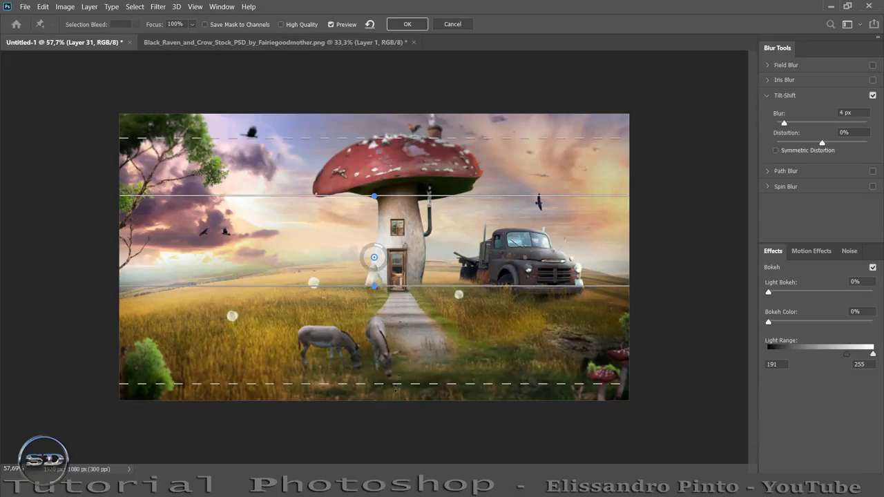
{"action": "left_click_drag", "start_coordinate": [390, 387], "coordinate": [386, 377]}
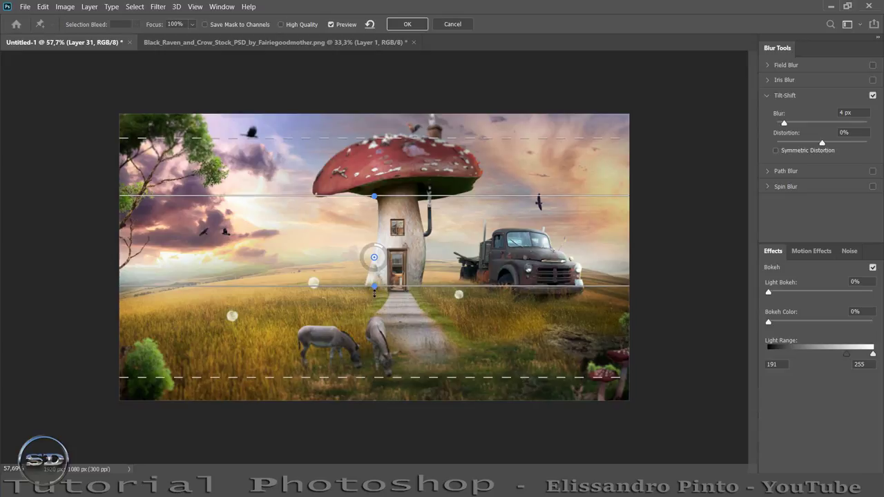
{"action": "left_click_drag", "start_coordinate": [375, 285], "coordinate": [379, 286]}
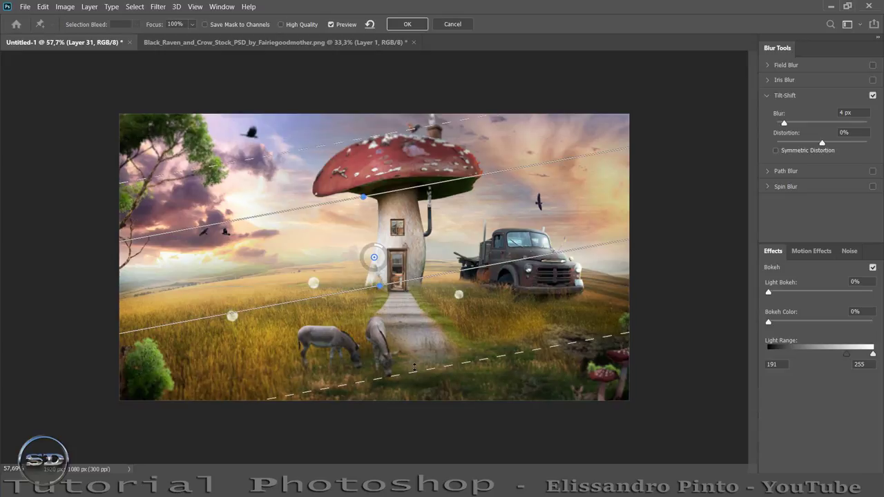
- Apply the tilt-shift blur and drop Layer 31 to 72% opacity and 74% fill
{"action": "left_click", "coordinate": [407, 24]}
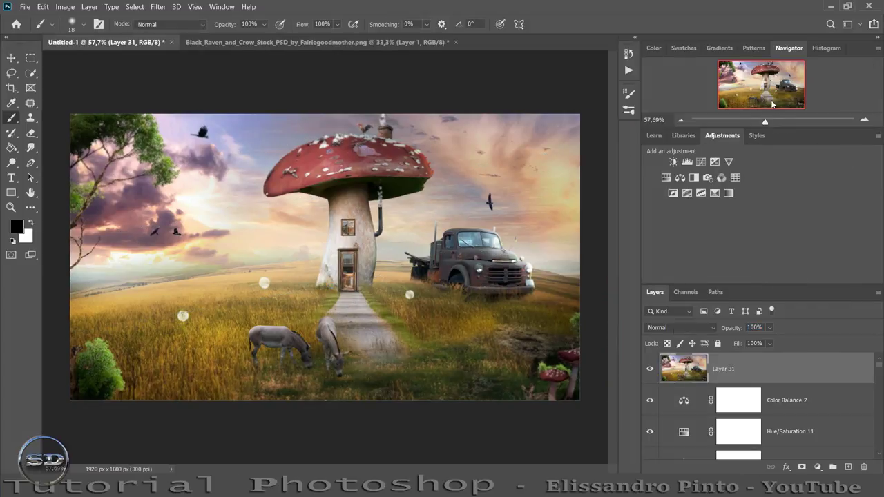
{"action": "left_click_drag", "start_coordinate": [765, 121], "coordinate": [766, 69]}
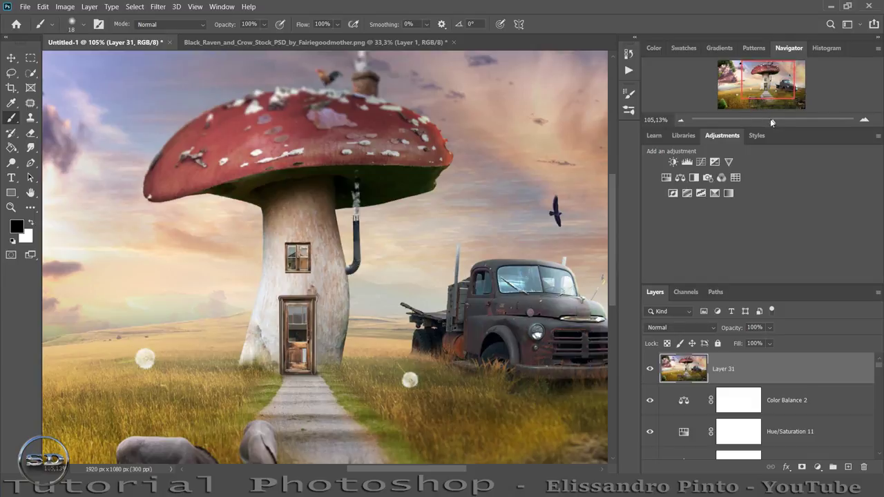
{"action": "left_click_drag", "start_coordinate": [772, 122], "coordinate": [767, 122]}
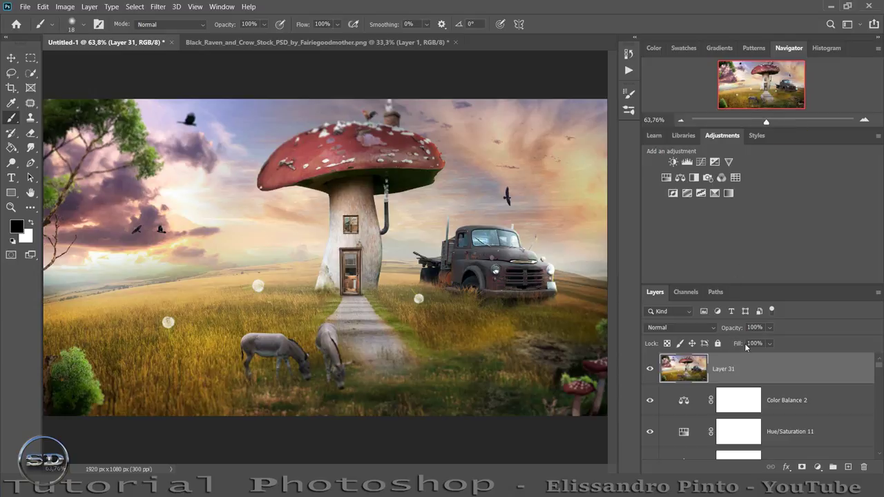
{"action": "mouse_move", "coordinate": [737, 344]}
{"action": "left_mouse_down"}
{"action": "mouse_move", "coordinate": [719, 345]}
{"action": "mouse_move", "coordinate": [719, 329]}
{"action": "left_mouse_up"}
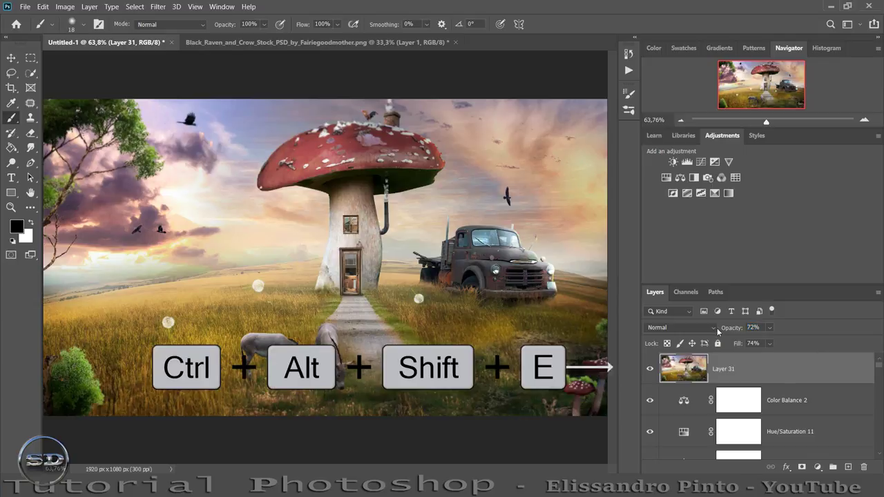
- Stamp the visible layers into a new Layer 35 and open the Camera Raw Filter
{"action": "key", "text": "ctrl+alt+shift+e"}
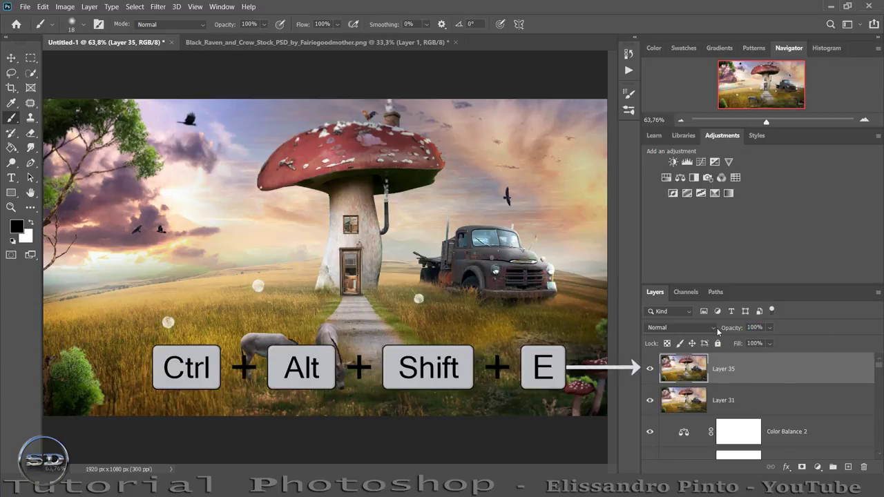
{"action": "left_click", "coordinate": [154, 7]}
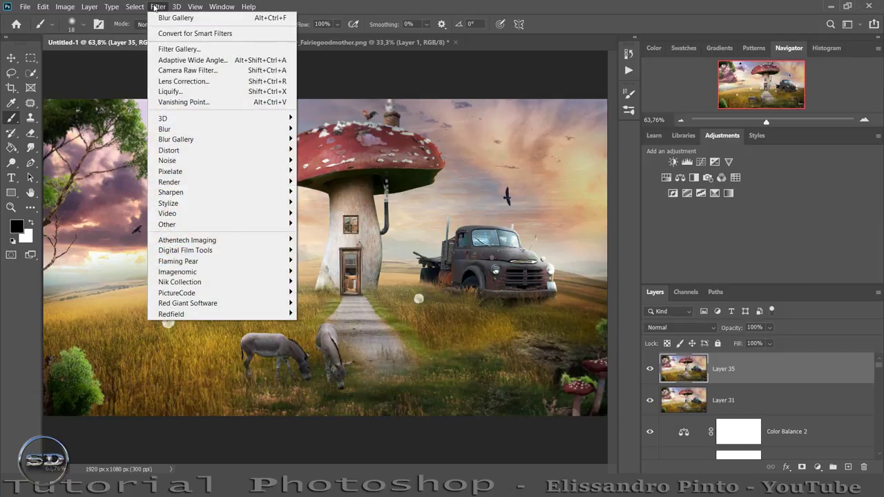
{"action": "left_click", "coordinate": [186, 71]}
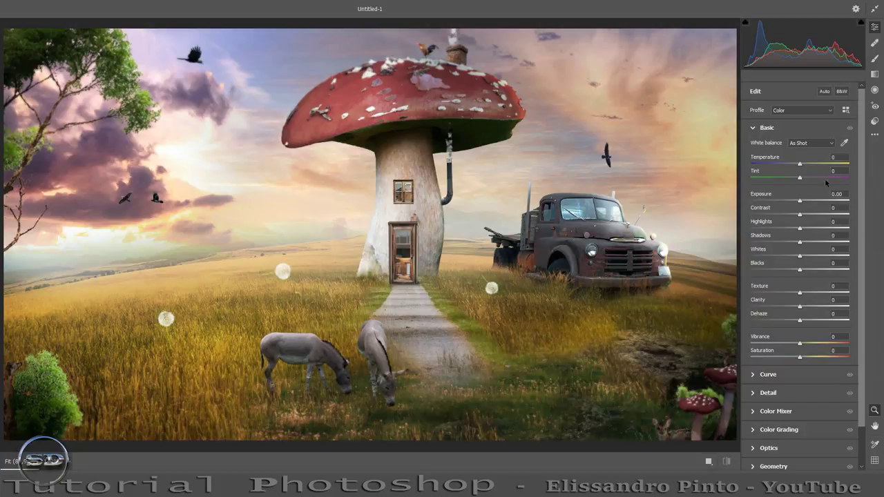
- Grade in Camera Raw: Temperature +14, adjusted exposure, Highlights −7, Whites +35, Saturation −9
{"action": "left_click_drag", "start_coordinate": [801, 165], "coordinate": [806, 164]}
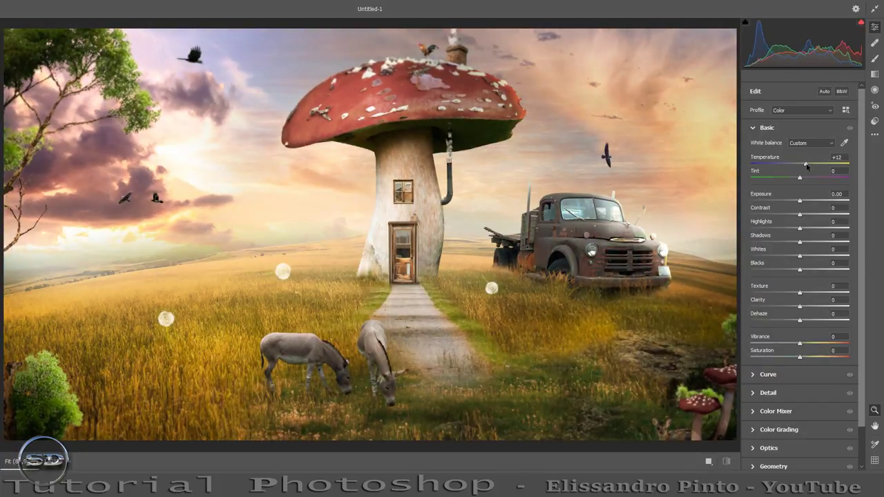
{"action": "left_click_drag", "start_coordinate": [805, 165], "coordinate": [807, 165]}
{"action": "mouse_move", "coordinate": [800, 200]}
{"action": "left_mouse_down"}
{"action": "mouse_move", "coordinate": [810, 200]}
{"action": "mouse_move", "coordinate": [801, 203]}
{"action": "mouse_move", "coordinate": [816, 220]}
{"action": "mouse_move", "coordinate": [800, 218]}
{"action": "left_mouse_up"}
{"action": "mouse_move", "coordinate": [799, 228]}
{"action": "left_mouse_down"}
{"action": "mouse_move", "coordinate": [813, 228]}
{"action": "mouse_move", "coordinate": [764, 228]}
{"action": "mouse_move", "coordinate": [809, 234]}
{"action": "mouse_move", "coordinate": [798, 234]}
{"action": "mouse_move", "coordinate": [818, 254]}
{"action": "mouse_move", "coordinate": [807, 254]}
{"action": "mouse_move", "coordinate": [828, 254]}
{"action": "mouse_move", "coordinate": [817, 255]}
{"action": "left_mouse_up"}
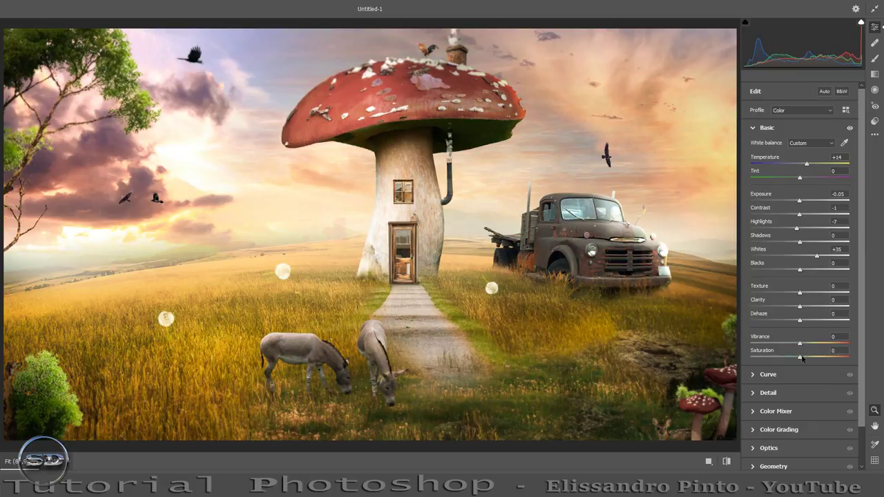
{"action": "mouse_move", "coordinate": [802, 358]}
{"action": "left_mouse_down"}
{"action": "mouse_move", "coordinate": [823, 359]}
{"action": "mouse_move", "coordinate": [796, 364]}
{"action": "left_mouse_up"}
- Apply the Camera Raw grading and lower Layer 35 to 79% opacity
{"action": "key", "text": "Return"}
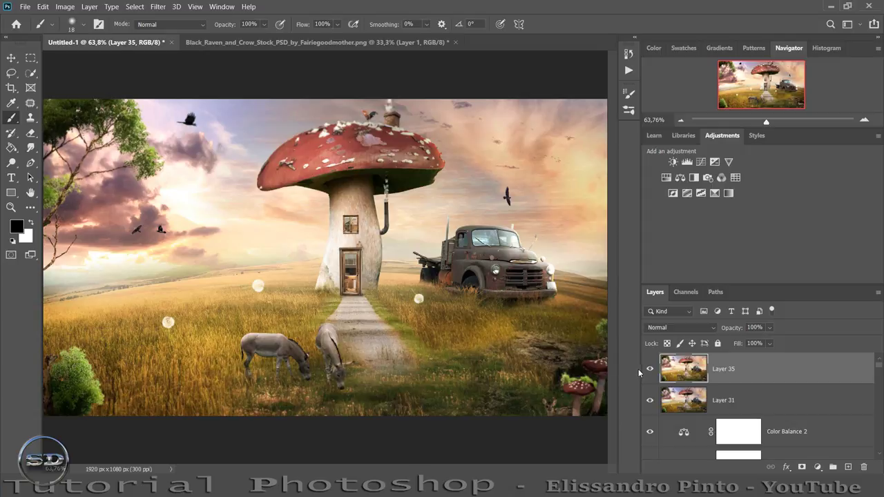
{"action": "left_click", "coordinate": [649, 369]}
{"action": "left_click", "coordinate": [649, 369]}
{"action": "mouse_move", "coordinate": [732, 328]}
{"action": "left_mouse_down"}
{"action": "mouse_move", "coordinate": [721, 330]}
{"action": "mouse_move", "coordinate": [732, 346]}
{"action": "left_mouse_up"}
- Compare the image with and without Layer 35, then stamp visible into a new Layer 36
{"action": "left_click", "coordinate": [649, 368]}
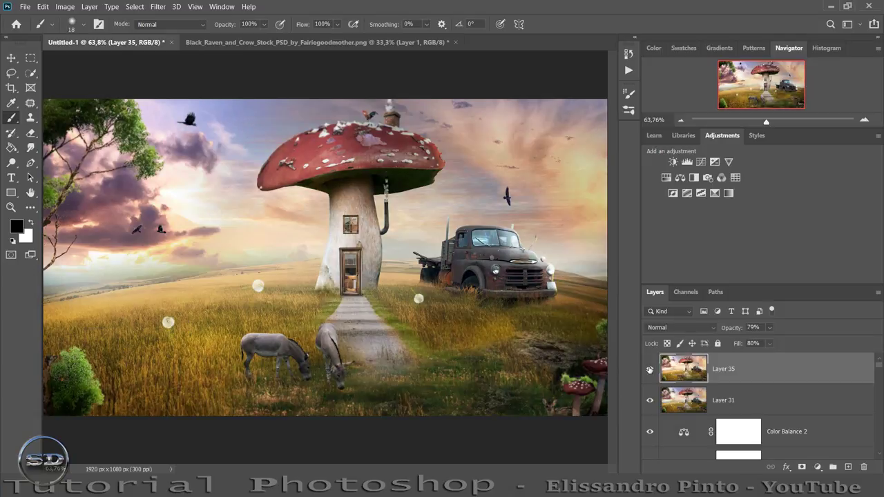
{"action": "left_click", "coordinate": [649, 369]}
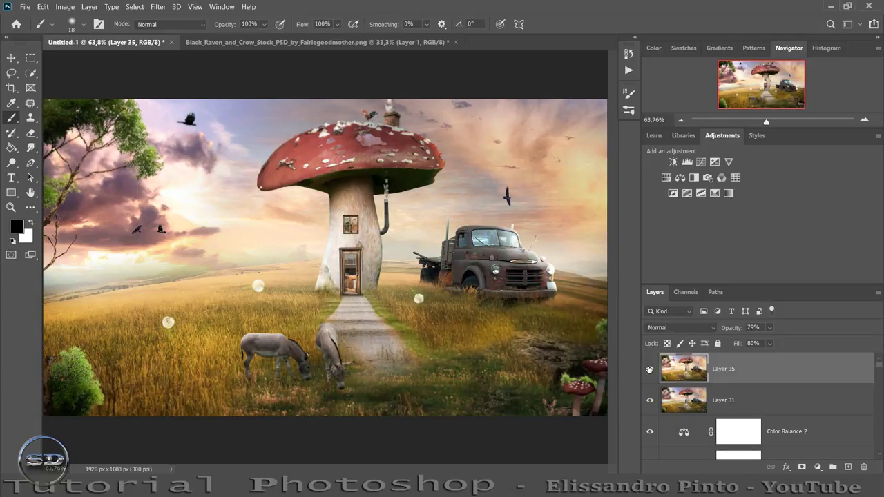
{"action": "key", "text": "ctrl+shift+alt+e"}
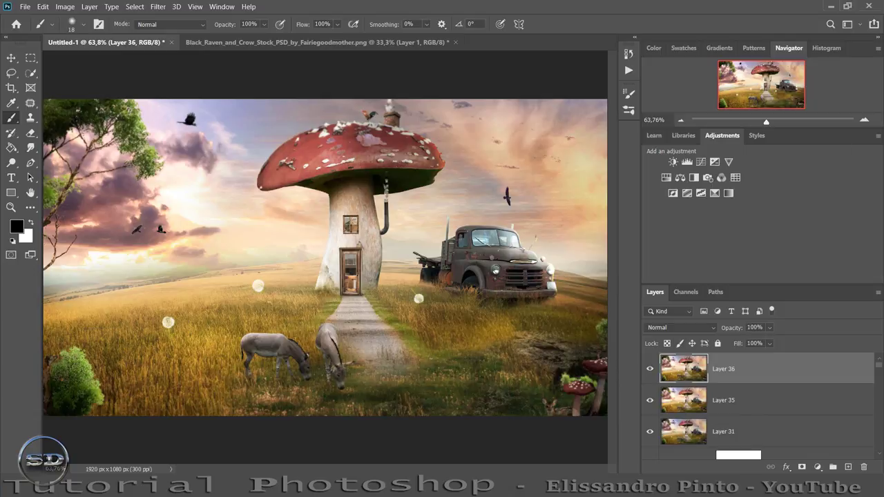
{"action": "left_click", "coordinate": [195, 9]}
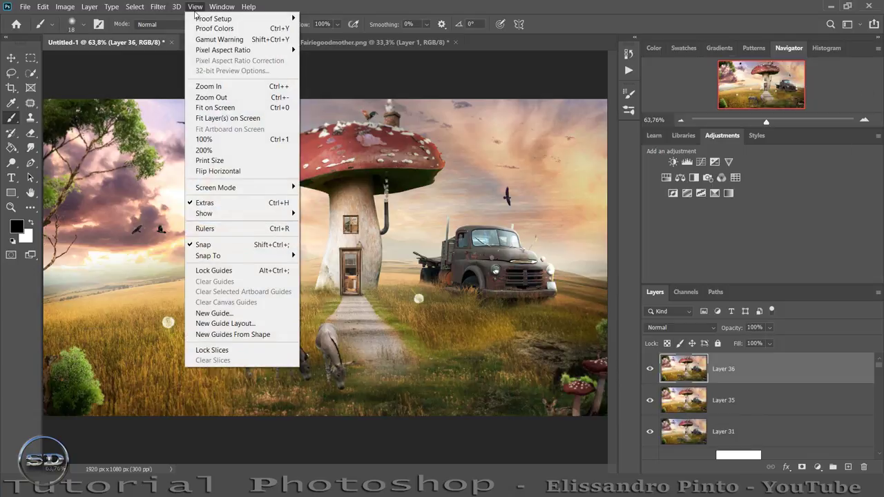
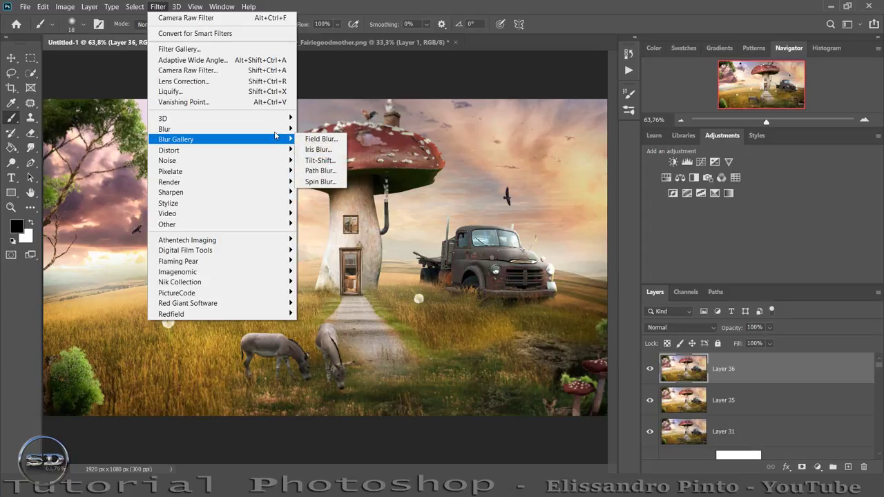
- Box-blur Layer 36 at radius 10 and add a black-filled mask hiding the blur
{"action": "left_click", "coordinate": [320, 159]}
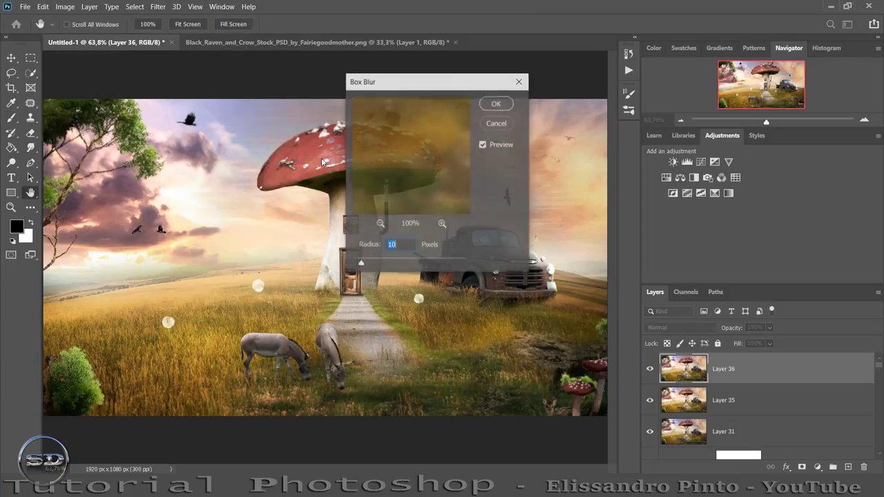
{"action": "left_click", "coordinate": [496, 103]}
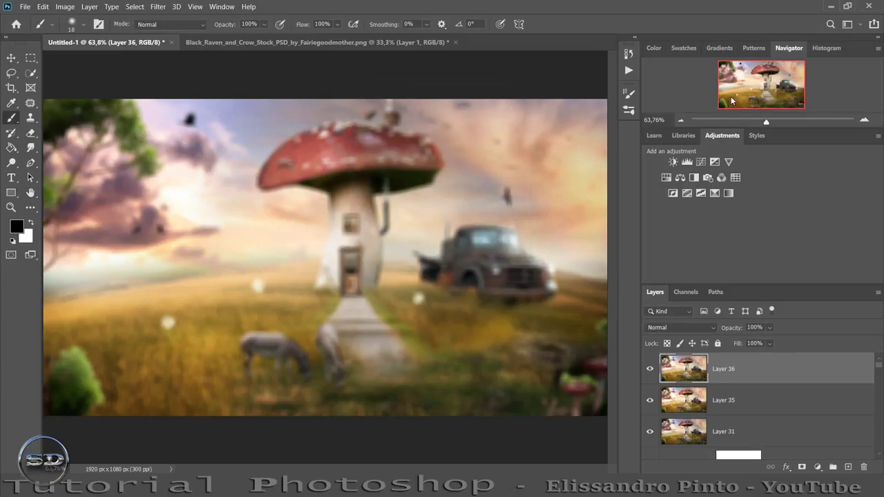
{"action": "left_click", "coordinate": [802, 467]}
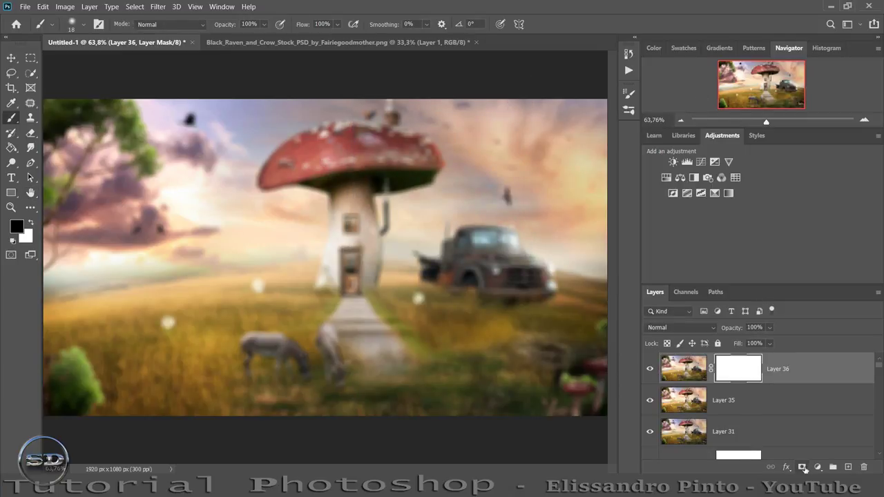
{"action": "left_click", "coordinate": [11, 147]}
{"action": "left_click", "coordinate": [286, 238]}
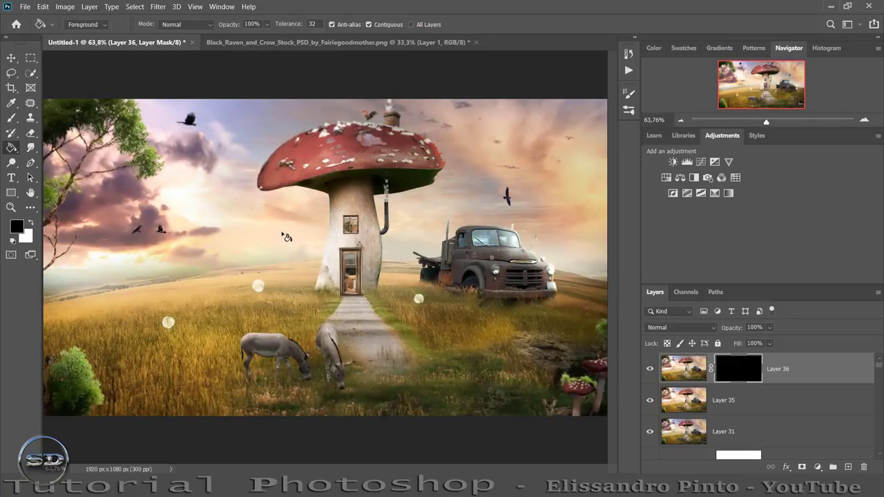
- Paint the blur back around the edges with a 713 px white brush, then set fill 67%, opacity 24%
{"action": "left_click", "coordinate": [30, 222]}
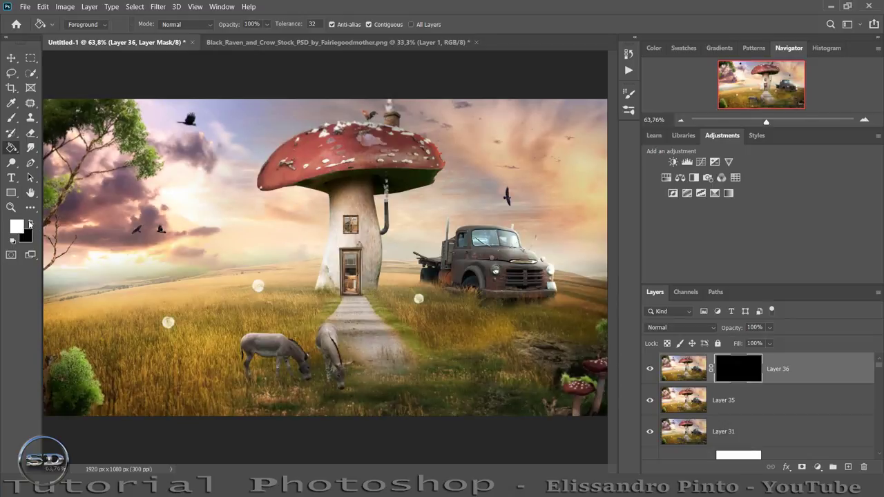
{"action": "left_click", "coordinate": [12, 119]}
{"action": "left_click", "coordinate": [11, 120]}
{"action": "left_click_drag", "start_coordinate": [184, 309], "coordinate": [286, 309]}
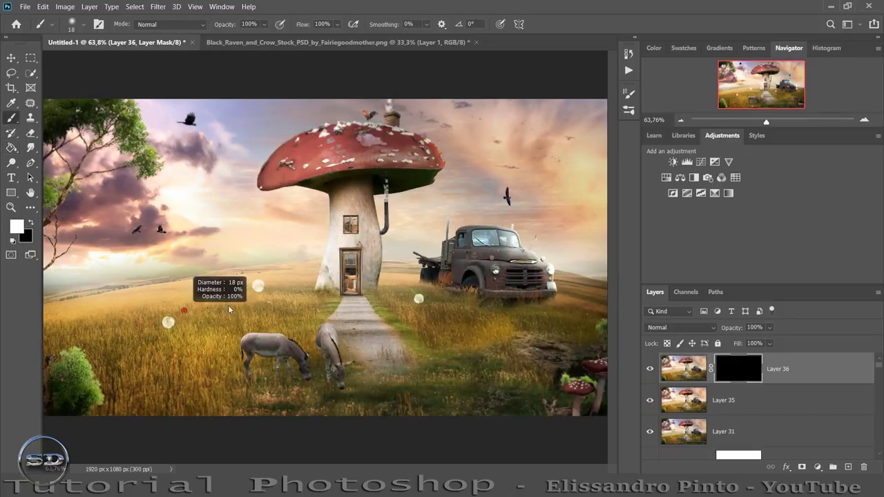
{"action": "left_click", "coordinate": [89, 406]}
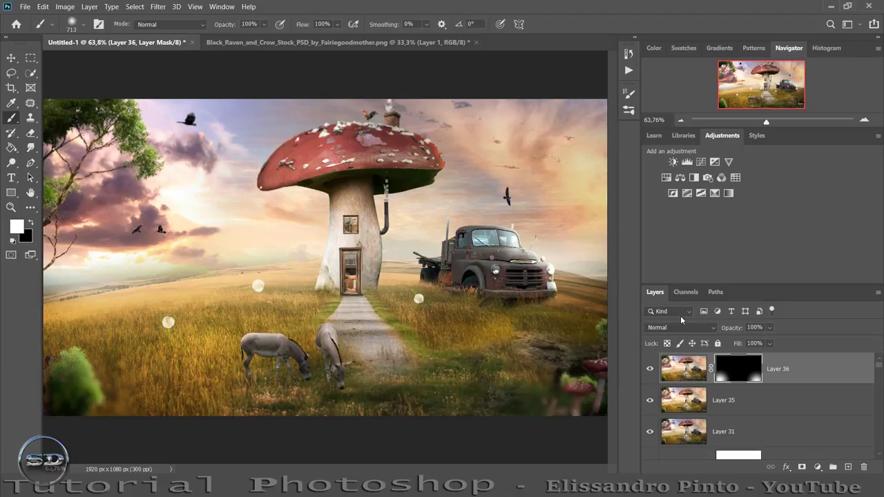
{"action": "left_click_drag", "start_coordinate": [309, 97], "coordinate": [307, 48]}
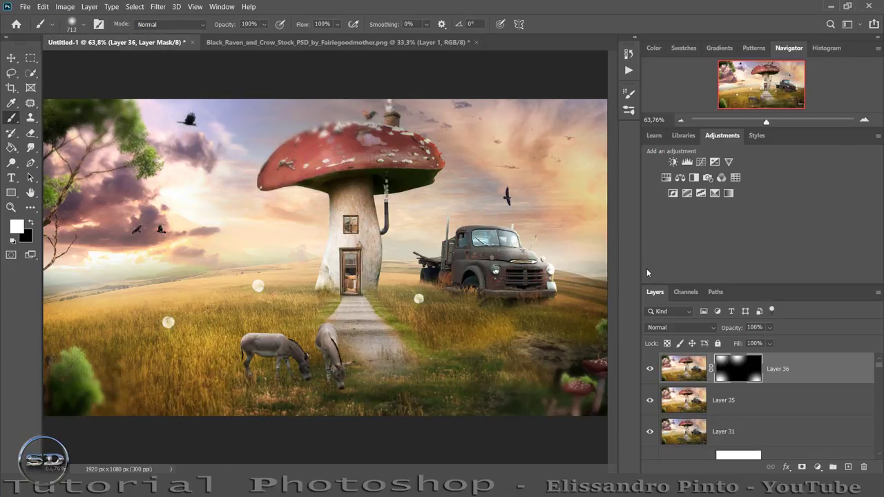
{"action": "left_click_drag", "start_coordinate": [594, 270], "coordinate": [531, 276]}
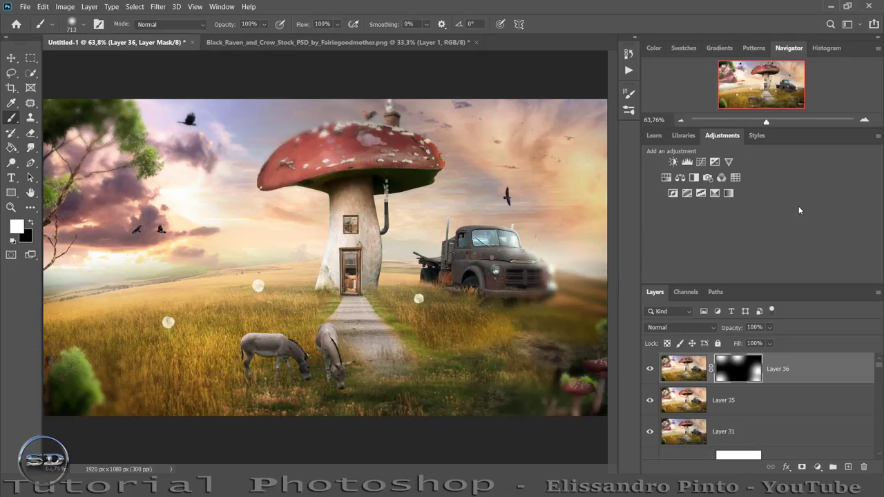
{"action": "left_click_drag", "start_coordinate": [259, 239], "coordinate": [250, 243]}
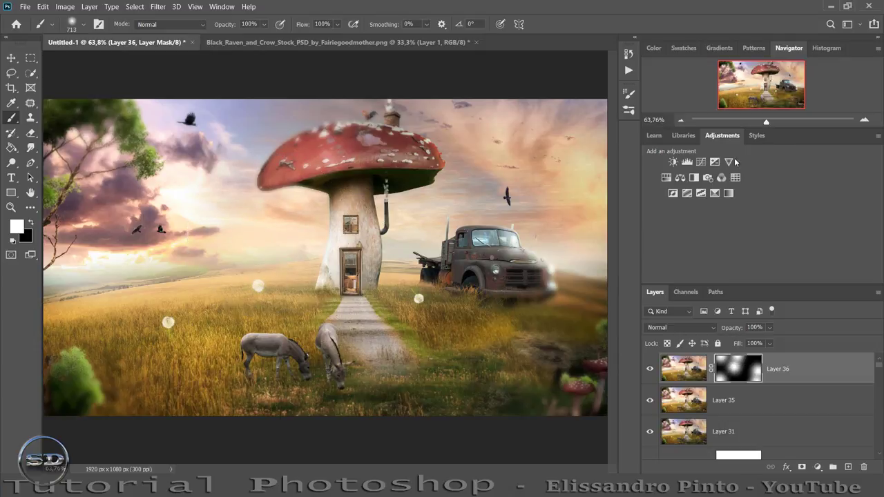
{"action": "mouse_move", "coordinate": [739, 343]}
{"action": "left_mouse_down"}
{"action": "mouse_move", "coordinate": [719, 343]}
{"action": "mouse_move", "coordinate": [719, 329]}
{"action": "mouse_move", "coordinate": [726, 331]}
{"action": "left_mouse_up"}
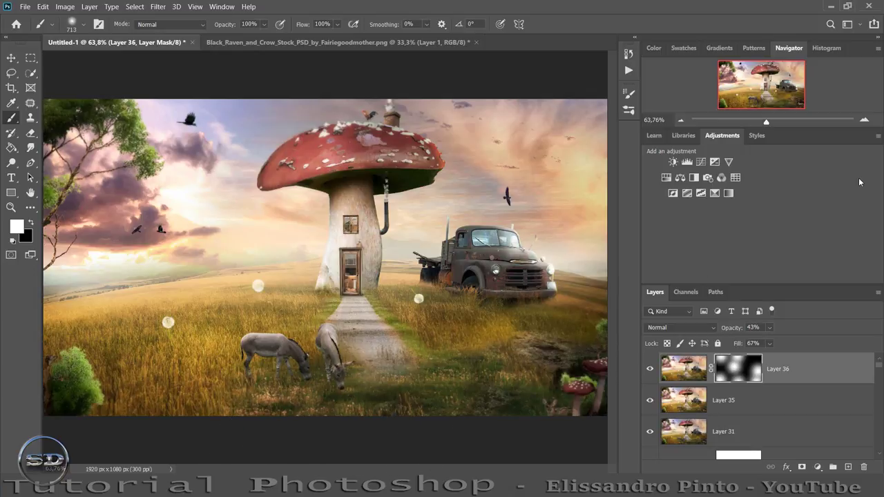
{"action": "left_click_drag", "start_coordinate": [735, 330], "coordinate": [727, 329]}
- Stamp visible layers and apply Color Efex Pro 4 Classical Soft Focus at 67% intensity
{"action": "key", "text": "ctrl+alt+shift+e"}
{"action": "key", "text": "x"}
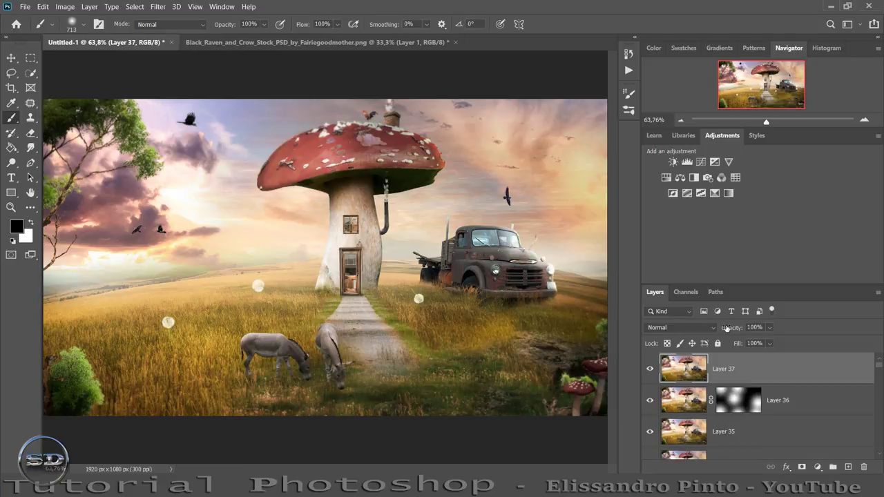
{"action": "left_click", "coordinate": [158, 7]}
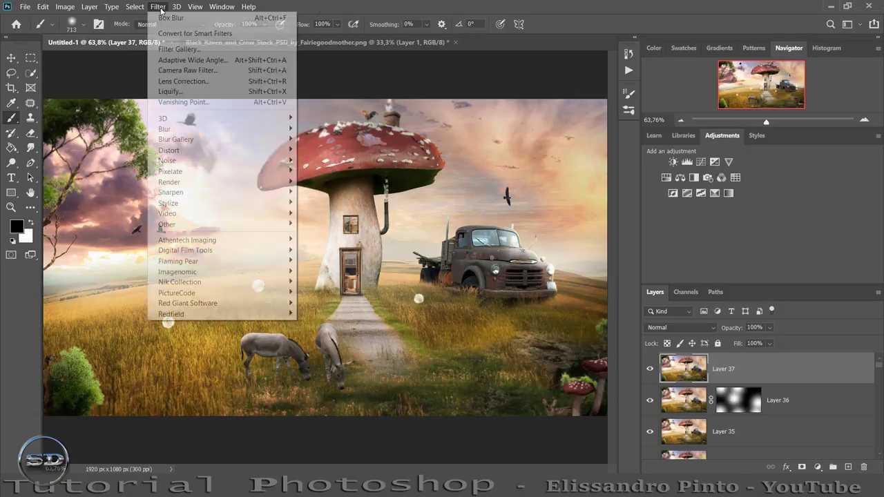
{"action": "mouse_move", "coordinate": [181, 282]}
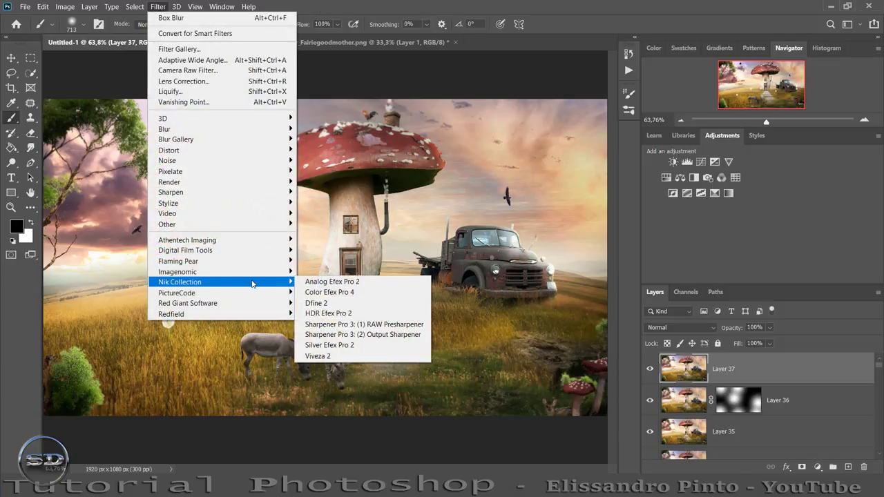
{"action": "left_click", "coordinate": [339, 293]}
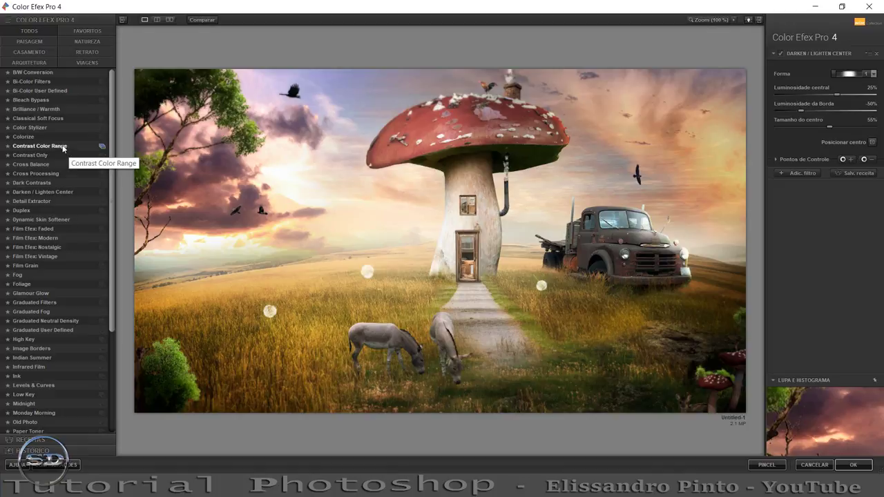
{"action": "left_click", "coordinate": [37, 119]}
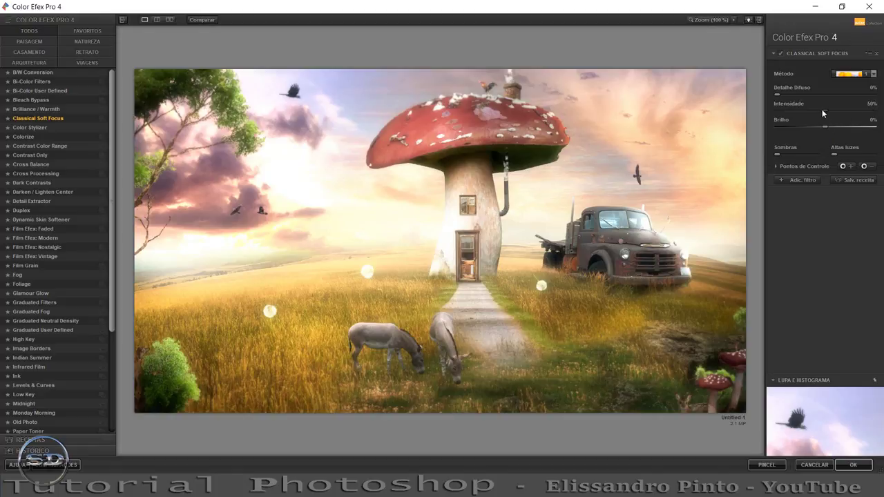
{"action": "mouse_move", "coordinate": [824, 111]}
{"action": "left_mouse_down"}
{"action": "mouse_move", "coordinate": [858, 120]}
{"action": "mouse_move", "coordinate": [841, 118]}
{"action": "left_mouse_up"}
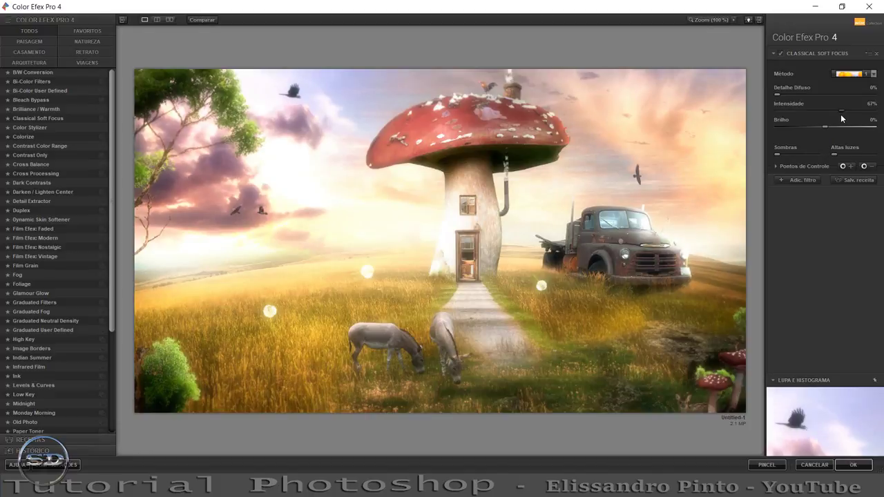
{"action": "left_click", "coordinate": [853, 465]}
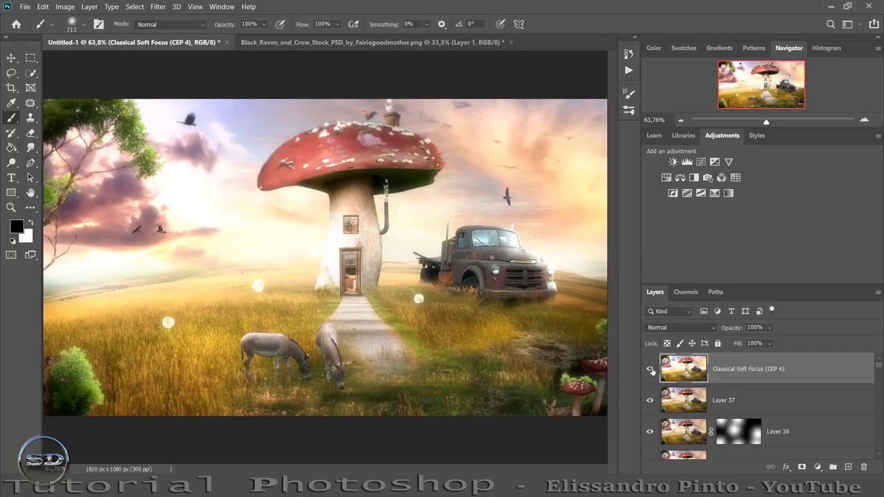
- Set the Classical Soft Focus layer to 82% fill and 63% opacity, then stamp visible into Layer 38
{"action": "left_click", "coordinate": [650, 369]}
{"action": "left_click", "coordinate": [649, 369]}
{"action": "mouse_move", "coordinate": [740, 345]}
{"action": "left_mouse_down"}
{"action": "mouse_move", "coordinate": [727, 345]}
{"action": "mouse_move", "coordinate": [724, 332]}
{"action": "left_mouse_up"}
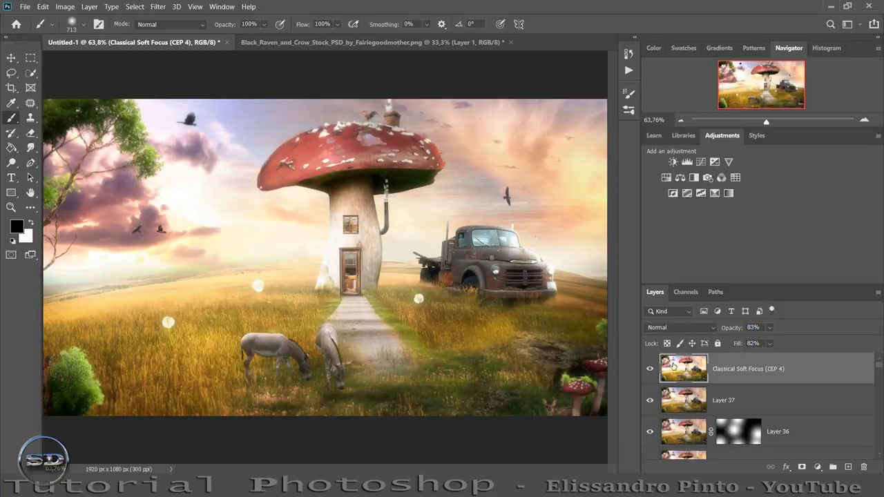
{"action": "left_click", "coordinate": [650, 370]}
{"action": "left_click", "coordinate": [650, 369]}
{"action": "left_click_drag", "start_coordinate": [733, 330], "coordinate": [719, 327]}
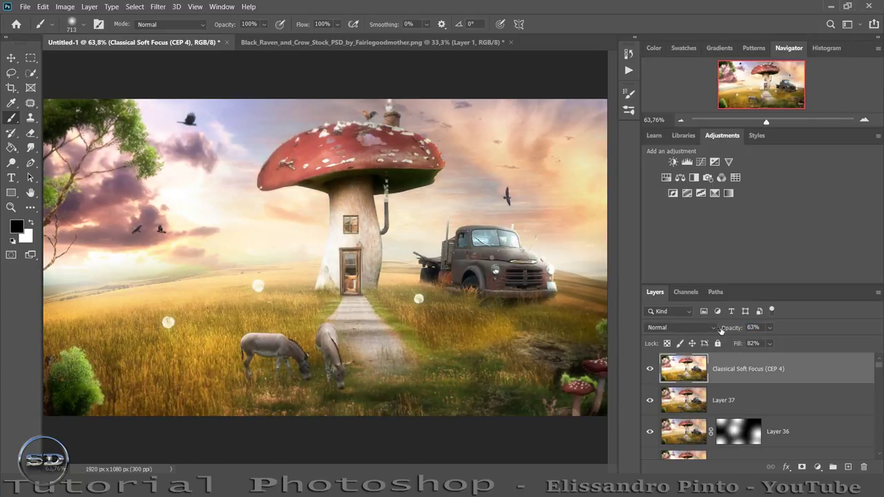
{"action": "key", "text": "ctrl+shift+alt+e"}
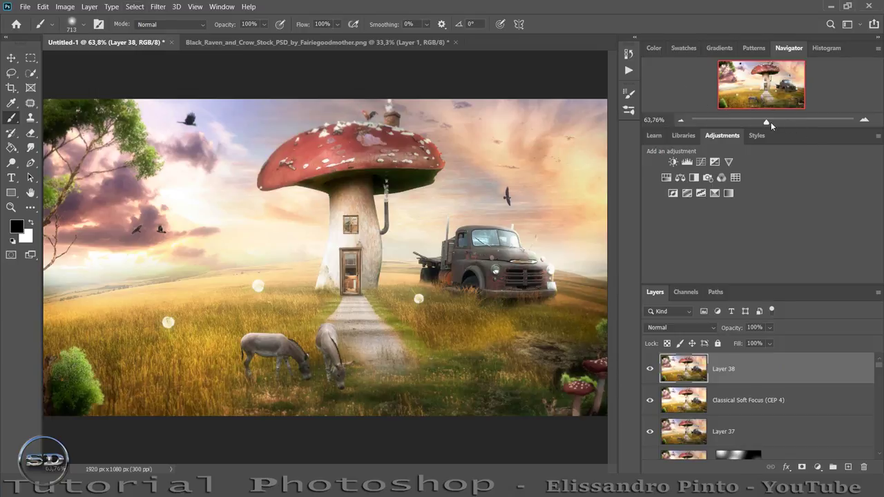
- Zoom in on the mushroom cap and soften the chimney smoke with a 126 px Blur brush
{"action": "left_click_drag", "start_coordinate": [770, 123], "coordinate": [785, 123]}
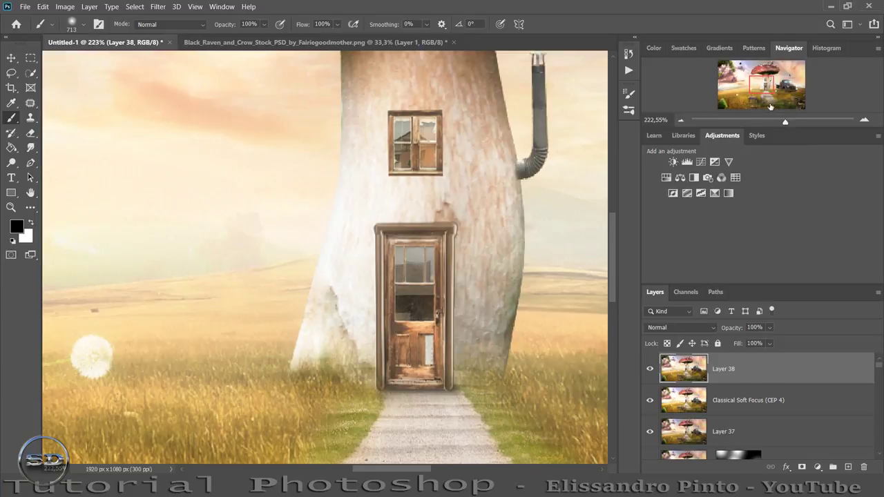
{"action": "left_click_drag", "start_coordinate": [763, 92], "coordinate": [765, 76]}
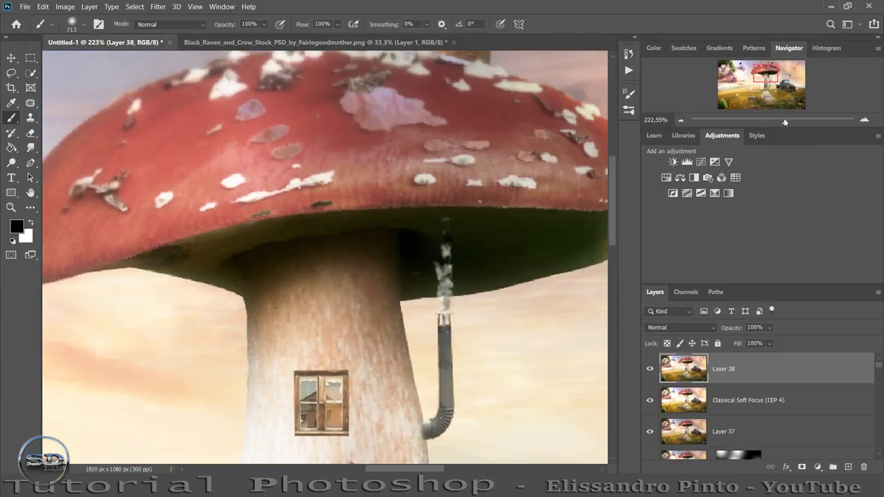
{"action": "left_click_drag", "start_coordinate": [784, 123], "coordinate": [790, 121]}
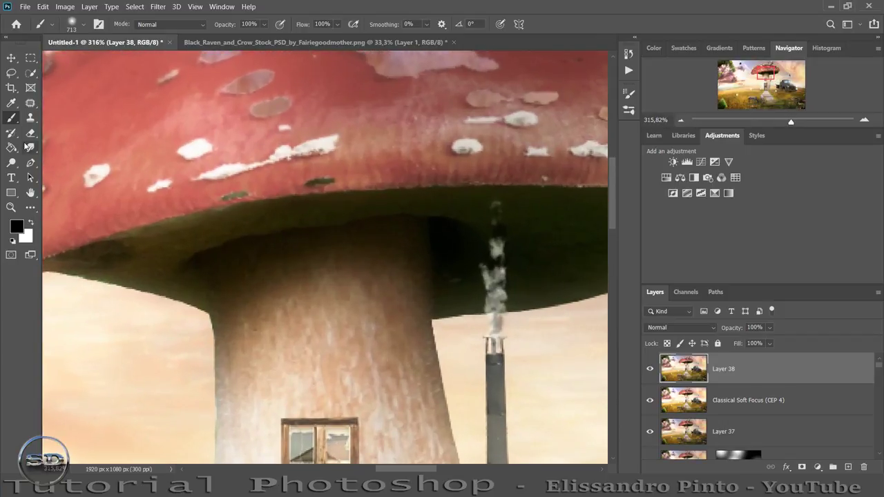
{"action": "left_click", "coordinate": [30, 103]}
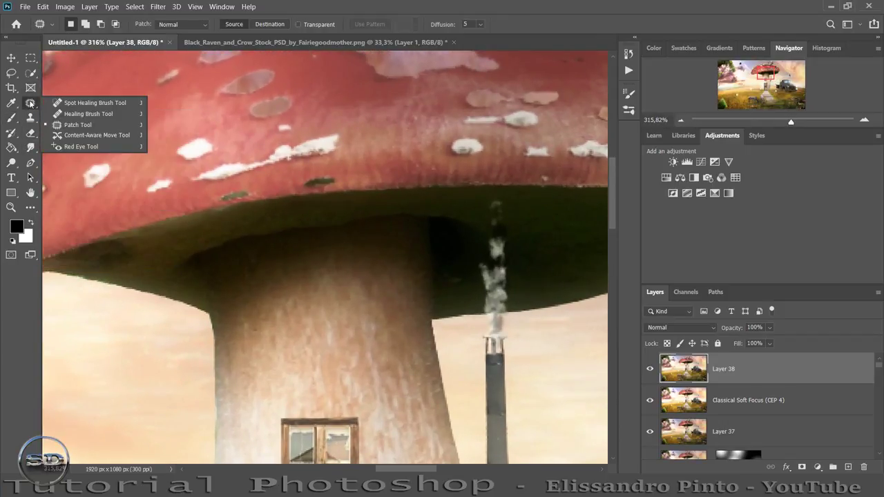
{"action": "left_click", "coordinate": [31, 73]}
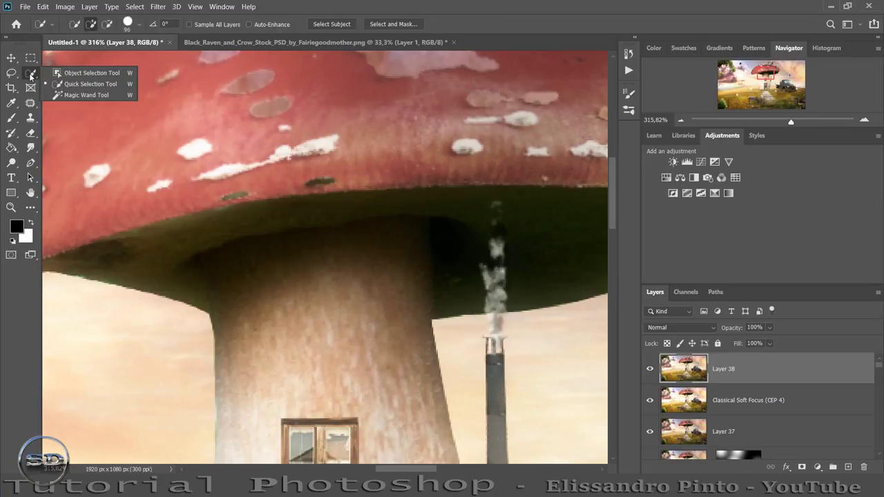
{"action": "left_click", "coordinate": [31, 149]}
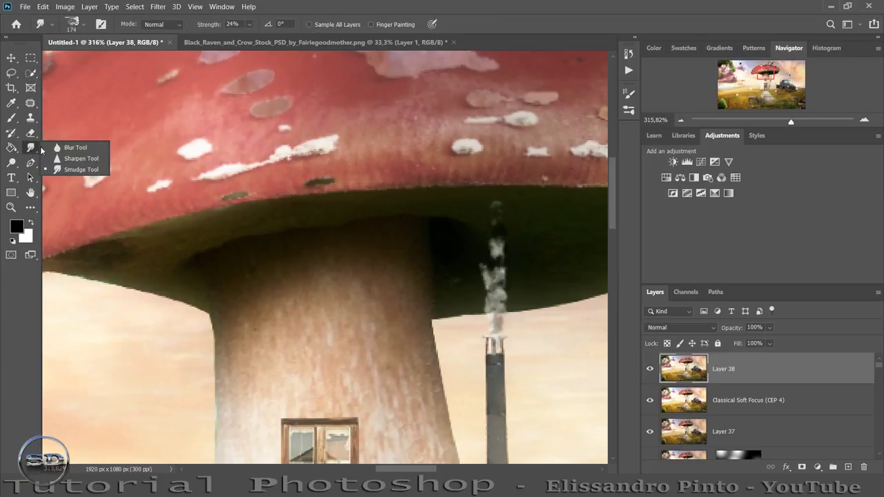
{"action": "left_click", "coordinate": [74, 147]}
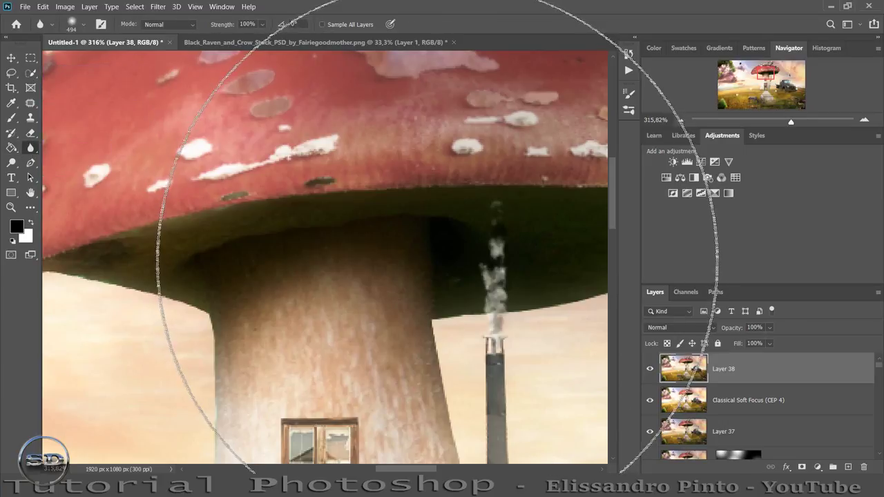
{"action": "left_click_drag", "start_coordinate": [405, 247], "coordinate": [373, 249]}
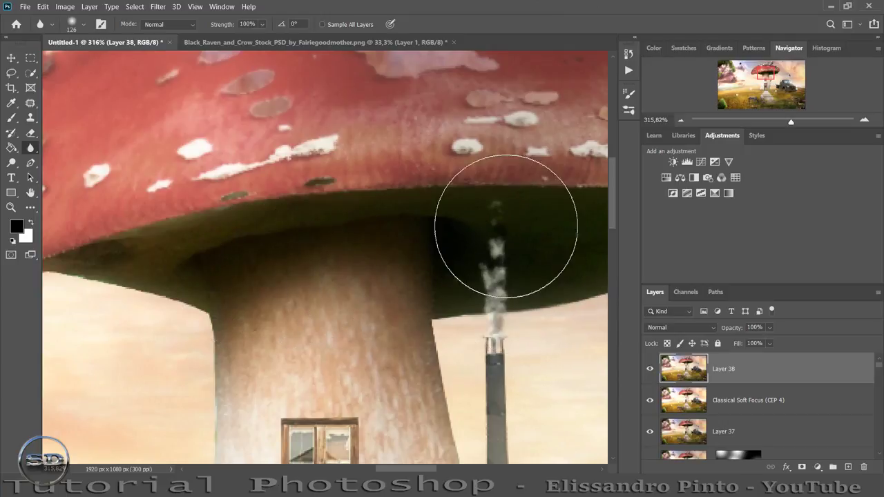
{"action": "mouse_move", "coordinate": [505, 225]}
{"action": "left_mouse_down"}
{"action": "mouse_move", "coordinate": [499, 203]}
{"action": "mouse_move", "coordinate": [522, 195]}
{"action": "mouse_move", "coordinate": [507, 225]}
{"action": "left_mouse_up"}
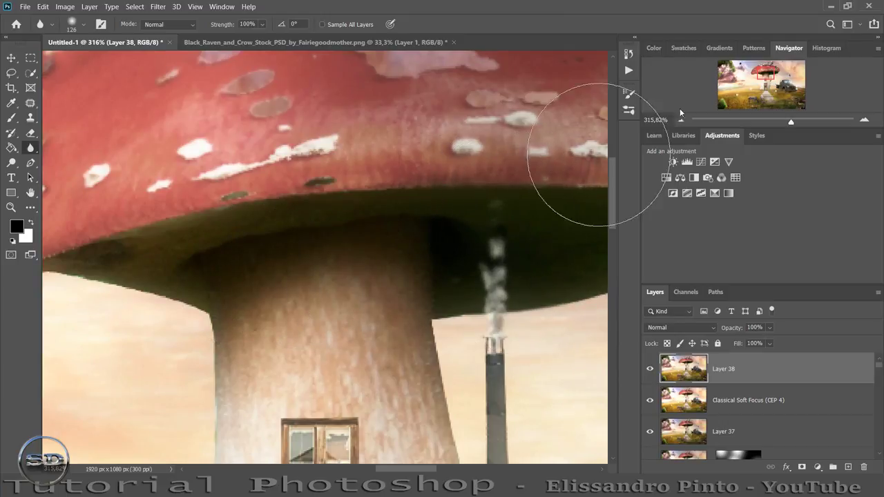
- Inspect the truck, mushroom stem and chimney up close, then stamp visible layers into Layer 39
{"action": "mouse_move", "coordinate": [793, 121]}
{"action": "left_mouse_down"}
{"action": "mouse_move", "coordinate": [772, 122]}
{"action": "mouse_move", "coordinate": [787, 122]}
{"action": "left_mouse_up"}
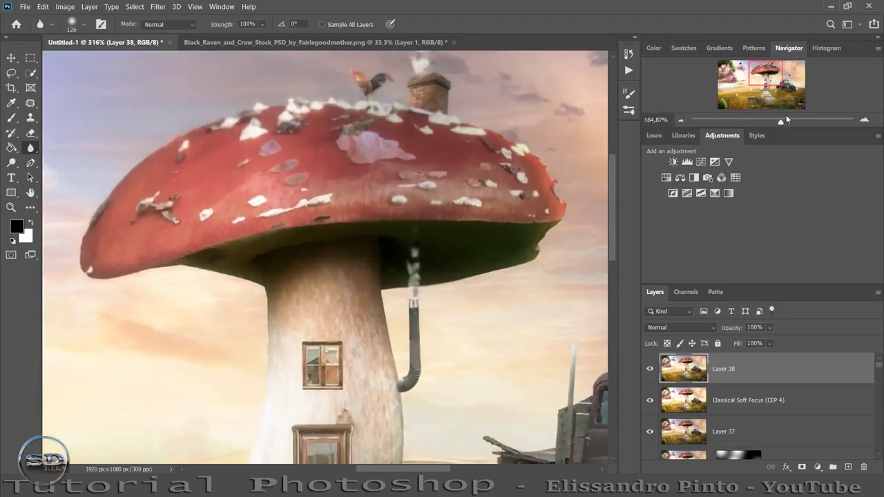
{"action": "mouse_move", "coordinate": [765, 82]}
{"action": "left_mouse_down"}
{"action": "mouse_move", "coordinate": [734, 71]}
{"action": "mouse_move", "coordinate": [763, 44]}
{"action": "mouse_move", "coordinate": [784, 67]}
{"action": "mouse_move", "coordinate": [782, 87]}
{"action": "left_mouse_up"}
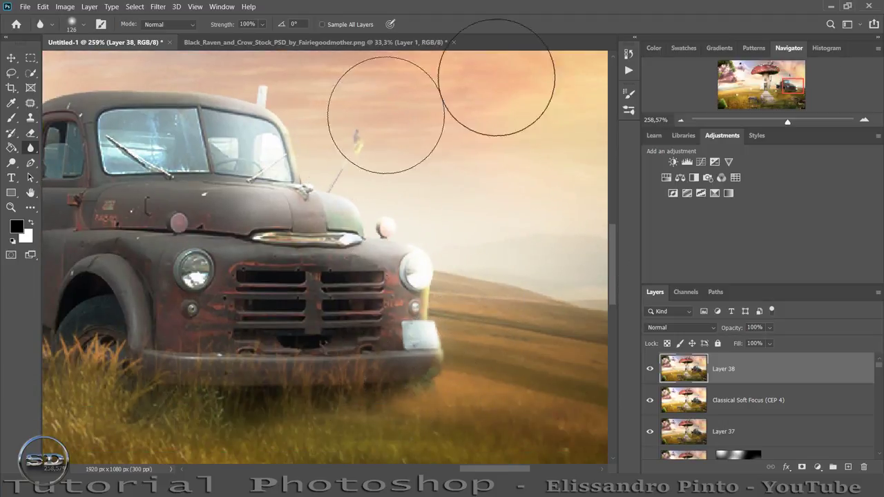
{"action": "mouse_move", "coordinate": [781, 85]}
{"action": "left_mouse_down"}
{"action": "mouse_move", "coordinate": [774, 77]}
{"action": "mouse_move", "coordinate": [782, 88]}
{"action": "left_mouse_up"}
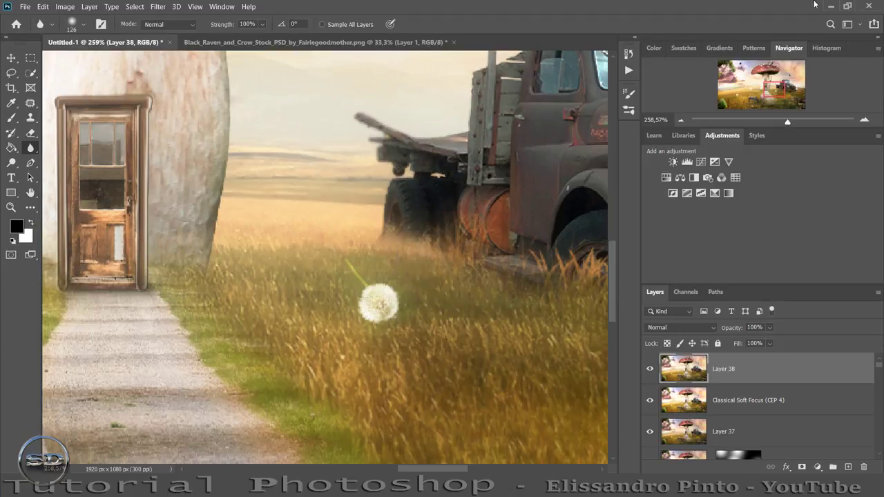
{"action": "left_click_drag", "start_coordinate": [766, 94], "coordinate": [758, 91]}
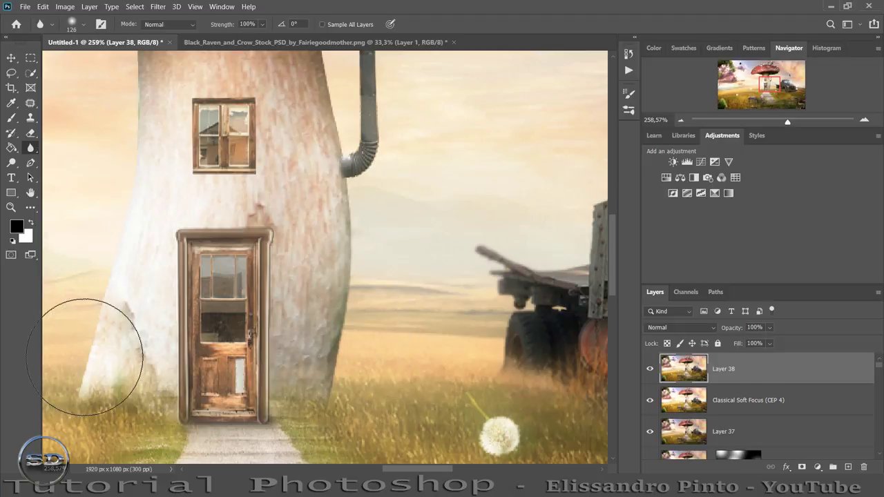
{"action": "scroll", "coordinate": [104, 169], "scroll_direction": "up", "scroll_amount": 2}
{"action": "scroll", "coordinate": [104, 169], "scroll_direction": "up", "scroll_amount": 2}
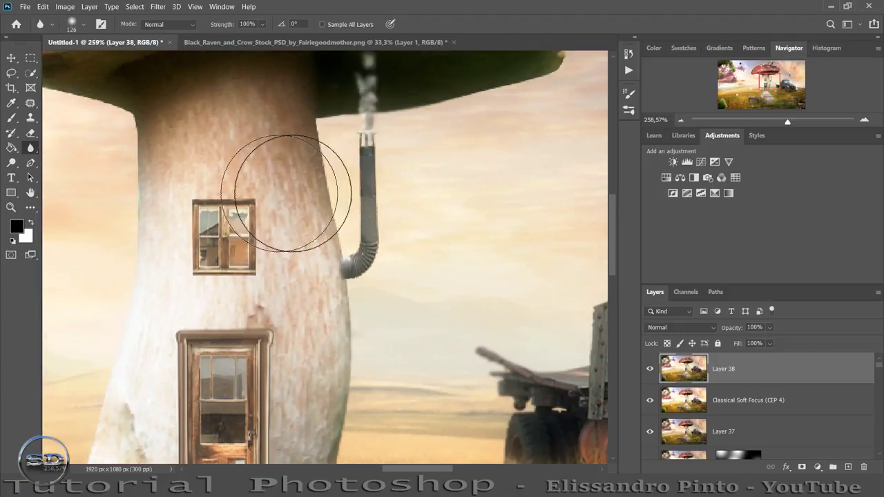
{"action": "scroll", "coordinate": [99, 169], "scroll_direction": "up", "scroll_amount": 1}
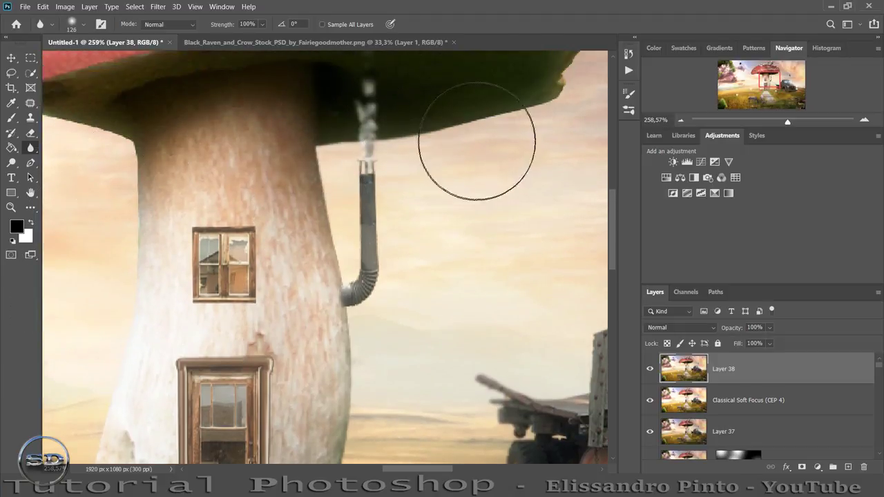
{"action": "left_click_drag", "start_coordinate": [754, 77], "coordinate": [745, 73]}
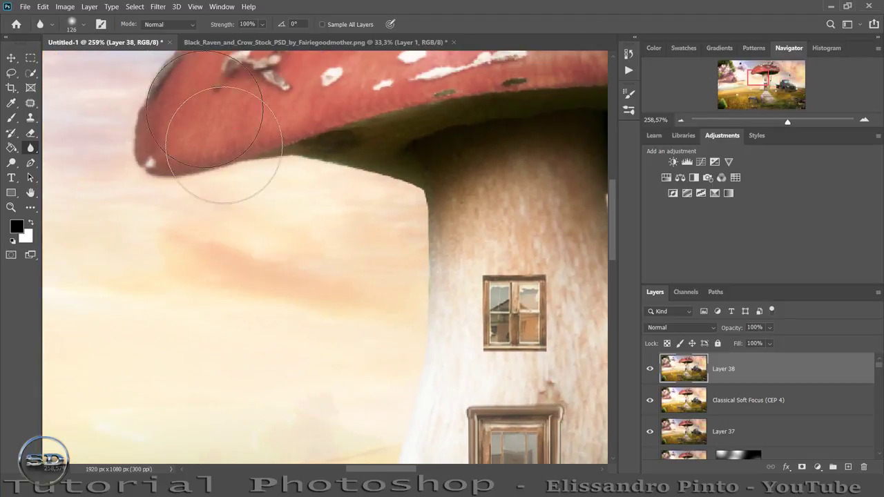
{"action": "scroll", "coordinate": [224, 197], "scroll_direction": "up", "scroll_amount": 3}
{"action": "scroll", "coordinate": [221, 228], "scroll_direction": "up", "scroll_amount": 5}
{"action": "scroll", "coordinate": [217, 217], "scroll_direction": "up", "scroll_amount": 3}
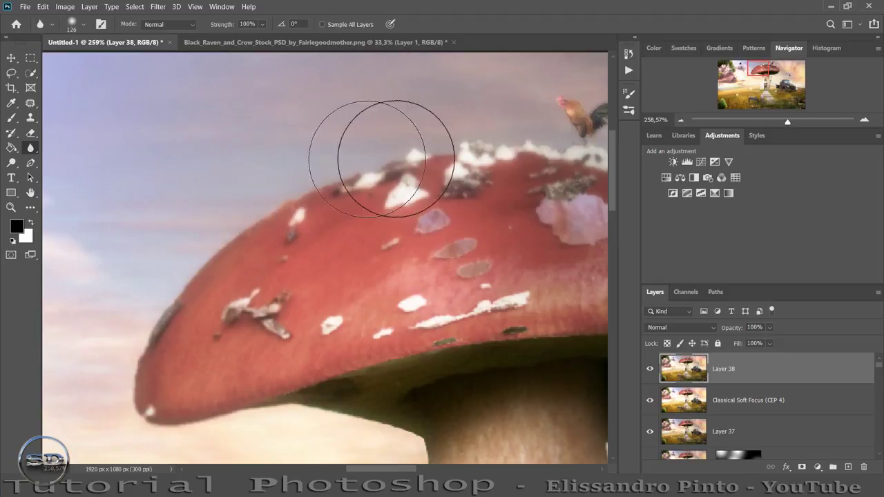
{"action": "left_click_drag", "start_coordinate": [766, 63], "coordinate": [745, 72]}
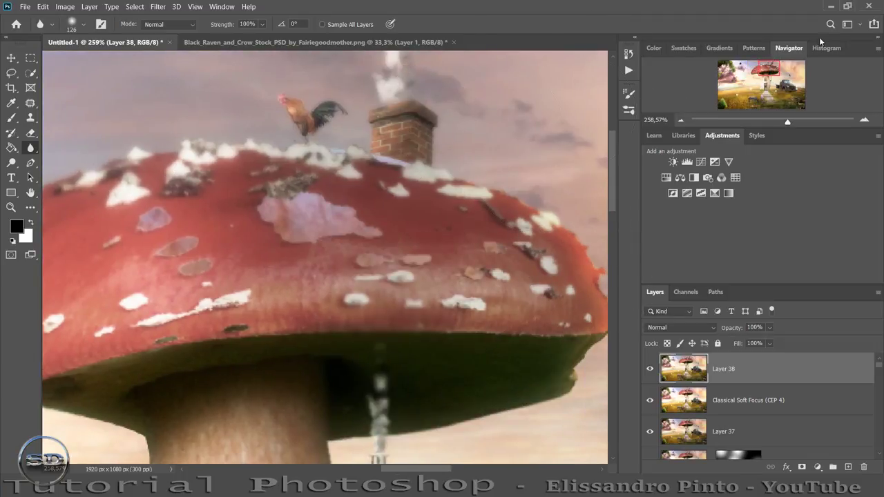
{"action": "left_click_drag", "start_coordinate": [786, 124], "coordinate": [765, 125]}
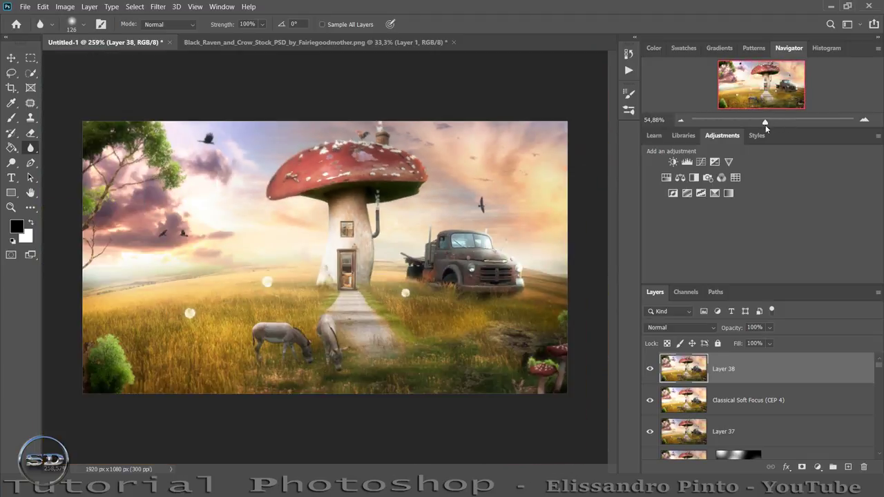
{"action": "key", "text": "ctrl+shift+alt+e"}
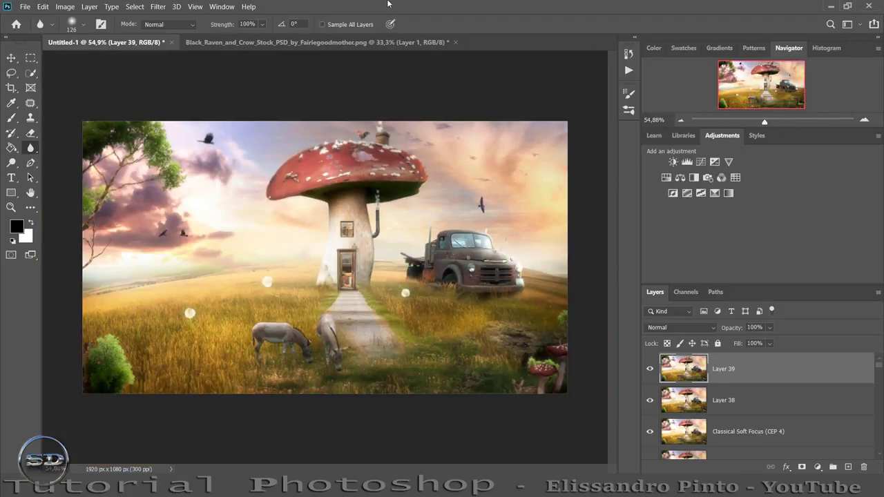
- Apply the Color Efex Pro 4 Bi-Color Filters effect with the Violeta/Rosa colour set
{"action": "left_click", "coordinate": [158, 7]}
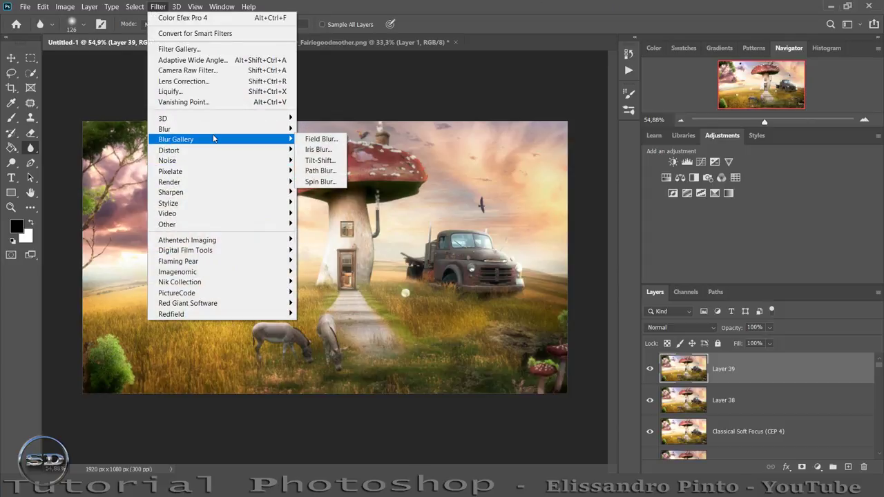
{"action": "mouse_move", "coordinate": [179, 282]}
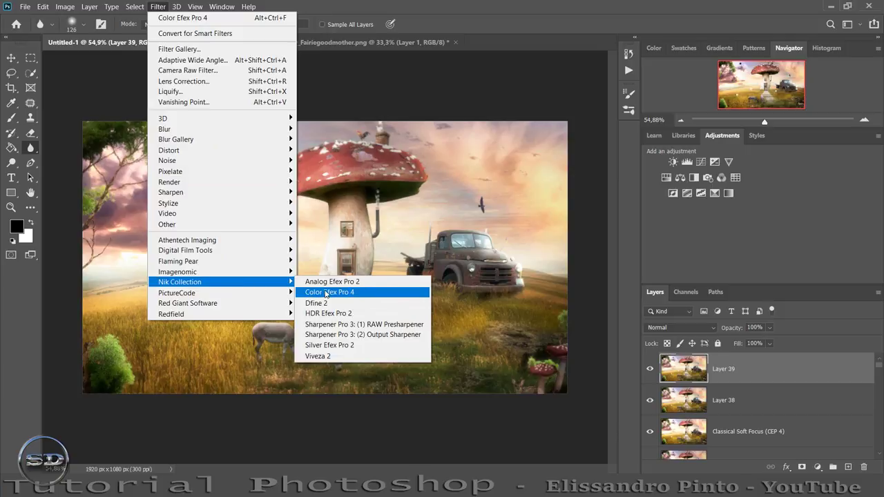
{"action": "left_click", "coordinate": [325, 292]}
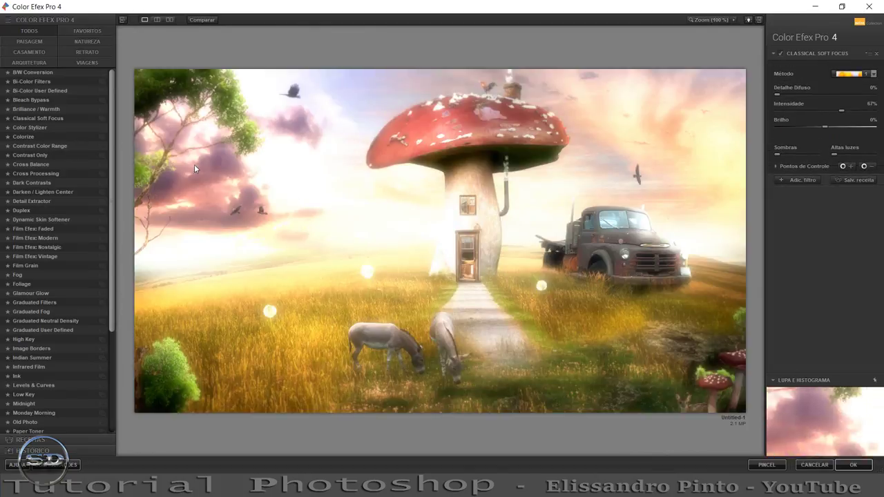
{"action": "left_click", "coordinate": [44, 147]}
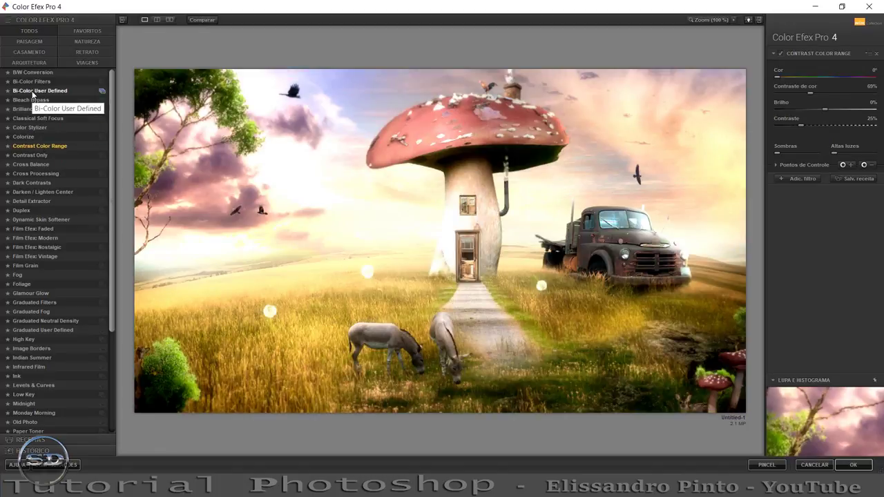
{"action": "left_click", "coordinate": [22, 92]}
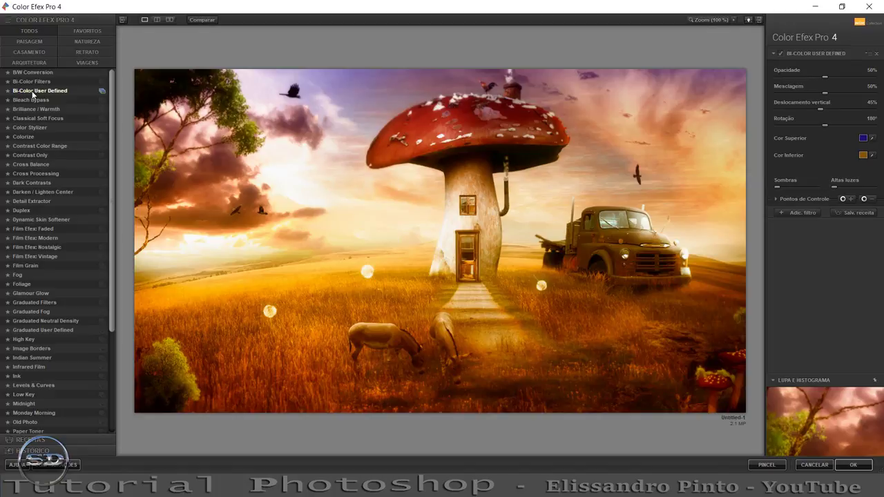
{"action": "left_click", "coordinate": [30, 82]}
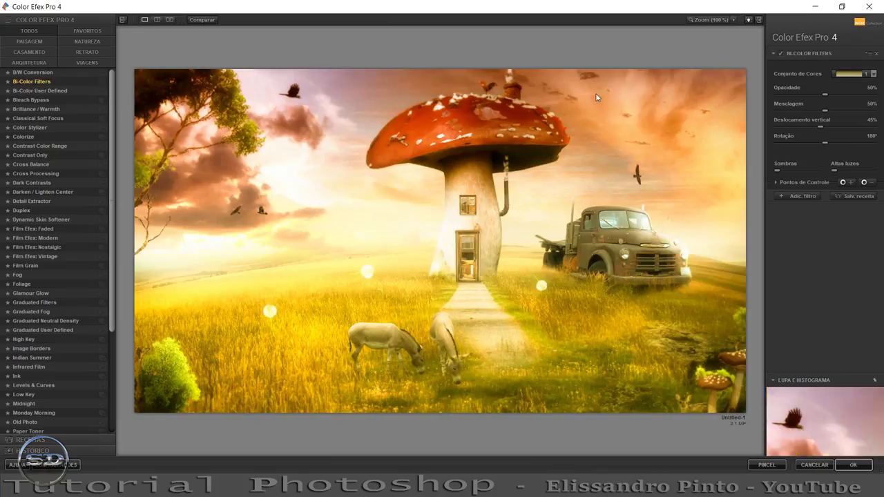
{"action": "left_click", "coordinate": [850, 74]}
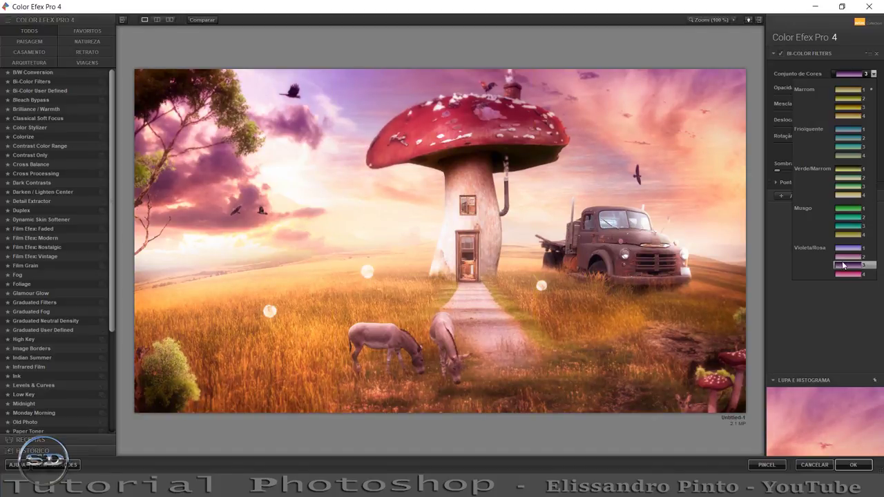
{"action": "left_click", "coordinate": [843, 265]}
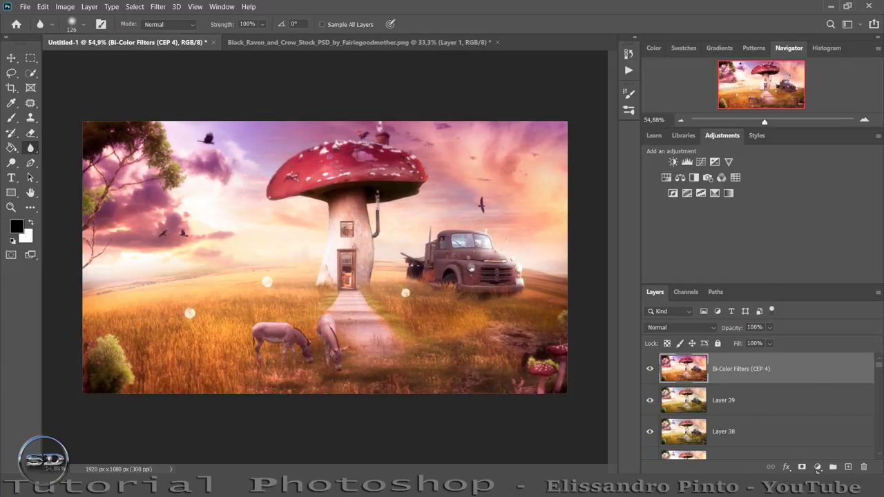
- Mask the pink tint off the grass on both sides of the path with a 531 px black brush
{"action": "left_click", "coordinate": [801, 466]}
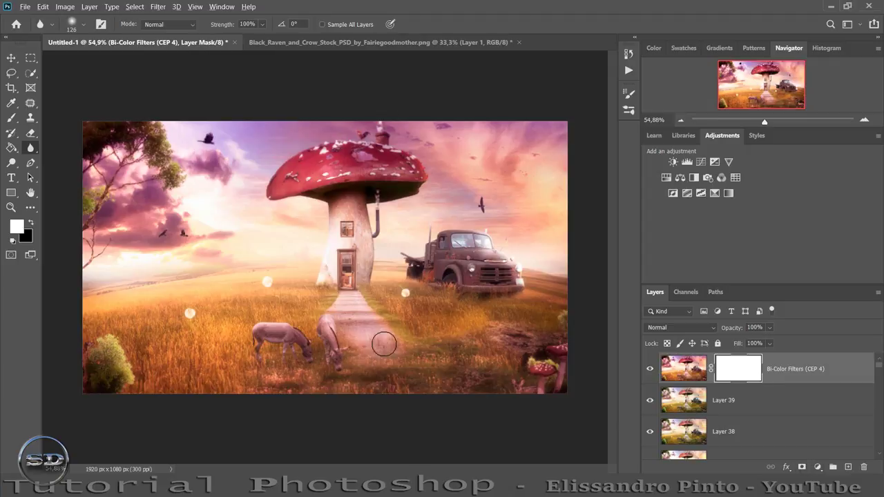
{"action": "left_click_drag", "start_coordinate": [384, 343], "coordinate": [449, 339]}
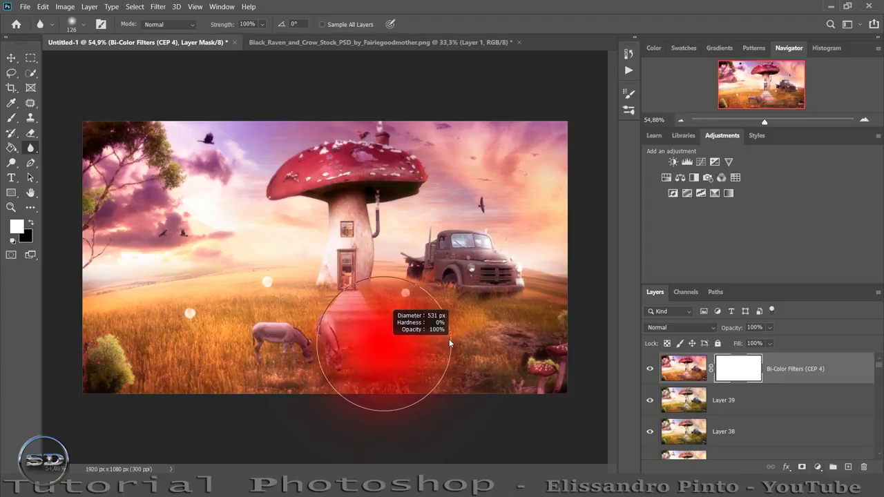
{"action": "left_click", "coordinate": [11, 118]}
{"action": "left_click", "coordinate": [31, 222]}
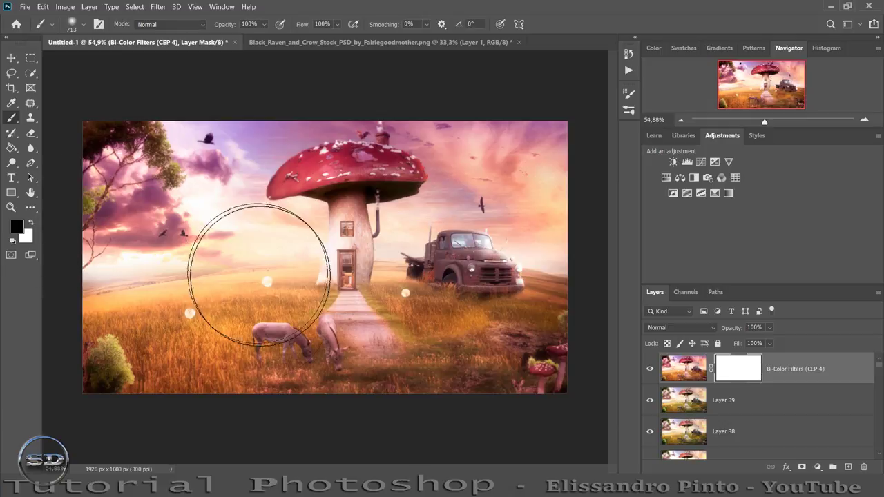
{"action": "left_click_drag", "start_coordinate": [326, 366], "coordinate": [138, 365]}
{"action": "mouse_move", "coordinate": [336, 354]}
{"action": "left_mouse_down"}
{"action": "mouse_move", "coordinate": [537, 365]}
{"action": "mouse_move", "coordinate": [454, 339]}
{"action": "mouse_move", "coordinate": [532, 331]}
{"action": "mouse_move", "coordinate": [363, 384]}
{"action": "mouse_move", "coordinate": [74, 389]}
{"action": "left_mouse_up"}
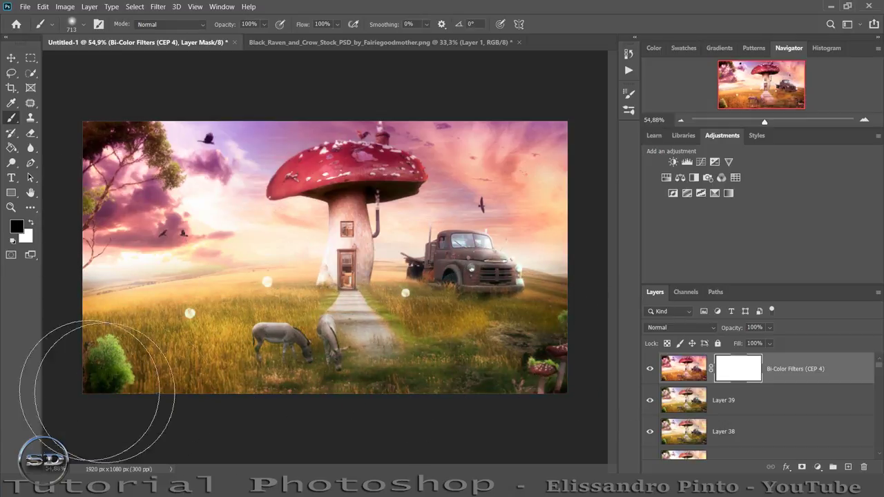
{"action": "left_click", "coordinate": [649, 369]}
{"action": "left_click", "coordinate": [650, 368]}
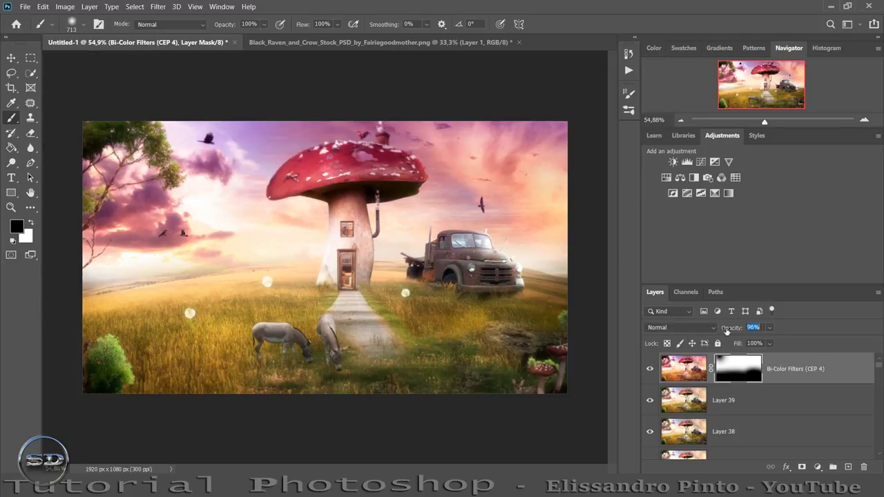
- Mask the tint off part of the mushroom, lower the layer to 28% opacity, and stamp Layer 40
{"action": "mouse_move", "coordinate": [731, 332]}
{"action": "left_mouse_down"}
{"action": "mouse_move", "coordinate": [703, 332]}
{"action": "mouse_move", "coordinate": [728, 347]}
{"action": "left_mouse_up"}
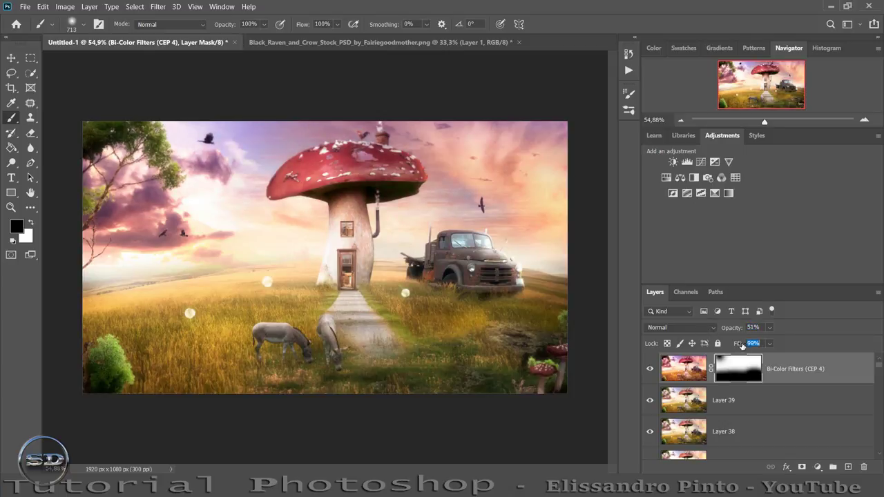
{"action": "left_click", "coordinate": [650, 374]}
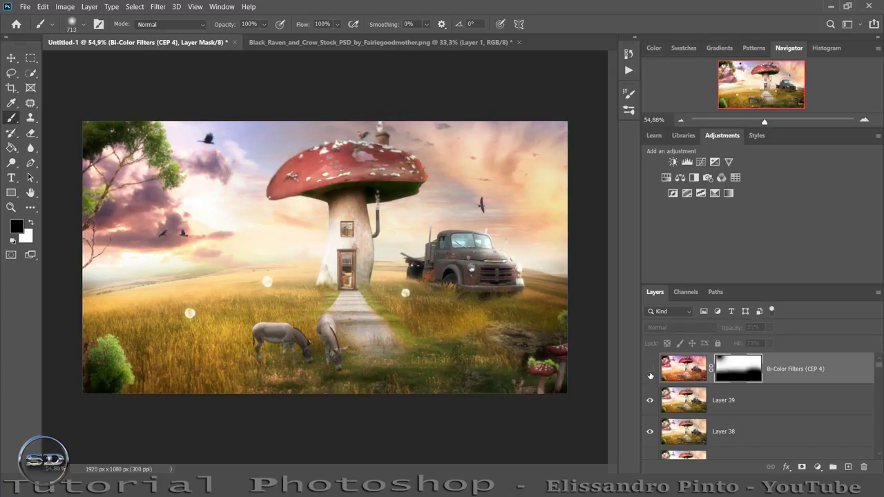
{"action": "left_click", "coordinate": [649, 374]}
{"action": "left_click", "coordinate": [353, 201]}
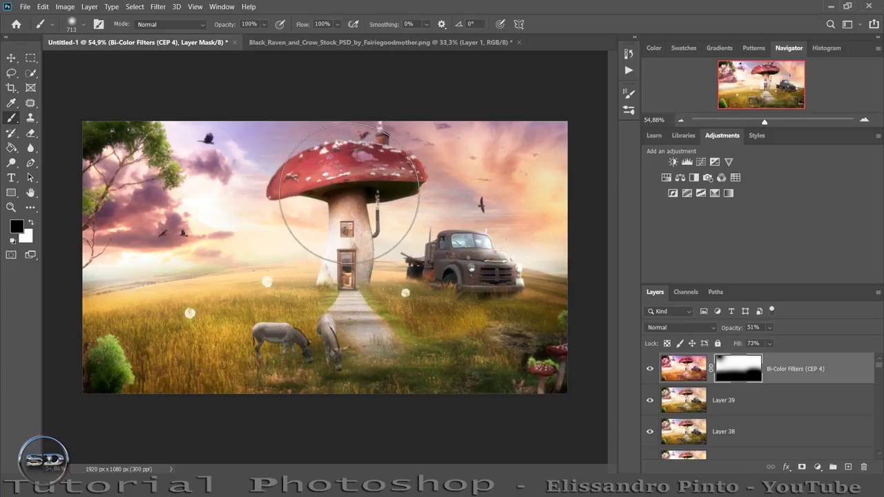
{"action": "left_click", "coordinate": [649, 371]}
{"action": "left_click", "coordinate": [650, 371]}
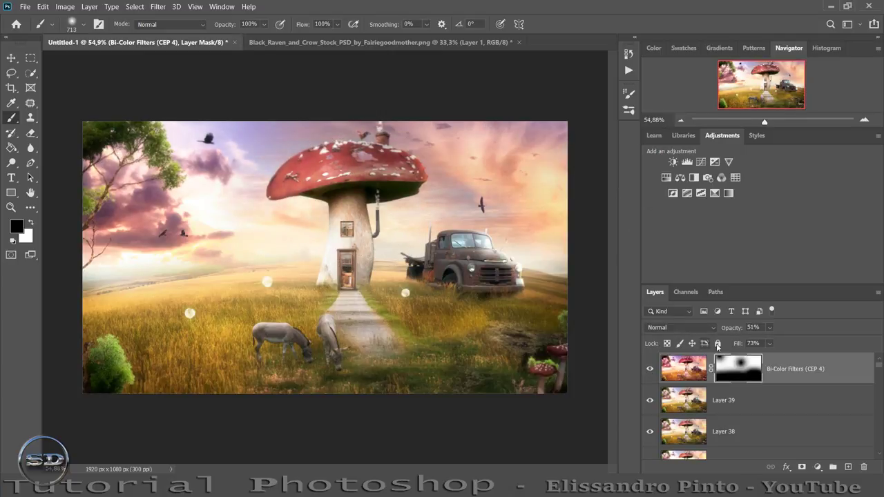
{"action": "left_click_drag", "start_coordinate": [732, 330], "coordinate": [719, 329]}
{"action": "key", "text": "ctrl+shift+alt+e"}
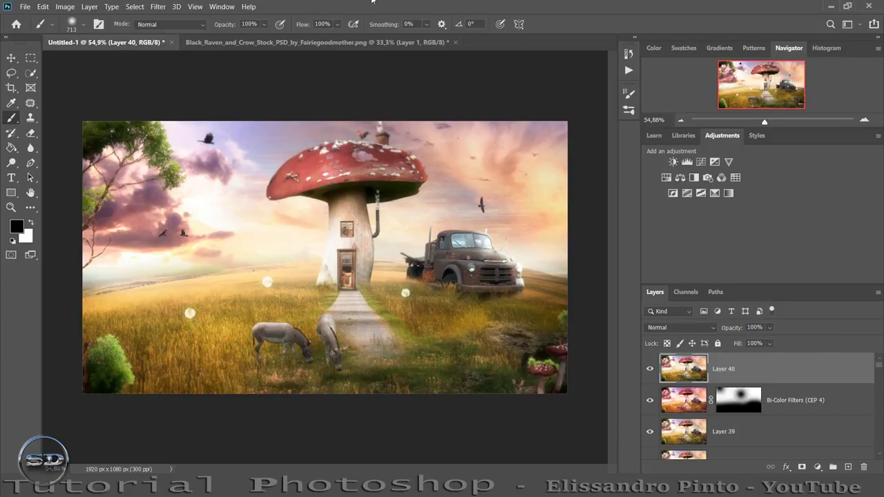
- Preview several Color Efex Pro 4 filters and choose Detail Extractor with Normal effect radius
{"action": "left_click", "coordinate": [158, 6]}
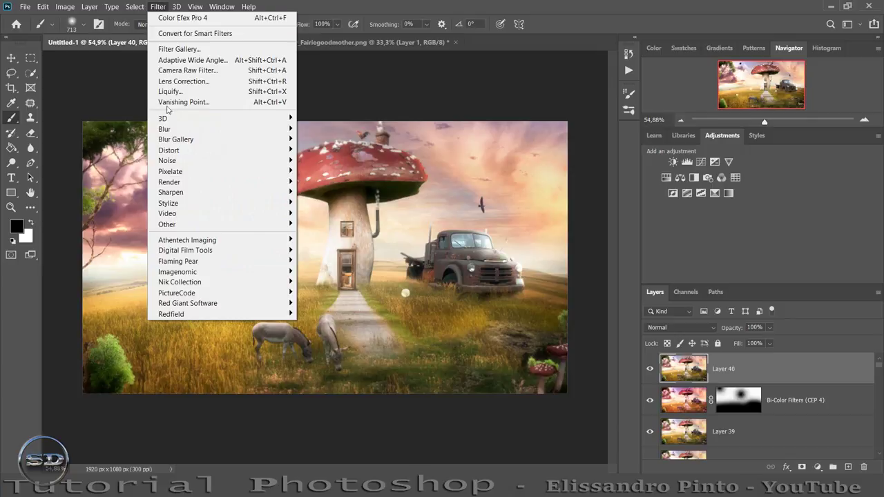
{"action": "mouse_move", "coordinate": [177, 292]}
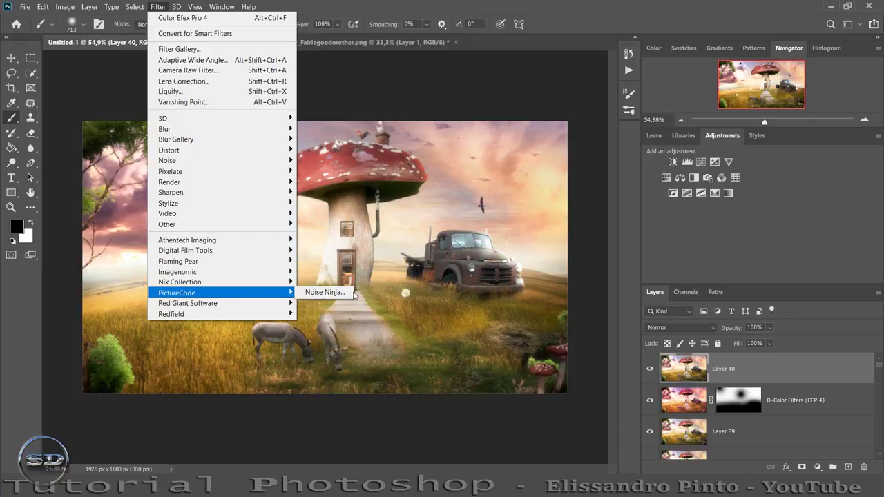
{"action": "left_click", "coordinate": [336, 292]}
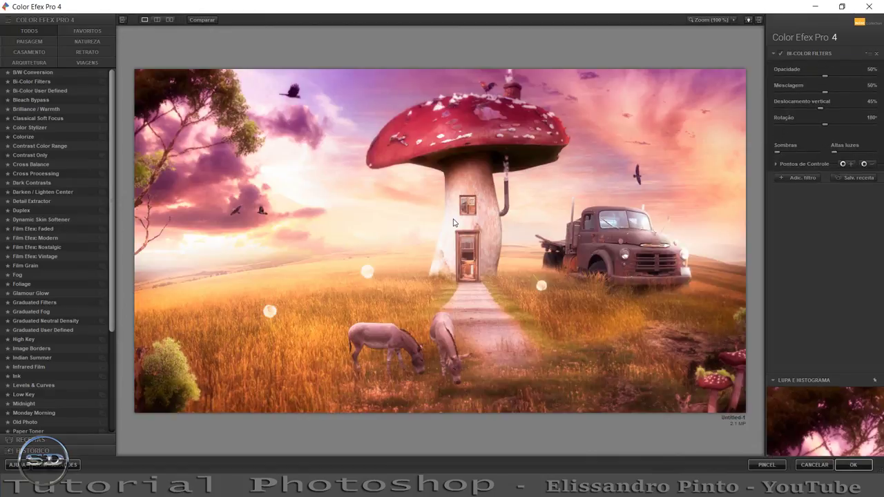
{"action": "left_click", "coordinate": [31, 184]}
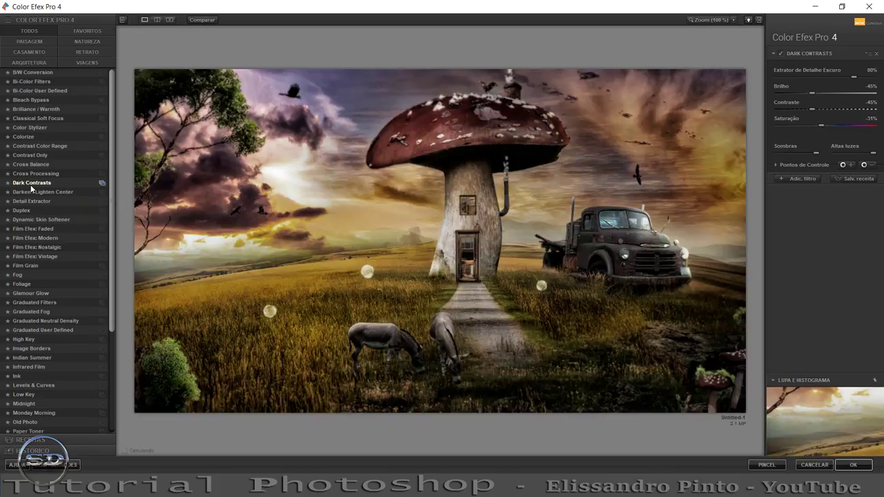
{"action": "left_click", "coordinate": [27, 192]}
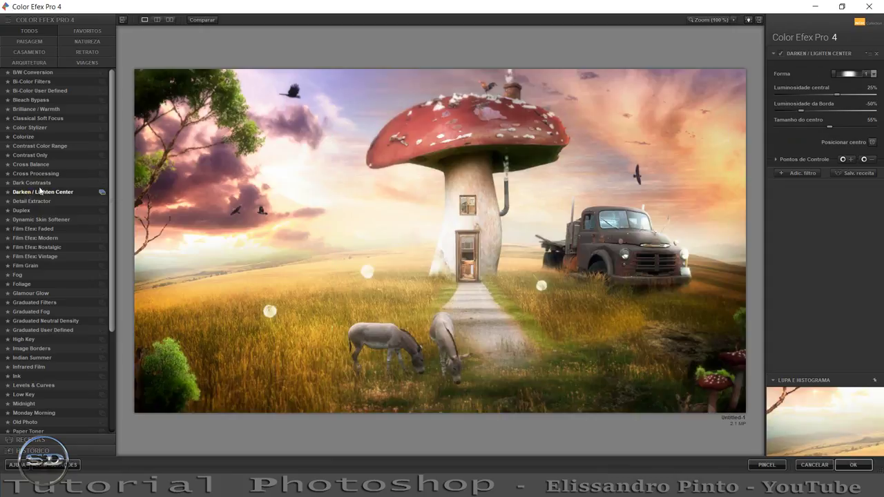
{"action": "left_click", "coordinate": [22, 211]}
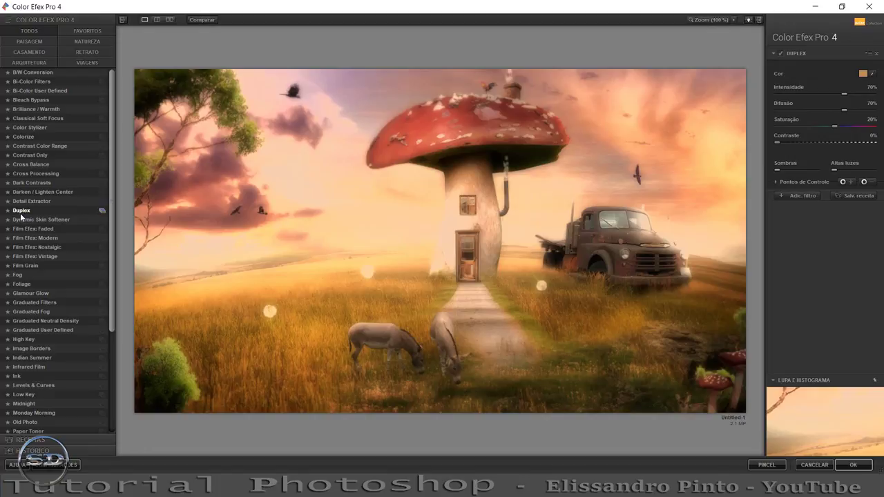
{"action": "left_click", "coordinate": [21, 220]}
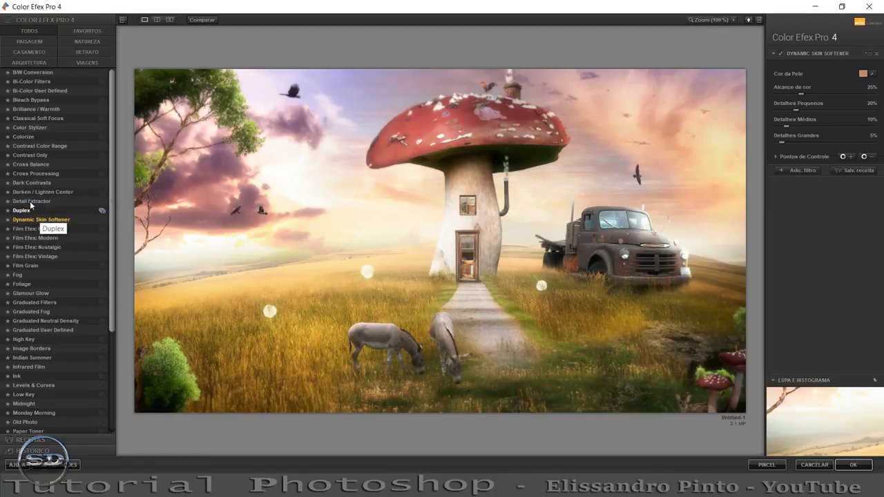
{"action": "left_click", "coordinate": [30, 202]}
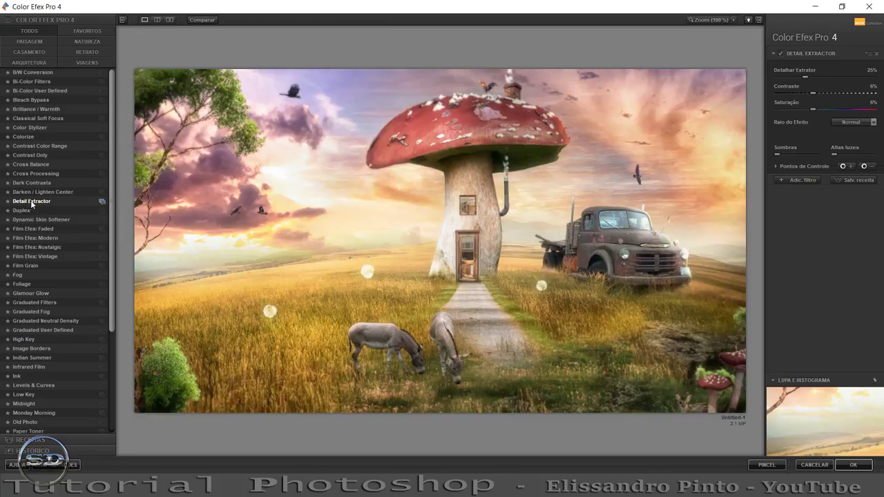
{"action": "left_click", "coordinate": [871, 124]}
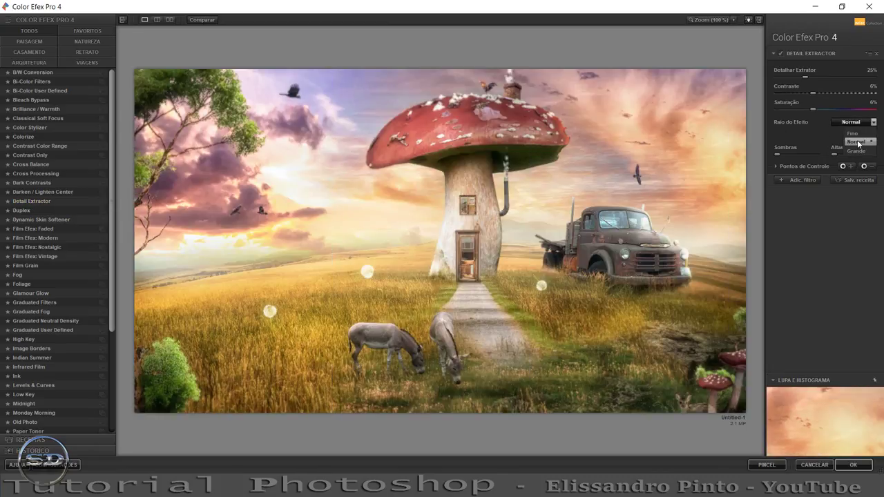
{"action": "left_click", "coordinate": [860, 142]}
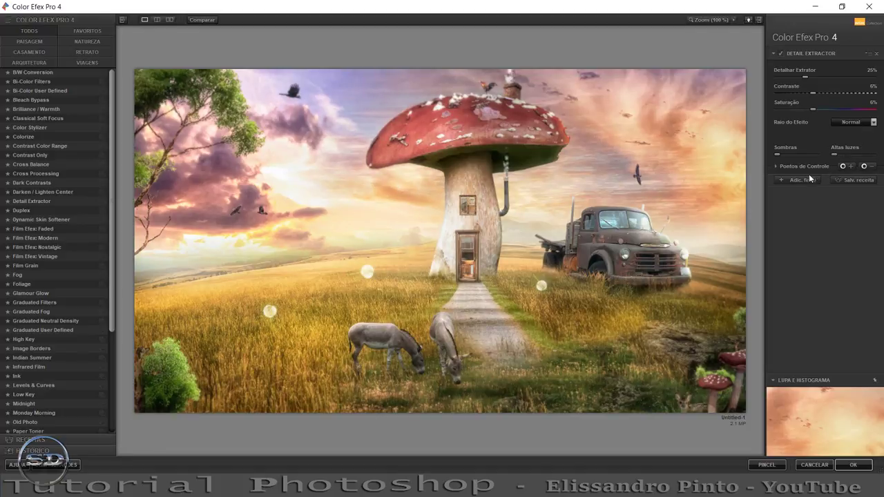
- Add a Cross Balance filter with the Tungsten To Daylight (1) preset and apply to Photoshop
{"action": "left_click", "coordinate": [802, 181]}
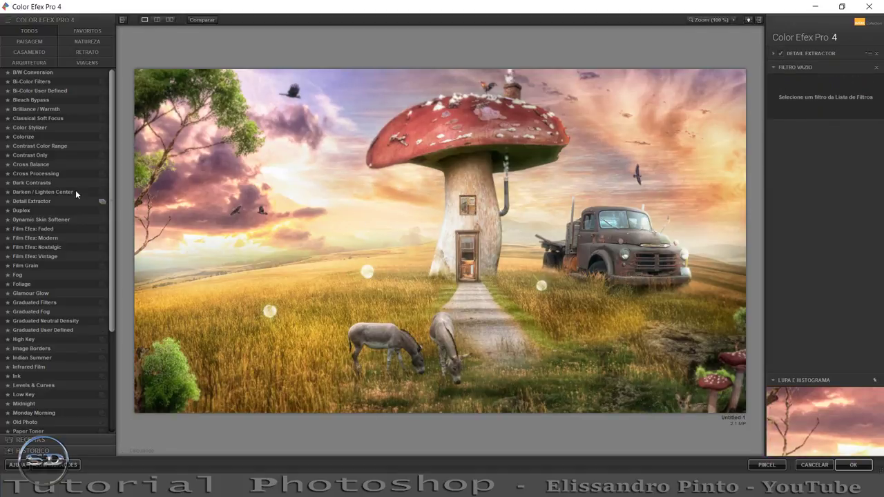
{"action": "left_click", "coordinate": [33, 165]}
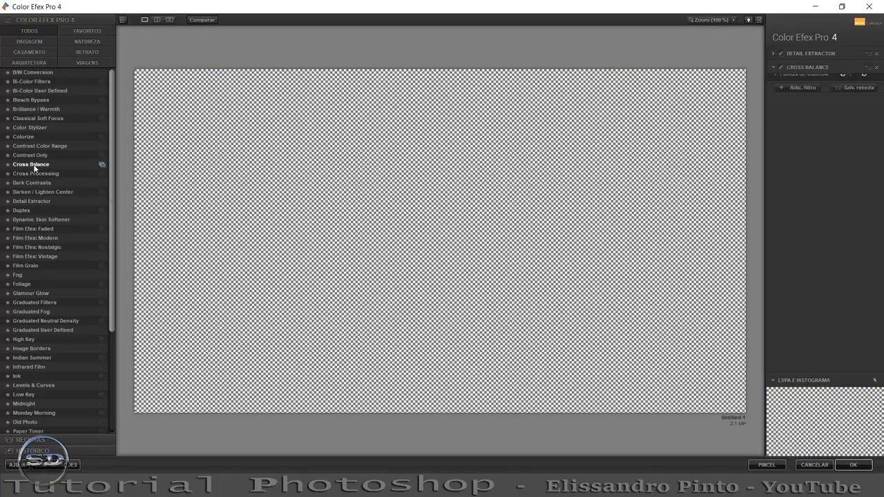
{"action": "left_click", "coordinate": [813, 88]}
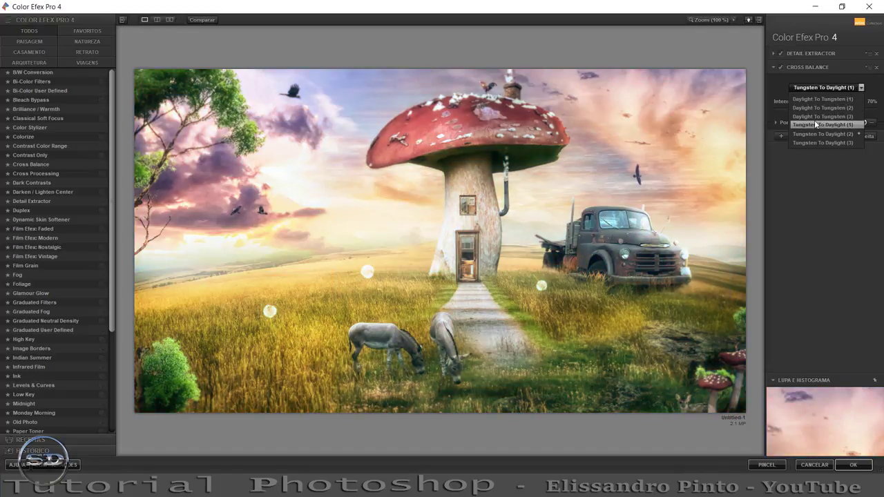
{"action": "left_click", "coordinate": [814, 124]}
{"action": "left_click", "coordinate": [853, 464]}
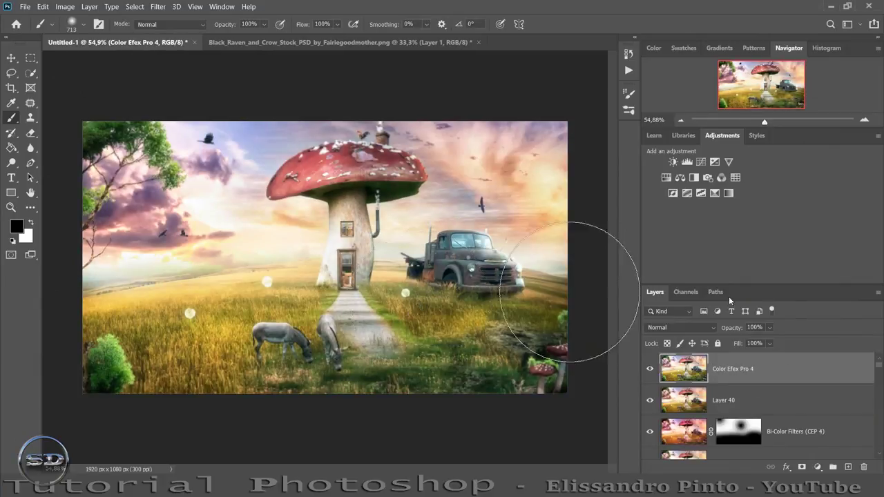
- Blend the Color Efex layer at 75% fill and 73% opacity, check the door and donkeys, then stamp Layer 41
{"action": "mouse_move", "coordinate": [736, 347]}
{"action": "left_mouse_down"}
{"action": "mouse_move", "coordinate": [718, 344]}
{"action": "mouse_move", "coordinate": [724, 330]}
{"action": "left_mouse_up"}
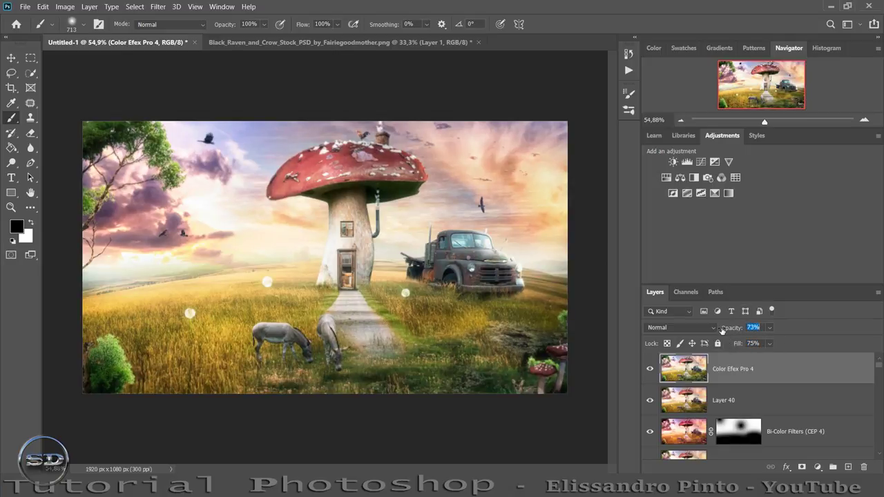
{"action": "left_click_drag", "start_coordinate": [764, 121], "coordinate": [790, 121]}
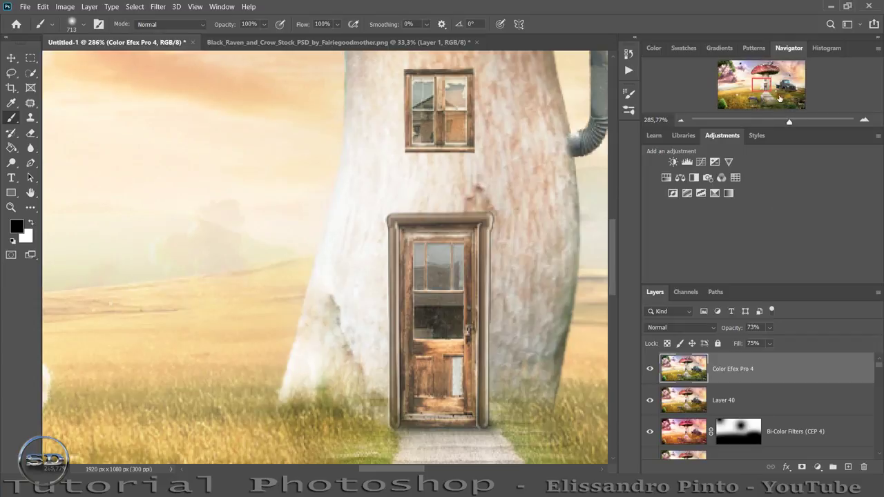
{"action": "left_click_drag", "start_coordinate": [766, 85], "coordinate": [763, 103]}
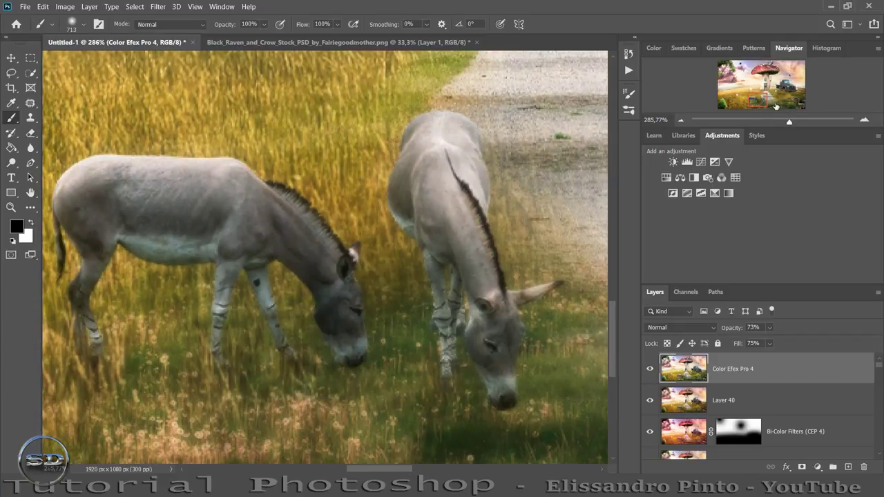
{"action": "left_click_drag", "start_coordinate": [763, 102], "coordinate": [770, 87]}
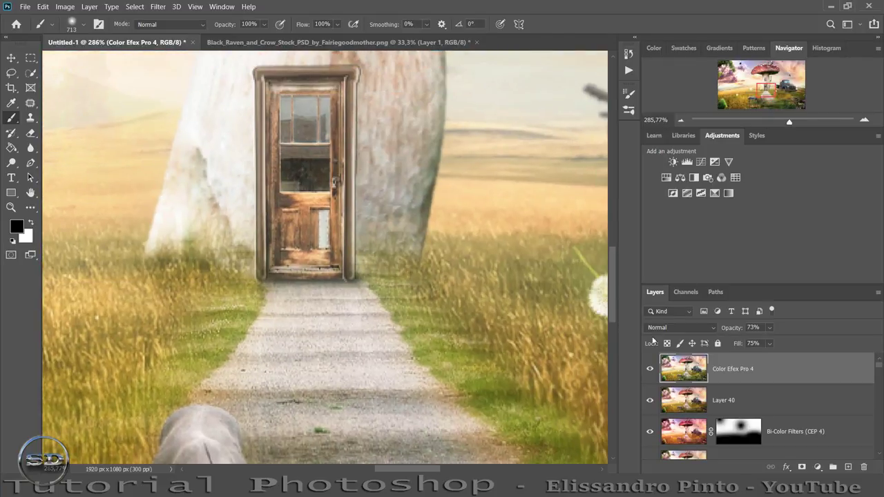
{"action": "left_click", "coordinate": [649, 370]}
{"action": "left_click", "coordinate": [649, 370]}
{"action": "left_click_drag", "start_coordinate": [788, 123], "coordinate": [765, 125]}
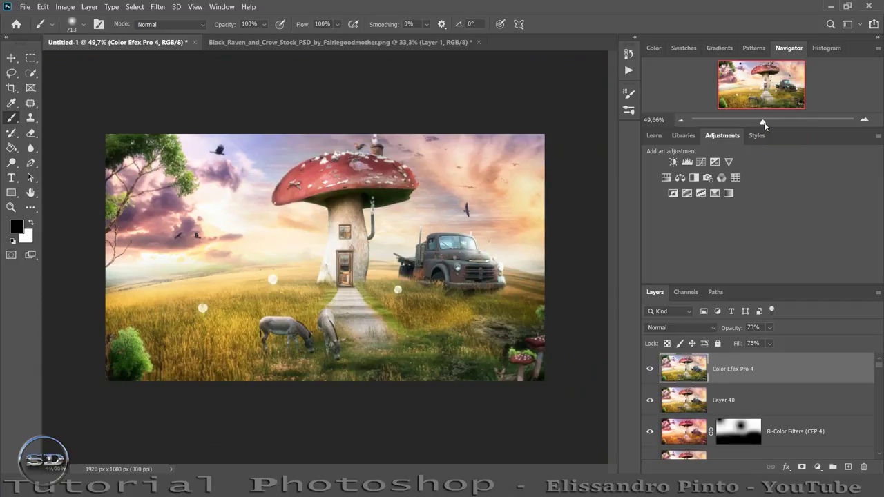
{"action": "key", "text": "ctrl+shift+alt+e"}
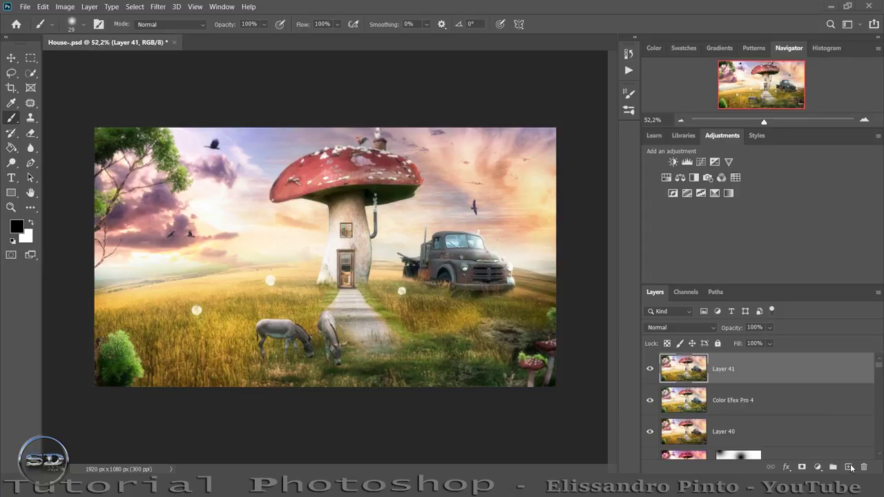
- On a new layer, paint a black shadow around the front mushroom cap and set fill to 62%
{"action": "left_click", "coordinate": [847, 468]}
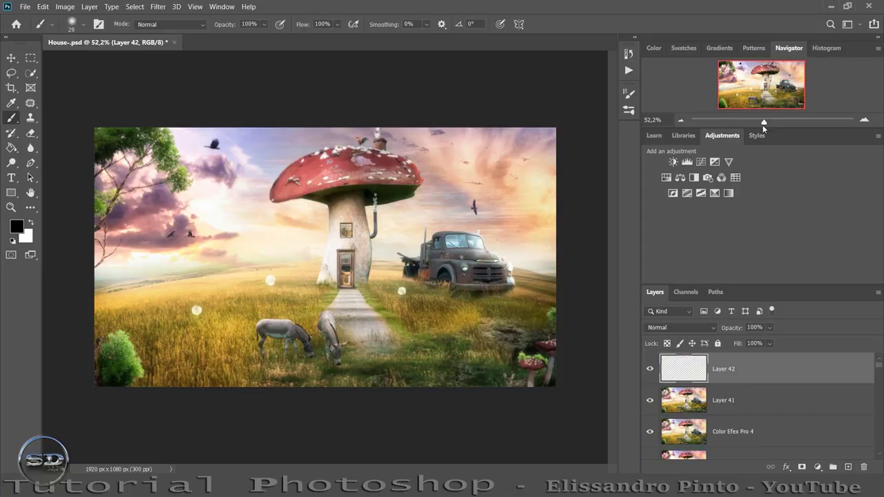
{"action": "left_click_drag", "start_coordinate": [764, 122], "coordinate": [786, 121]}
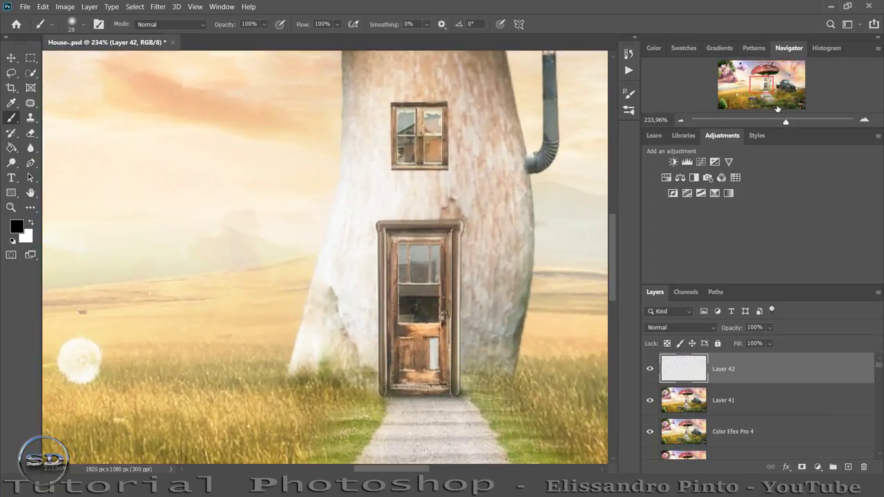
{"action": "left_click_drag", "start_coordinate": [753, 87], "coordinate": [788, 109]}
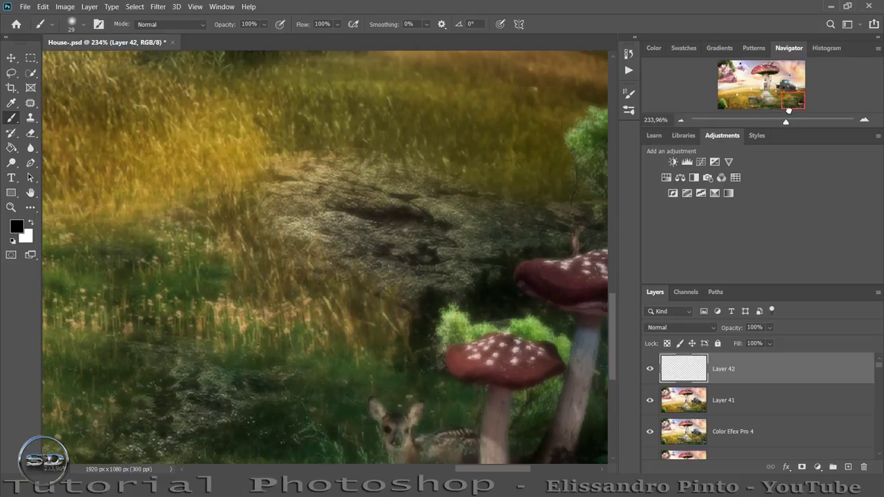
{"action": "mouse_move", "coordinate": [568, 353]}
{"action": "left_mouse_down"}
{"action": "mouse_move", "coordinate": [544, 335]}
{"action": "mouse_move", "coordinate": [494, 321]}
{"action": "mouse_move", "coordinate": [459, 324]}
{"action": "mouse_move", "coordinate": [448, 339]}
{"action": "mouse_move", "coordinate": [450, 320]}
{"action": "mouse_move", "coordinate": [470, 332]}
{"action": "mouse_move", "coordinate": [518, 325]}
{"action": "mouse_move", "coordinate": [552, 337]}
{"action": "left_mouse_up"}
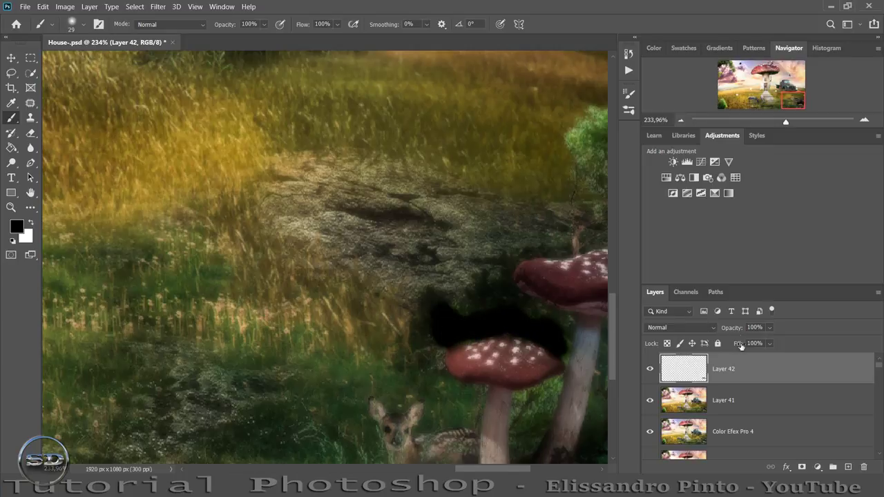
{"action": "left_click_drag", "start_coordinate": [737, 345], "coordinate": [716, 343]}
{"action": "left_click", "coordinate": [649, 371]}
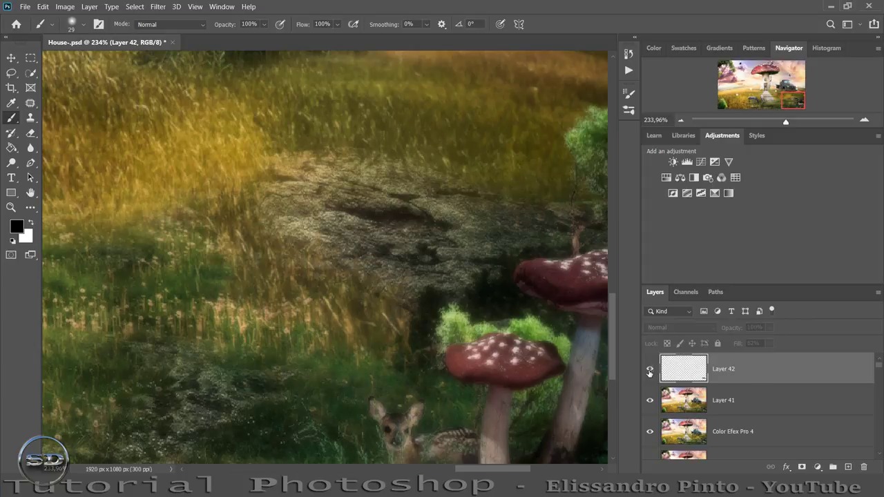
{"action": "left_click", "coordinate": [649, 371]}
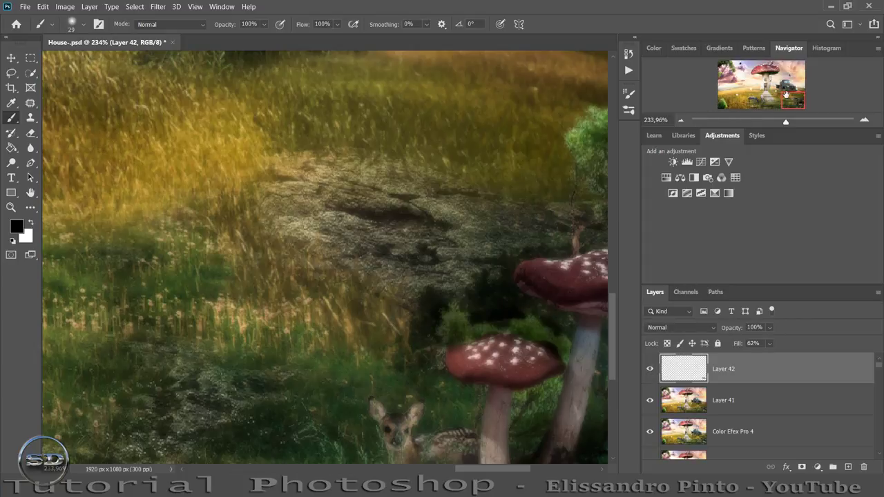
- Darken the ground beneath the mushroom stems and the stem's right side, then set opacity to 76%
{"action": "left_click_drag", "start_coordinate": [504, 468], "coordinate": [521, 472]}
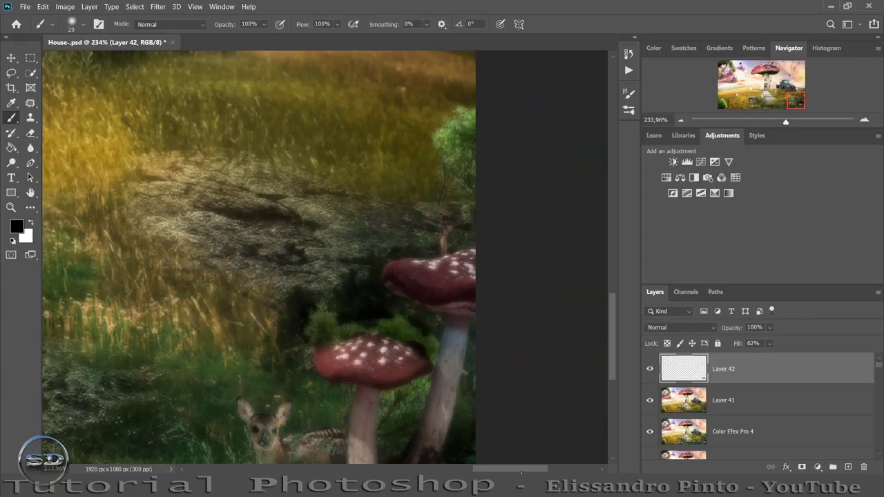
{"action": "scroll", "coordinate": [505, 418], "scroll_direction": "down", "scroll_amount": 1}
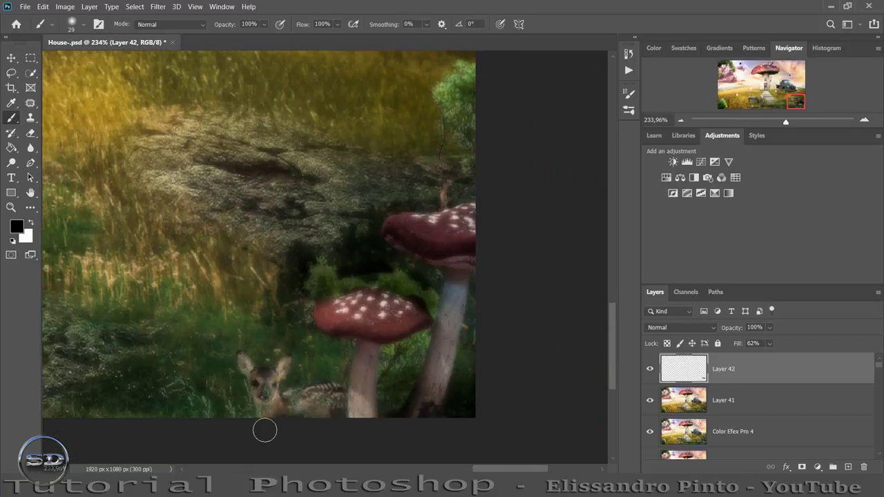
{"action": "left_click_drag", "start_coordinate": [335, 430], "coordinate": [343, 422]}
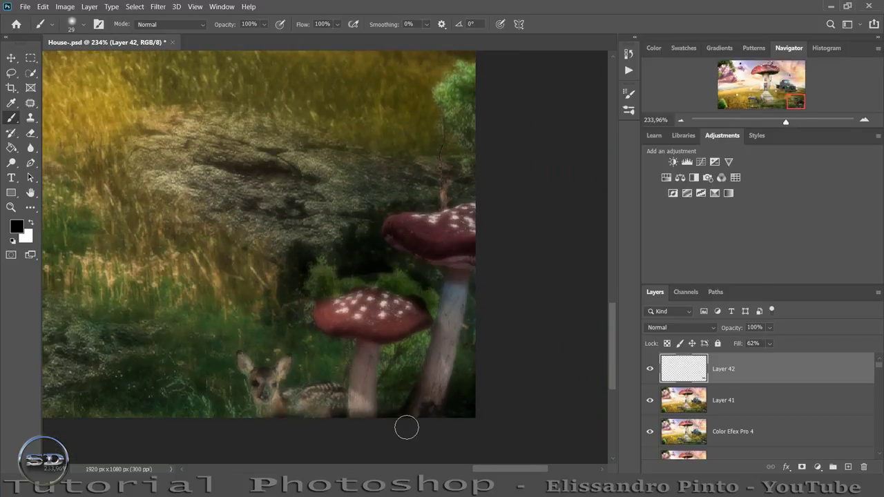
{"action": "left_click_drag", "start_coordinate": [442, 402], "coordinate": [473, 284]}
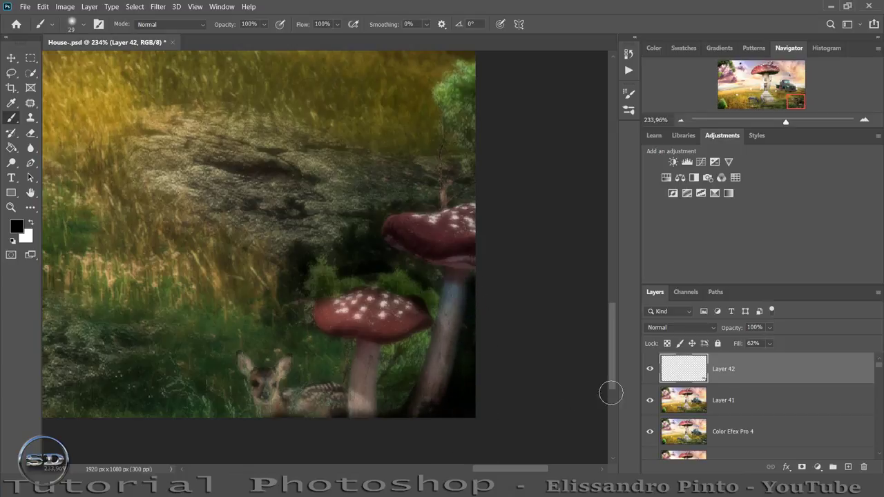
{"action": "left_click_drag", "start_coordinate": [734, 328], "coordinate": [726, 329]}
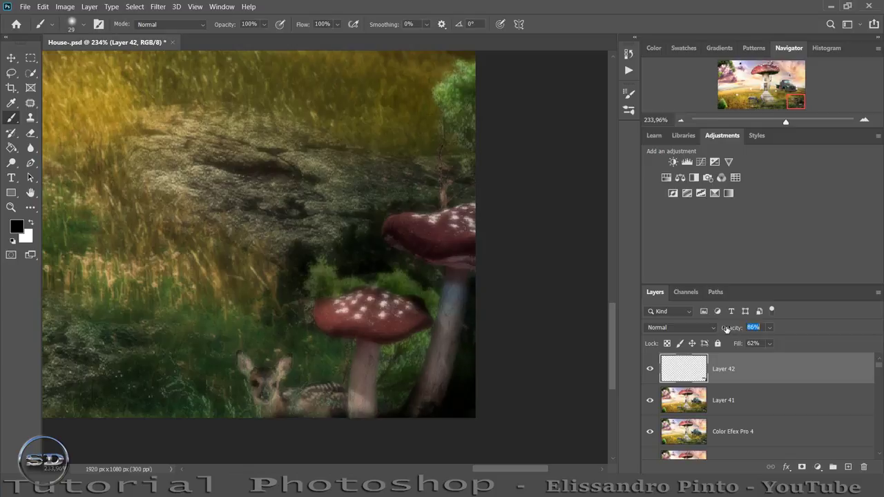
{"action": "left_click", "coordinate": [652, 373]}
{"action": "left_click", "coordinate": [651, 371]}
{"action": "left_click_drag", "start_coordinate": [735, 329], "coordinate": [728, 330]}
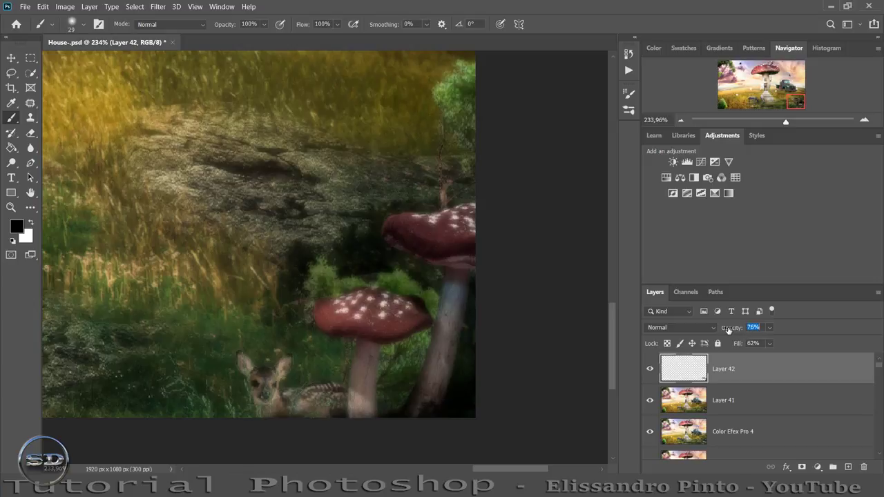
{"action": "left_click_drag", "start_coordinate": [785, 123], "coordinate": [766, 123]}
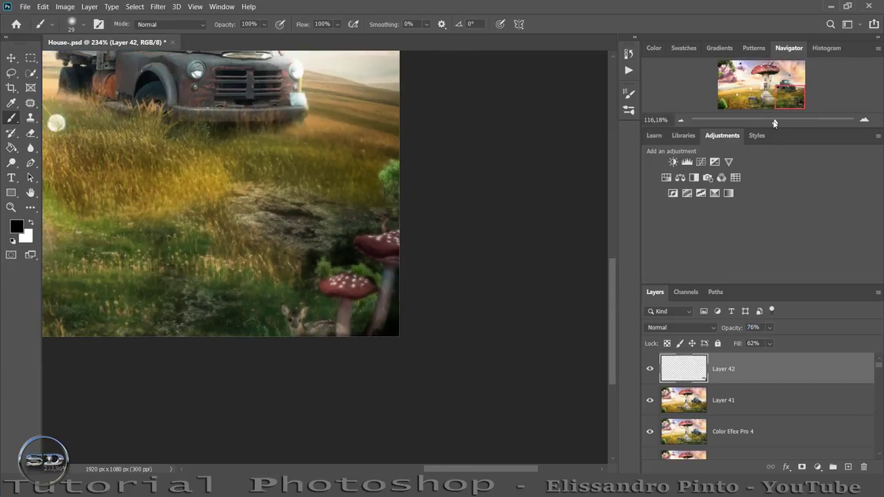